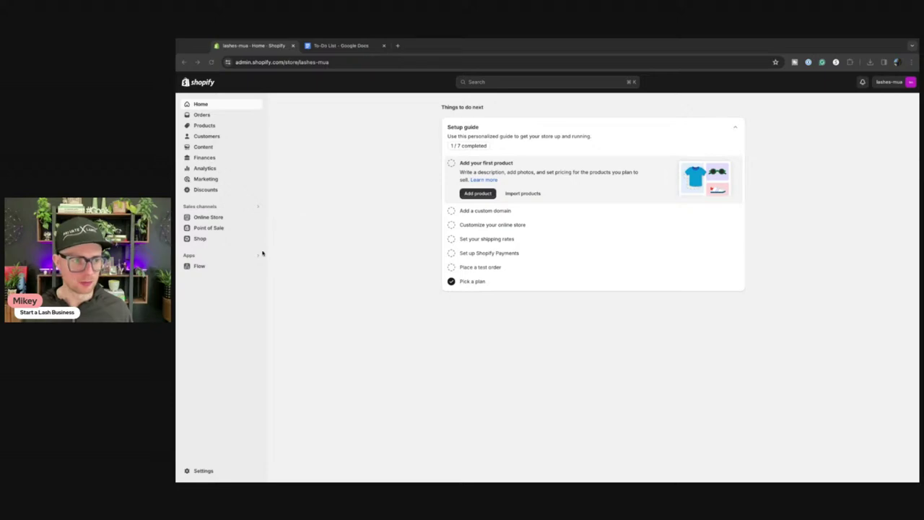
# View the online store's homepage and look over its default content, and return to the store admin
pyautogui.click(262, 217)
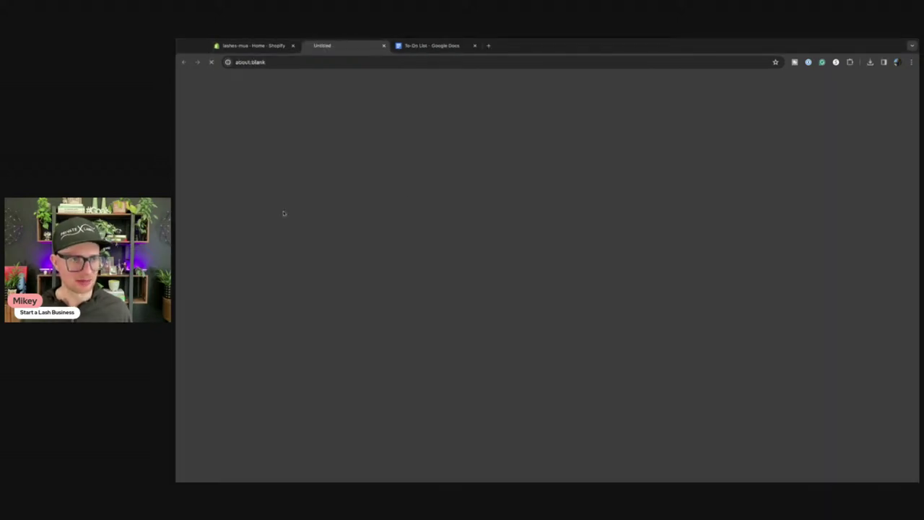
pyautogui.scroll(-3, 643, 260)
pyautogui.scroll(3, 635, 255)
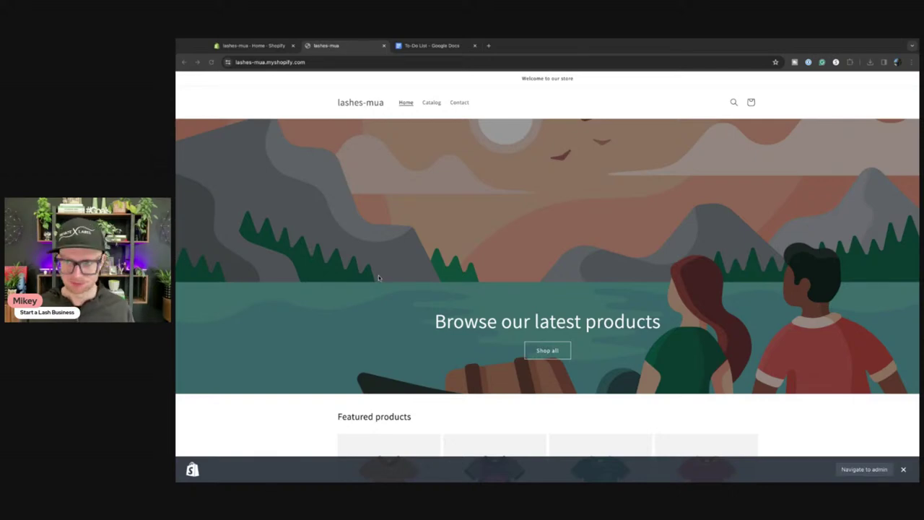
pyautogui.click(253, 45)
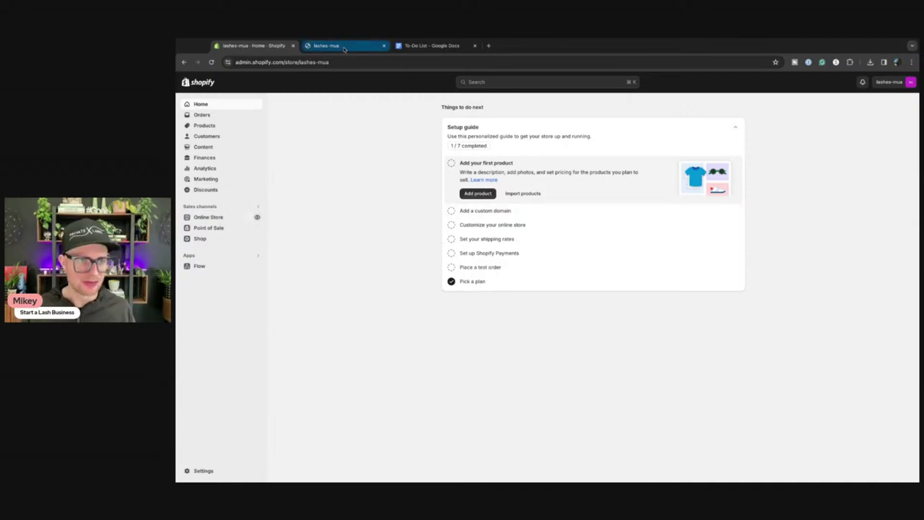
# Switch to the To-Do List in Google Docs and add a new line reading "Add Domain Name"
pyautogui.click(436, 48)
pyautogui.press('Return')
pyautogui.write('Add DOmai')
pyautogui.press('BackSpace')
pyautogui.press('BackSpace')
pyautogui.press('BackSpace')
pyautogui.write('main Name')
# Return to the Shopify admin, examine the store's domain settings, and close the settings
pyautogui.click(238, 45)
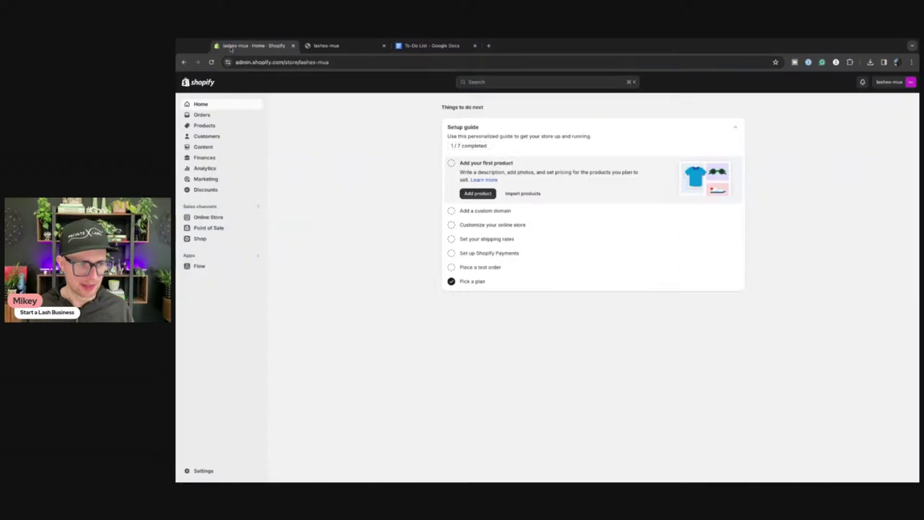
pyautogui.click(210, 216)
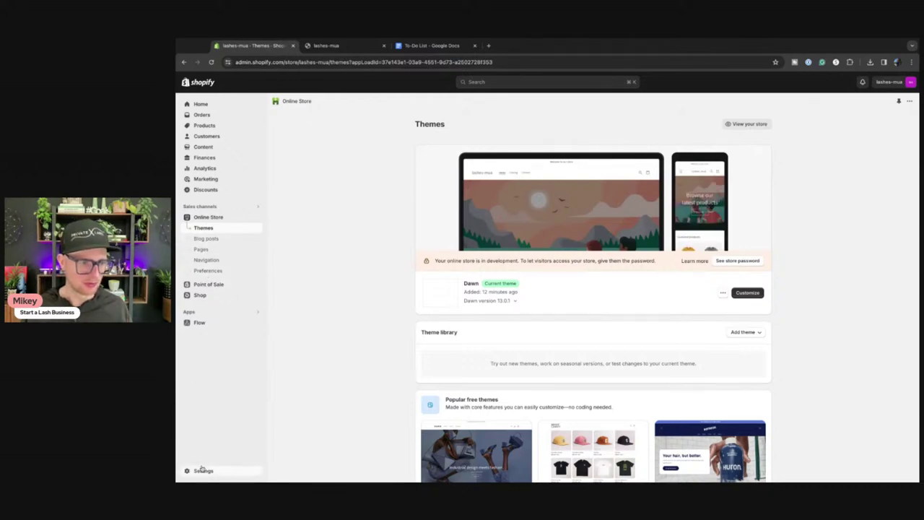
pyautogui.click(202, 471)
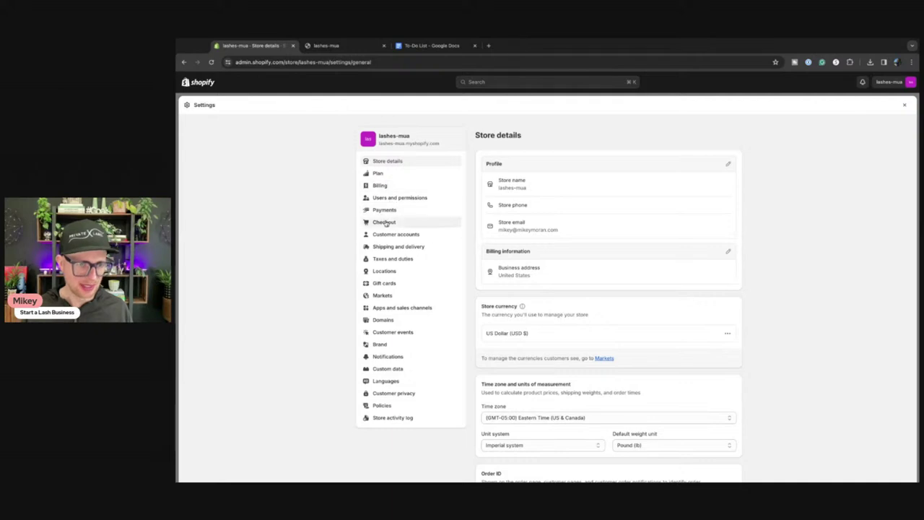
pyautogui.click(381, 320)
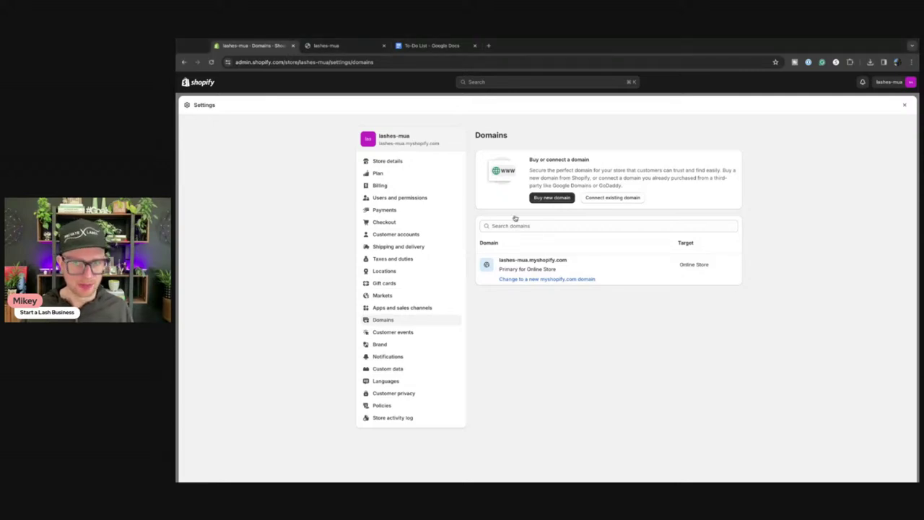
pyautogui.click(903, 106)
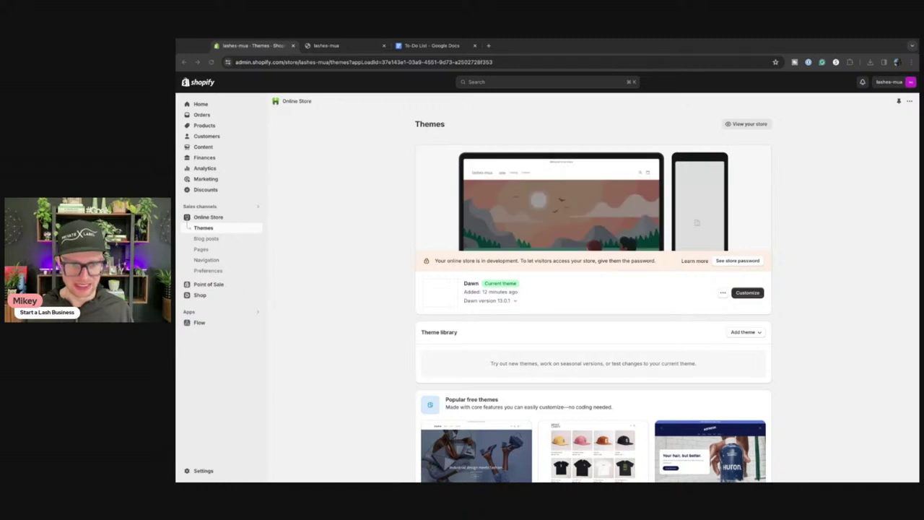
# Search the Shopify App Store for "dropship beauty"
pyautogui.click(189, 312)
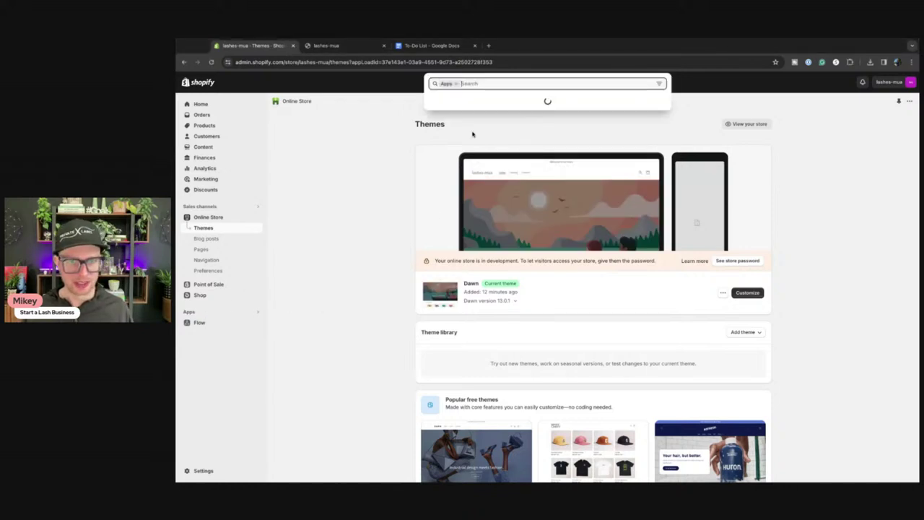
pyautogui.write('dropship')
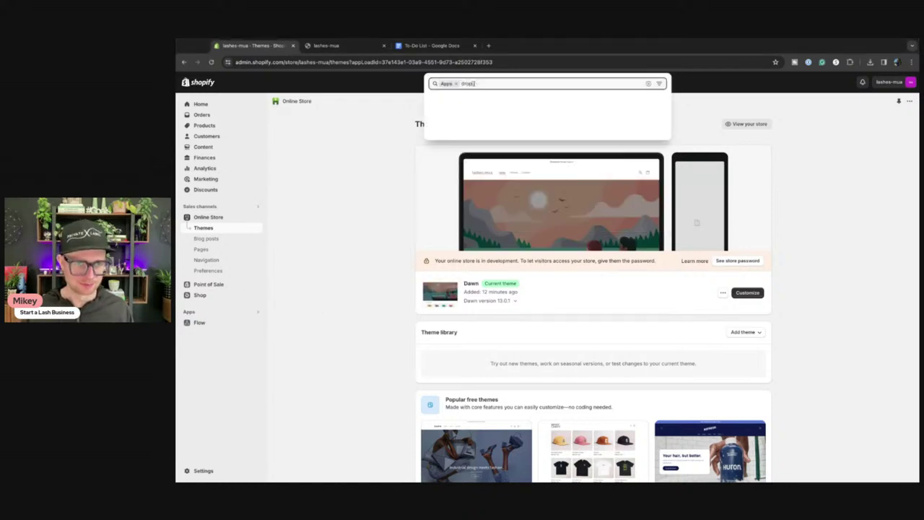
pyautogui.write(' beauty')
pyautogui.press('Return')
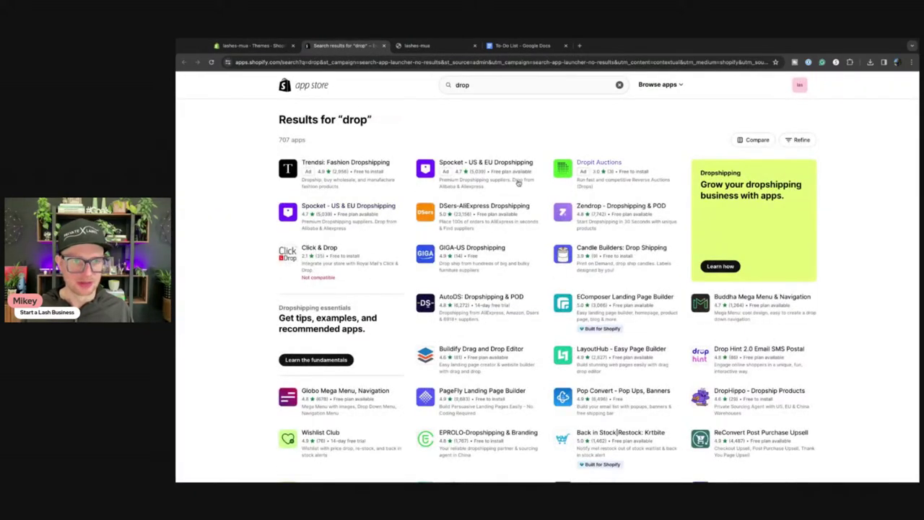
pyautogui.click(476, 84)
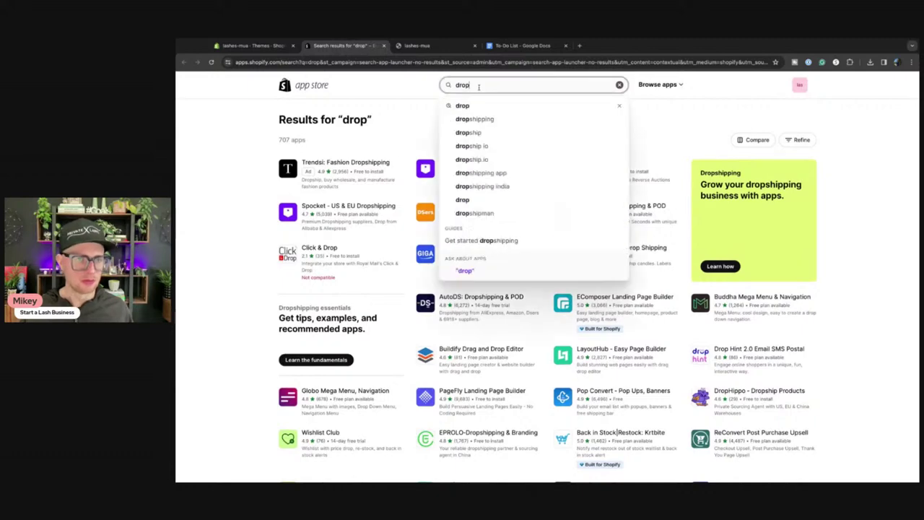
pyautogui.write('ship beauty')
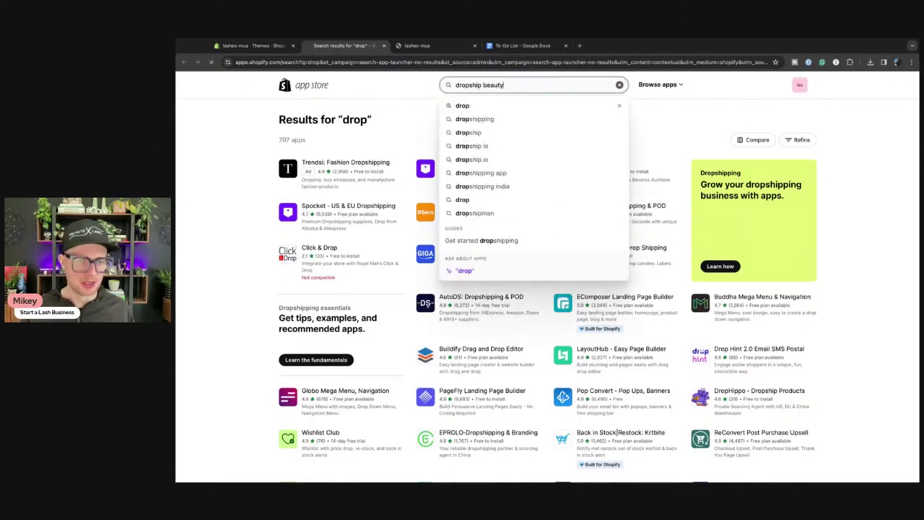
pyautogui.press('Return')
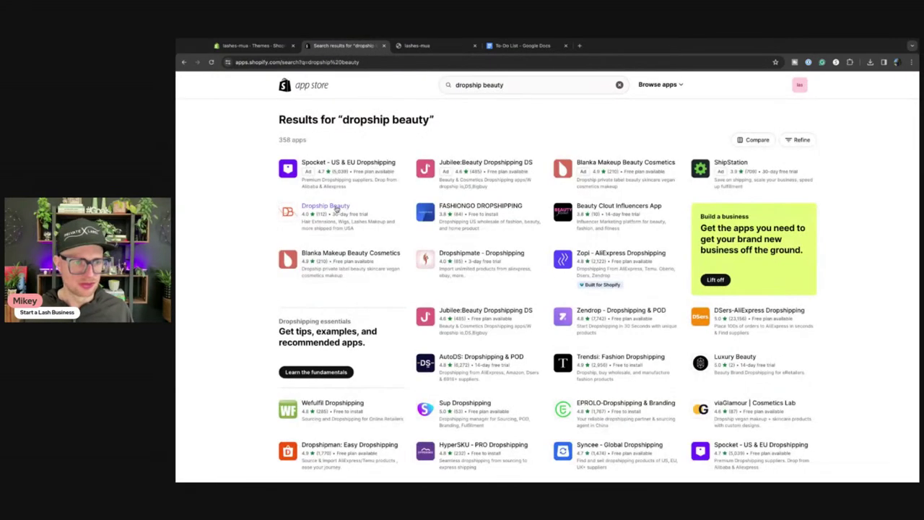
# Install the Dropship Beauty app on the store and acknowledge its privacy policy
pyautogui.click(336, 208)
pyautogui.click(345, 208)
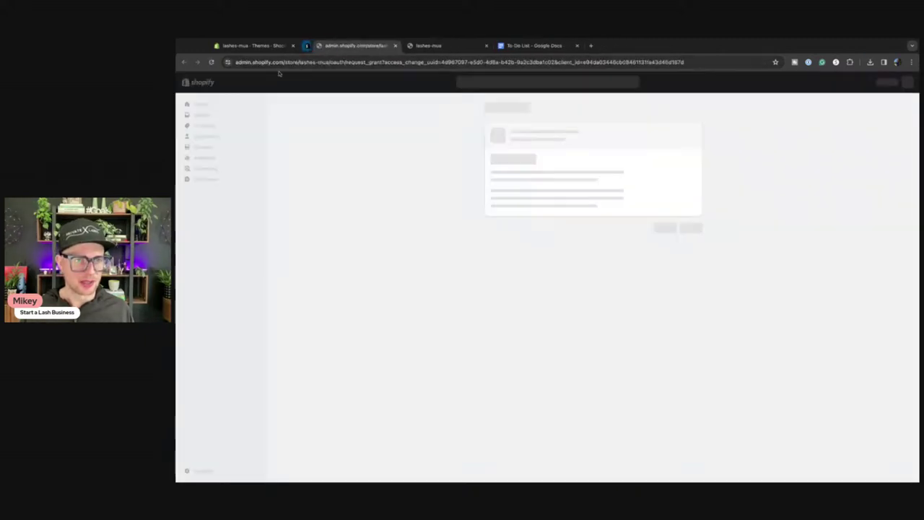
pyautogui.click(384, 45)
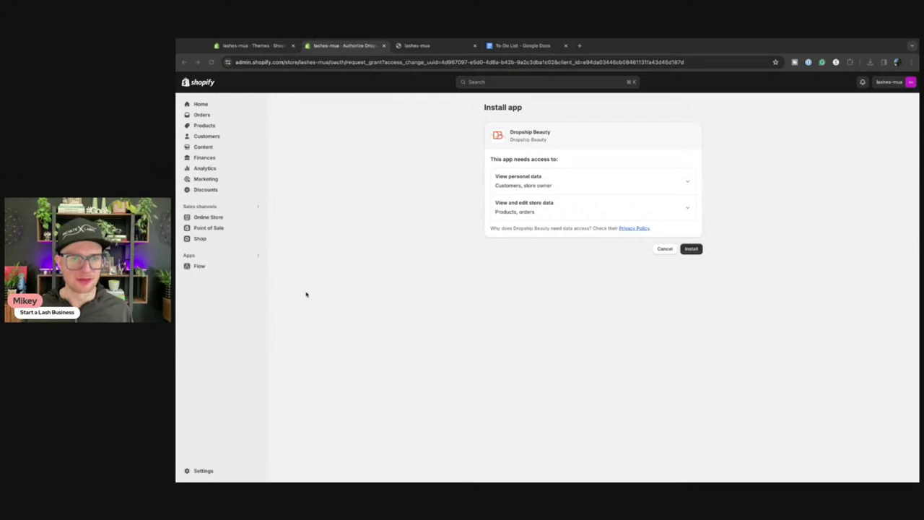
pyautogui.click(691, 248)
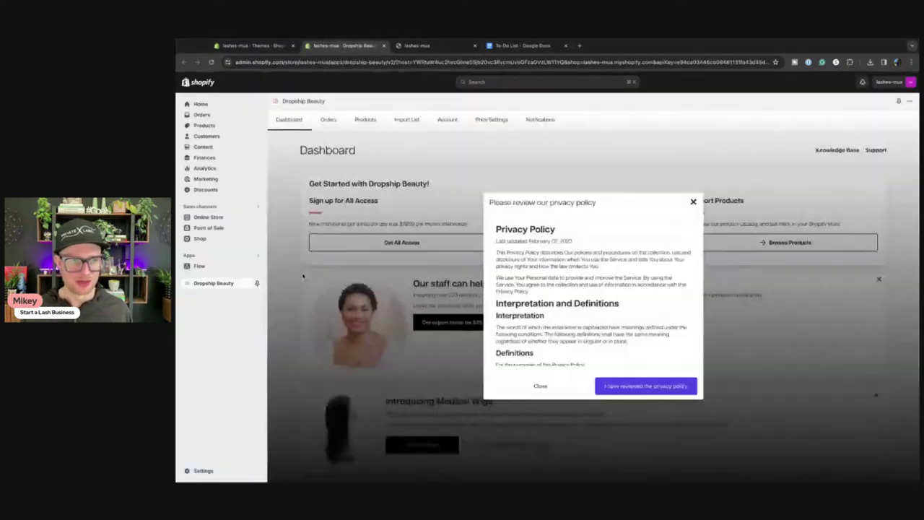
pyautogui.scroll(-5, 642, 329)
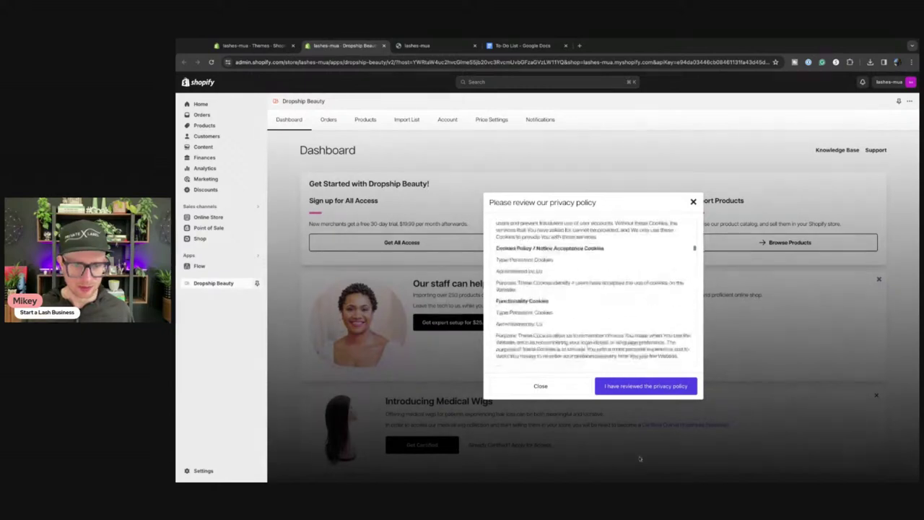
pyautogui.click(633, 393)
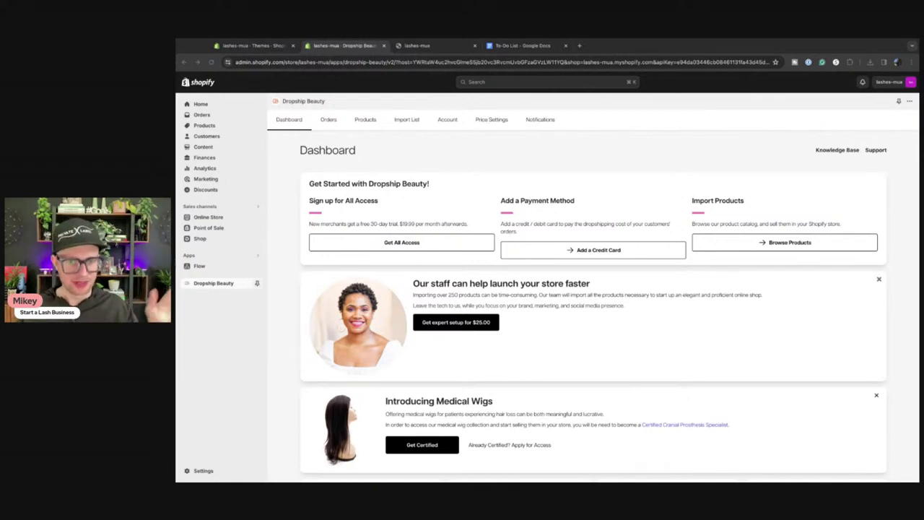
# Browse the Dropship Beauty product catalog and view the 25 MM 3D Lashes collection
pyautogui.click(365, 119)
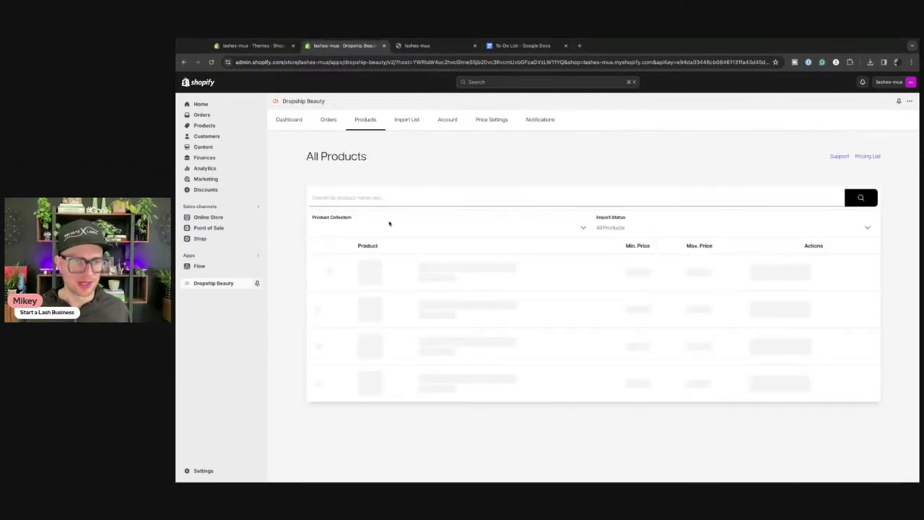
pyautogui.click(404, 220)
pyautogui.scroll(-3, 352, 195)
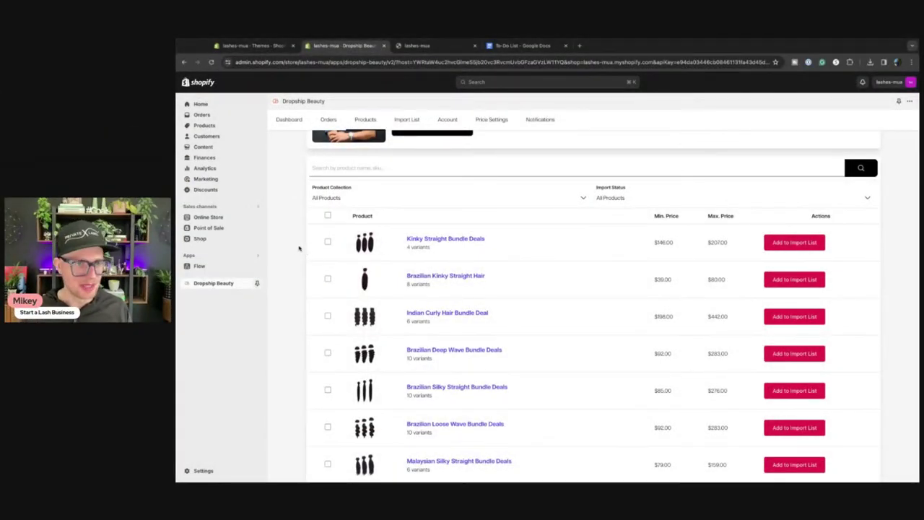
pyautogui.scroll(3, 298, 251)
pyautogui.click(332, 281)
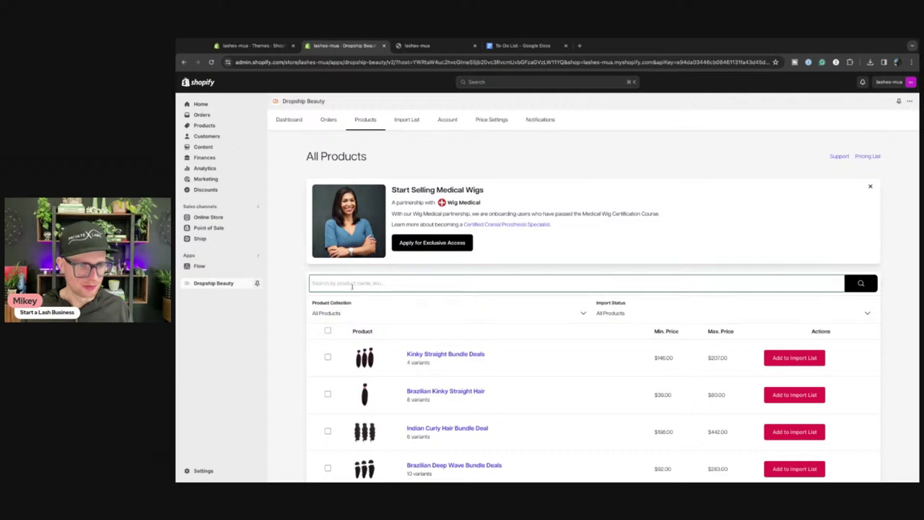
pyautogui.click(326, 314)
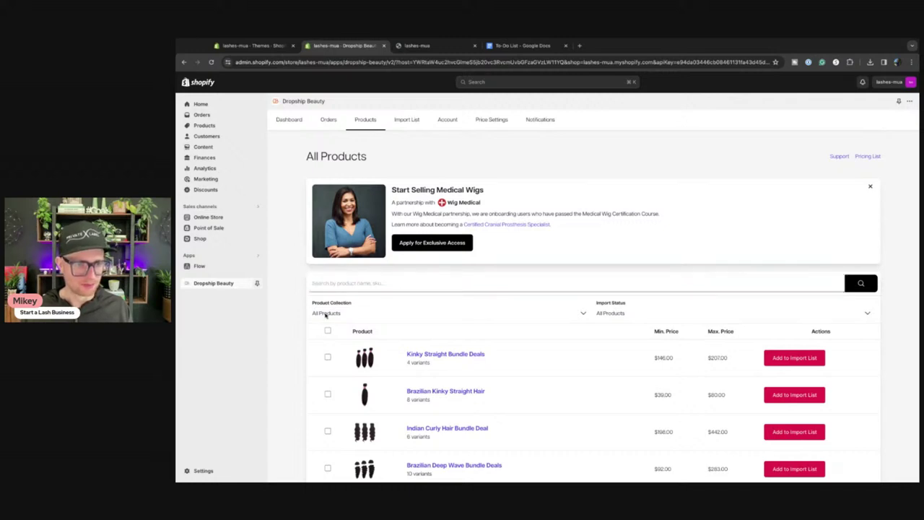
pyautogui.click(301, 330)
pyautogui.scroll(-4, 301, 330)
pyautogui.scroll(5, 301, 330)
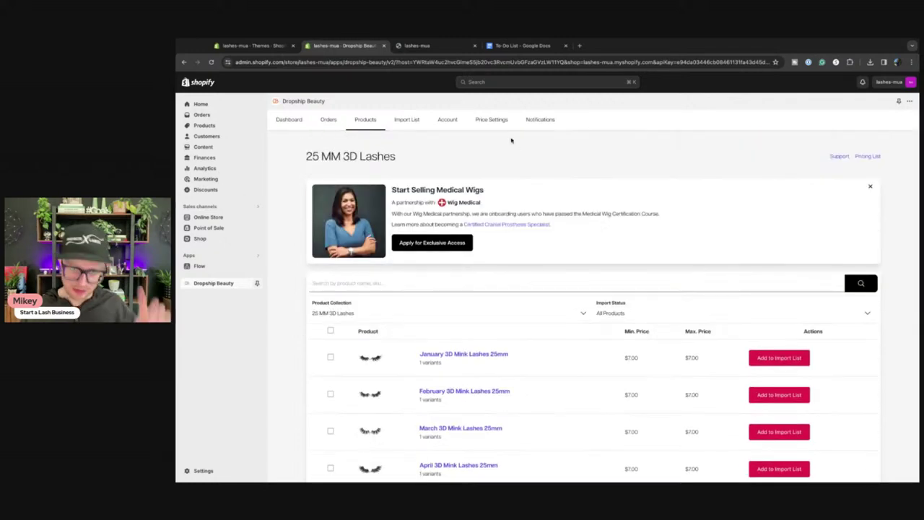
# Set the app's price multiplier to 2.5x and save the price settings
pyautogui.click(490, 121)
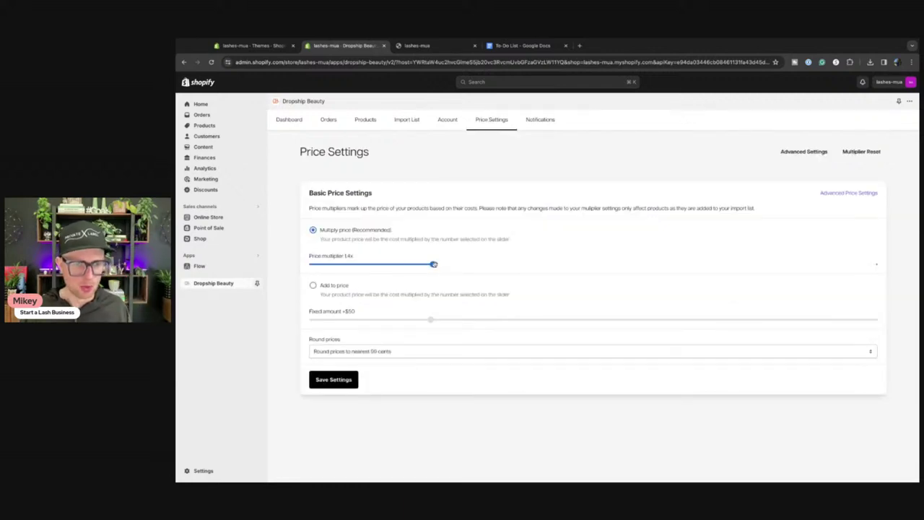
pyautogui.moveTo(433, 264); pyautogui.dragTo(874, 265)
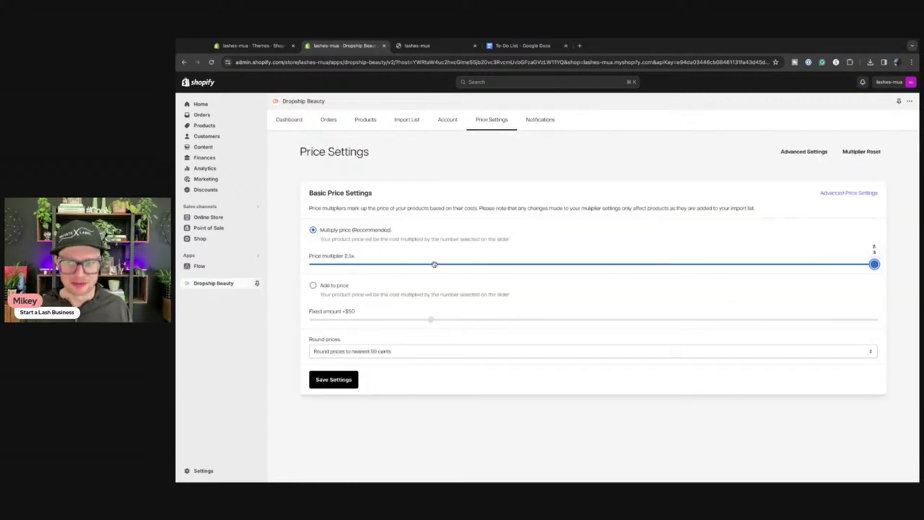
pyautogui.click(333, 378)
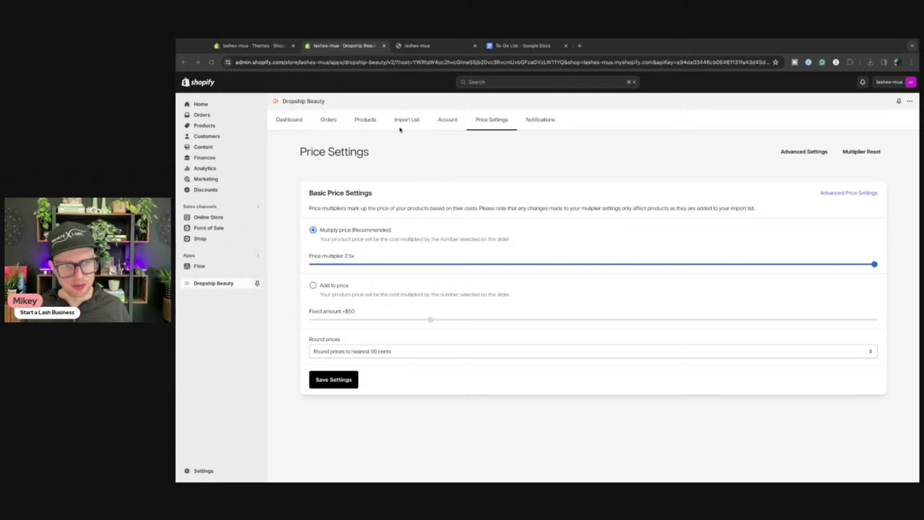
# Filter the product catalog to the 25 MM 3D Lashes collection and select all of its products
pyautogui.click(364, 122)
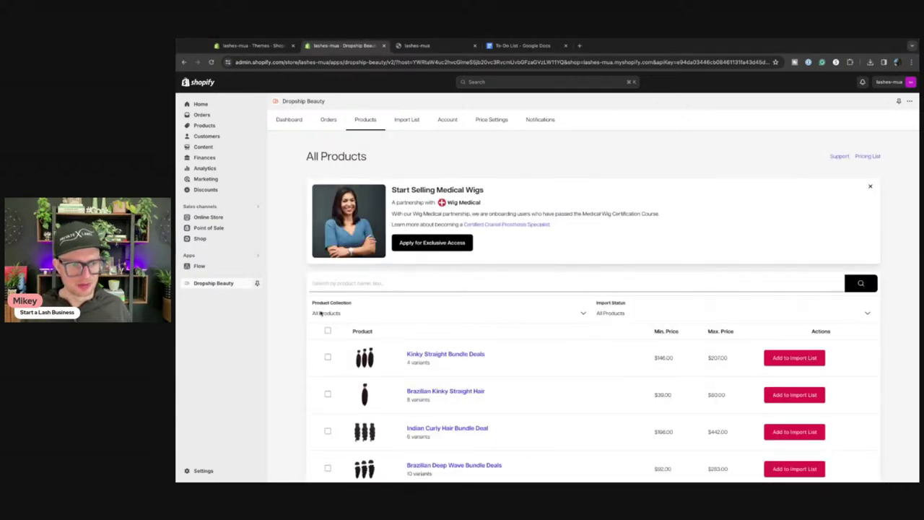
pyautogui.click(333, 314)
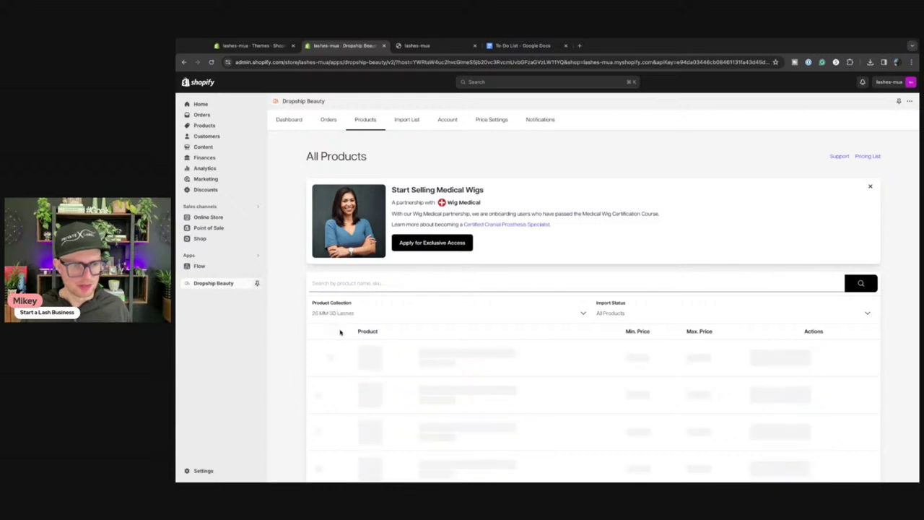
pyautogui.scroll(-2, 330, 325)
pyautogui.click(330, 169)
pyautogui.scroll(-5, 398, 270)
pyautogui.scroll(10, 398, 270)
pyautogui.scroll(-4, 621, 328)
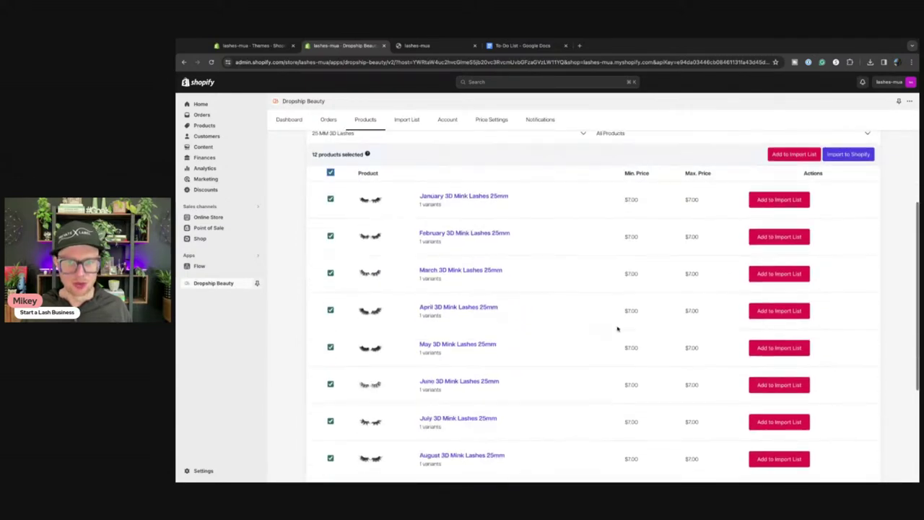
pyautogui.scroll(2, 642, 202)
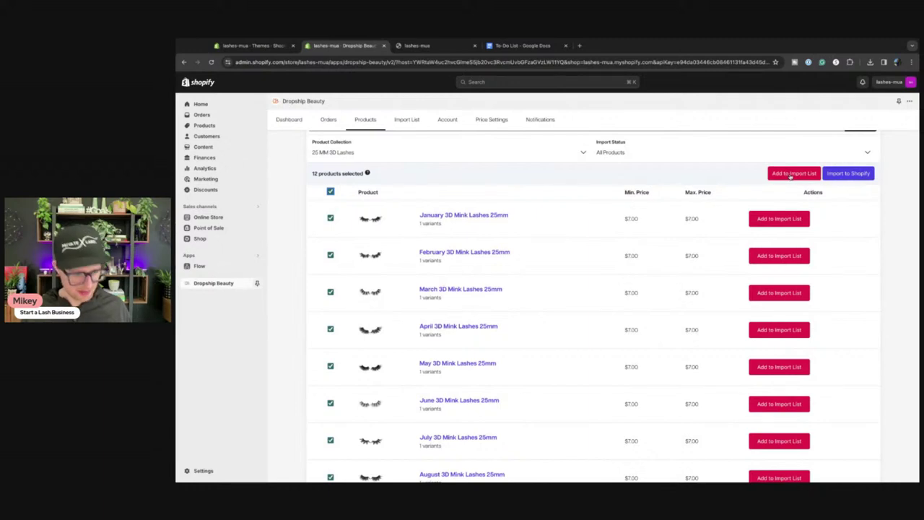
# Add the selected 25 mm lashes to the import list and select all products in that list
pyautogui.click(792, 173)
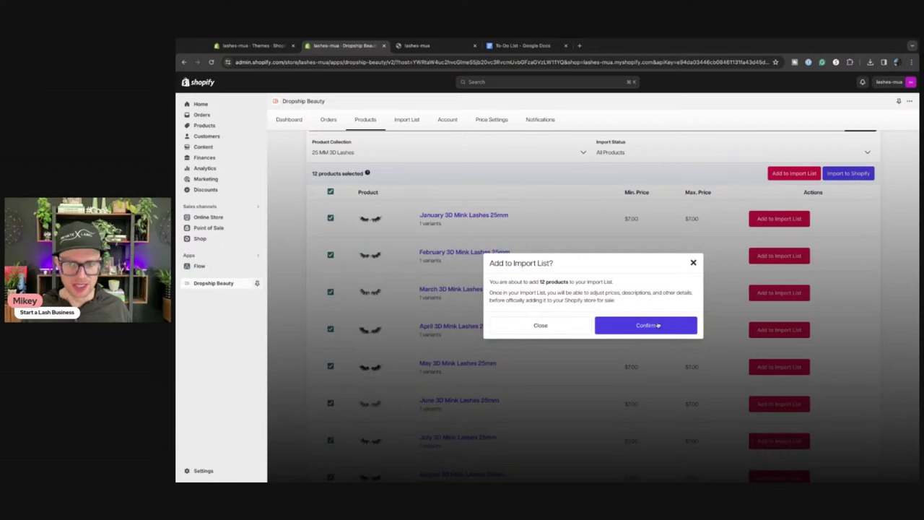
pyautogui.click(657, 326)
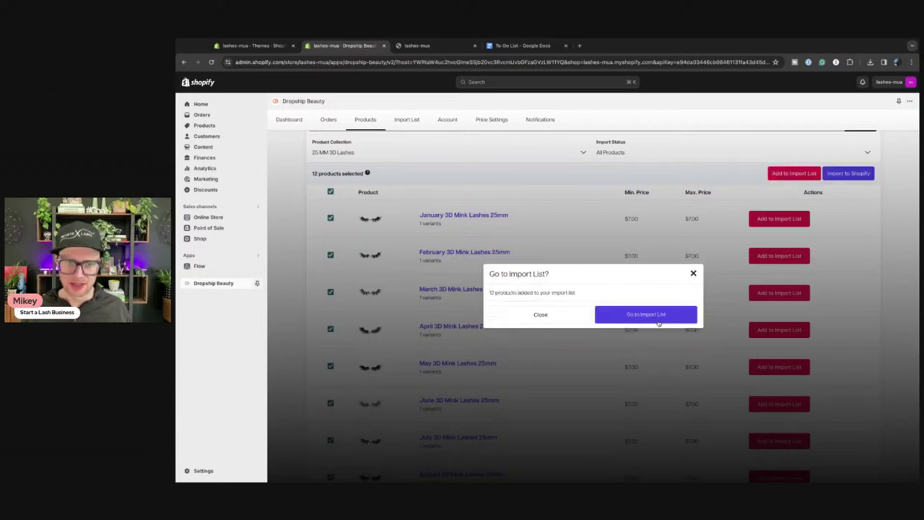
pyautogui.click(641, 317)
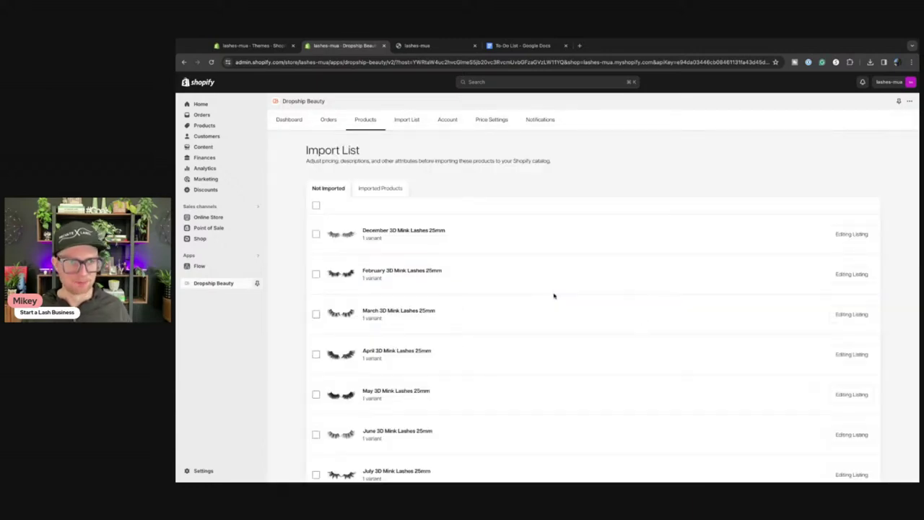
pyautogui.click(316, 206)
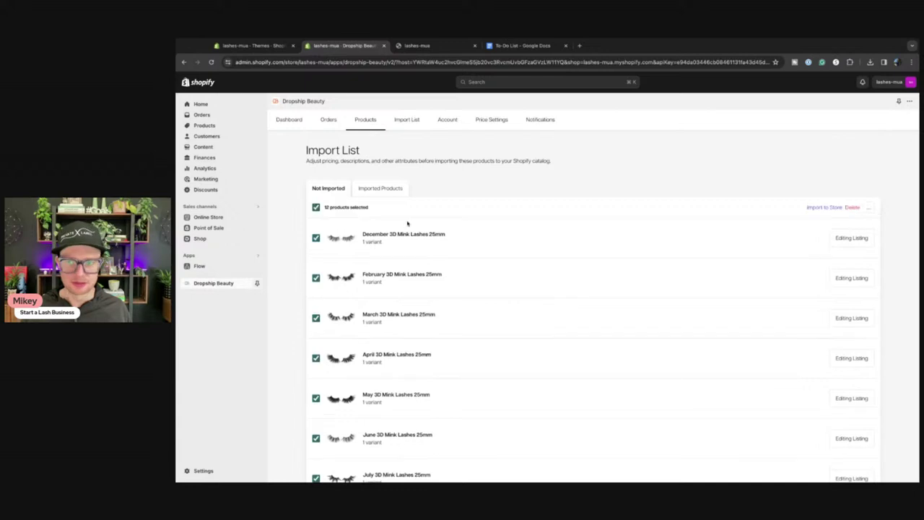
# Add the selected import-list products to a new collection named 25 MM Lashes
pyautogui.click(869, 209)
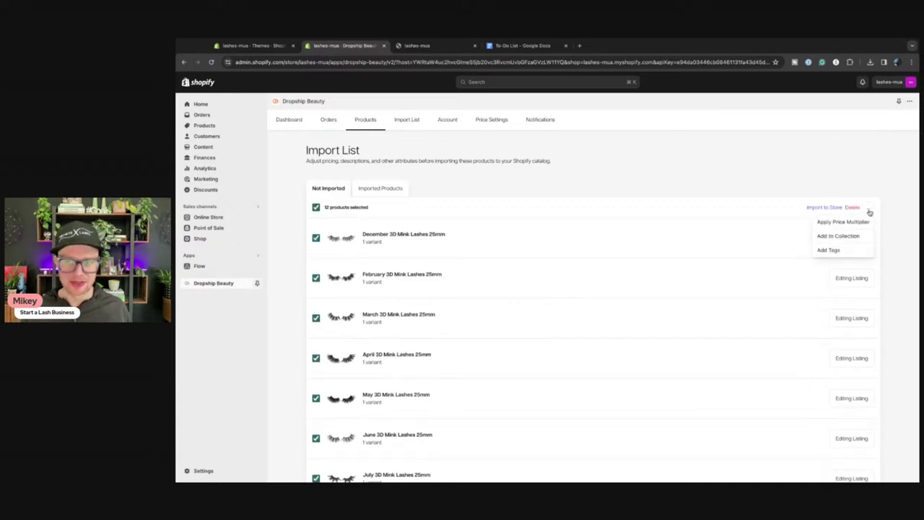
pyautogui.scroll(-5, 604, 305)
pyautogui.scroll(5, 605, 306)
pyautogui.scroll(-5, 604, 305)
pyautogui.scroll(5, 604, 306)
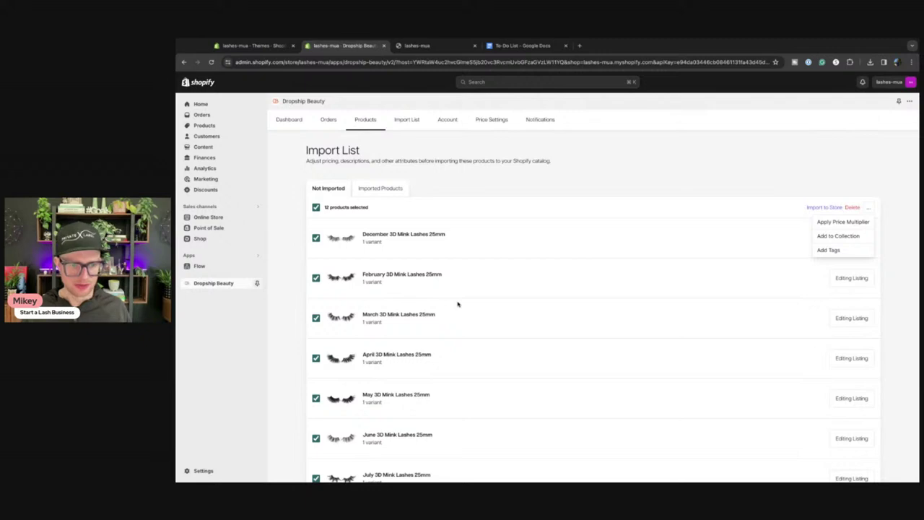
pyautogui.click(836, 238)
pyautogui.click(544, 283)
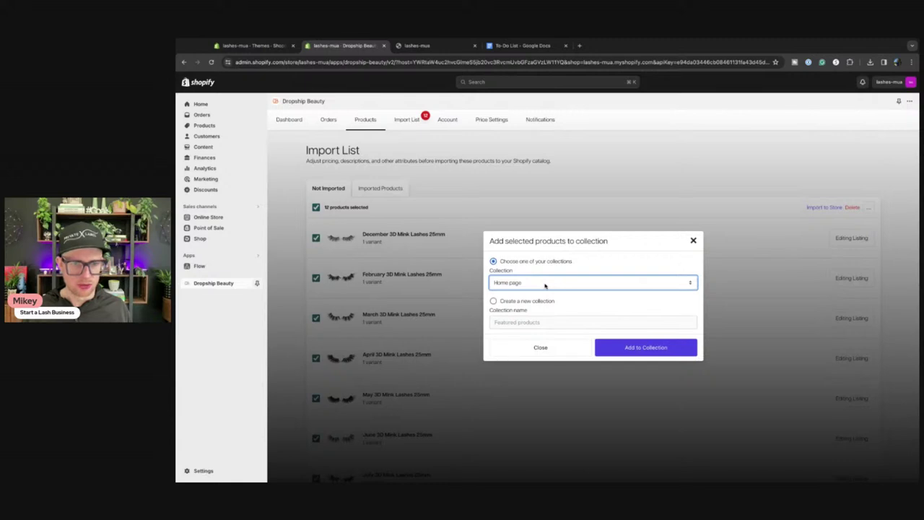
pyautogui.click(492, 301)
pyautogui.click(511, 322)
pyautogui.write('20')
pyautogui.write(' MM Lashes')
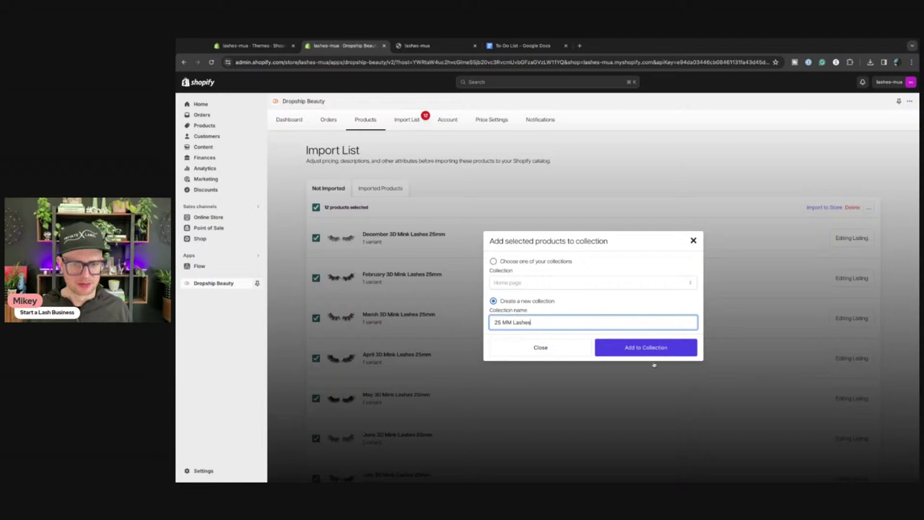
pyautogui.click(643, 347)
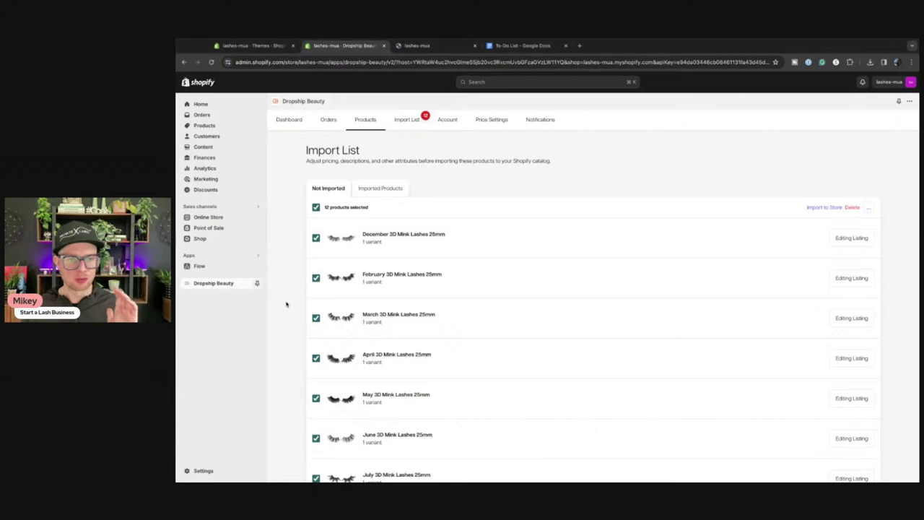
# Try to import the 12 selected lash products to the store, and close the import dialog
pyautogui.scroll(-1, 534, 312)
pyautogui.scroll(-3, 535, 312)
pyautogui.scroll(4, 532, 311)
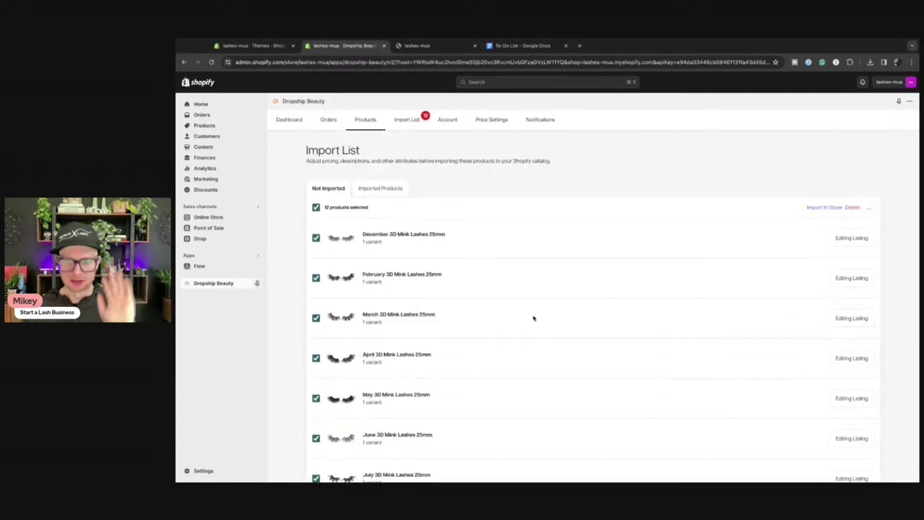
pyautogui.click(809, 209)
pyautogui.click(612, 314)
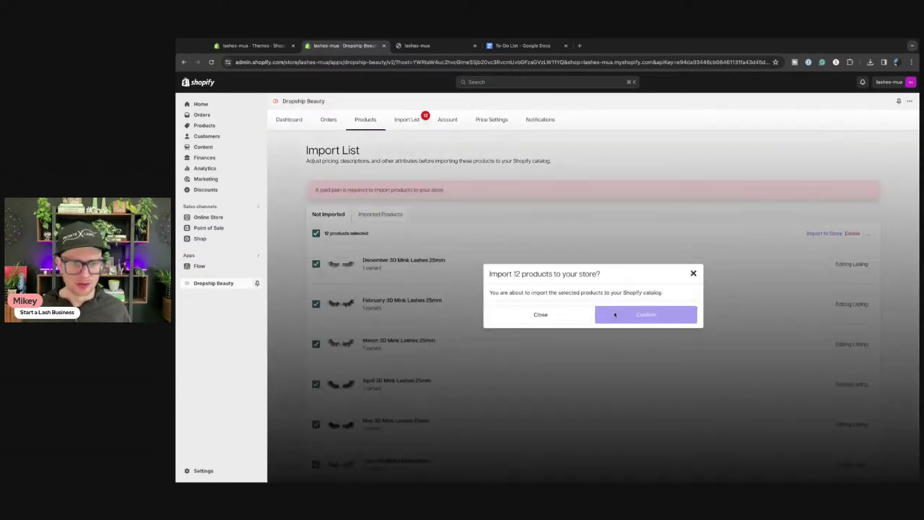
pyautogui.click(693, 274)
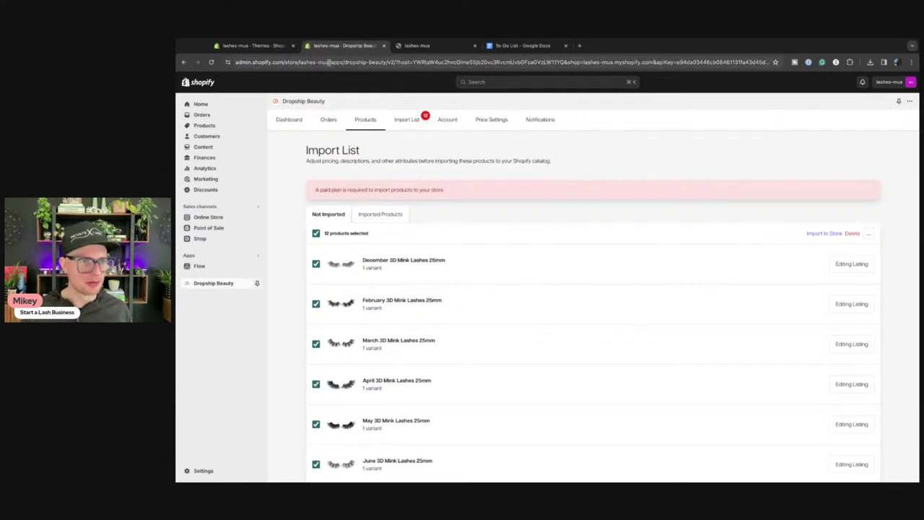
pyautogui.moveTo(331, 62); pyautogui.dragTo(202, 61)
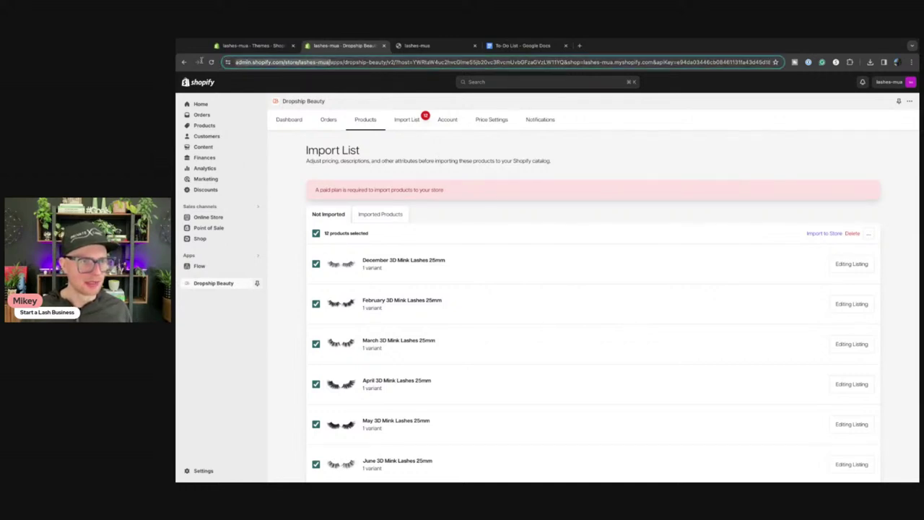
pyautogui.click(713, 171)
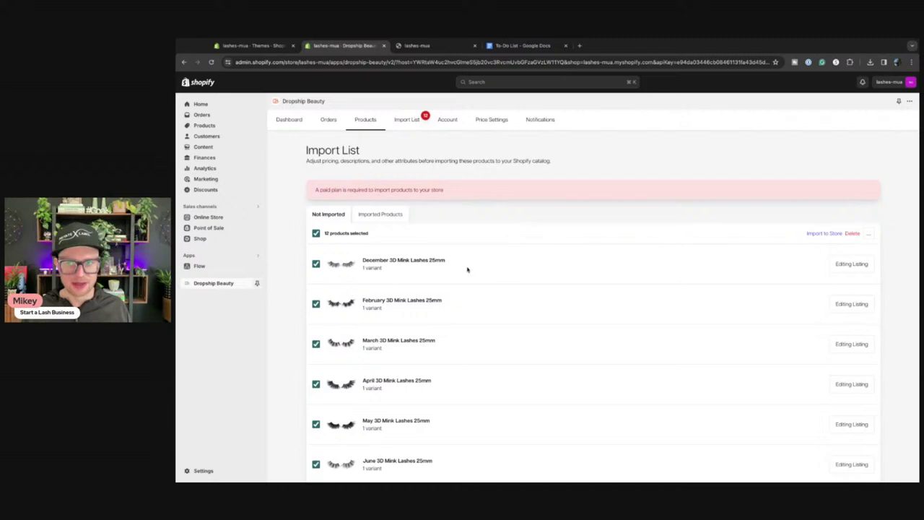
pyautogui.scroll(-5, 467, 270)
pyautogui.scroll(5, 467, 269)
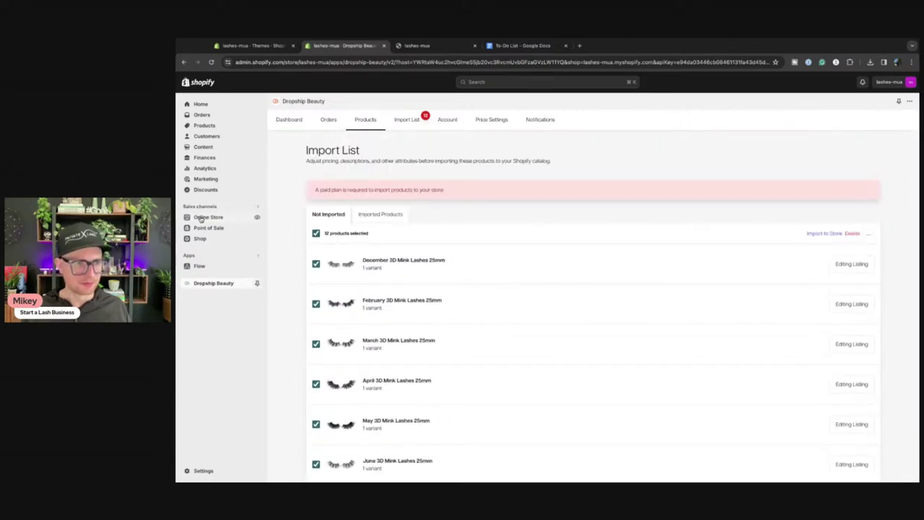
# Open the current Dawn theme of the online store for customization and look over its home page layout
pyautogui.click(203, 217)
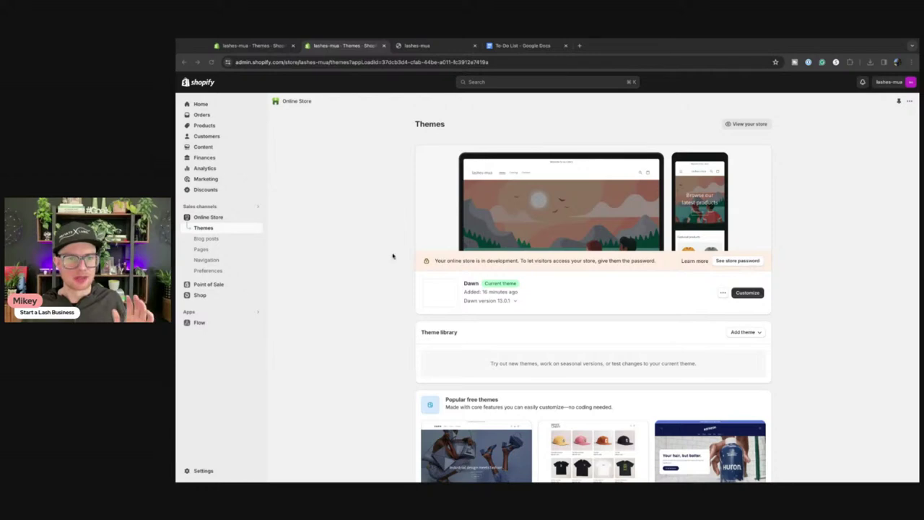
pyautogui.click(750, 295)
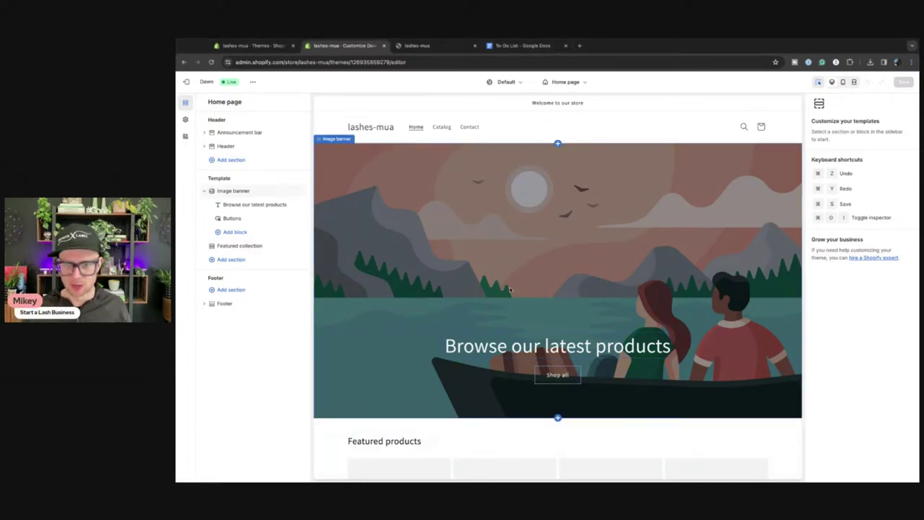
pyautogui.scroll(-5, 519, 318)
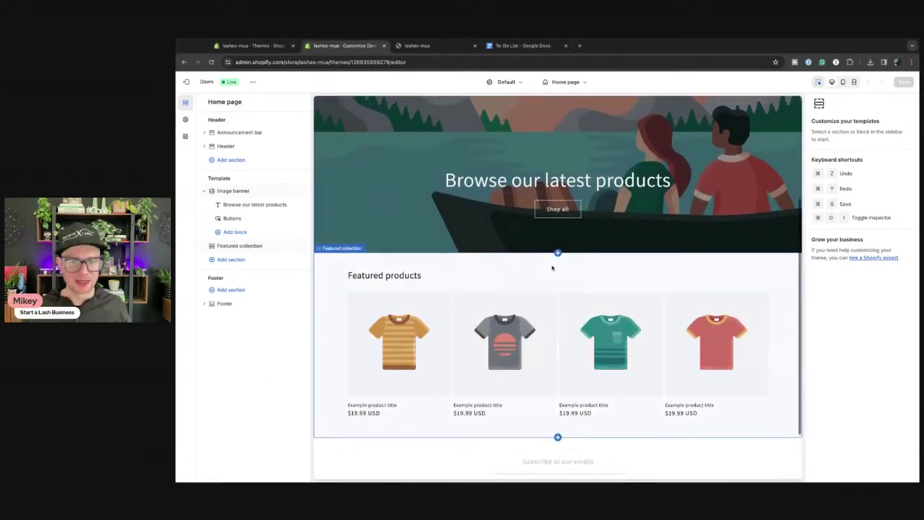
pyautogui.scroll(5, 520, 274)
pyautogui.scroll(-5, 544, 268)
pyautogui.scroll(5, 548, 270)
pyautogui.scroll(-5, 562, 273)
pyautogui.scroll(5, 562, 272)
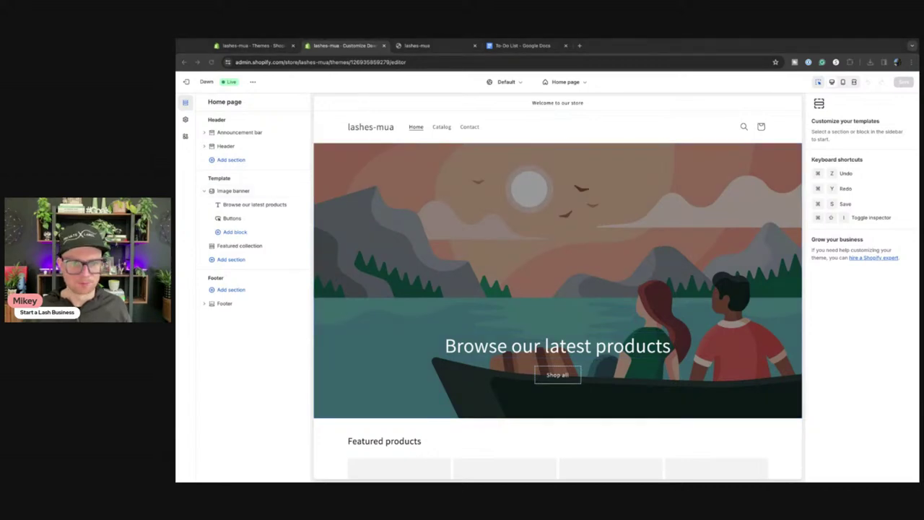
pyautogui.scroll(4, 646, 232)
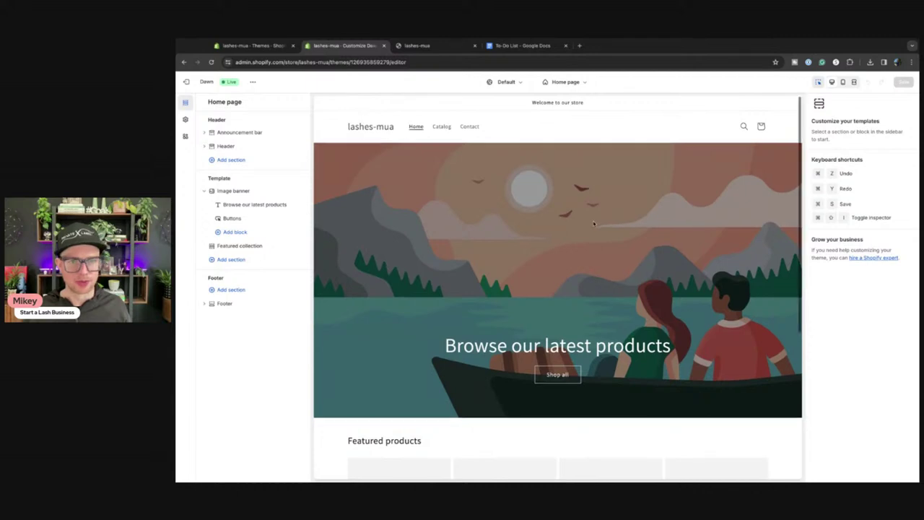
pyautogui.scroll(-4, 428, 200)
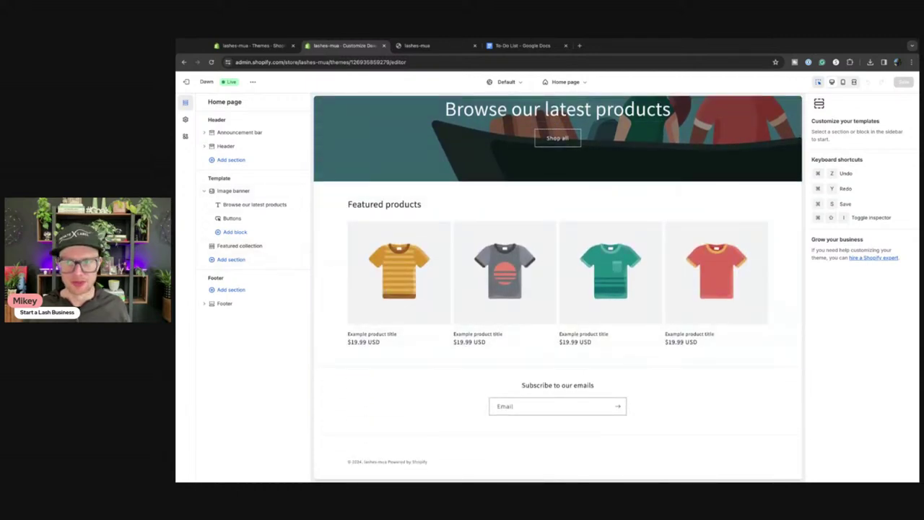
# Add a Collapsible content section to the home page template below the featured collection
pyautogui.click(228, 261)
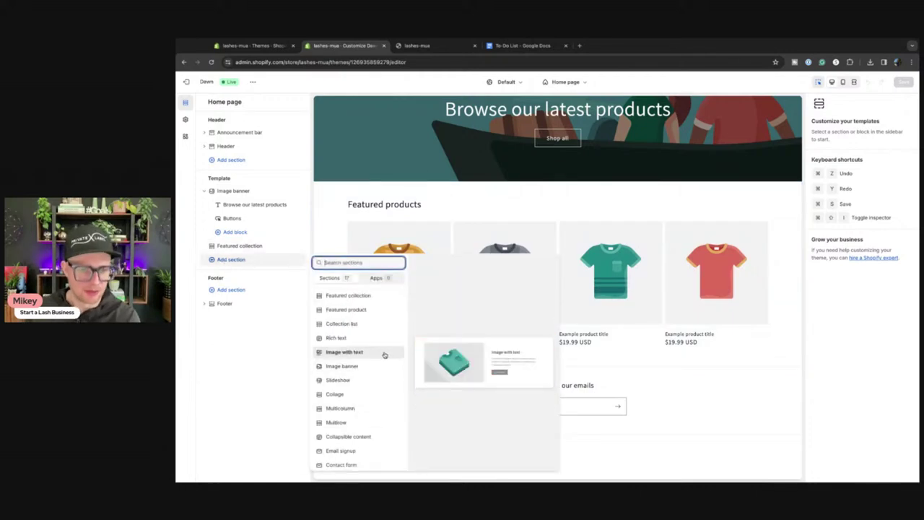
pyautogui.scroll(-2, 382, 354)
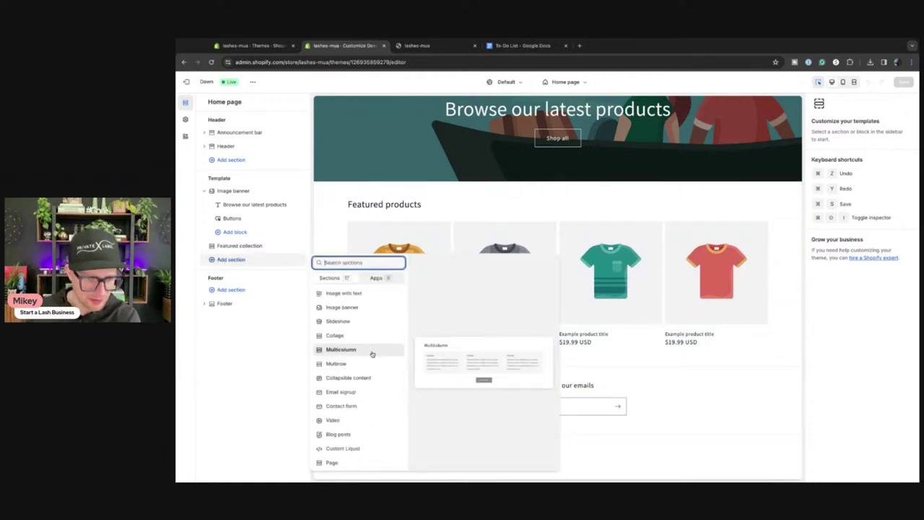
pyautogui.click(338, 378)
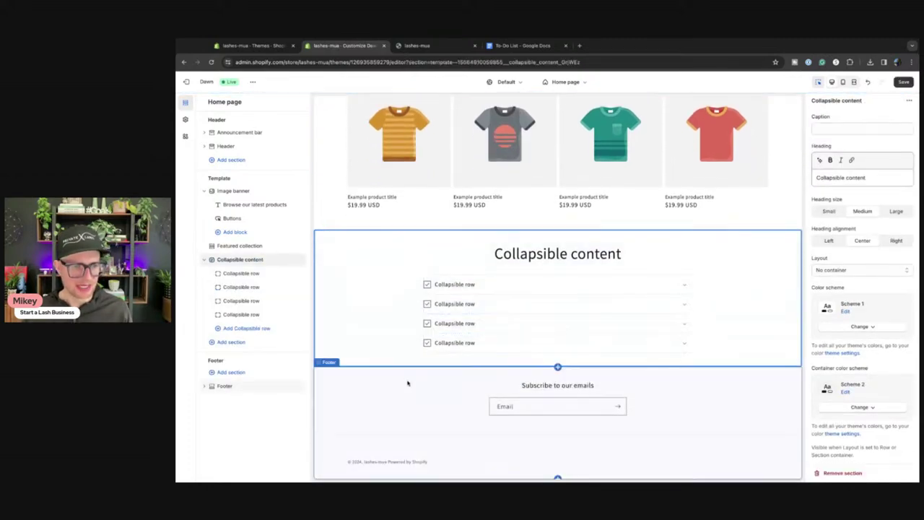
# Add a Multirow section to the home page template and place it above the Collapsible content section
pyautogui.click(231, 341)
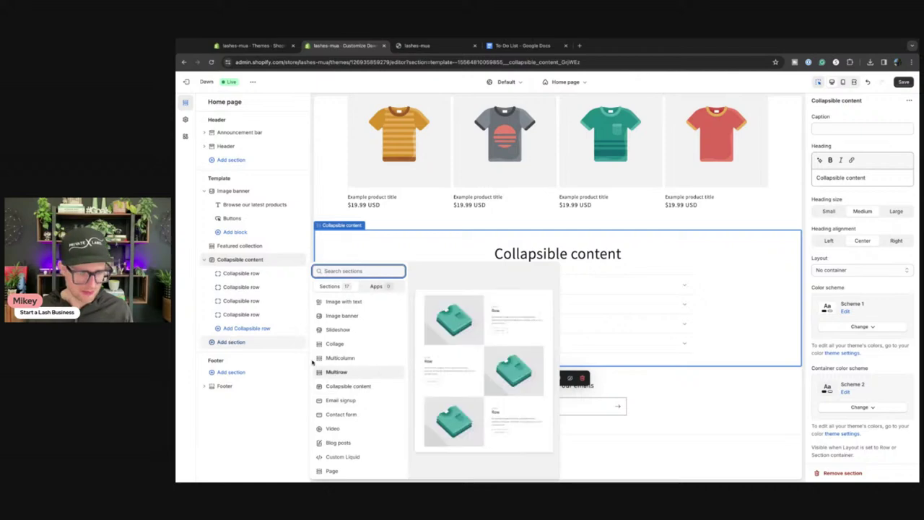
pyautogui.click(346, 371)
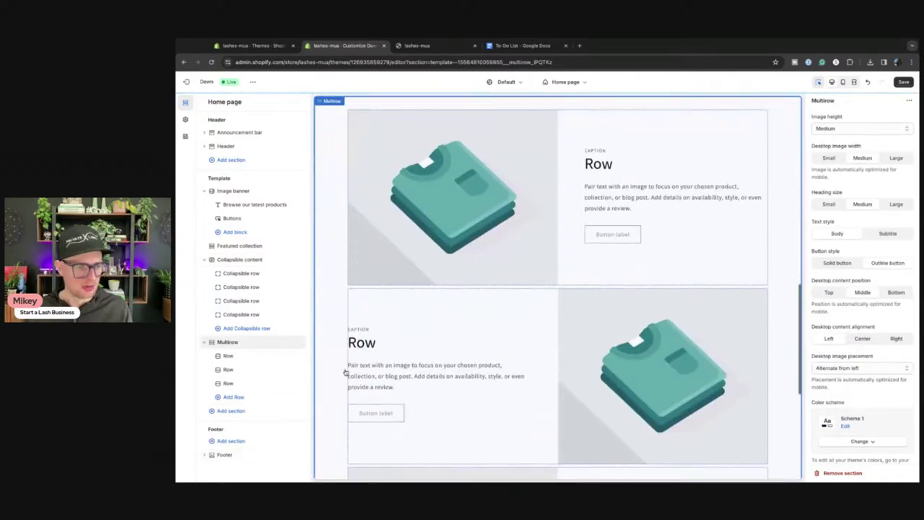
pyautogui.moveTo(212, 342); pyautogui.dragTo(211, 260)
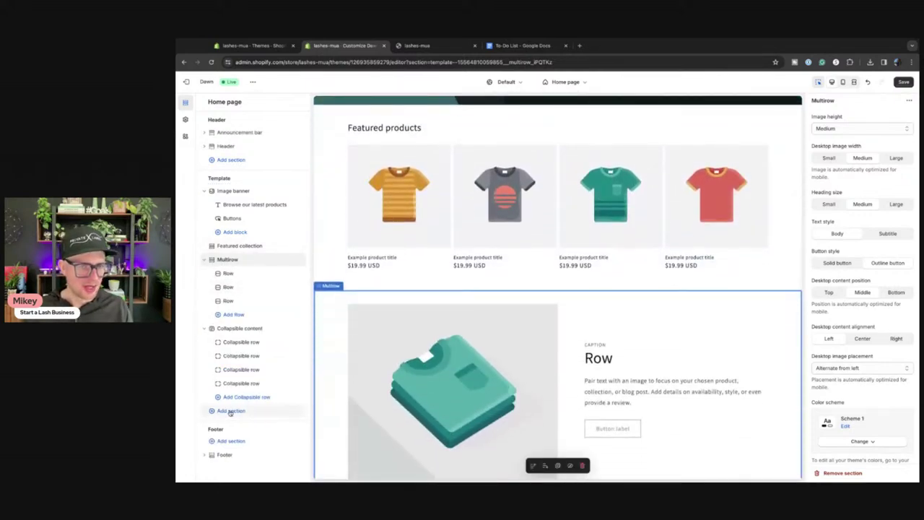
# Add a second Featured collection section between Multirow and Collapsible content, and review the page preview
pyautogui.click(231, 410)
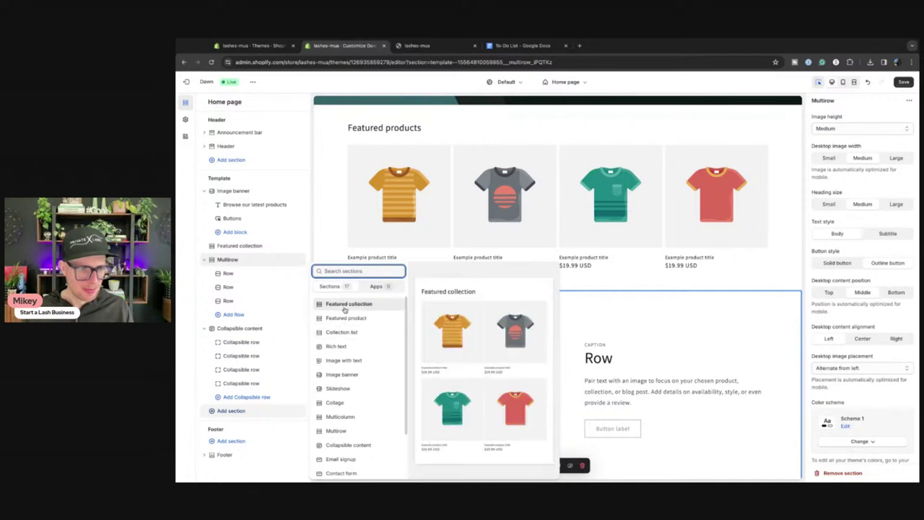
pyautogui.click(349, 304)
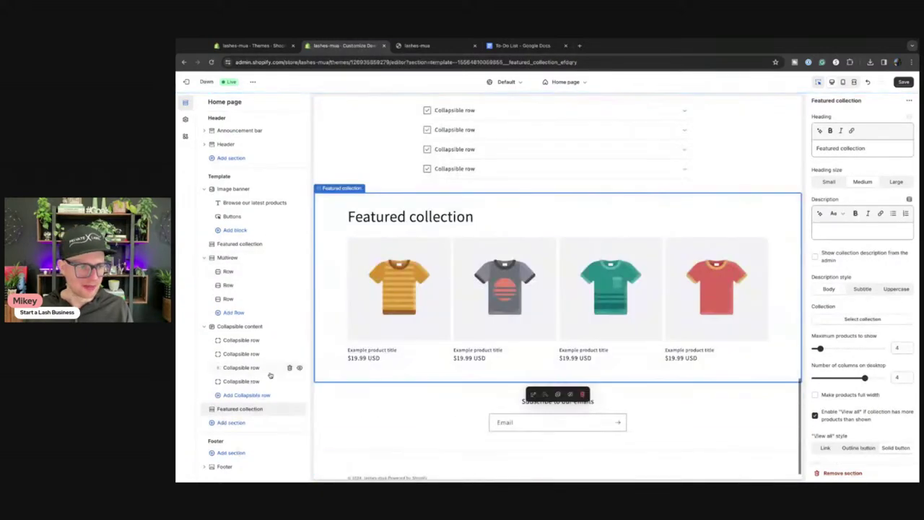
pyautogui.moveTo(212, 408); pyautogui.dragTo(217, 326)
pyautogui.scroll(-3, 495, 345)
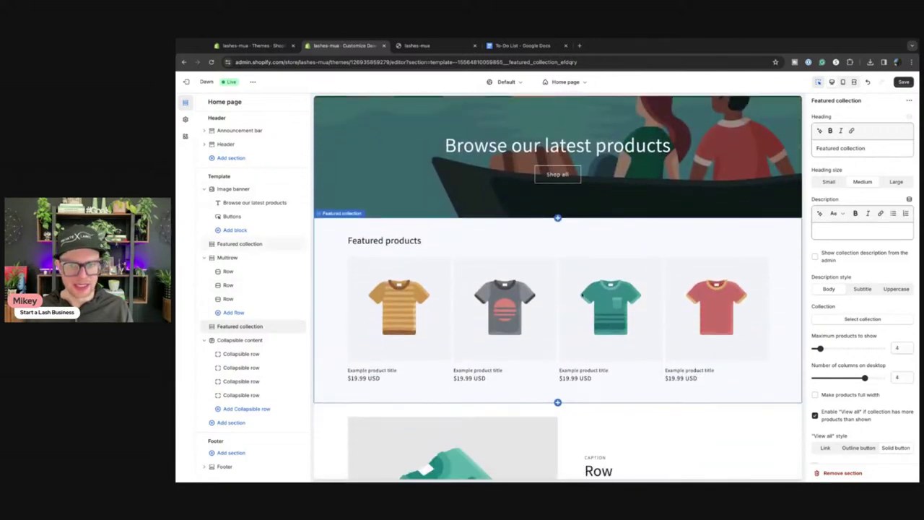
pyautogui.scroll(-8, 584, 324)
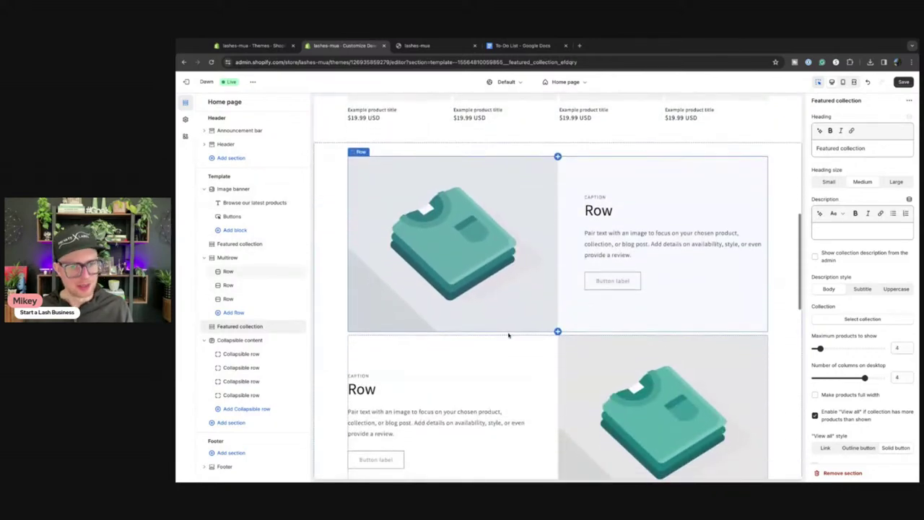
pyautogui.scroll(-5, 510, 333)
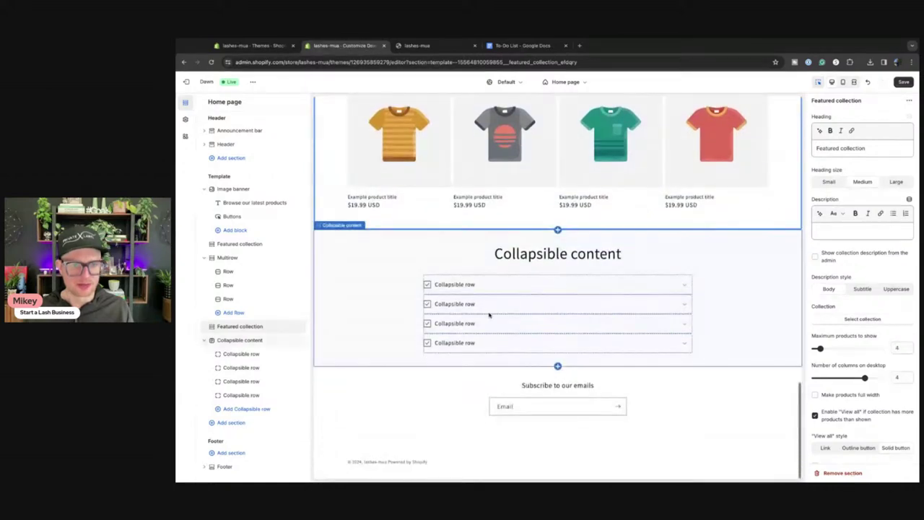
# Add a Blog posts section to the home page template below the Collapsible content section
pyautogui.click(231, 423)
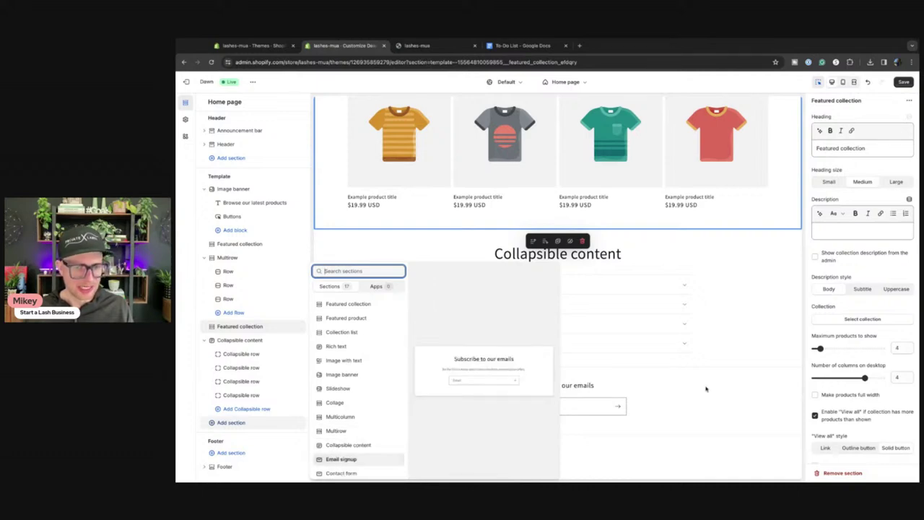
pyautogui.scroll(-1, 354, 417)
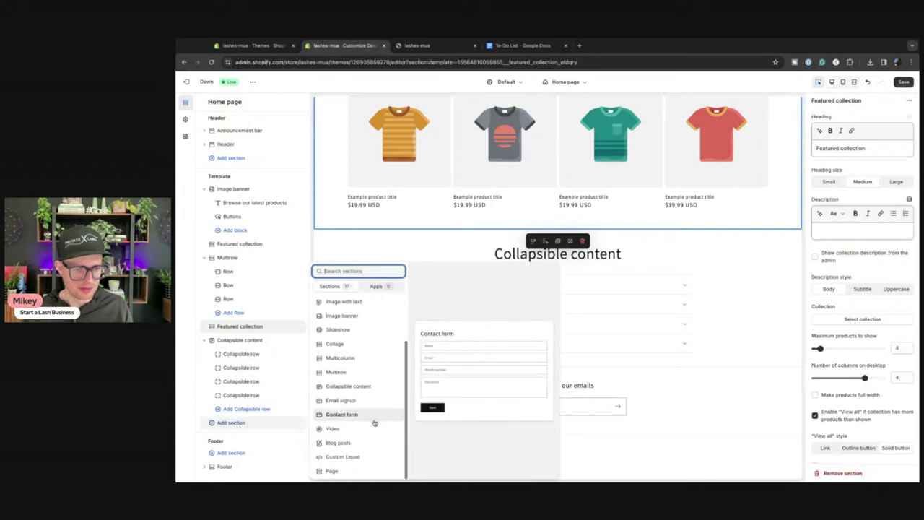
pyautogui.click(335, 444)
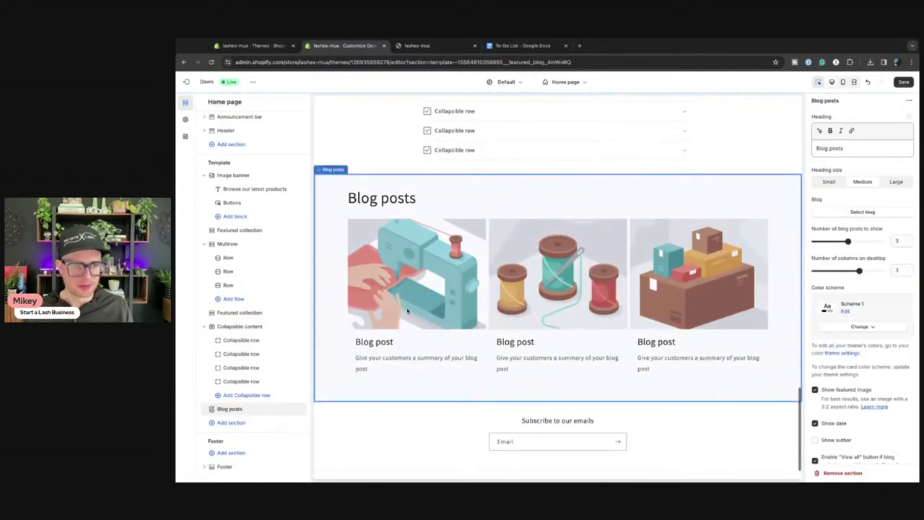
# Add a third Featured collection section and place it between the Collapsible content and Blog posts sections
pyautogui.click(221, 422)
pyautogui.scroll(2, 333, 386)
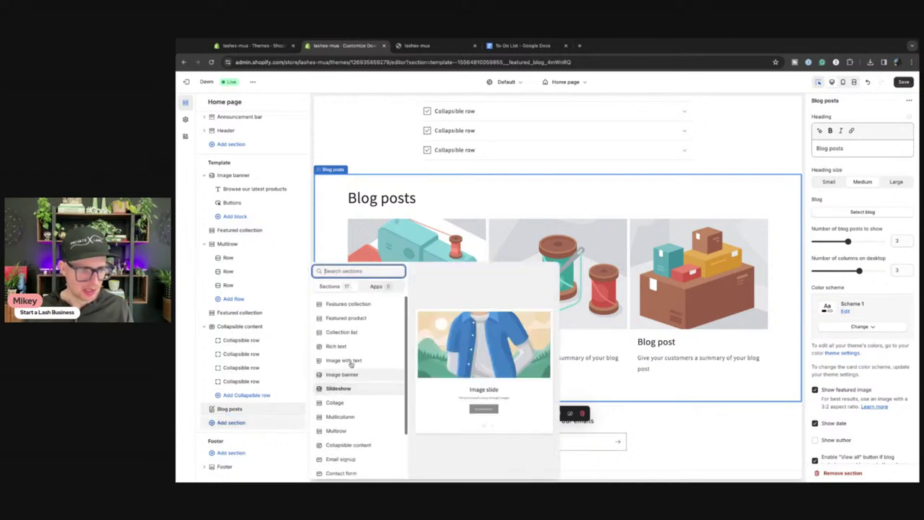
pyautogui.click(348, 304)
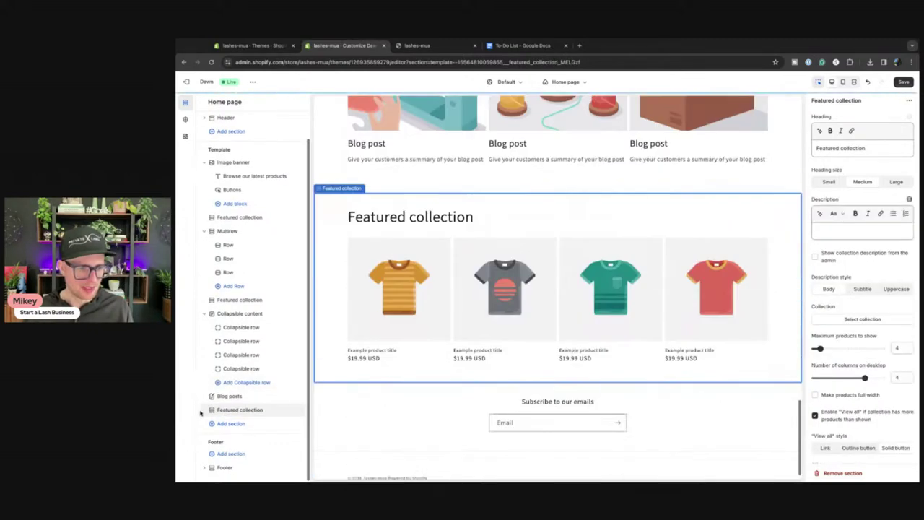
pyautogui.moveTo(215, 409); pyautogui.dragTo(211, 396)
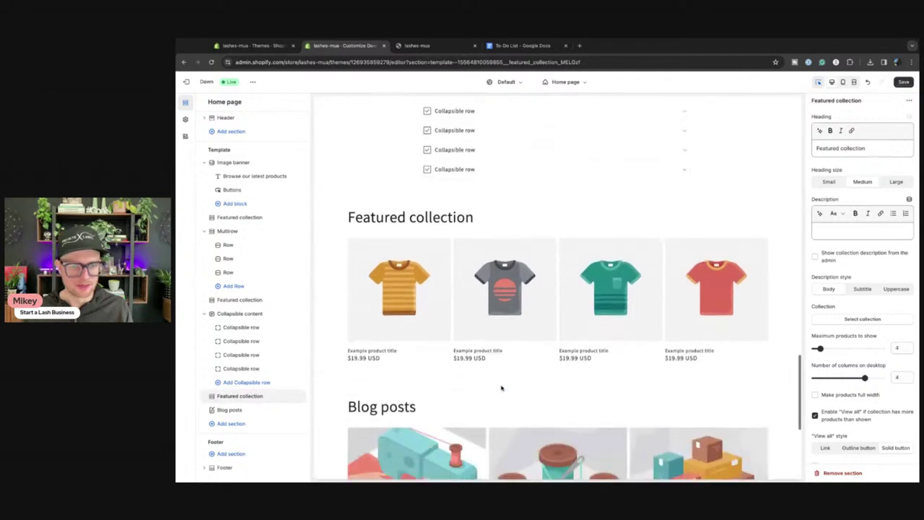
pyautogui.scroll(-2, 540, 372)
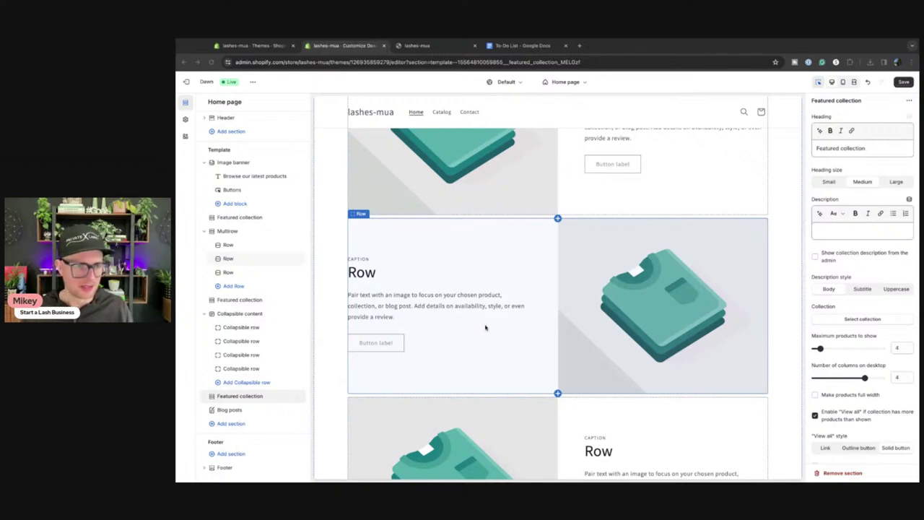
# Review the home page layout in the desktop preview and in the mobile preview, then return to the desktop preview
pyautogui.scroll(-6, 599, 321)
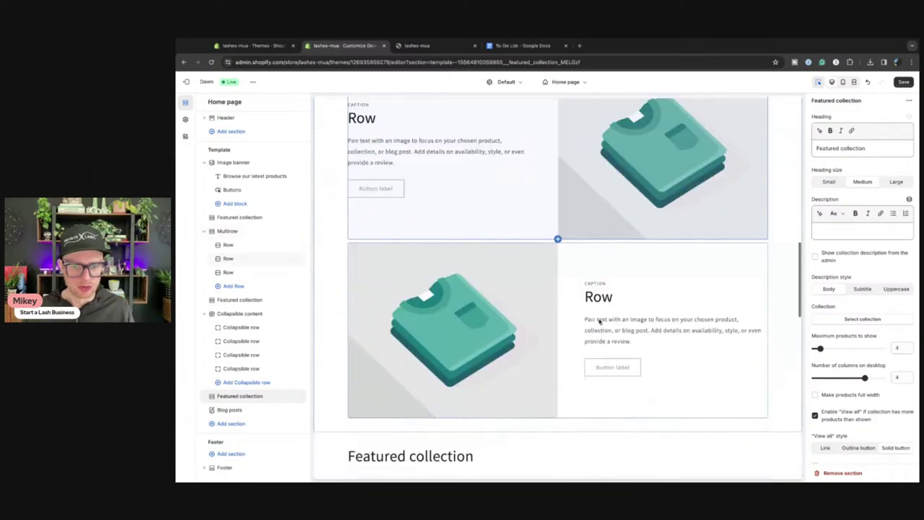
pyautogui.scroll(-3, 597, 319)
pyautogui.scroll(15, 530, 344)
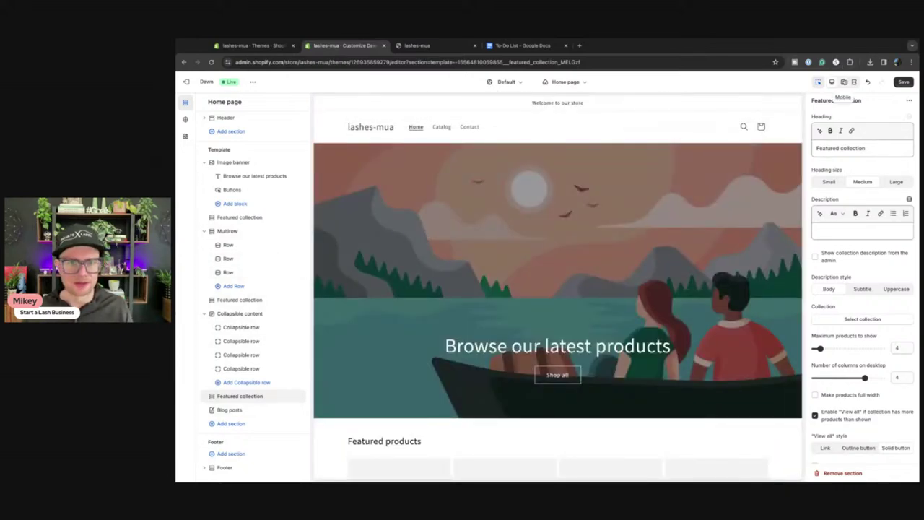
pyautogui.click(842, 82)
pyautogui.scroll(-3, 578, 263)
pyautogui.scroll(3, 578, 263)
pyautogui.scroll(-5, 578, 263)
pyautogui.scroll(-10, 578, 262)
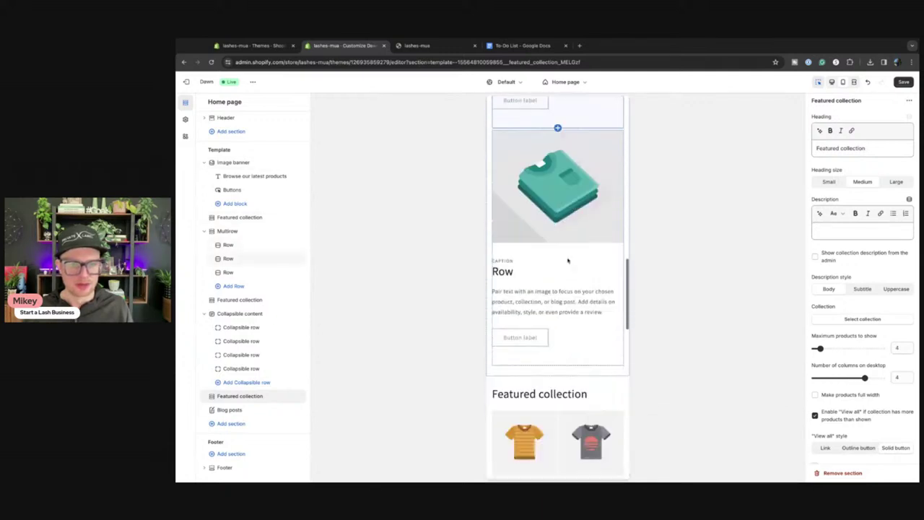
pyautogui.scroll(-10, 568, 260)
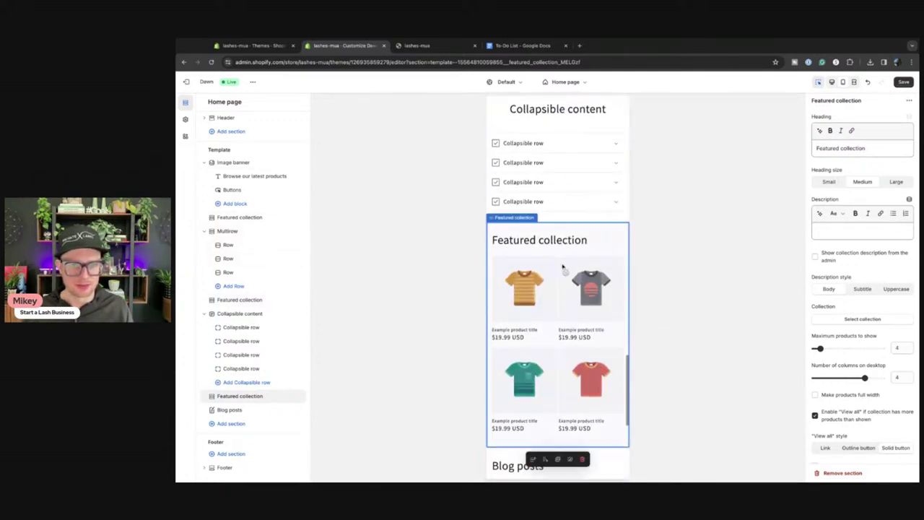
pyautogui.scroll(20, 559, 274)
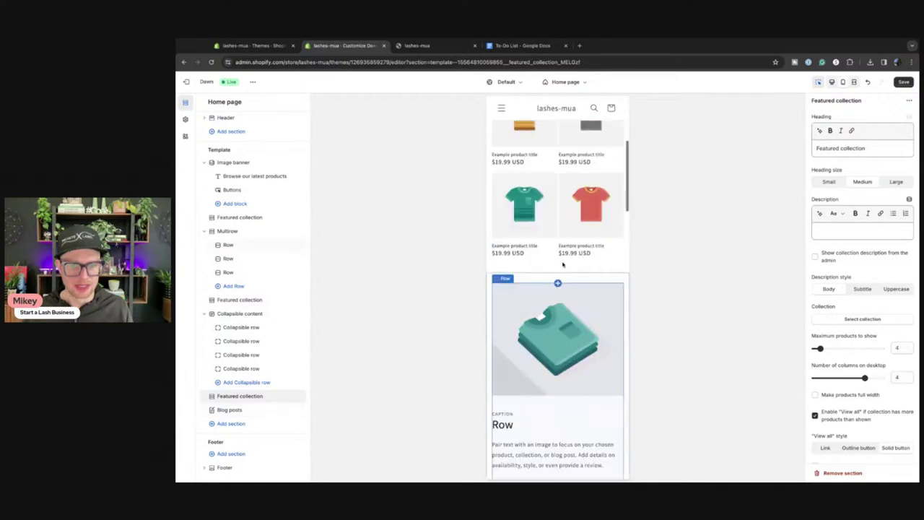
pyautogui.click(831, 81)
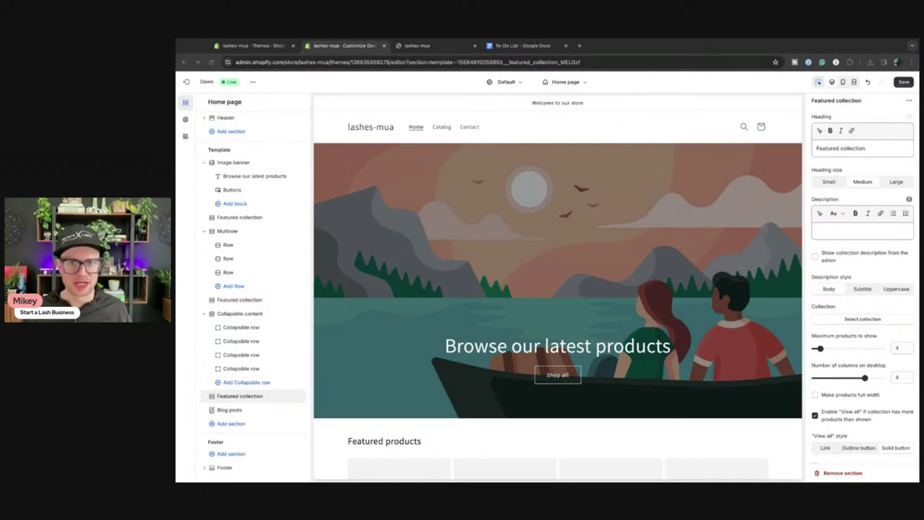
# Switch to ChatGPT and write a prompt: "Act as a professional makeup artist. Please give me 10 questions and answers about false strip eyelashes."
pyautogui.press('Return')
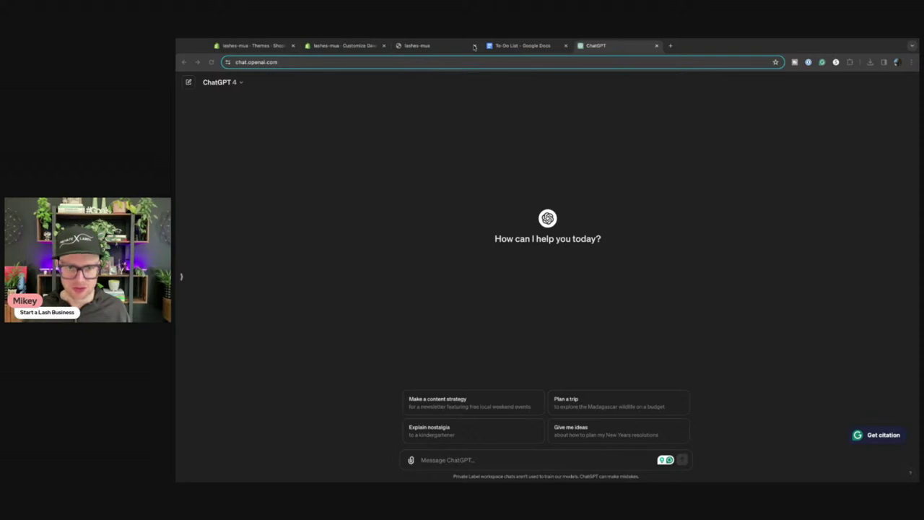
pyautogui.click(424, 461)
pyautogui.write('Act as a pros a')
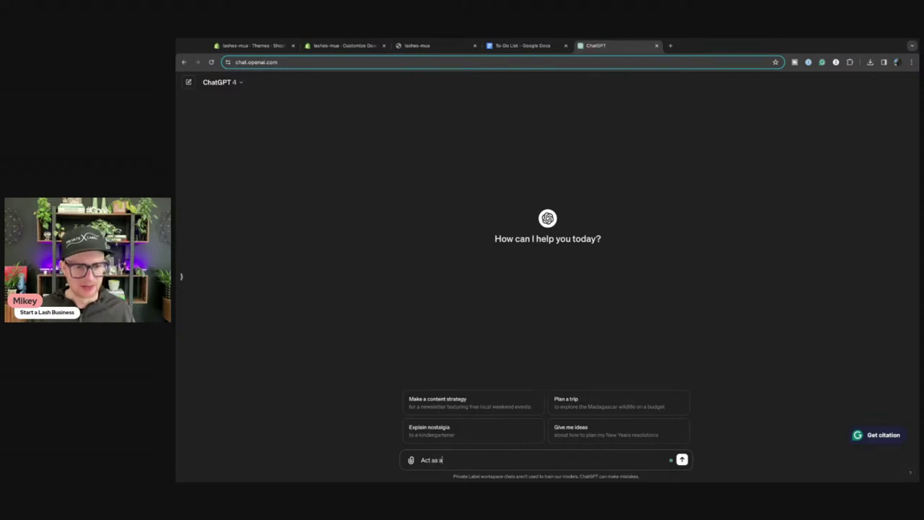
pyautogui.write(' professional makeup artist')
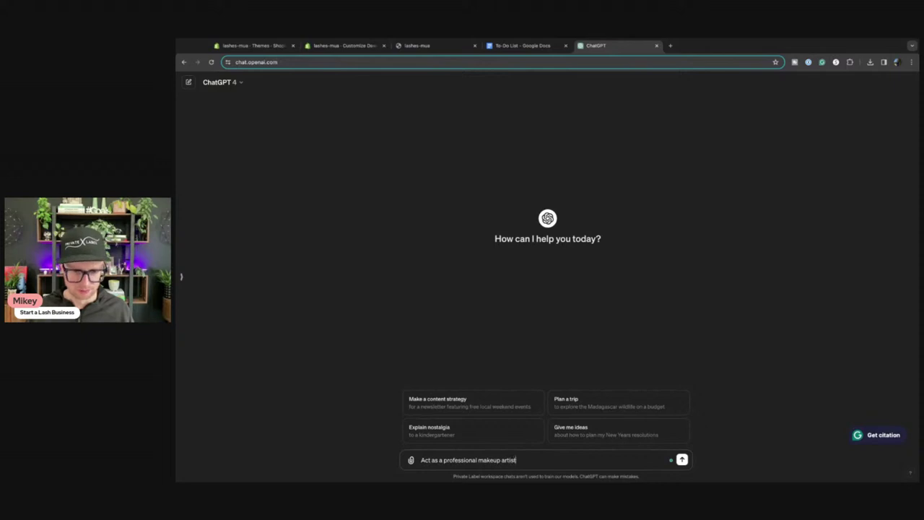
pyautogui.write('. Please')
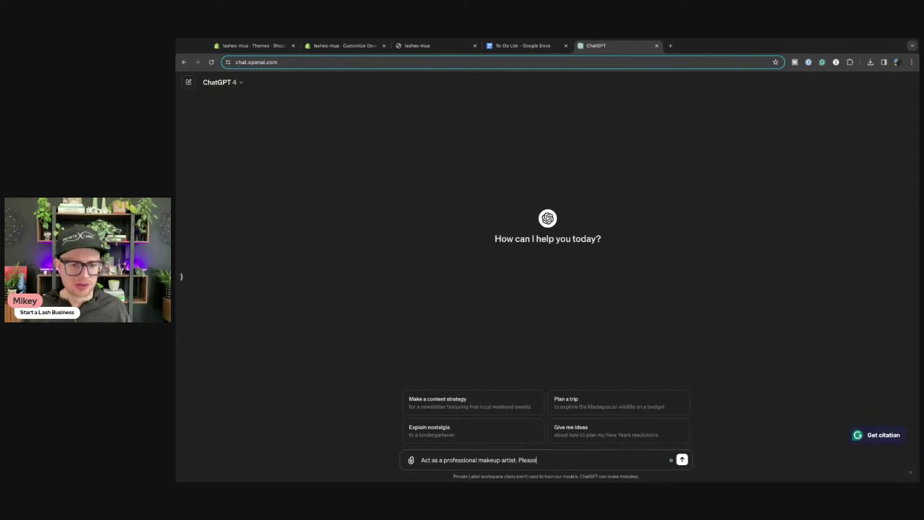
pyautogui.write(' give me 1')
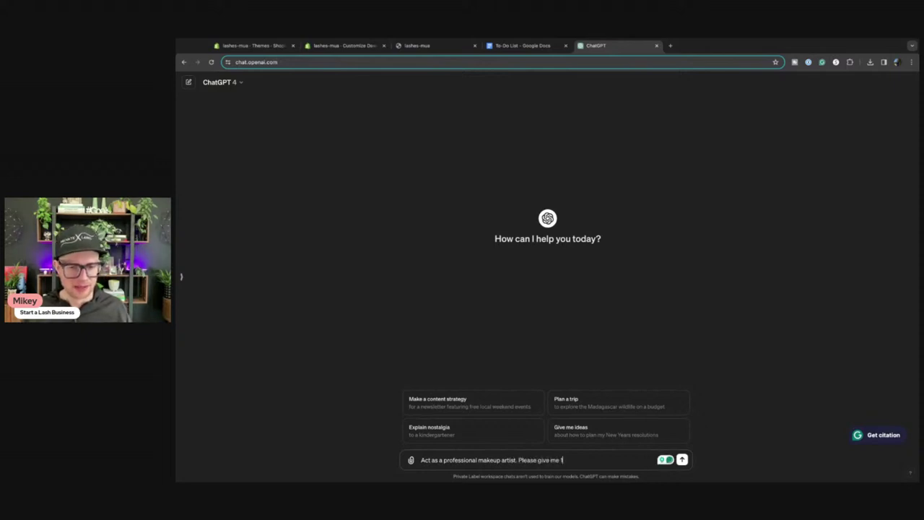
pyautogui.write('0 questions and')
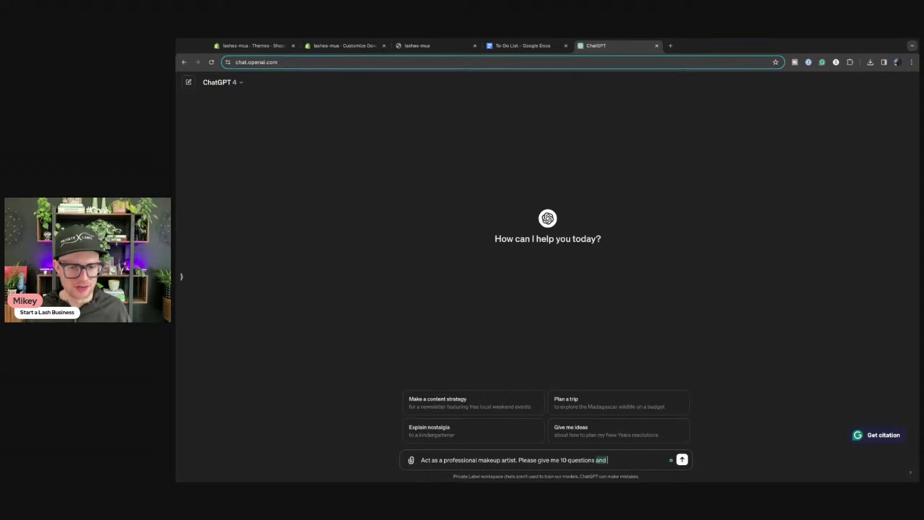
pyautogui.write(' answers')
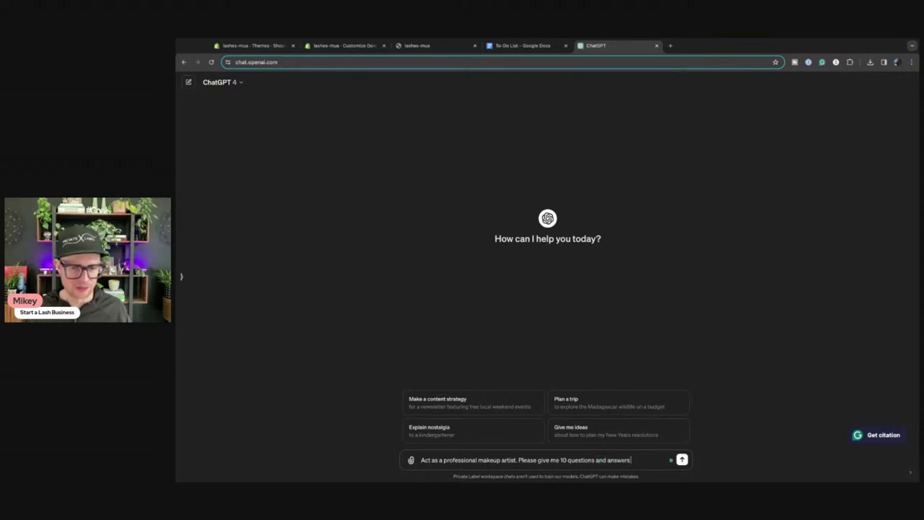
pyautogui.write(' about')
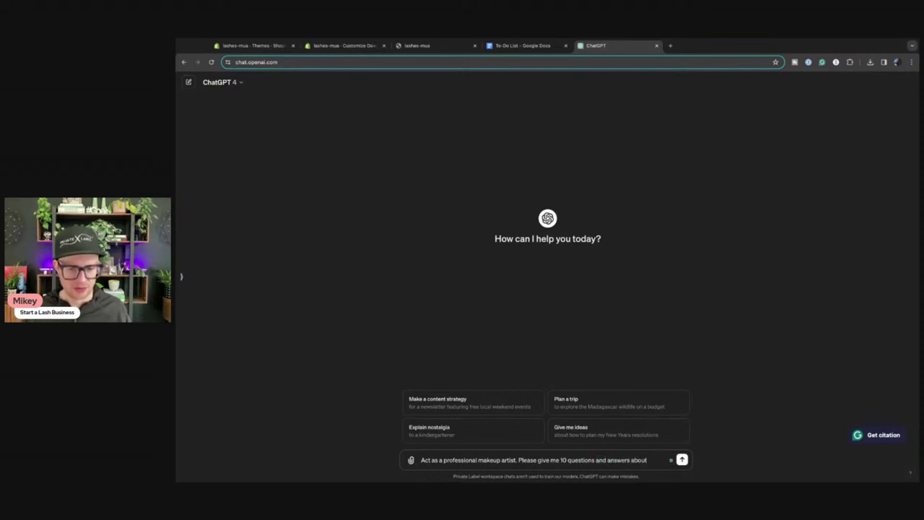
pyautogui.write(' false strip')
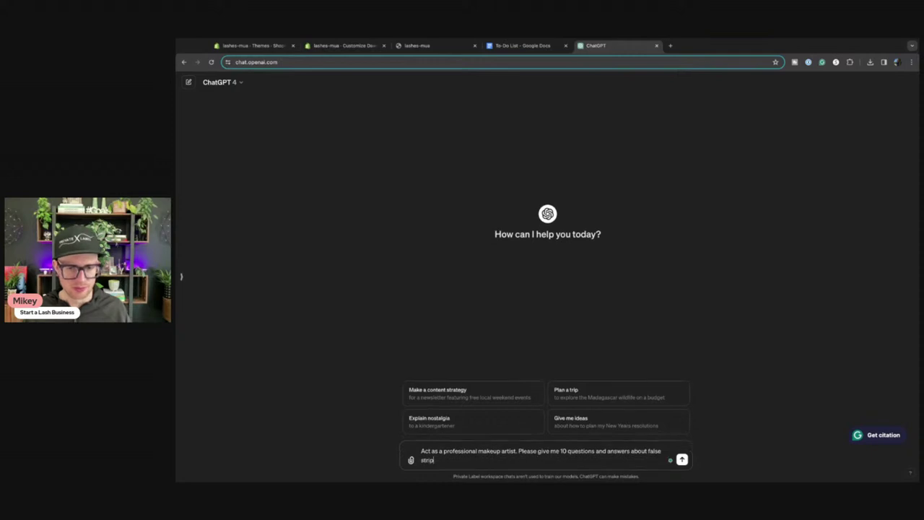
pyautogui.write(' eyelashes.')
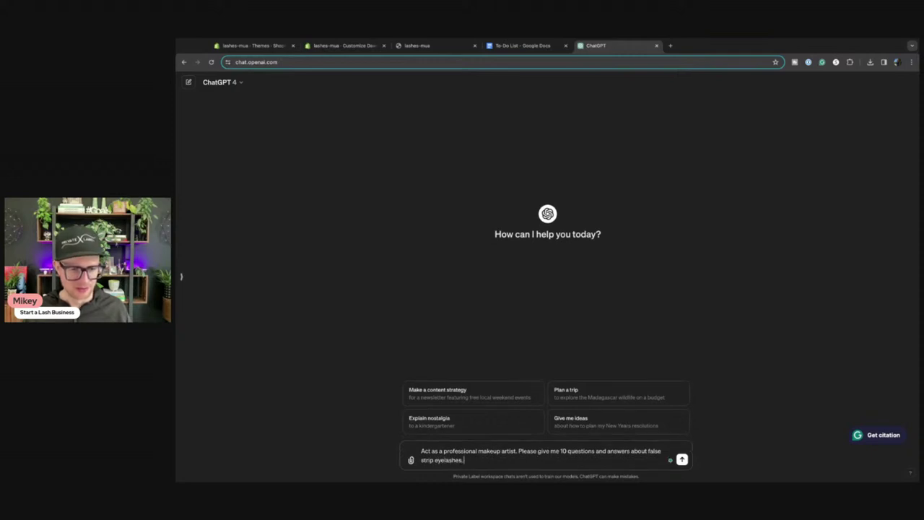
# Add "This will be for an information section of my website." to the prompt and submit it
pyautogui.write(' Thi')
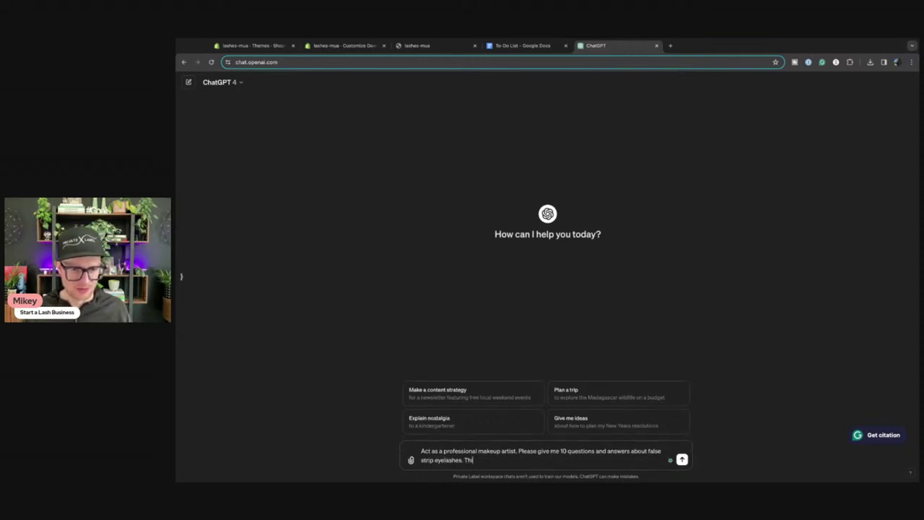
pyautogui.write('s will be for an infor')
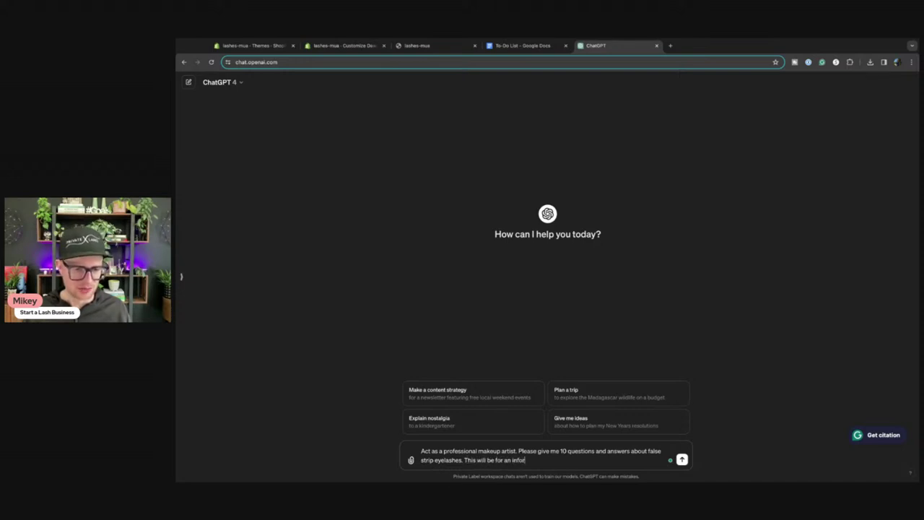
pyautogui.write('mation s')
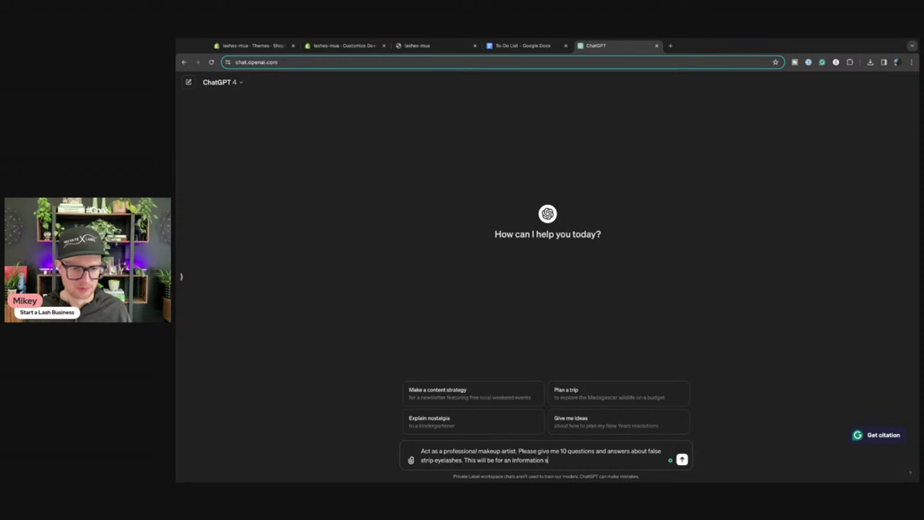
pyautogui.write('ection of my website.')
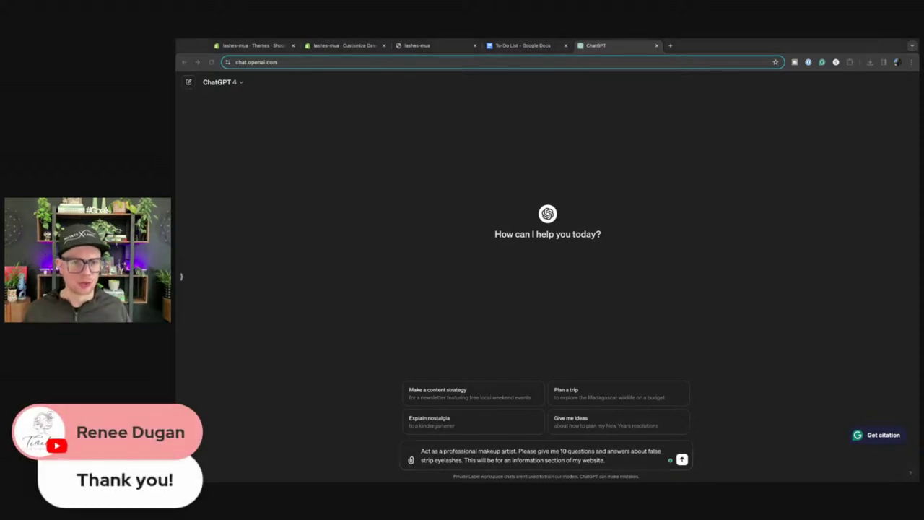
pyautogui.click(330, 326)
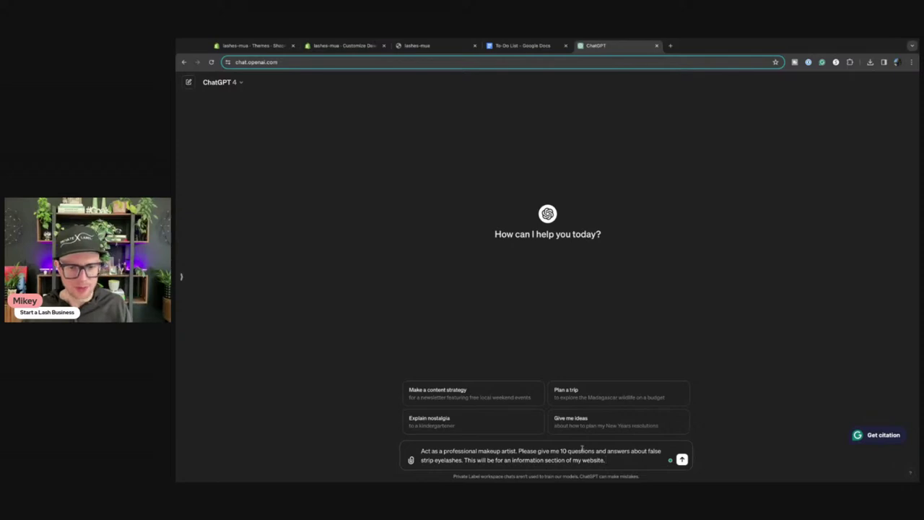
pyautogui.press('Return')
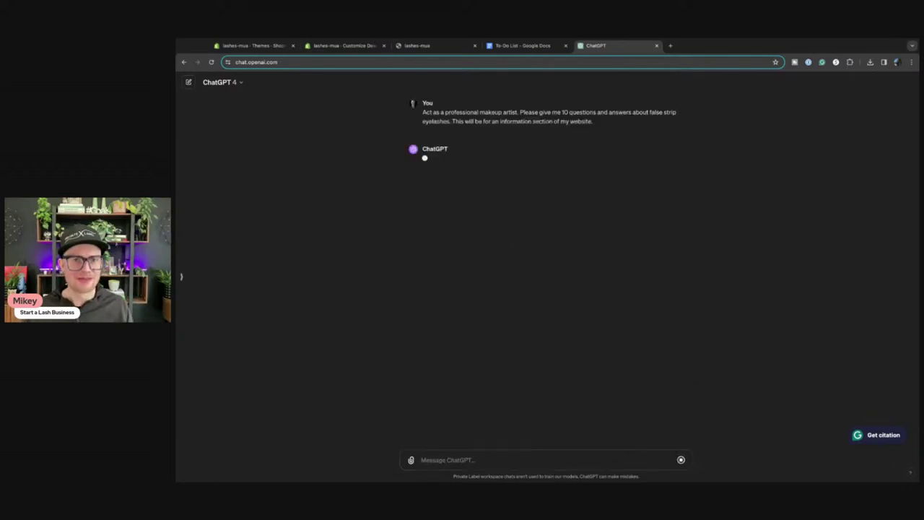
# Return to the Shopify theme editor and review the page preview around Collapsible content and Blog posts, plus the live storefront
pyautogui.click(266, 46)
pyautogui.click(334, 46)
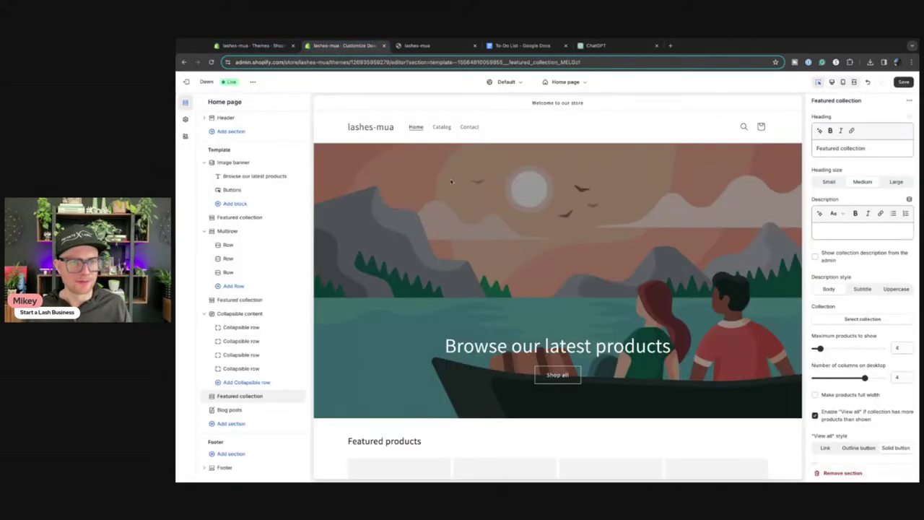
pyautogui.scroll(-15, 582, 307)
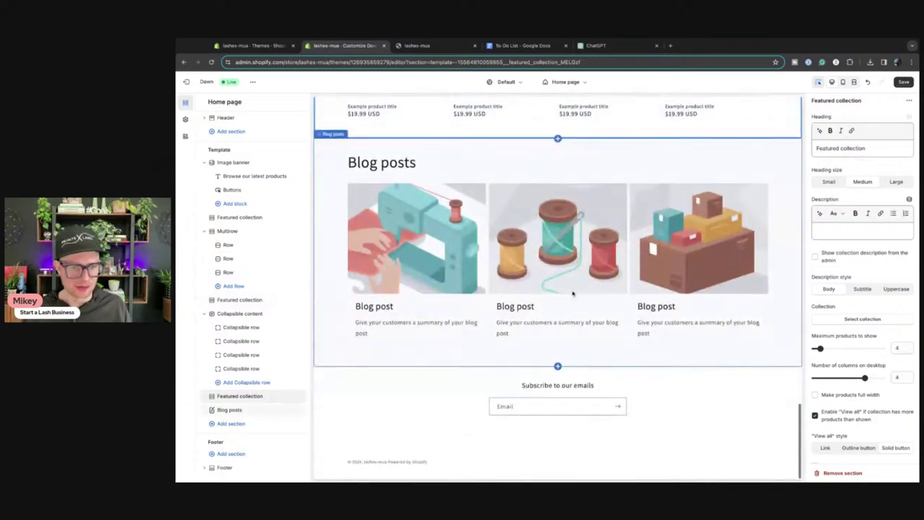
pyautogui.scroll(6, 537, 278)
pyautogui.scroll(-2, 537, 277)
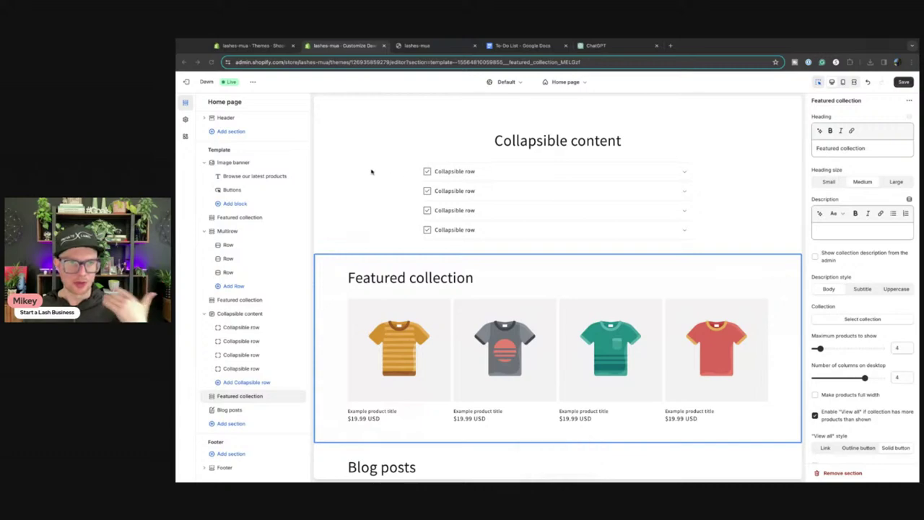
pyautogui.click(408, 47)
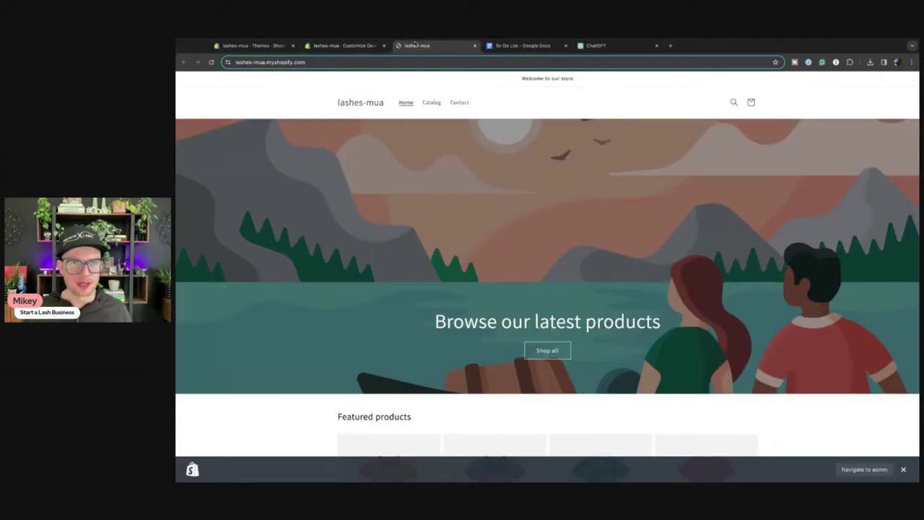
# Set the first collapsible row's heading to ChatGPT's first question, "What are false strip eyelashes?", and its icon to Question mark
pyautogui.click(597, 45)
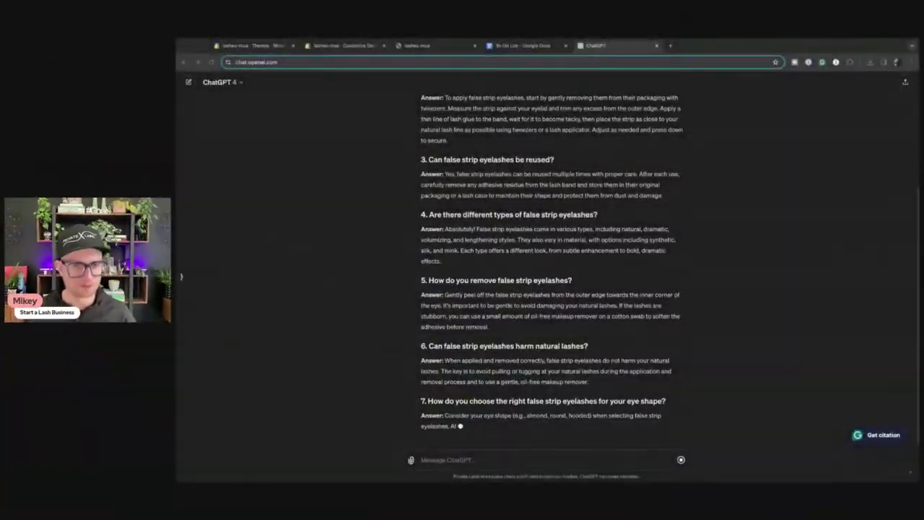
pyautogui.scroll(5, 478, 287)
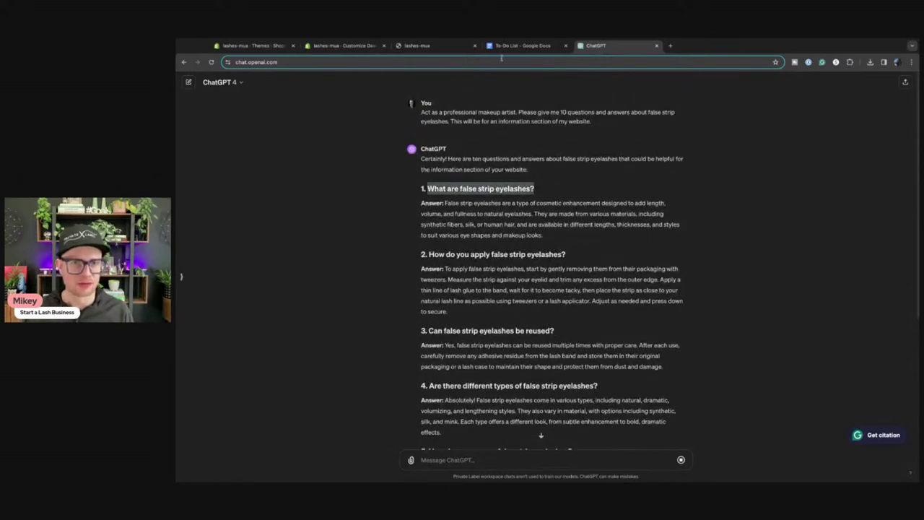
pyautogui.click(347, 46)
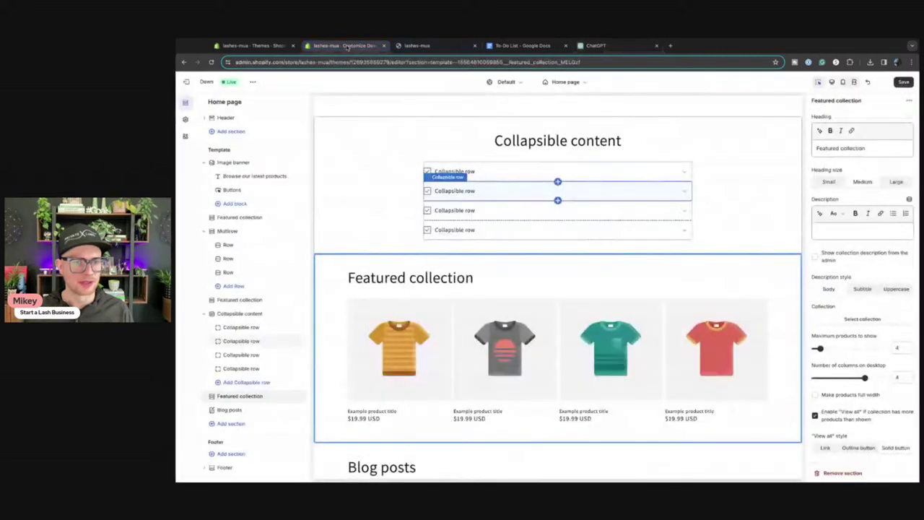
pyautogui.click(464, 171)
pyautogui.write('What are false strip eyelashes?')
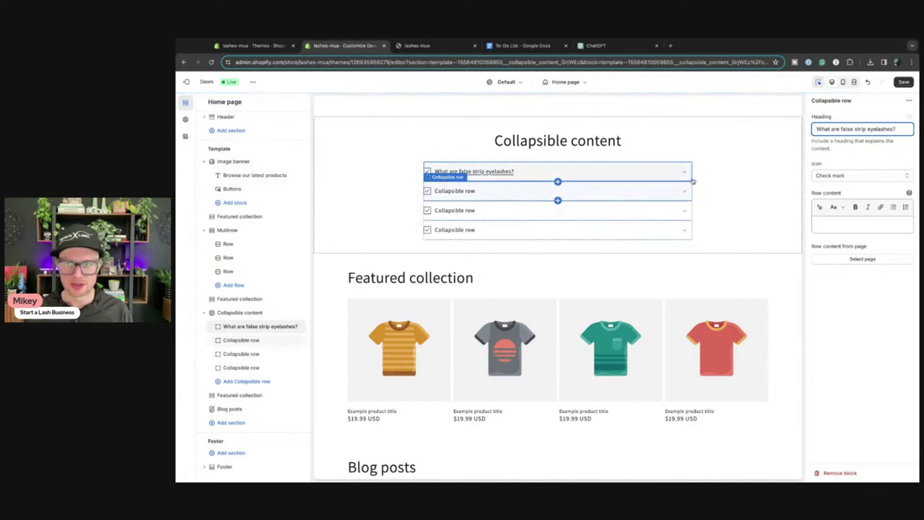
pyautogui.click(830, 176)
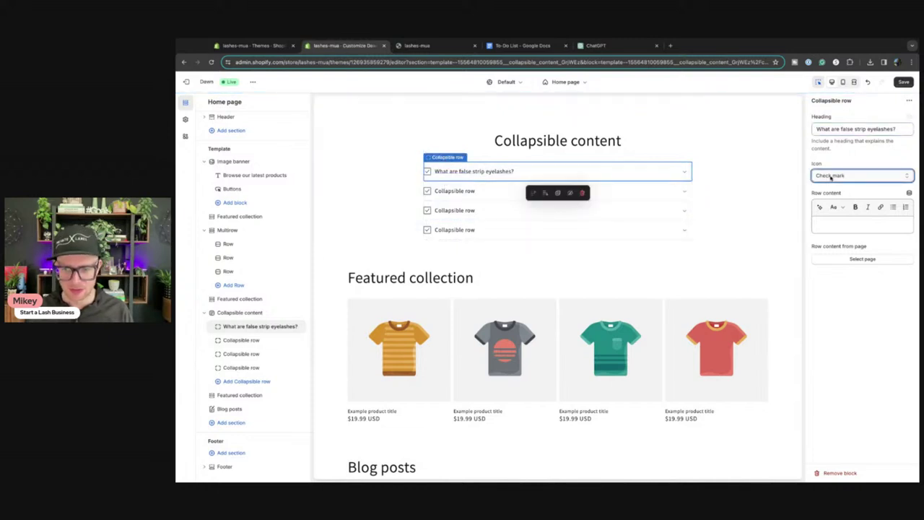
pyautogui.press('q')
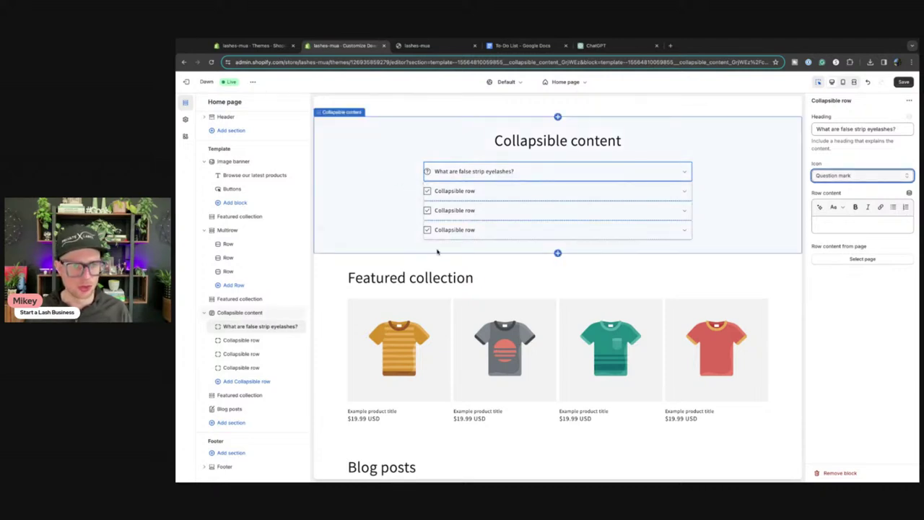
# Copy ChatGPT's answer to the first question, without the "Answer:" label, into the row content of the first collapsible row
pyautogui.click(594, 47)
pyautogui.moveTo(444, 203); pyautogui.dragTo(543, 236)
pyautogui.hotkey('ctrl', 'c')
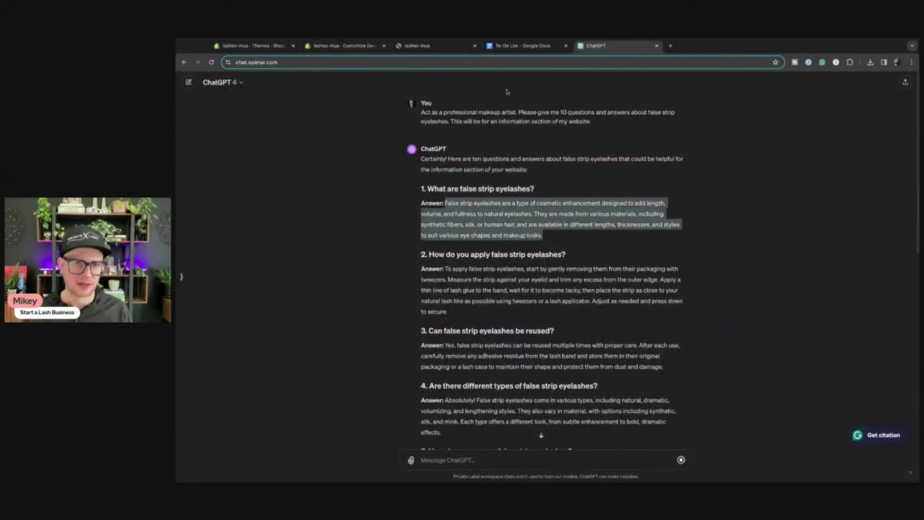
pyautogui.click(425, 47)
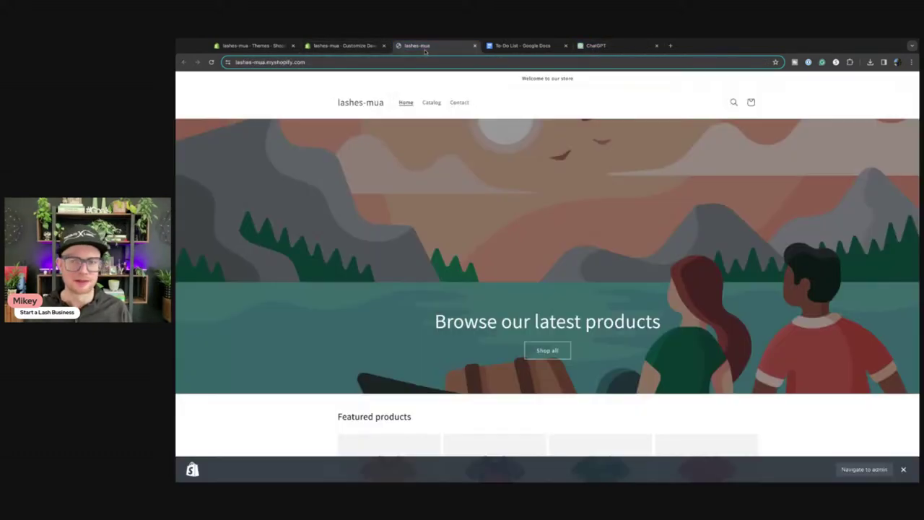
pyautogui.click(343, 45)
pyautogui.click(849, 226)
pyautogui.hotkey('ctrl', 'v')
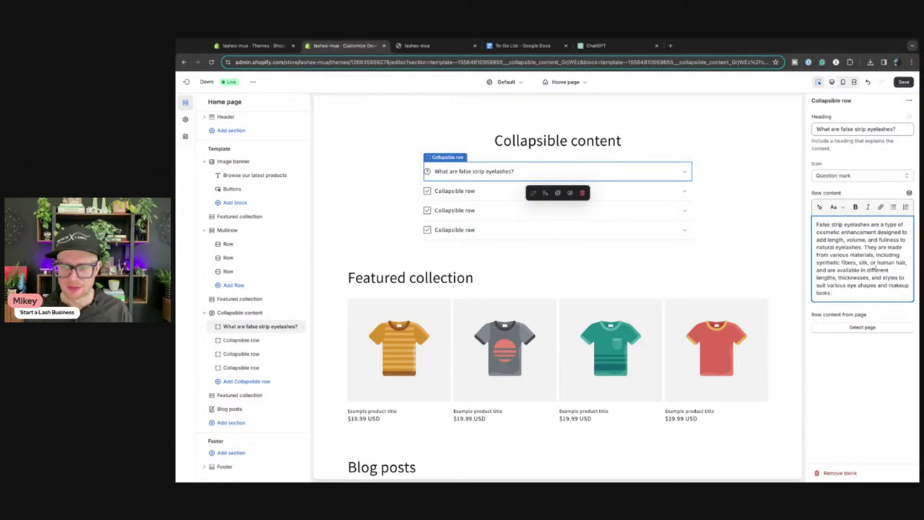
# Save the page and set the second collapsible row's heading to ChatGPT's second question, "How do you apply false strip eyelashes?", with the Question mark icon
pyautogui.click(903, 82)
pyautogui.click(466, 192)
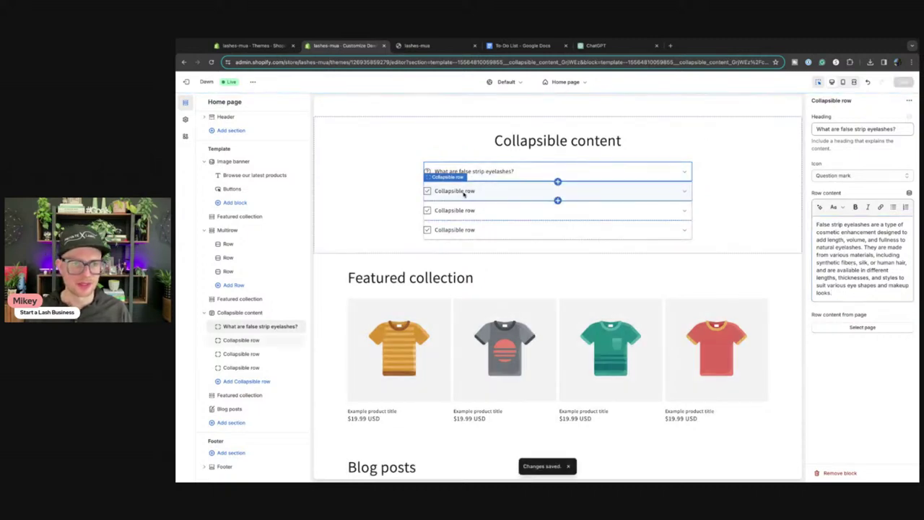
pyautogui.click(595, 46)
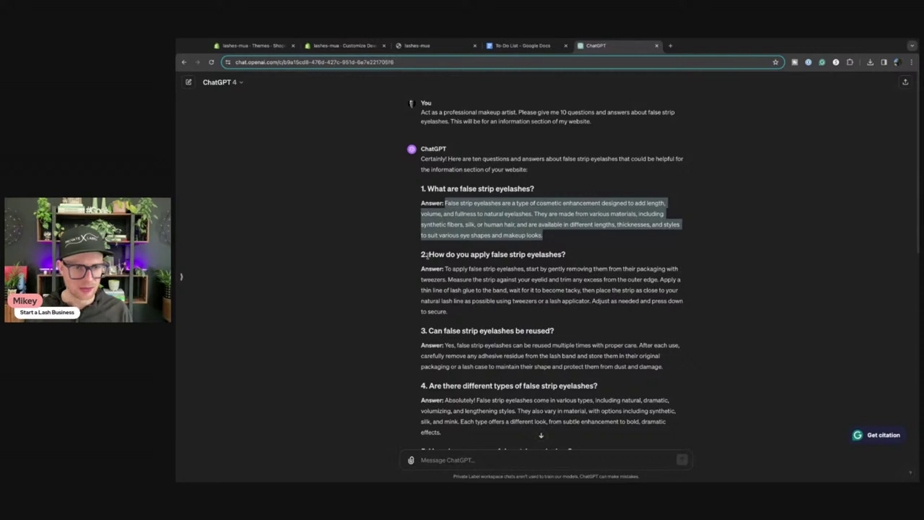
pyautogui.moveTo(428, 254); pyautogui.dragTo(566, 254)
pyautogui.hotkey('ctrl', 'c')
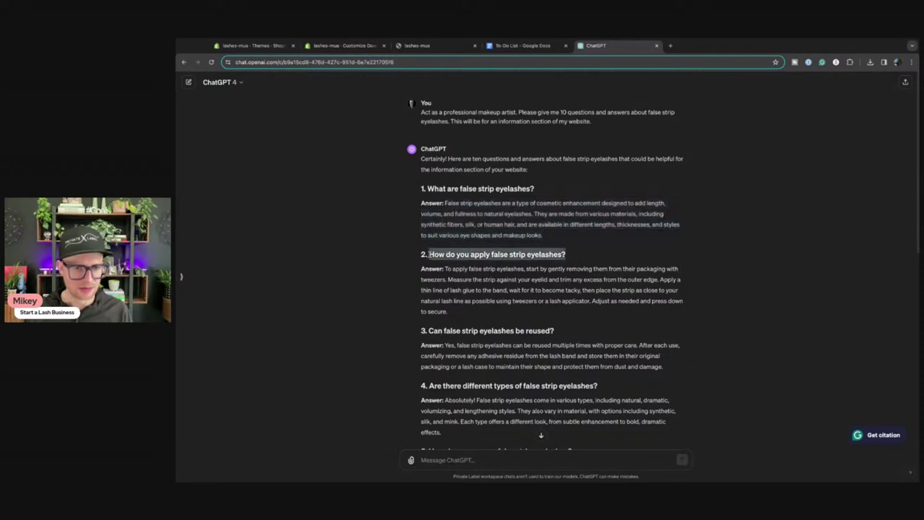
pyautogui.click(434, 45)
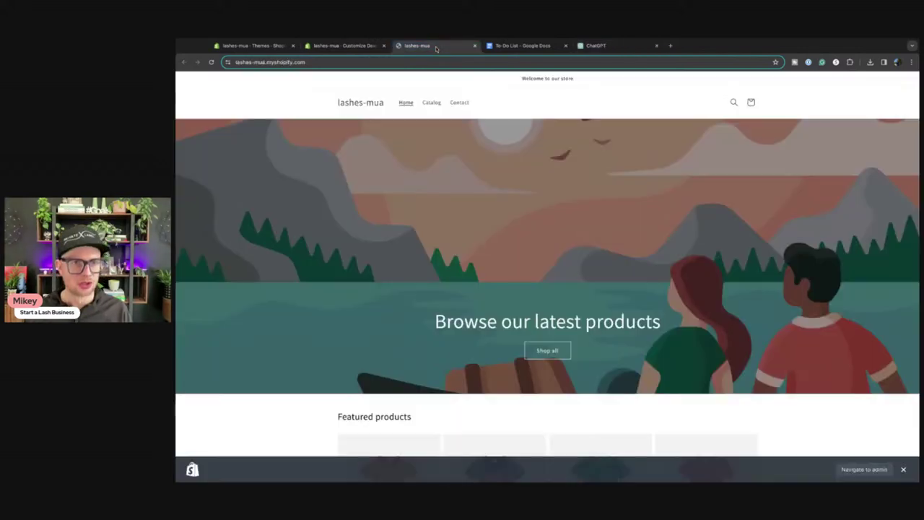
pyautogui.click(345, 45)
pyautogui.tripleClick(865, 124)
pyautogui.hotkey('ctrl', 'v')
pyautogui.click(847, 182)
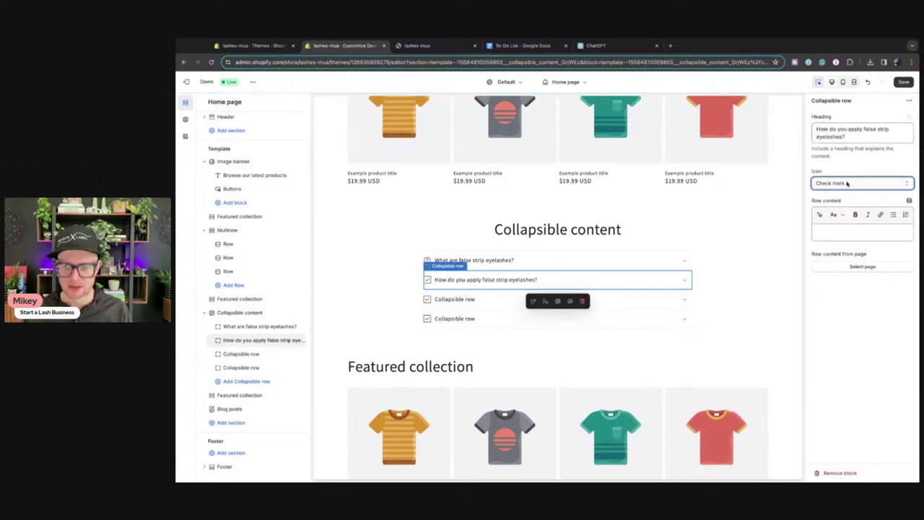
# Copy ChatGPT's answer to the second question, without the "Answer:" label, into the row content of the second collapsible row
pyautogui.click(595, 45)
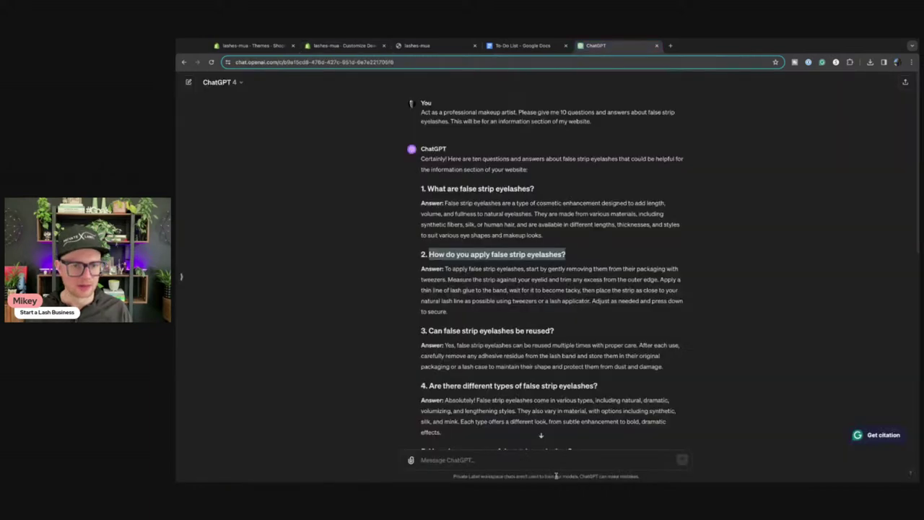
pyautogui.click(443, 268)
pyautogui.hotkey('shift', 'Down')
pyautogui.hotkey('shift', 'Down')
pyautogui.hotkey('shift', 'Down')
pyautogui.hotkey('shift', 'Down')
pyautogui.hotkey('ctrl', 'c')
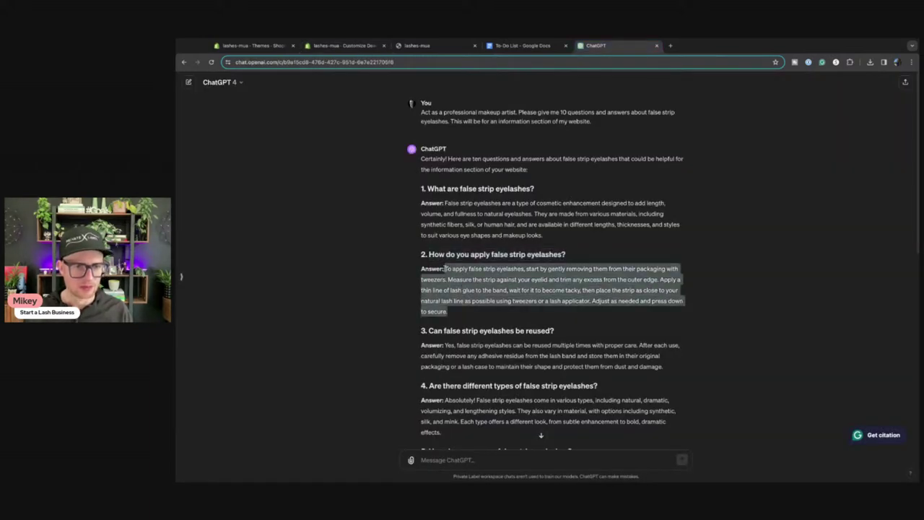
pyautogui.click(444, 47)
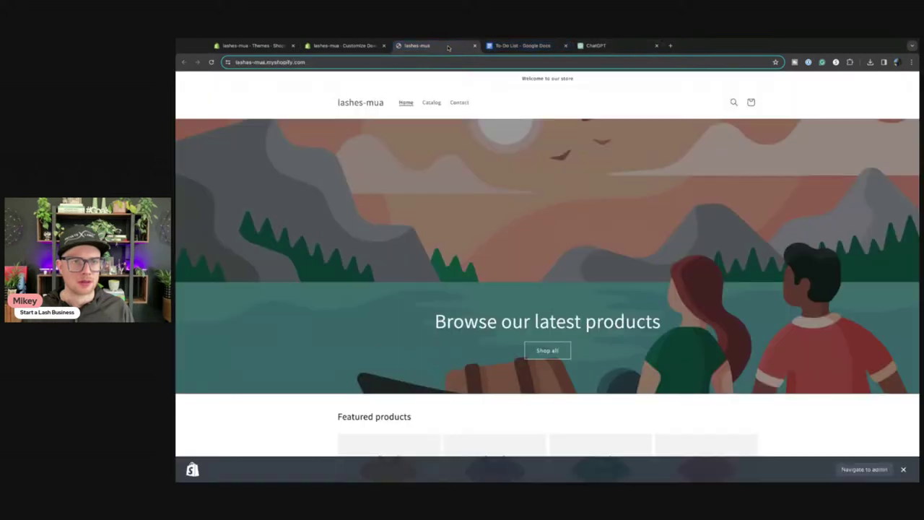
pyautogui.click(325, 45)
pyautogui.click(852, 245)
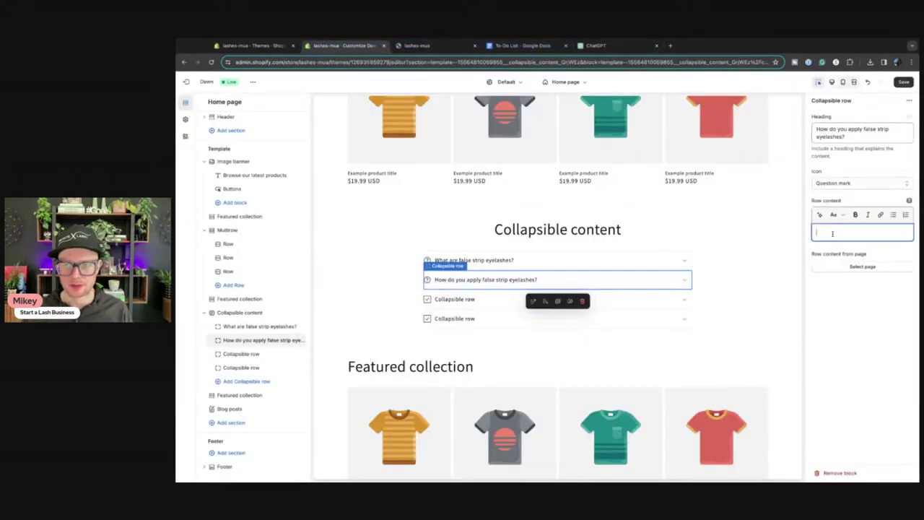
pyautogui.hotkey('ctrl', 'v')
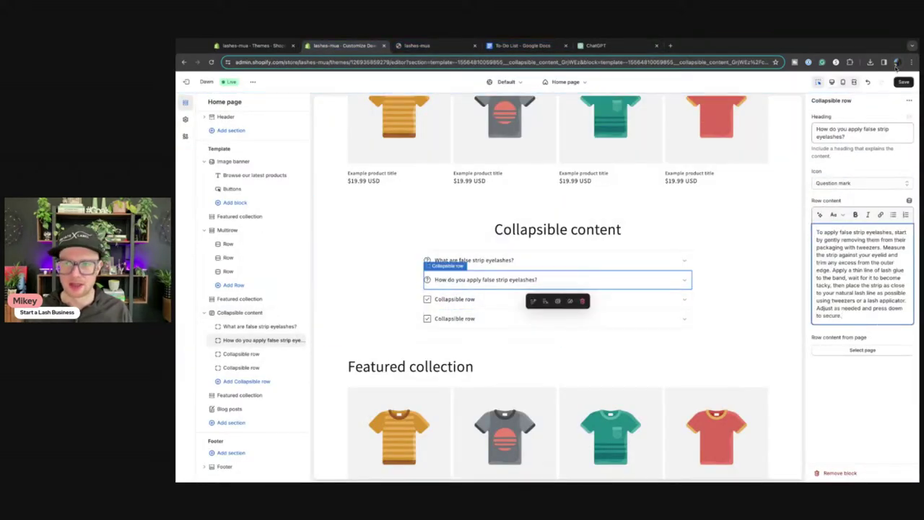
# Set the third collapsible row's heading to ChatGPT's third question, "Can false strip eyelashes be reused?", and its icon to Question mark
pyautogui.click(535, 300)
pyautogui.click(596, 45)
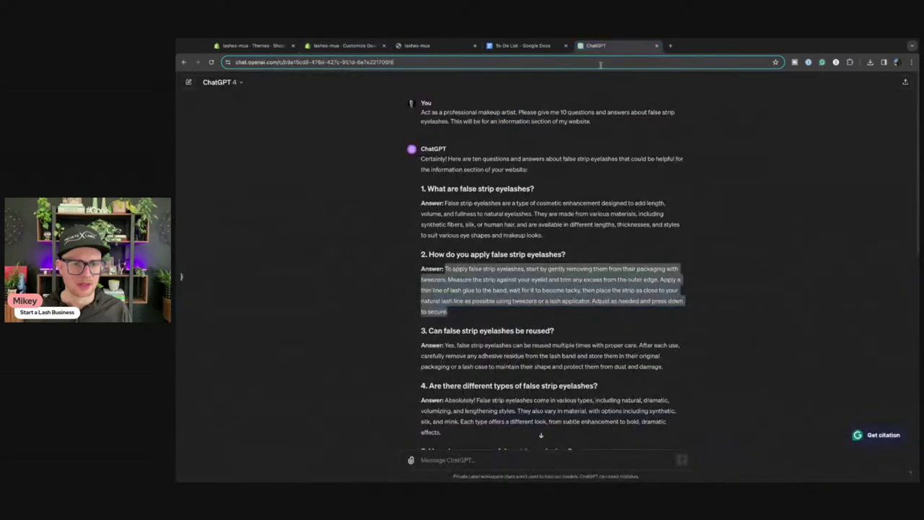
pyautogui.moveTo(430, 331); pyautogui.dragTo(563, 332)
pyautogui.hotkey('ctrl', 'c')
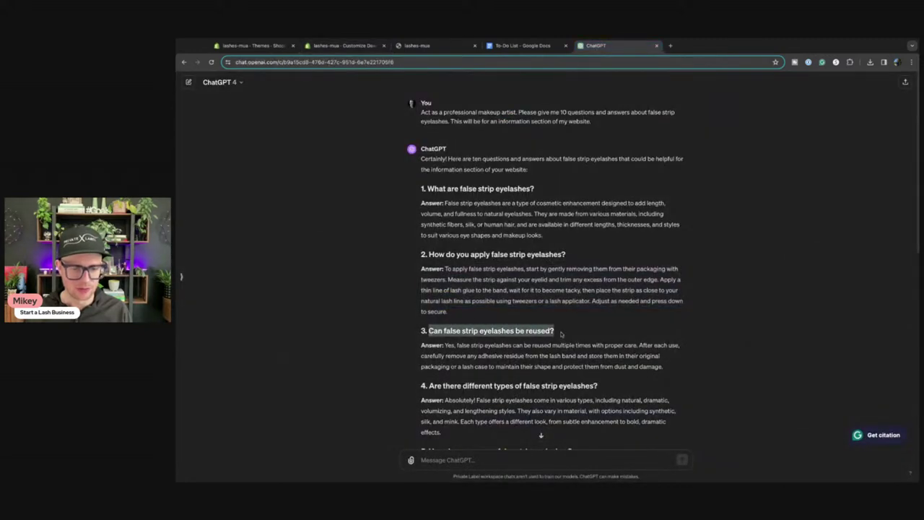
pyautogui.click(431, 45)
pyautogui.click(343, 45)
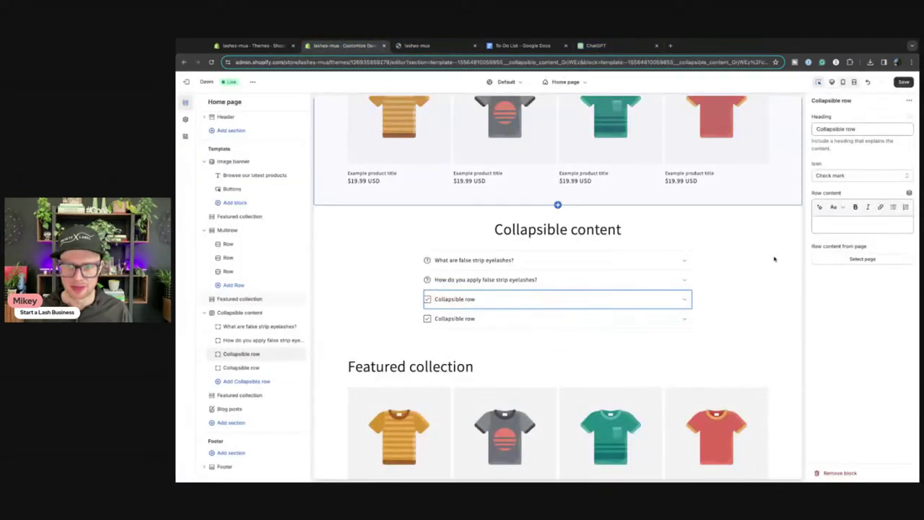
pyautogui.click(529, 301)
pyautogui.tripleClick(875, 128)
pyautogui.hotkey('ctrl', 'v')
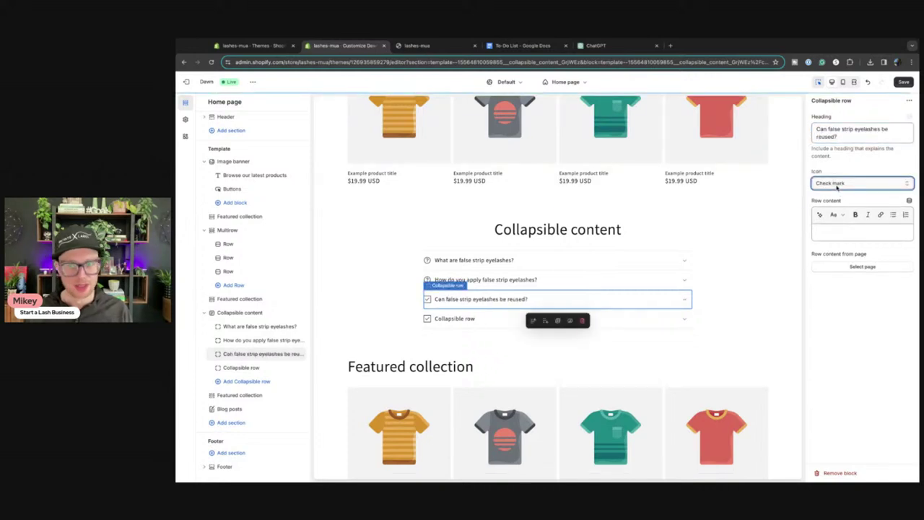
pyautogui.press('q')
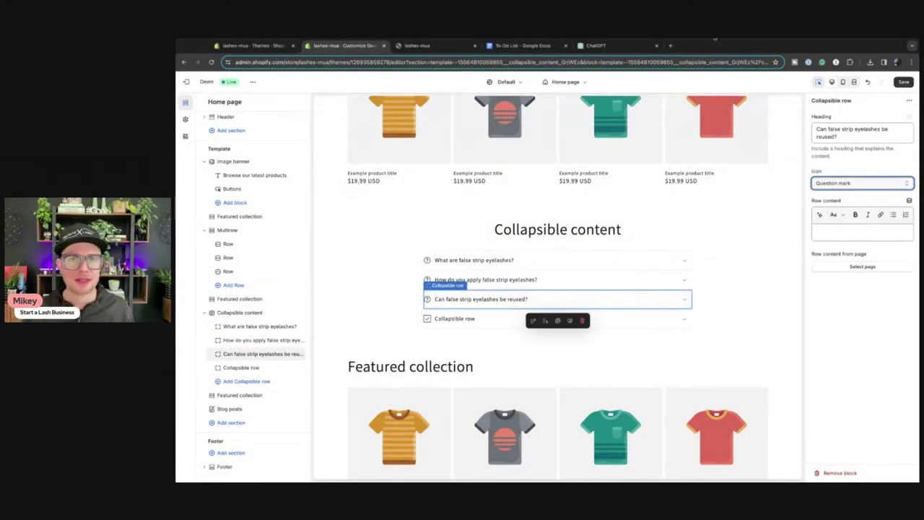
# Copy ChatGPT's answer to the third question, without the "Answer:" label, into the row content of the third collapsible row
pyautogui.click(606, 46)
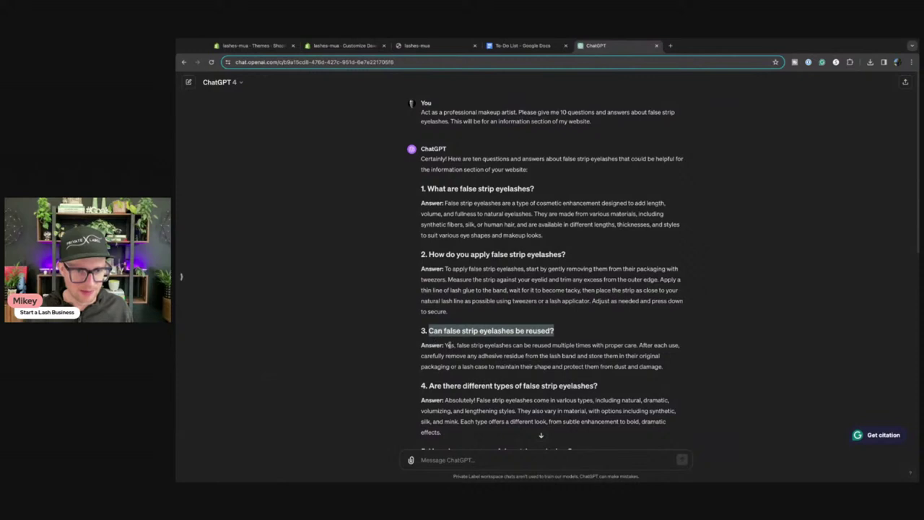
pyautogui.moveTo(445, 345); pyautogui.dragTo(663, 366)
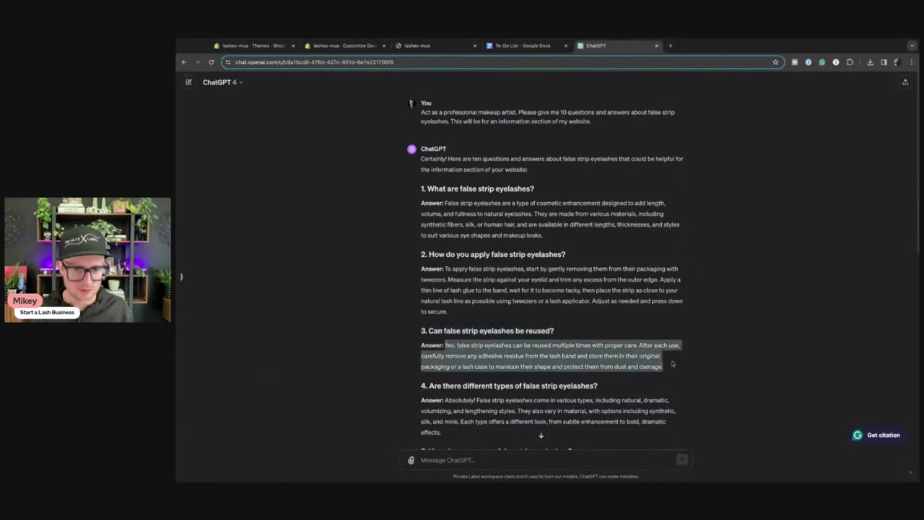
pyautogui.click(269, 48)
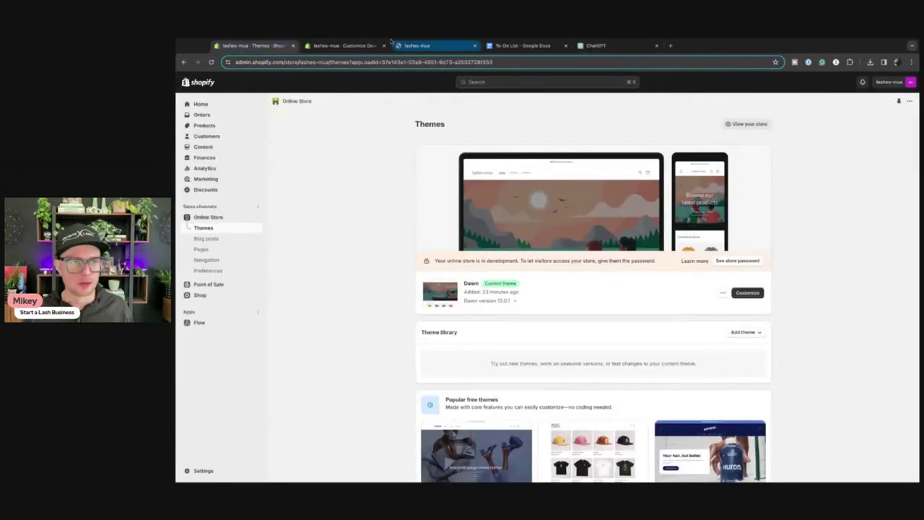
pyautogui.click(352, 46)
pyautogui.click(846, 238)
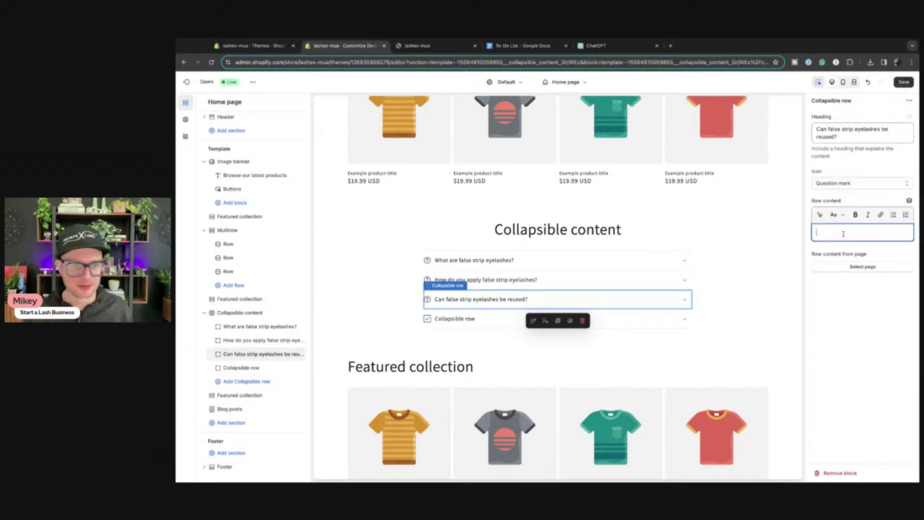
pyautogui.hotkey('ctrl', 'v')
# Set the fourth collapsible row's heading to ChatGPT's fifth question, "How do you remove false strip eyelashes?", and its icon to Recycle
pyautogui.click(476, 319)
pyautogui.click(593, 46)
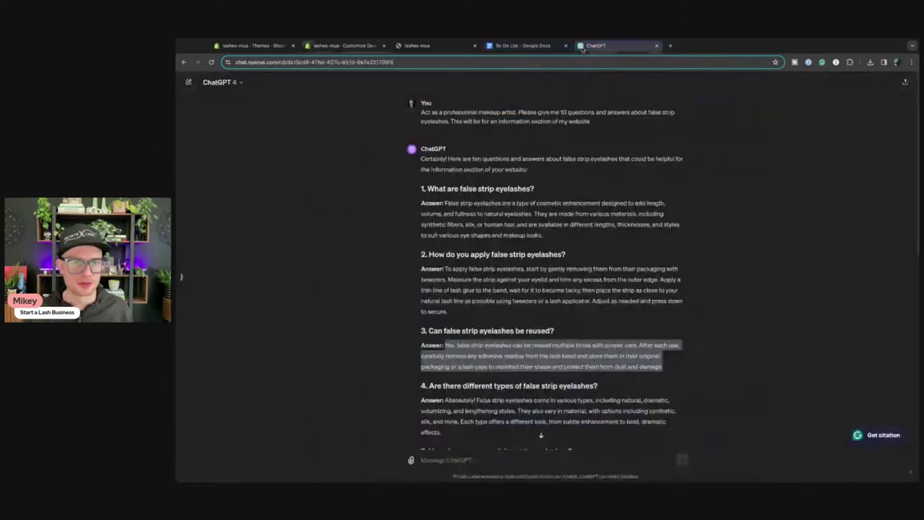
pyautogui.scroll(-5, 430, 195)
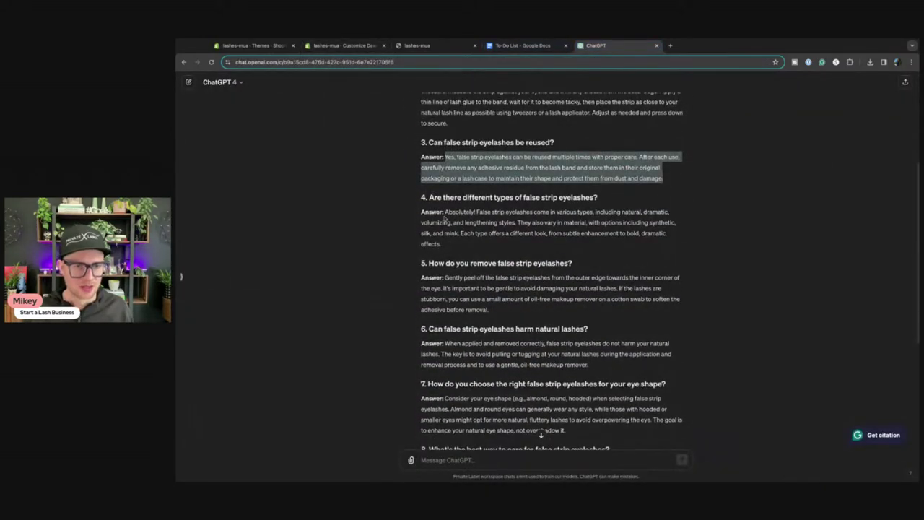
pyautogui.scroll(-2, 447, 218)
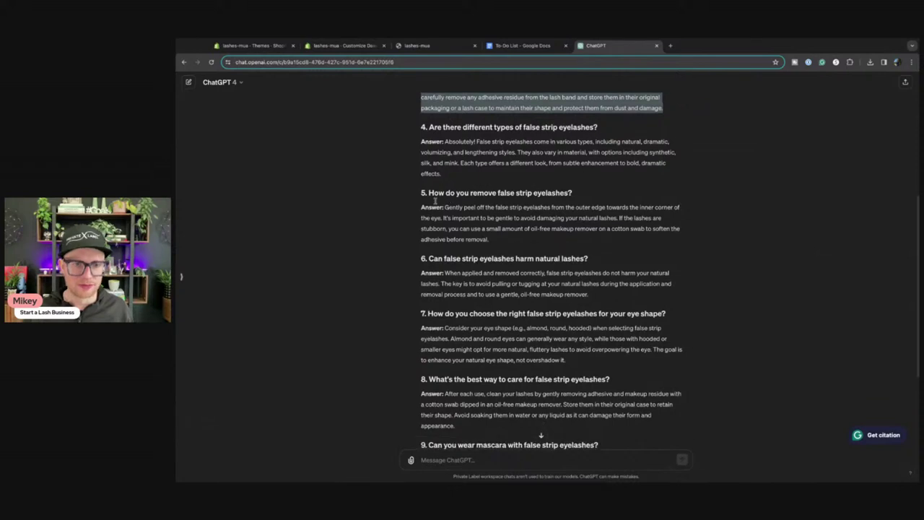
pyautogui.moveTo(429, 192); pyautogui.dragTo(572, 193)
pyautogui.hotkey('ctrl', 'c')
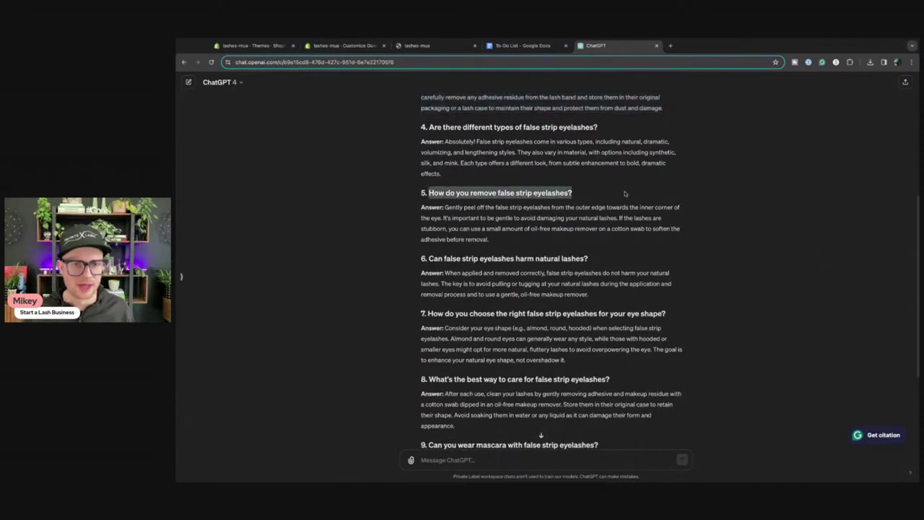
pyautogui.click(340, 45)
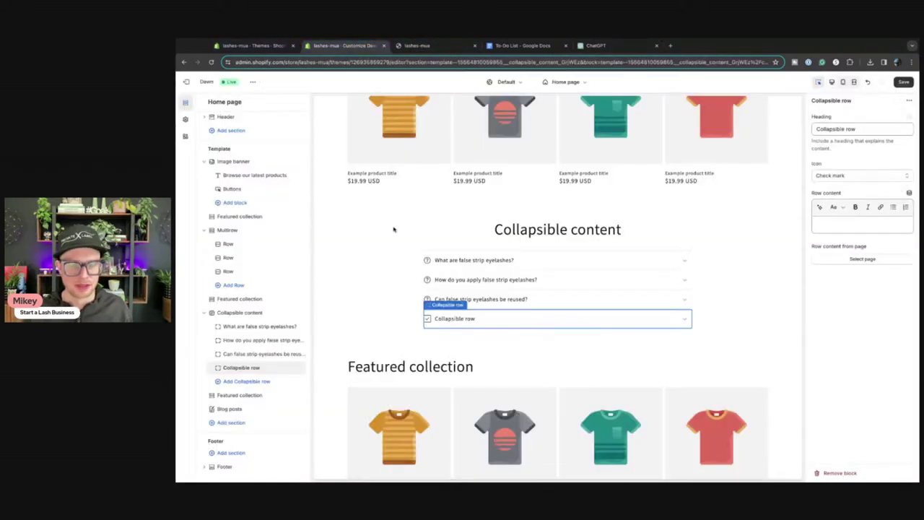
pyautogui.tripleClick(863, 131)
pyautogui.hotkey('ctrl', 'v')
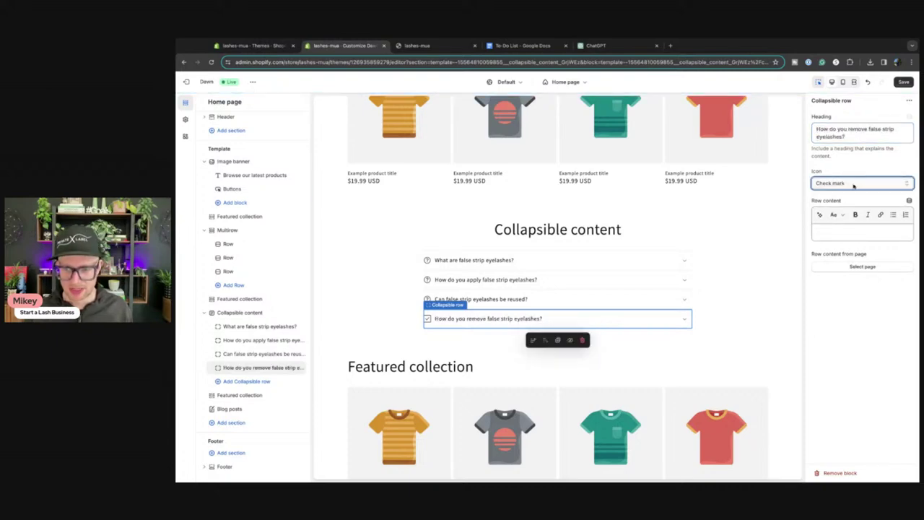
# Copy ChatGPT's answer to the fifth question, without the "Answer:" label, into the fourth collapsible row's content and save the page
pyautogui.click(596, 45)
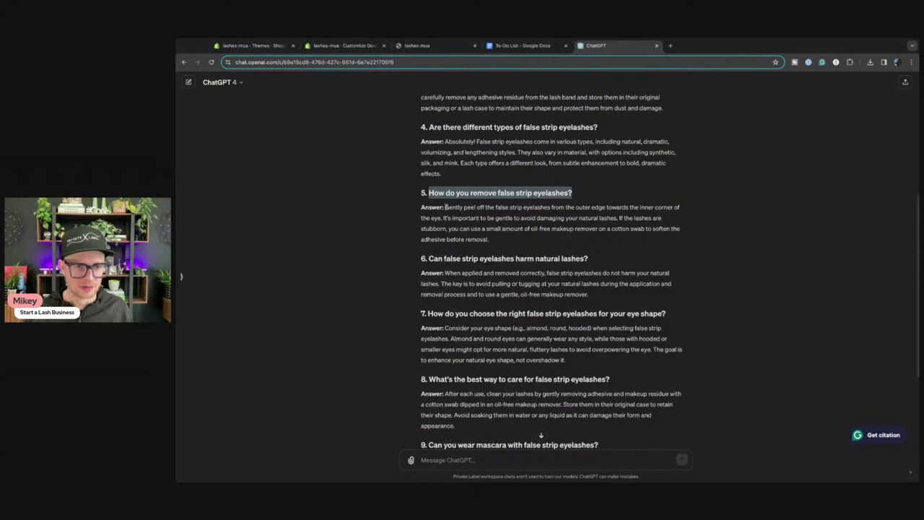
pyautogui.moveTo(445, 207); pyautogui.dragTo(491, 239)
pyautogui.hotkey('ctrl', 'c')
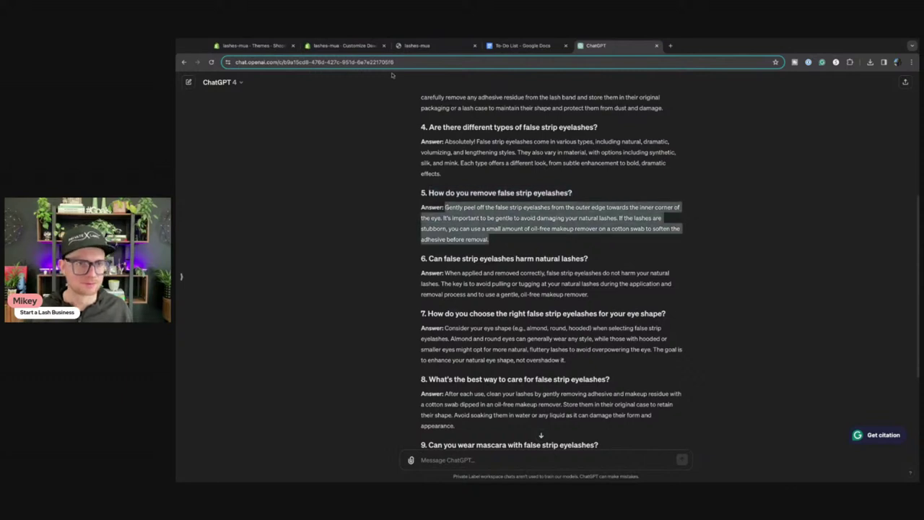
pyautogui.click(246, 46)
pyautogui.click(342, 46)
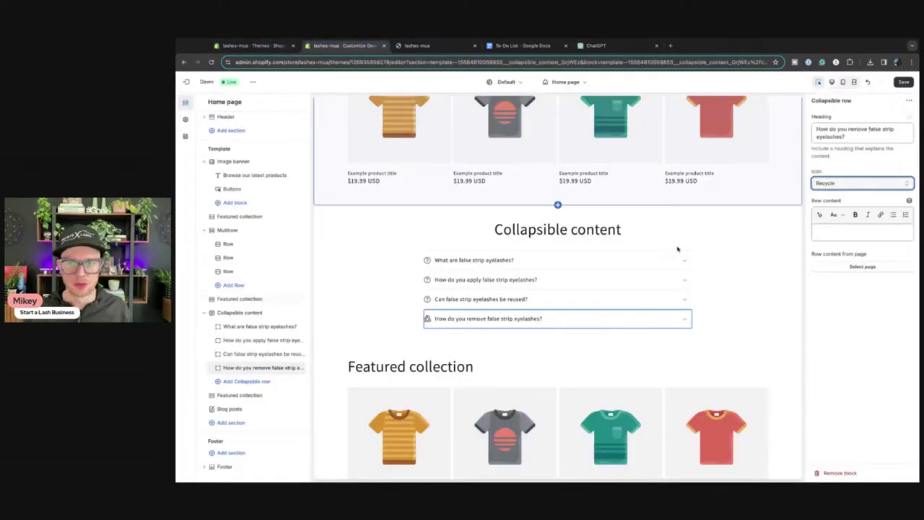
pyautogui.click(838, 233)
pyautogui.hotkey('ctrl', 'v')
pyautogui.hotkey('ctrl', 's')
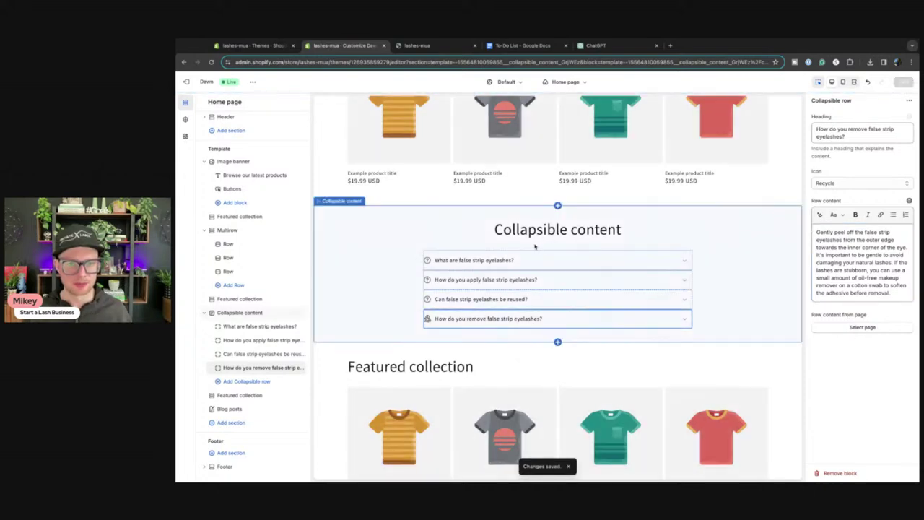
# Change the heading of the Collapsible content section to "Frequently Asked Questions"
pyautogui.click(542, 233)
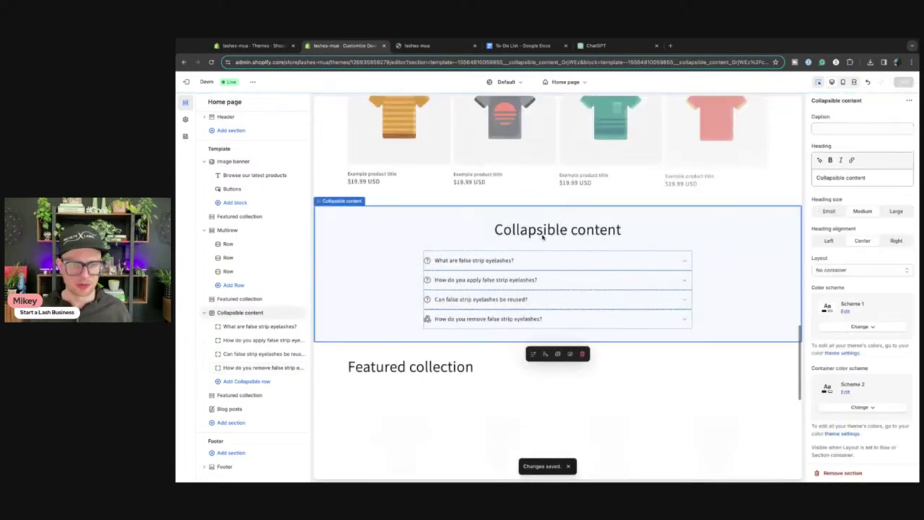
pyautogui.tripleClick(877, 178)
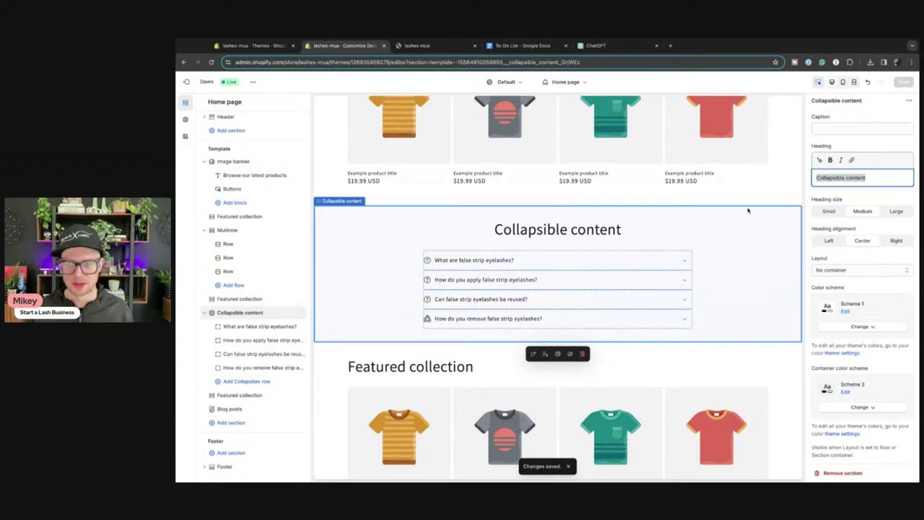
pyautogui.write('F')
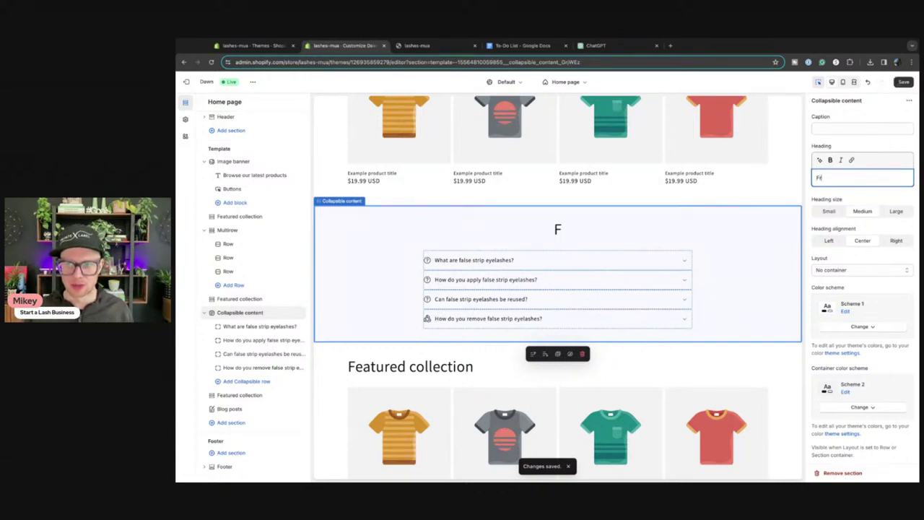
pyautogui.write('reaquently As')
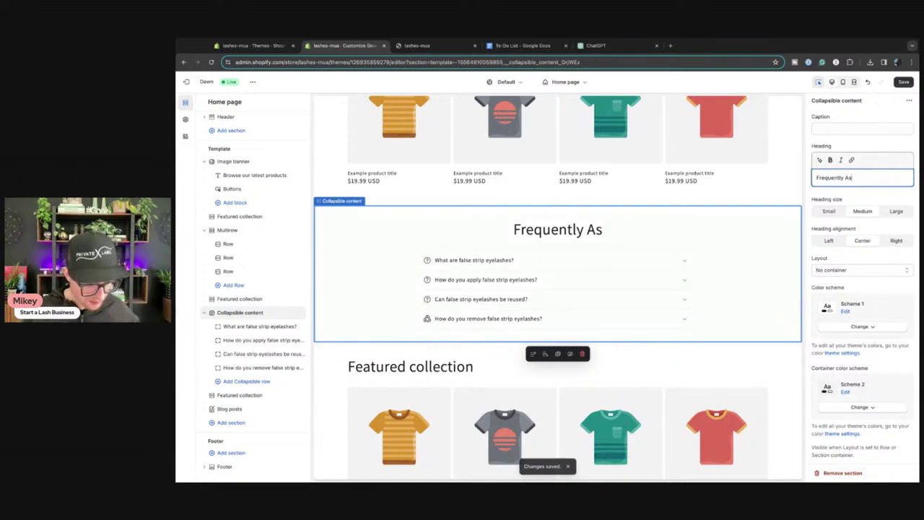
pyautogui.write('ke')
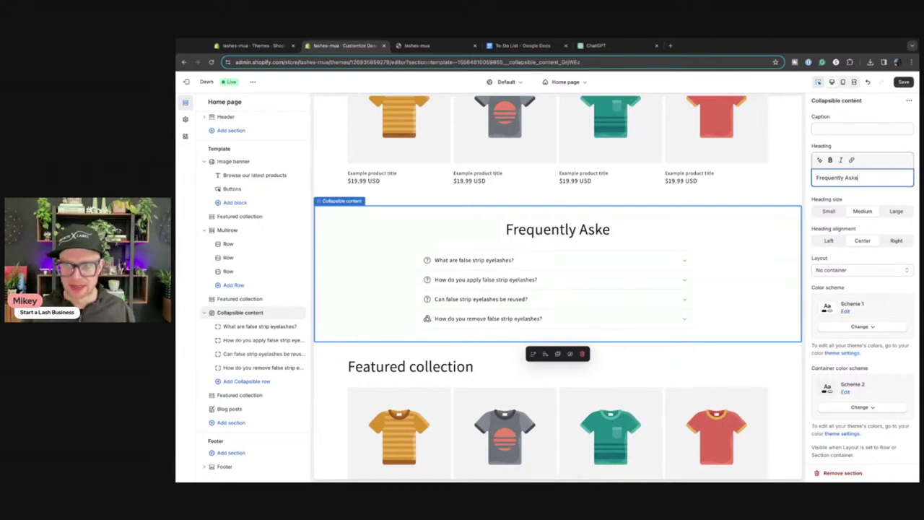
pyautogui.write('d Questions')
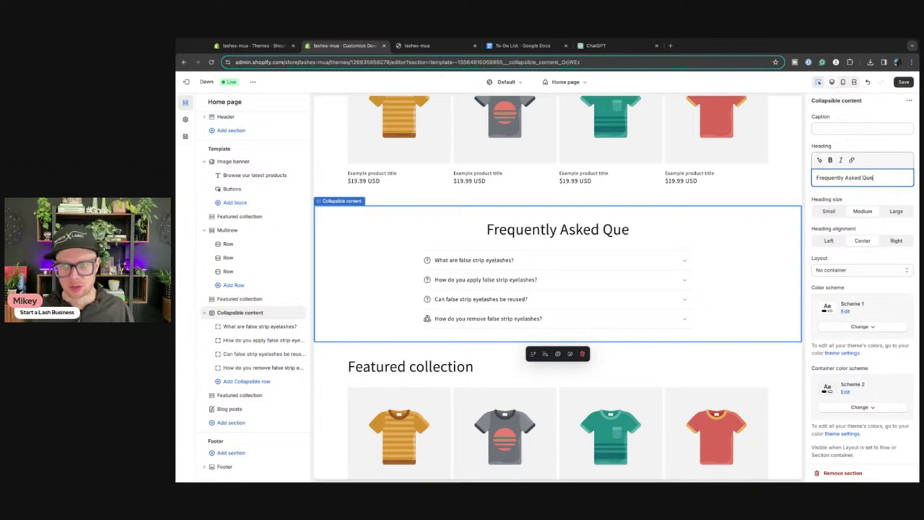
# Set the caption of the Collapsible content section to "TOP QUALITY FALSE EYELASHES"
pyautogui.click(859, 130)
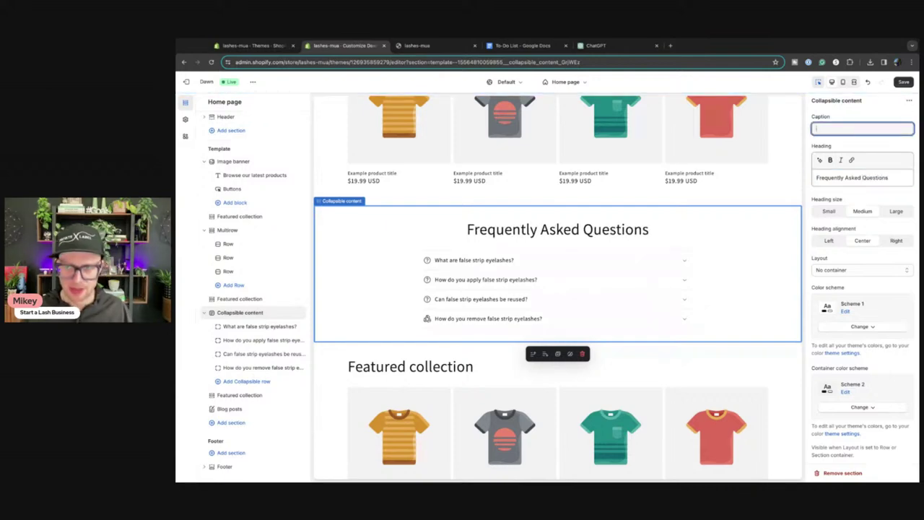
pyautogui.write('TOP Q')
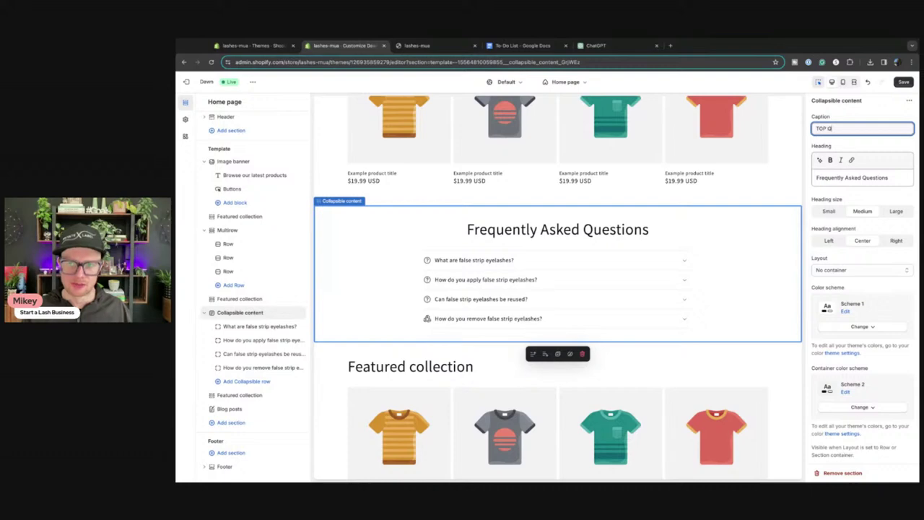
pyautogui.write('UALITY F')
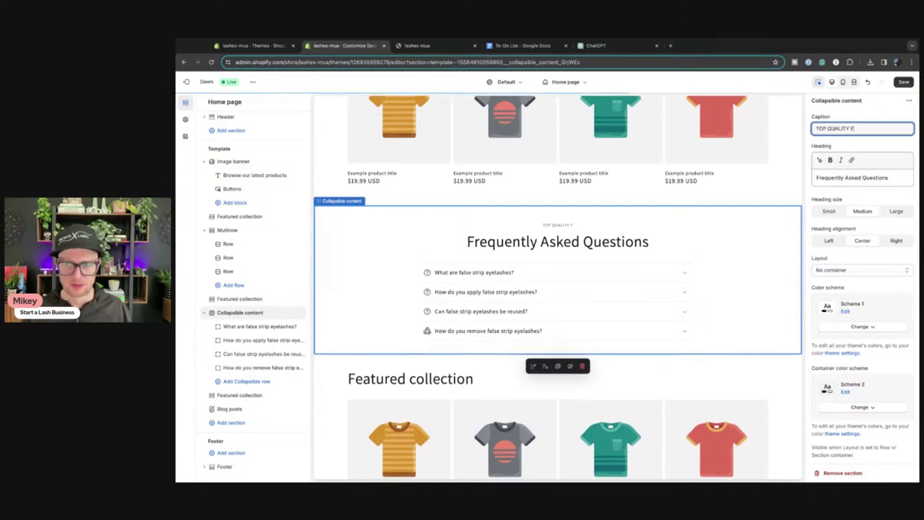
pyautogui.write('ALSE EYELASHES')
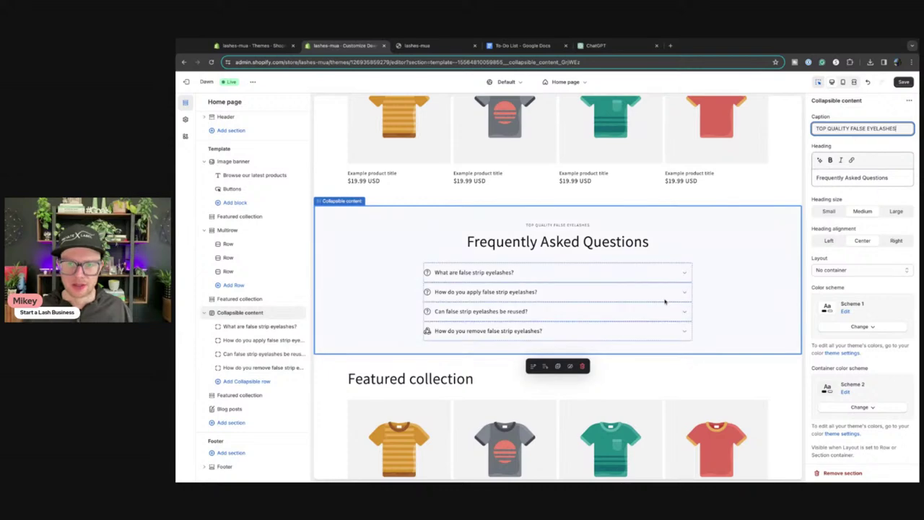
# Switch to the To-Do List in Google Docs and add the line "Write 3 Blog Posts" below "Add Domain Name"
pyautogui.scroll(-5, 663, 301)
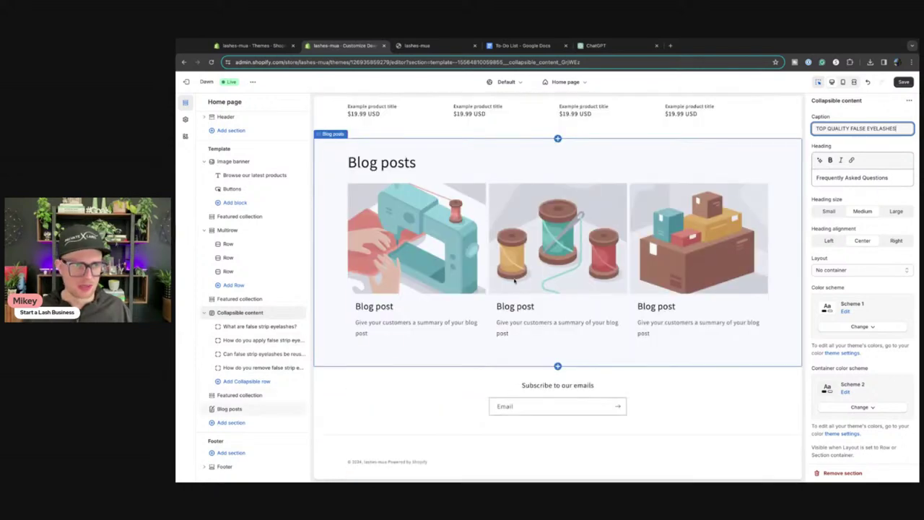
pyautogui.click(521, 45)
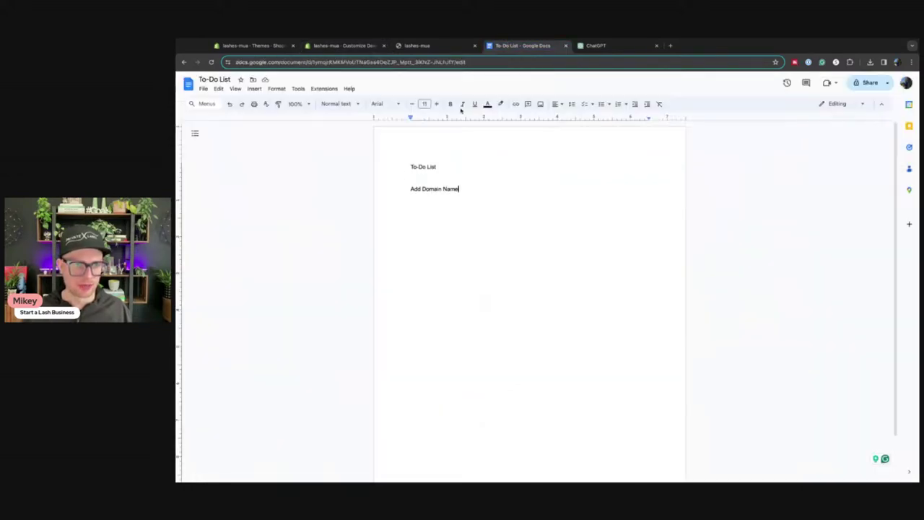
pyautogui.press('Return')
pyautogui.write('Wr')
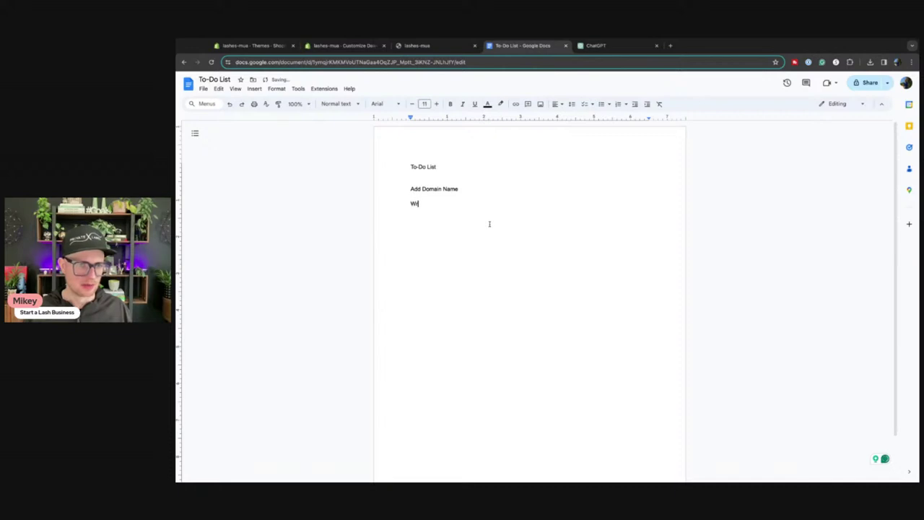
pyautogui.write('ite 3 B')
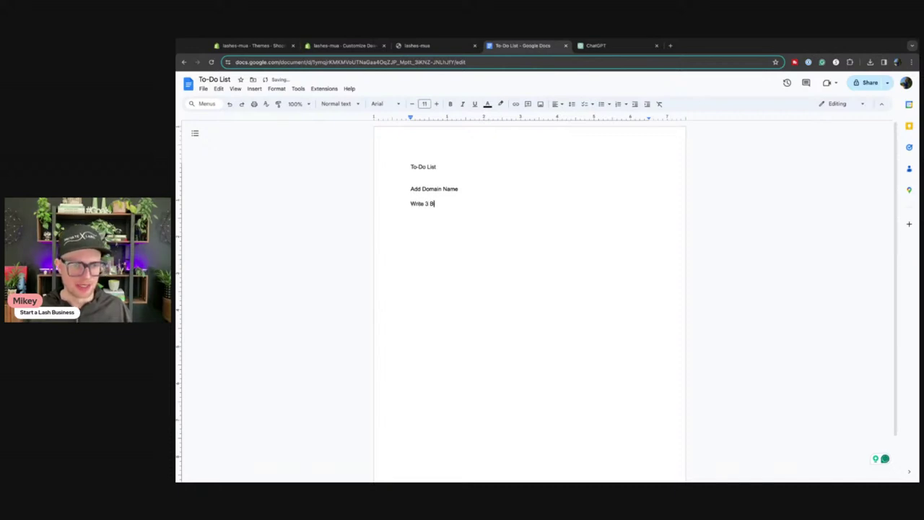
pyautogui.write('log Posts')
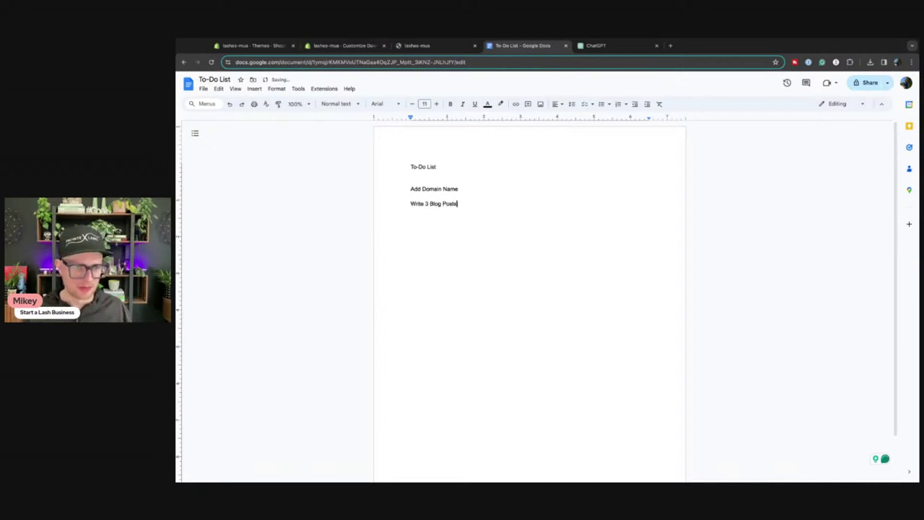
pyautogui.click(253, 46)
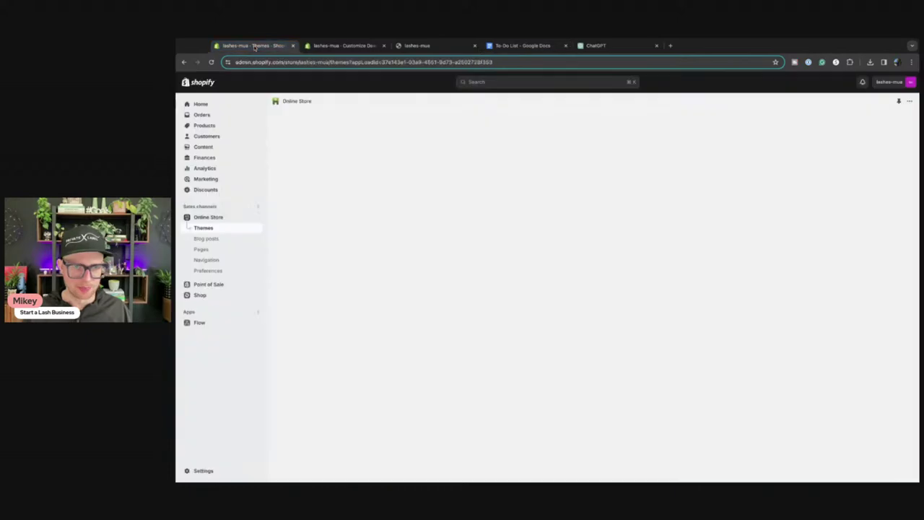
pyautogui.click(596, 45)
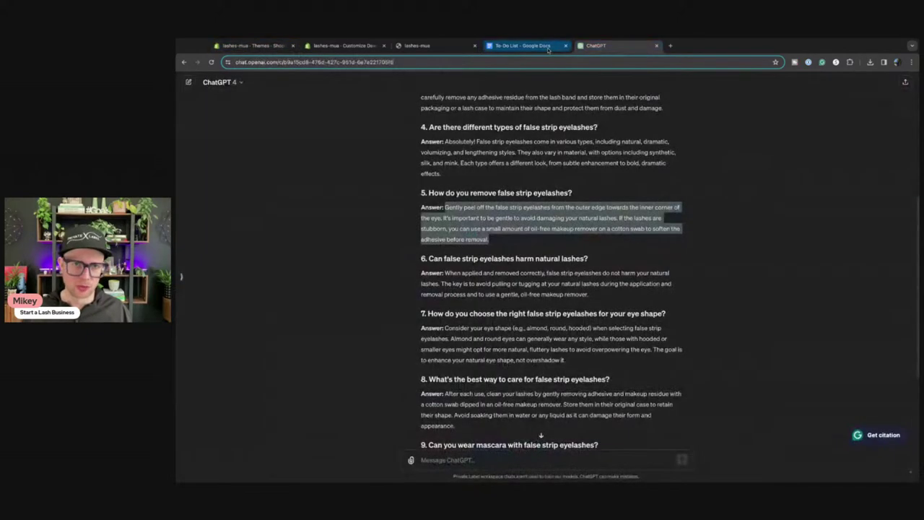
pyautogui.click(523, 45)
pyautogui.click(427, 47)
# Return to the Shopify theme editor, set the fourth collapsible row's icon to Question mark, and save the page
pyautogui.click(345, 45)
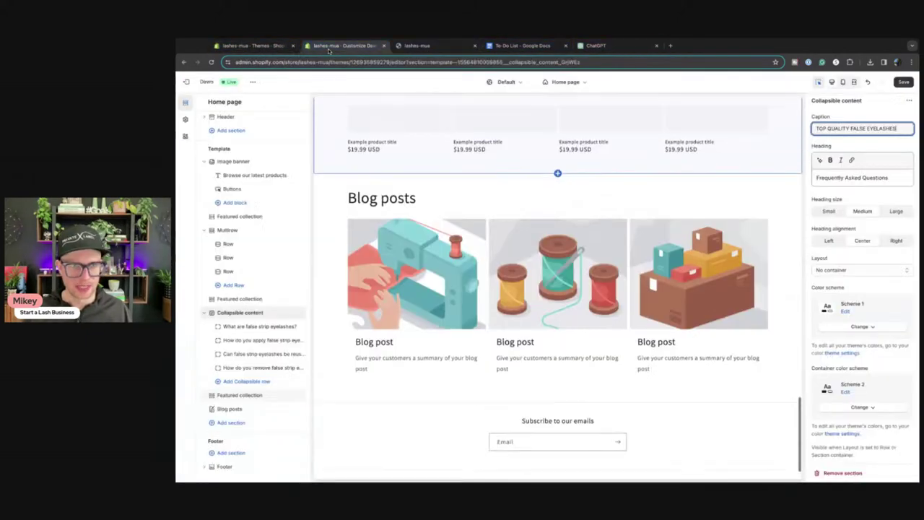
pyautogui.scroll(5, 664, 260)
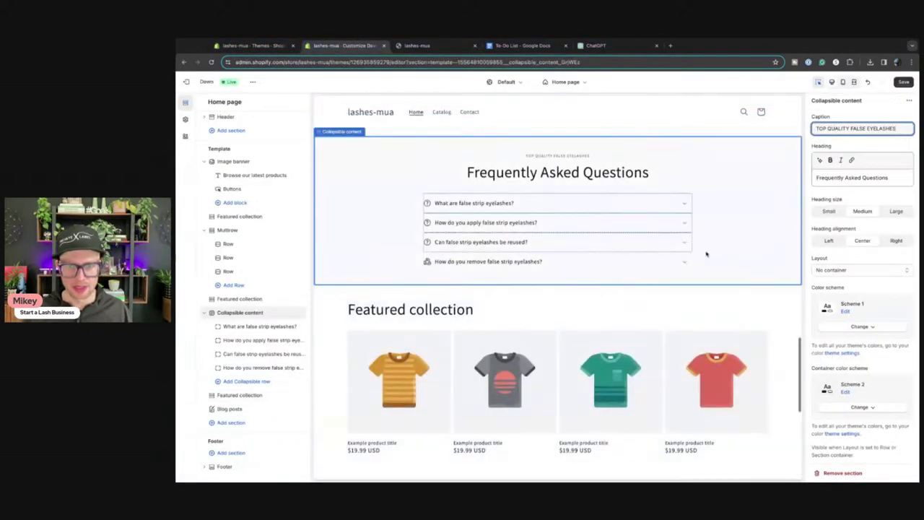
pyautogui.click(490, 266)
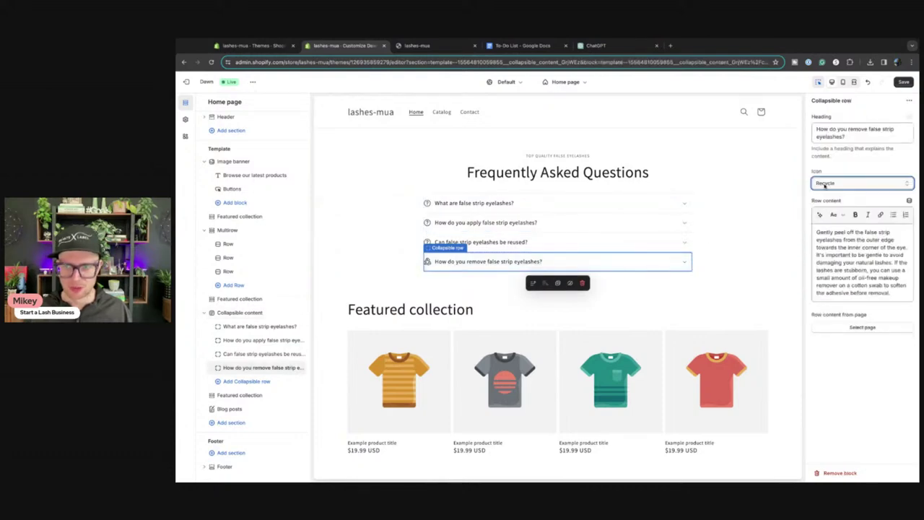
pyautogui.click(824, 184)
pyautogui.click(830, 171)
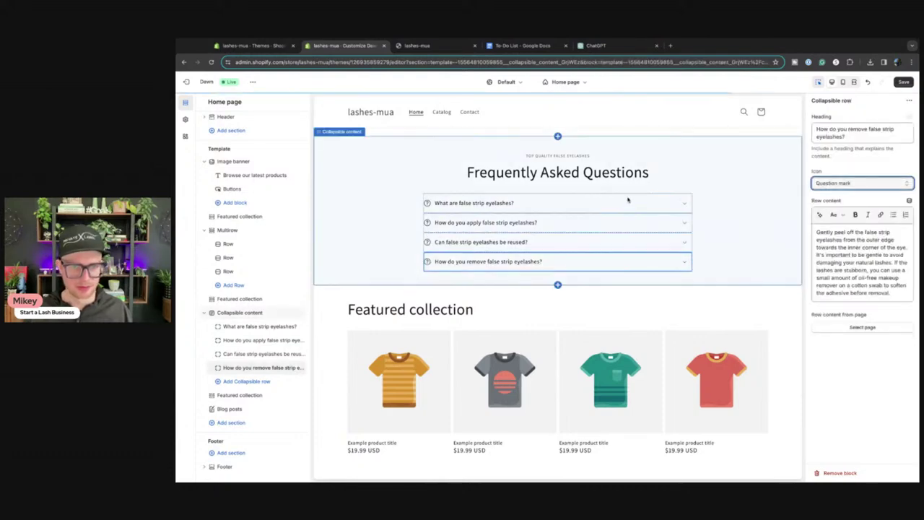
pyautogui.click(904, 82)
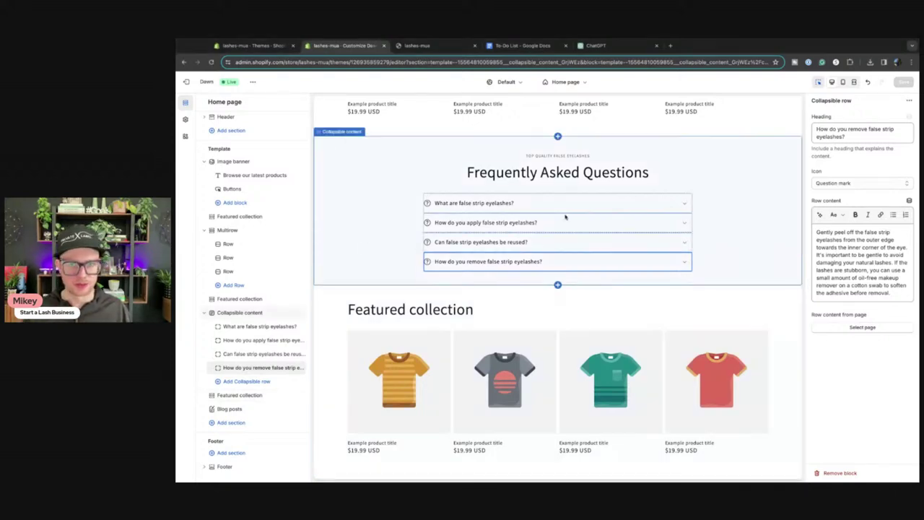
pyautogui.scroll(4, 676, 229)
pyautogui.scroll(10, 668, 246)
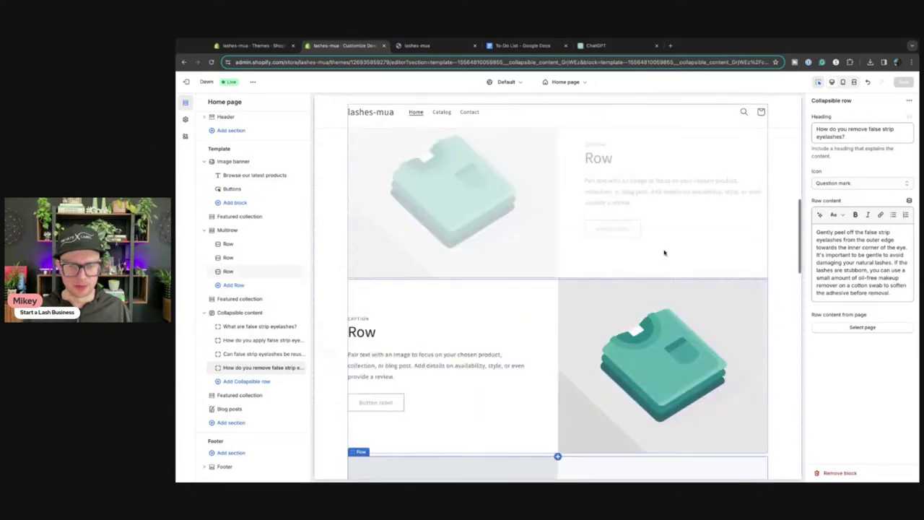
pyautogui.scroll(-4, 664, 252)
pyautogui.scroll(-3, 664, 252)
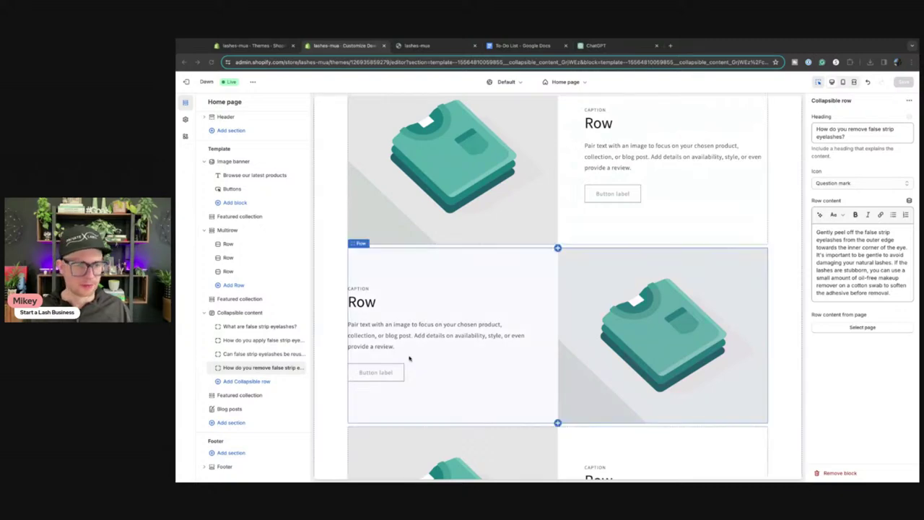
pyautogui.scroll(10, 676, 287)
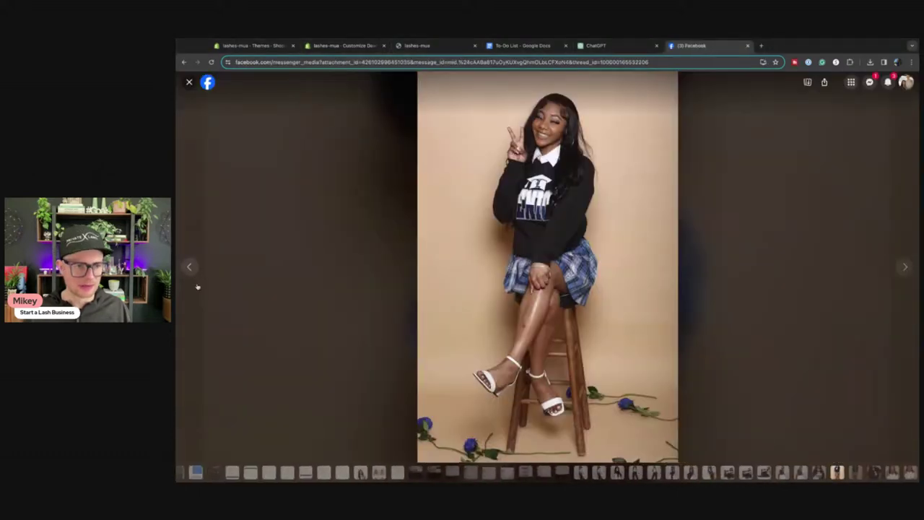
# Browse the Facebook photos, download the landscape shot of the model seated in profile beside the varsity jacket, and close the Facebook page
pyautogui.click(191, 268)
pyautogui.click(190, 268)
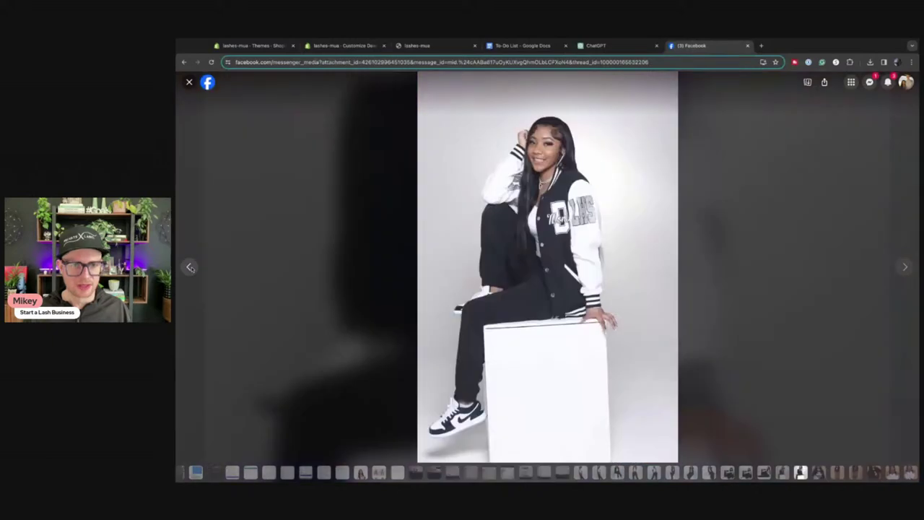
pyautogui.click(189, 267)
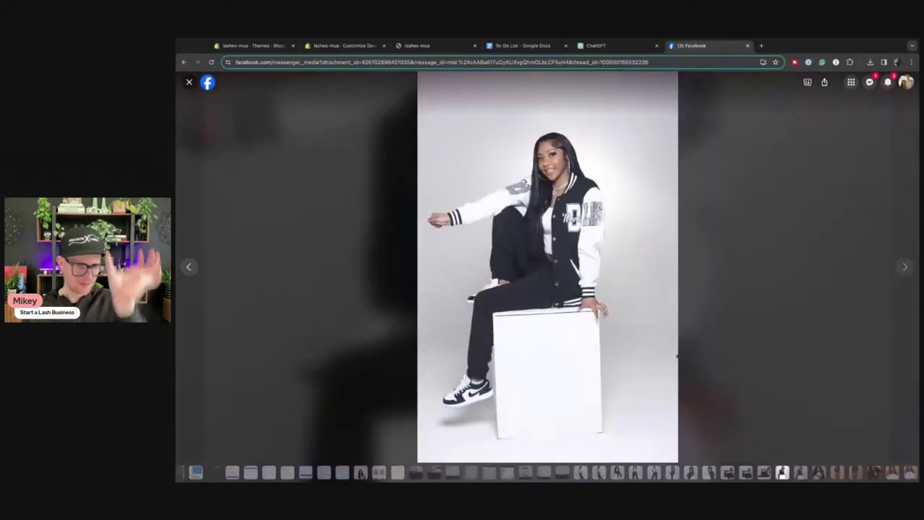
pyautogui.click(189, 267)
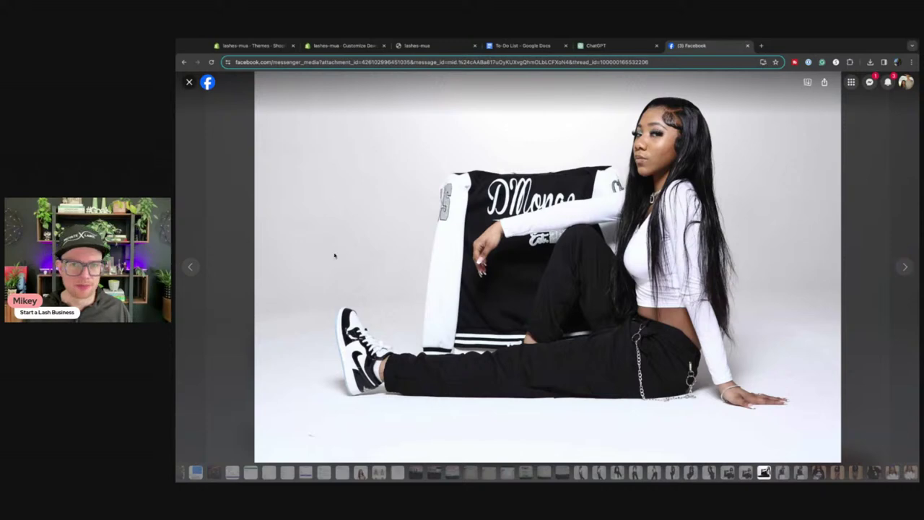
pyautogui.click(189, 267)
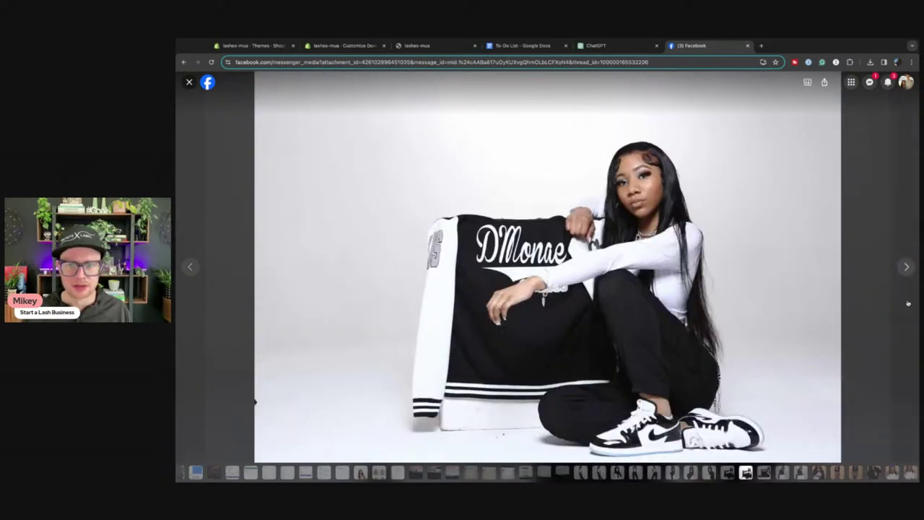
pyautogui.click(905, 266)
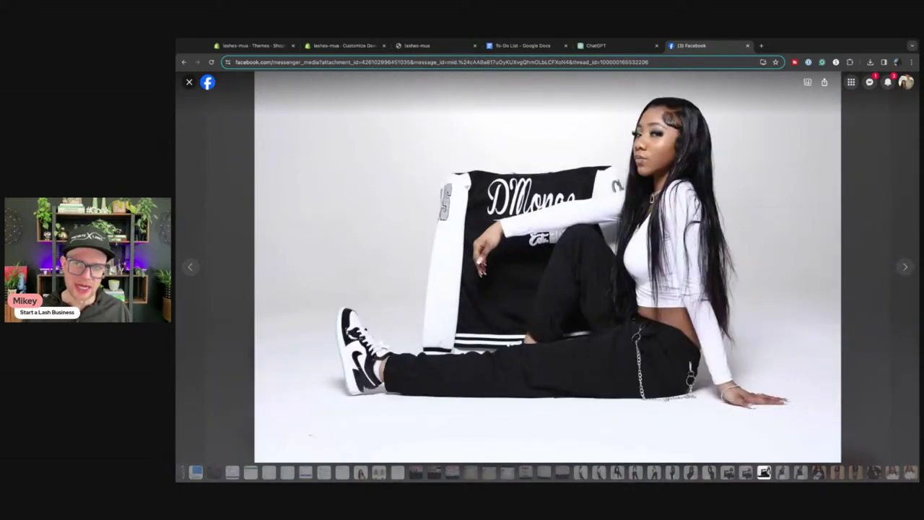
pyautogui.click(807, 82)
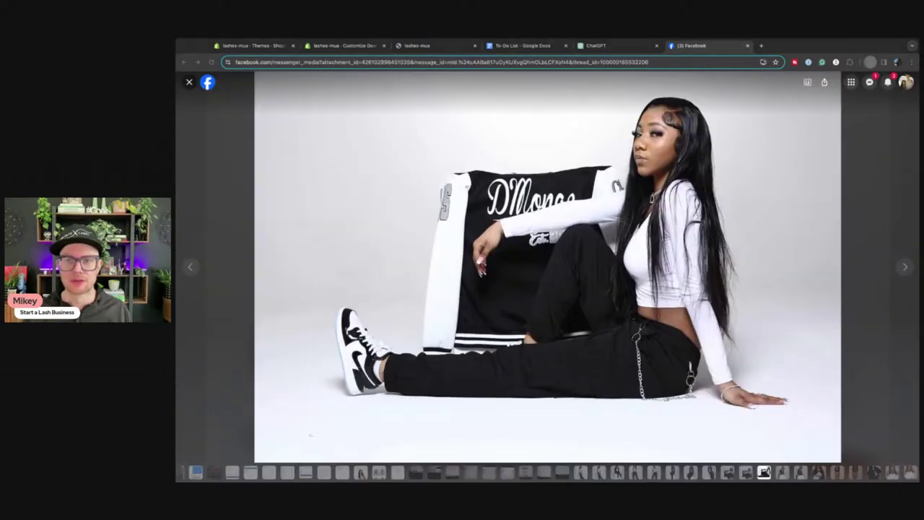
pyautogui.hotkey('ctrl', 'w')
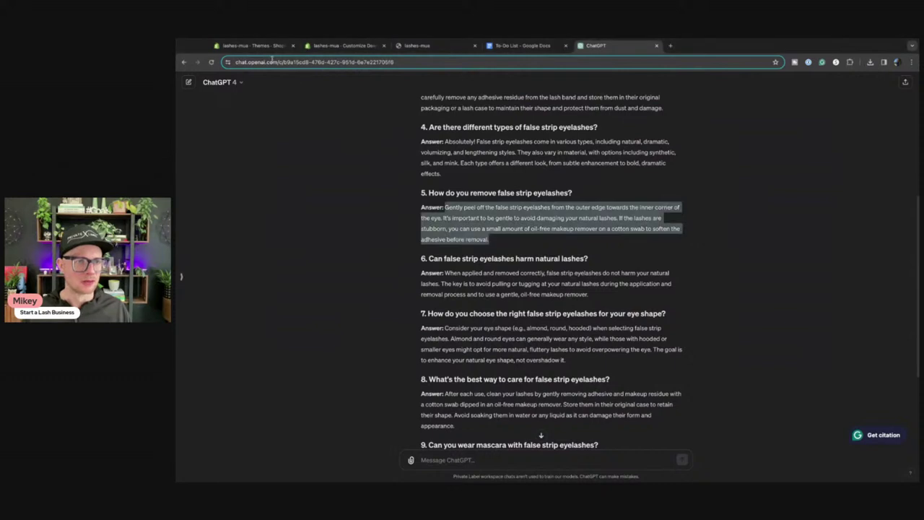
pyautogui.click(336, 46)
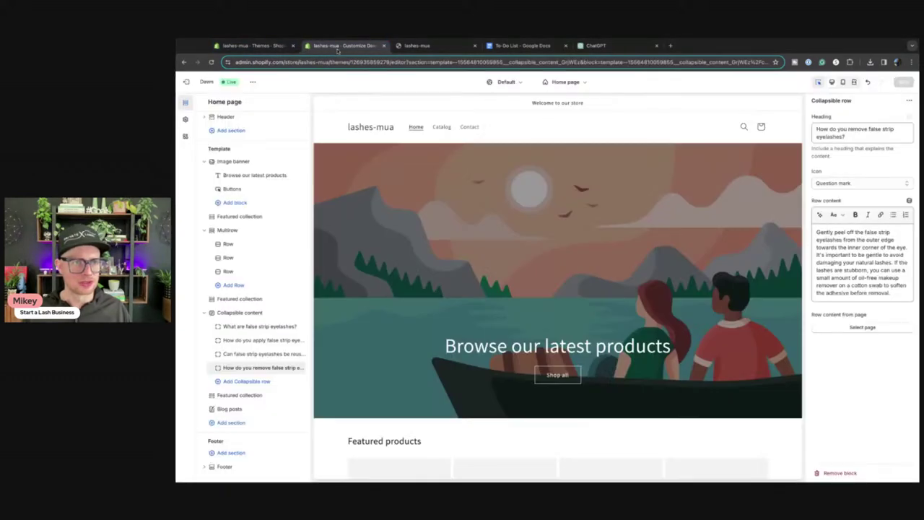
pyautogui.scroll(-3, 479, 303)
pyautogui.scroll(2, 462, 245)
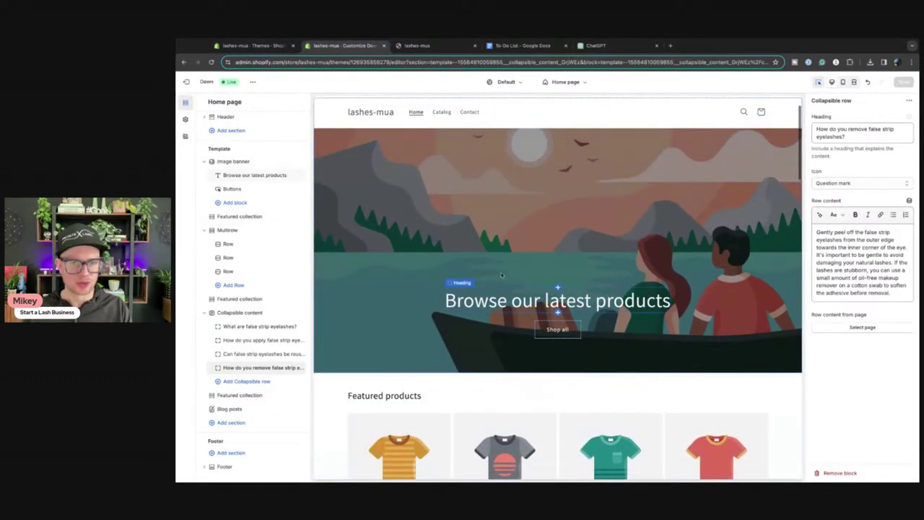
pyautogui.scroll(2, 453, 212)
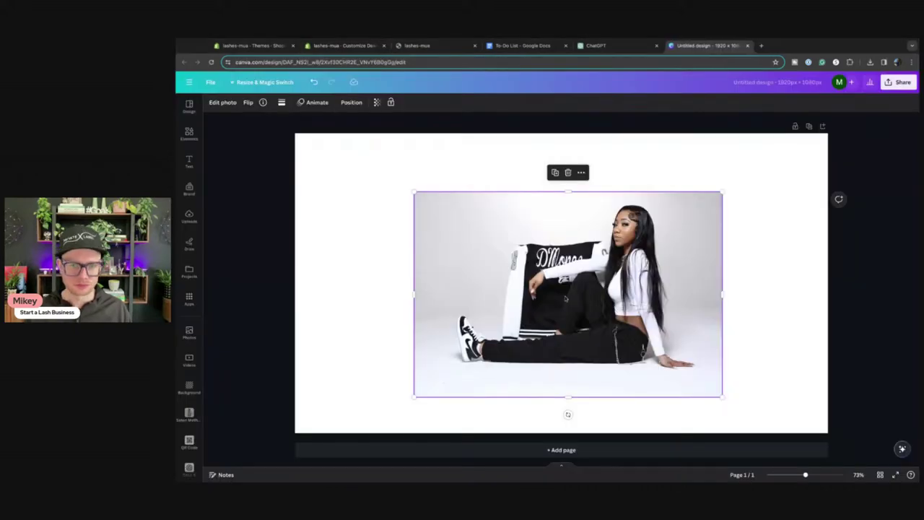
# In Canva, enlarge and position the model photo so that it fills the whole 1920 x 1080 px page
pyautogui.moveTo(601, 328); pyautogui.dragTo(666, 374)
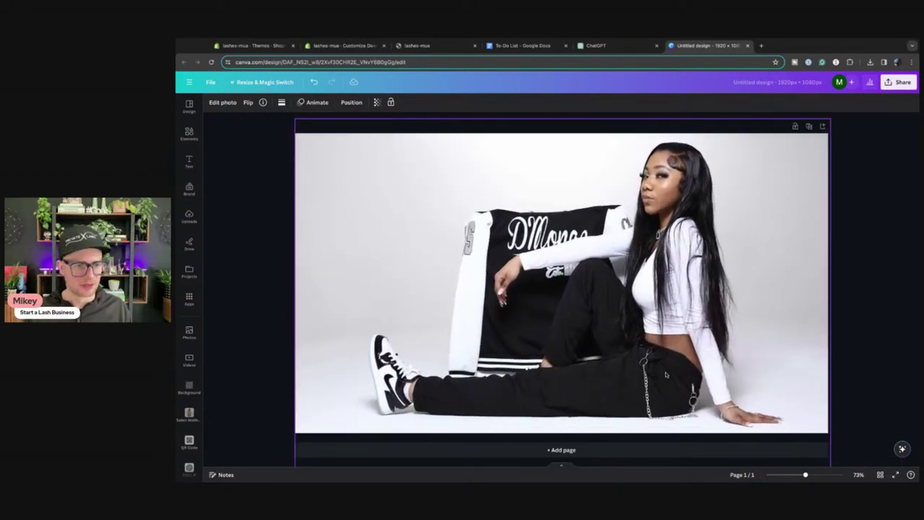
pyautogui.click(263, 271)
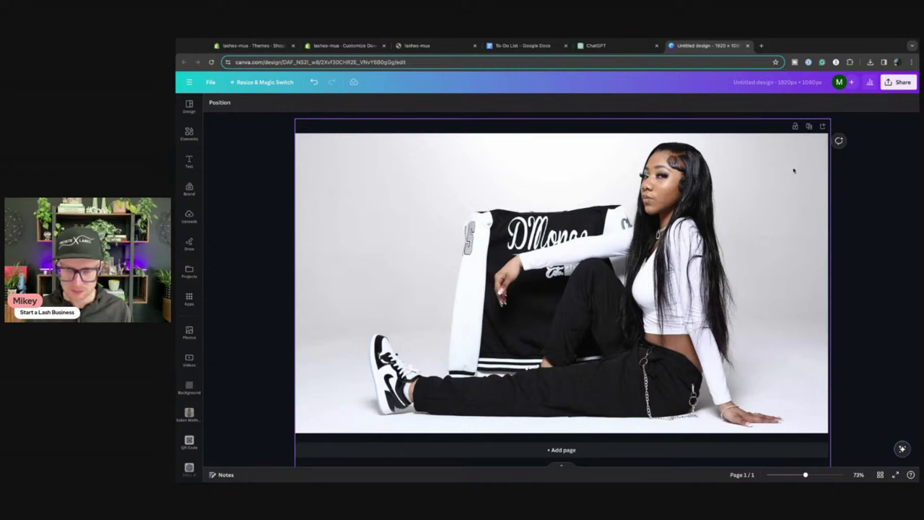
pyautogui.click(723, 221)
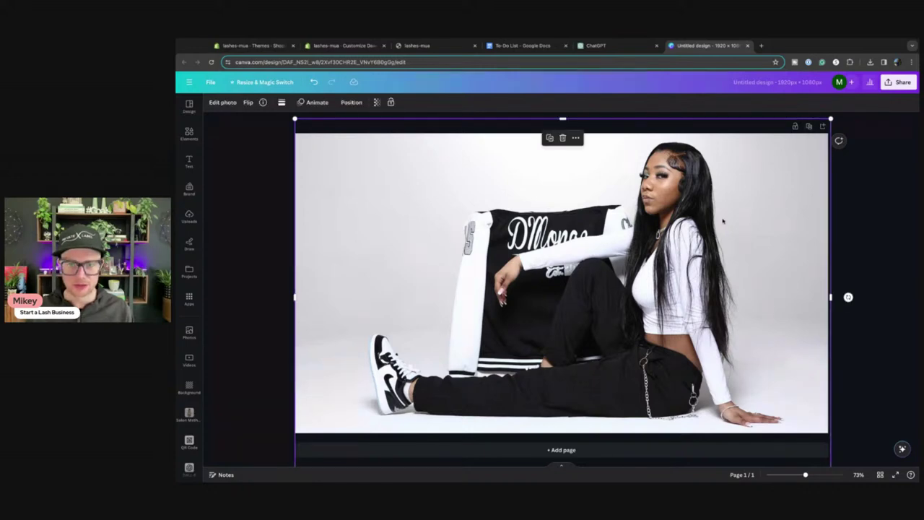
pyautogui.click(882, 296)
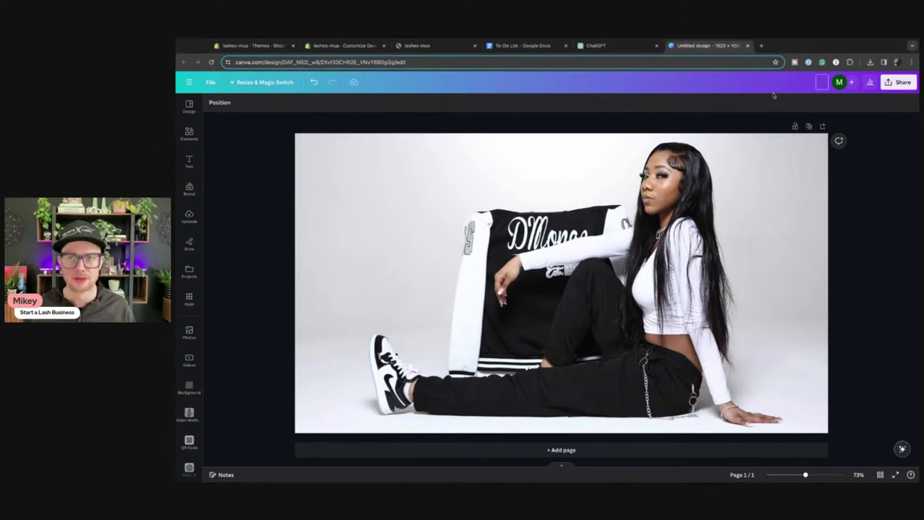
# Name the Canva design "envy-her-beauty" and download it as a JPG at size 1 with quality 74
pyautogui.write('-her-beauty')
pyautogui.press('Return')
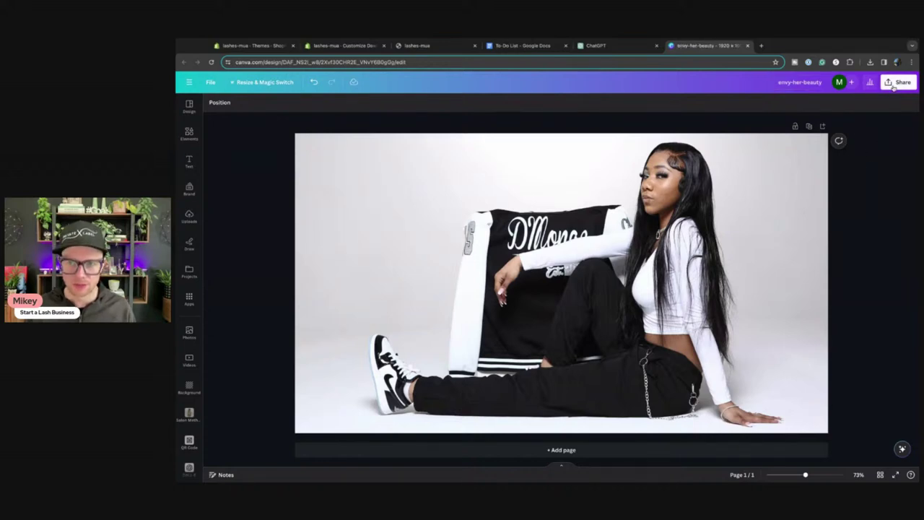
pyautogui.click(894, 85)
pyautogui.click(823, 274)
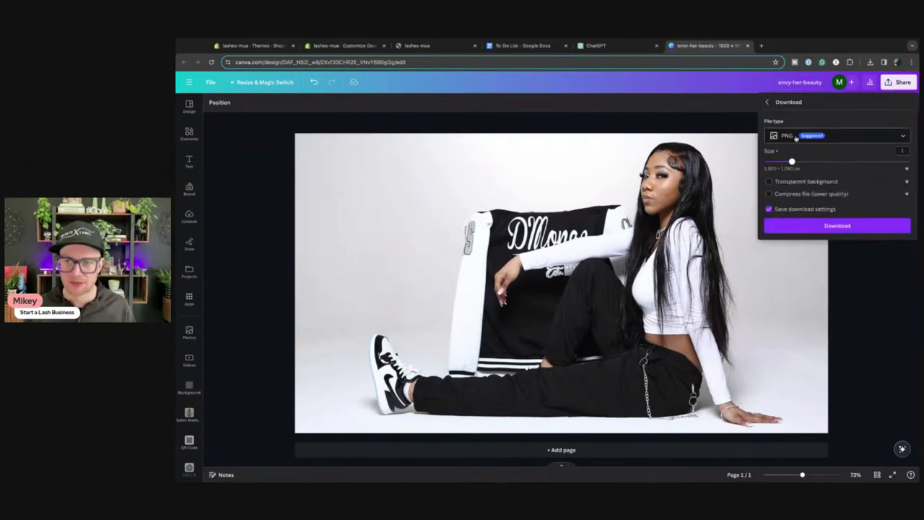
pyautogui.click(797, 138)
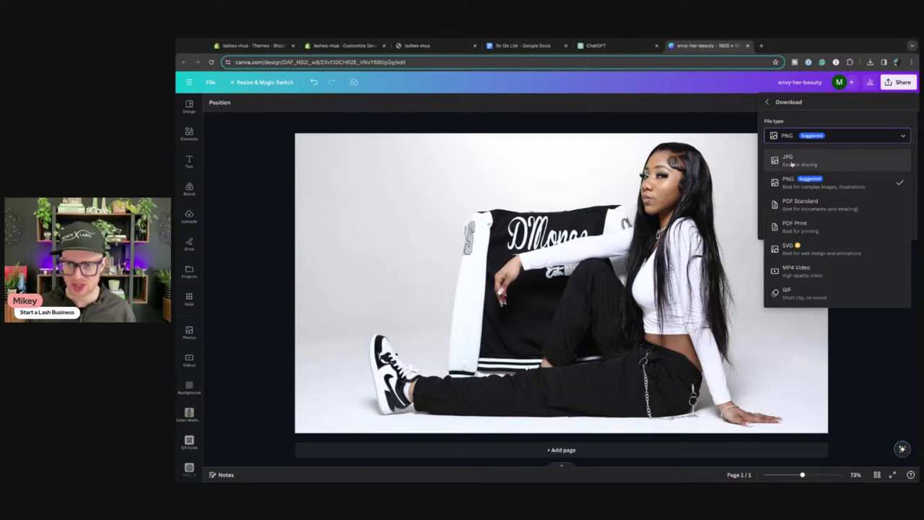
pyautogui.click(791, 160)
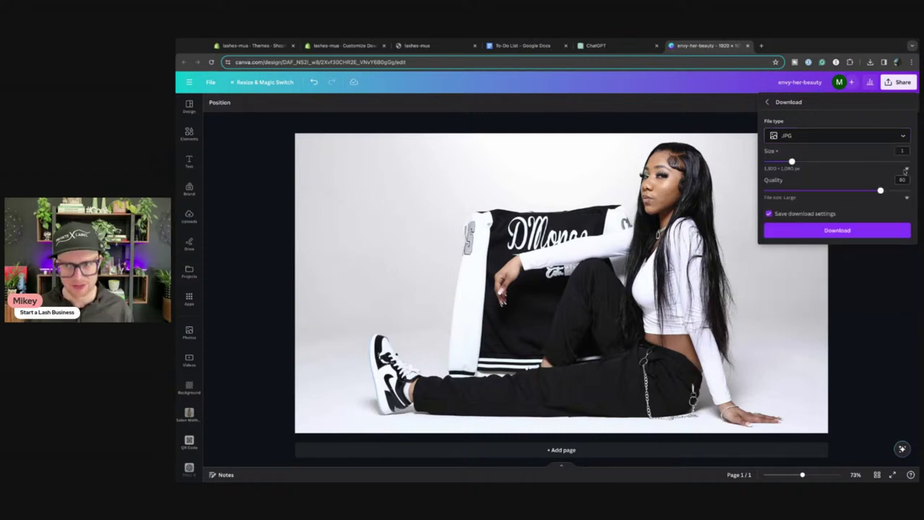
pyautogui.moveTo(880, 191); pyautogui.dragTo(872, 192)
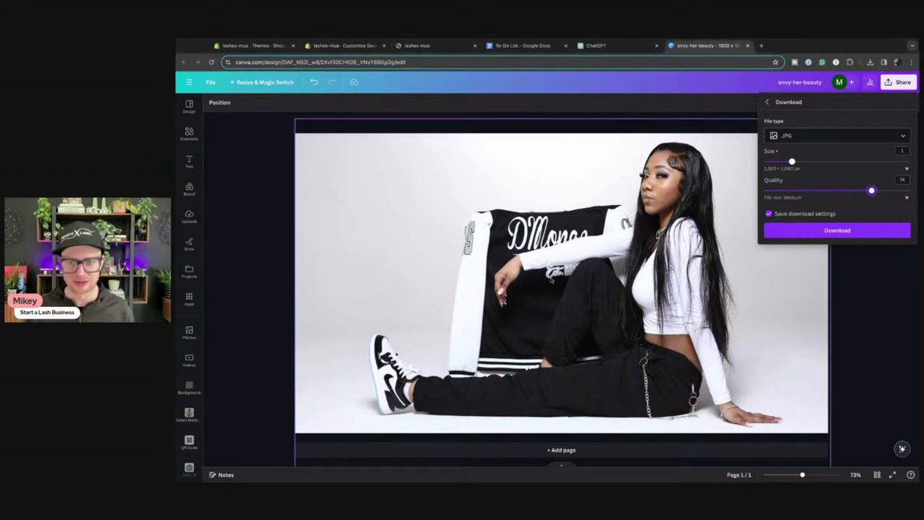
pyautogui.click(836, 229)
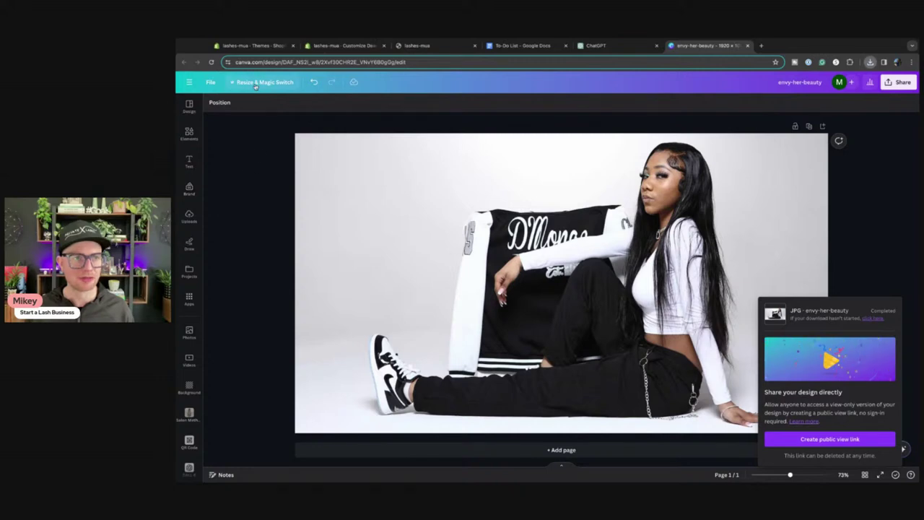
# Switch to the Shopify theme editor and upload the envy-her-beauty JPG as the first image of the home page's Image banner
pyautogui.click(258, 48)
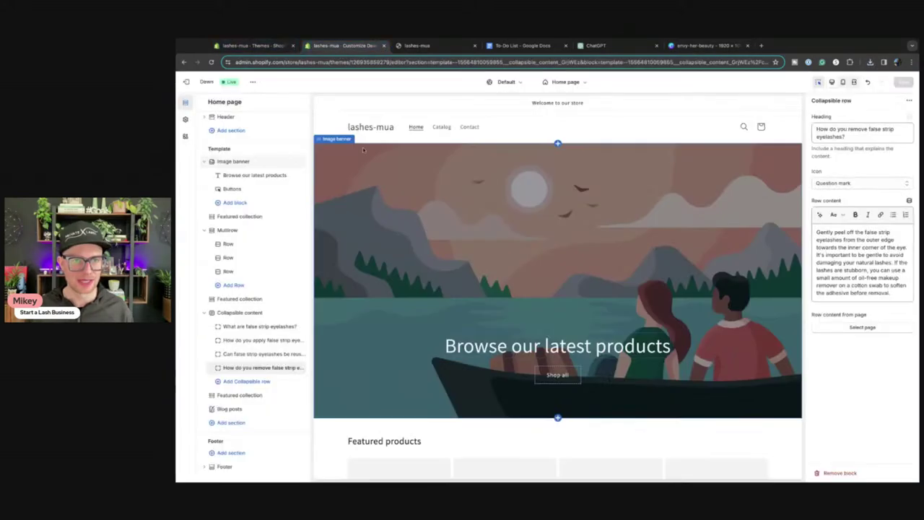
pyautogui.click(344, 48)
pyautogui.click(619, 238)
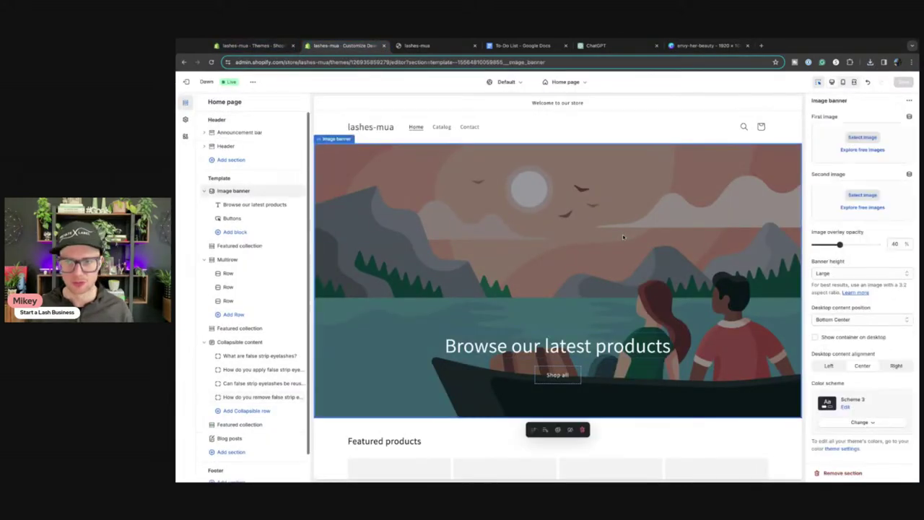
pyautogui.click(865, 137)
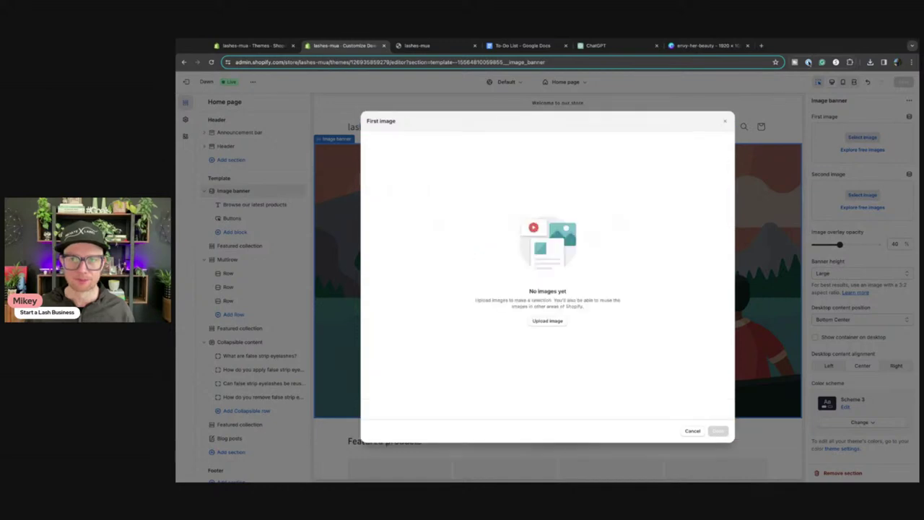
pyautogui.moveTo(854, 71); pyautogui.dragTo(579, 210)
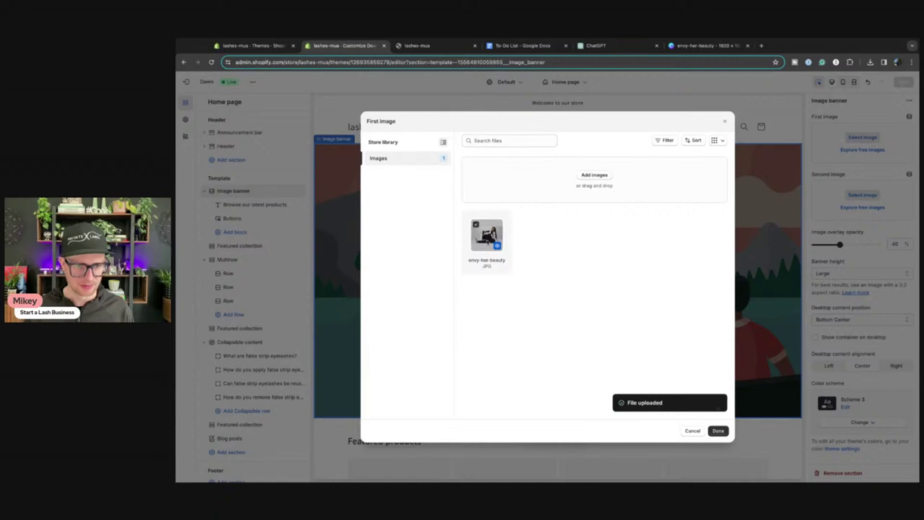
pyautogui.click(717, 430)
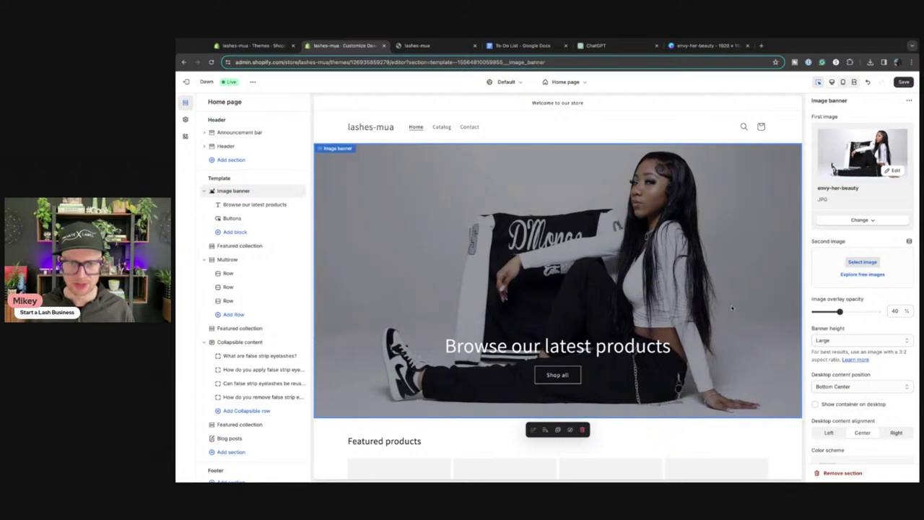
# Open the banner image for editing and add a focal point on the model's face
pyautogui.click(894, 171)
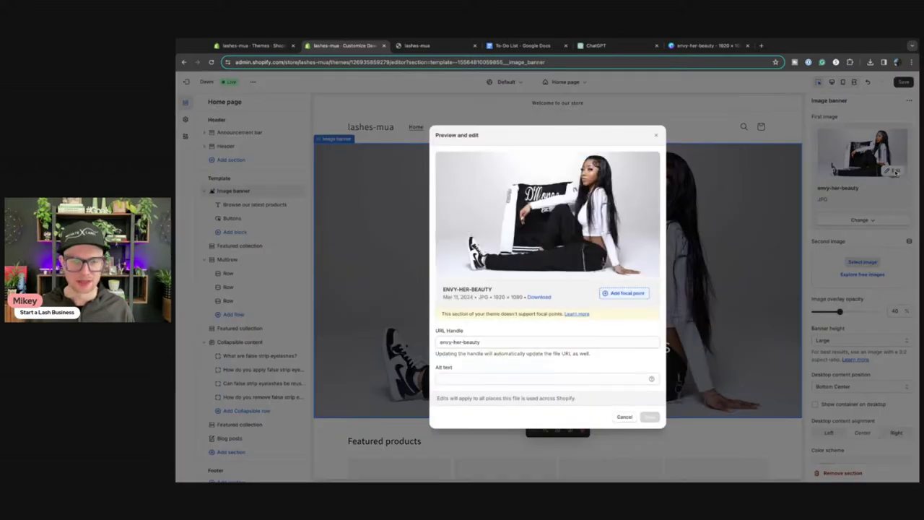
pyautogui.click(610, 294)
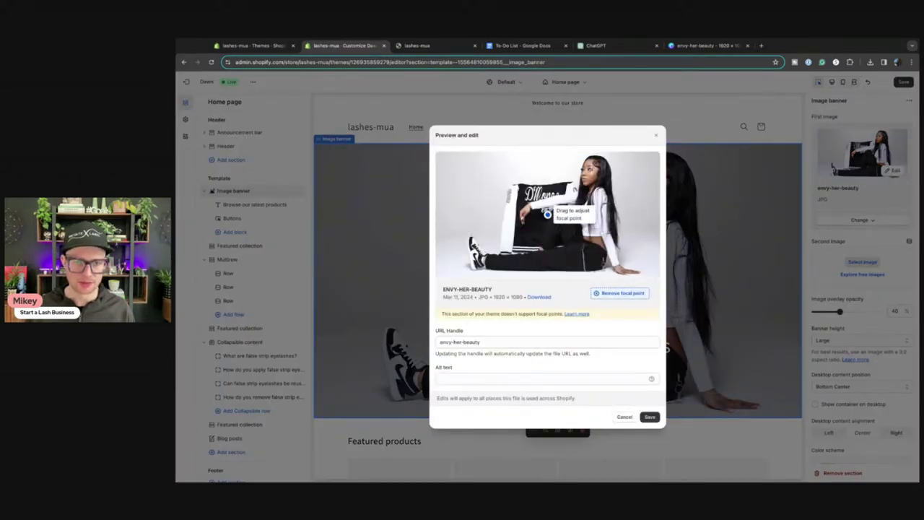
pyautogui.moveTo(547, 214); pyautogui.dragTo(588, 174)
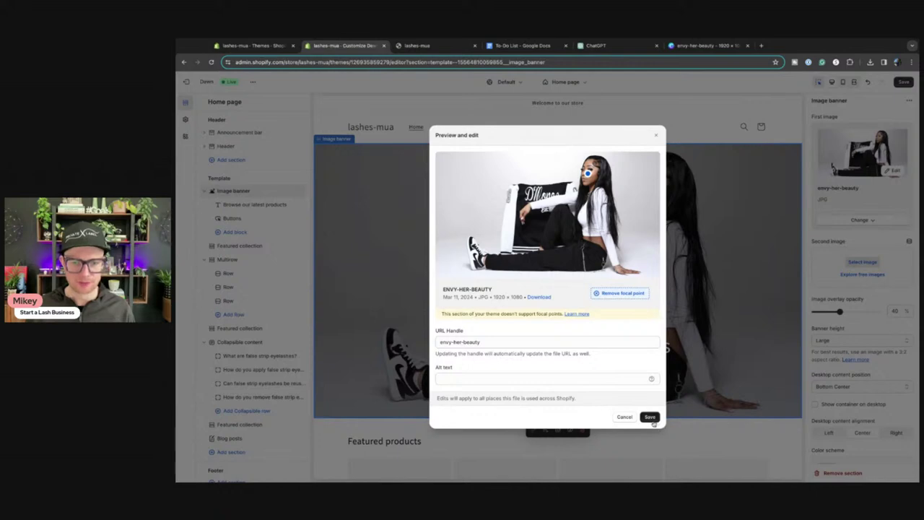
# Enter "Envy Her Beauty Lashes" as the banner image's alt text and save the image edits
pyautogui.click(521, 378)
pyautogui.write('Envy Her')
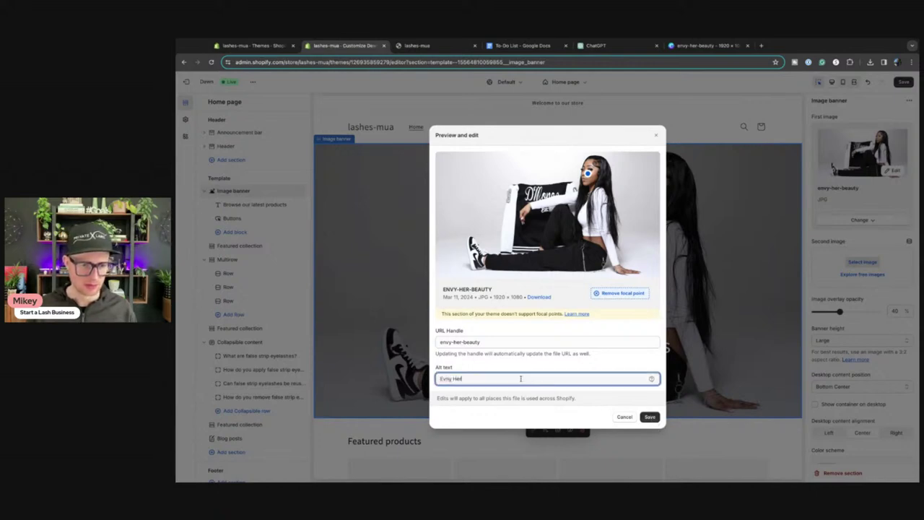
pyautogui.press('BackSpace')
pyautogui.press('BackSpace')
pyautogui.press('BackSpace')
pyautogui.press('BackSpace')
pyautogui.press('BackSpace')
pyautogui.write('nvy Her Beauty Lashes')
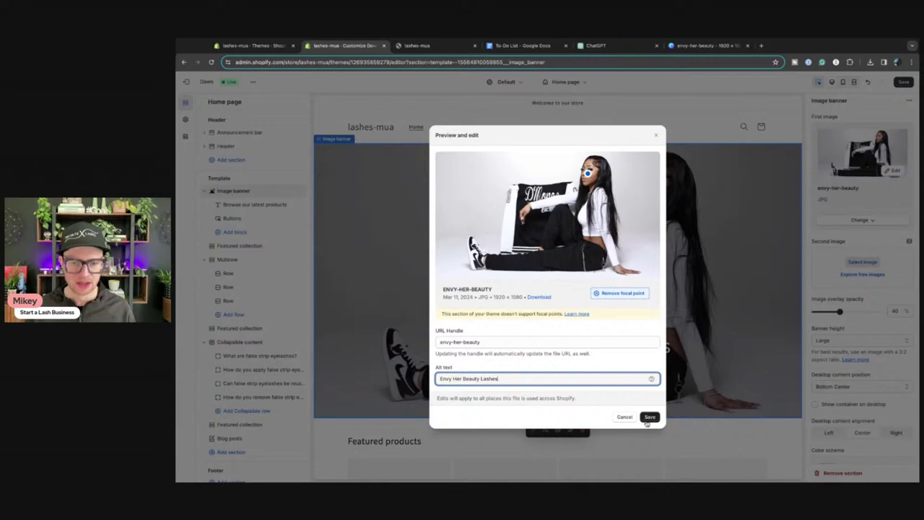
pyautogui.click(649, 416)
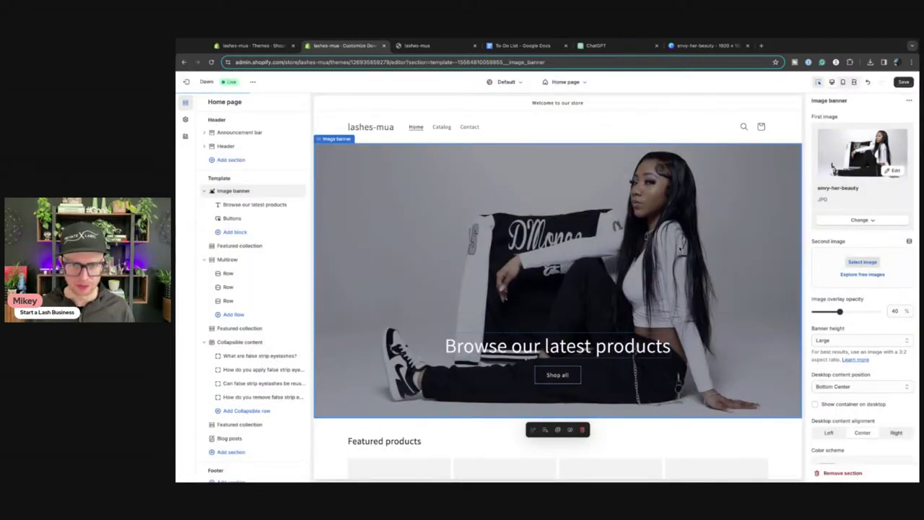
# Set the banner's image overlay opacity to 30%, check the mobile preview, save the page, and return to the desktop preview
pyautogui.moveTo(838, 311); pyautogui.dragTo(833, 311)
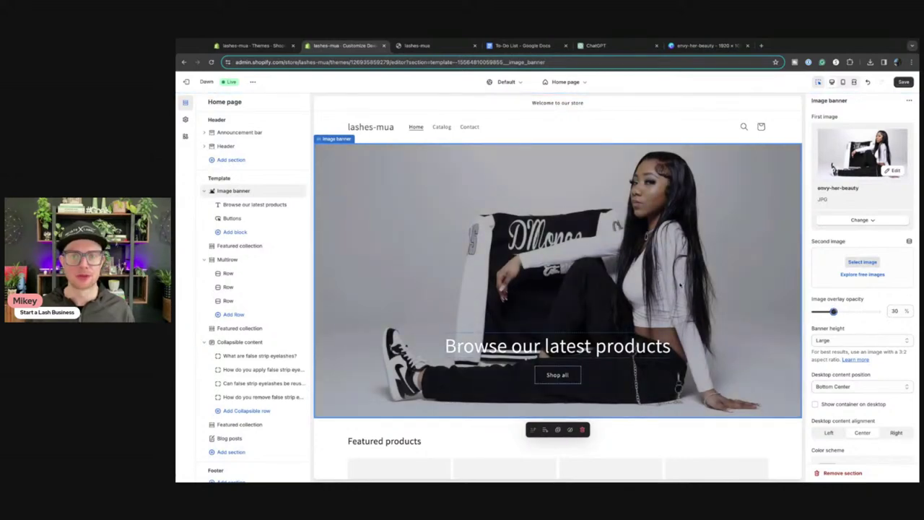
pyautogui.click(843, 82)
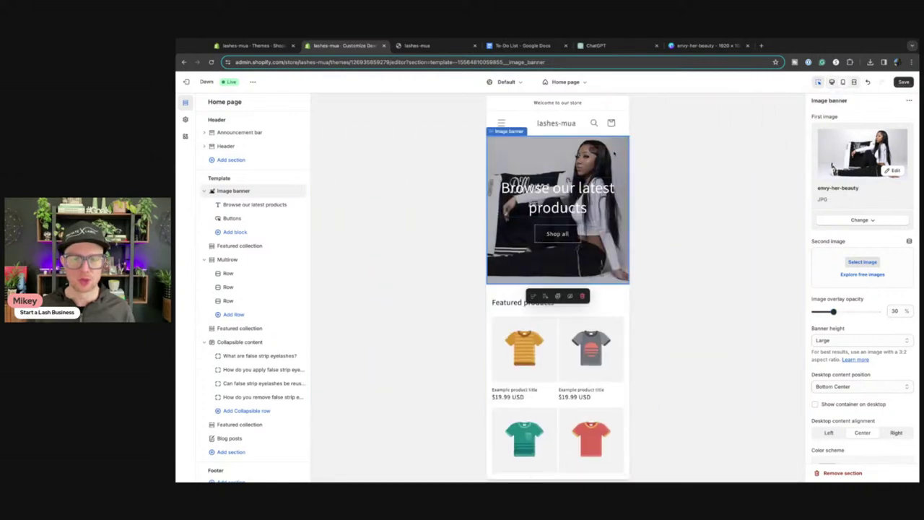
pyautogui.click(903, 82)
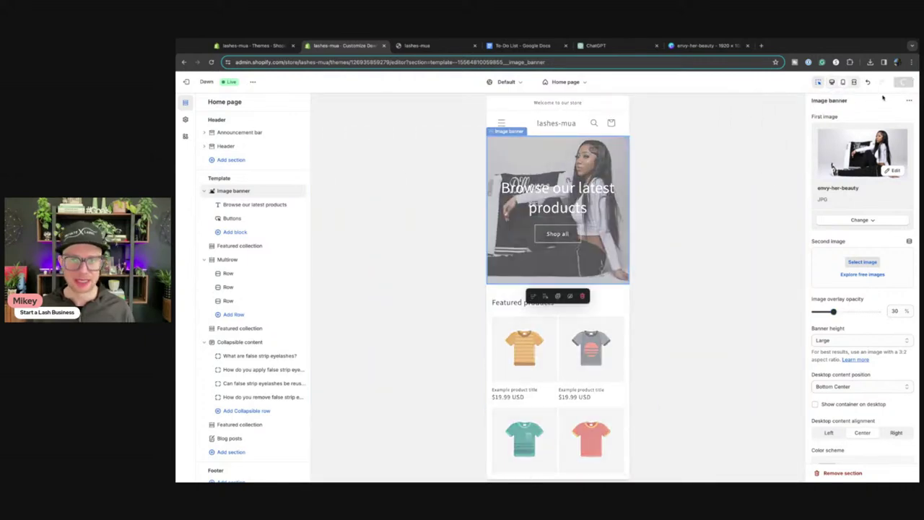
pyautogui.click(831, 82)
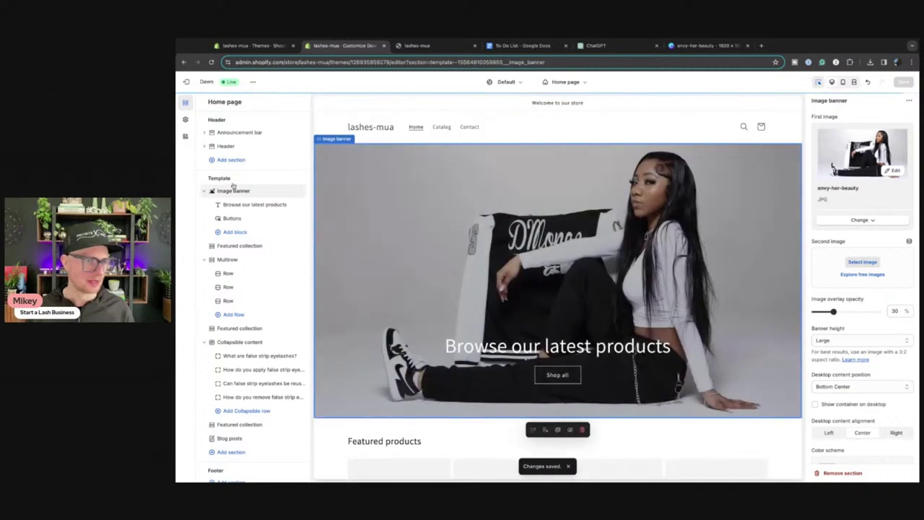
# In the theme's animation settings, set the hover effect to 3D lift and save
pyautogui.click(185, 119)
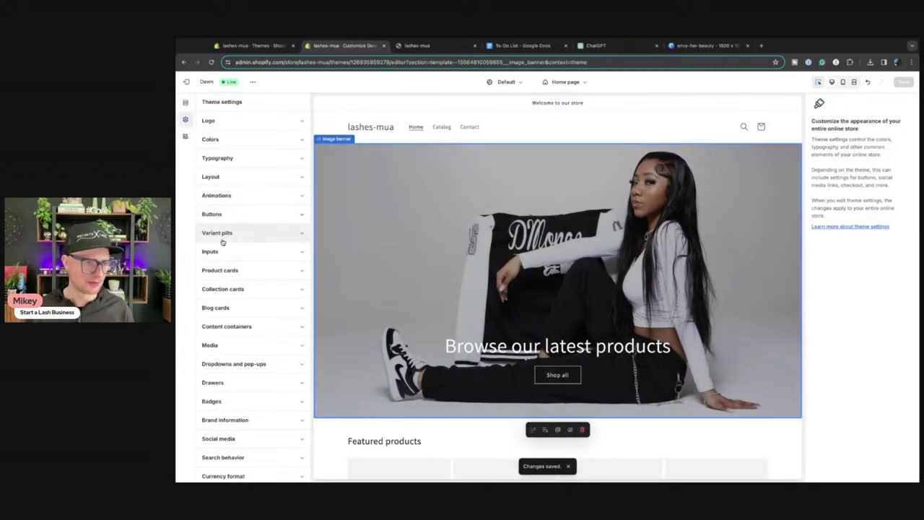
pyautogui.click(232, 196)
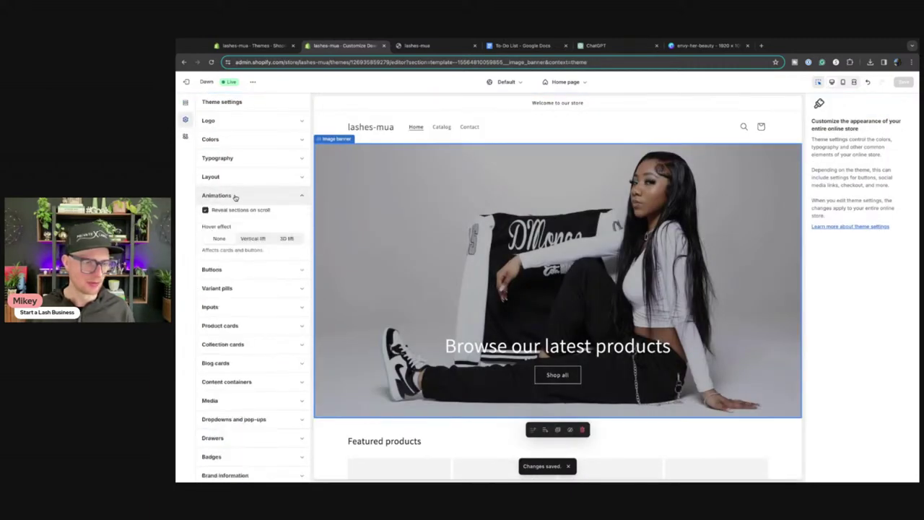
pyautogui.click(290, 238)
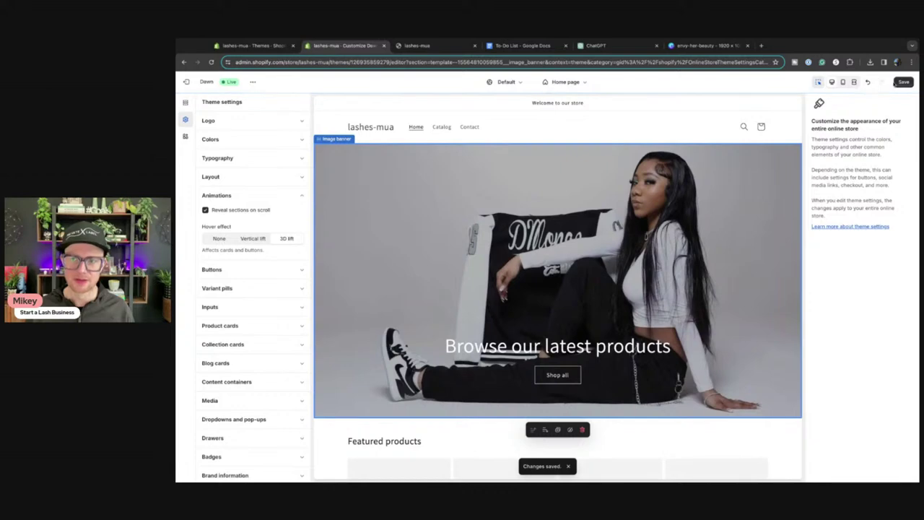
pyautogui.click(902, 81)
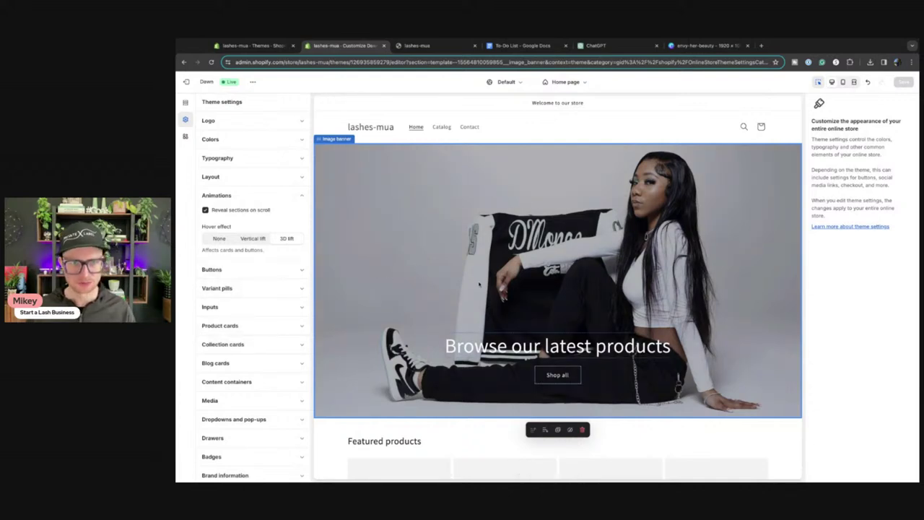
# Look over the home page preview from the banner to the Multirow section, and close the finished Canva banner design
pyautogui.scroll(-3, 477, 282)
pyautogui.scroll(2, 469, 281)
pyautogui.scroll(2, 469, 281)
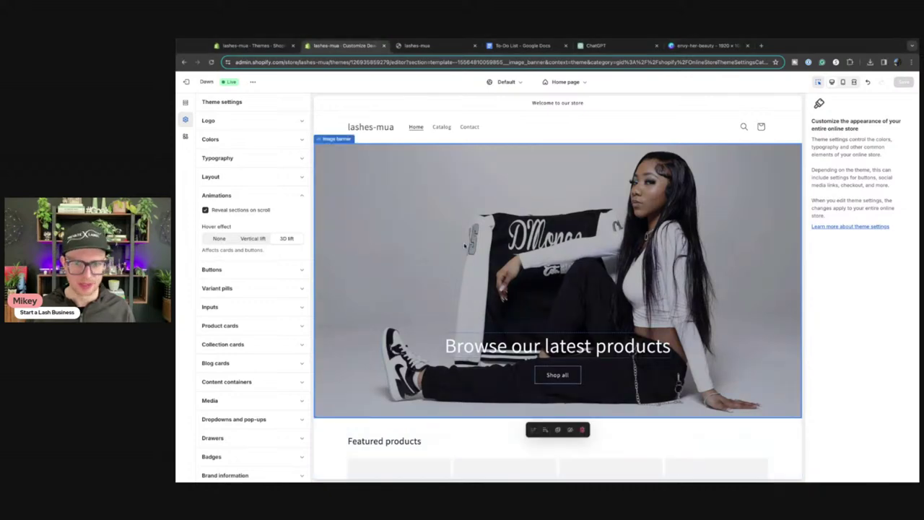
pyautogui.scroll(-8, 552, 239)
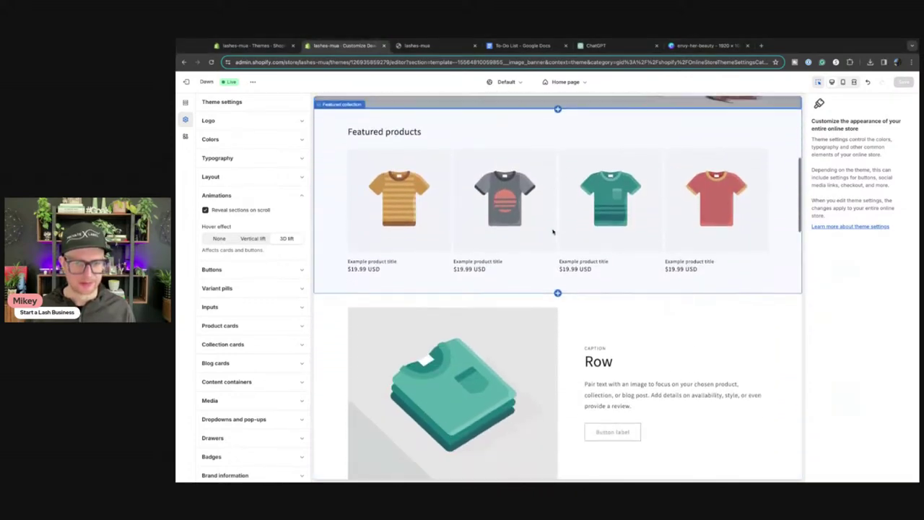
pyautogui.scroll(-1, 506, 244)
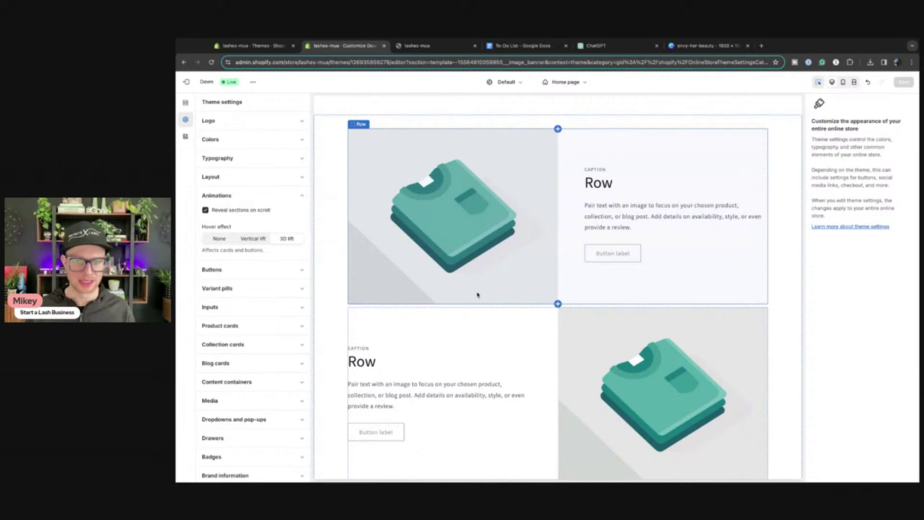
pyautogui.scroll(-3, 476, 293)
pyautogui.scroll(3, 516, 314)
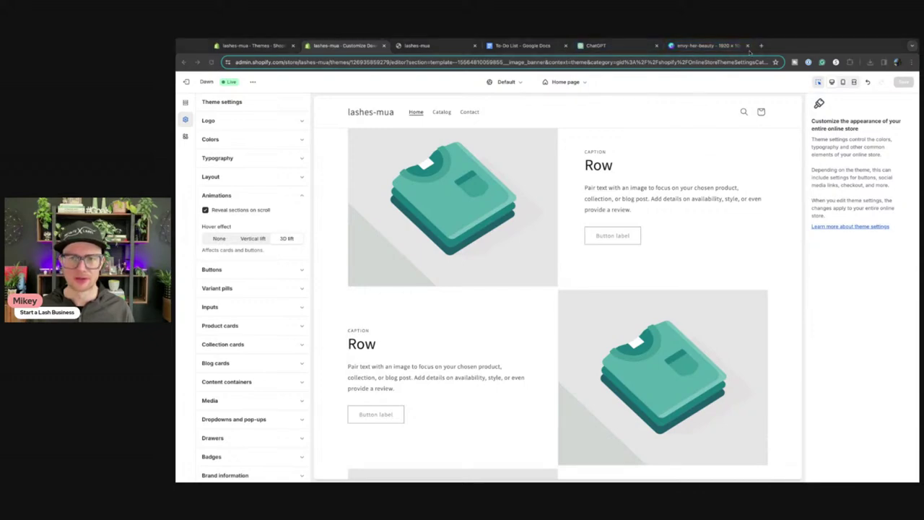
pyautogui.click(747, 45)
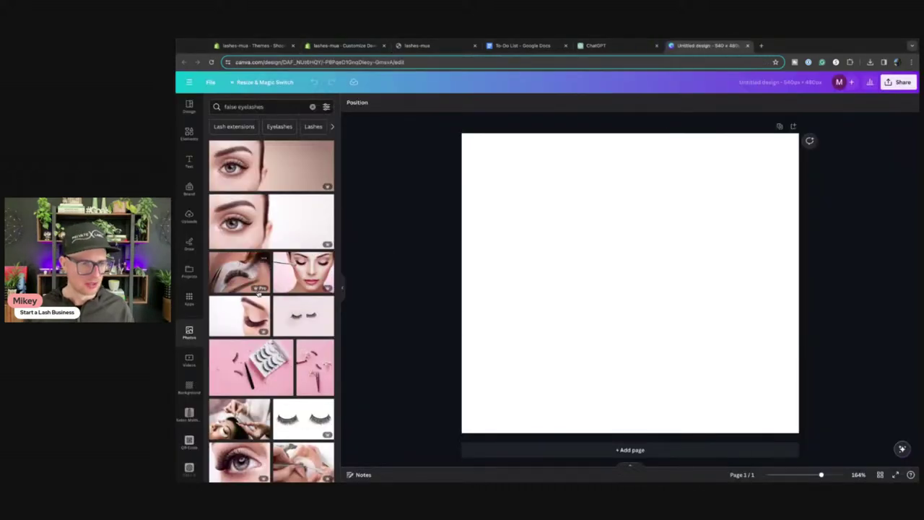
# In the 540 x 480 px Canva design, fill the page with the pastel-striped false eyelashes photo and add a second page
pyautogui.scroll(-10, 260, 294)
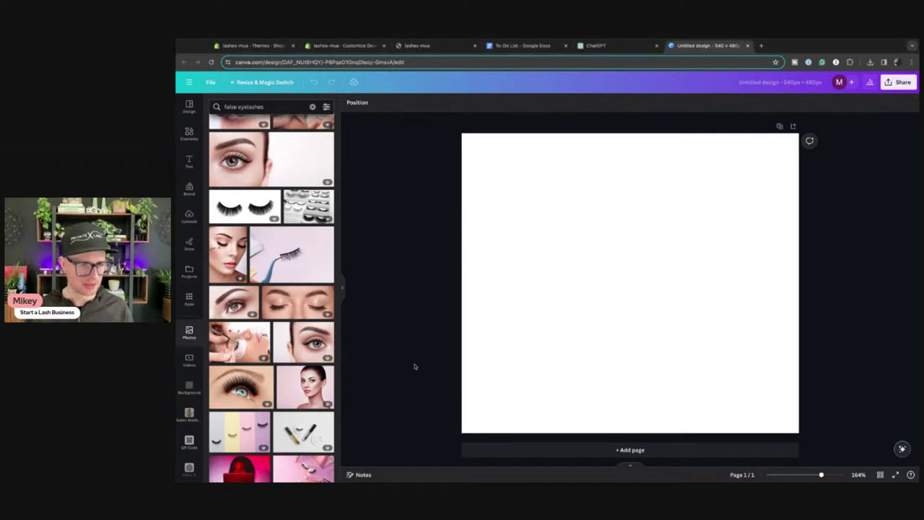
pyautogui.scroll(-3, 268, 372)
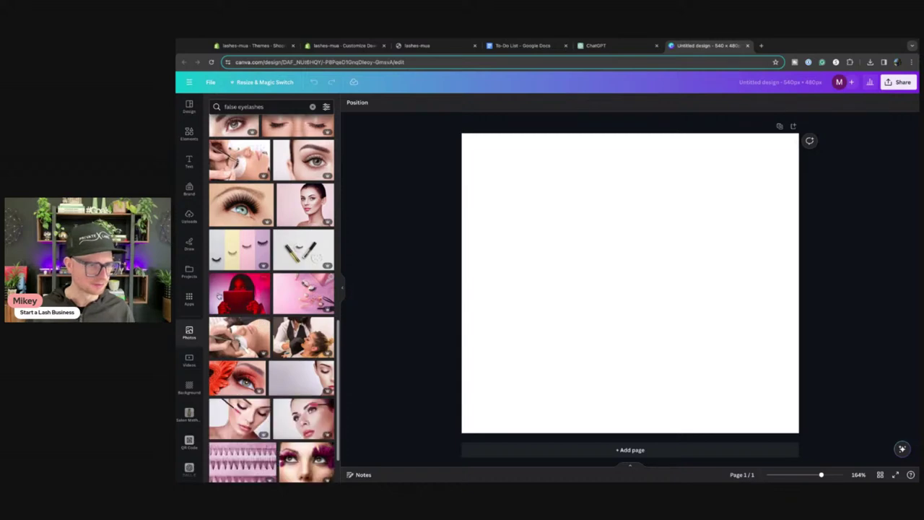
pyautogui.moveTo(244, 253); pyautogui.dragTo(520, 202)
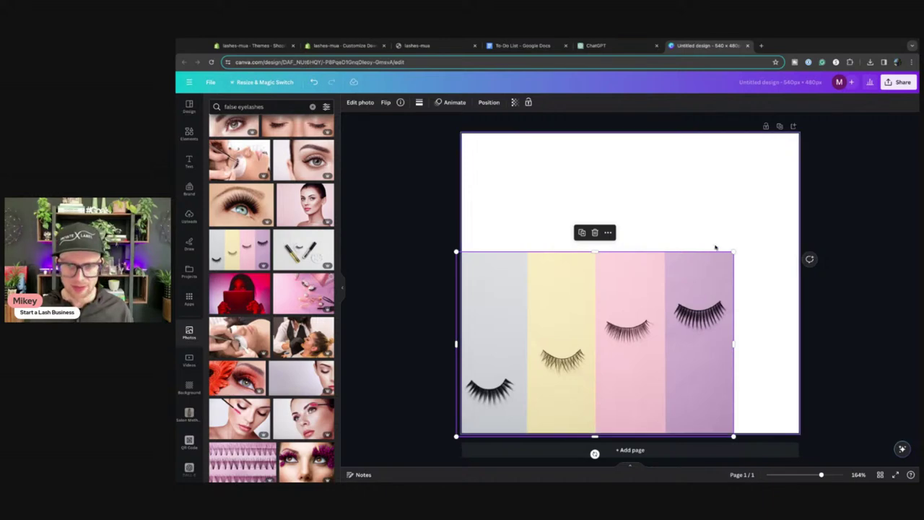
pyautogui.moveTo(734, 253); pyautogui.dragTo(914, 132)
pyautogui.moveTo(751, 324); pyautogui.dragTo(634, 329)
pyautogui.click(866, 351)
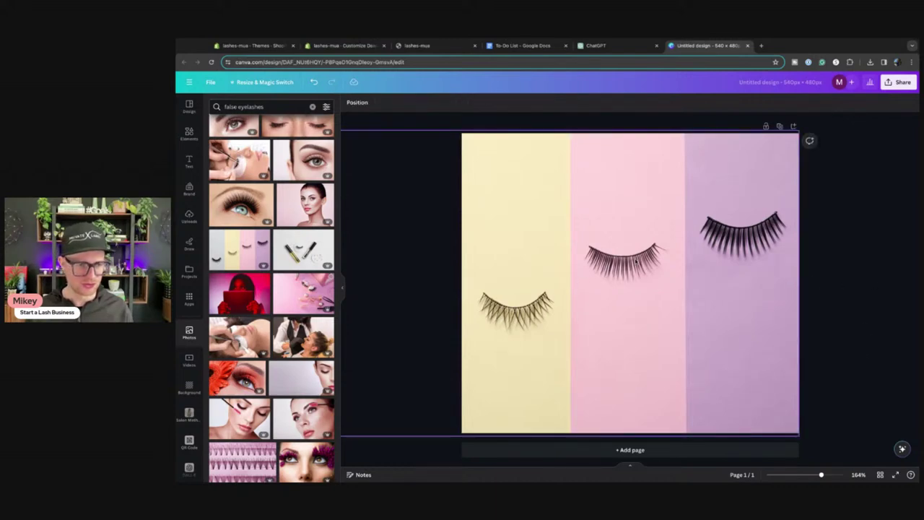
pyautogui.click(630, 449)
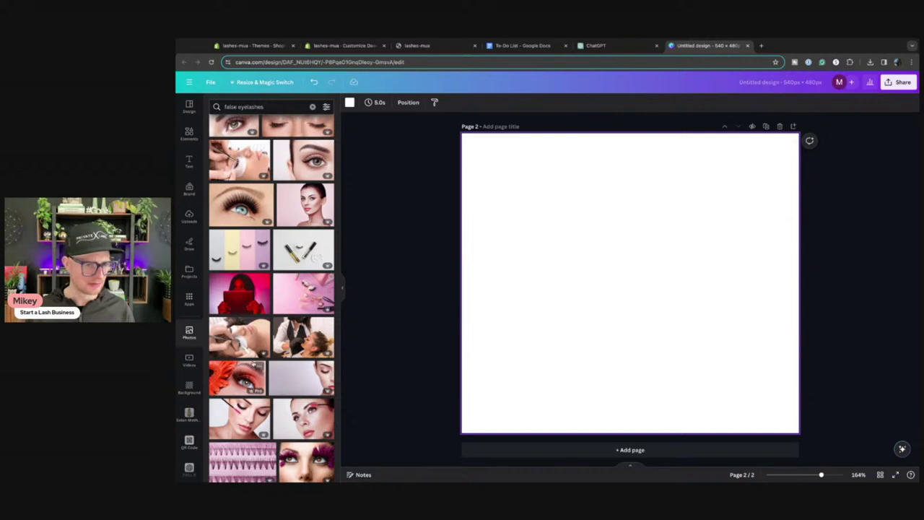
pyautogui.scroll(-6, 253, 359)
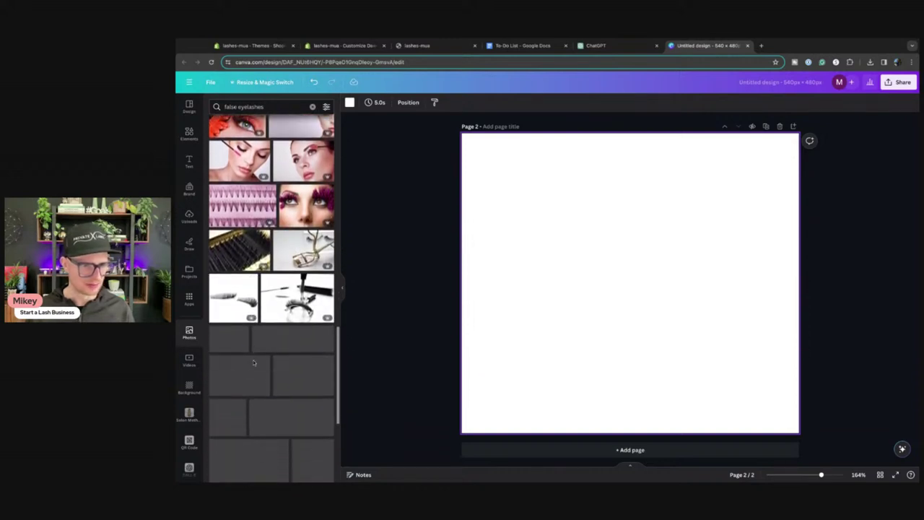
pyautogui.click(297, 292)
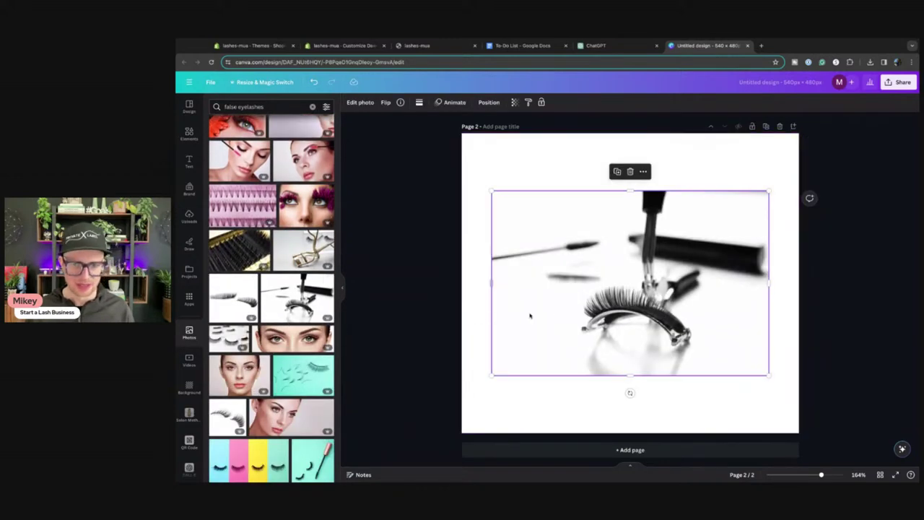
pyautogui.moveTo(556, 309); pyautogui.dragTo(517, 240)
pyautogui.click(517, 237)
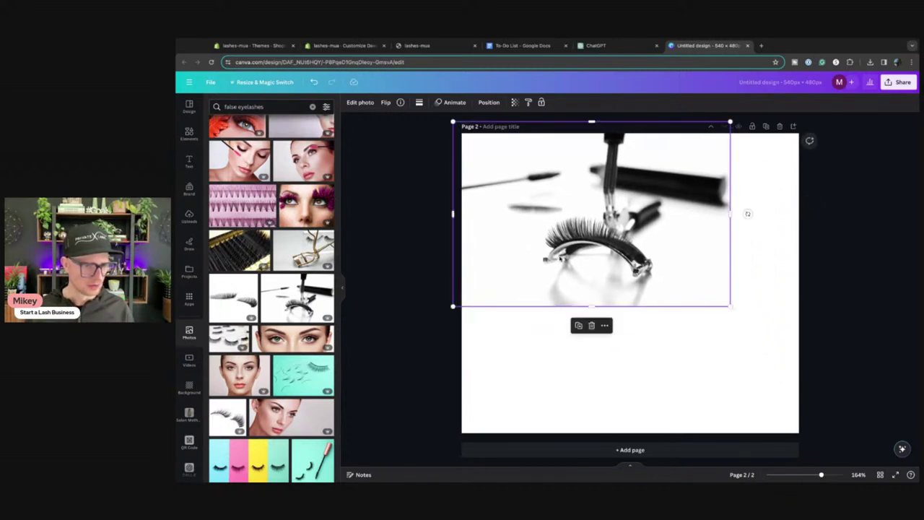
pyautogui.press('Delete')
pyautogui.scroll(5, 559, 270)
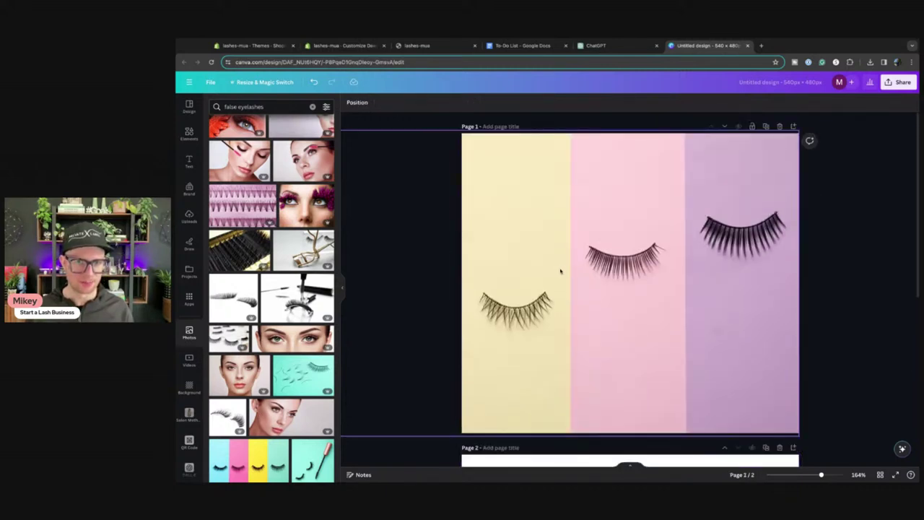
pyautogui.scroll(-4, 408, 334)
pyautogui.scroll(-2, 282, 339)
pyautogui.scroll(-1, 281, 340)
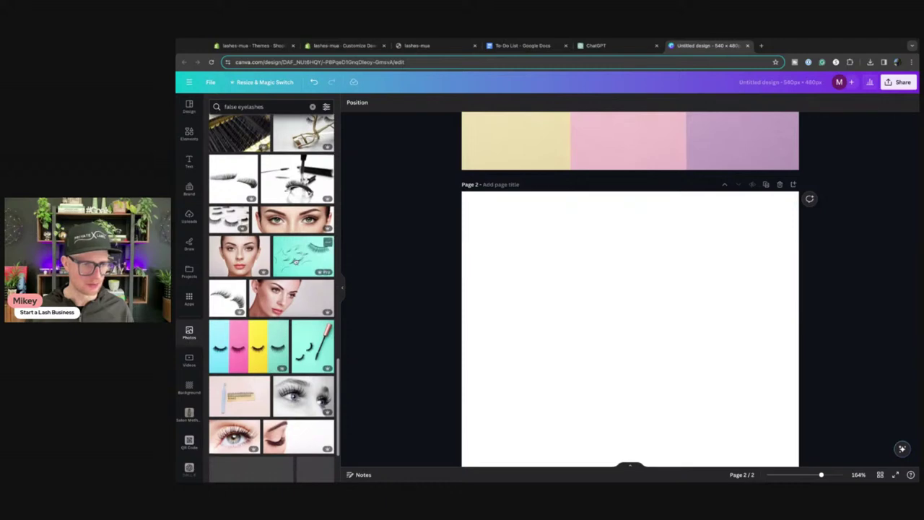
pyautogui.scroll(-3, 294, 267)
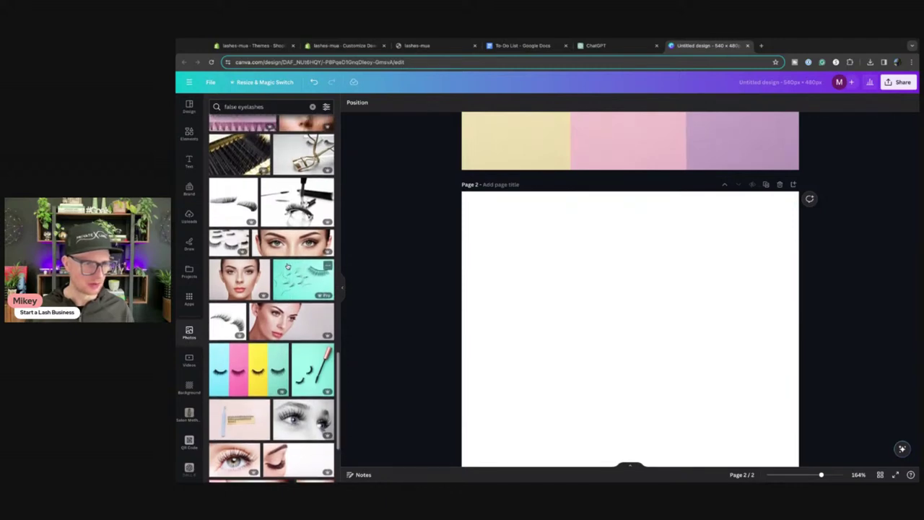
pyautogui.scroll(-9, 293, 293)
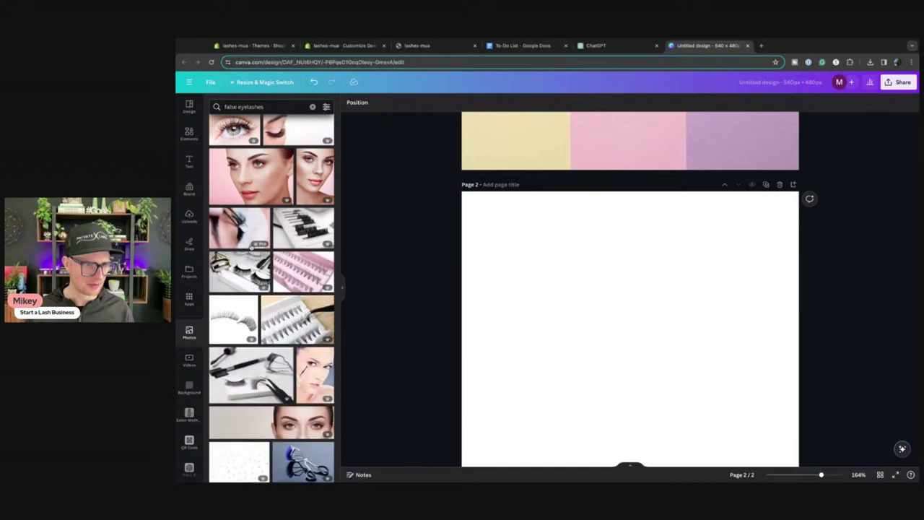
pyautogui.click(237, 230)
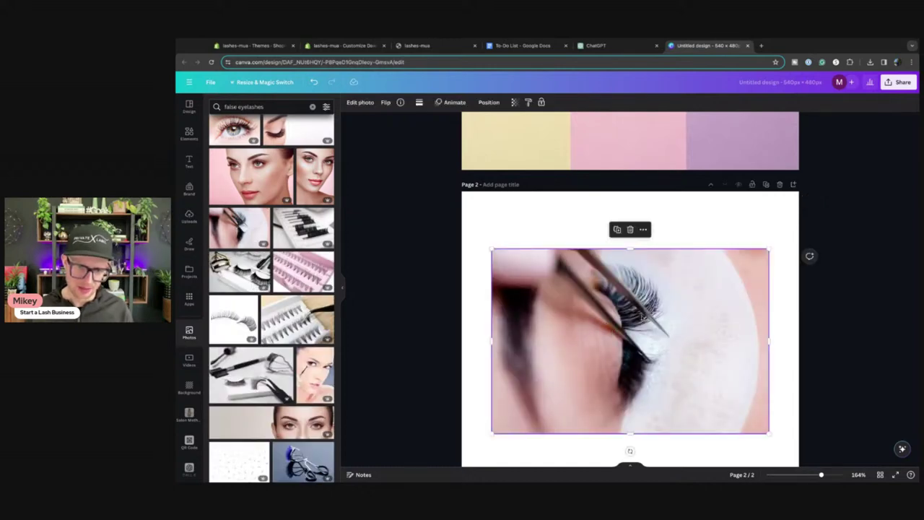
pyautogui.press('Delete')
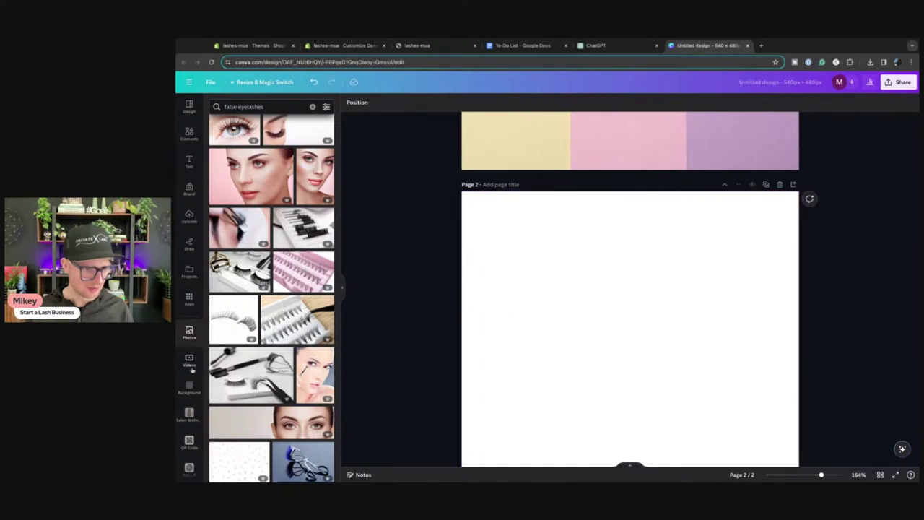
# Add the black-and-white photo of lashes, brush, curler and tweezers to page 2, and enlarge and position it to fill the page
pyautogui.click(249, 374)
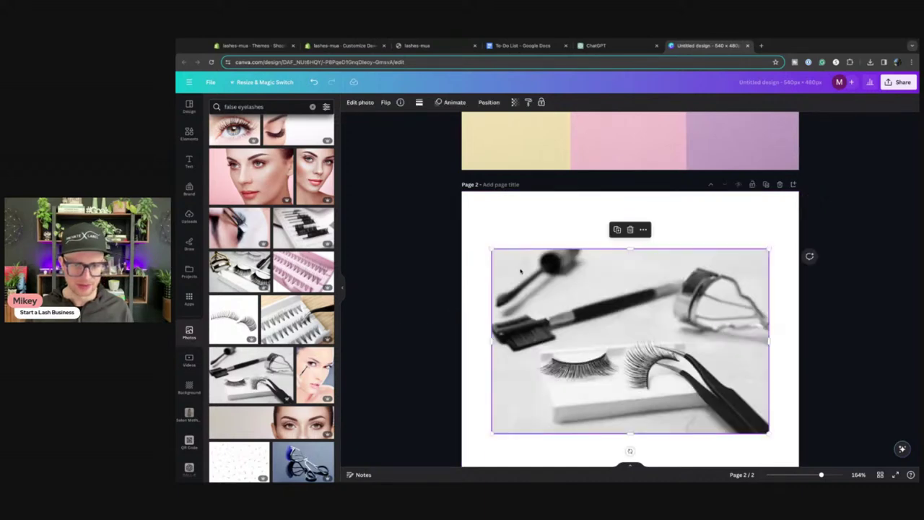
pyautogui.moveTo(491, 249); pyautogui.dragTo(412, 196)
pyautogui.moveTo(763, 339); pyautogui.dragTo(783, 363)
pyautogui.scroll(-2, 782, 363)
pyautogui.moveTo(678, 320); pyautogui.dragTo(682, 347)
pyautogui.moveTo(434, 191); pyautogui.dragTo(392, 134)
pyautogui.hotkey('shift', 'Right')
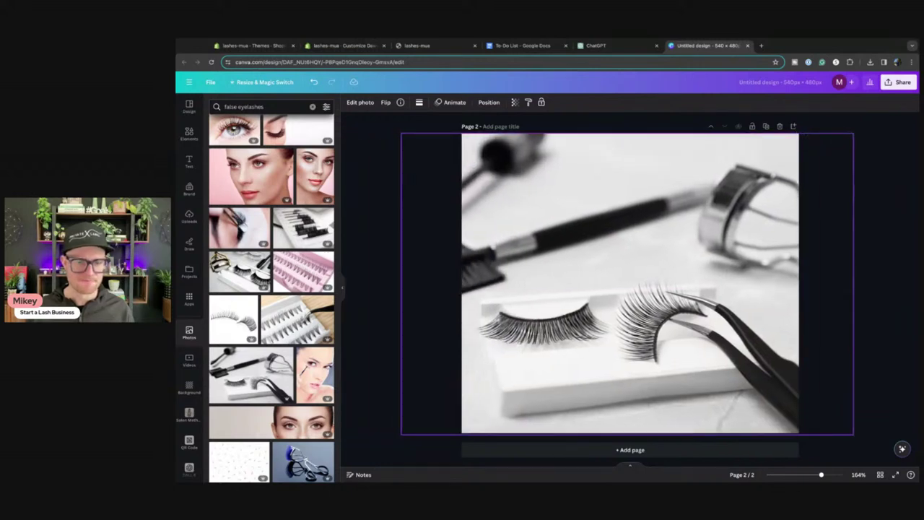
pyautogui.hotkey('shift', 'Right')
pyautogui.hotkey('shift', 'Right')
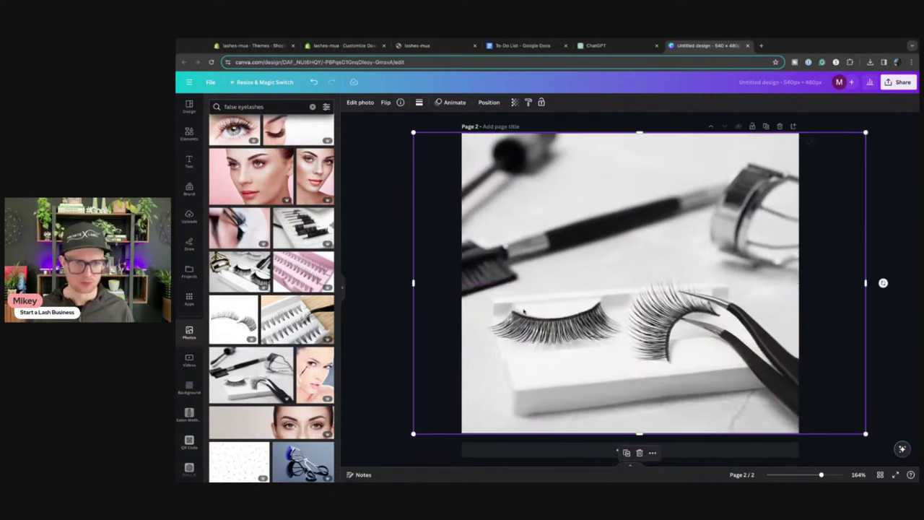
pyautogui.click(387, 304)
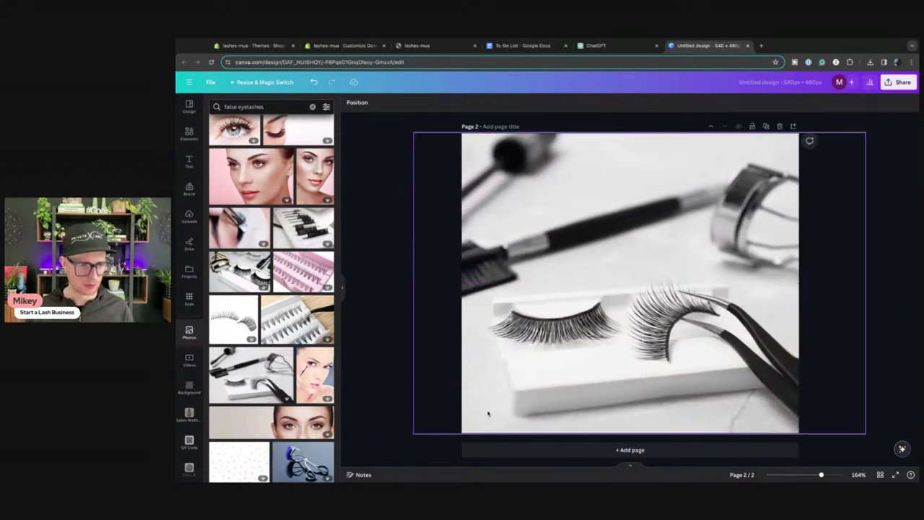
# Add a third page and browse the false eyelashes photos for its image, trying out the dark-haired woman's photo and removing it
pyautogui.click(521, 449)
pyautogui.scroll(-5, 292, 329)
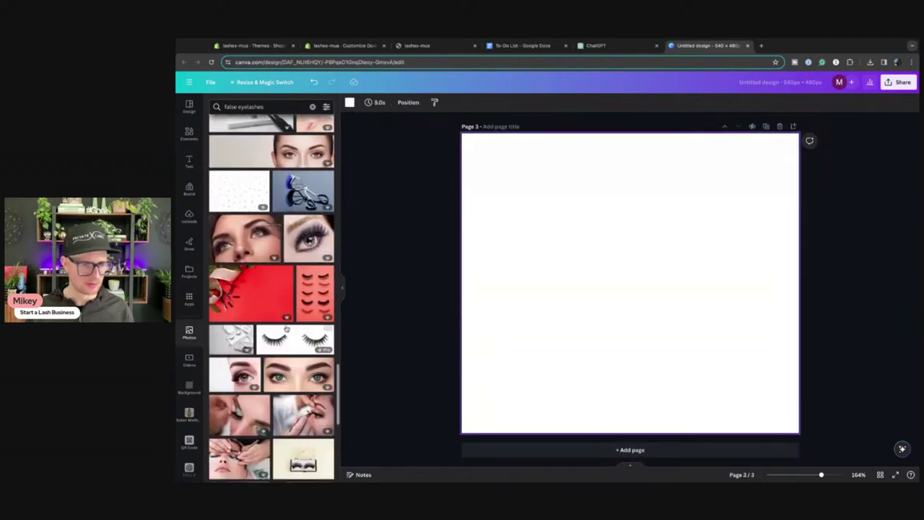
pyautogui.scroll(-2, 285, 329)
pyautogui.scroll(4, 286, 269)
pyautogui.scroll(-5, 300, 307)
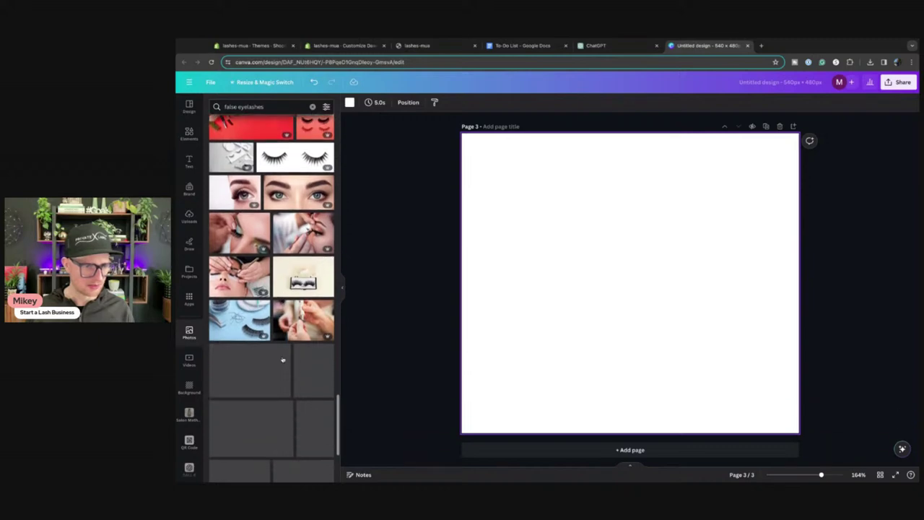
pyautogui.scroll(-2, 282, 359)
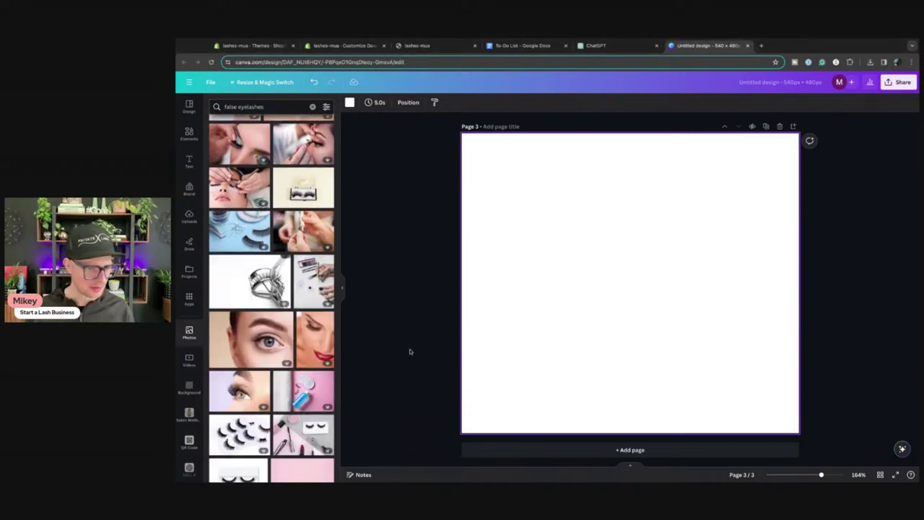
pyautogui.scroll(-4, 264, 367)
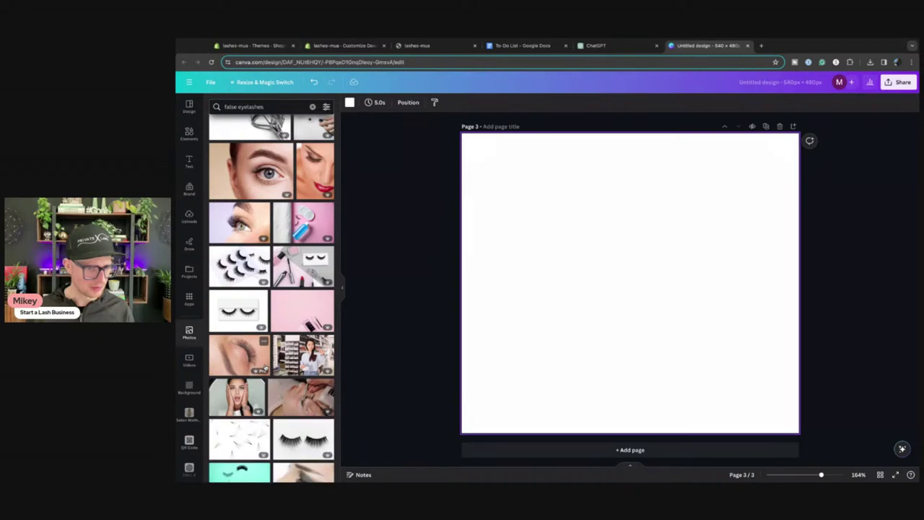
pyautogui.scroll(-5, 266, 368)
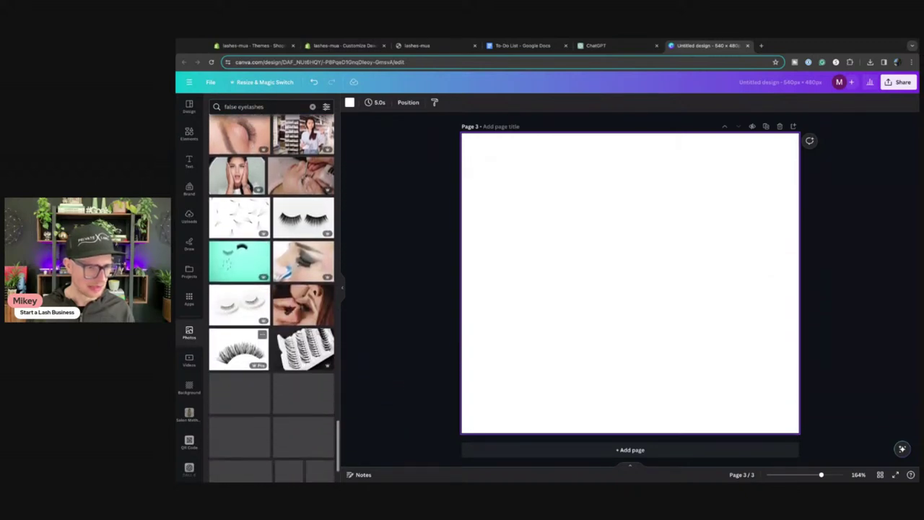
pyautogui.scroll(-3, 272, 296)
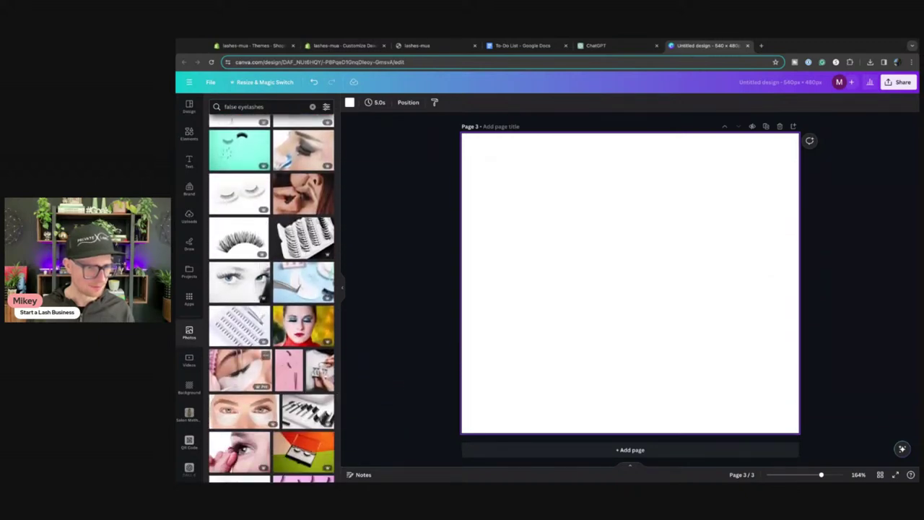
pyautogui.scroll(-5, 267, 303)
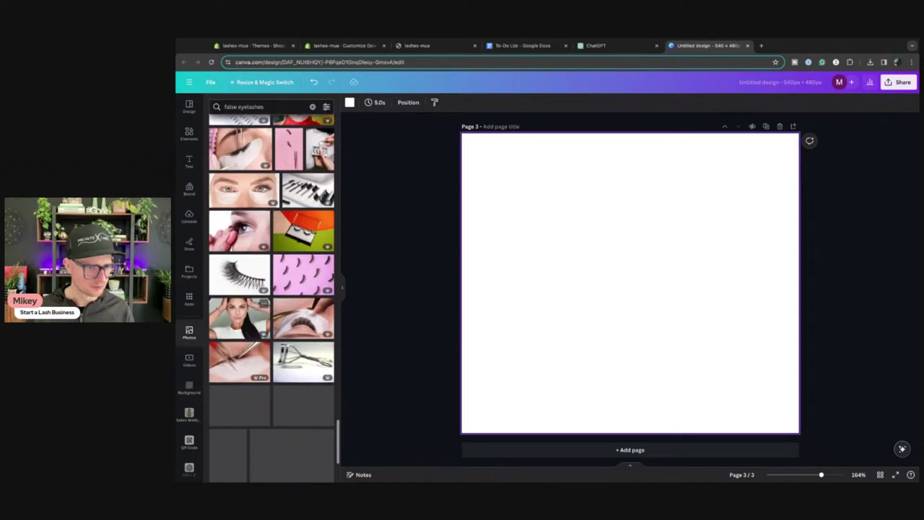
pyautogui.click(238, 318)
pyautogui.press('Delete')
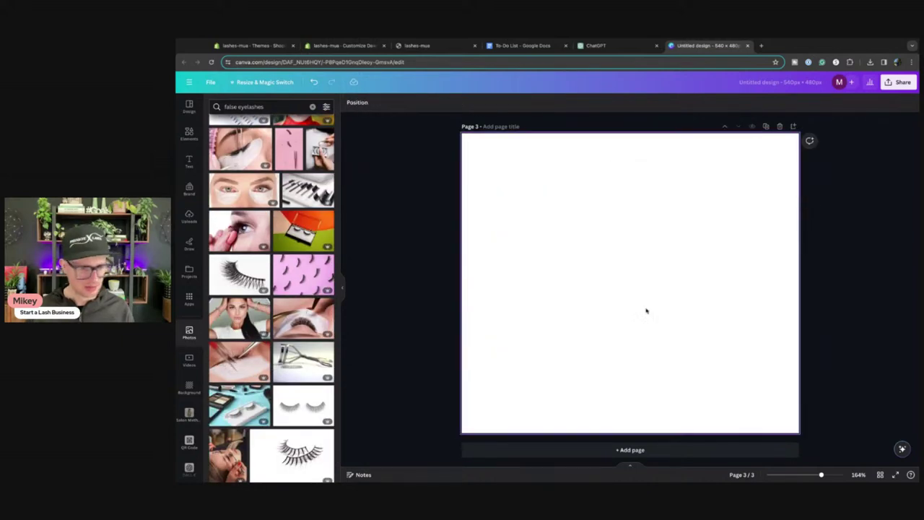
# Fill page 3 with the photo of a false lash being applied to a green-shadowed eye, enlarged and positioned around that eye
pyautogui.scroll(-2, 283, 380)
pyautogui.scroll(-4, 282, 381)
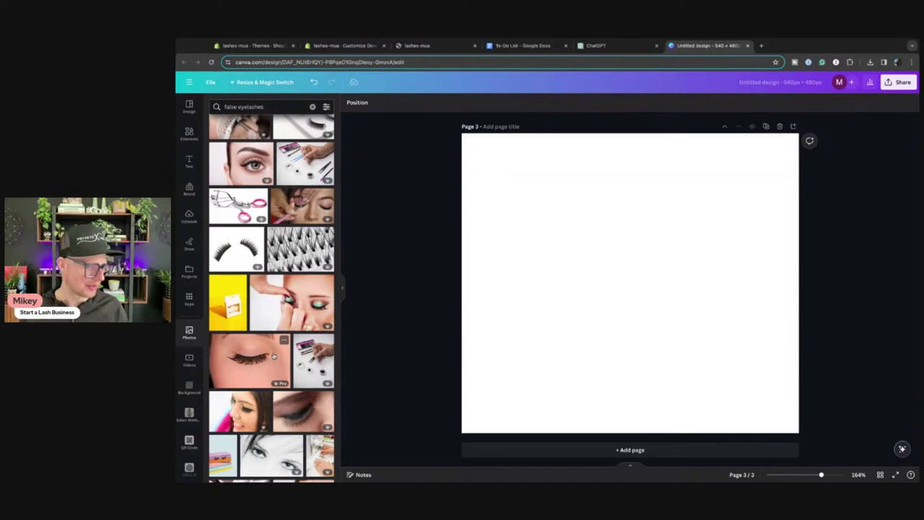
pyautogui.click(299, 303)
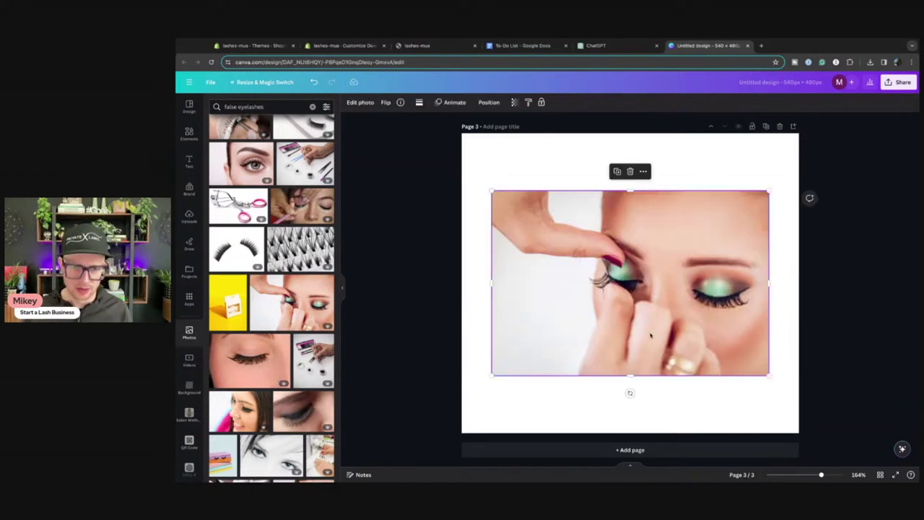
pyautogui.moveTo(621, 328); pyautogui.dragTo(661, 393)
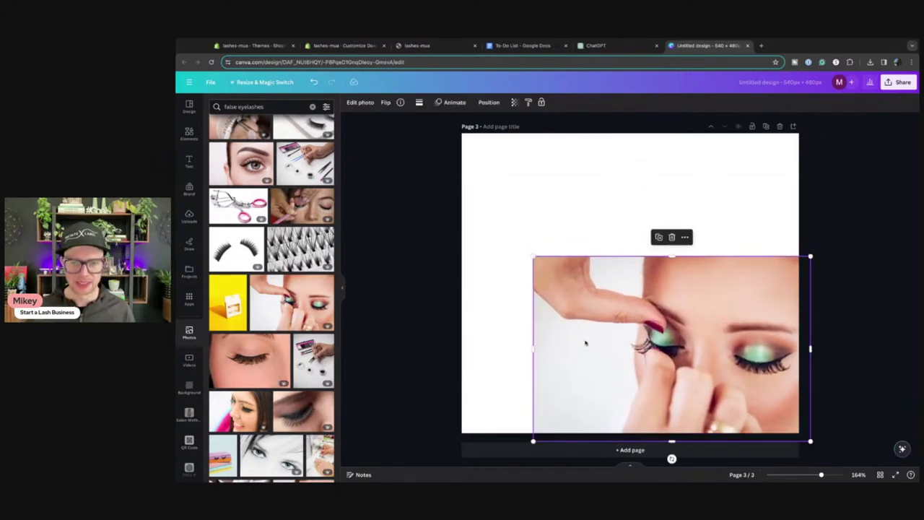
pyautogui.moveTo(533, 256); pyautogui.dragTo(376, 150)
pyautogui.moveTo(527, 217); pyautogui.dragTo(610, 285)
pyautogui.moveTo(457, 217); pyautogui.dragTo(255, 91)
pyautogui.moveTo(573, 416); pyautogui.dragTo(614, 385)
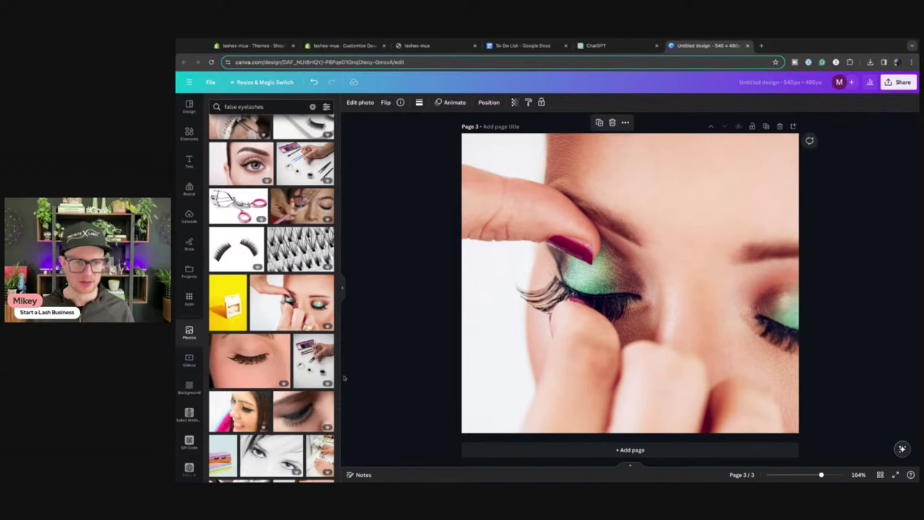
# Compare the images on the three pages and delete the pastel-striped eyelashes photo from page 1
pyautogui.scroll(10, 412, 388)
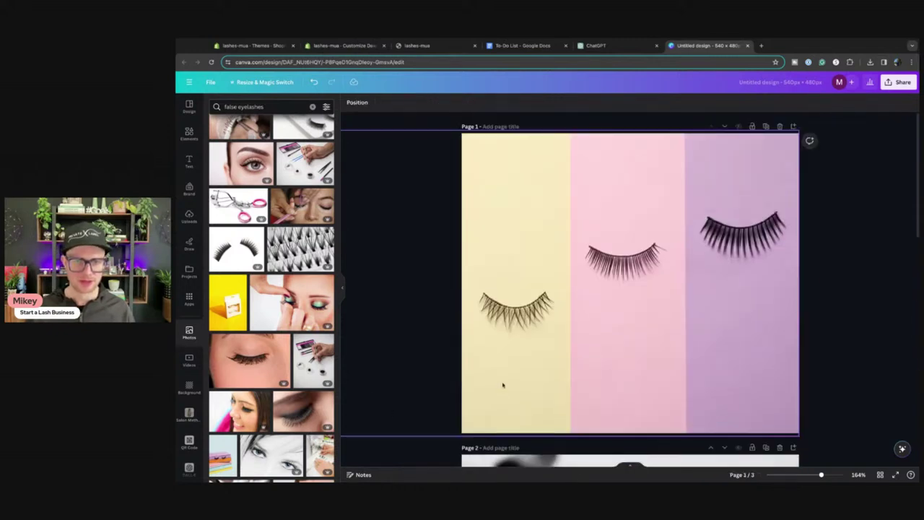
pyautogui.scroll(-9, 563, 354)
pyautogui.scroll(5, 558, 369)
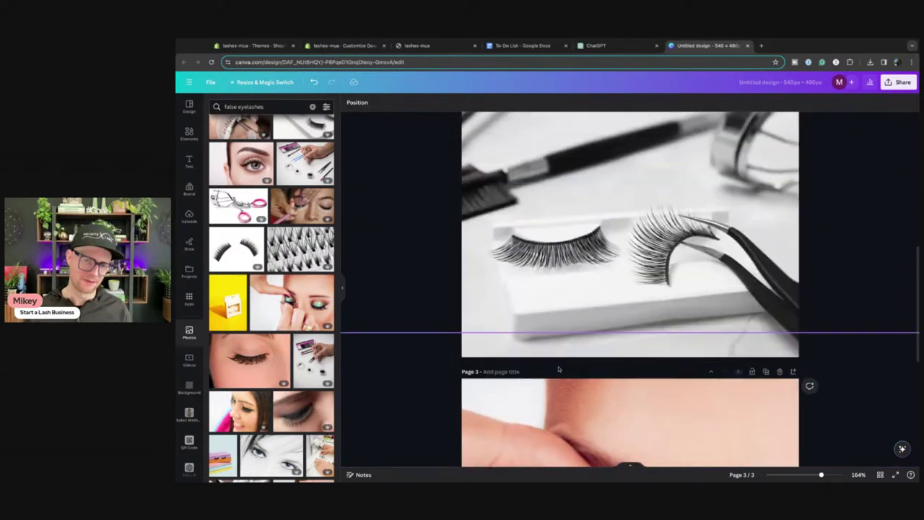
pyautogui.scroll(-5, 558, 368)
pyautogui.scroll(7, 558, 369)
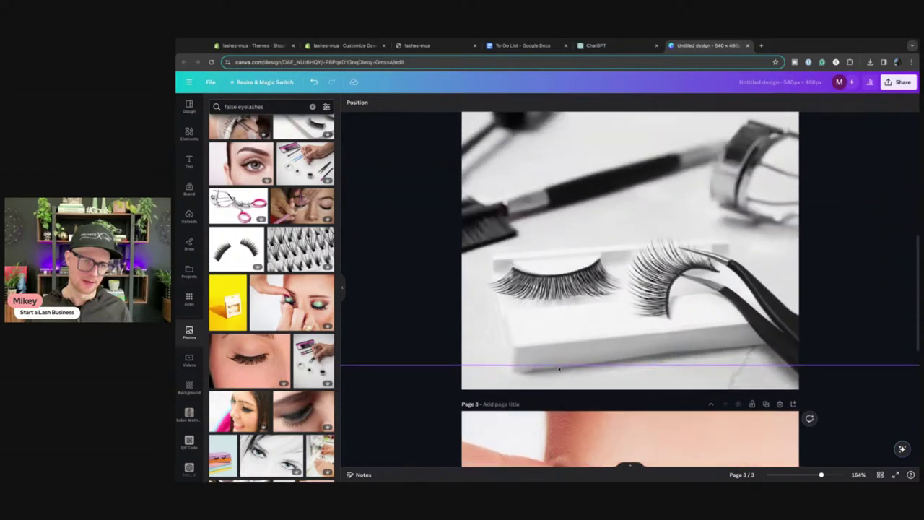
pyautogui.scroll(3, 630, 289)
pyautogui.click(630, 281)
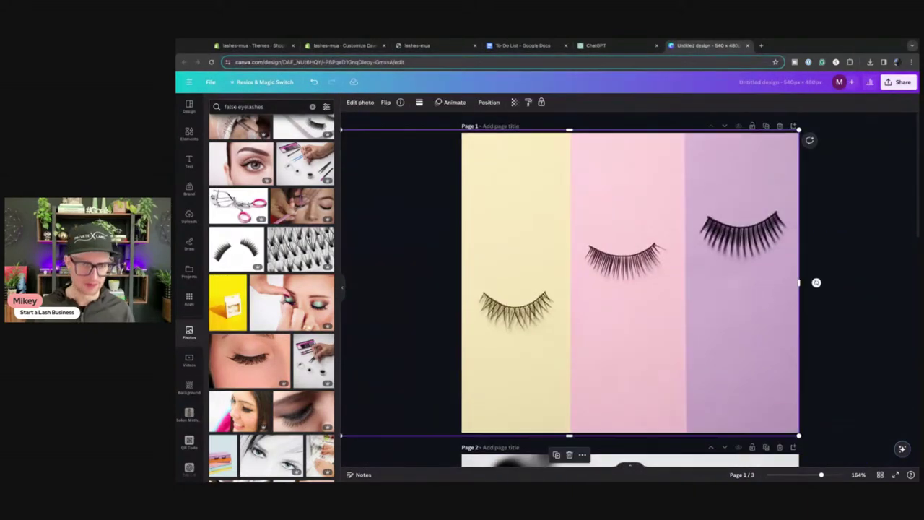
pyautogui.press('Delete')
# Browse the false eyelashes photos for a new page 1 image
pyautogui.scroll(-5, 272, 298)
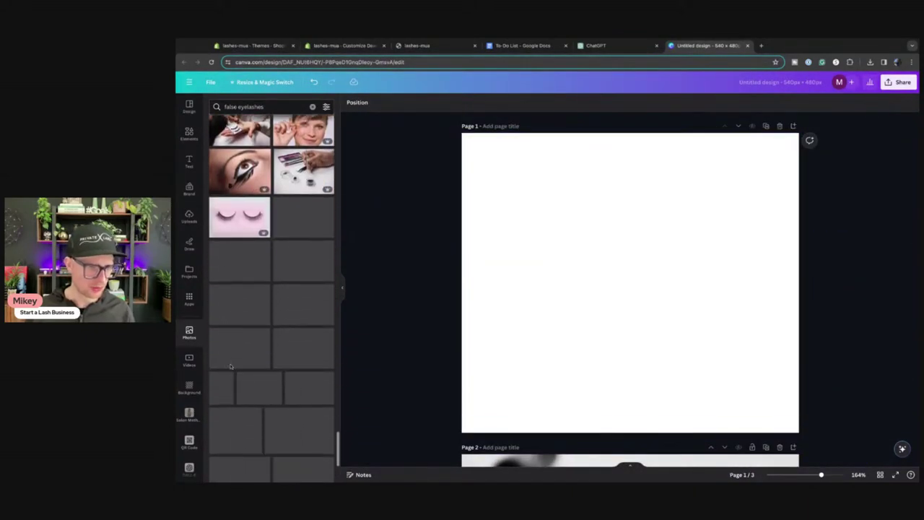
pyautogui.scroll(-2, 234, 379)
pyautogui.scroll(3, 233, 379)
pyautogui.scroll(-3, 233, 379)
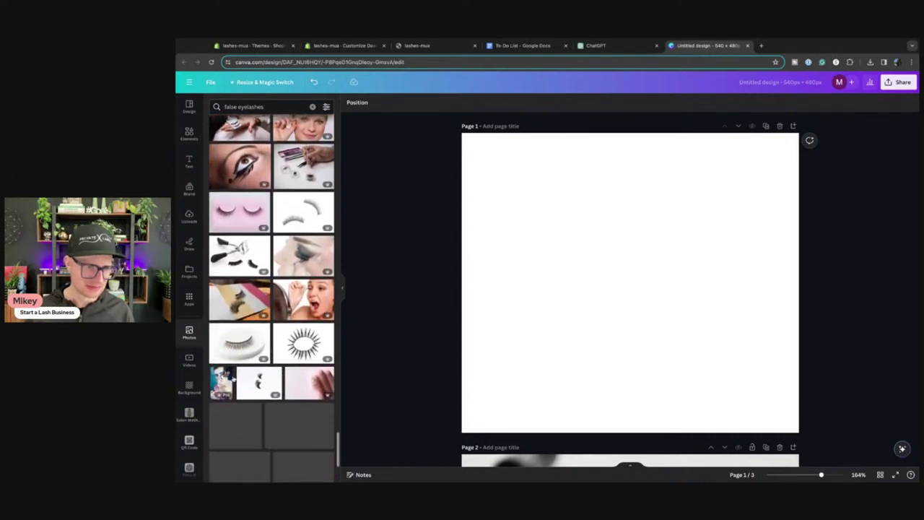
pyautogui.scroll(-3, 271, 298)
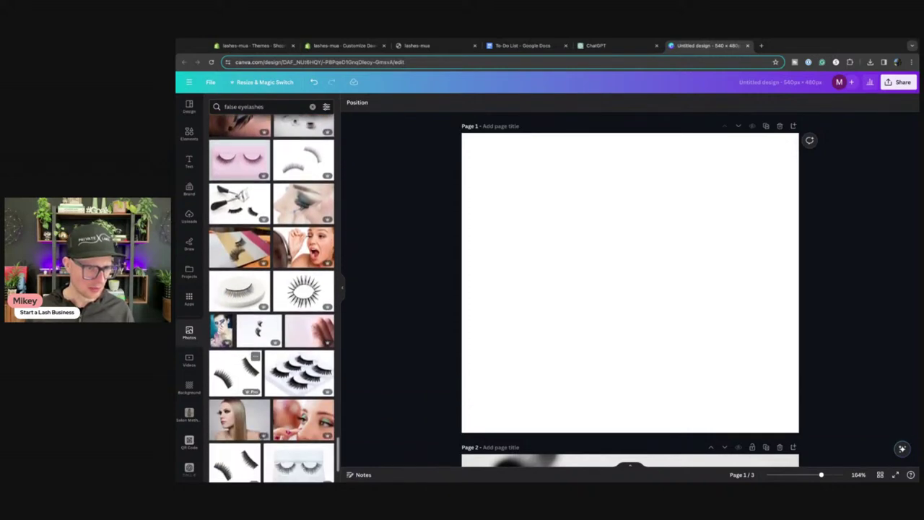
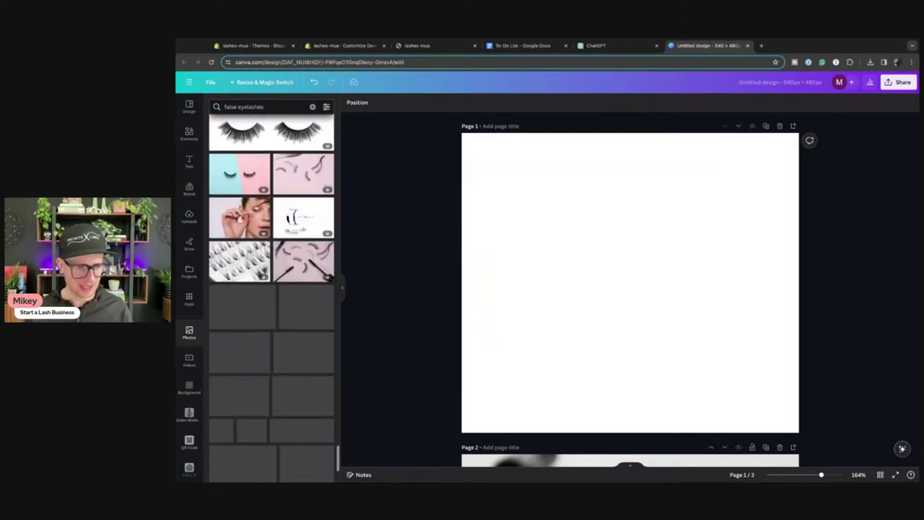
pyautogui.scroll(-5, 272, 296)
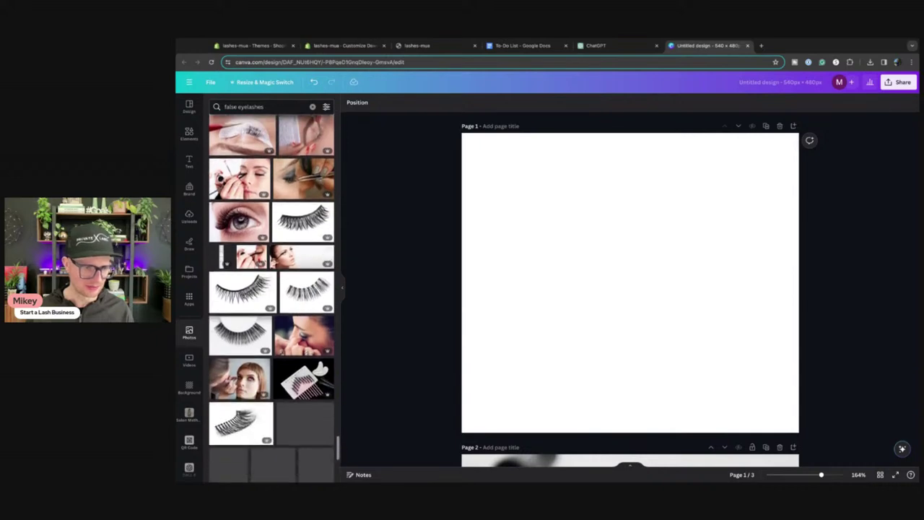
pyautogui.scroll(-2, 271, 296)
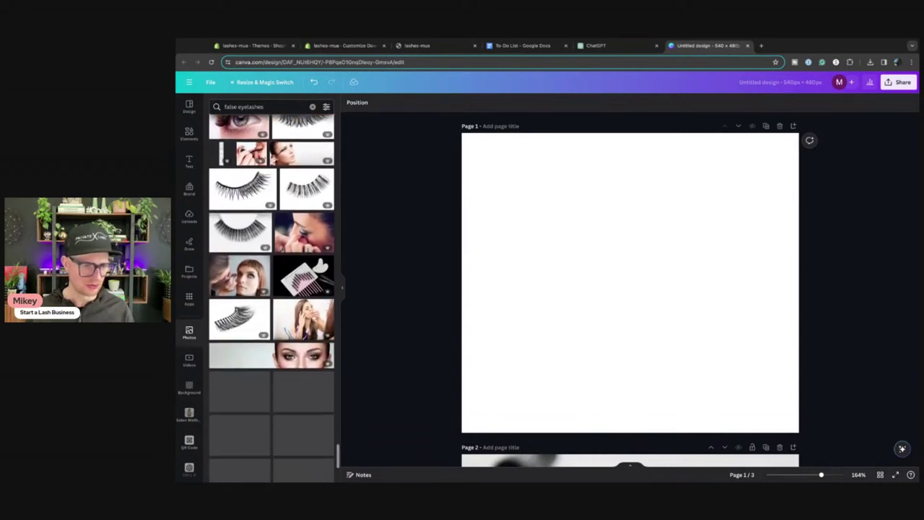
pyautogui.scroll(-8, 272, 299)
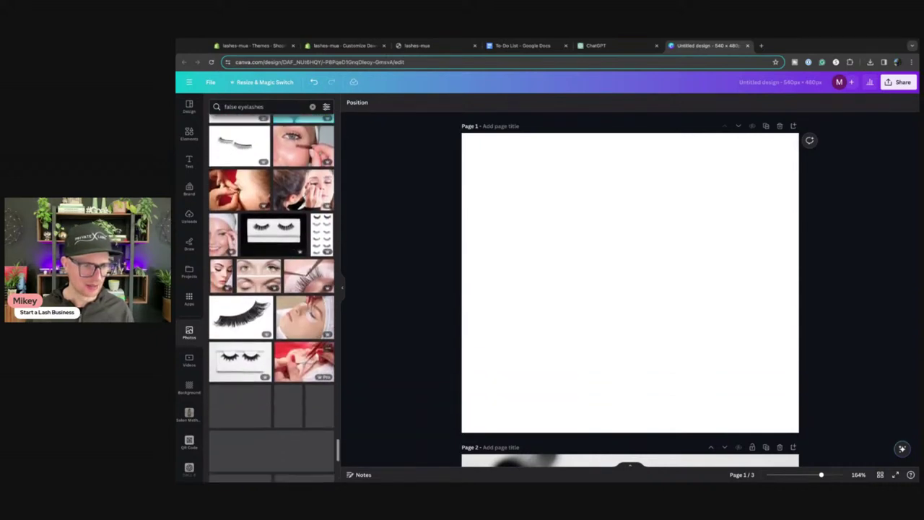
pyautogui.scroll(-5, 271, 299)
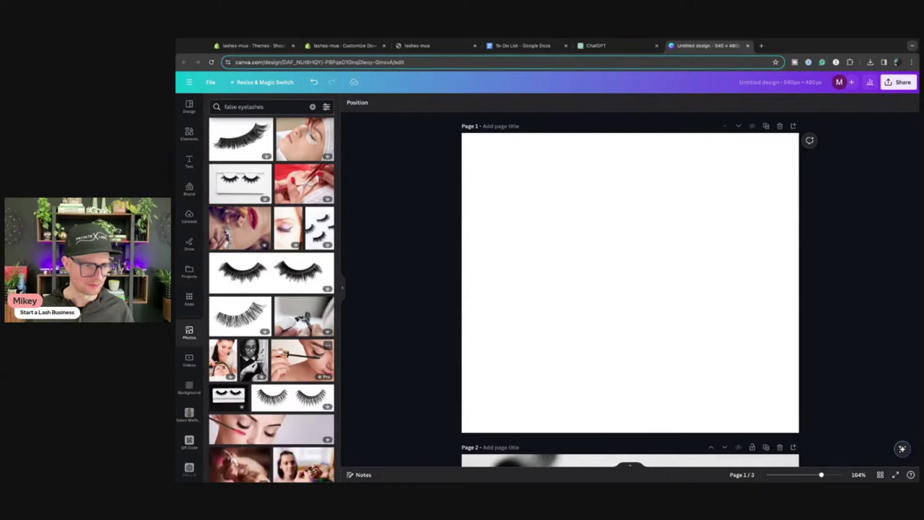
pyautogui.scroll(-4, 231, 396)
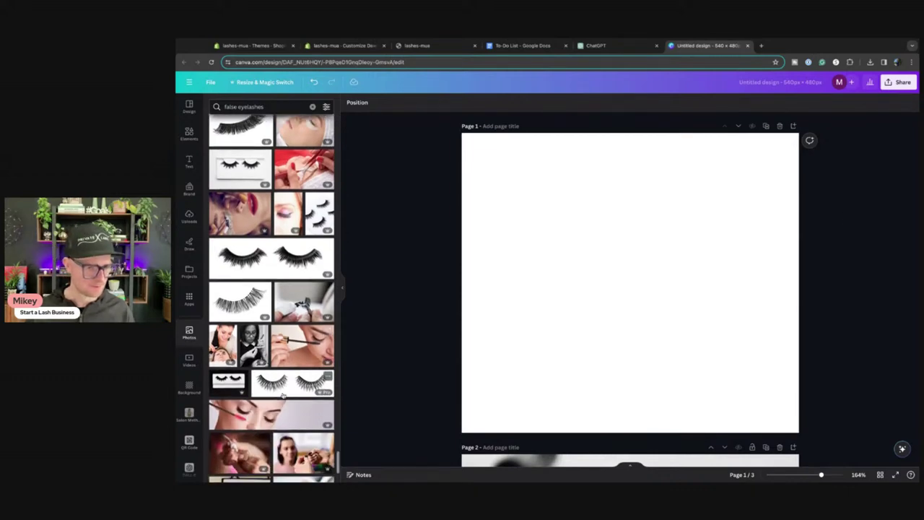
# Add the photo of hands putting glue on a false lash to page 1, and enlarge and position it to fill the page
pyautogui.click(240, 338)
pyautogui.moveTo(629, 283); pyautogui.dragTo(686, 350)
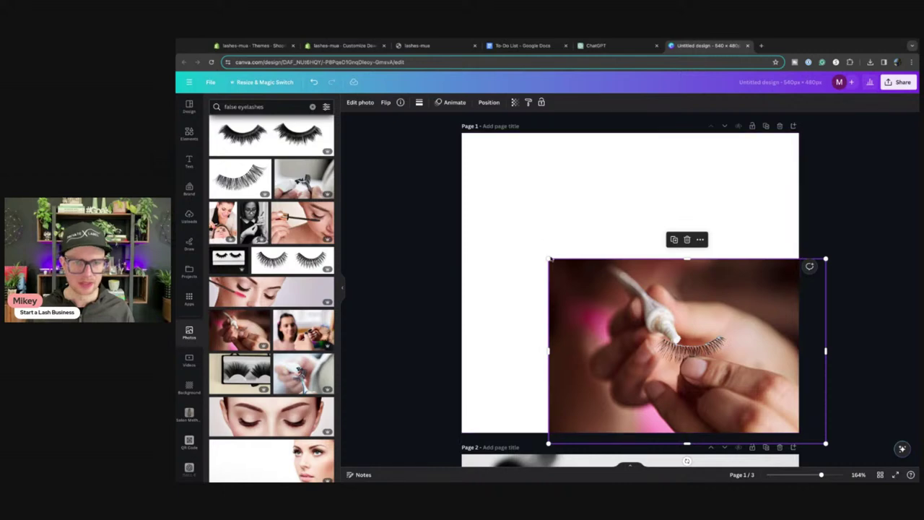
pyautogui.moveTo(549, 257); pyautogui.dragTo(376, 130)
pyautogui.moveTo(521, 233); pyautogui.dragTo(504, 245)
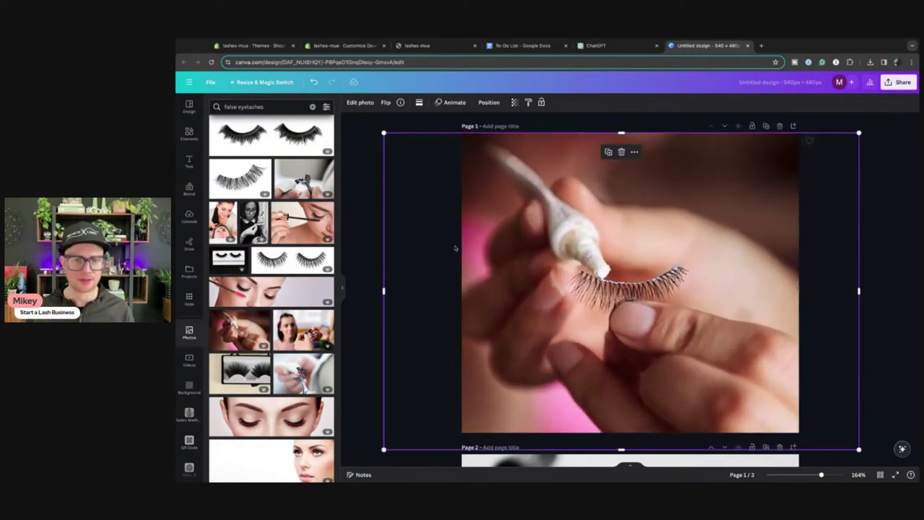
pyautogui.click(374, 237)
# Compare the images on pages 1 and 2 and delete the black-and-white lash tools photo from page 2
pyautogui.scroll(-10, 740, 273)
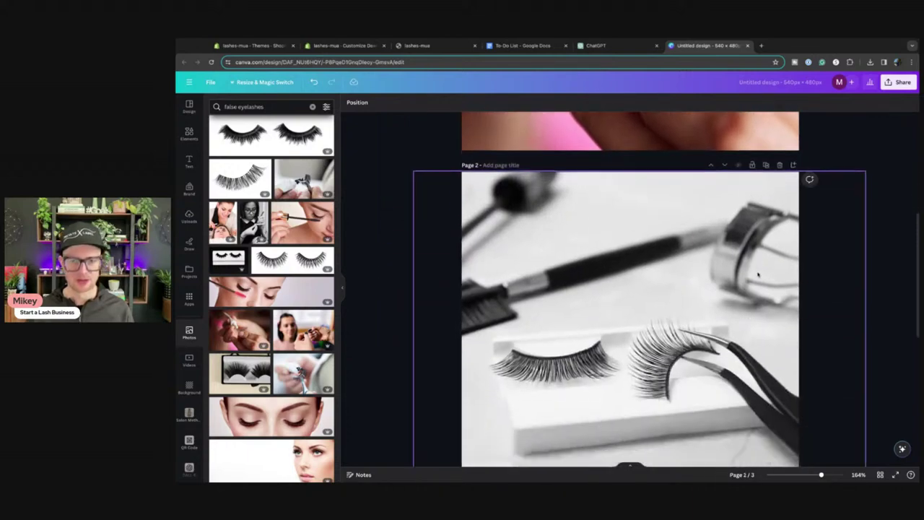
pyautogui.scroll(10, 740, 273)
pyautogui.scroll(-5, 656, 278)
pyautogui.click(656, 280)
pyautogui.press('Delete')
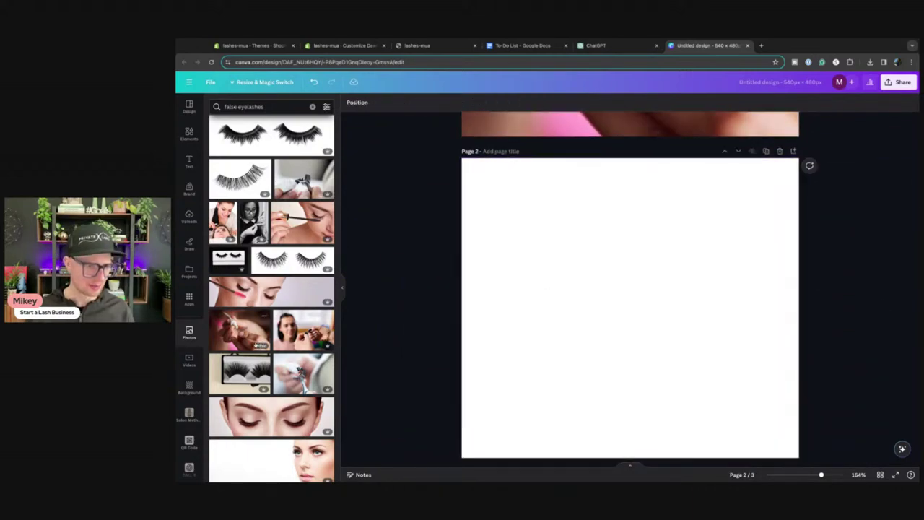
# Browse further through the false eyelashes photos for a replacement image for page 2
pyautogui.scroll(-5, 270, 325)
pyautogui.scroll(5, 271, 324)
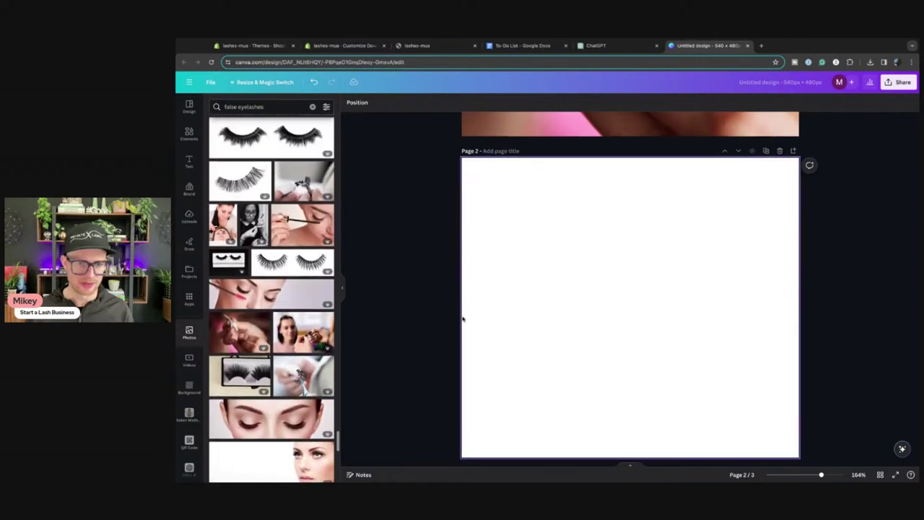
pyautogui.scroll(4, 463, 318)
pyautogui.scroll(-4, 412, 326)
pyautogui.scroll(-5, 287, 347)
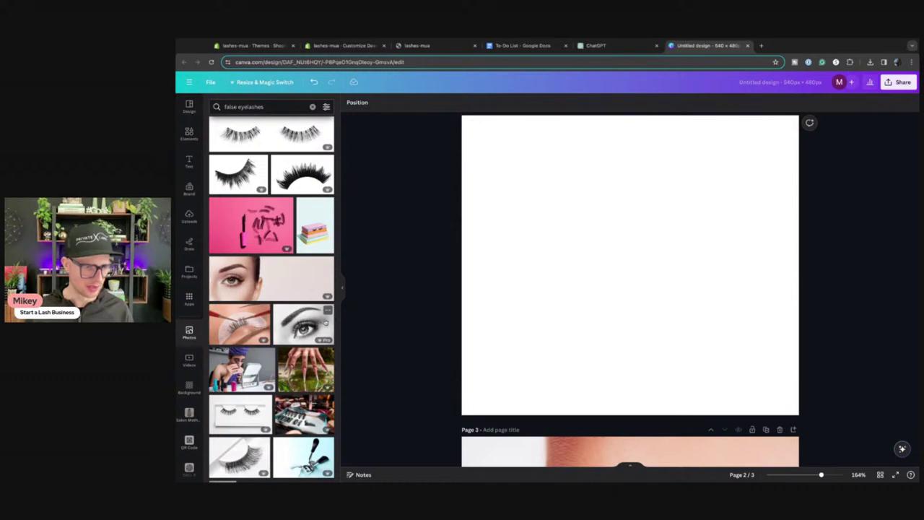
pyautogui.scroll(-5, 318, 324)
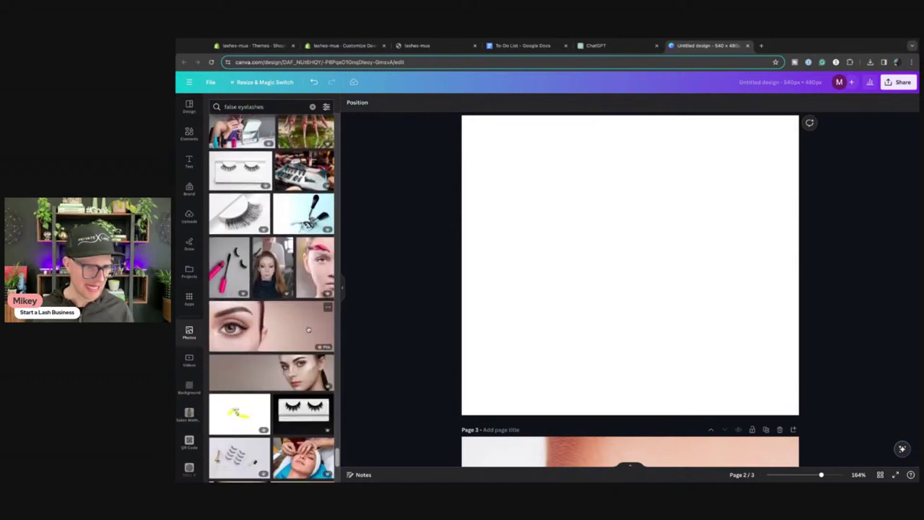
pyautogui.scroll(-5, 308, 329)
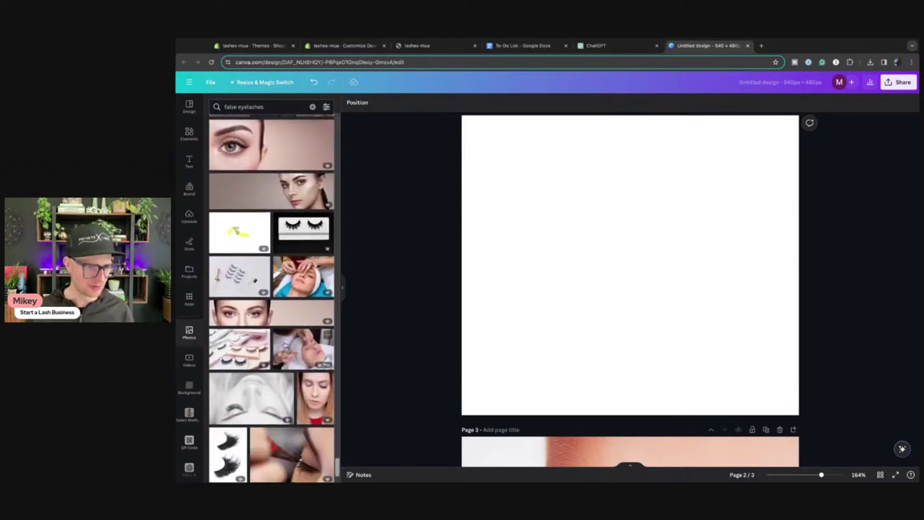
pyautogui.scroll(-3, 303, 346)
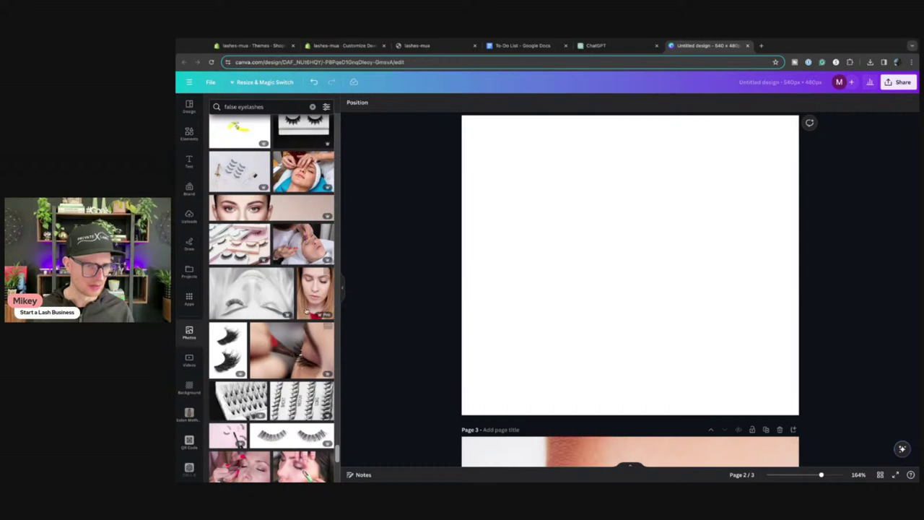
# Try out the long-haired woman's photo and the face close-up with pink lashes on page 2, removing each one
pyautogui.click(314, 292)
pyautogui.moveTo(545, 146); pyautogui.dragTo(581, 164)
pyautogui.press('Delete')
pyautogui.scroll(-5, 254, 295)
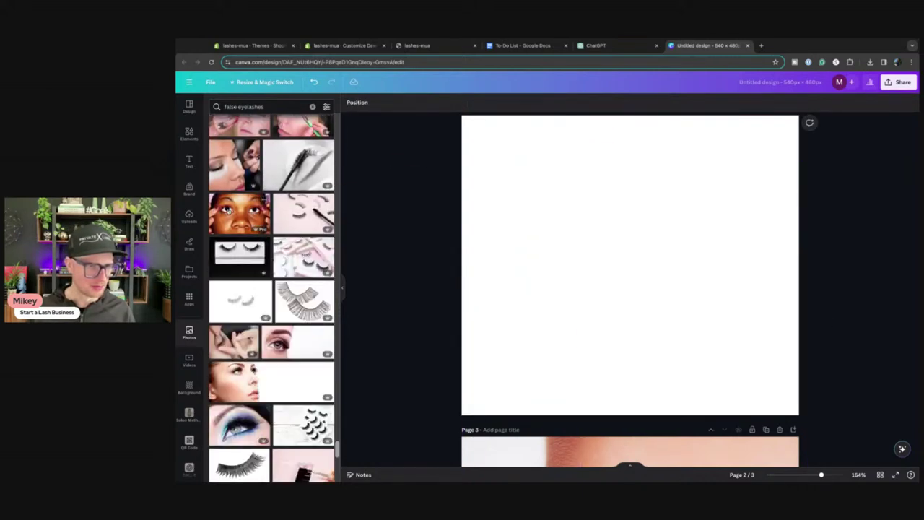
pyautogui.click(227, 209)
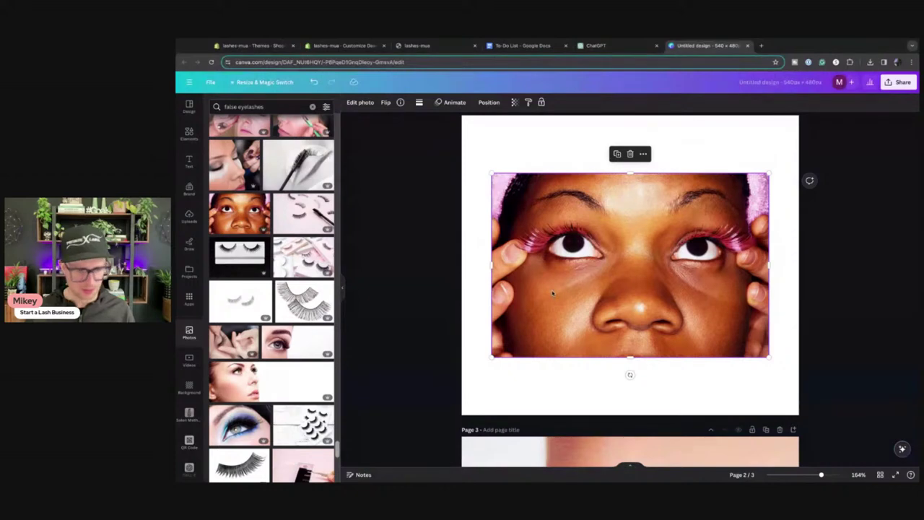
pyautogui.press('Delete')
# Try out the brown eye close-up with reddish eyeshadow on page 2, enlarged over the page, and remove it
pyautogui.scroll(-3, 264, 346)
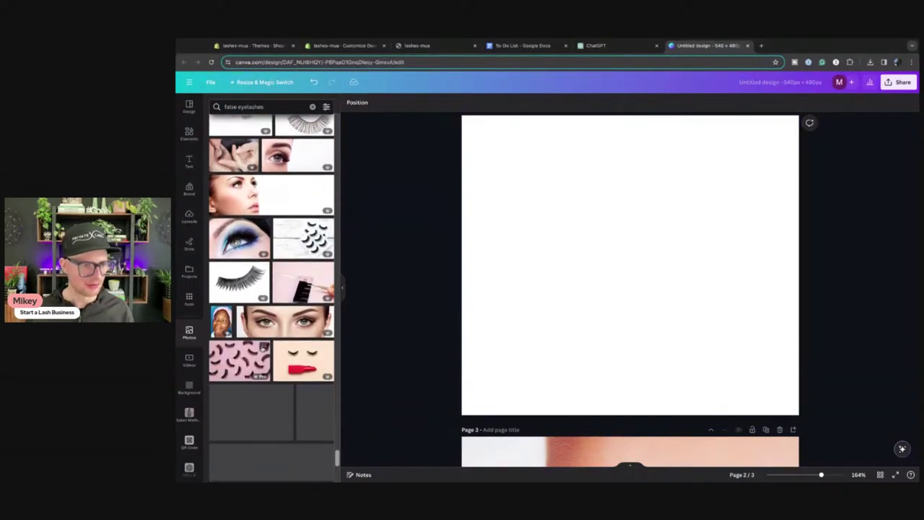
pyautogui.scroll(-3, 267, 352)
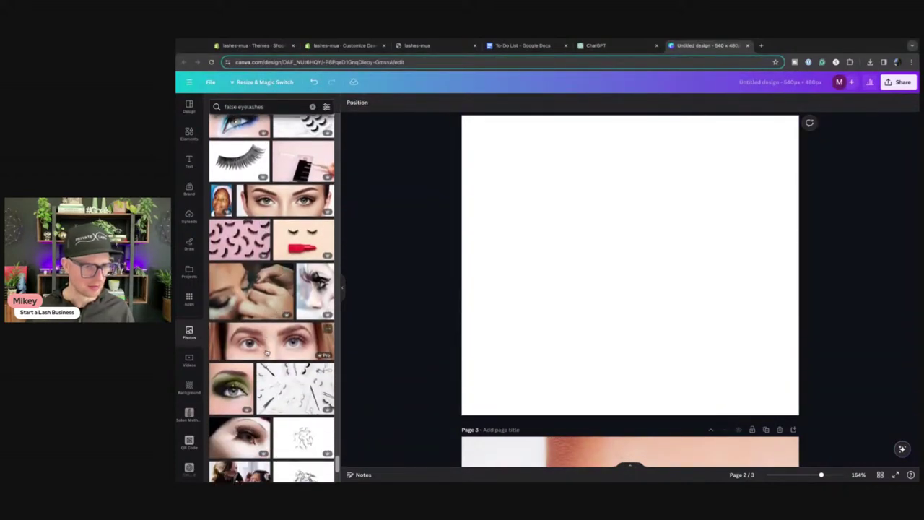
pyautogui.scroll(-3, 267, 352)
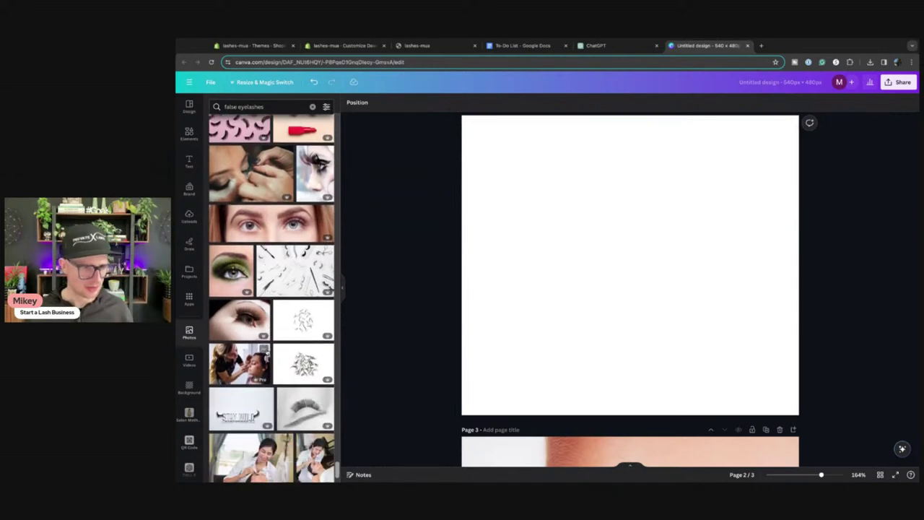
pyautogui.scroll(-5, 265, 351)
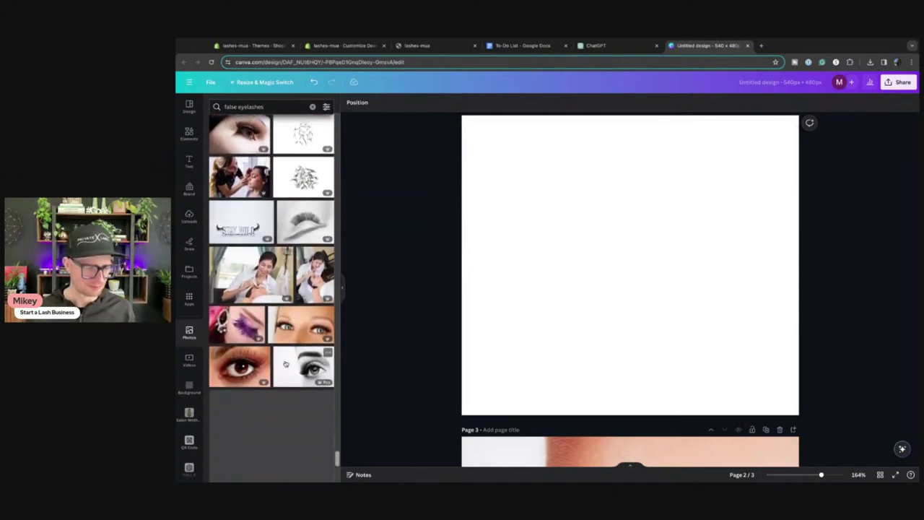
pyautogui.click(246, 364)
pyautogui.moveTo(512, 201); pyautogui.dragTo(572, 284)
pyautogui.moveTo(549, 254); pyautogui.dragTo(341, 115)
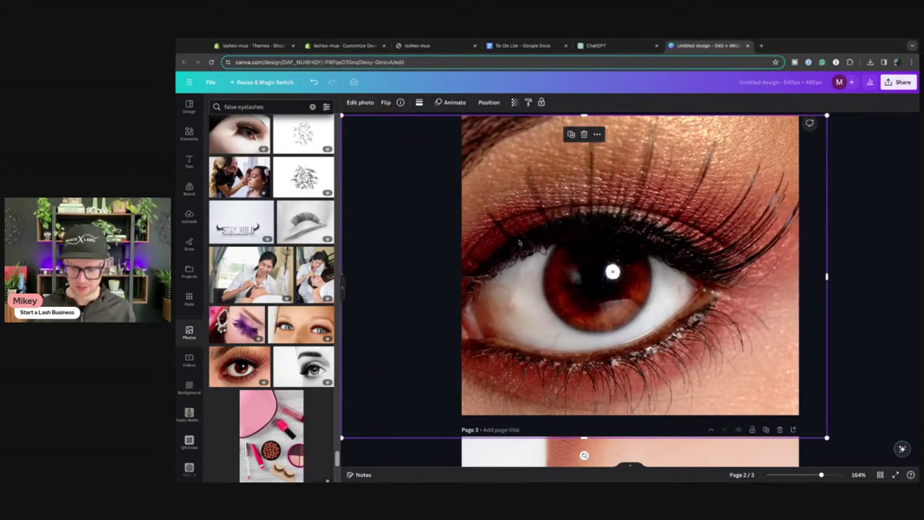
pyautogui.press('Delete')
# Fill page 2 with the close-up photo of a blue eye with long lashes, enlarged and positioned around the eye
pyautogui.scroll(-4, 260, 401)
pyautogui.scroll(-1, 260, 397)
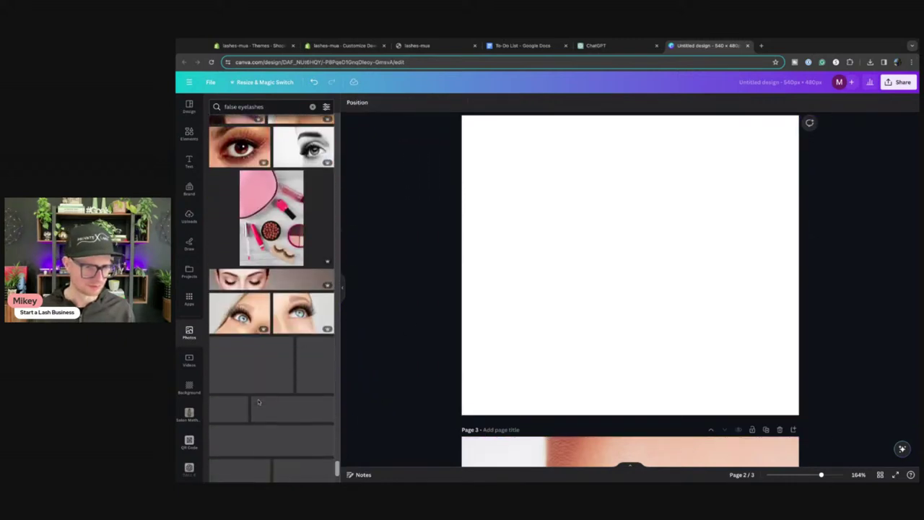
pyautogui.click(296, 317)
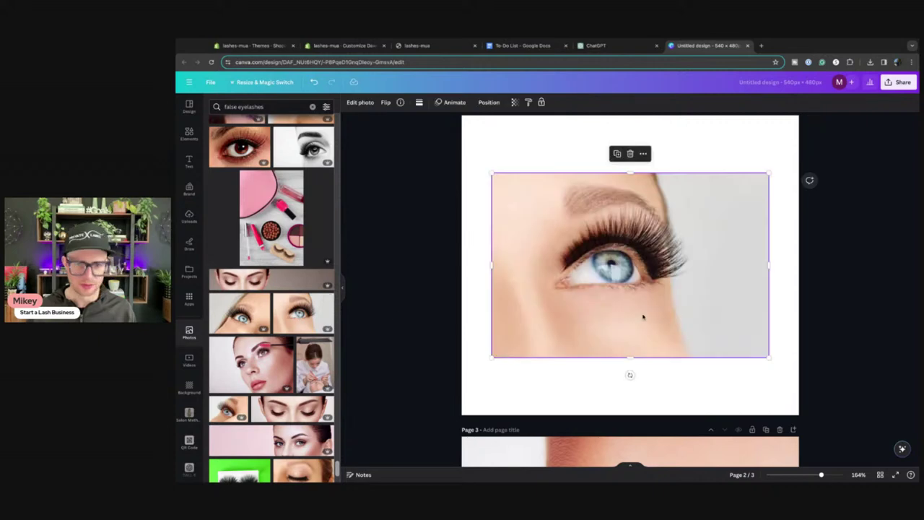
pyautogui.scroll(-4, 643, 318)
pyautogui.scroll(5, 612, 377)
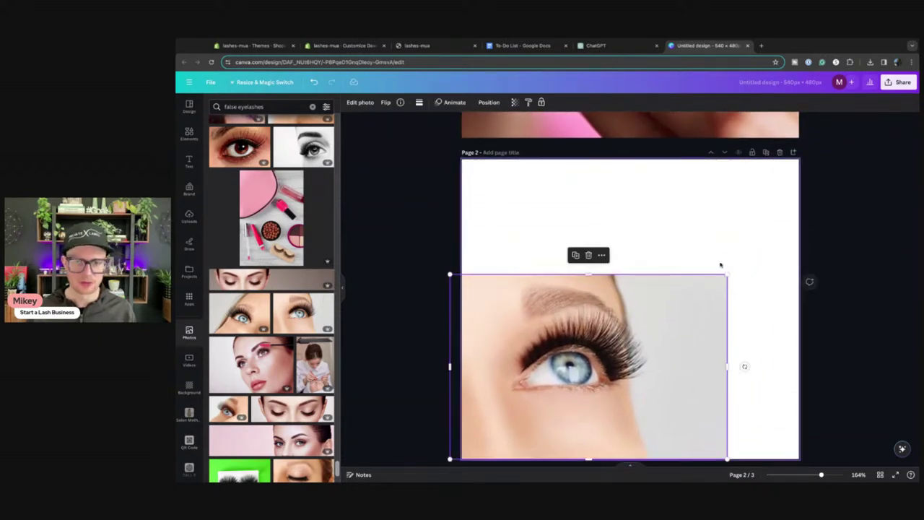
pyautogui.moveTo(727, 273); pyautogui.dragTo(903, 156)
pyautogui.moveTo(820, 237); pyautogui.dragTo(740, 309)
pyautogui.moveTo(822, 228); pyautogui.dragTo(920, 153)
pyautogui.moveTo(602, 314); pyautogui.dragTo(611, 313)
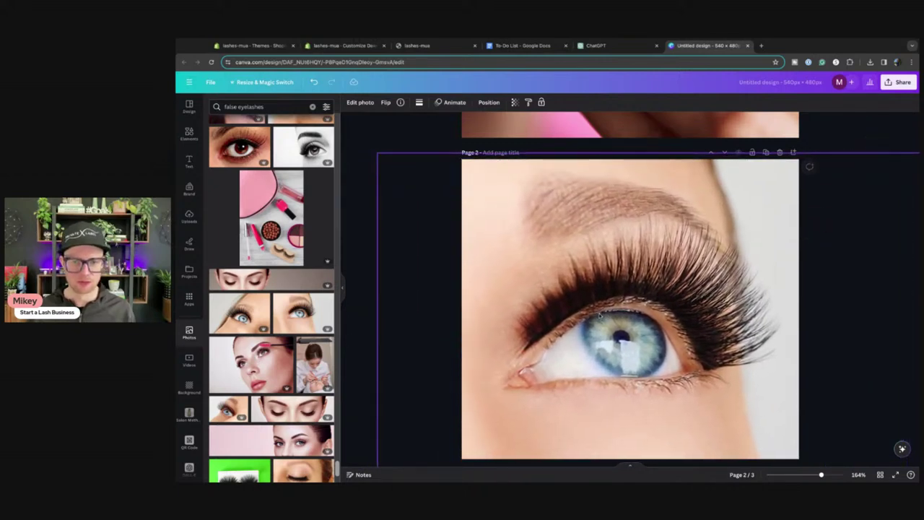
pyautogui.click(393, 146)
# Title page 1 "apply-glue-false-eyelash"
pyautogui.scroll(5, 397, 161)
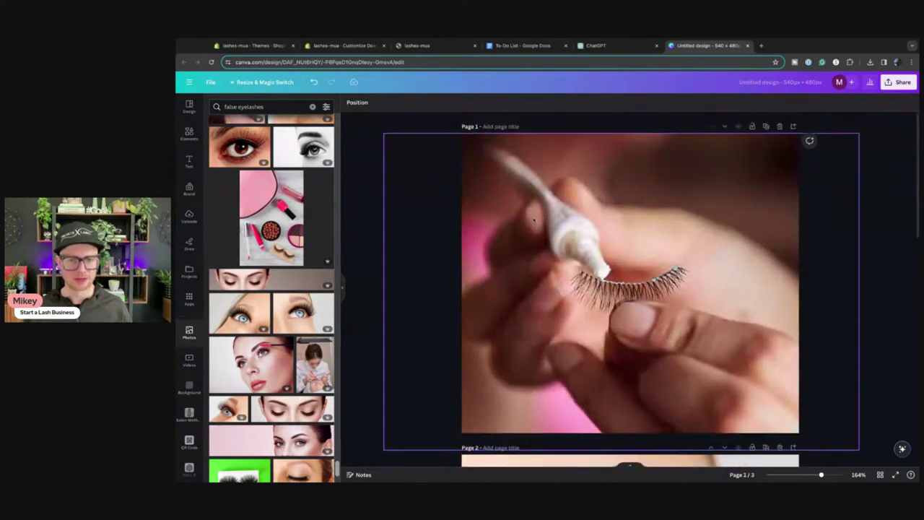
pyautogui.click(508, 127)
pyautogui.write('app')
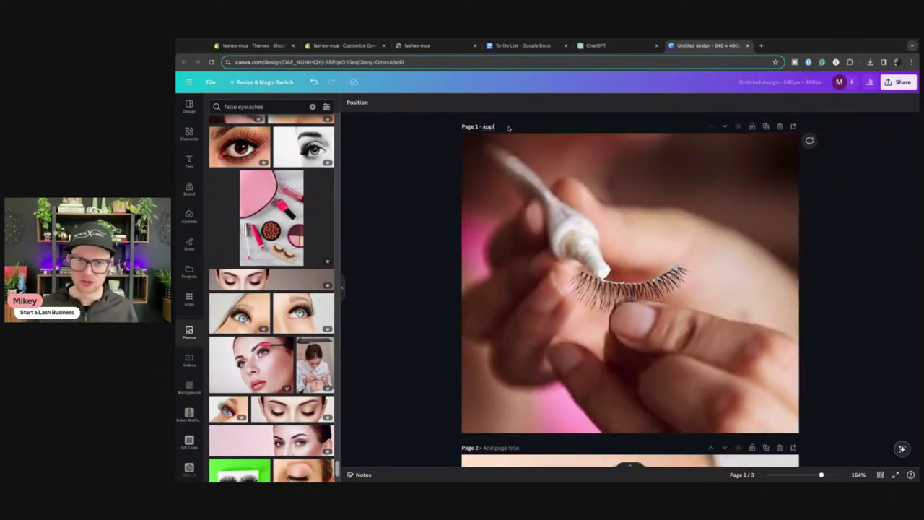
pyautogui.write('ly-fa')
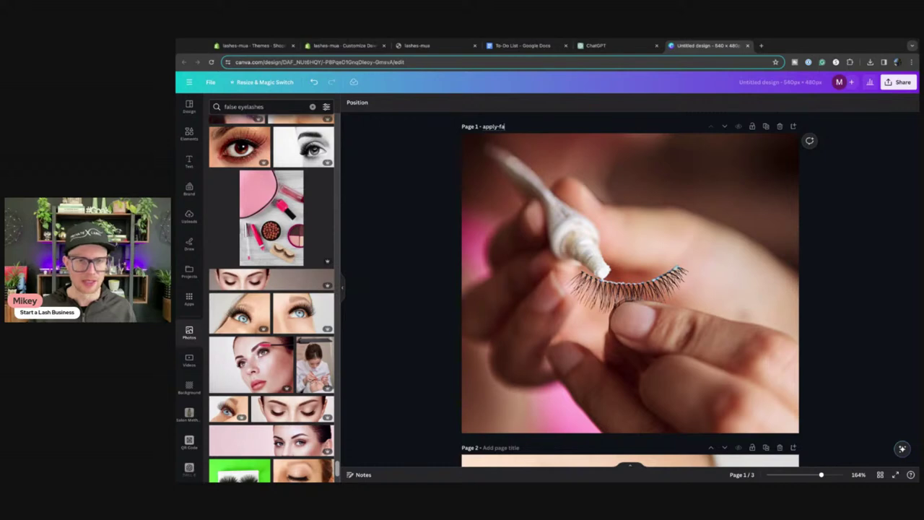
pyautogui.write('lue')
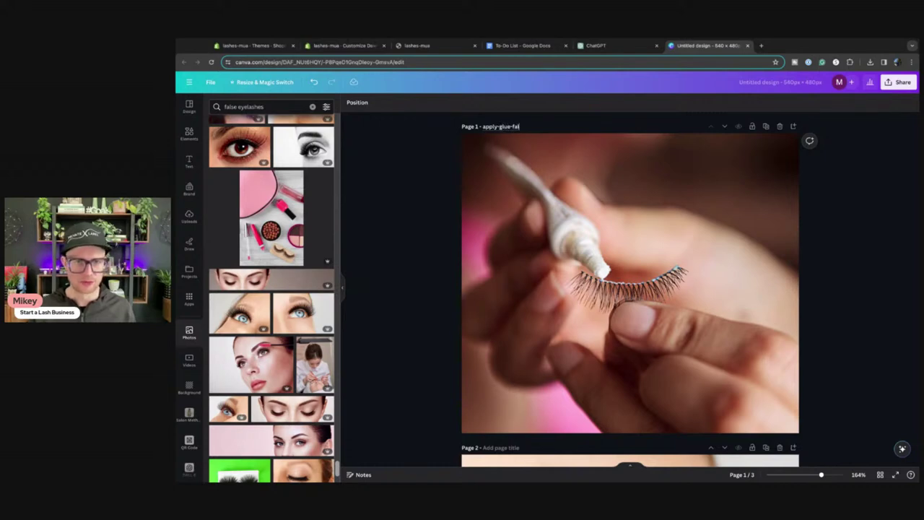
pyautogui.write('-false-eyelash')
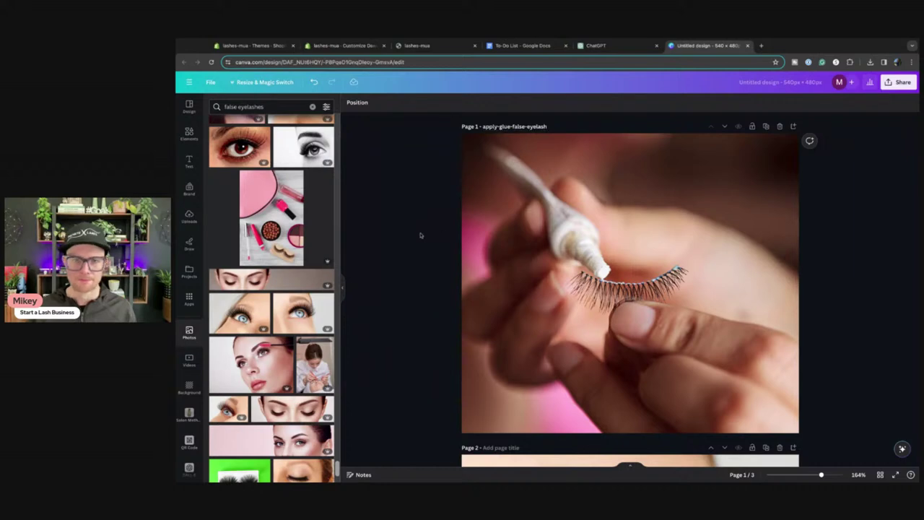
# Title page 2, the blue eye close-up, "closeup-false-eyelash"
pyautogui.scroll(-4, 426, 238)
pyautogui.click(485, 185)
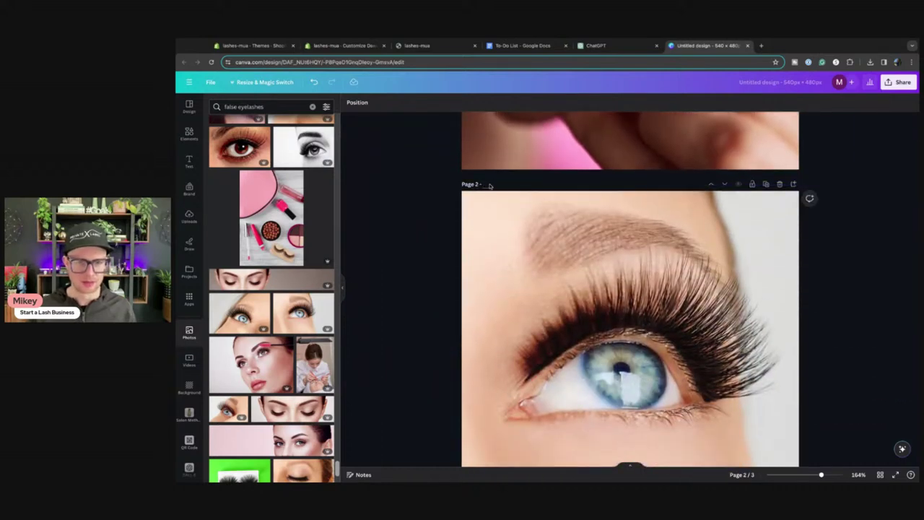
pyautogui.write('closeup')
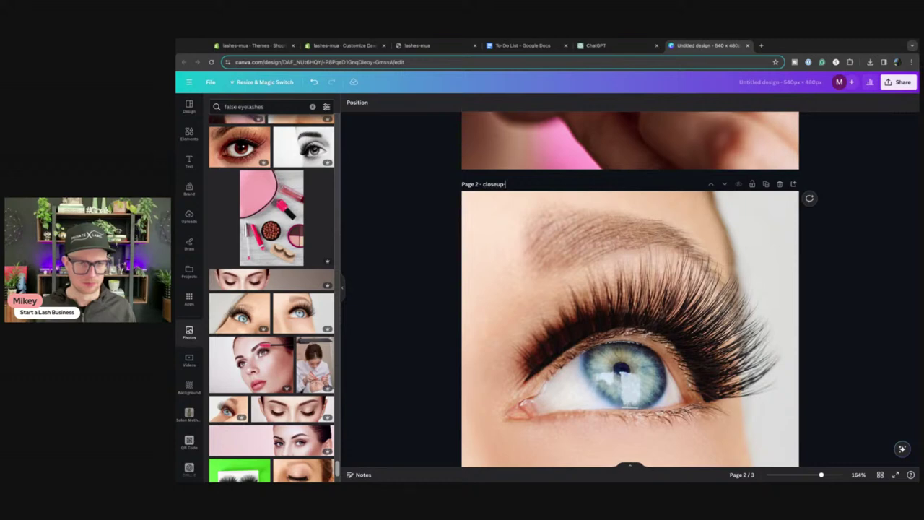
pyautogui.write('-false-eyelash')
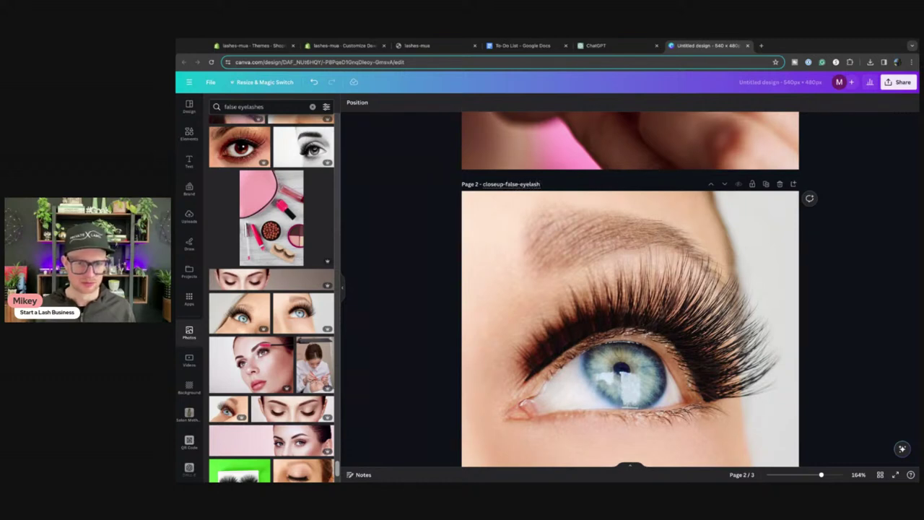
# Title page 3, the green eyeshadow photo, "applying-false-eyelash"
pyautogui.scroll(-5, 488, 258)
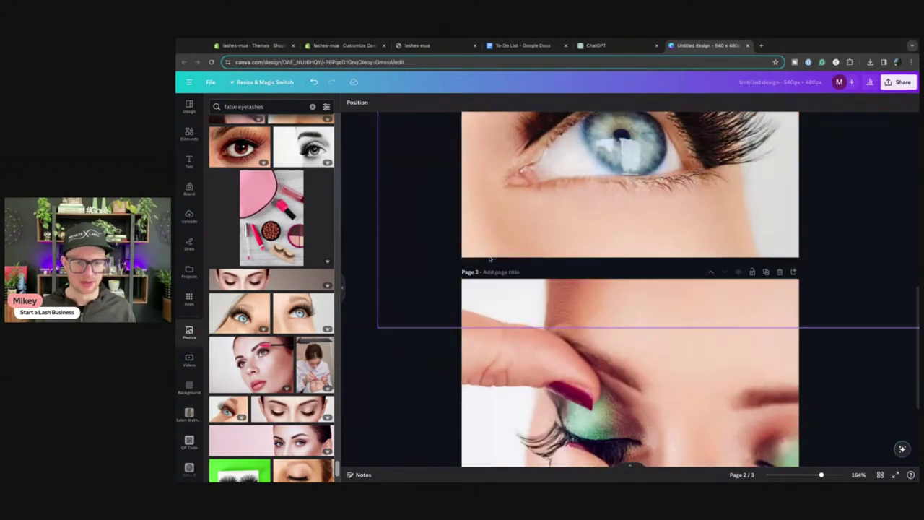
pyautogui.scroll(2, 513, 245)
pyautogui.click(509, 254)
pyautogui.write('applying-false-eyelash')
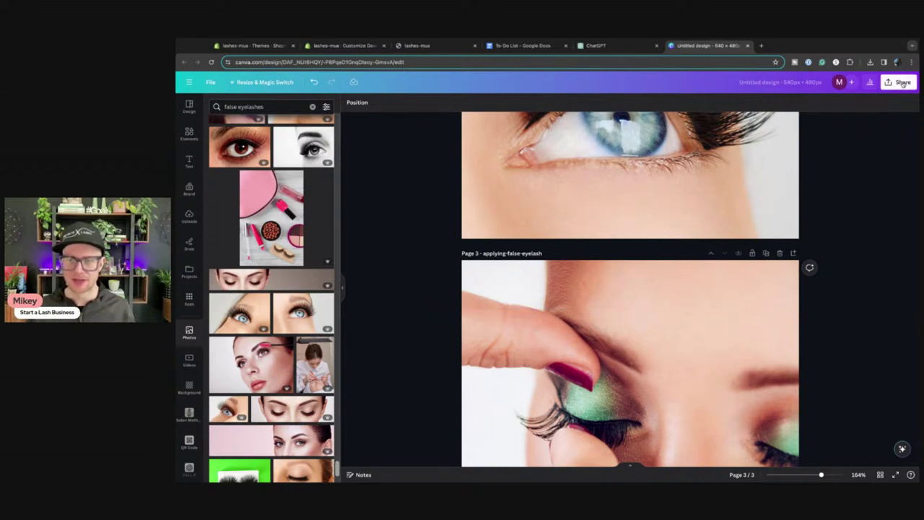
# Download all three pages as JPG at 540 x 480 px, with the quality lowered slightly for a medium file size
pyautogui.click(901, 81)
pyautogui.click(788, 272)
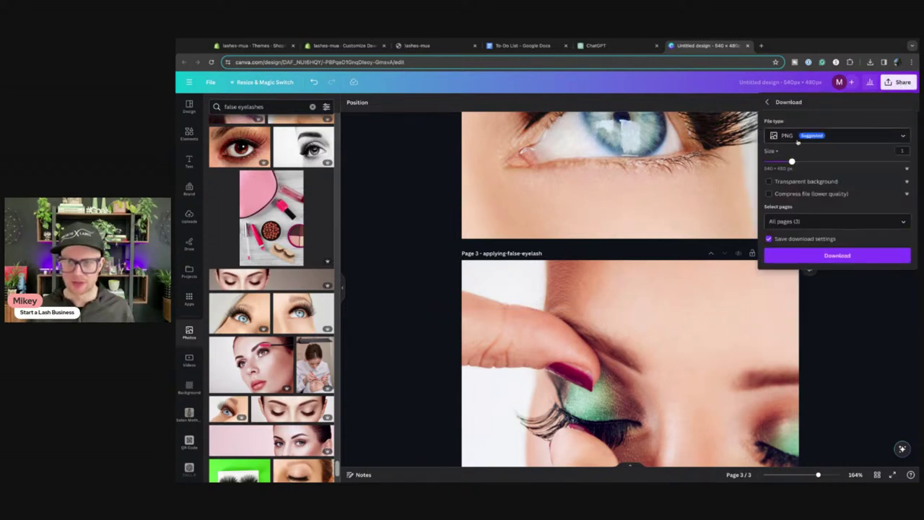
pyautogui.click(793, 137)
pyautogui.click(793, 158)
pyautogui.moveTo(880, 191); pyautogui.dragTo(871, 191)
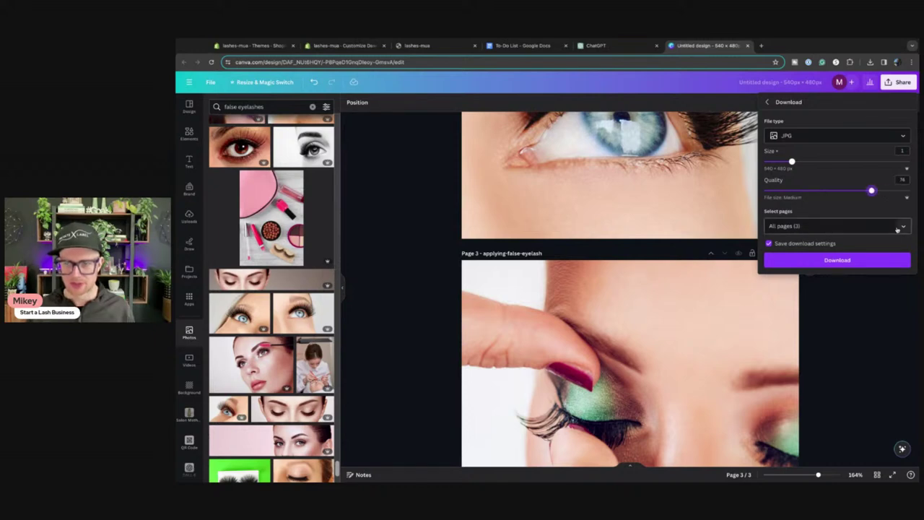
pyautogui.click(844, 261)
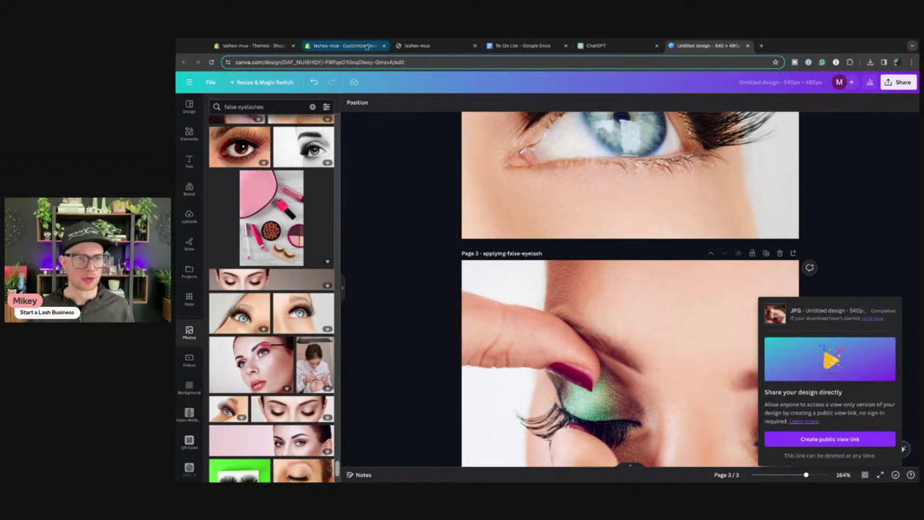
# In the Shopify theme editor, upload the apply-glue-false-eyelash image and assign it to the first Multirow row
pyautogui.click(342, 46)
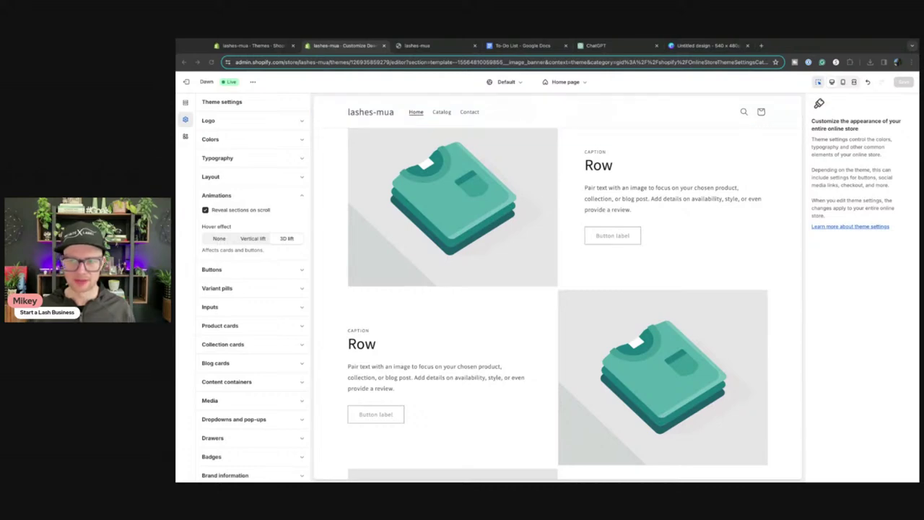
pyautogui.scroll(3, 557, 288)
pyautogui.scroll(-2, 557, 289)
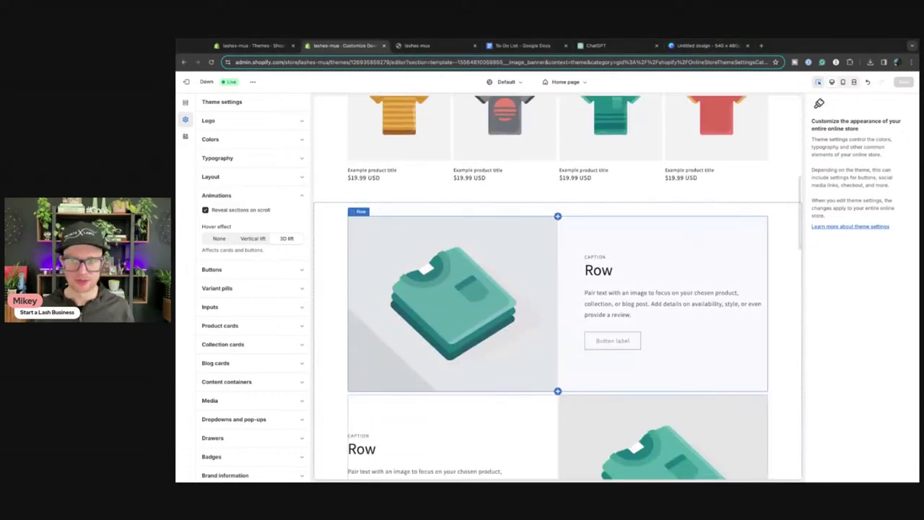
pyautogui.click(557, 303)
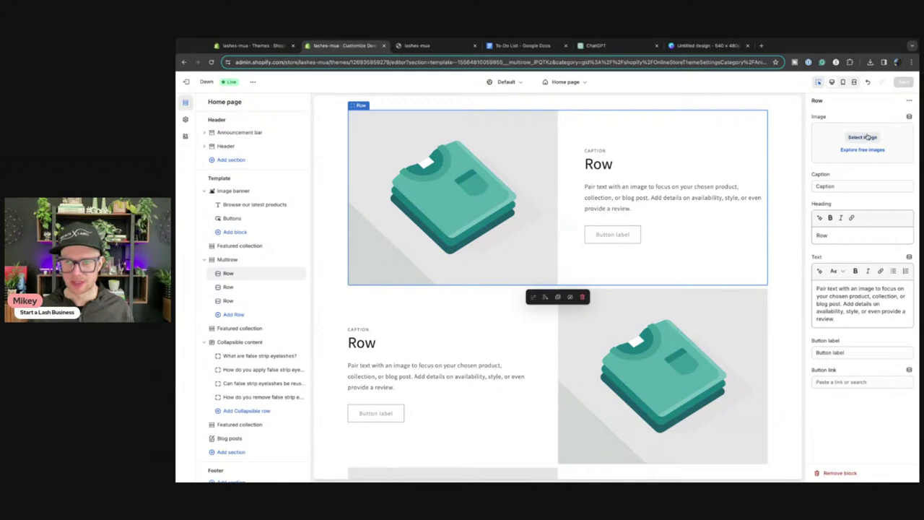
pyautogui.click(862, 138)
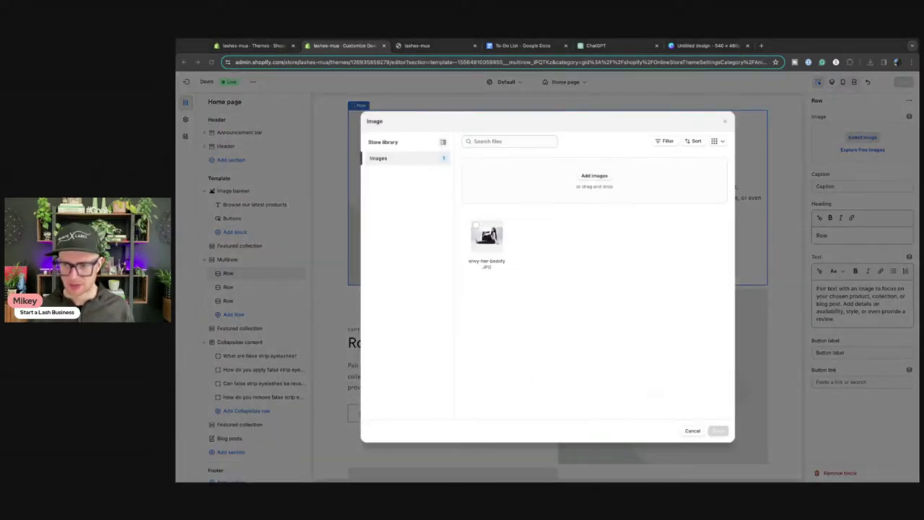
pyautogui.moveTo(570, 318); pyautogui.dragTo(587, 336)
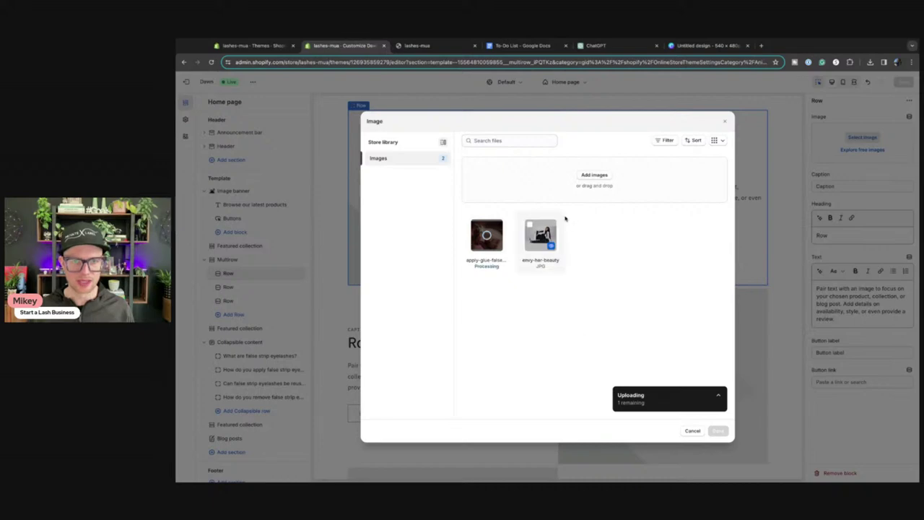
pyautogui.click(717, 430)
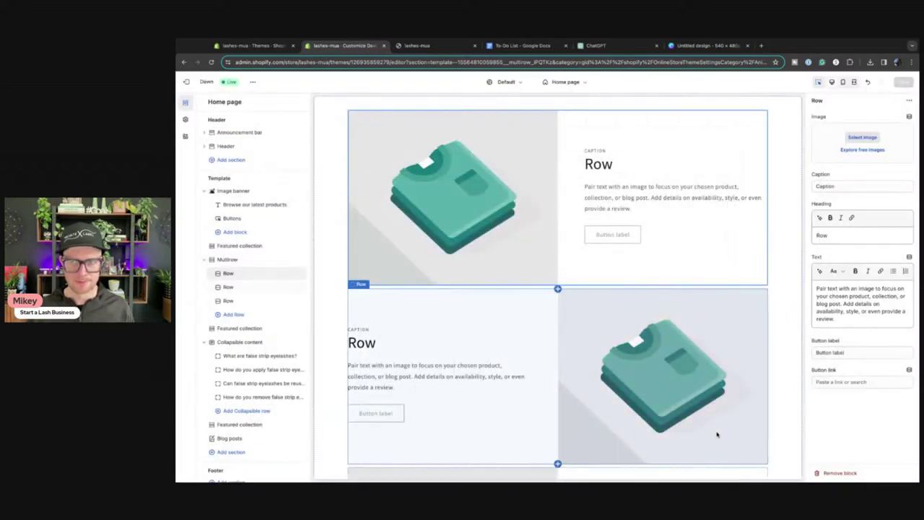
# Give the first row's image the alt text "Apply lash glue", add a focal point on it, and save
pyautogui.click(538, 335)
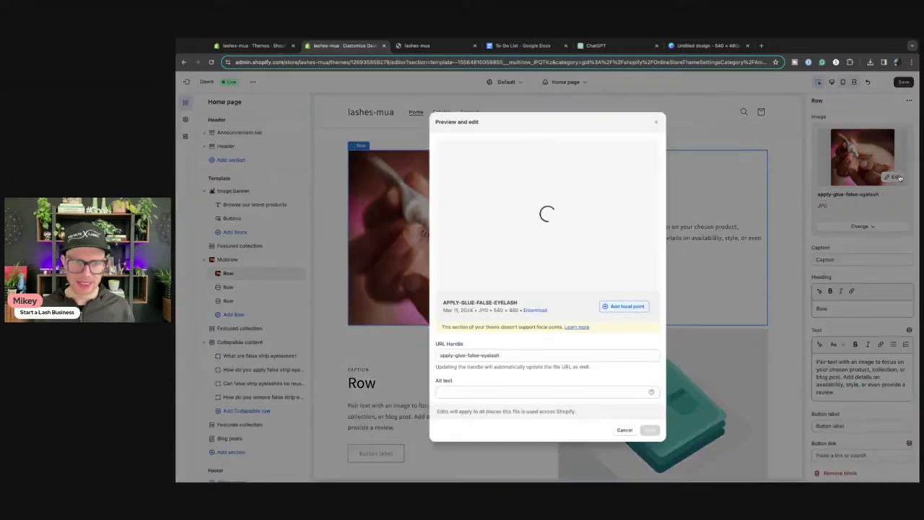
pyautogui.click(503, 390)
pyautogui.write('Apply lash')
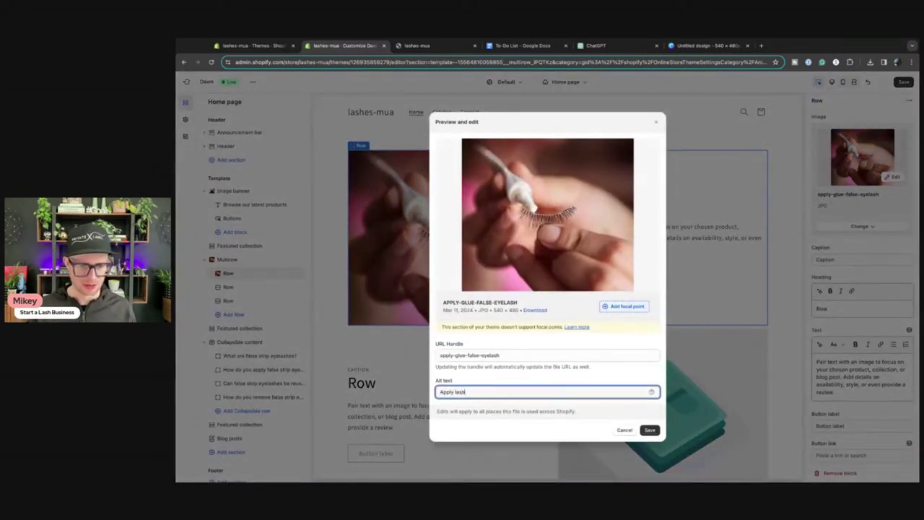
pyautogui.write(' glue')
pyautogui.click(622, 306)
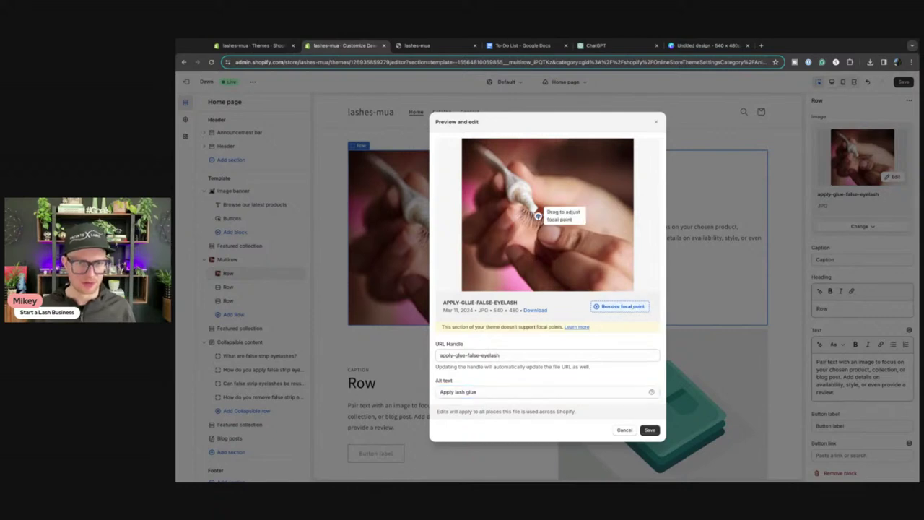
pyautogui.click(649, 430)
# Upload the applying-false-eyelash image and assign it to the second Multirow row
pyautogui.scroll(-3, 514, 302)
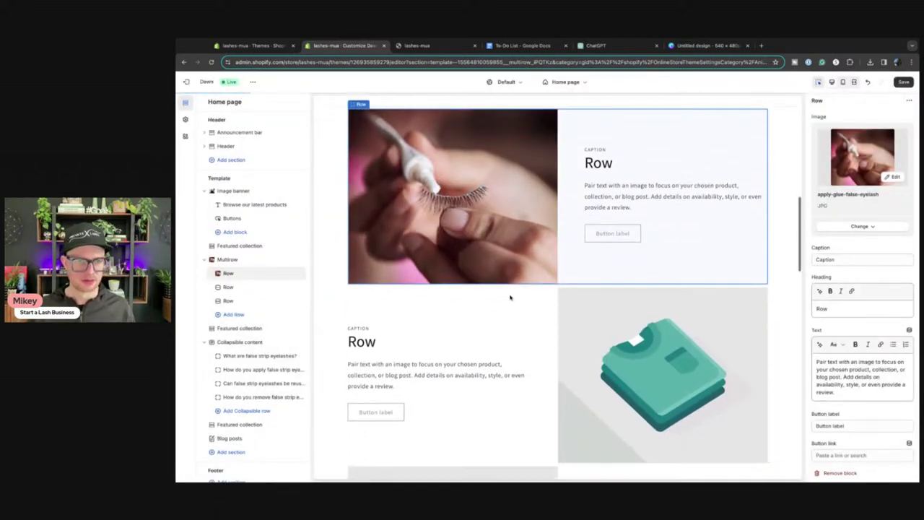
pyautogui.click(749, 293)
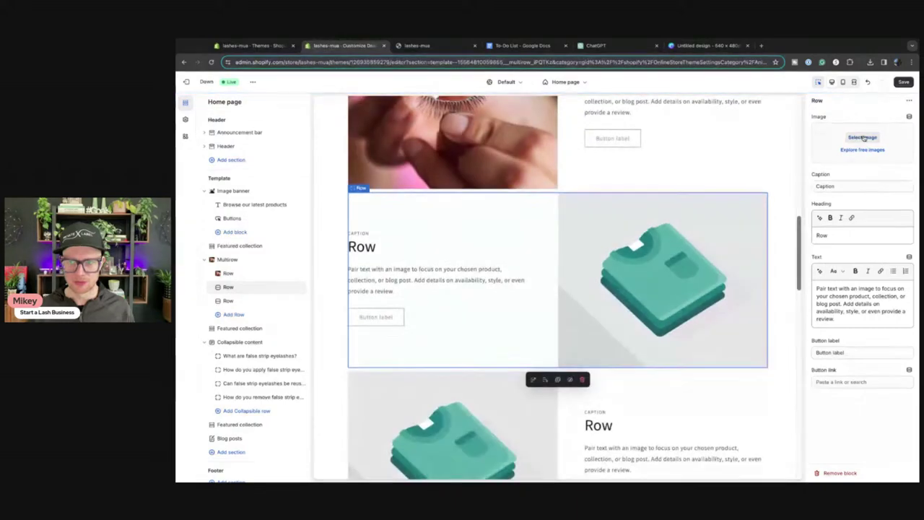
pyautogui.click(862, 137)
pyautogui.moveTo(592, 289); pyautogui.dragTo(480, 272)
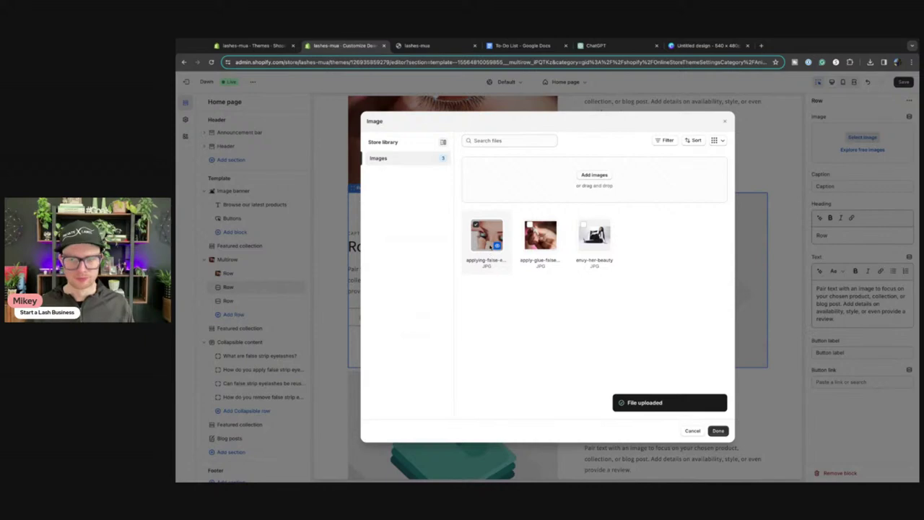
pyautogui.click(718, 431)
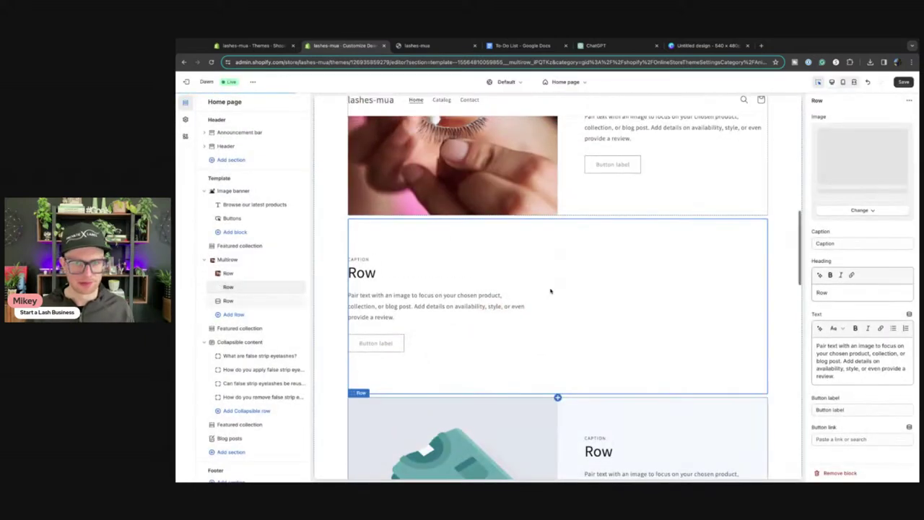
# Give the second row's image the alt text "Apply false eyelash", set its focal point on the eyelid, and save
pyautogui.click(893, 177)
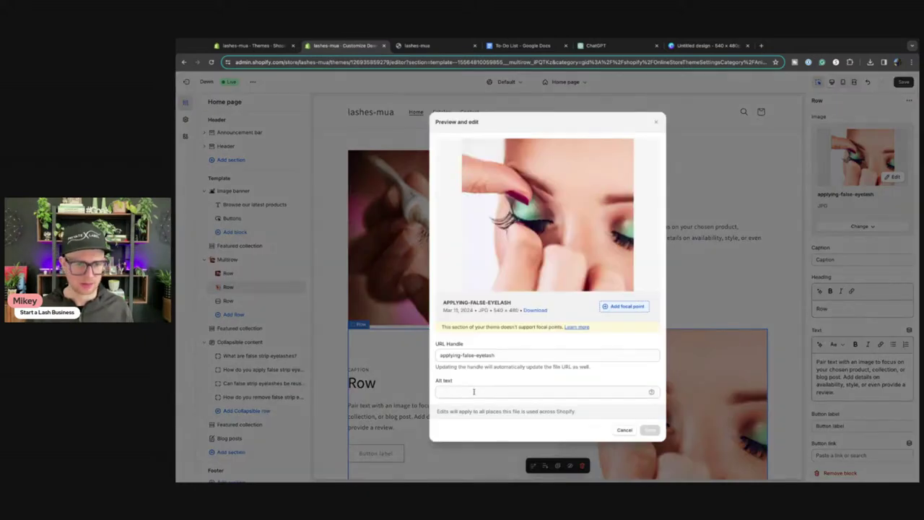
pyautogui.click(473, 391)
pyautogui.write('Apply false eyelash')
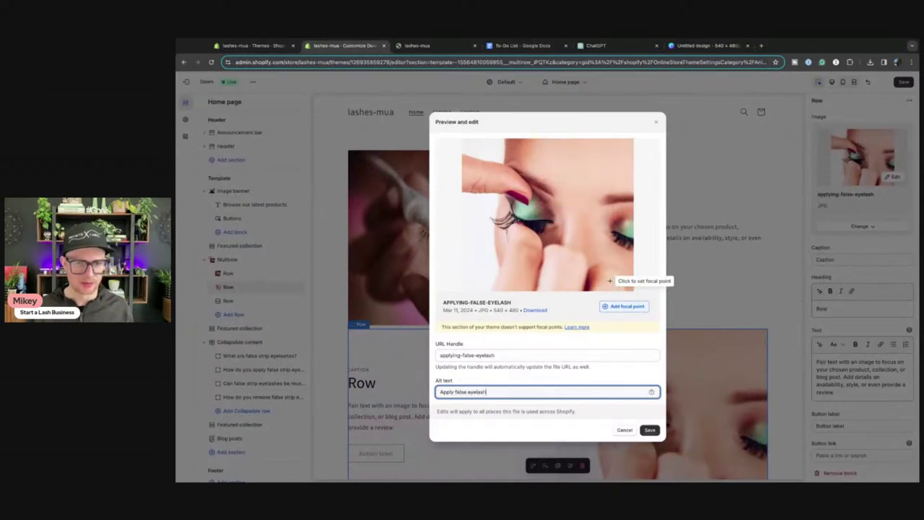
pyautogui.click(522, 210)
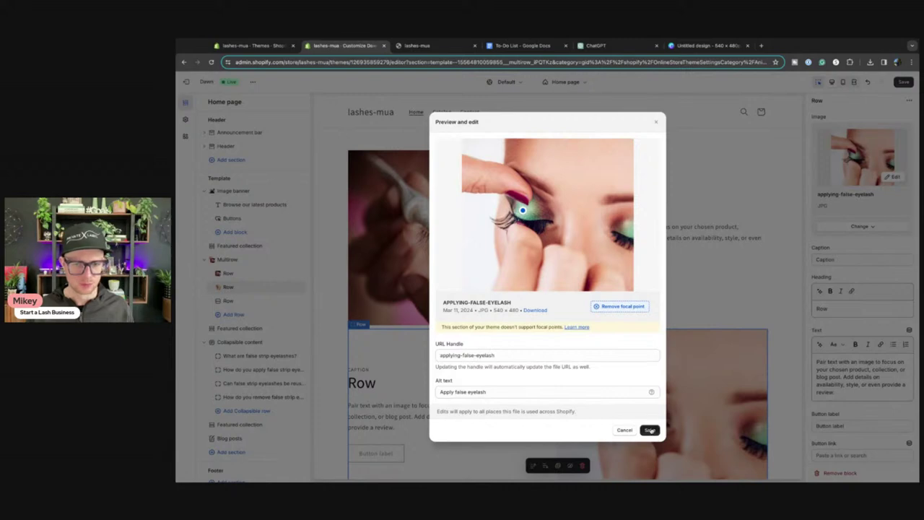
pyautogui.click(672, 264)
# Upload the closeup-false-eyelash image and assign it to the third Multirow row
pyautogui.scroll(-5, 672, 264)
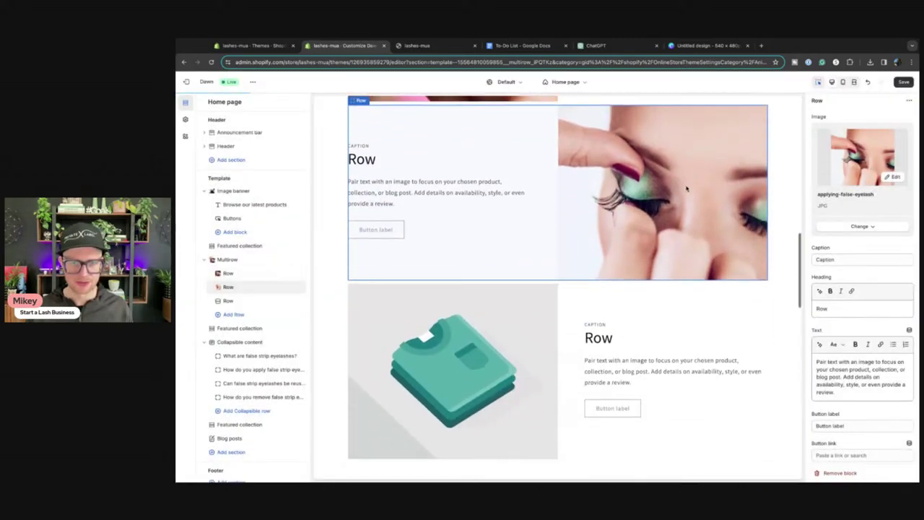
pyautogui.click(443, 347)
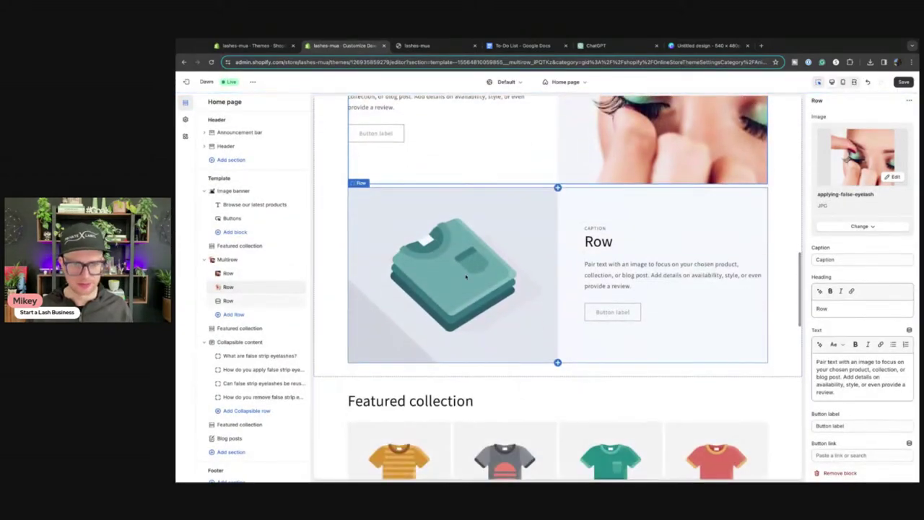
pyautogui.click(861, 137)
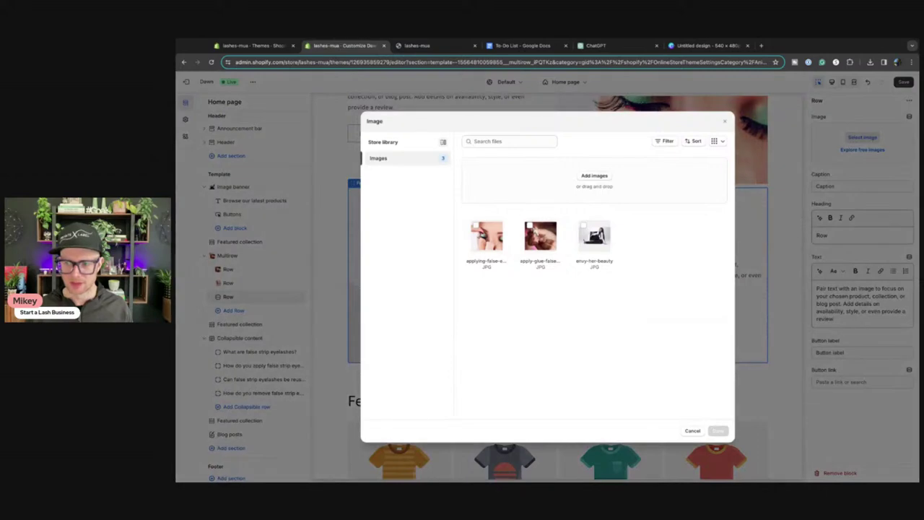
pyautogui.moveTo(923, 288); pyautogui.dragTo(526, 293)
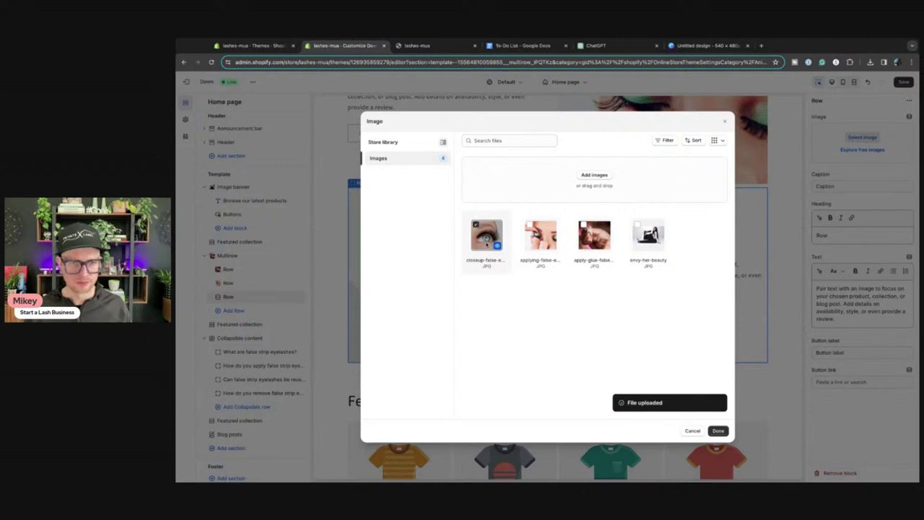
pyautogui.click(718, 430)
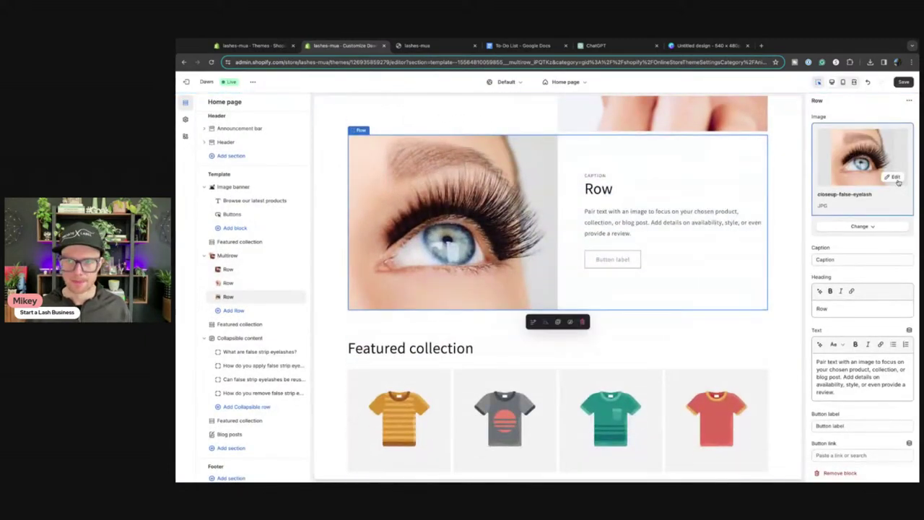
# Give the third row's image the alt text "Closeup False Eyelash", add a focal point on the lashes, and save the changes
pyautogui.click(894, 177)
pyautogui.click(483, 393)
pyautogui.write('Closeup False Eyelash')
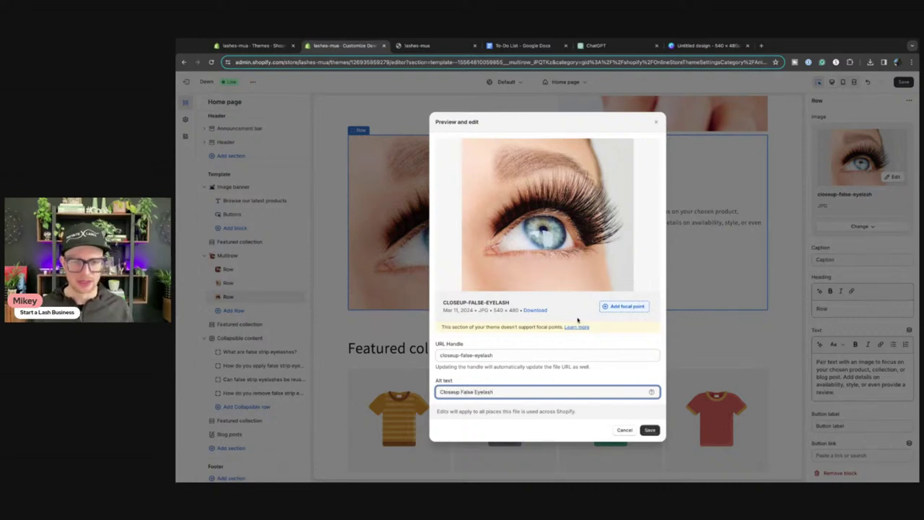
pyautogui.click(625, 306)
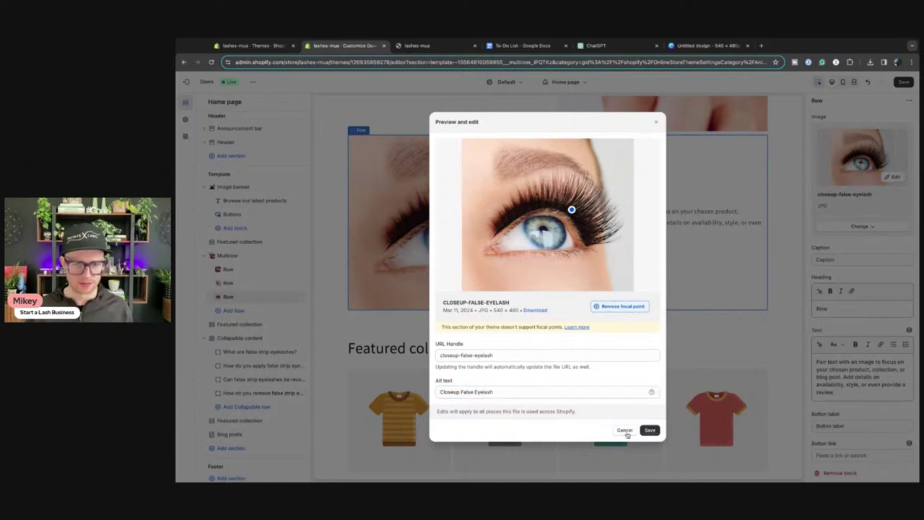
pyautogui.click(648, 430)
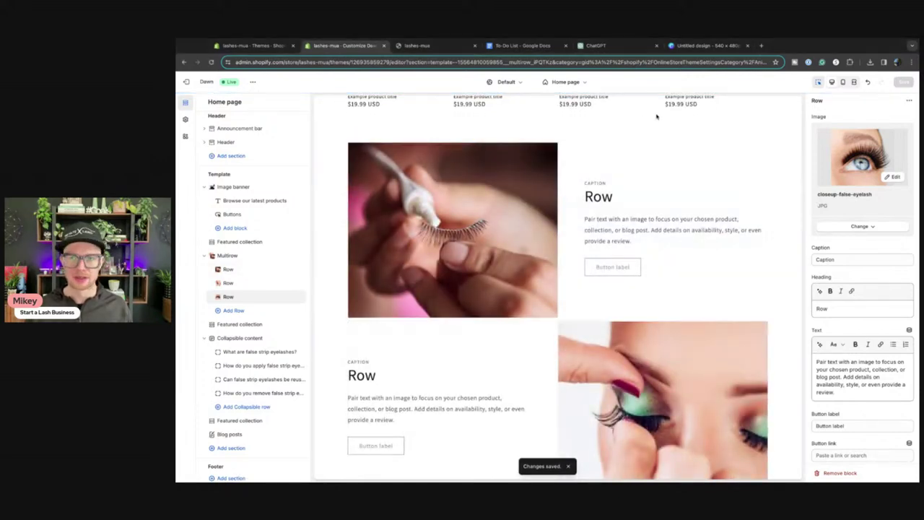
# Reload the lashes-mua storefront and review the home page from the banner through the row images, FAQ and blog posts
pyautogui.click(418, 46)
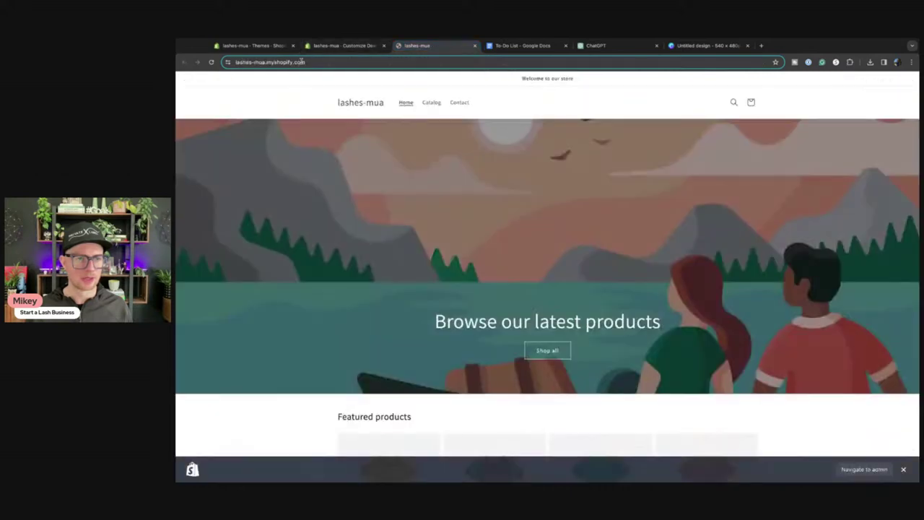
pyautogui.click(210, 62)
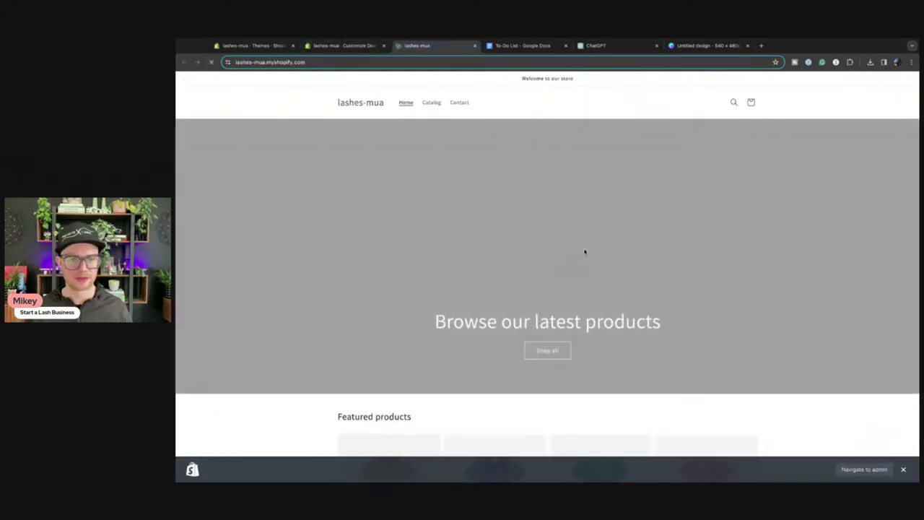
pyautogui.scroll(-10, 517, 278)
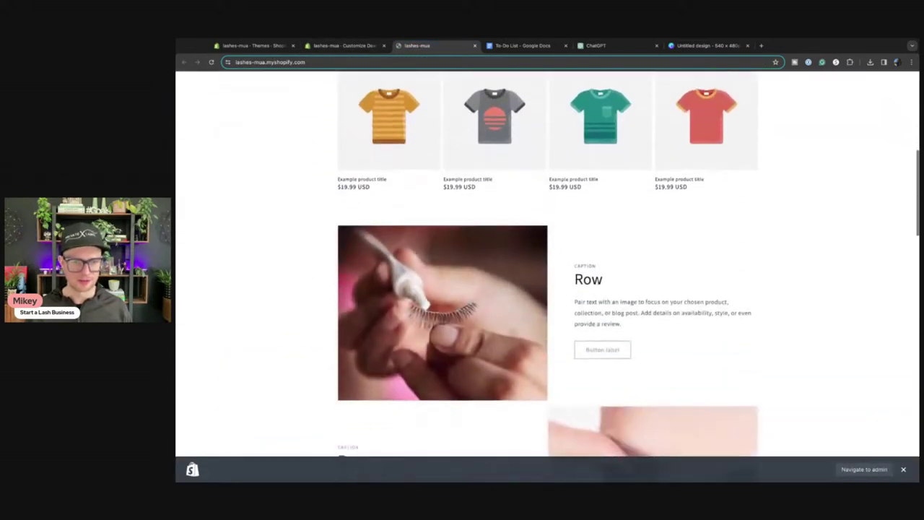
pyautogui.scroll(2, 618, 200)
pyautogui.scroll(-3, 621, 209)
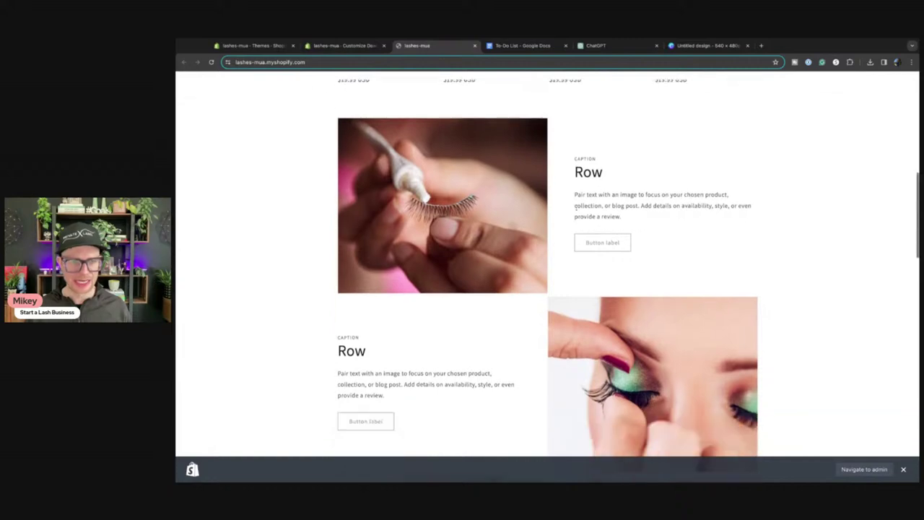
pyautogui.scroll(-10, 628, 233)
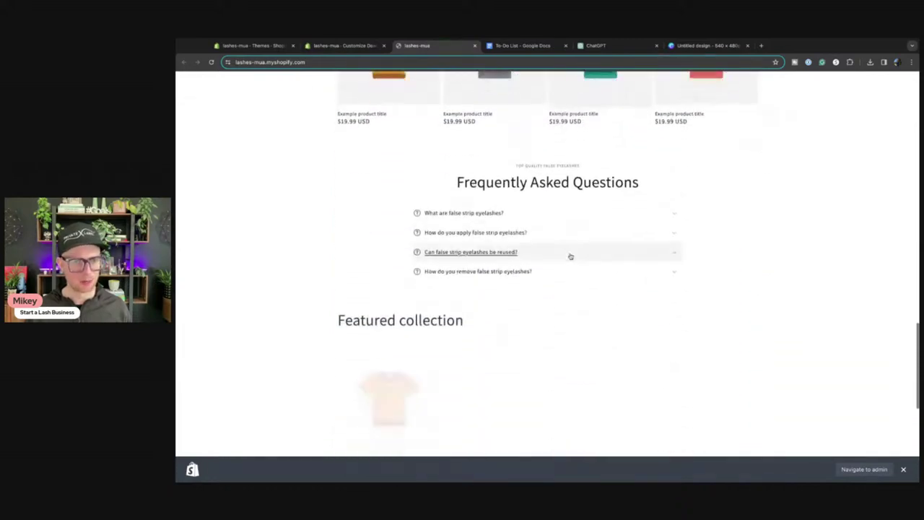
pyautogui.scroll(-4, 539, 335)
pyautogui.scroll(10, 547, 321)
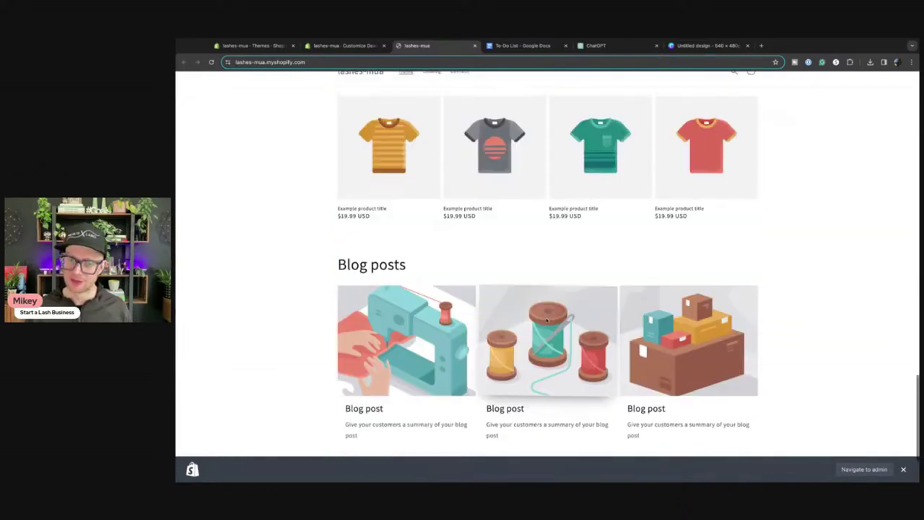
pyautogui.scroll(10, 546, 320)
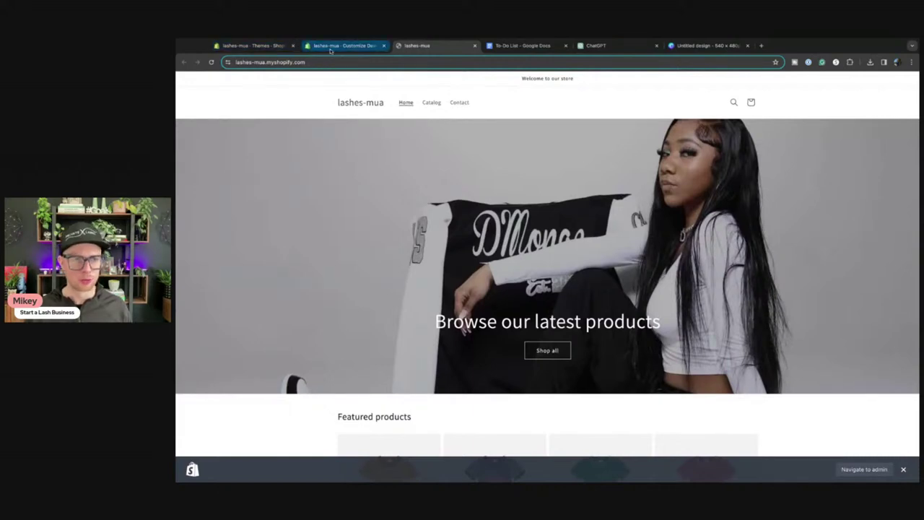
# Exit the theme editor to the Shopify admin and open the store settings
pyautogui.click(255, 47)
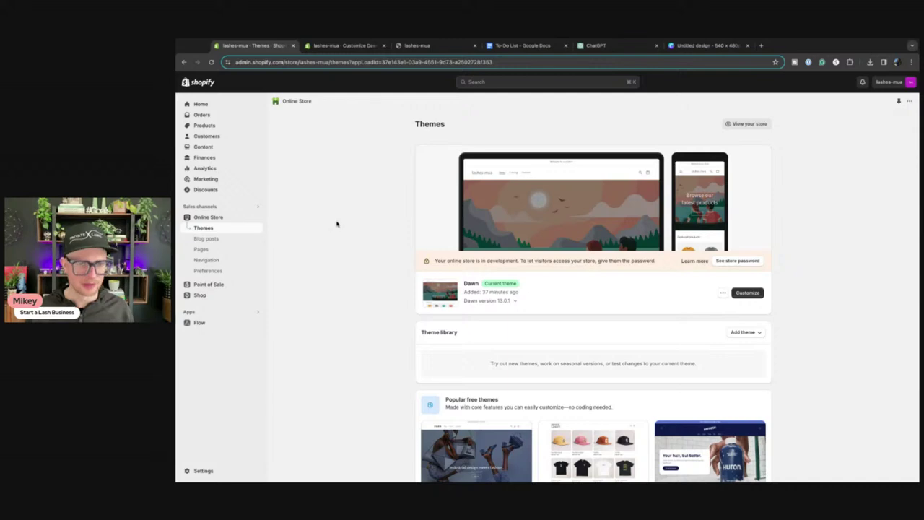
pyautogui.click(360, 47)
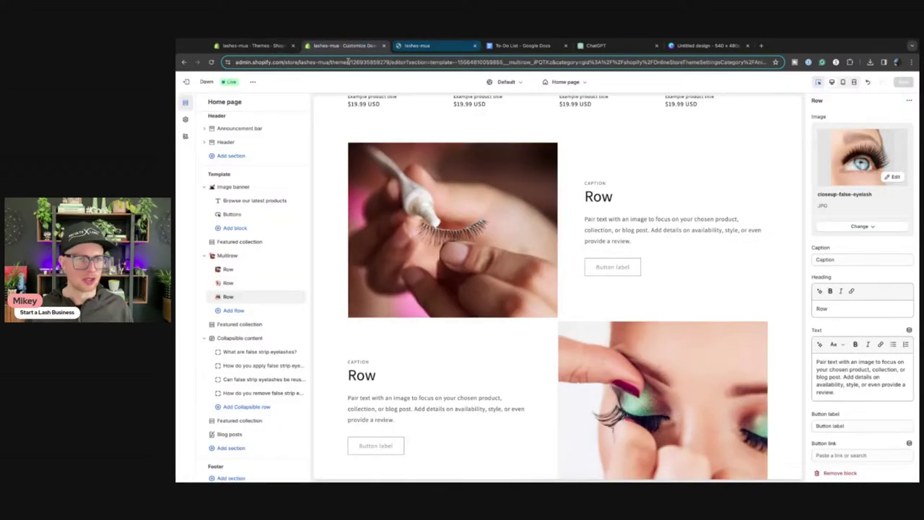
pyautogui.click(190, 82)
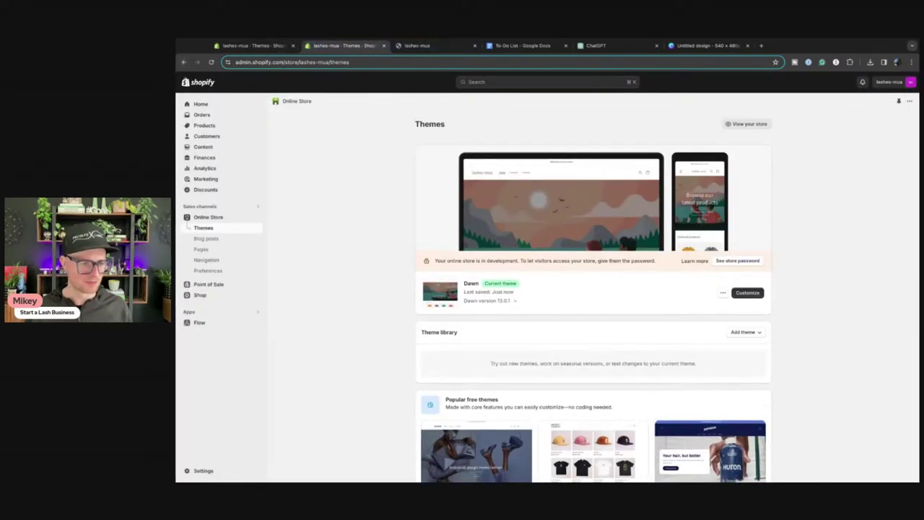
pyautogui.click(204, 471)
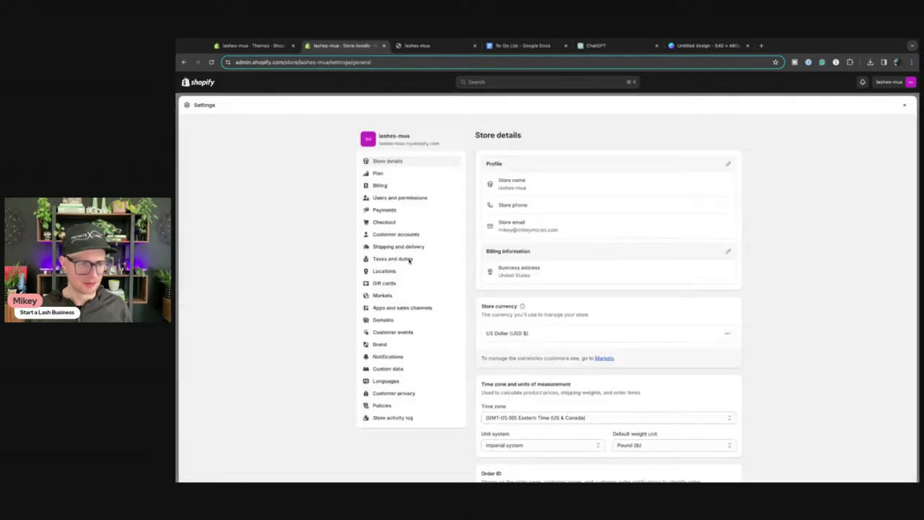
# Open the store's policy settings and fill the written return and refund policy from the template
pyautogui.click(378, 405)
pyautogui.scroll(-3, 454, 313)
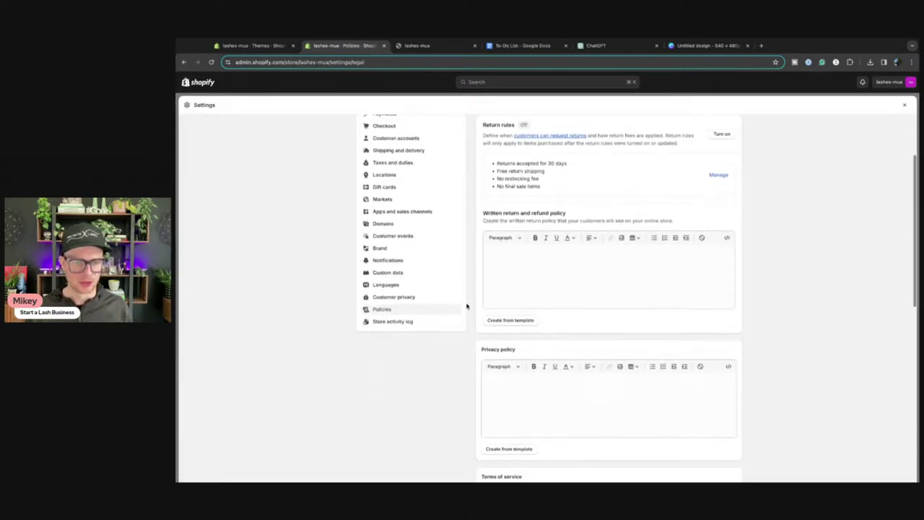
pyautogui.scroll(2, 483, 258)
pyautogui.scroll(-3, 505, 289)
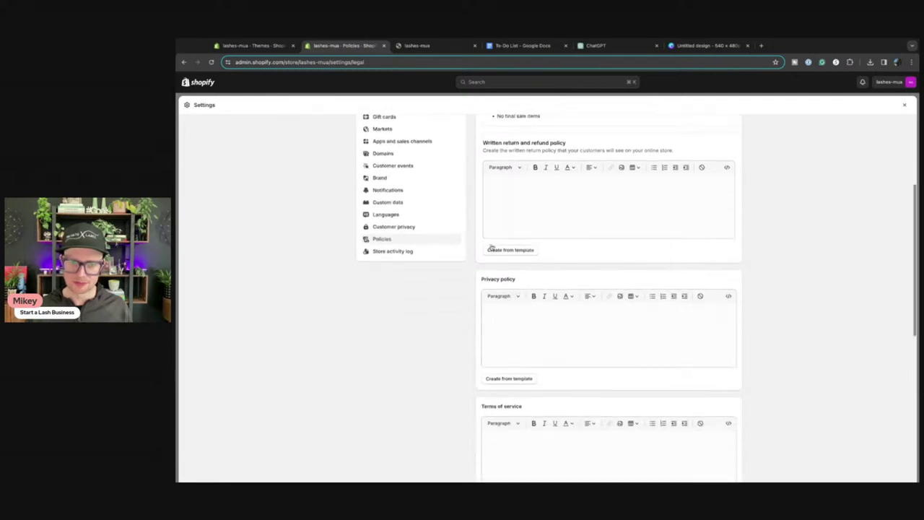
pyautogui.click(493, 250)
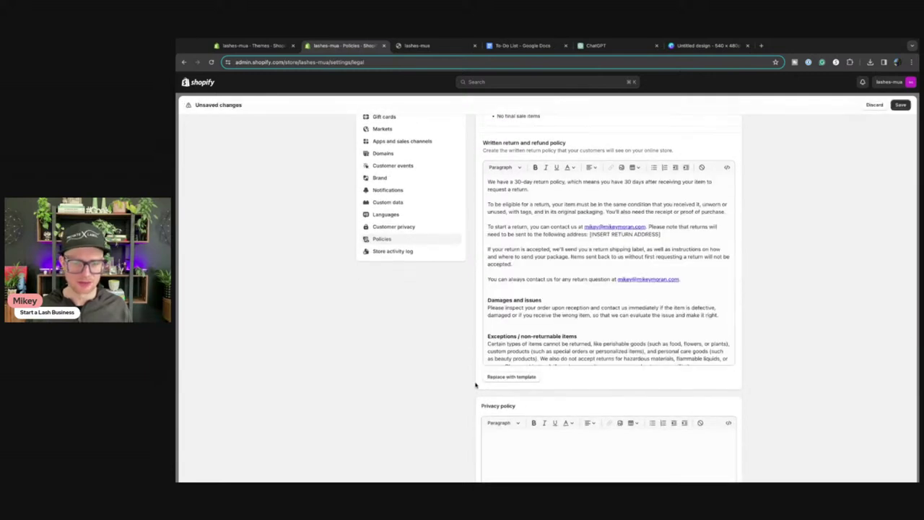
# Fill the privacy policy and the terms of service from their templates
pyautogui.scroll(-5, 475, 381)
pyautogui.click(513, 223)
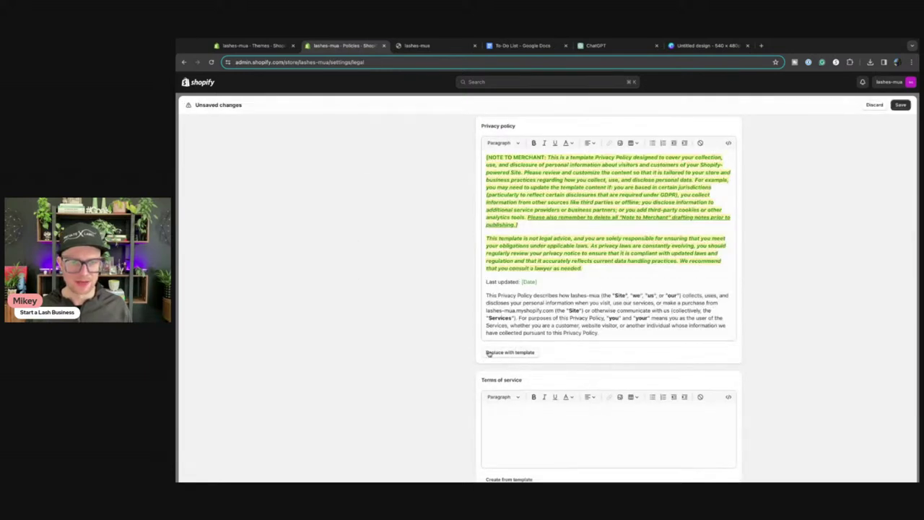
pyautogui.click(489, 352)
pyautogui.click(585, 297)
pyautogui.scroll(-5, 451, 330)
pyautogui.scroll(3, 513, 196)
pyautogui.click(504, 368)
pyautogui.scroll(-2, 405, 350)
pyautogui.scroll(-2, 418, 337)
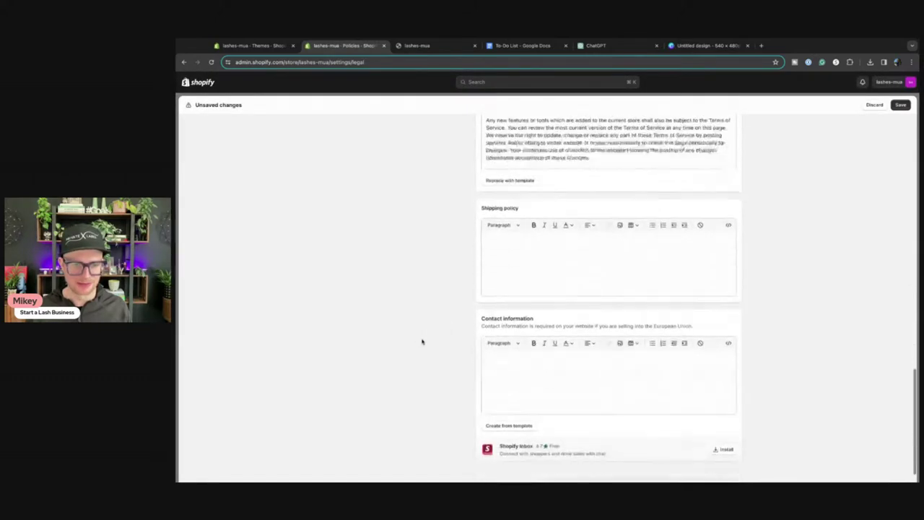
# Fill the contact information from the template, remove the e-mail address from it, and save the store policies
pyautogui.click(508, 400)
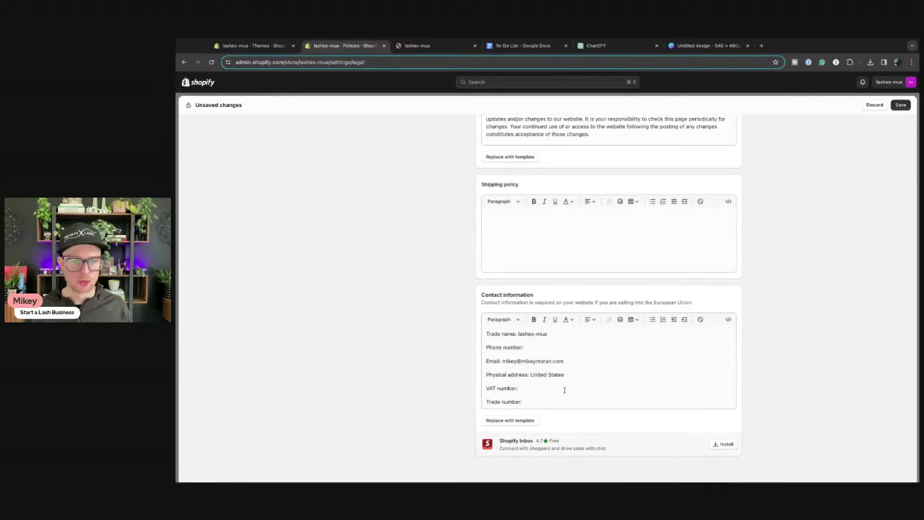
pyautogui.scroll(3, 563, 389)
pyautogui.scroll(-3, 538, 388)
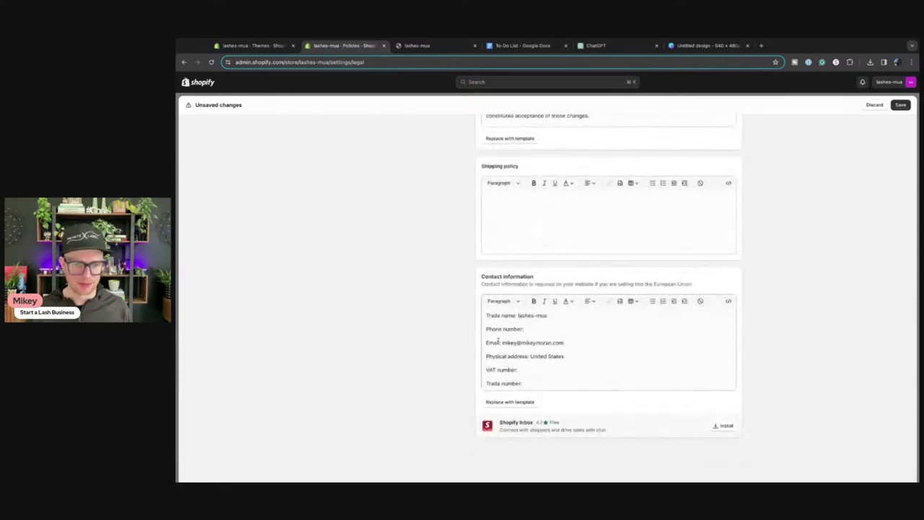
pyautogui.moveTo(501, 342); pyautogui.dragTo(658, 340)
pyautogui.press('BackSpace')
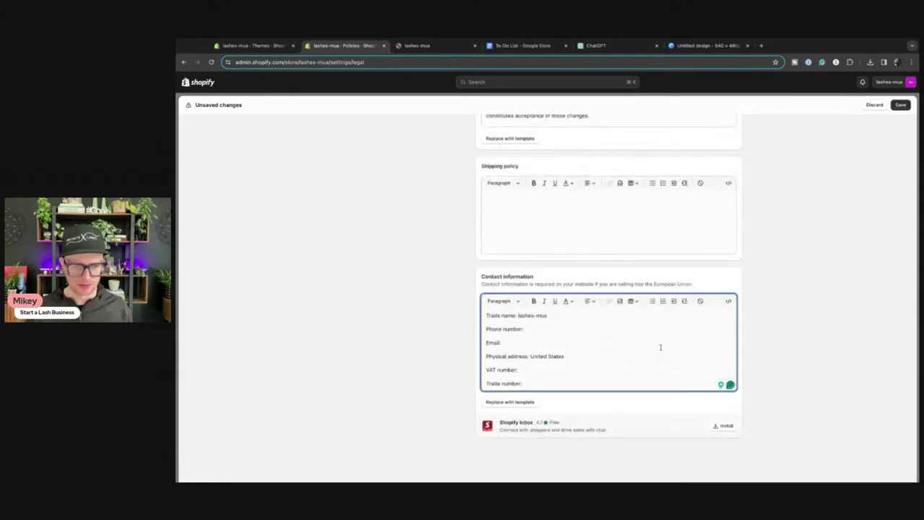
pyautogui.scroll(2, 660, 346)
pyautogui.scroll(10, 722, 310)
pyautogui.click(900, 106)
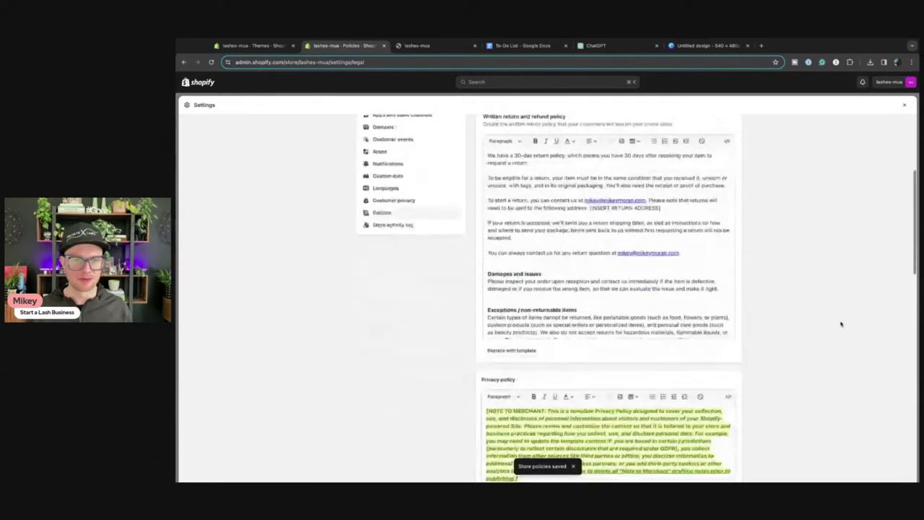
# Switch to the To-Do List in Google Docs and add the item "Update - Return Policy, Privacy Policy, TOS, Contact Info, Shipping Policy"
pyautogui.click(522, 46)
pyautogui.press('Return')
pyautogui.write('Add')
pyautogui.press('BackSpace')
pyautogui.write('U')
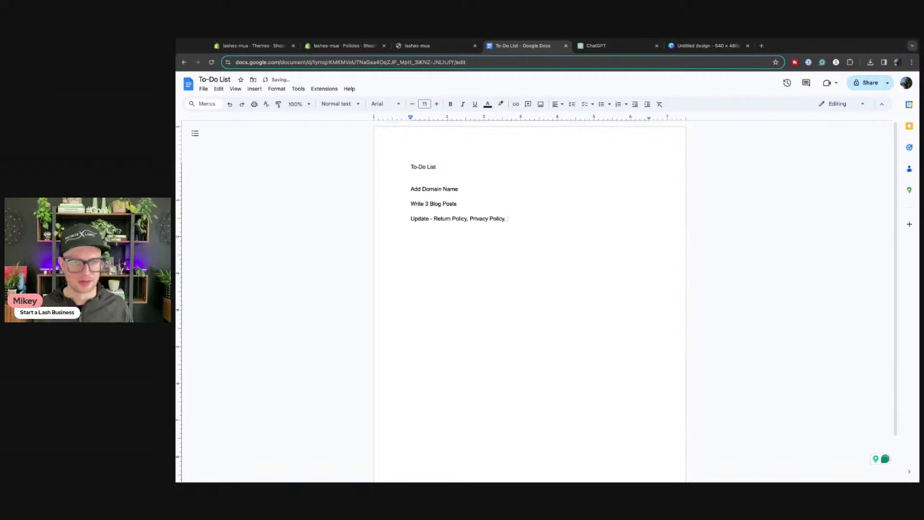
pyautogui.write('OS, Contact I')
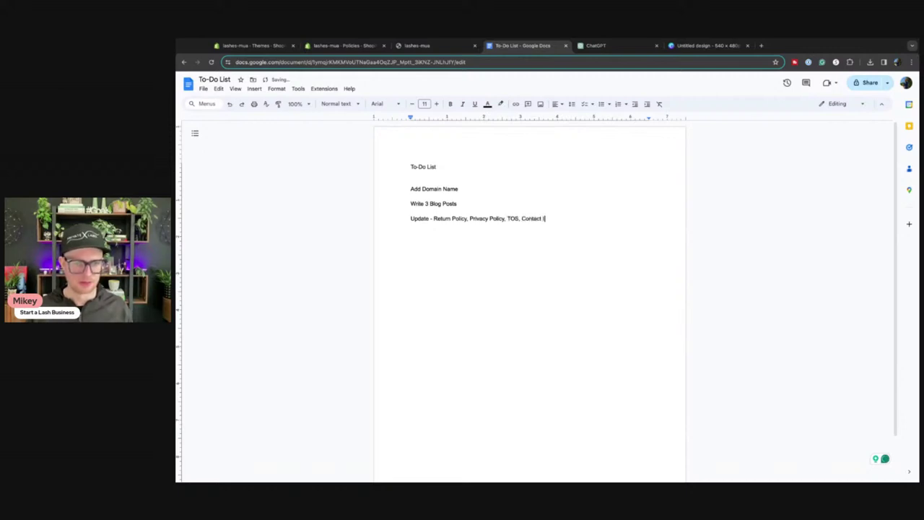
pyautogui.write('nfo, Shipping Policy')
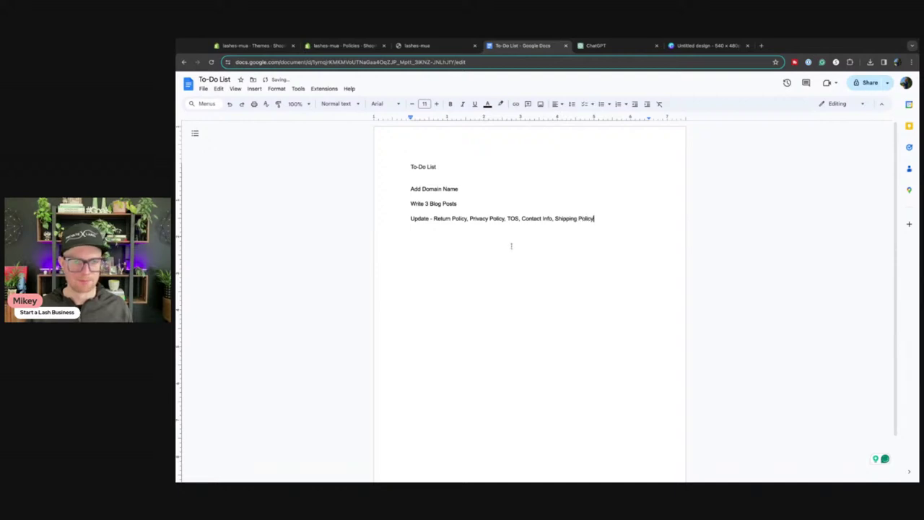
# Return to the Shopify policy settings, enter the placeholder "update here" as the shipping policy, and save
pyautogui.click(343, 45)
pyautogui.scroll(-20, 814, 243)
pyautogui.scroll(20, 821, 318)
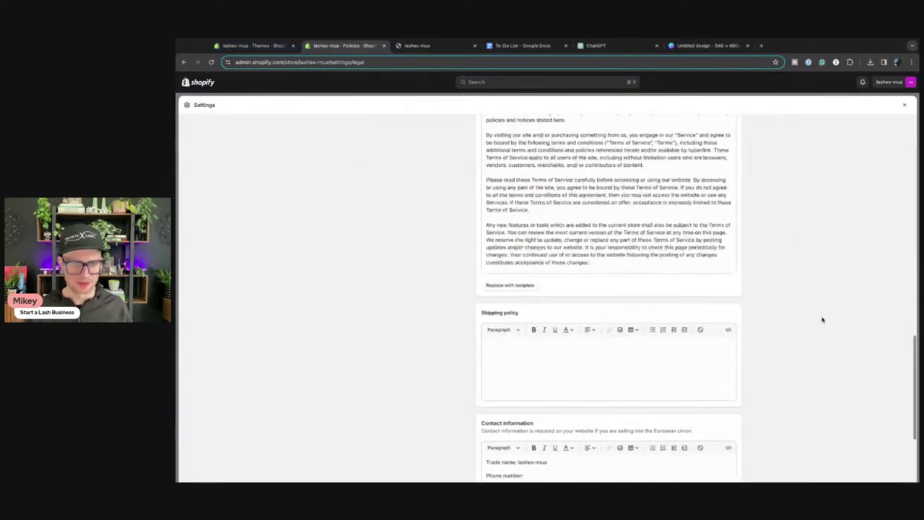
pyautogui.scroll(-10, 816, 315)
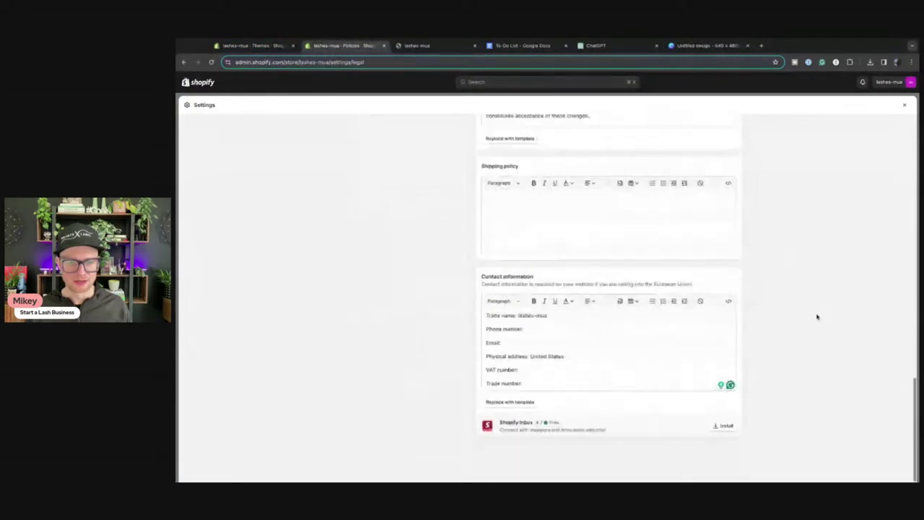
pyautogui.scroll(3, 794, 328)
pyautogui.click(615, 334)
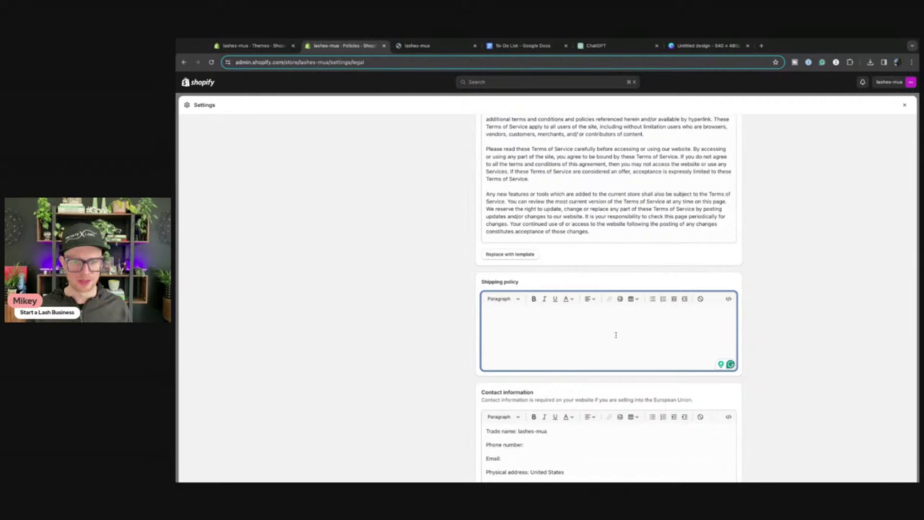
pyautogui.write('update here')
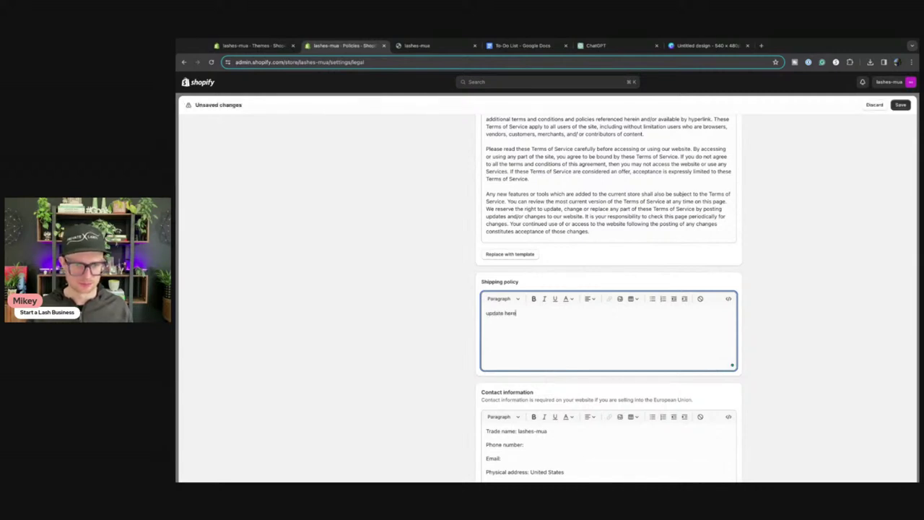
pyautogui.click(900, 105)
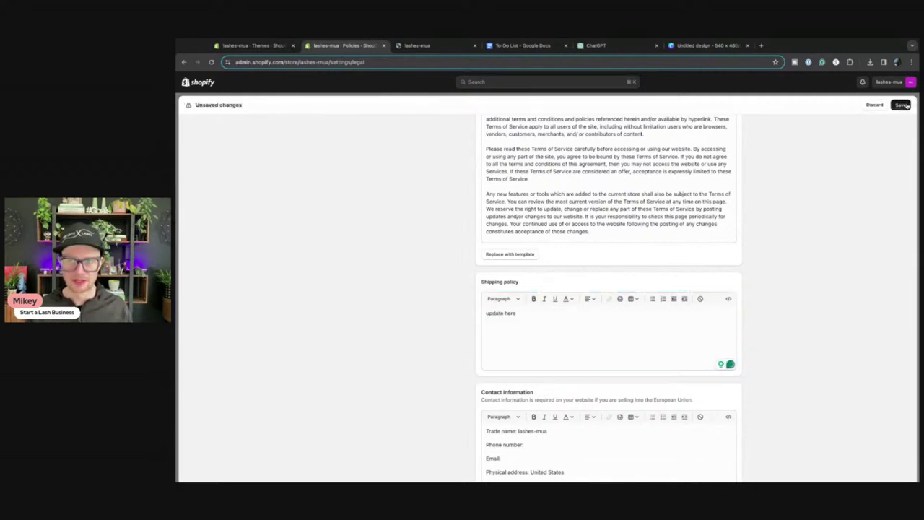
# Open the Dawn theme for customizing, enable the policy links in the home page footer, and save
pyautogui.click(246, 46)
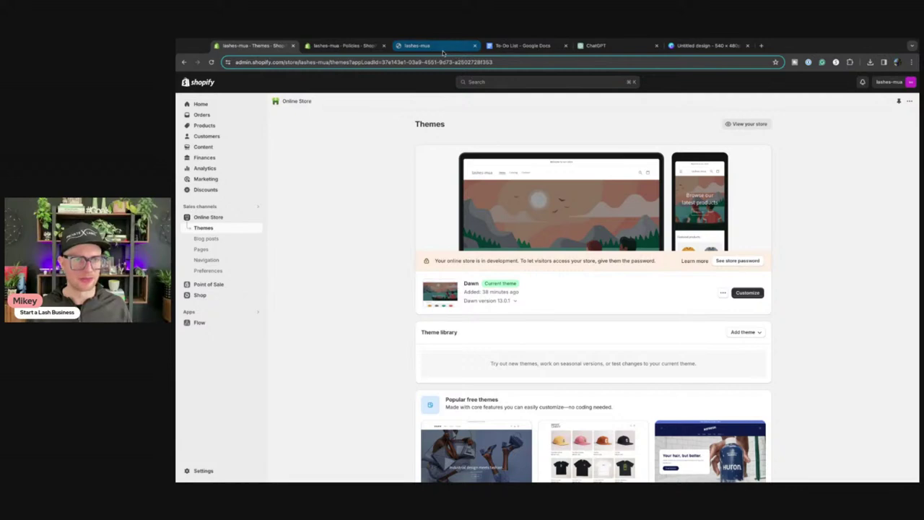
pyautogui.click(747, 292)
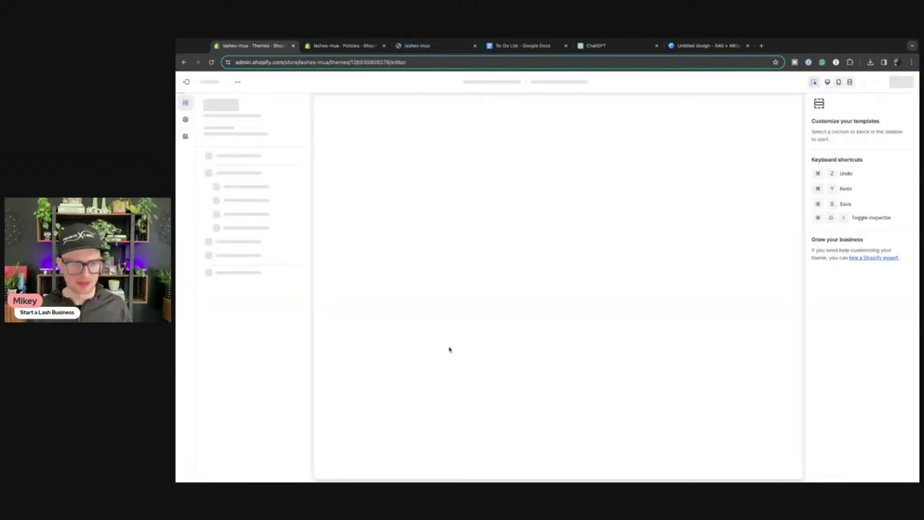
pyautogui.scroll(-15, 437, 342)
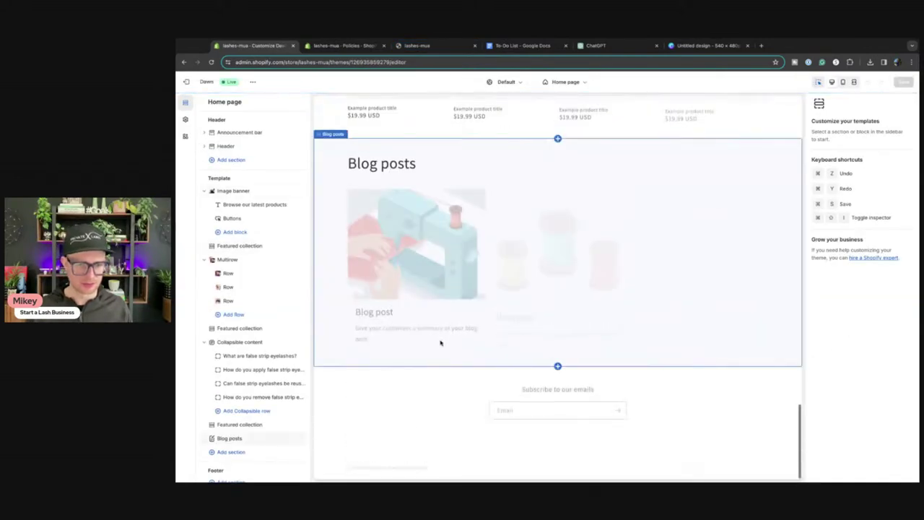
pyautogui.click(453, 458)
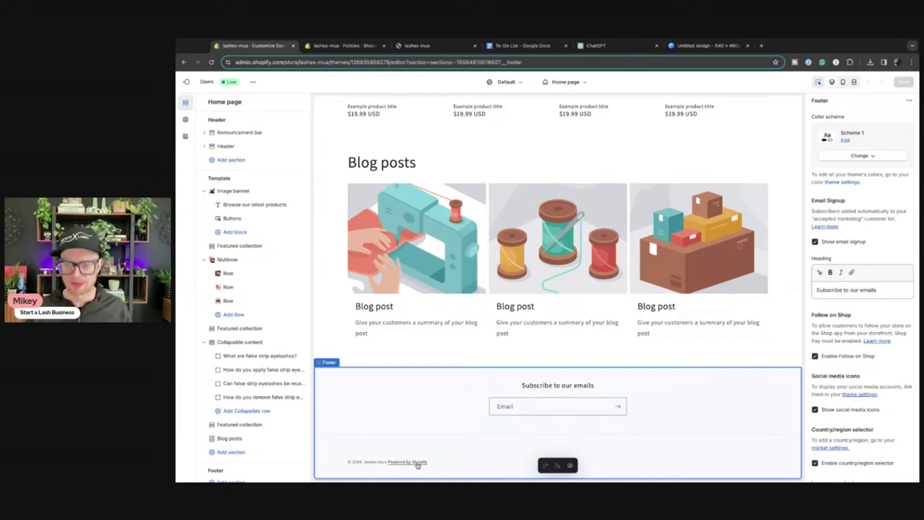
pyautogui.scroll(-3, 829, 382)
pyautogui.scroll(-3, 830, 387)
pyautogui.scroll(2, 837, 360)
pyautogui.scroll(-3, 833, 330)
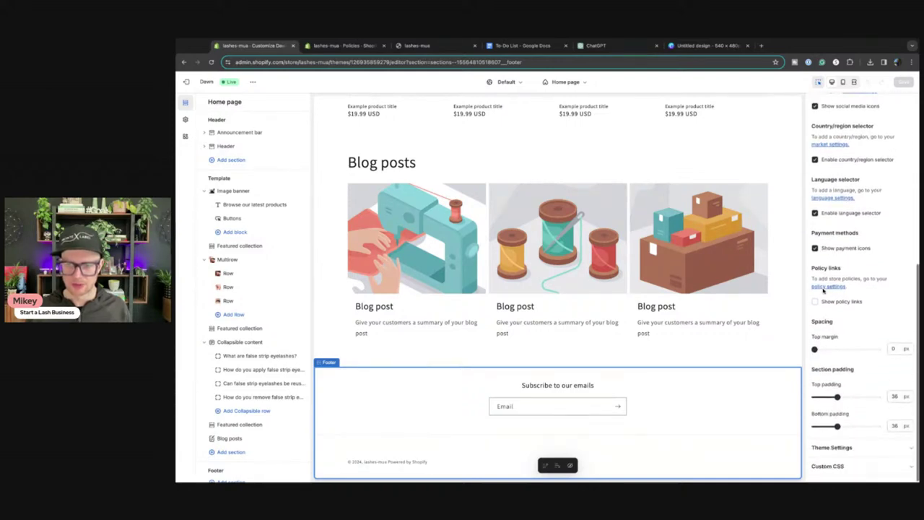
pyautogui.click(814, 303)
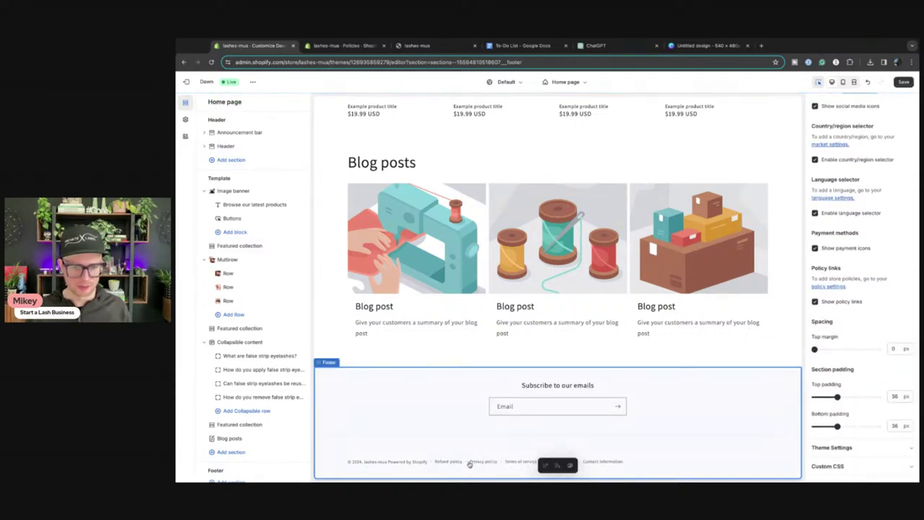
pyautogui.click(903, 83)
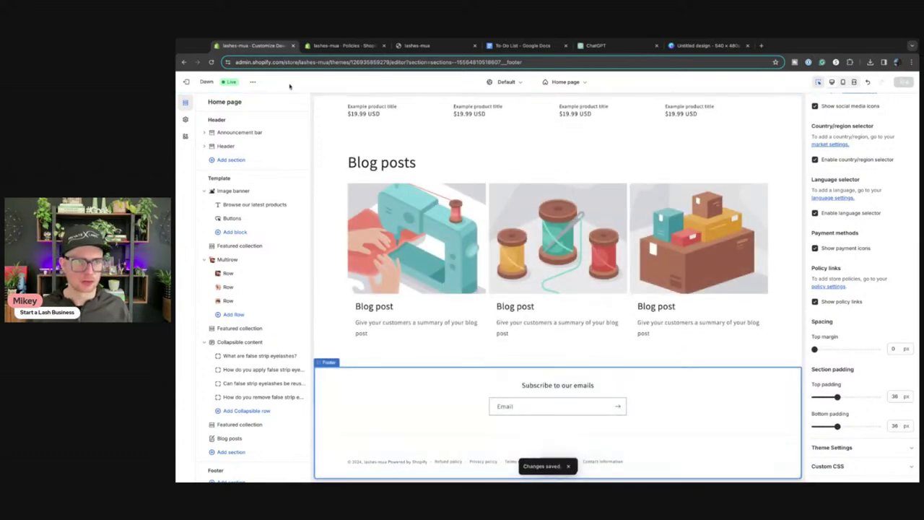
# Exit the theme editor, search Dawn's default theme content for "powered", clear the "Powered by shopify" link text, and save
pyautogui.click(187, 82)
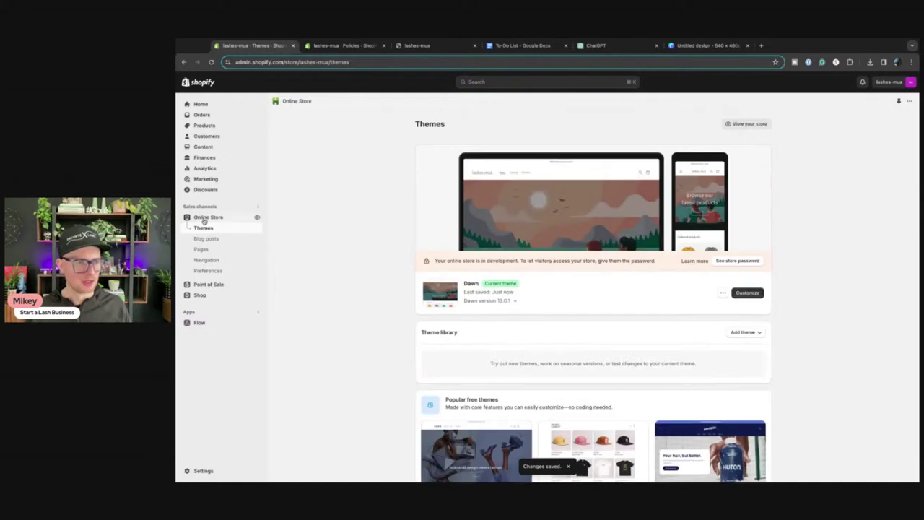
pyautogui.click(722, 293)
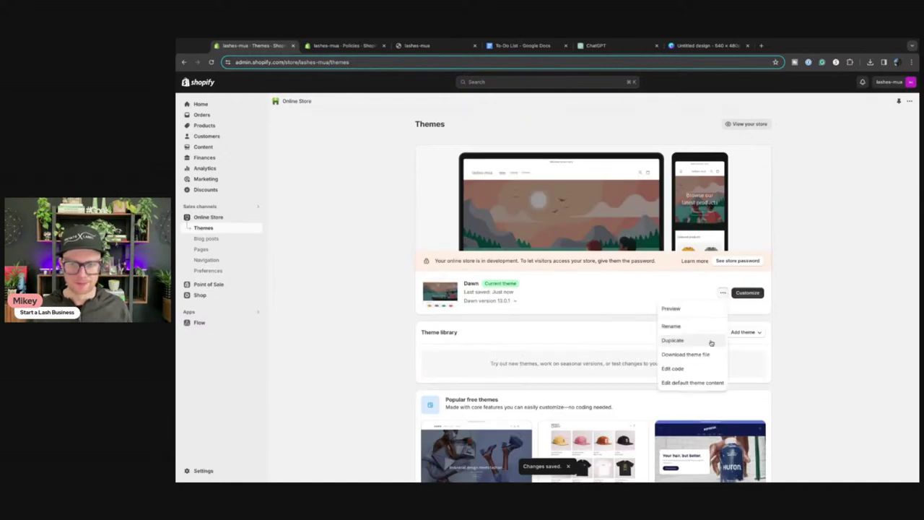
pyautogui.click(675, 382)
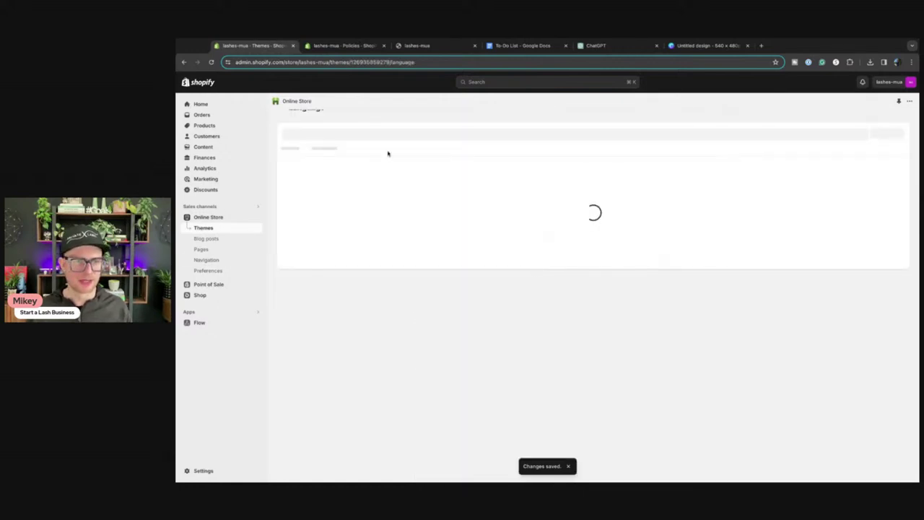
pyautogui.click(377, 151)
pyautogui.write('s')
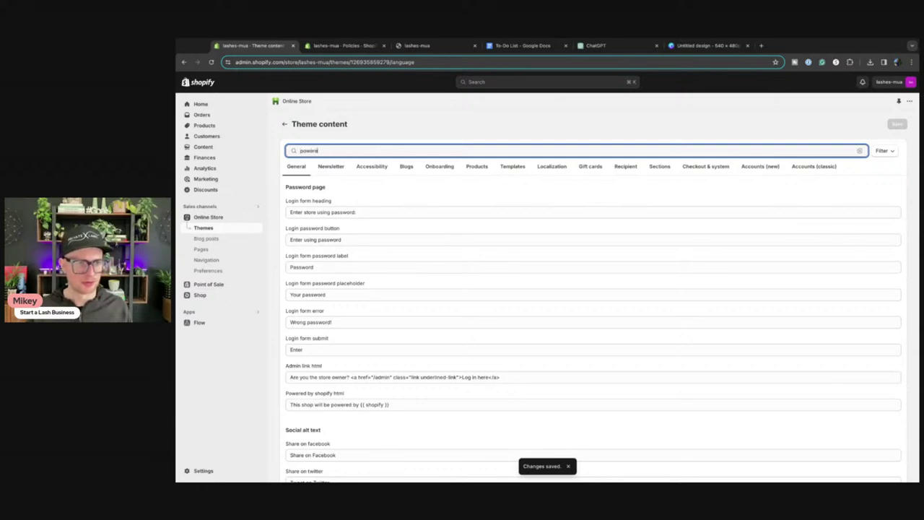
pyautogui.click(312, 277)
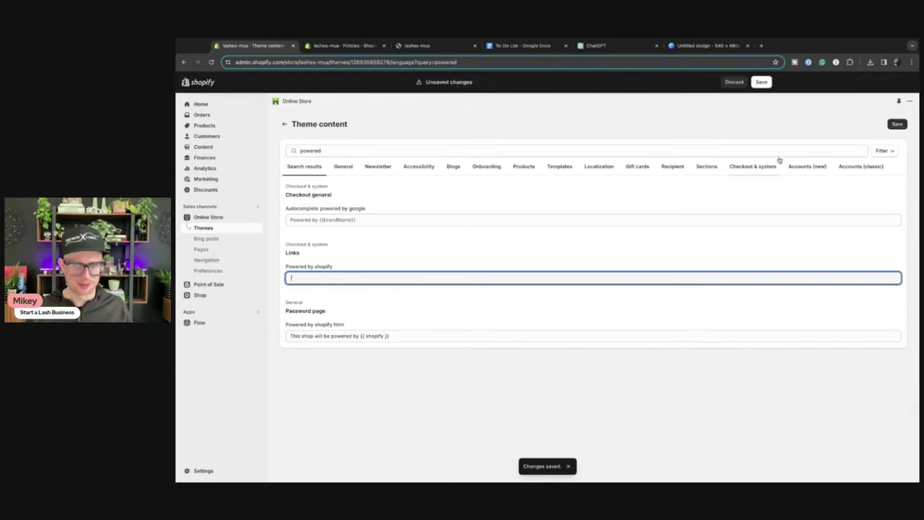
pyautogui.click(896, 124)
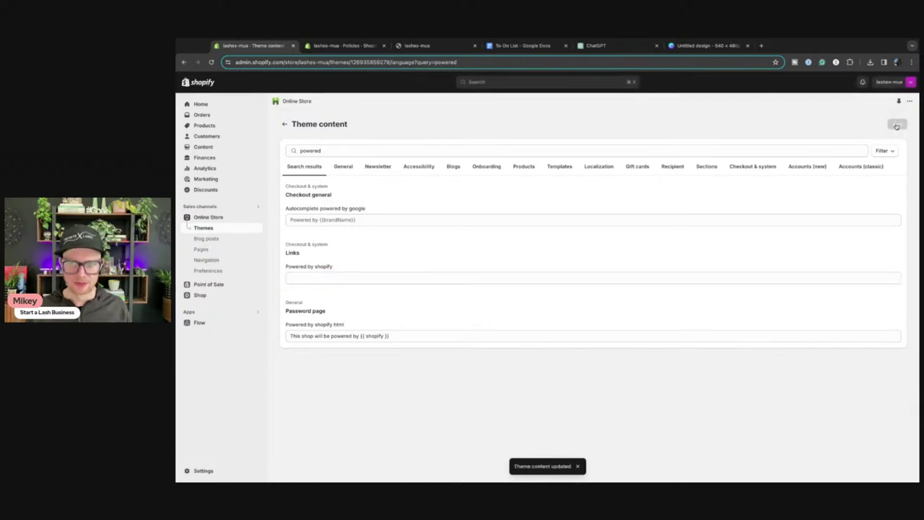
# Check the footer policy links and the rest of the home page on the lashes-mua storefront, dismissing the admin bar
pyautogui.click(345, 46)
pyautogui.click(426, 46)
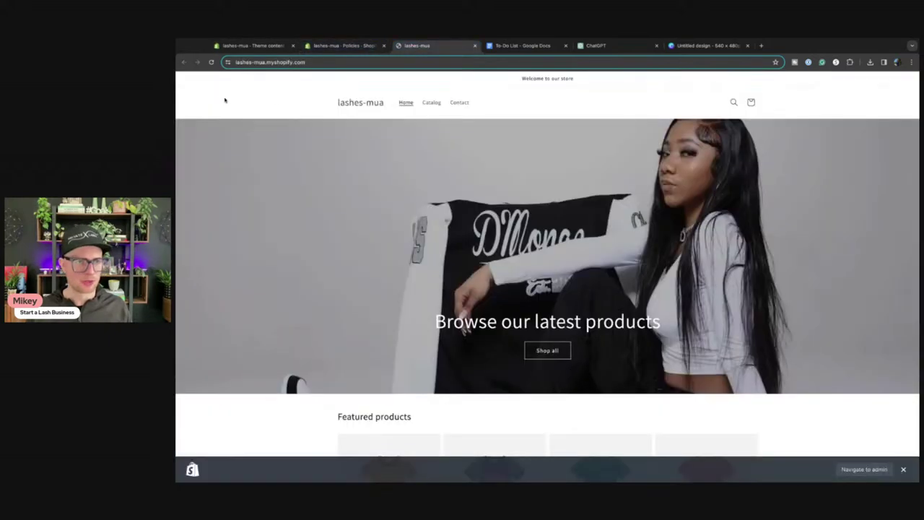
pyautogui.scroll(-10, 241, 341)
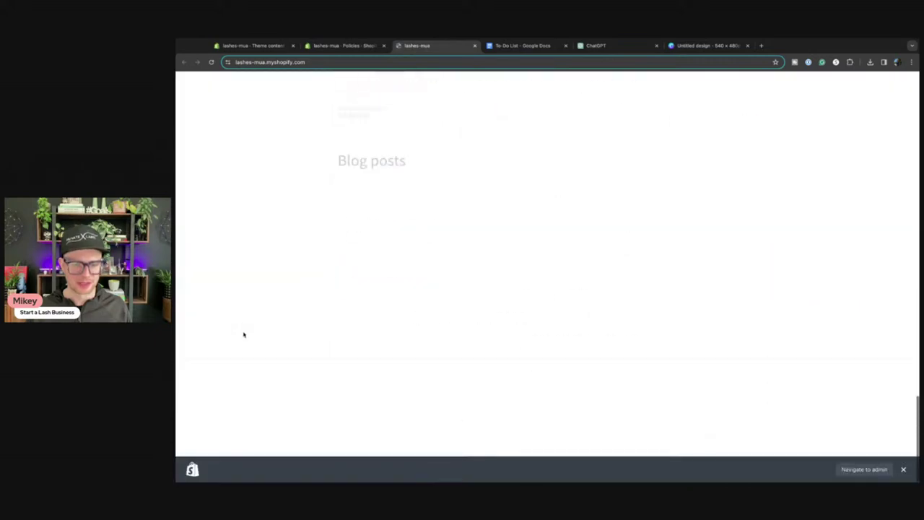
pyautogui.click(902, 469)
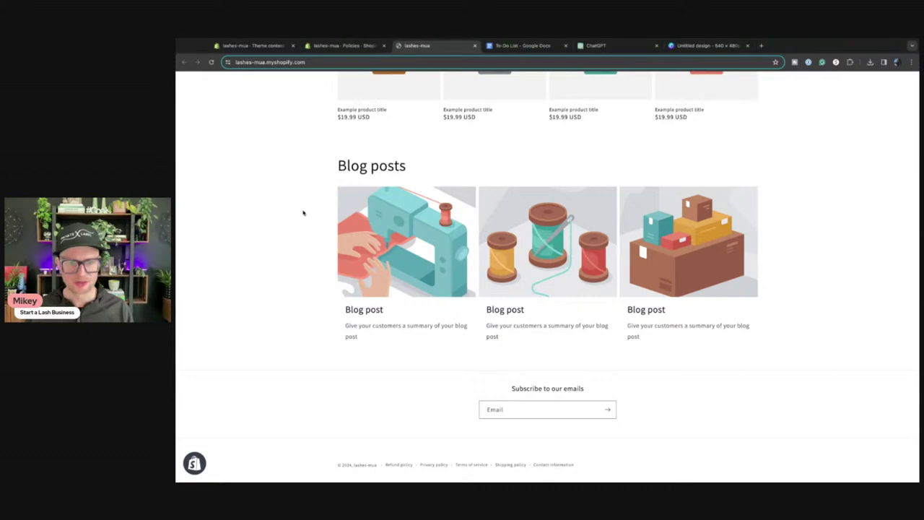
pyautogui.scroll(15, 374, 397)
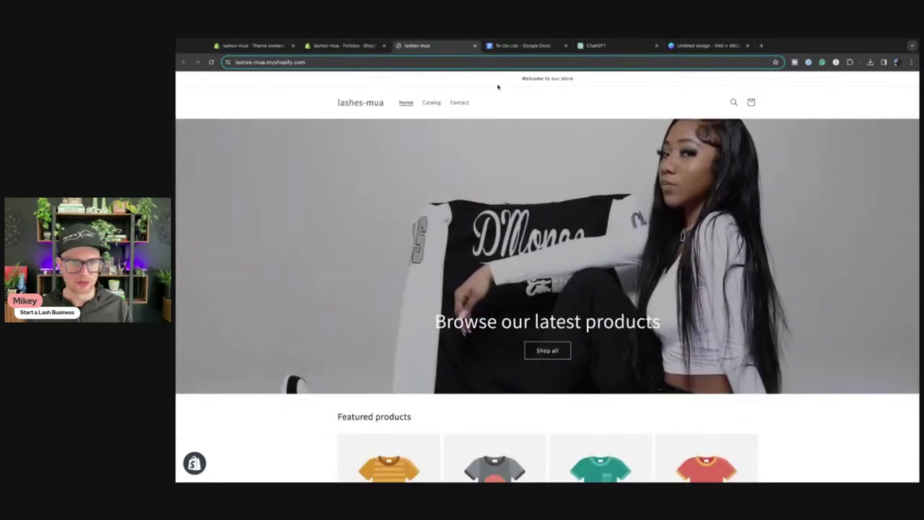
pyautogui.scroll(-15, 301, 161)
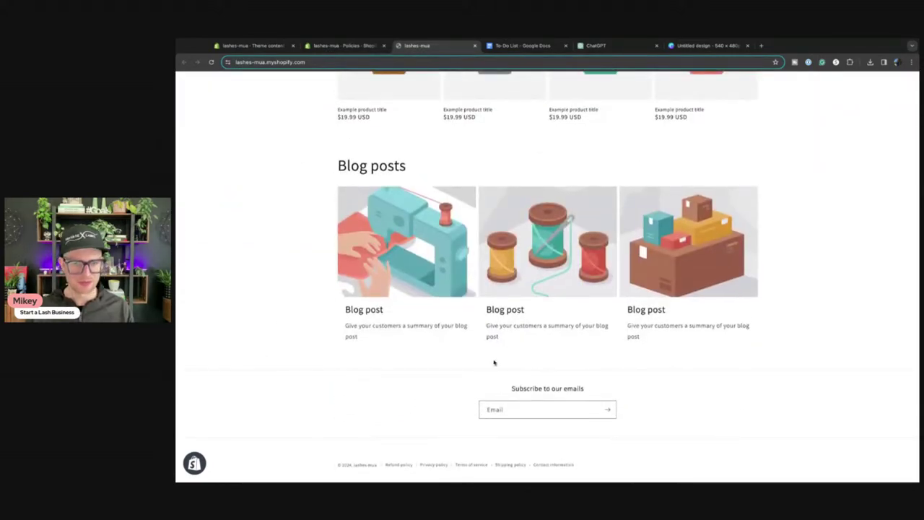
# Return to the Shopify admin, close the policy settings, and delete the Home page collection from the product collections
pyautogui.scroll(15, 493, 361)
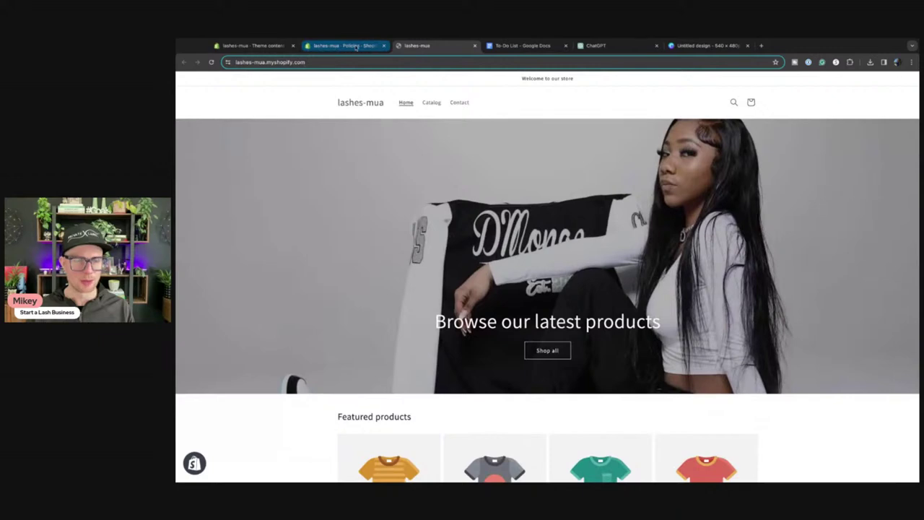
pyautogui.click(355, 47)
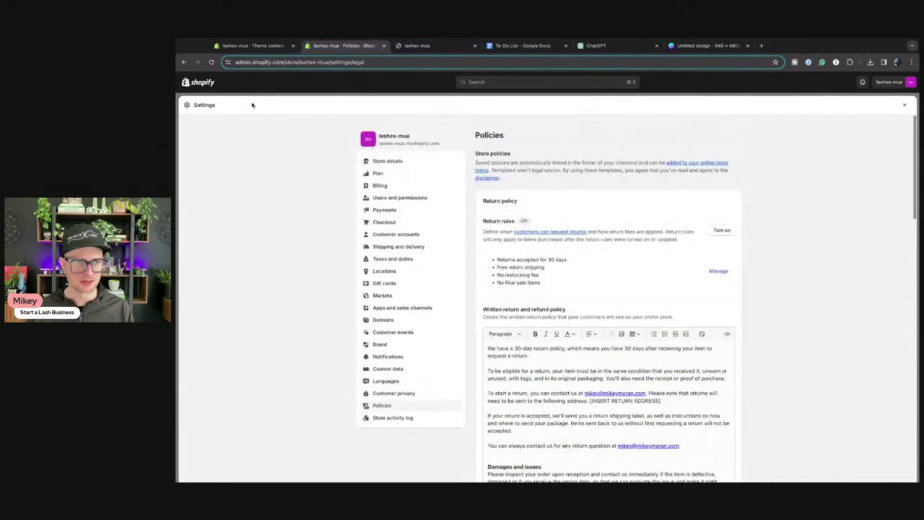
pyautogui.click(904, 106)
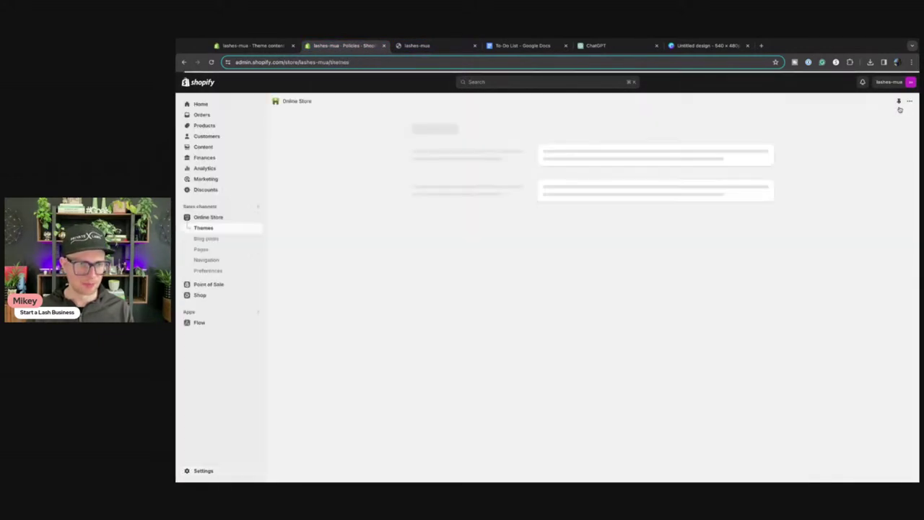
pyautogui.click(246, 47)
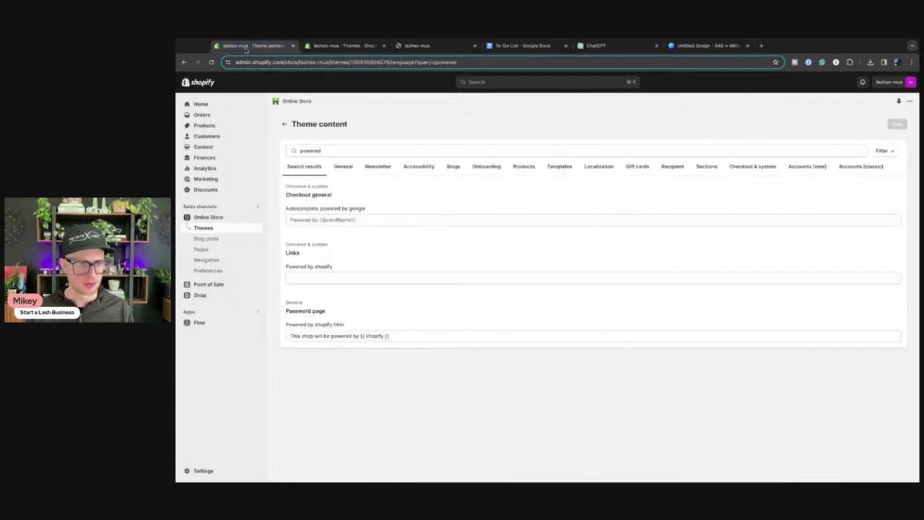
pyautogui.click(204, 128)
pyautogui.click(206, 137)
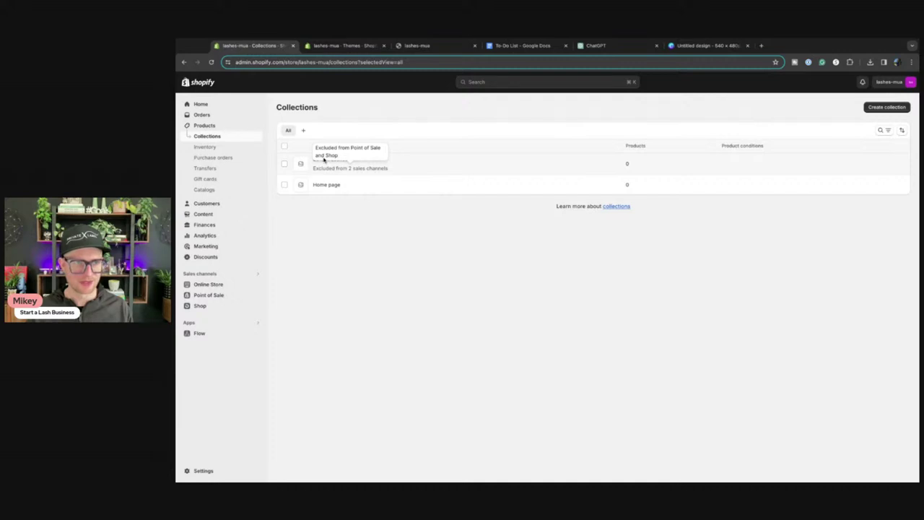
pyautogui.click(283, 185)
pyautogui.click(902, 147)
pyautogui.click(885, 167)
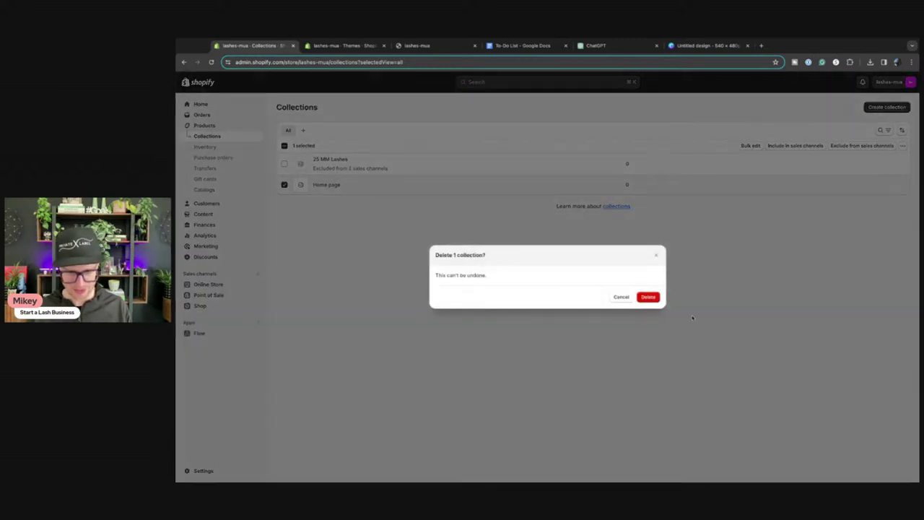
pyautogui.click(647, 297)
# Create a manual collection titled "3D Mink Lashes" and save it
pyautogui.click(883, 109)
pyautogui.click(466, 143)
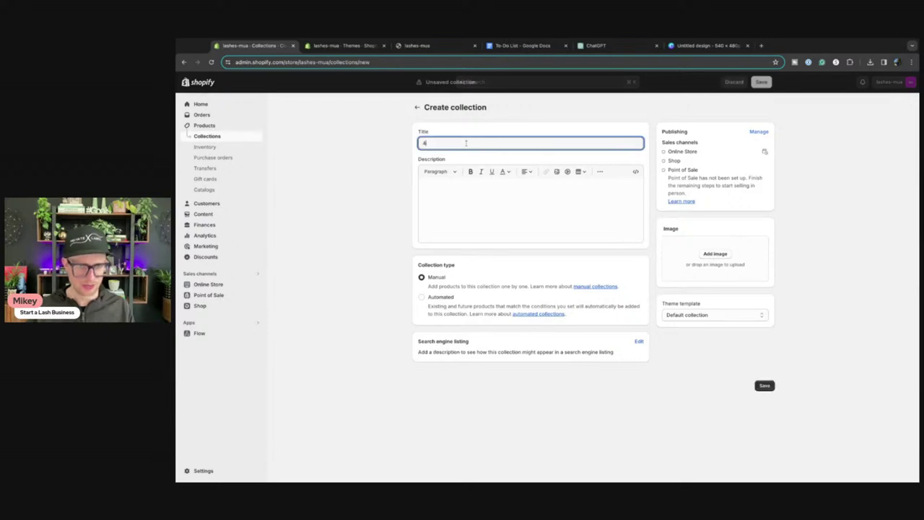
pyautogui.write('ashes')
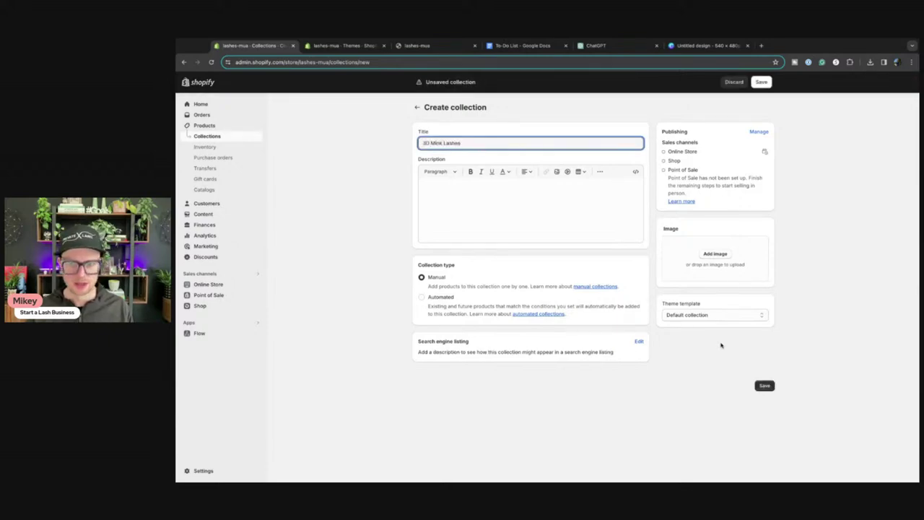
pyautogui.click(764, 386)
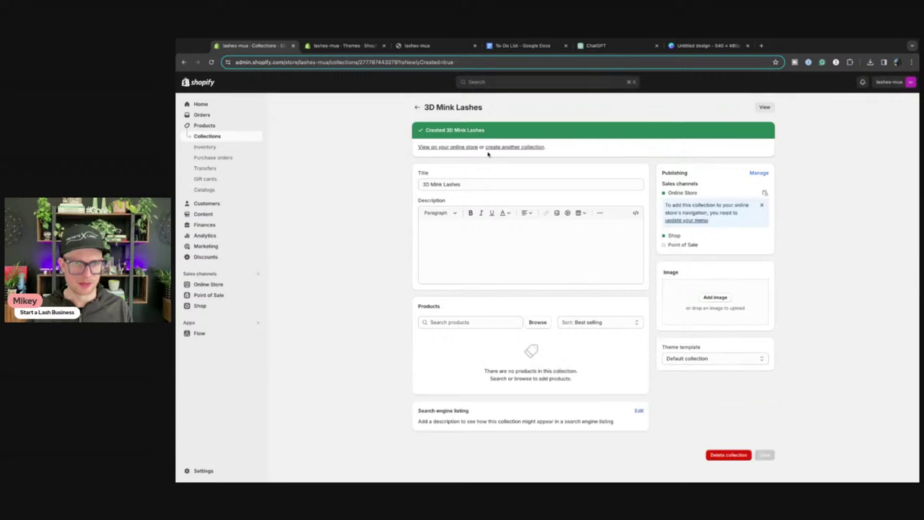
# Create another manual collection titled "5D Lashes" and save it
pyautogui.click(508, 148)
pyautogui.click(473, 143)
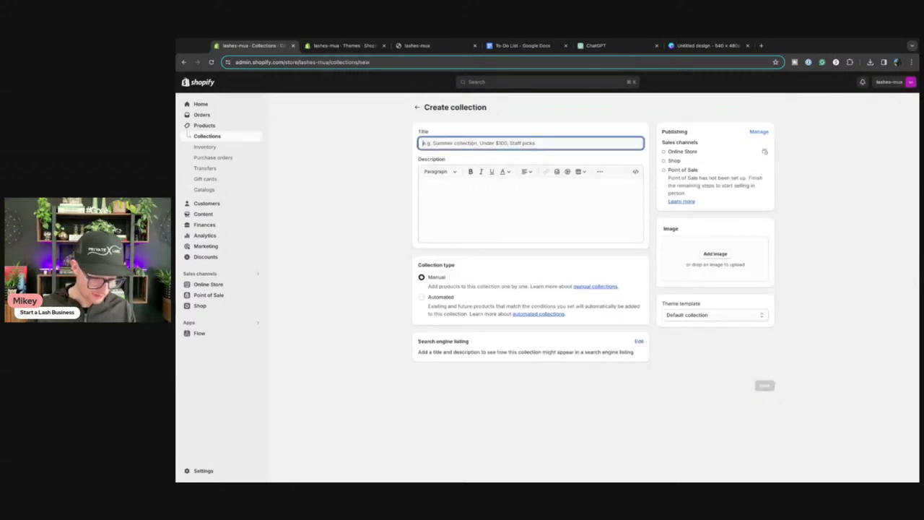
pyautogui.write('5D Lashes')
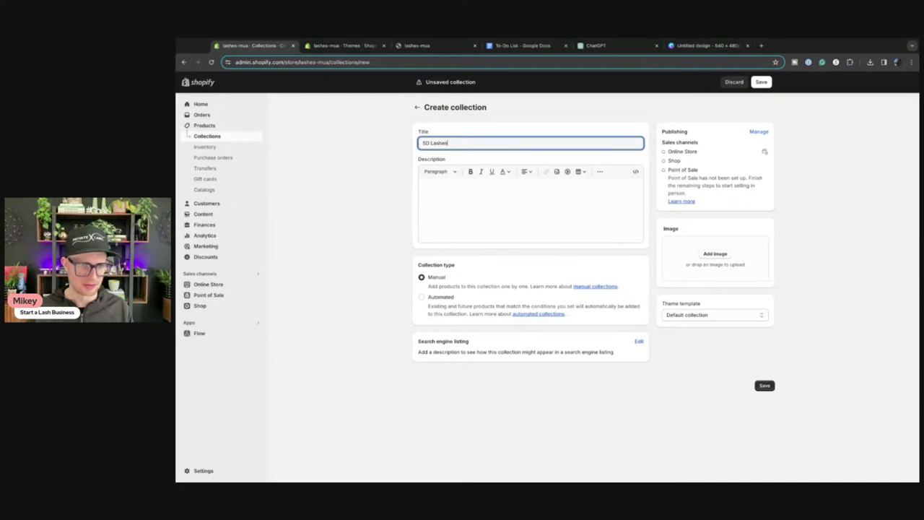
pyautogui.click(764, 386)
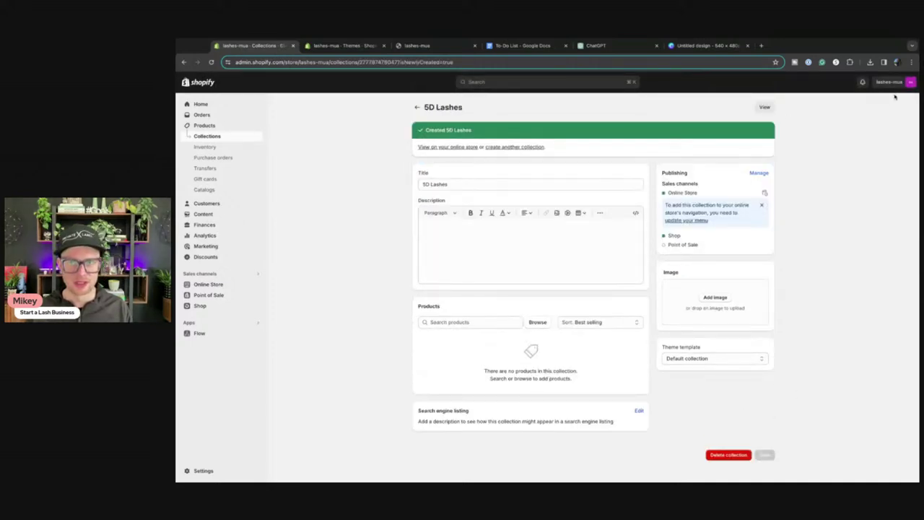
# Open the 25 MM Lashes collection from the collections list, include it in the Shop sales channel, and save
pyautogui.click(204, 135)
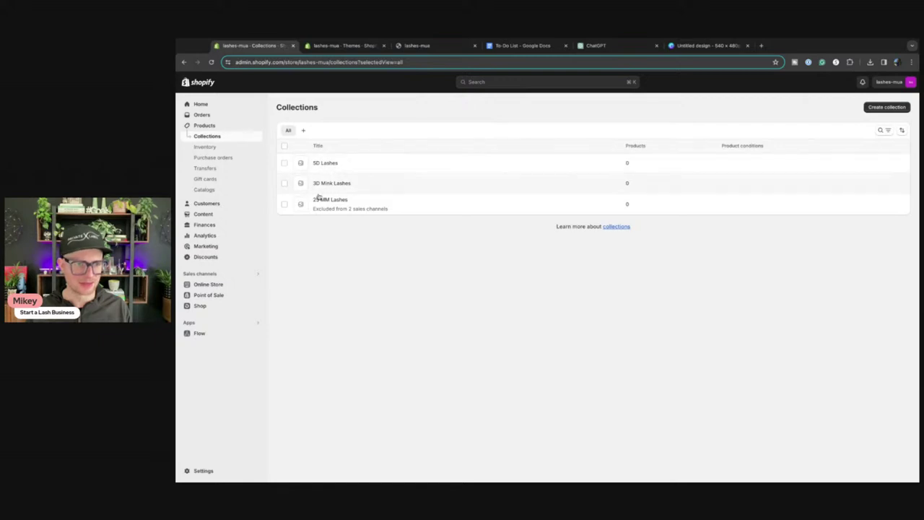
pyautogui.moveTo(341, 209)
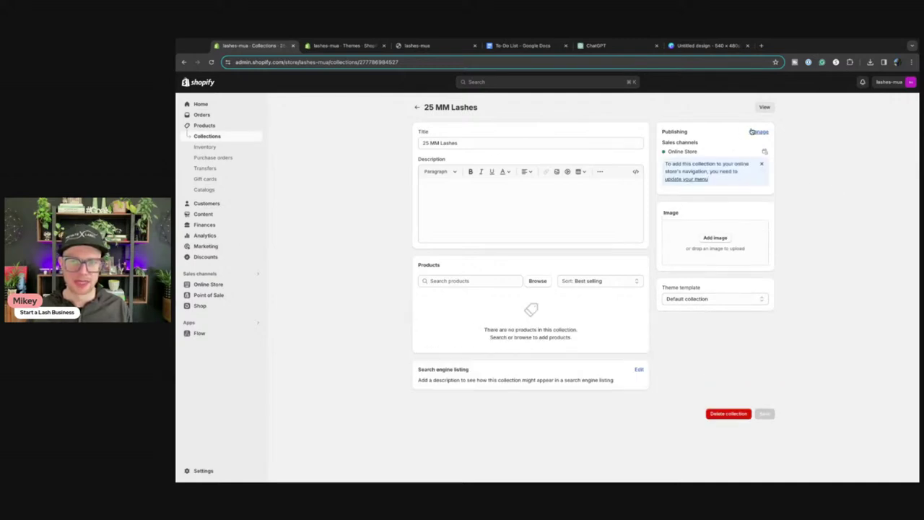
pyautogui.click(758, 131)
pyautogui.click(439, 293)
pyautogui.click(649, 315)
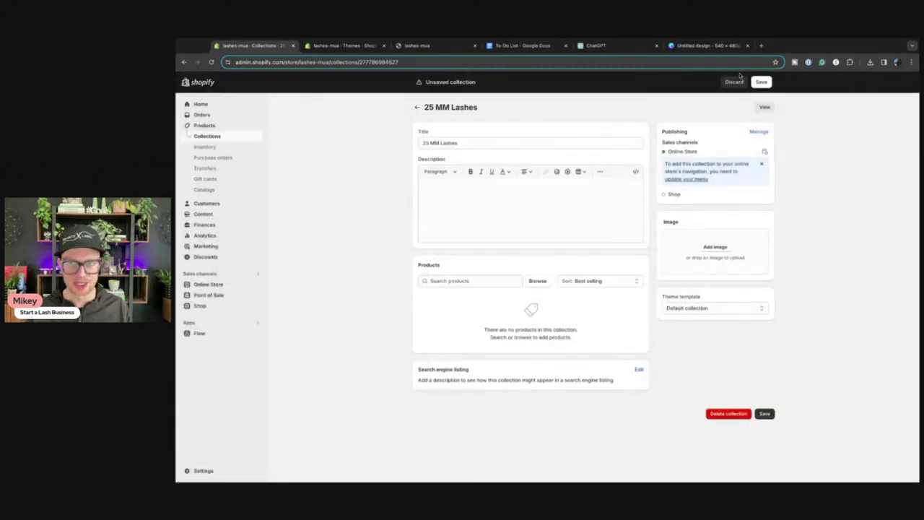
pyautogui.click(760, 81)
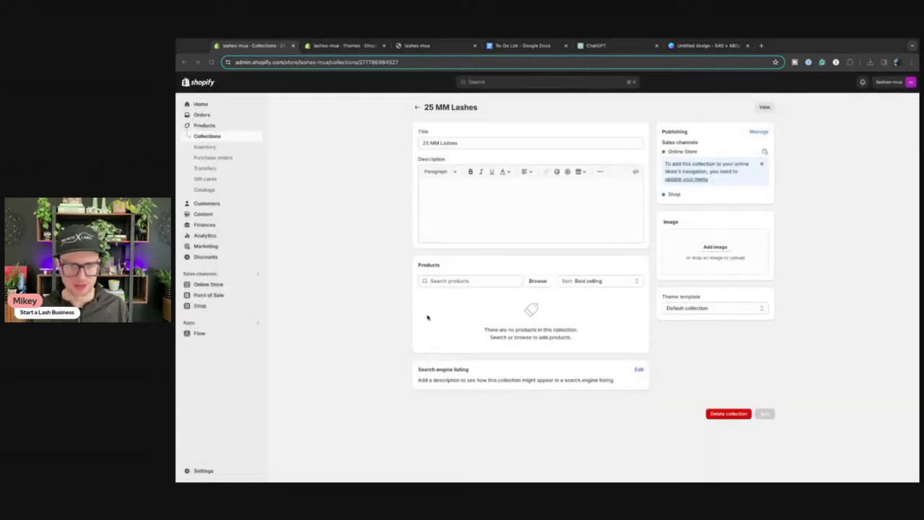
# Return to the collections list, create a manual collection titled "Thinline Lashes", and save it
pyautogui.click(206, 140)
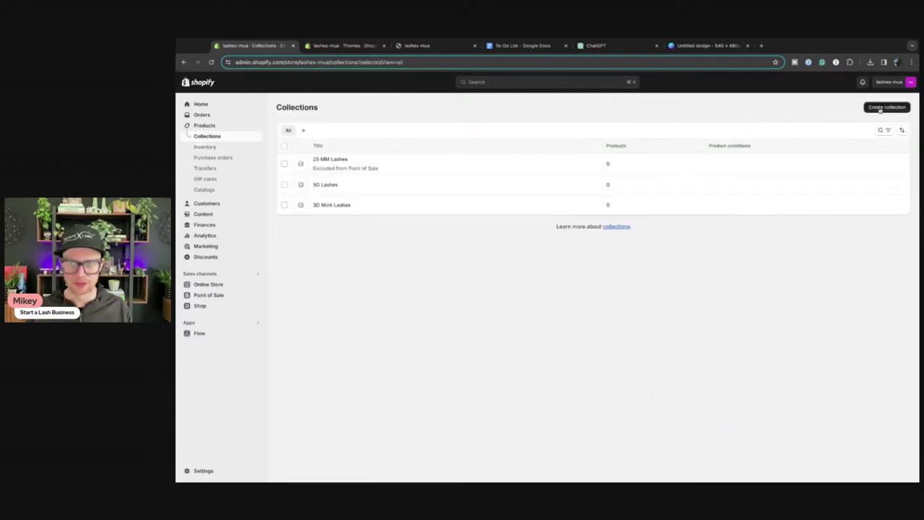
pyautogui.click(887, 108)
pyautogui.click(474, 143)
pyautogui.write('I')
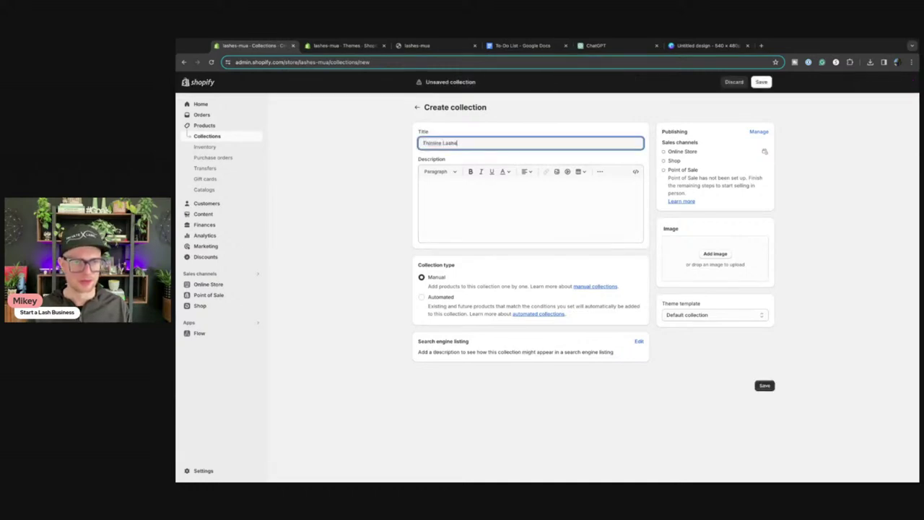
pyautogui.click(762, 82)
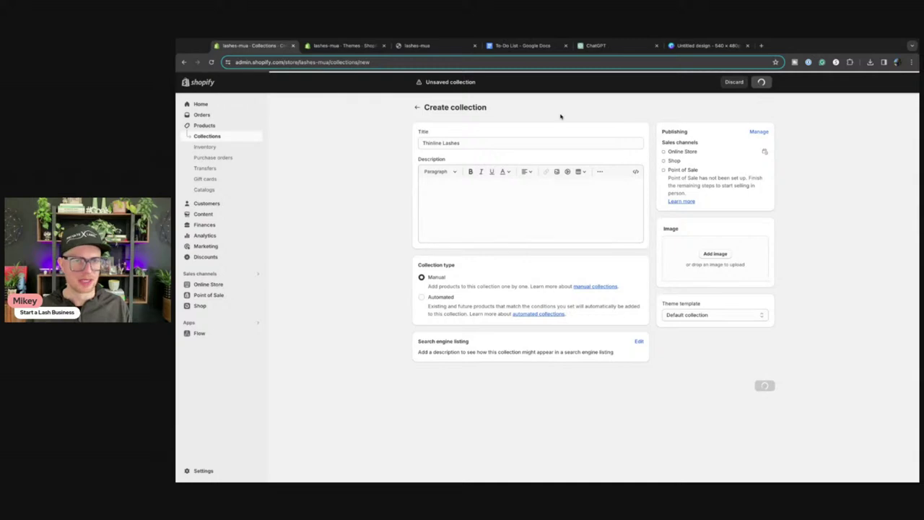
# Create another manual collection titled "Faux Lashes" and save it
pyautogui.click(520, 146)
pyautogui.click(495, 141)
pyautogui.write('Fa')
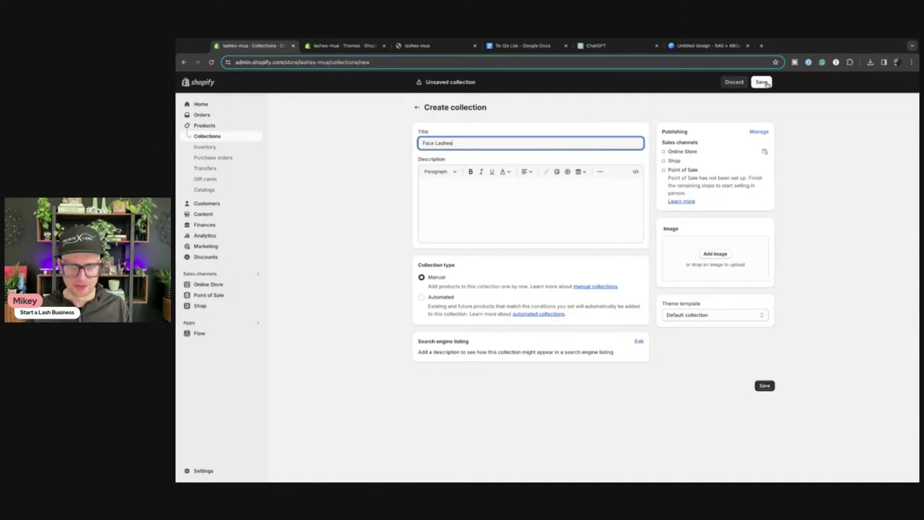
pyautogui.write('ux Lashes')
pyautogui.click(764, 83)
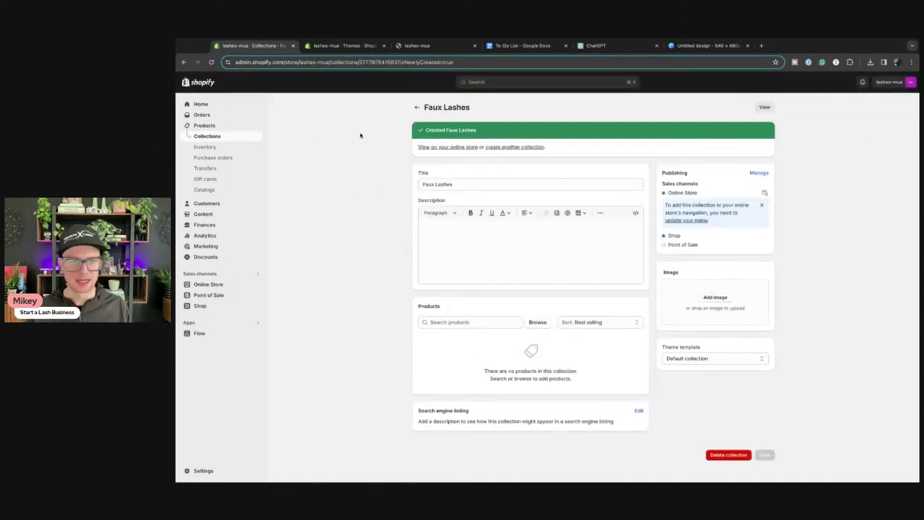
# Review the collections list, open the online store's main menu for editing, and compare it with the storefront header links
pyautogui.click(201, 140)
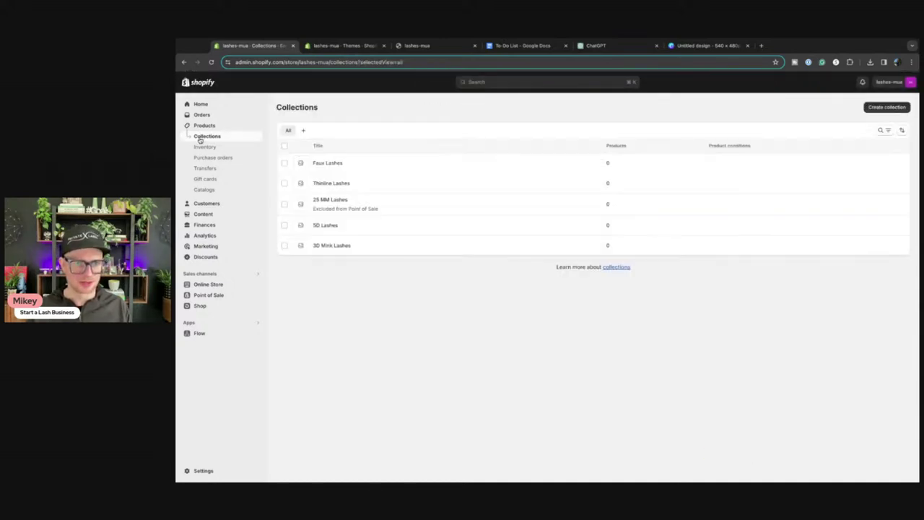
pyautogui.click(205, 284)
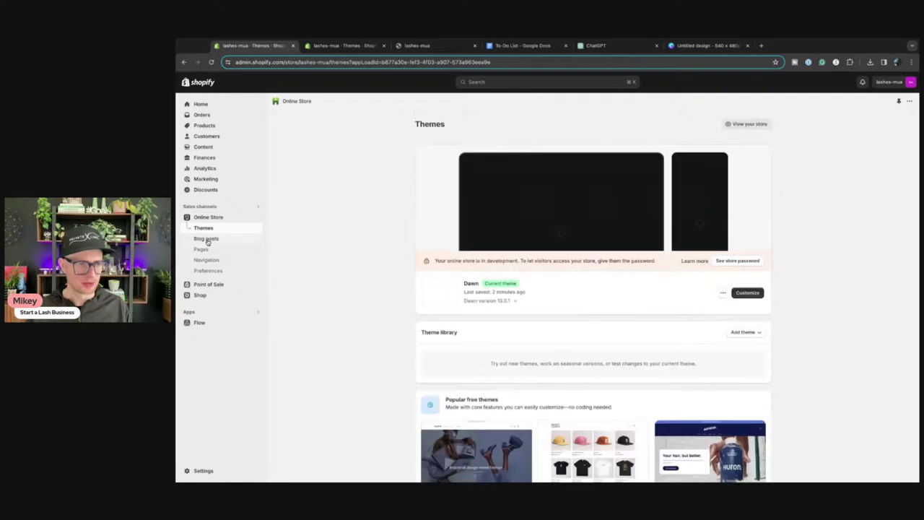
pyautogui.click(206, 260)
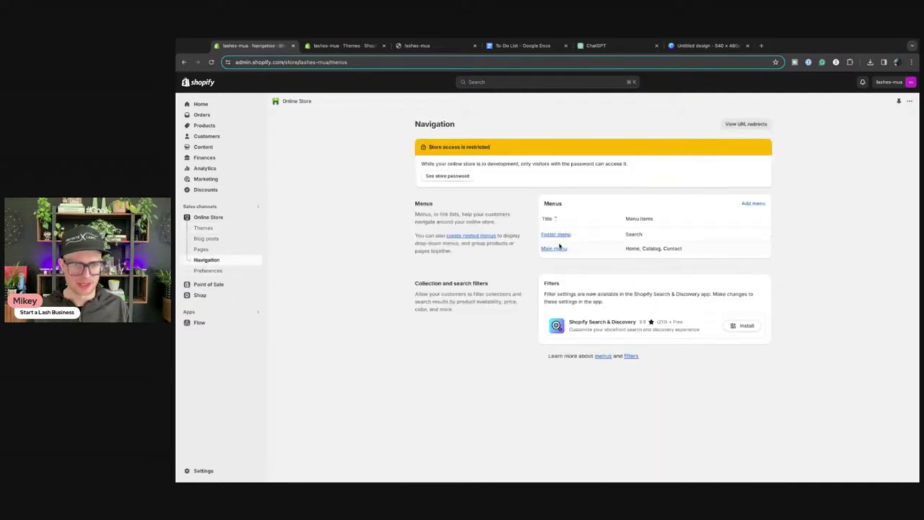
pyautogui.click(553, 248)
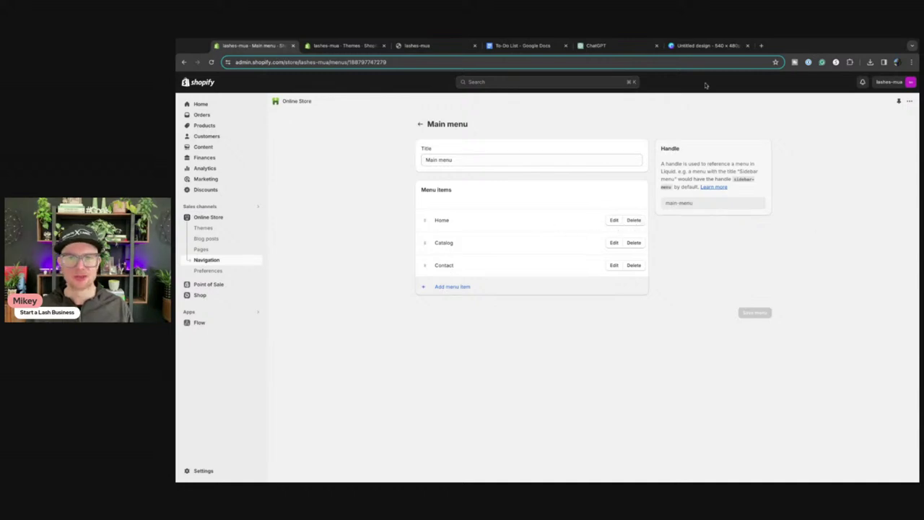
pyautogui.click(436, 47)
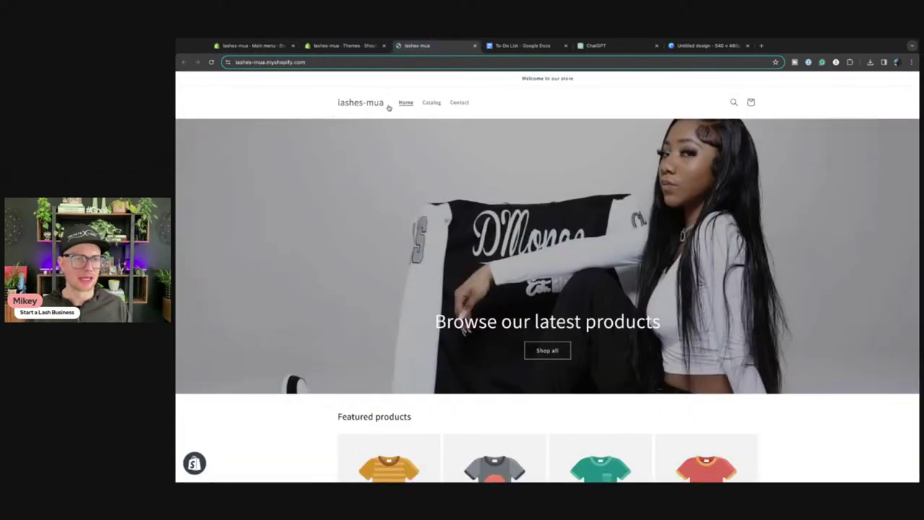
pyautogui.click(253, 47)
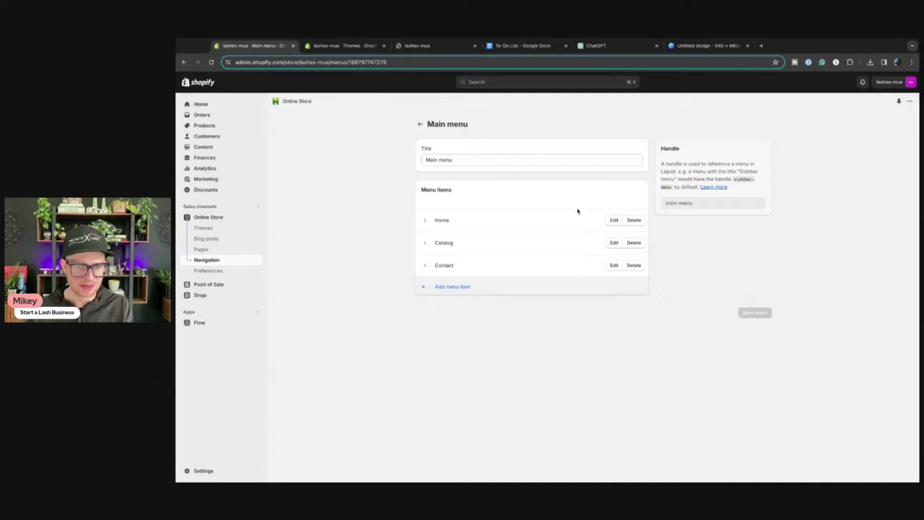
# Remove the Home and Catalog items from the main menu and look at the storefront header again
pyautogui.click(634, 221)
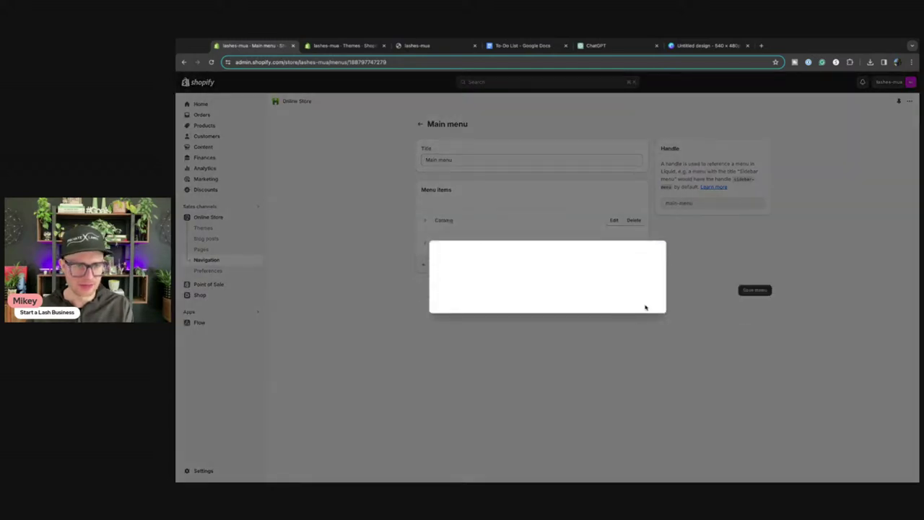
pyautogui.click(644, 300)
pyautogui.click(634, 221)
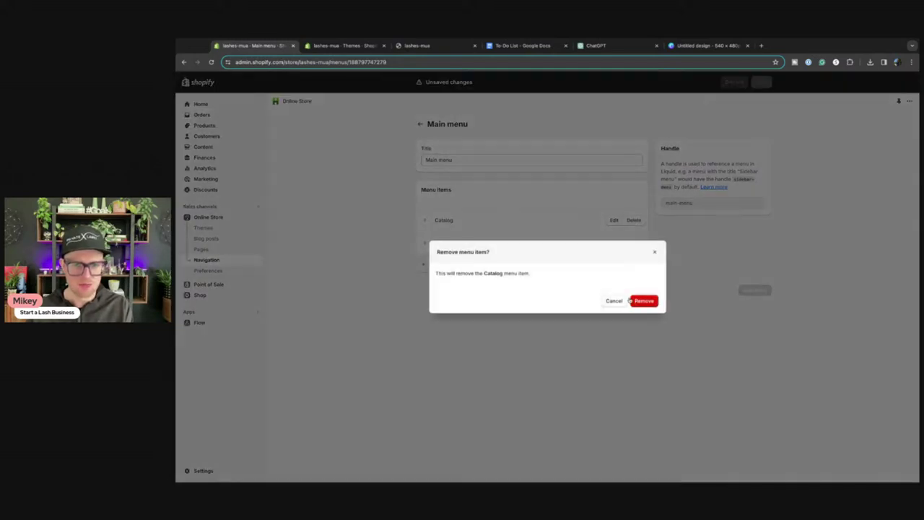
pyautogui.click(642, 301)
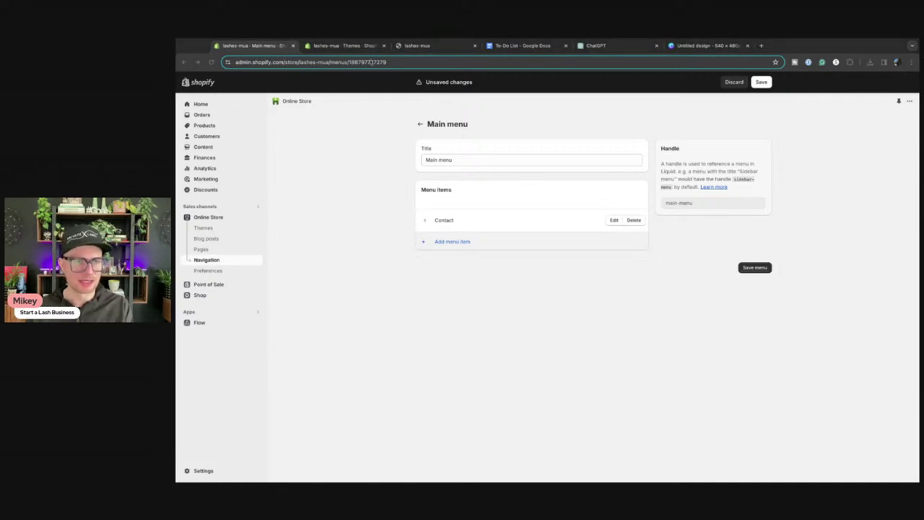
pyautogui.click(413, 46)
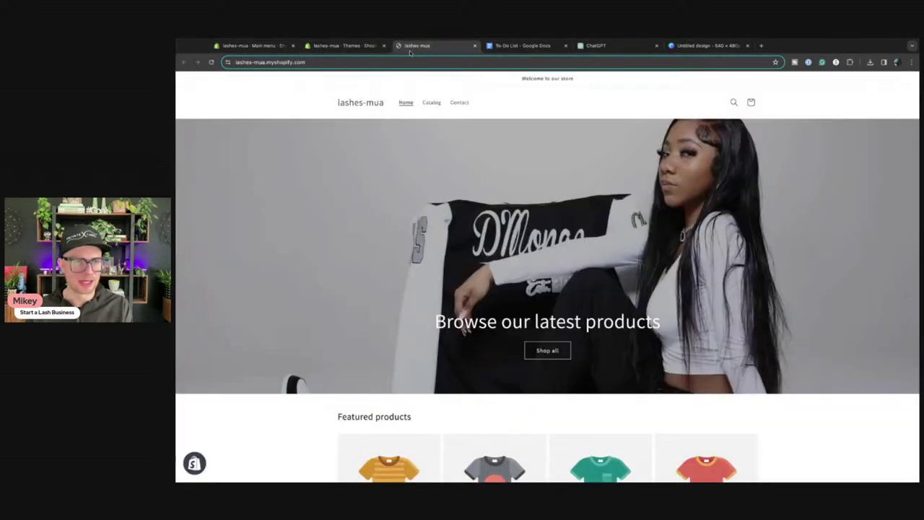
pyautogui.click(243, 48)
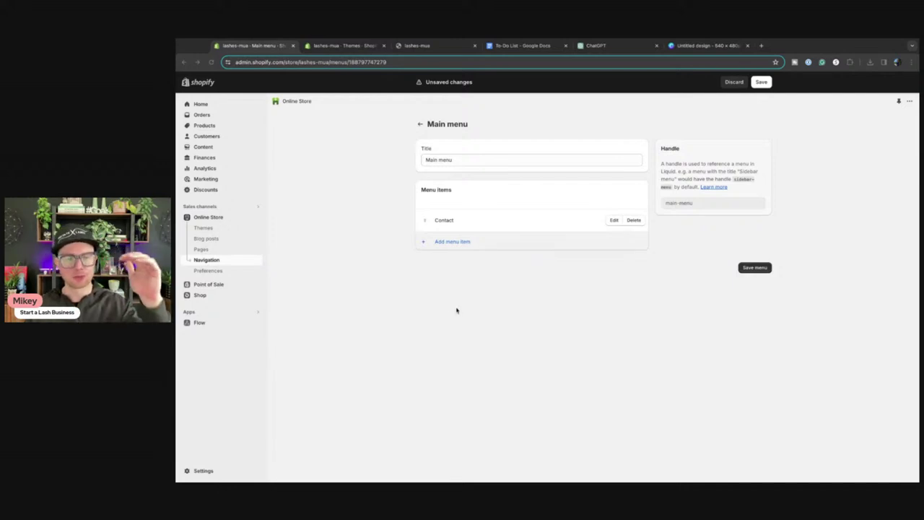
# Add a "Lashes" item to the main menu, linked to the 25 MM Lashes collection
pyautogui.click(460, 244)
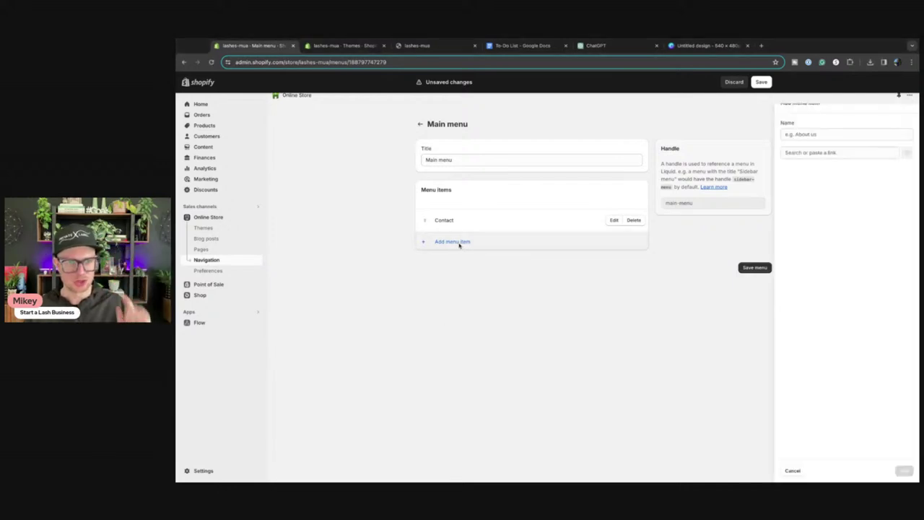
pyautogui.click(830, 152)
pyautogui.click(814, 135)
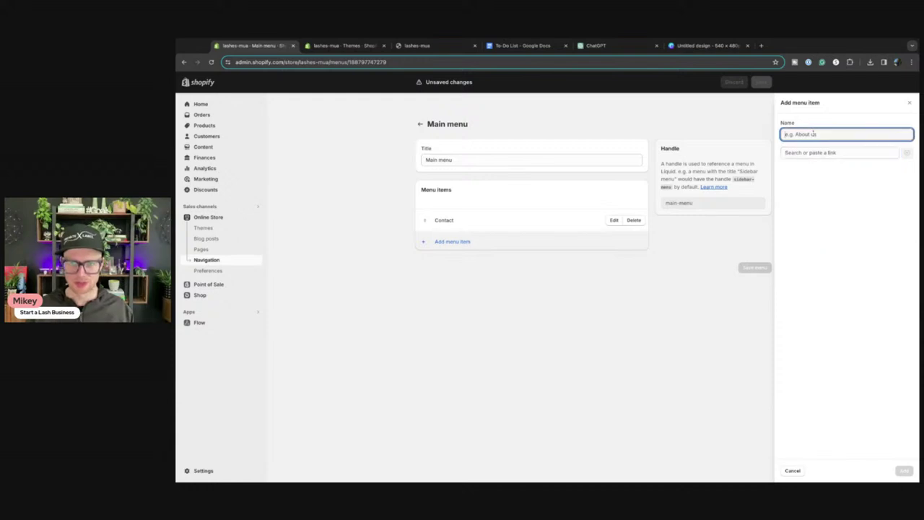
pyautogui.write('Lashes')
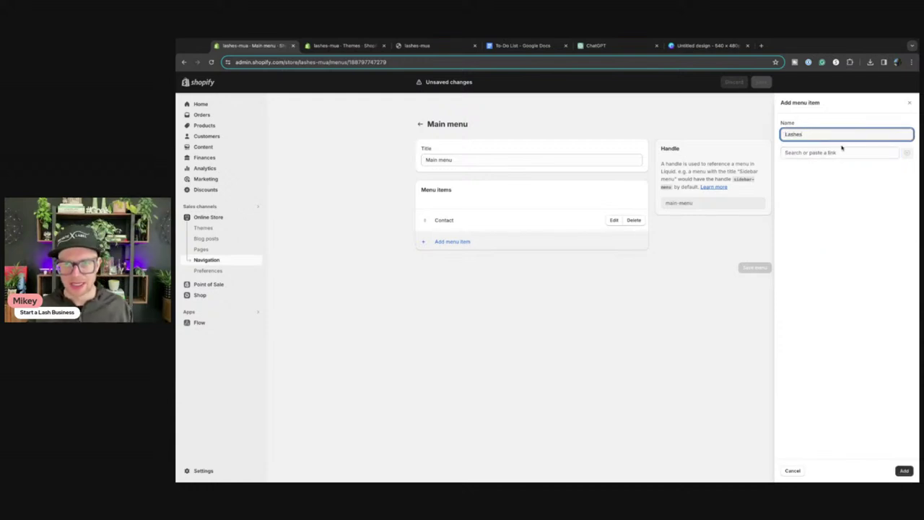
pyautogui.click(840, 150)
pyautogui.click(807, 202)
pyautogui.click(809, 201)
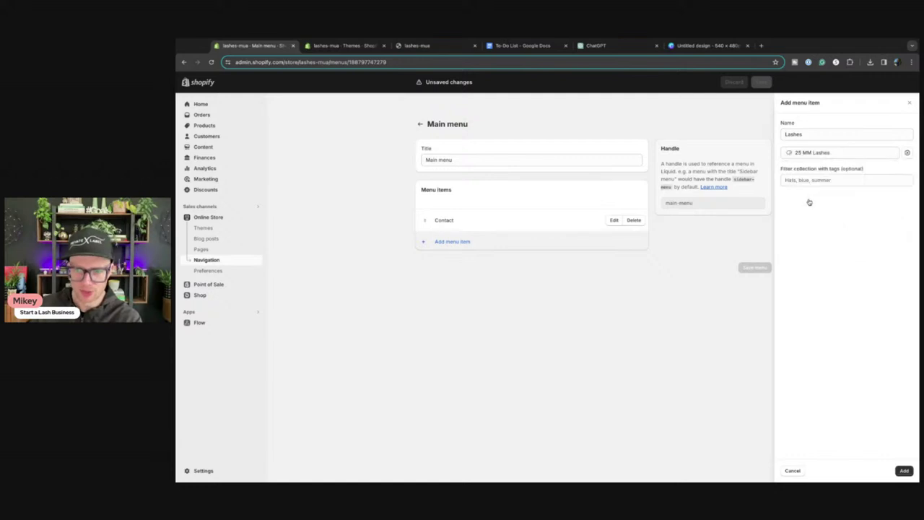
pyautogui.click(905, 471)
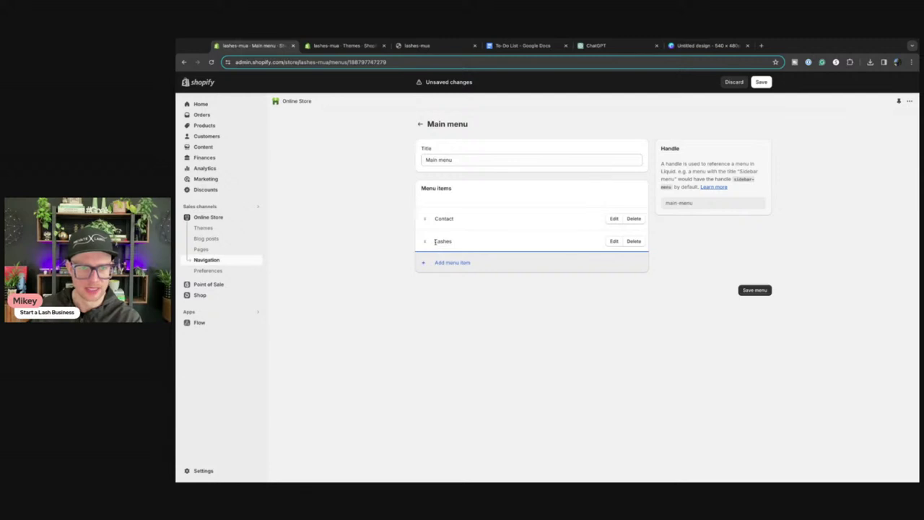
# Edit the Lashes menu item so its link is "#" and apply the change
pyautogui.click(615, 241)
pyautogui.click(893, 152)
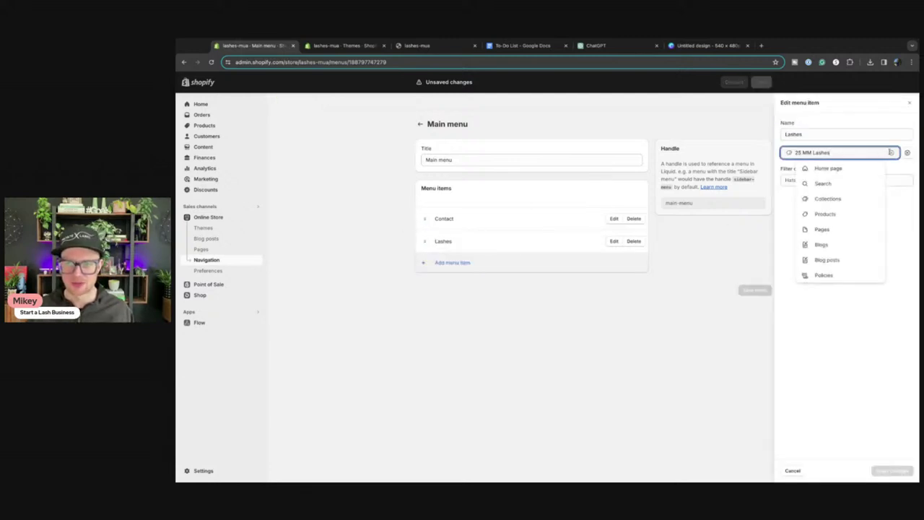
pyautogui.click(890, 152)
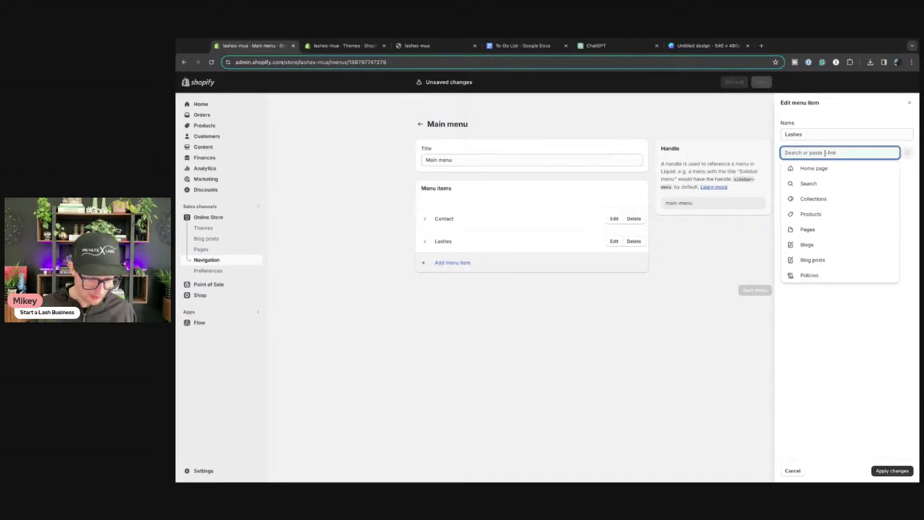
pyautogui.write('#')
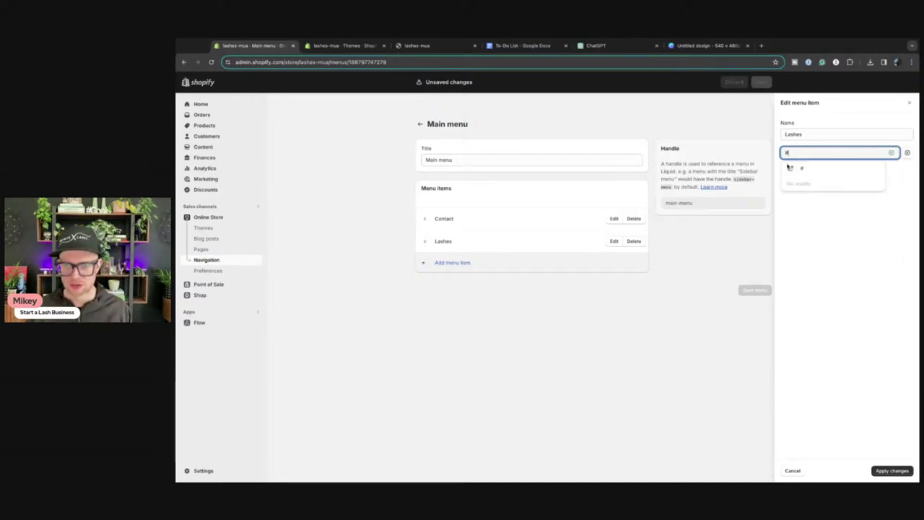
pyautogui.click(839, 169)
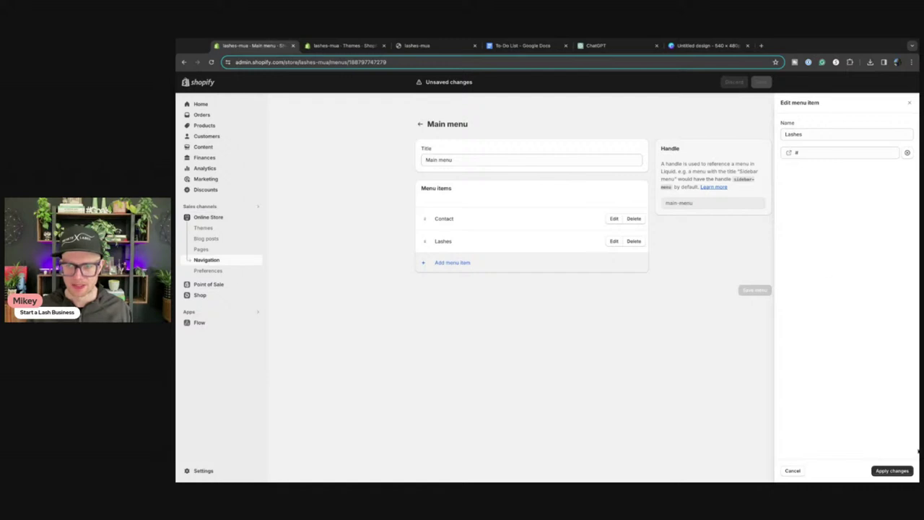
pyautogui.click(892, 471)
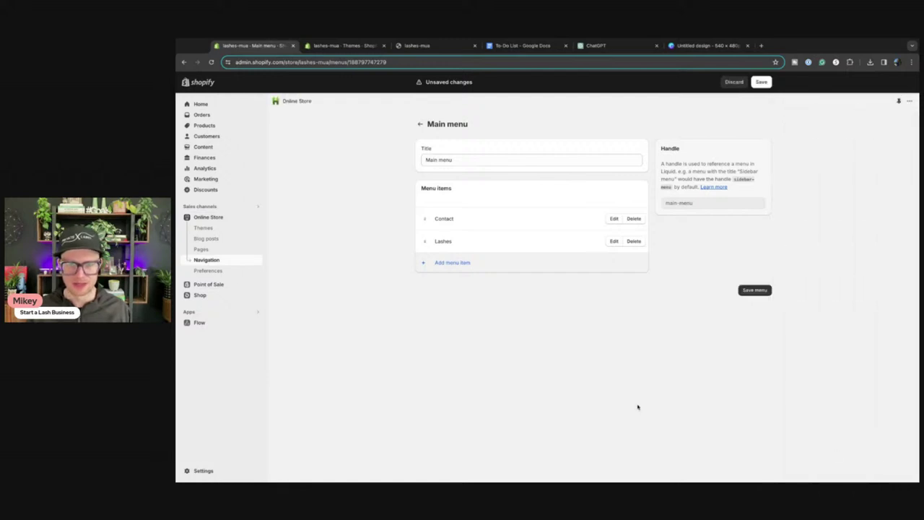
# Add a menu item for the 25 MM Lashes collection and nest it under Lashes
pyautogui.click(451, 262)
pyautogui.click(837, 152)
pyautogui.click(805, 205)
pyautogui.click(810, 199)
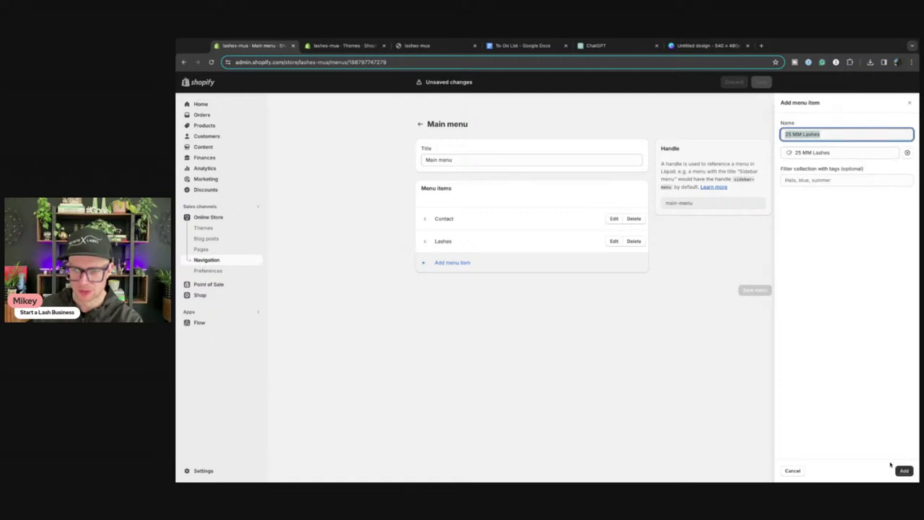
pyautogui.click(901, 470)
pyautogui.moveTo(425, 263); pyautogui.dragTo(453, 268)
# Add the 3D Mink Lashes collection as a submenu item of Lashes
pyautogui.click(456, 286)
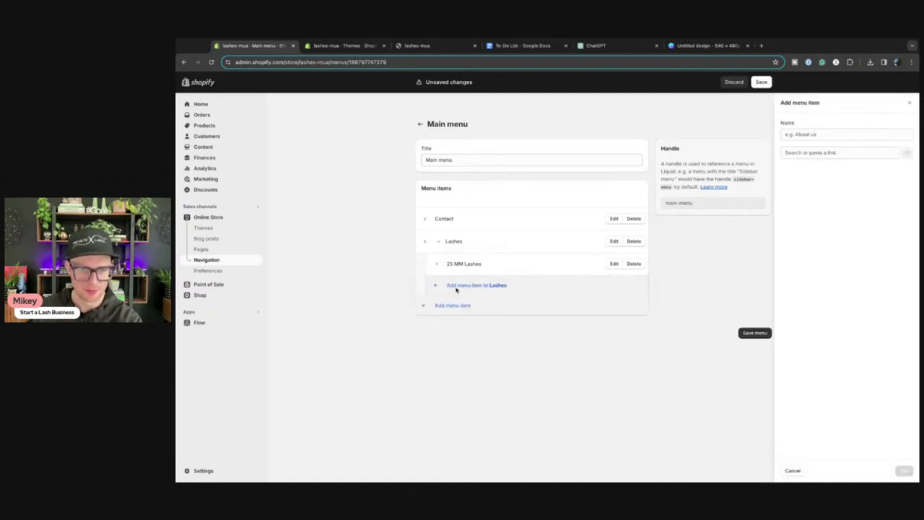
pyautogui.click(790, 152)
pyautogui.click(803, 198)
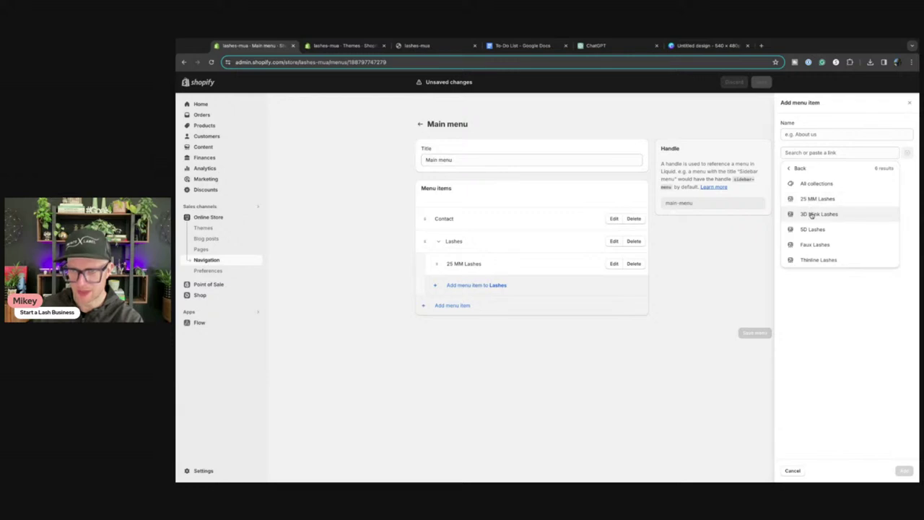
pyautogui.click(812, 214)
pyautogui.click(903, 469)
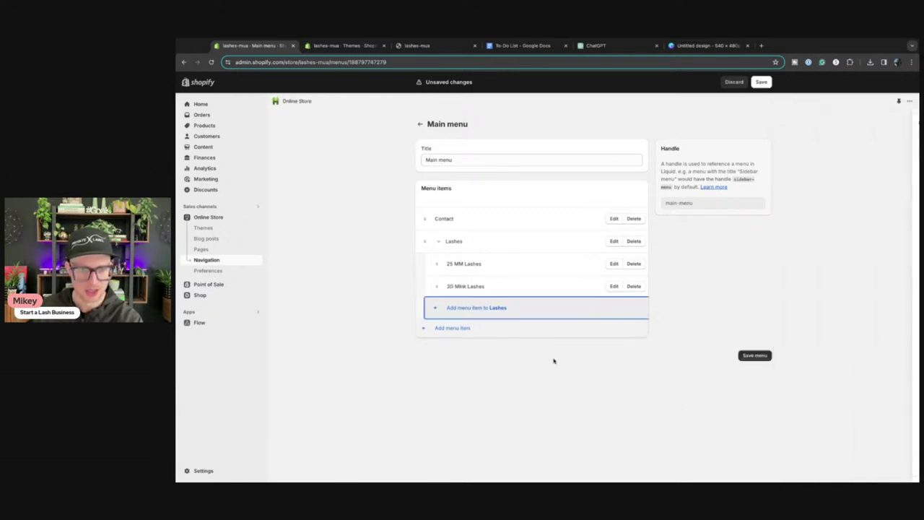
# Add the 5D Lashes collection as a submenu item of Lashes
pyautogui.click(484, 314)
pyautogui.click(825, 154)
pyautogui.click(813, 198)
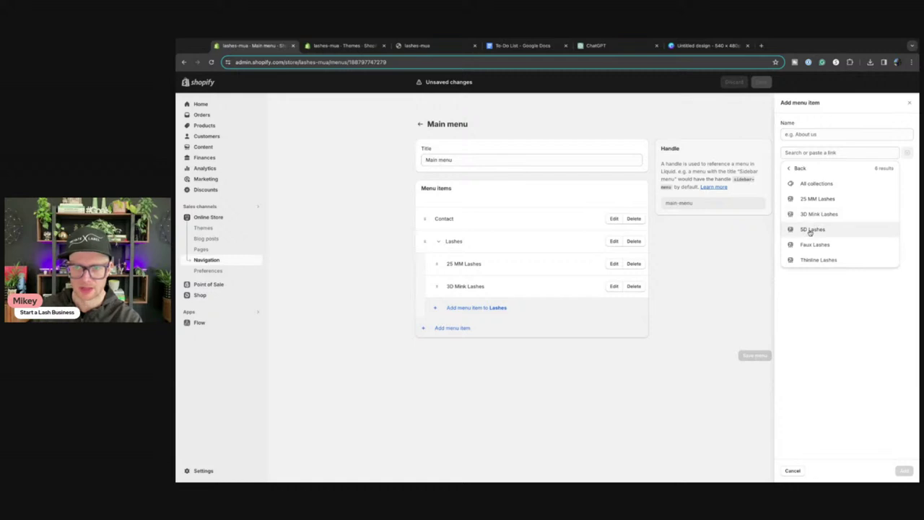
pyautogui.click(811, 229)
pyautogui.click(903, 470)
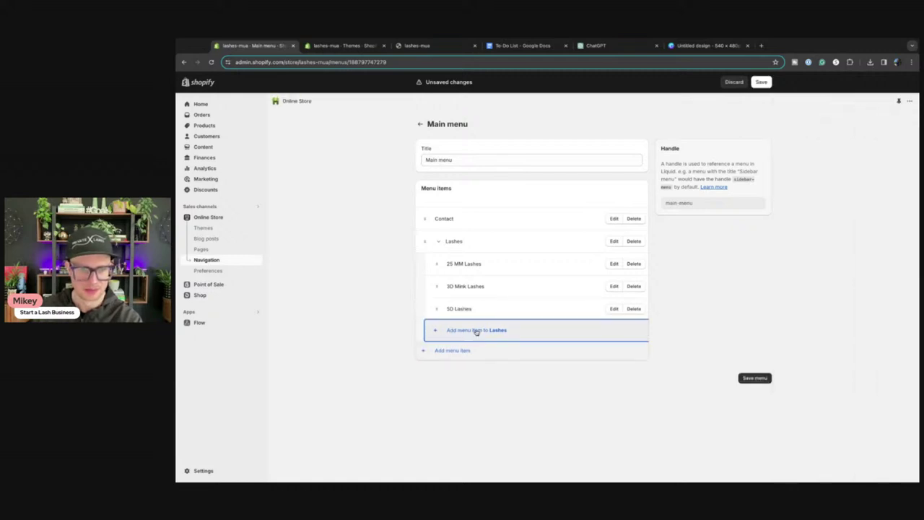
# Add the Faux Lashes collection as a submenu item of Lashes
pyautogui.click(475, 330)
pyautogui.click(801, 154)
pyautogui.click(813, 197)
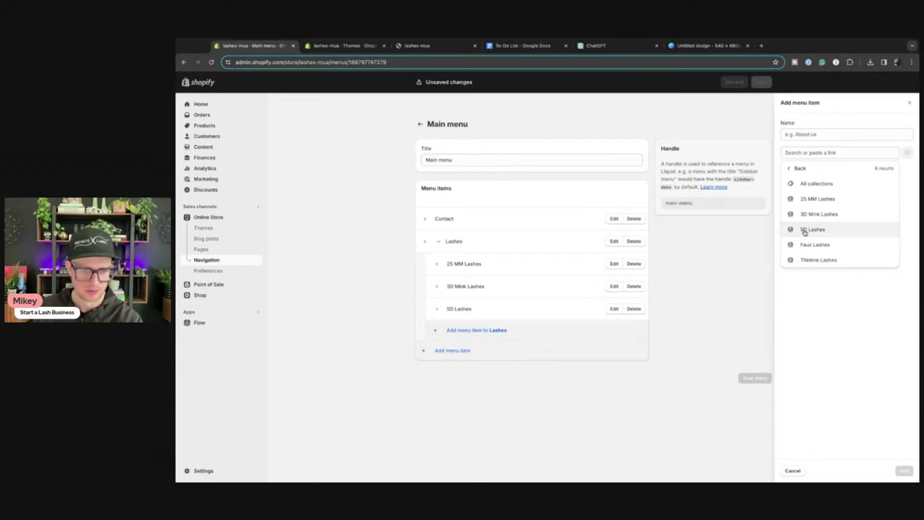
pyautogui.click(812, 244)
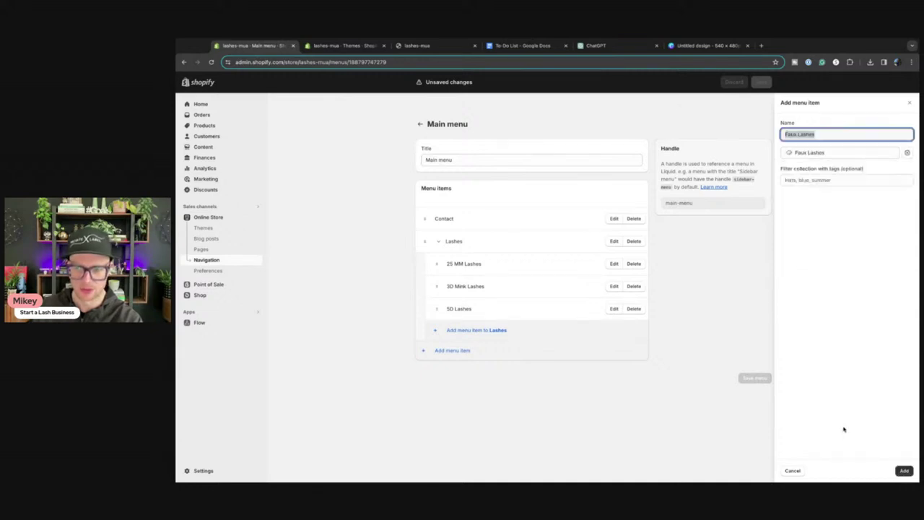
pyautogui.click(904, 471)
# Add the Thinline Lashes collection as a submenu item of Lashes and save the menu
pyautogui.click(489, 352)
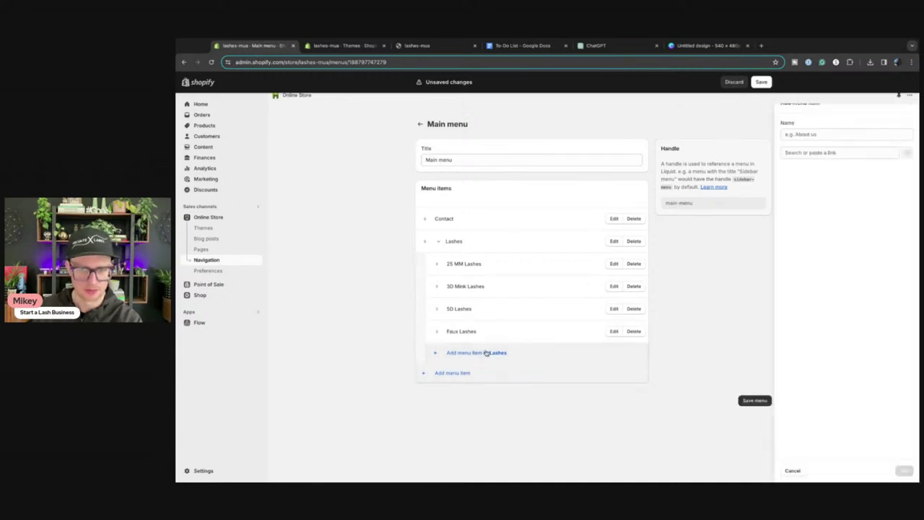
pyautogui.click(873, 152)
pyautogui.click(811, 213)
pyautogui.click(811, 263)
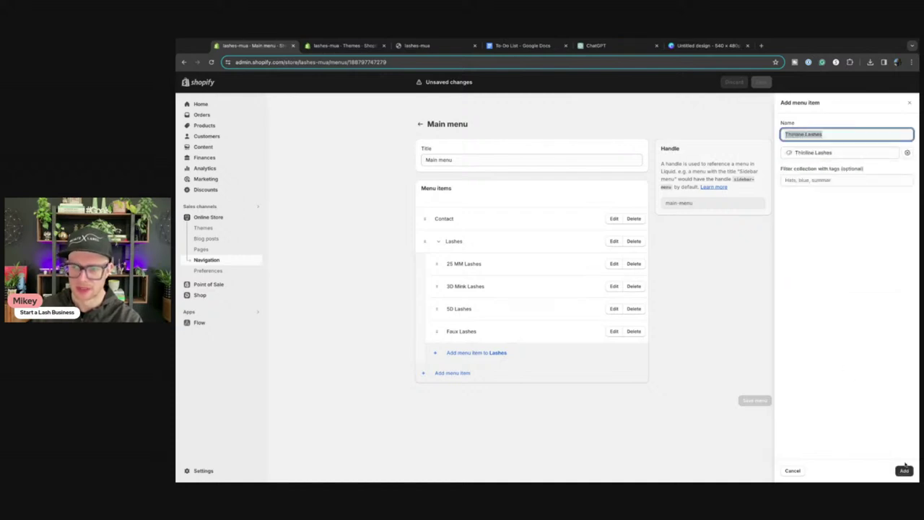
pyautogui.click(903, 471)
pyautogui.click(755, 421)
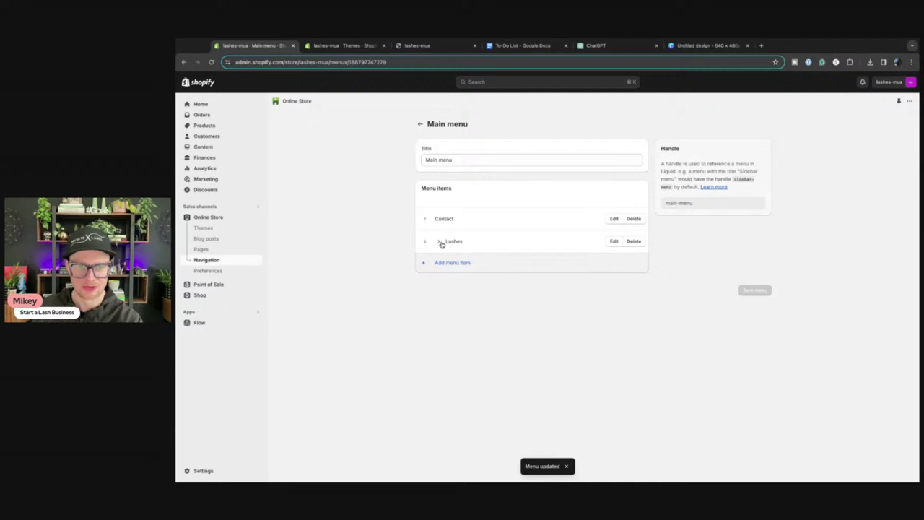
# Reload the storefront to check its header, and move Lashes above Contact in the main menu
pyautogui.click(438, 45)
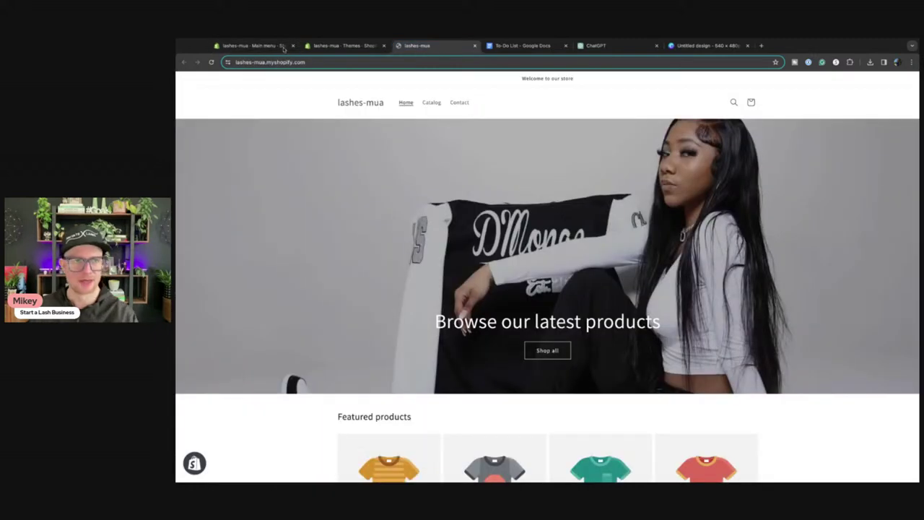
pyautogui.click(210, 62)
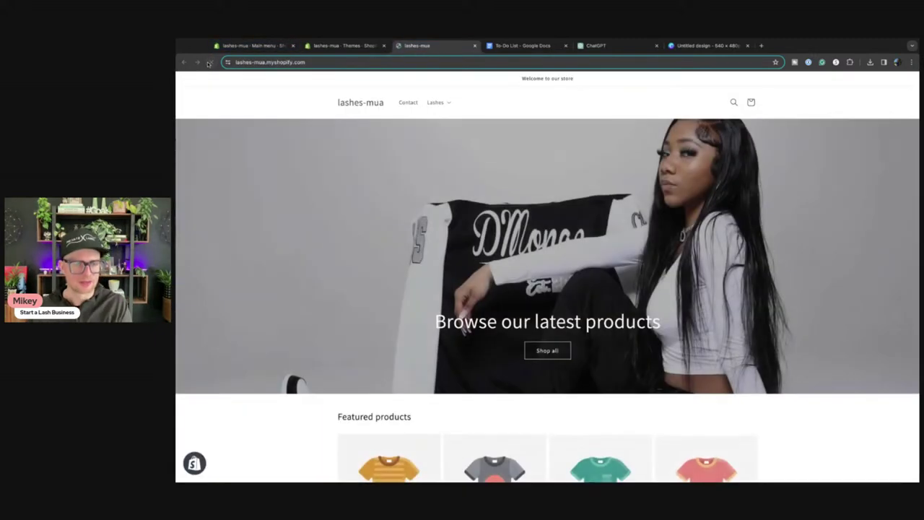
pyautogui.click(339, 45)
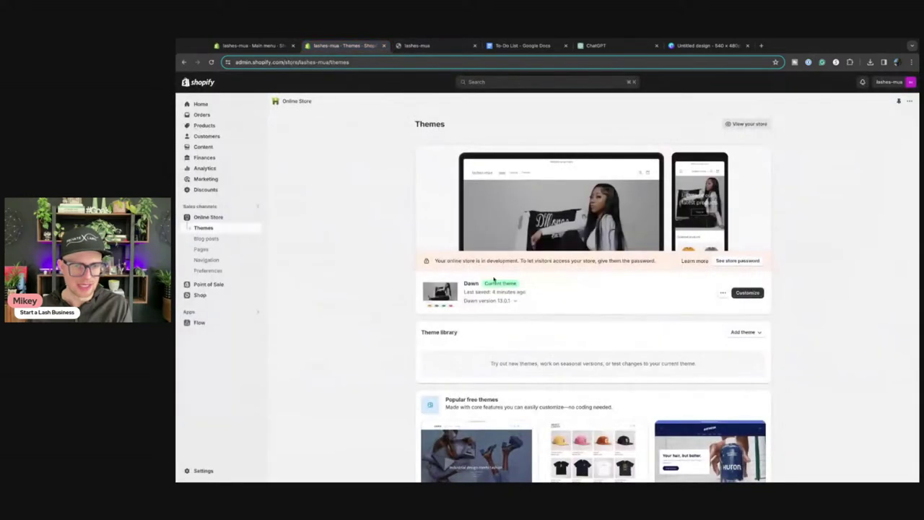
pyautogui.moveTo(252, 45); pyautogui.dragTo(339, 45)
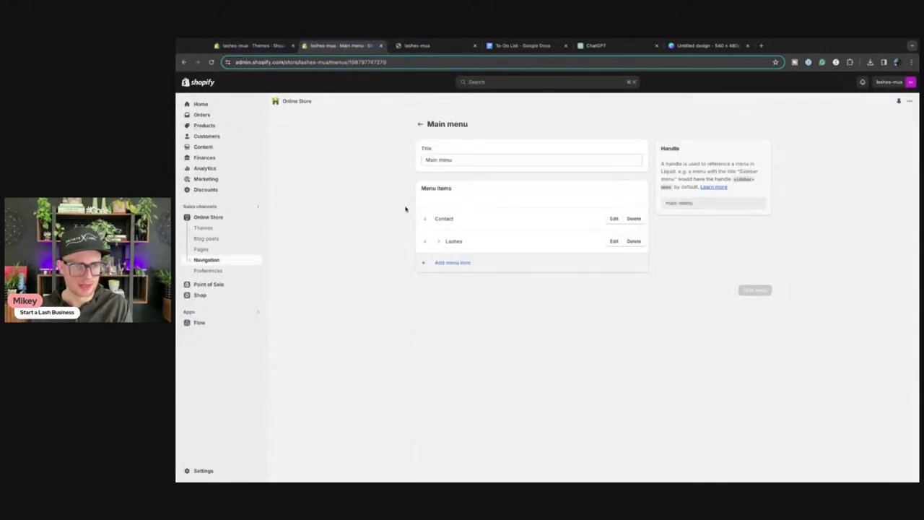
pyautogui.moveTo(424, 240); pyautogui.dragTo(427, 209)
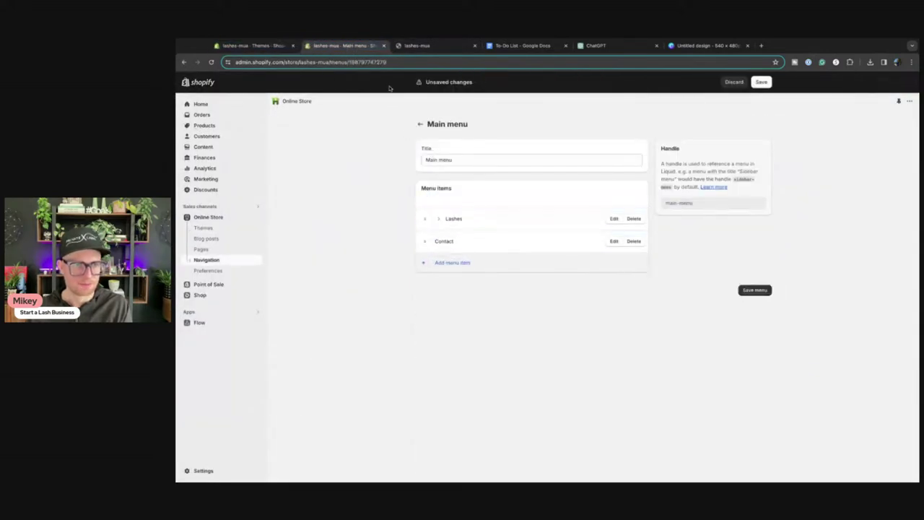
# Reload the storefront and expand the Lashes dropdown in its header to view the collection links
pyautogui.click(417, 45)
pyautogui.click(210, 63)
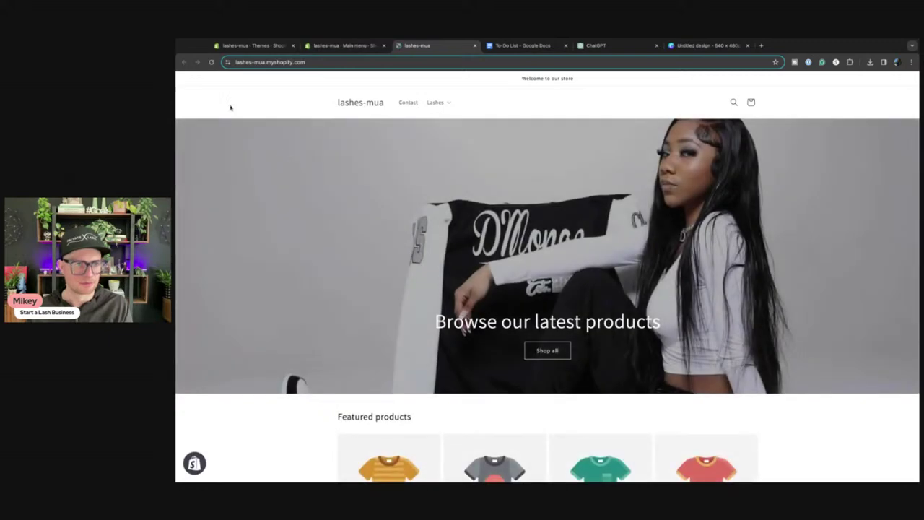
pyautogui.click(211, 62)
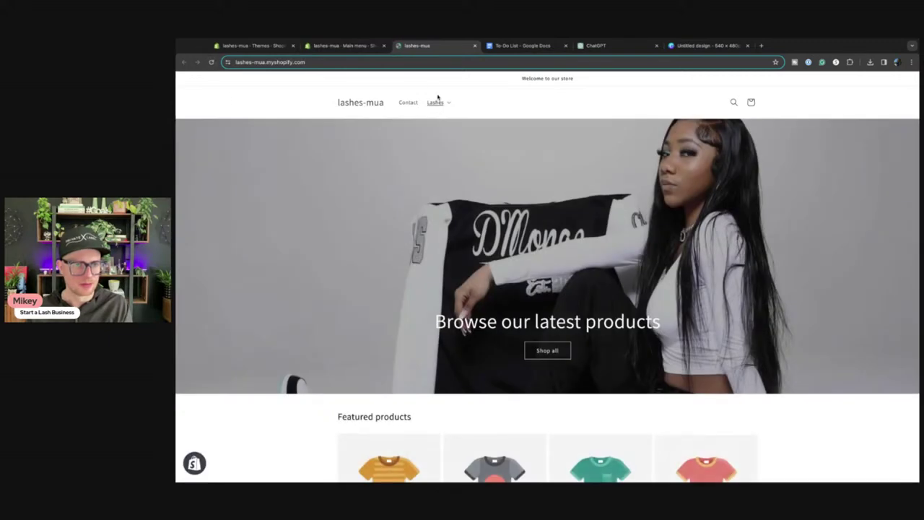
pyautogui.click(445, 103)
pyautogui.click(445, 102)
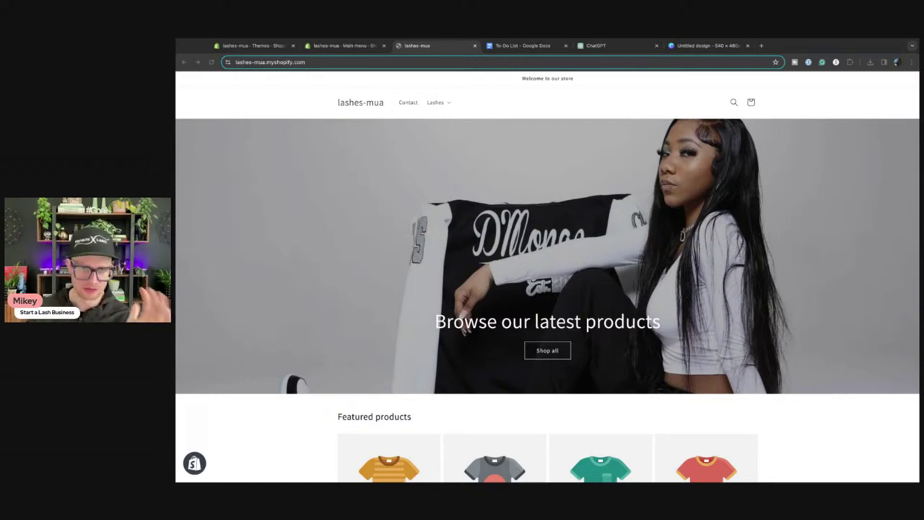
pyautogui.click(438, 104)
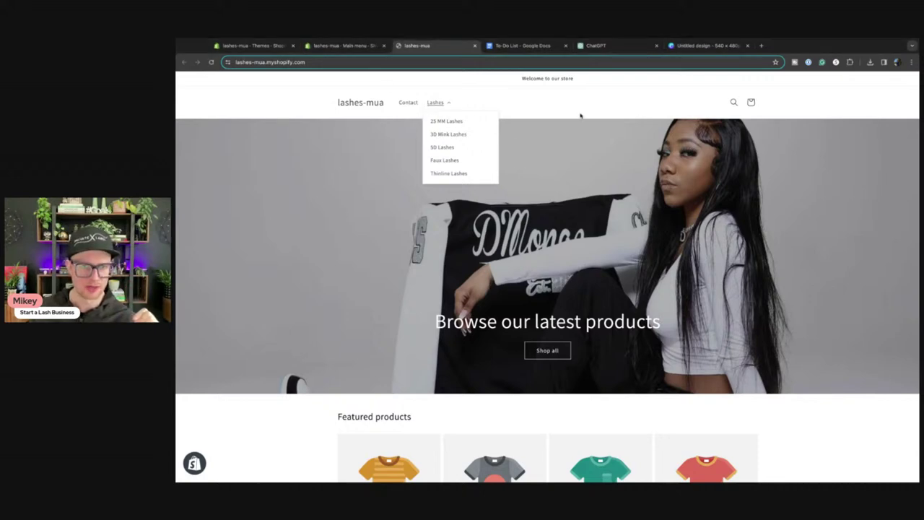
# Move the 25 MM, 3D Mink, 5D, Faux and Thinline Lashes submenu items out of Lashes to the main menu's first level
pyautogui.click(355, 47)
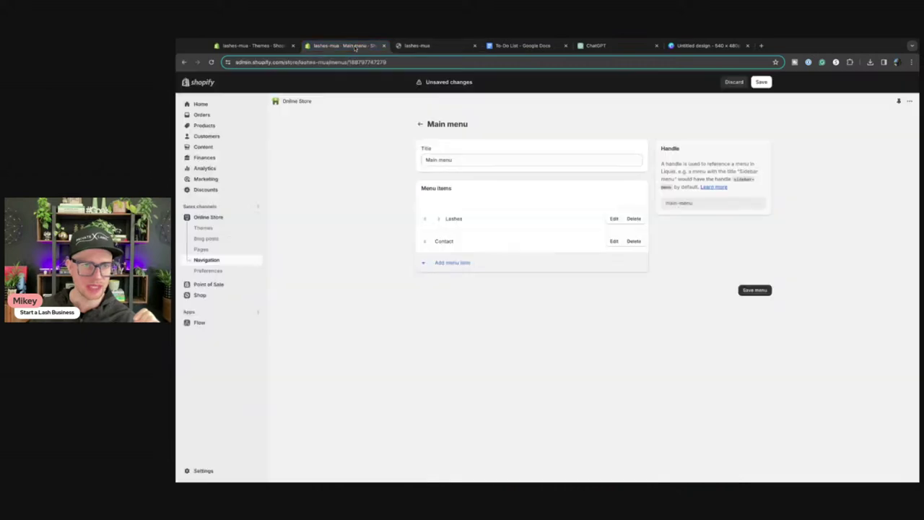
pyautogui.click(437, 220)
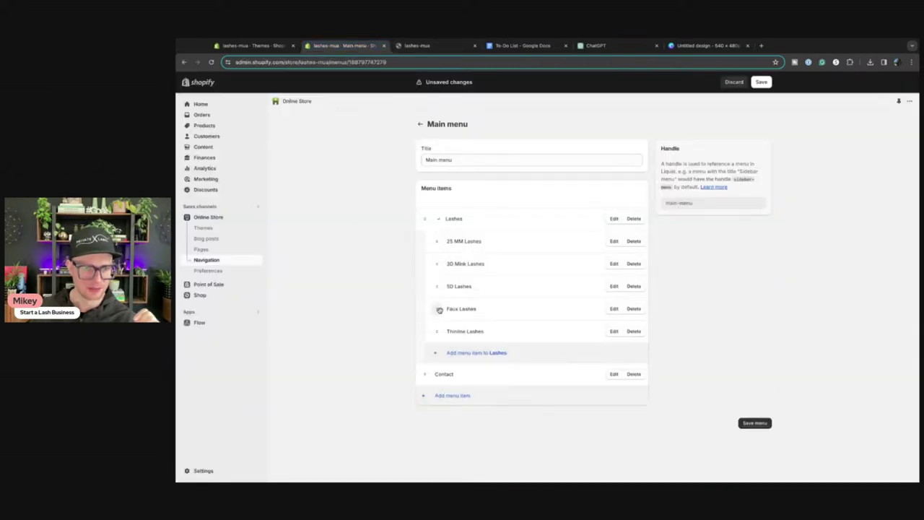
pyautogui.moveTo(442, 245); pyautogui.dragTo(424, 218)
pyautogui.moveTo(441, 265); pyautogui.dragTo(422, 241)
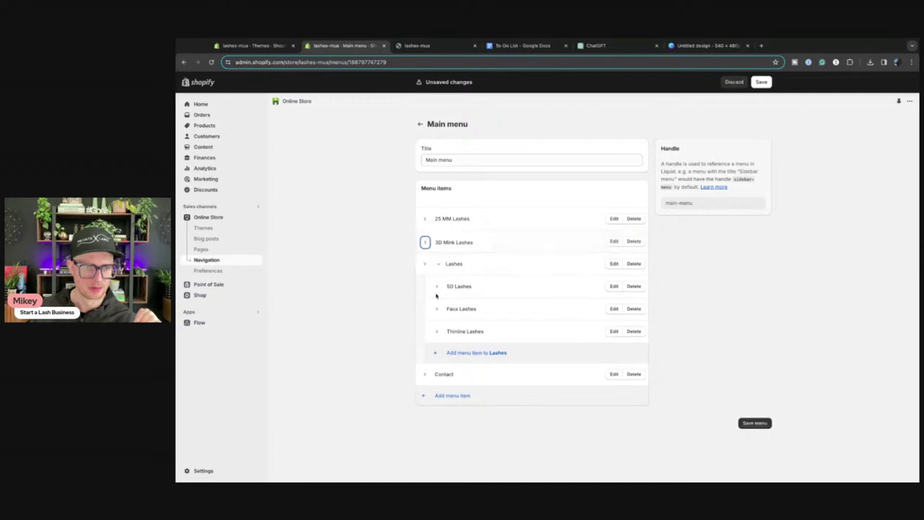
pyautogui.moveTo(436, 286); pyautogui.dragTo(420, 244)
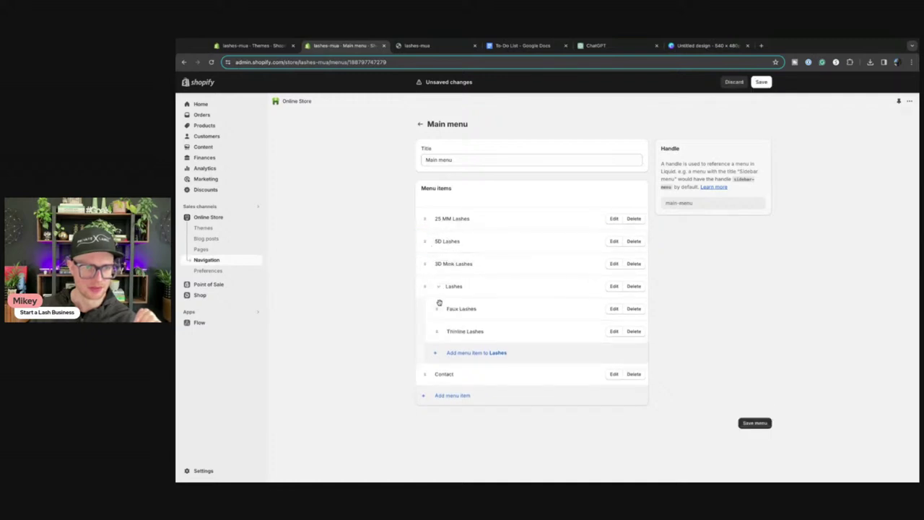
pyautogui.moveTo(438, 303); pyautogui.dragTo(420, 263)
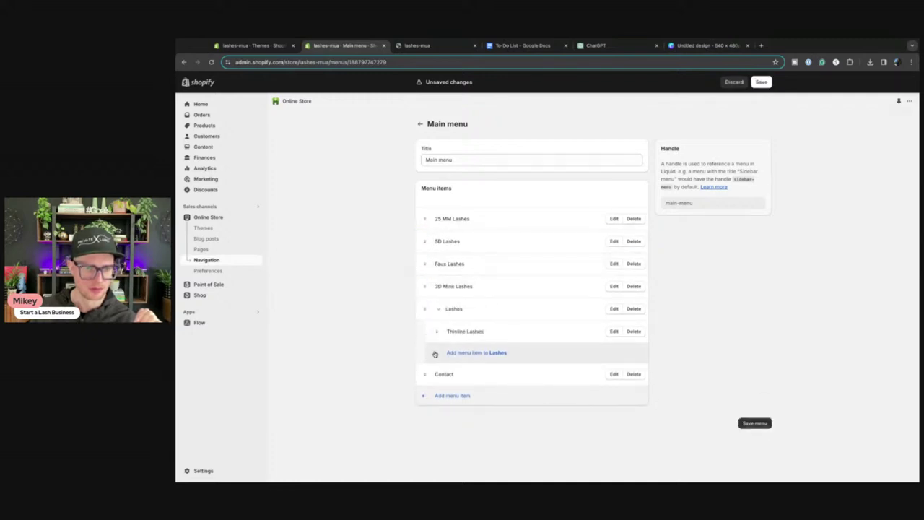
pyautogui.moveTo(436, 331); pyautogui.dragTo(420, 308)
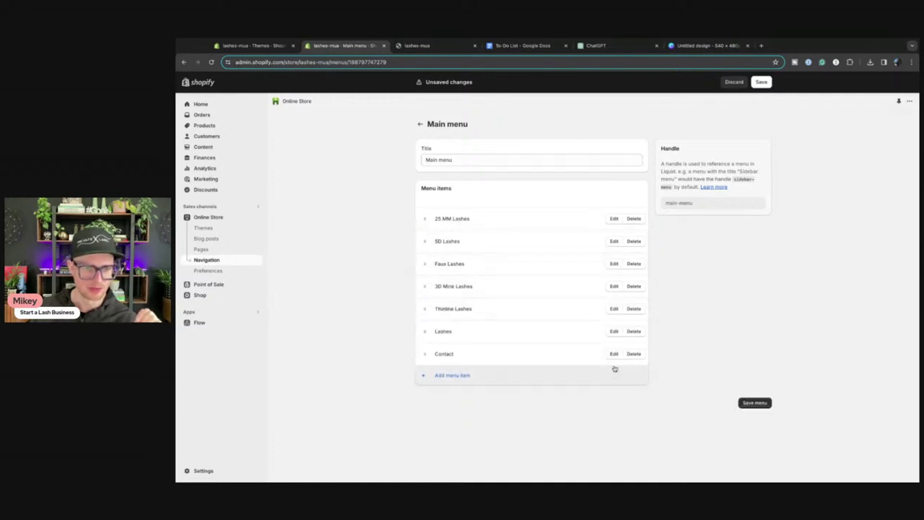
# Delete the Lashes item from the main menu, move 3D Mink Lashes to first place, and save the menu
pyautogui.click(635, 332)
pyautogui.click(642, 301)
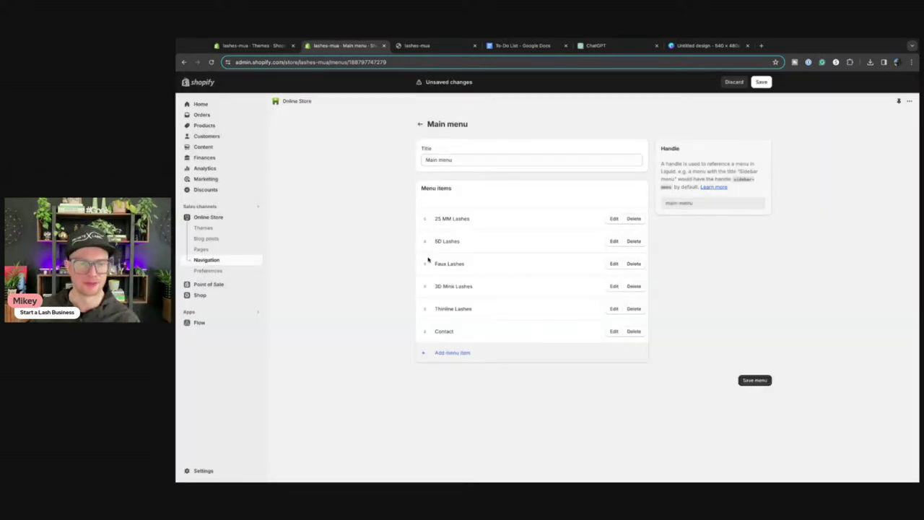
pyautogui.moveTo(425, 286); pyautogui.dragTo(425, 217)
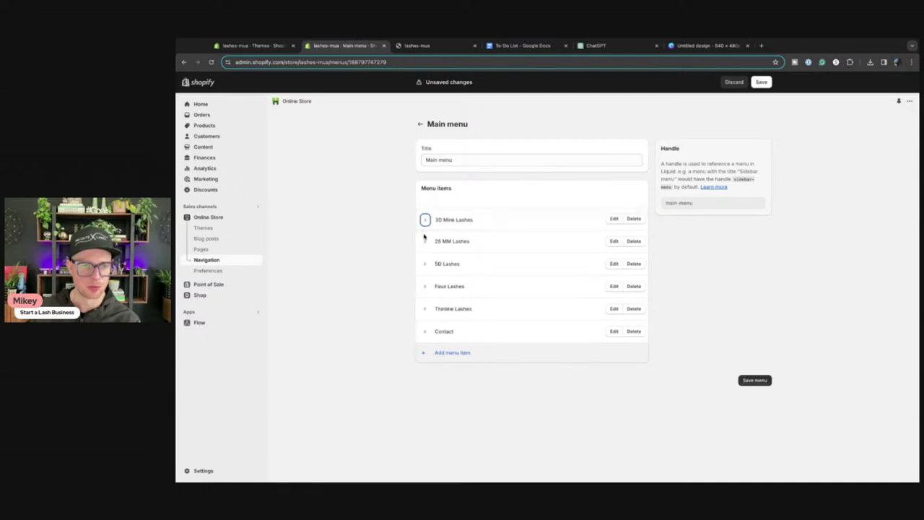
pyautogui.click(763, 387)
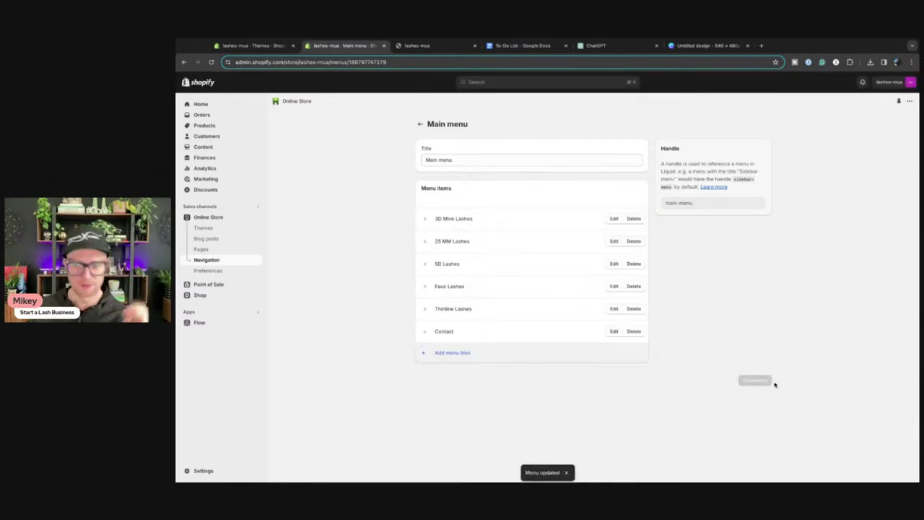
# Reload the storefront and reopen it from the admin to check the header menu, closing the extra store tab
pyautogui.click(418, 45)
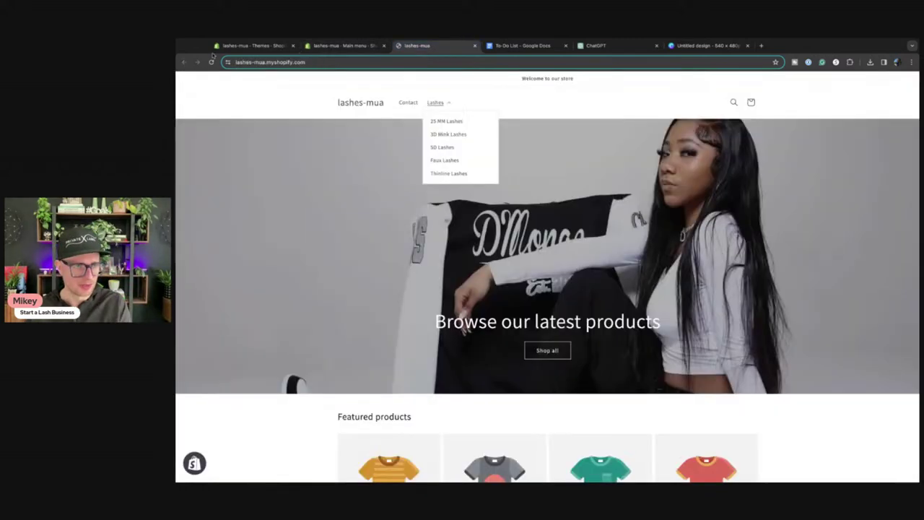
pyautogui.click(211, 62)
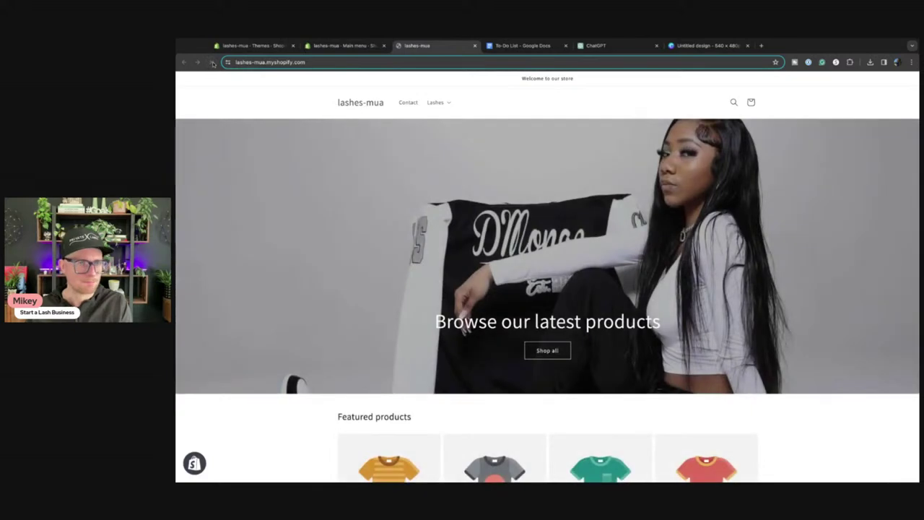
pyautogui.click(212, 62)
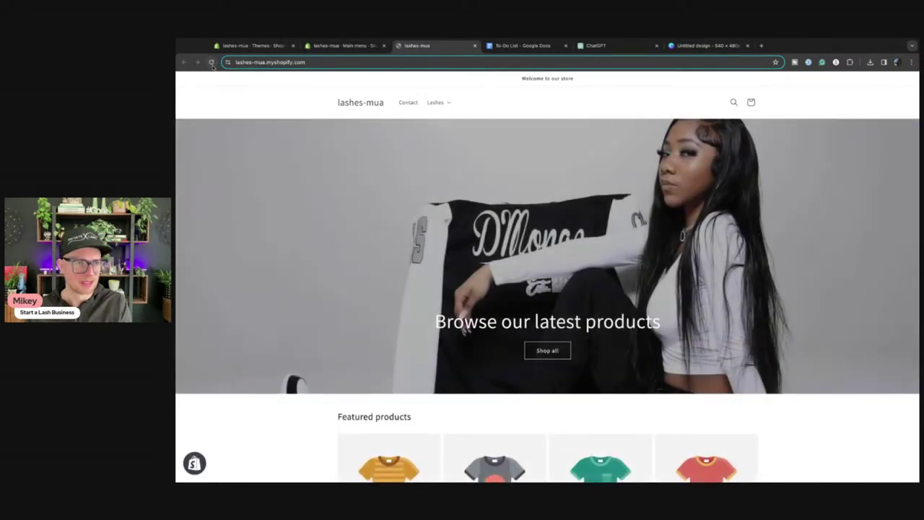
pyautogui.click(212, 62)
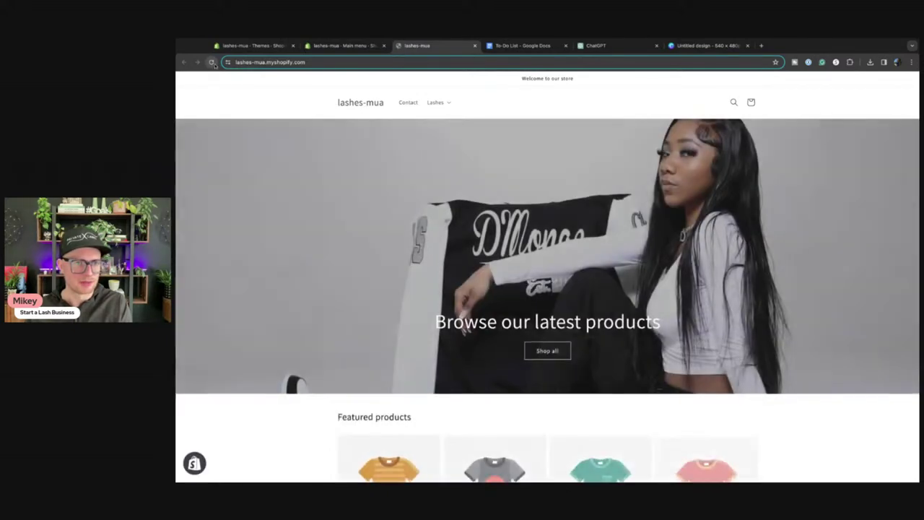
pyautogui.click(343, 45)
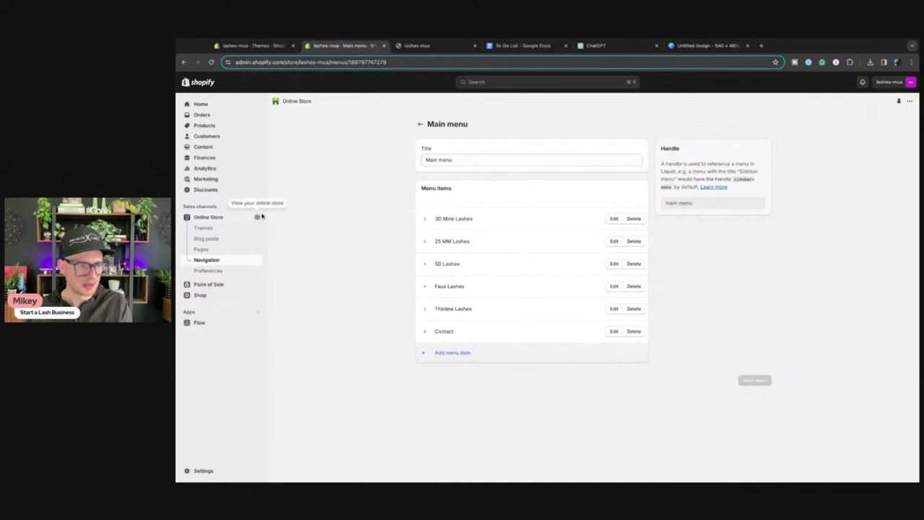
pyautogui.click(259, 218)
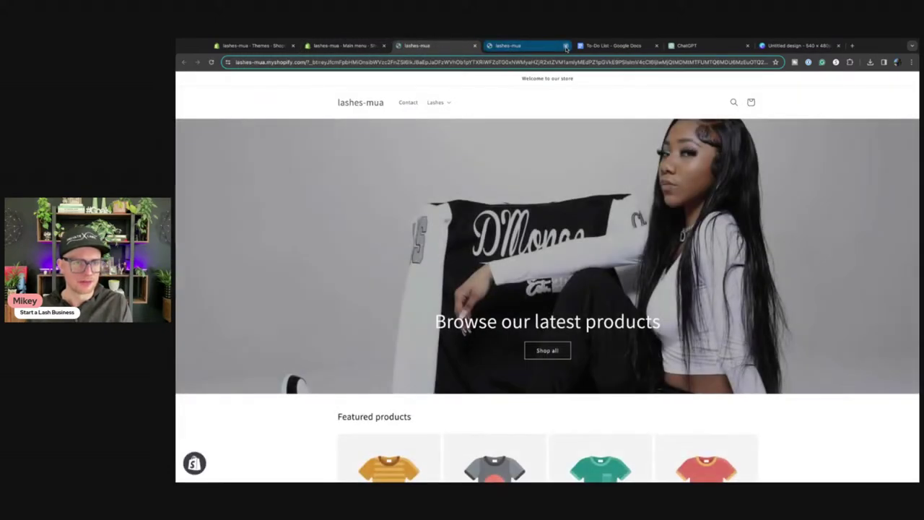
pyautogui.click(565, 46)
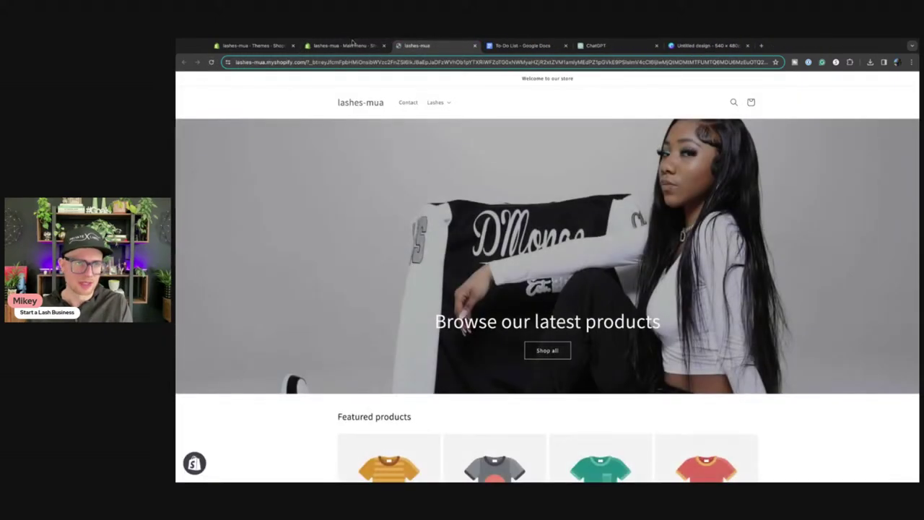
# Add a new online store page in the Shopify admin titled About Page and save it
pyautogui.click(339, 46)
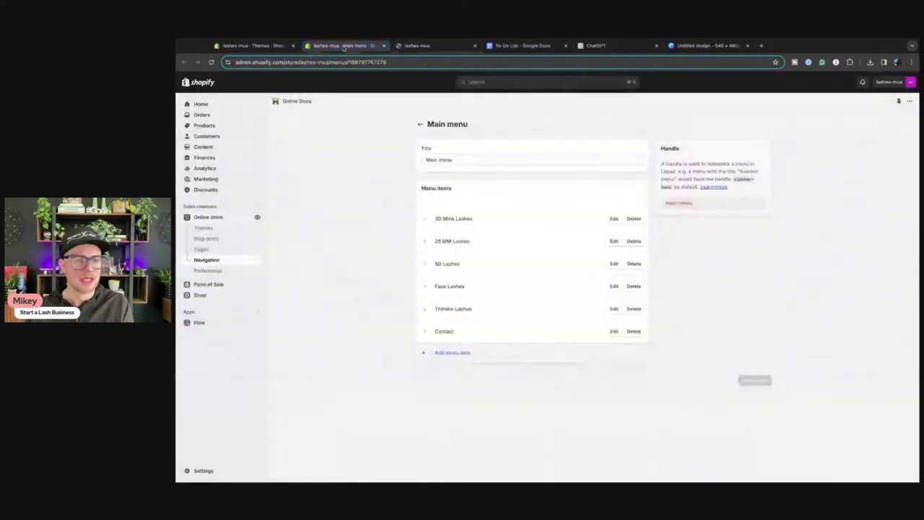
pyautogui.click(206, 249)
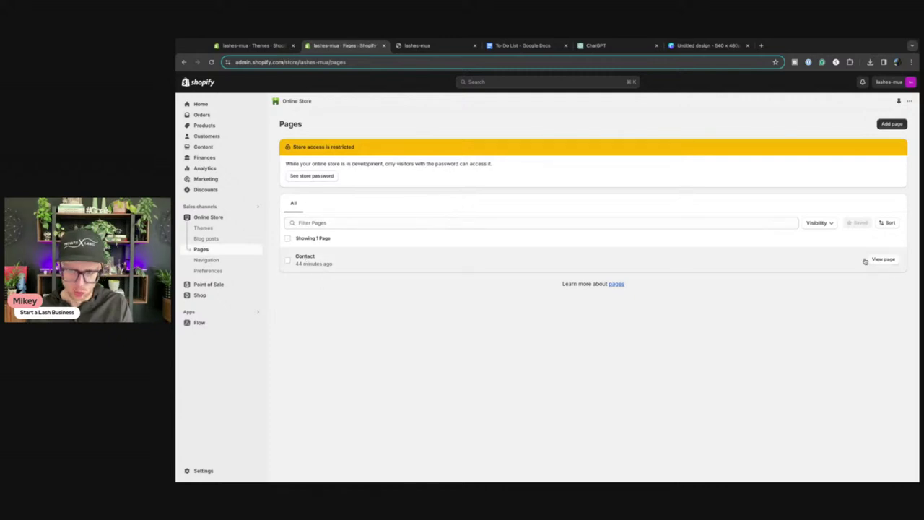
pyautogui.click(892, 124)
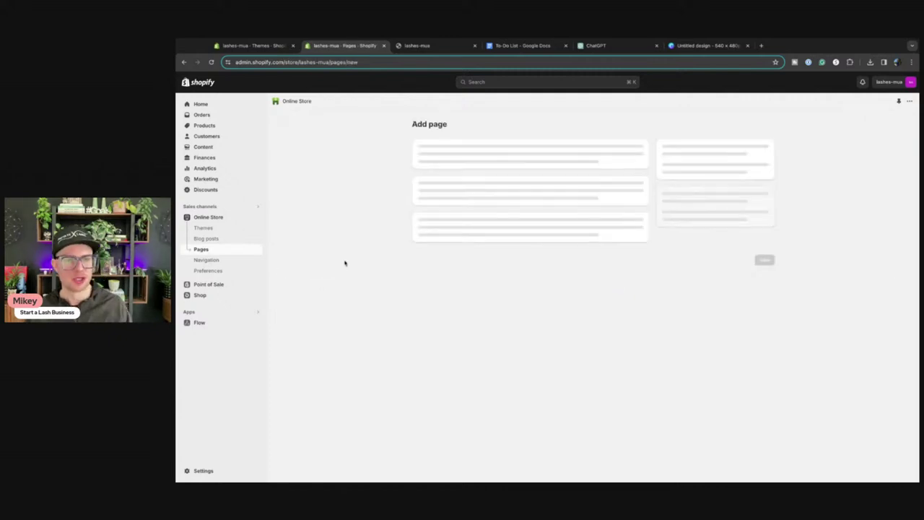
pyautogui.click(462, 160)
pyautogui.write('About Page')
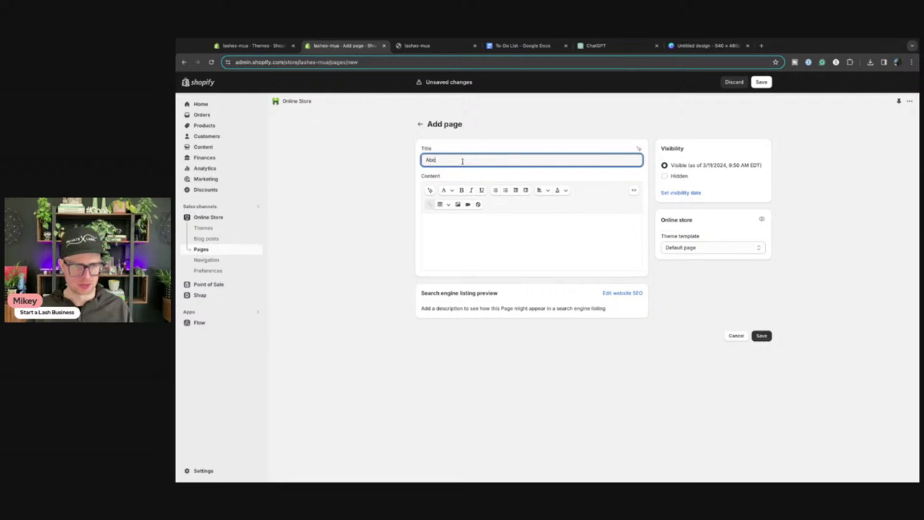
pyautogui.click(761, 82)
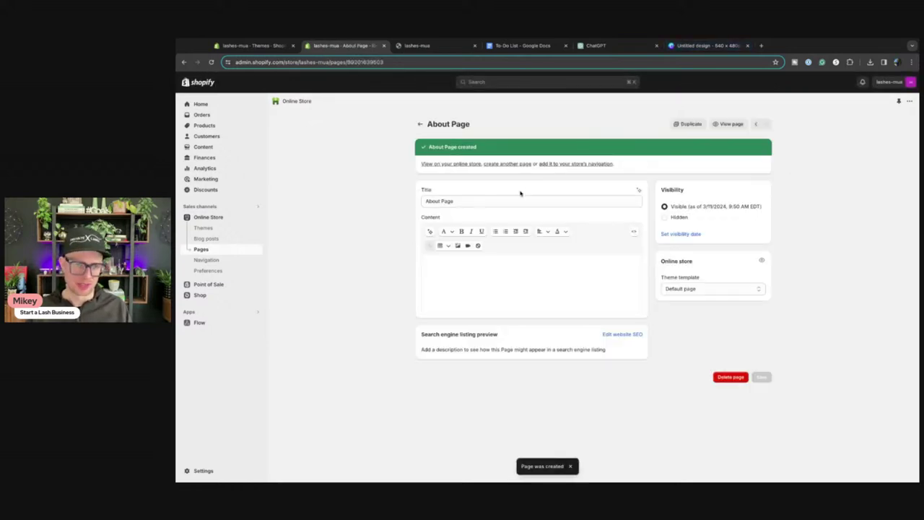
# Retitle the page About Us, change its URL handle to about without a URL redirect, and save it
pyautogui.doubleClick(446, 202)
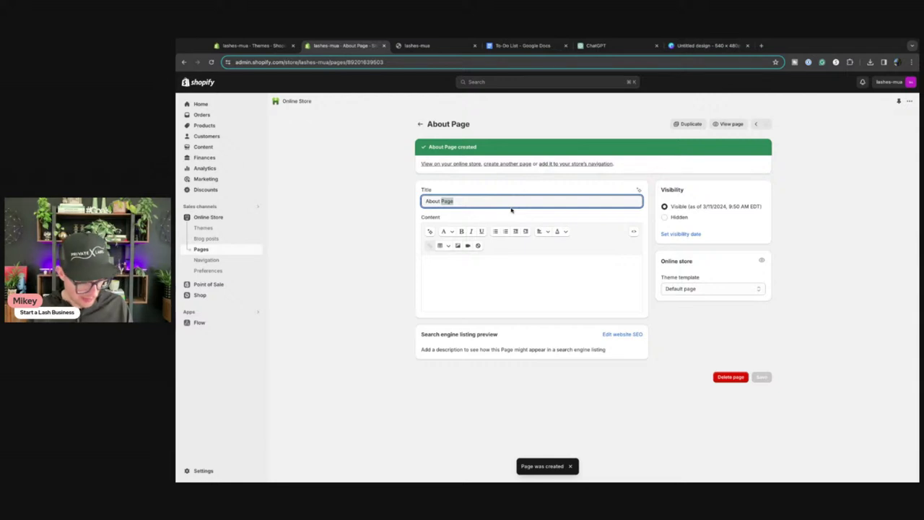
pyautogui.write('Us')
pyautogui.click(628, 334)
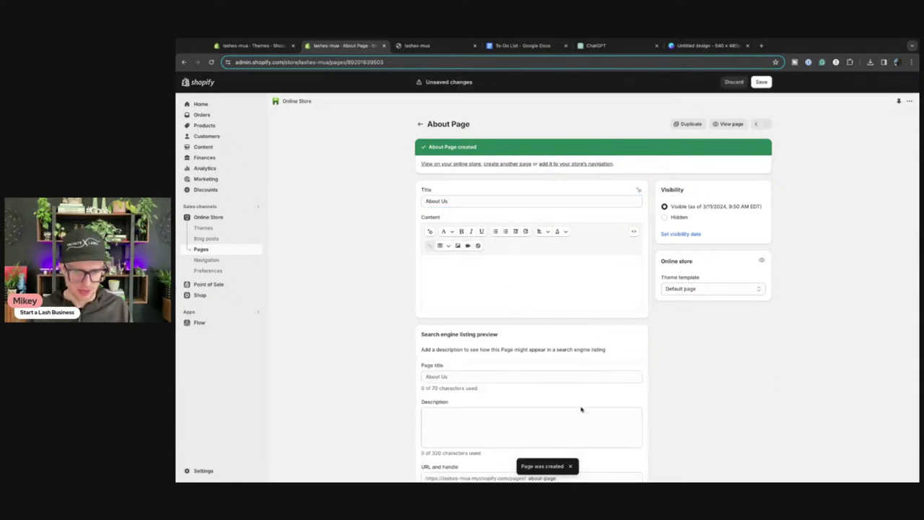
pyautogui.scroll(-1, 585, 407)
pyautogui.click(542, 441)
pyautogui.moveTo(540, 441); pyautogui.dragTo(625, 444)
pyautogui.press('BackSpace')
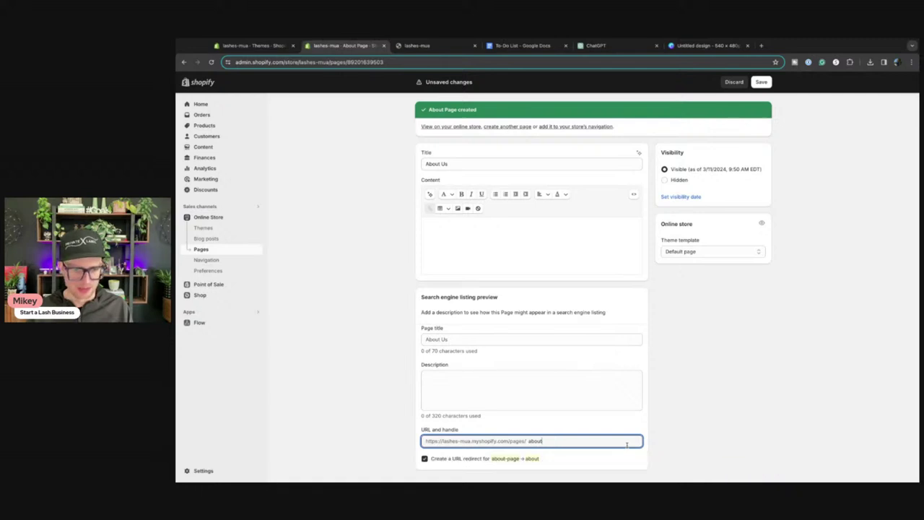
pyautogui.click(797, 173)
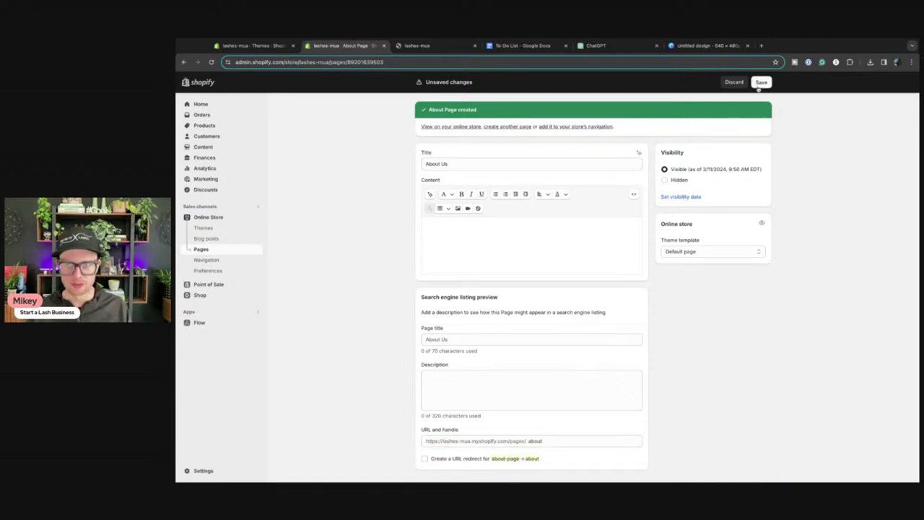
pyautogui.click(761, 82)
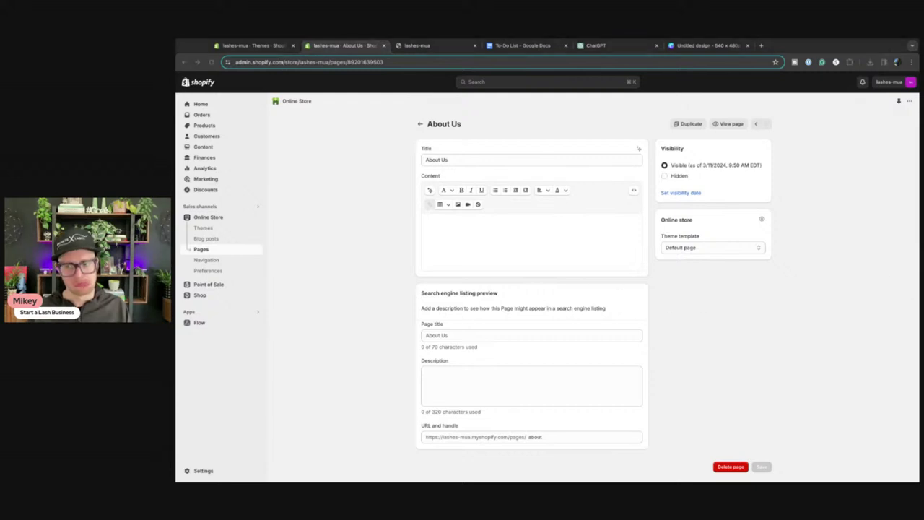
# Switch to the Google Docs To-Do List and add the line "About Us Page - Add info" below the policies entry
pyautogui.click(389, 352)
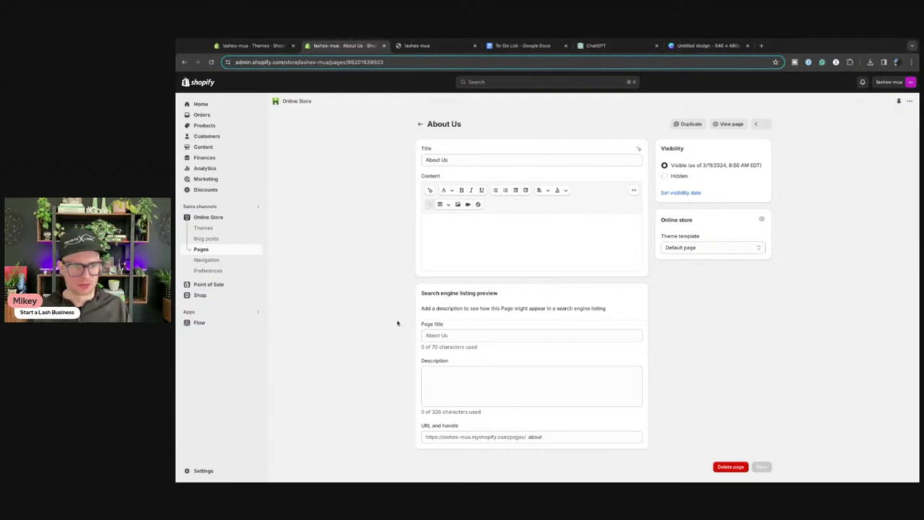
pyautogui.click(519, 45)
pyautogui.press('Return')
pyautogui.write('Abou')
pyautogui.press('BackSpace')
pyautogui.press('BackSpace')
pyautogui.press('BackSpace')
pyautogui.press('BackSpace')
pyautogui.write('About')
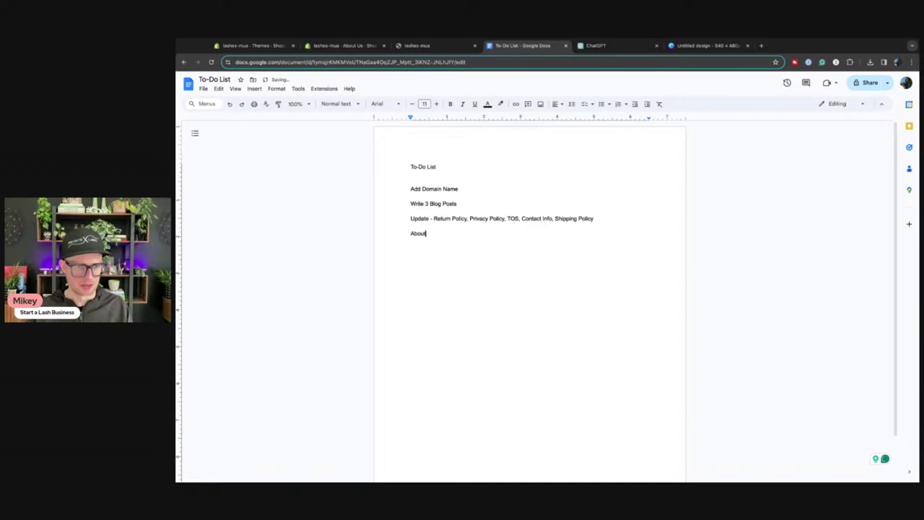
pyautogui.write(' Us Page - Add info')
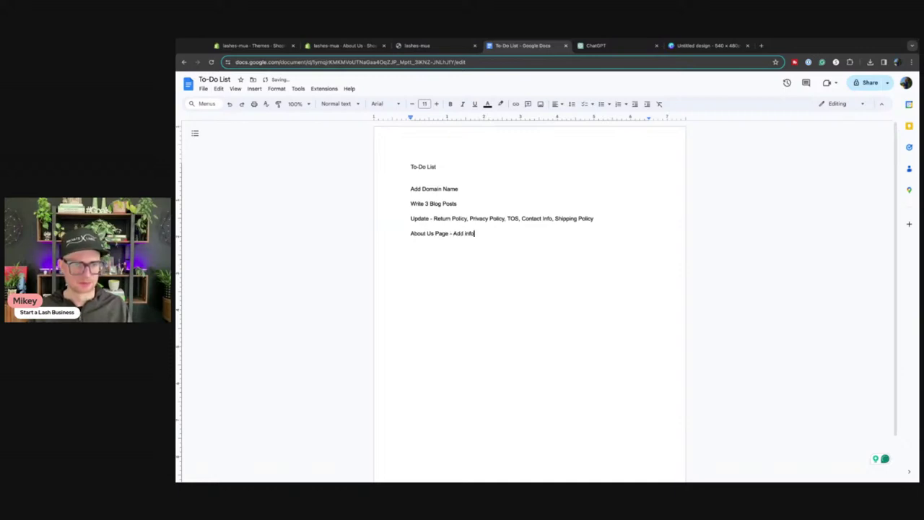
# Add "Professional Email Address" as a new line at the end of the to-do list
pyautogui.press('Return')
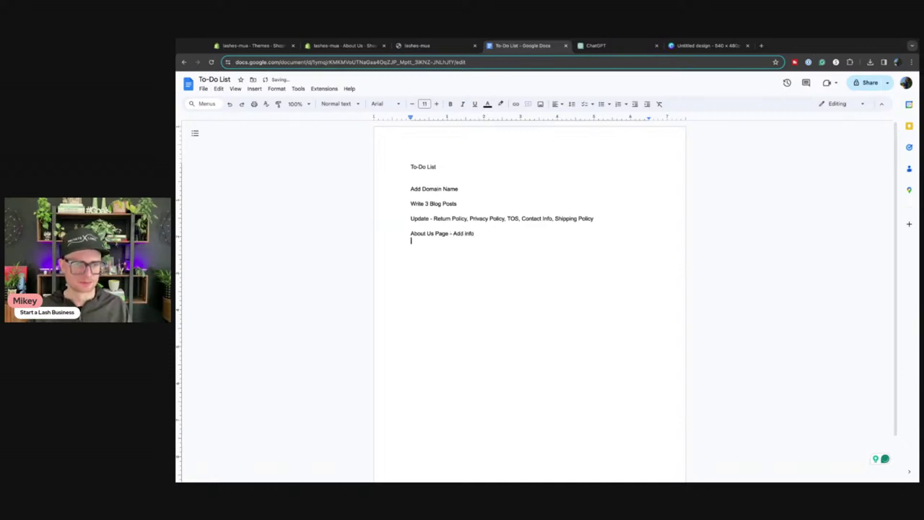
pyautogui.write('P')
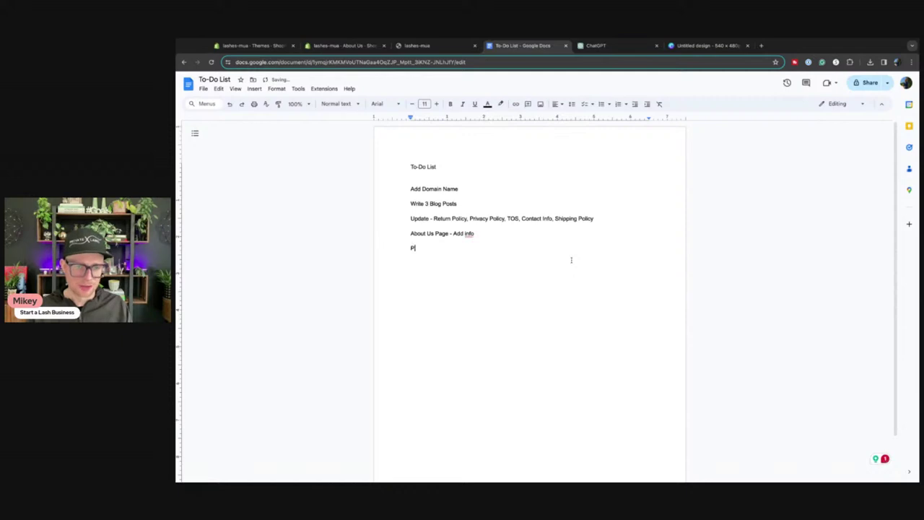
pyautogui.write('rofessional ')
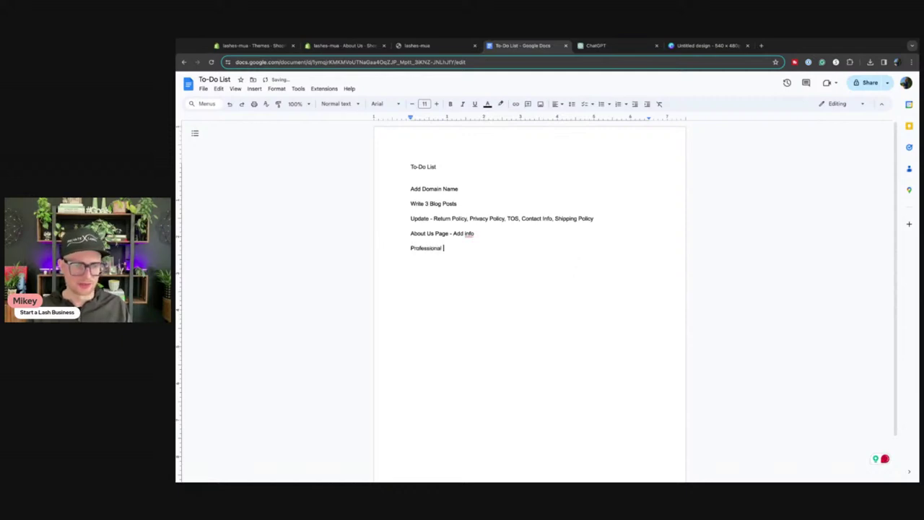
pyautogui.write('Email Dddress')
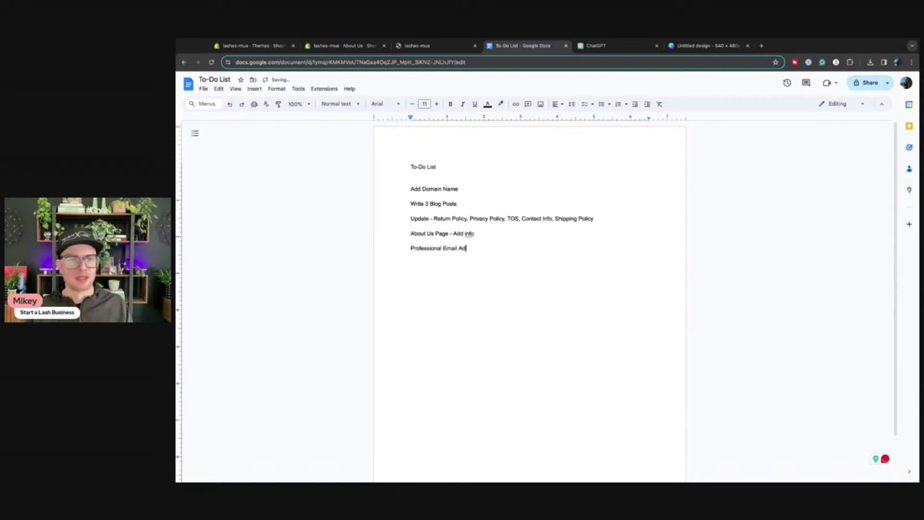
pyautogui.press('Return')
pyautogui.write('I')
pyautogui.press('BackSpace')
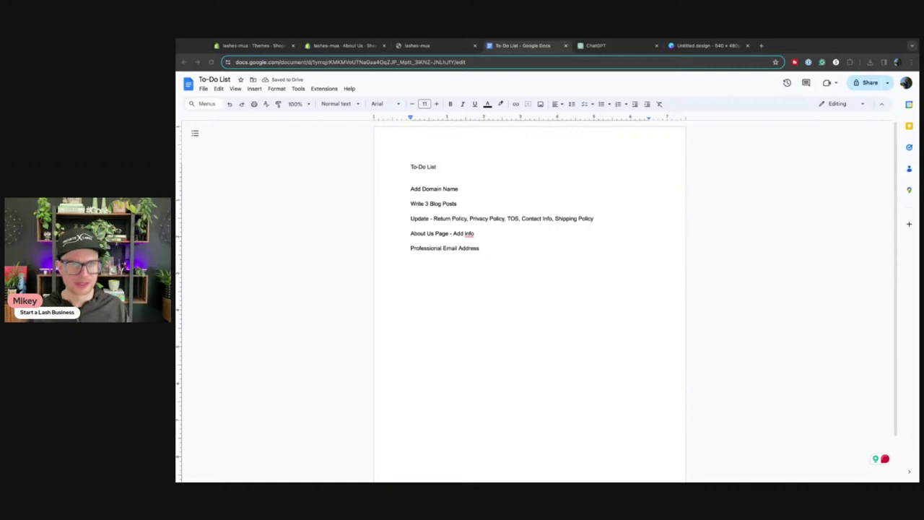
# Switch back to the About Us page in the Shopify admin
pyautogui.click(252, 46)
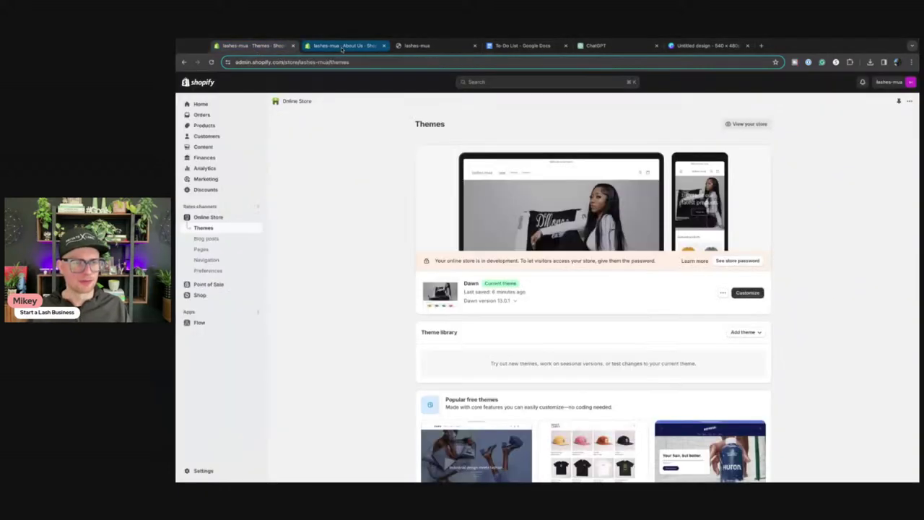
pyautogui.click(342, 46)
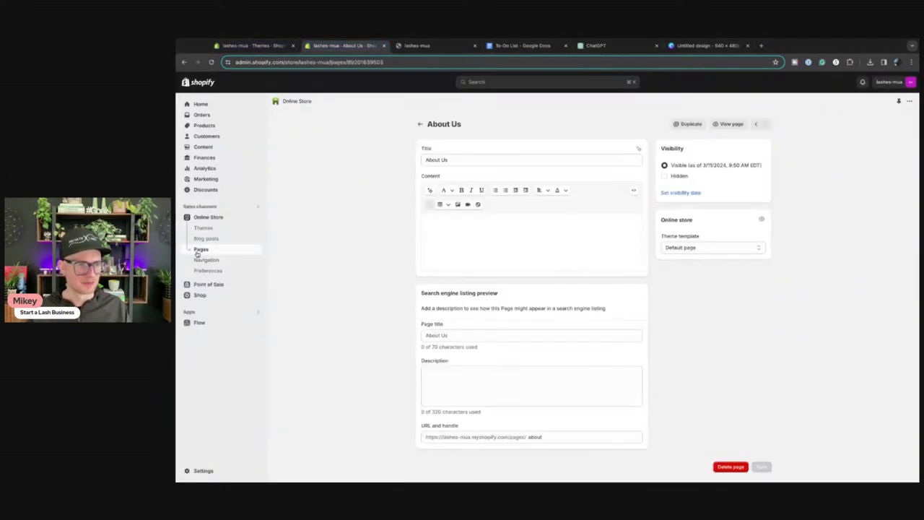
pyautogui.click(202, 249)
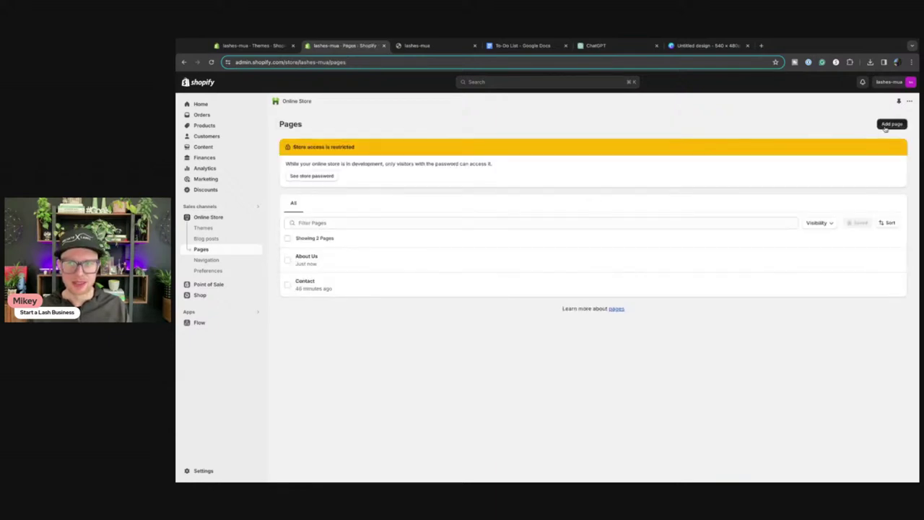
pyautogui.click(890, 125)
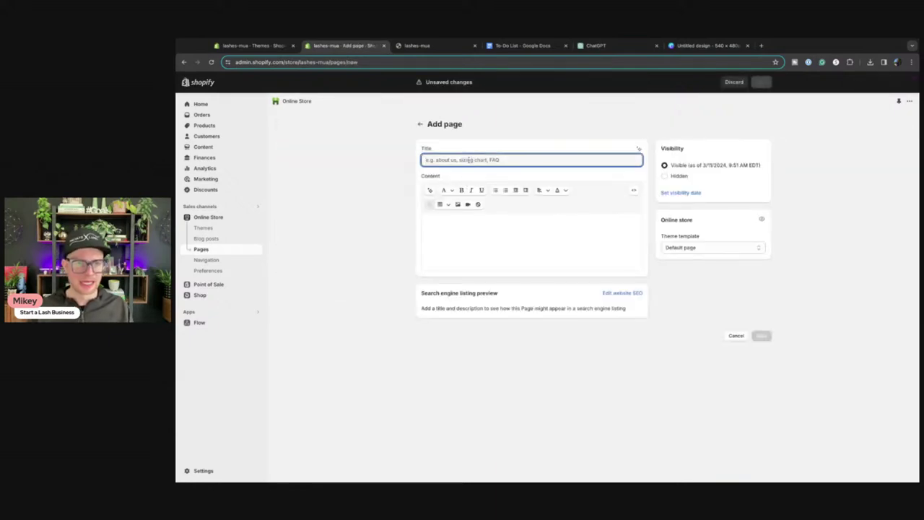
pyautogui.write('How to')
pyautogui.press('BackSpace')
pyautogui.press('BackSpace')
pyautogui.press('BackSpace')
pyautogui.press('BackSpace')
pyautogui.press('BackSpace')
pyautogui.press('BackSpace')
pyautogui.press('BackSpace')
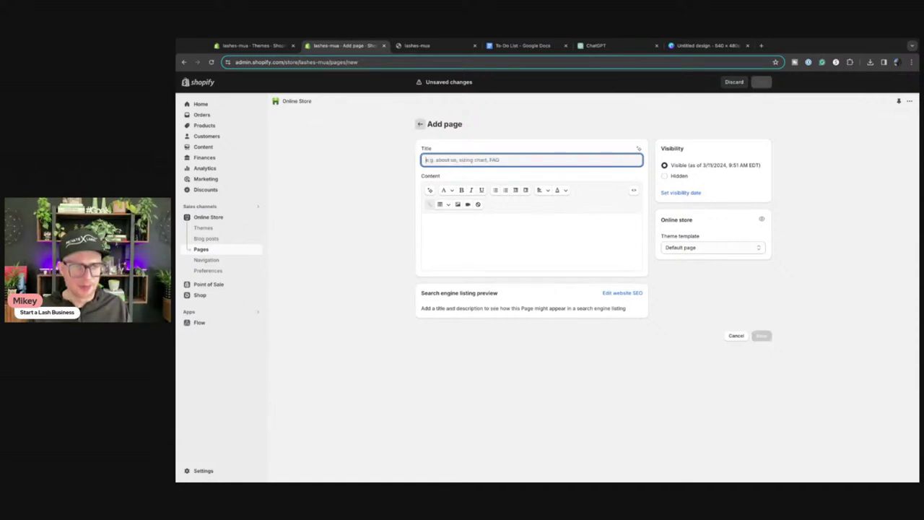
pyautogui.click(419, 123)
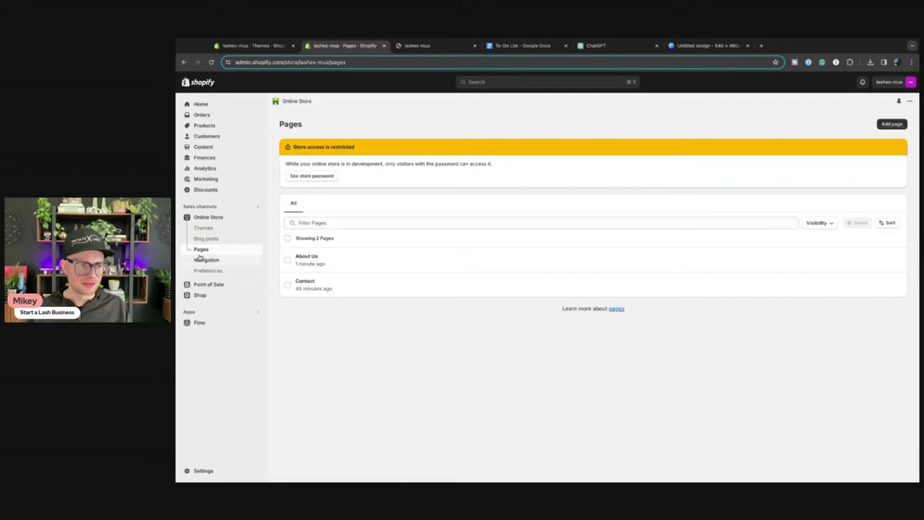
# Create the store's first blog post with the title "How to Apply False Eyelashes" and save it
pyautogui.click(205, 238)
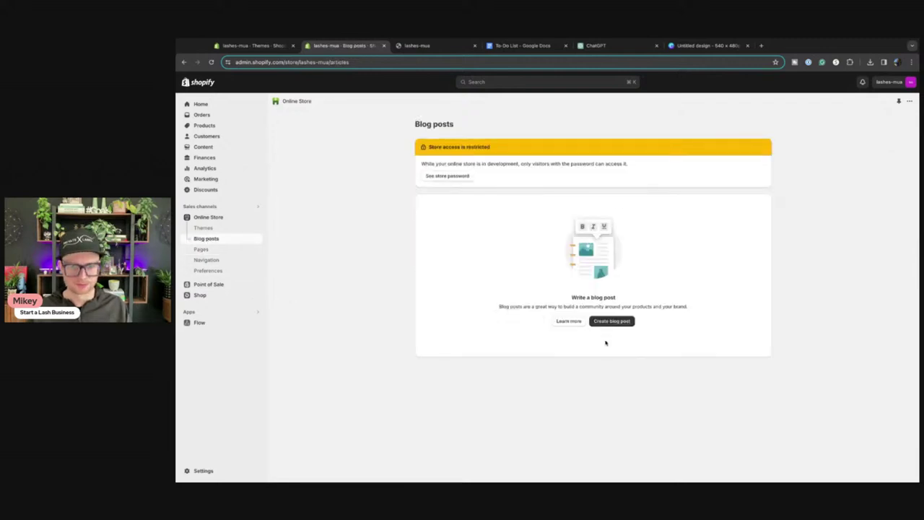
pyautogui.click(605, 325)
pyautogui.click(478, 165)
pyautogui.write('Ho')
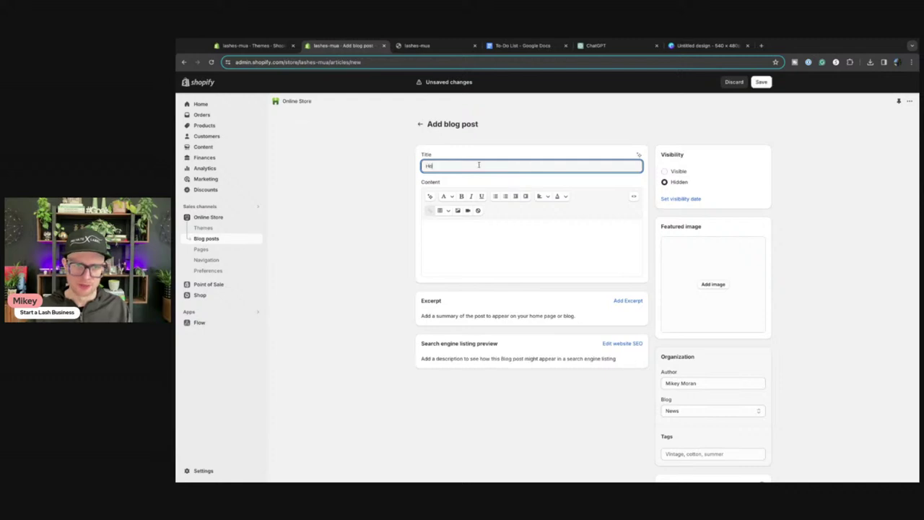
pyautogui.write('w to Apply Fa')
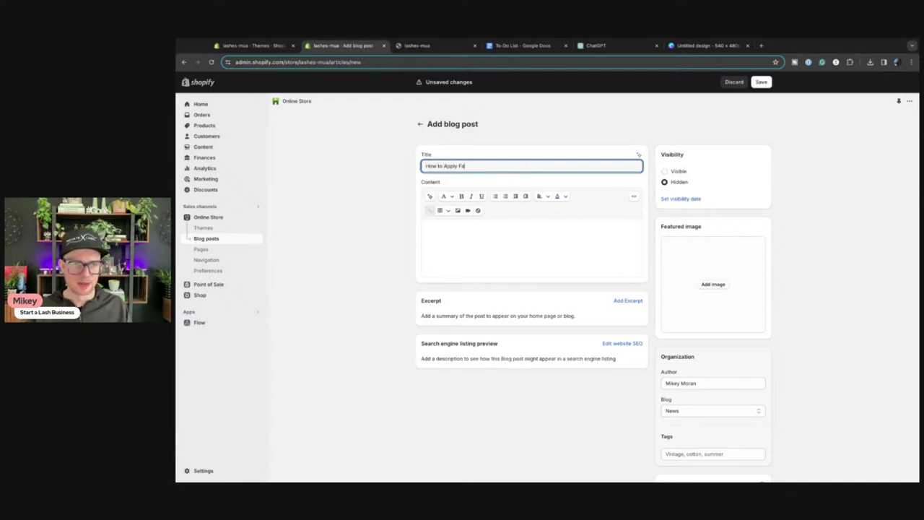
pyautogui.write('lse Eyelashes')
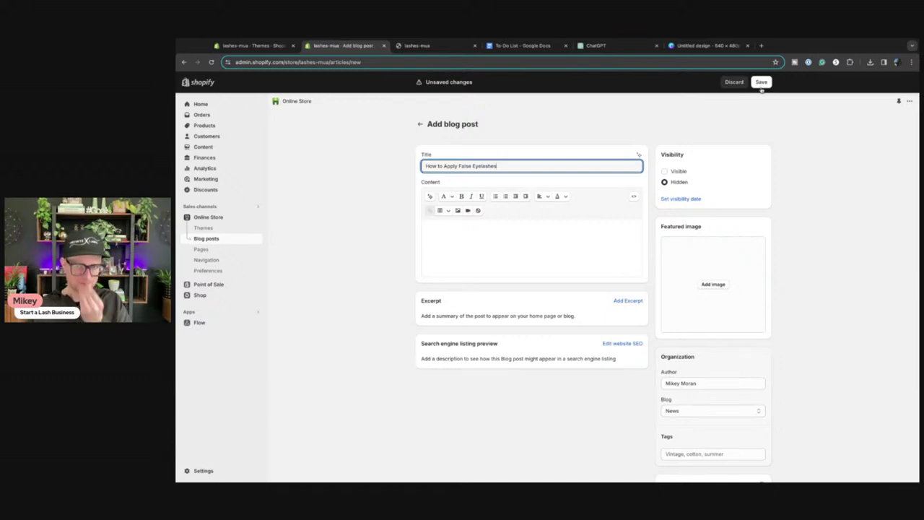
pyautogui.click(760, 83)
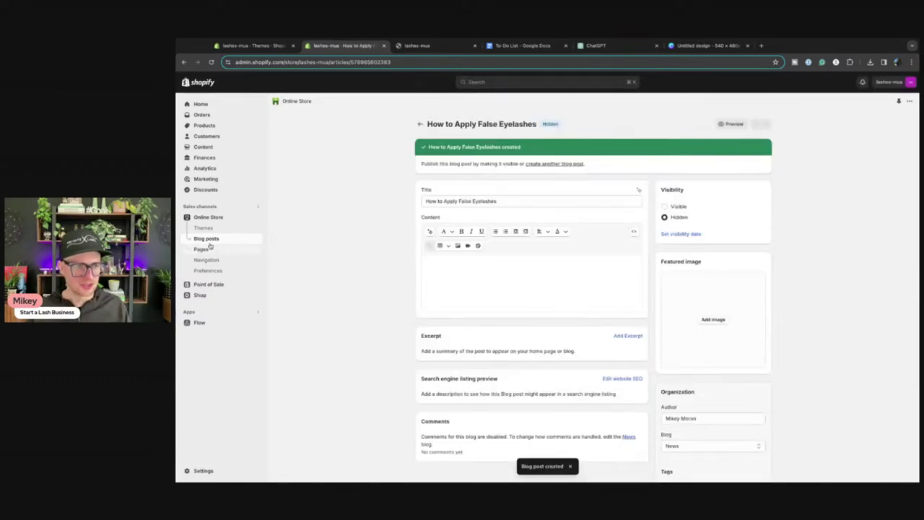
# Add another blog post titled "How to Remove False Eyelashes" and save it
pyautogui.click(206, 239)
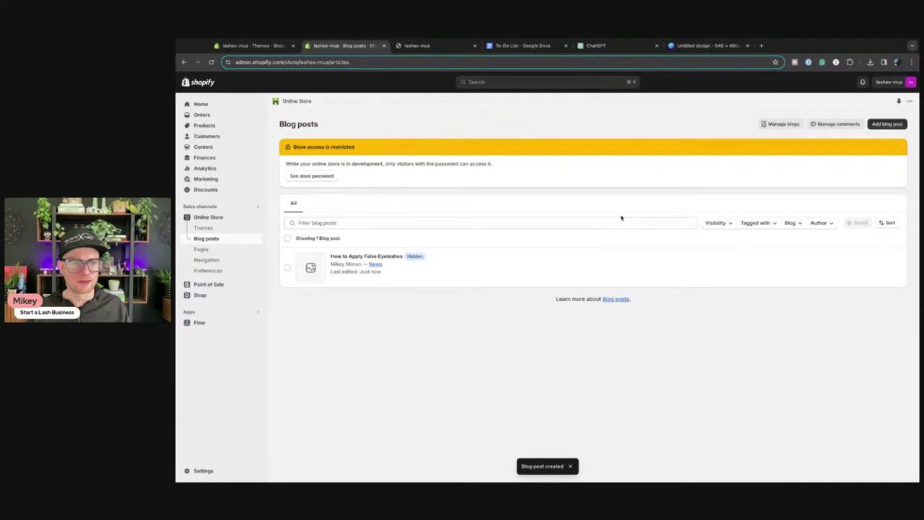
pyautogui.click(888, 124)
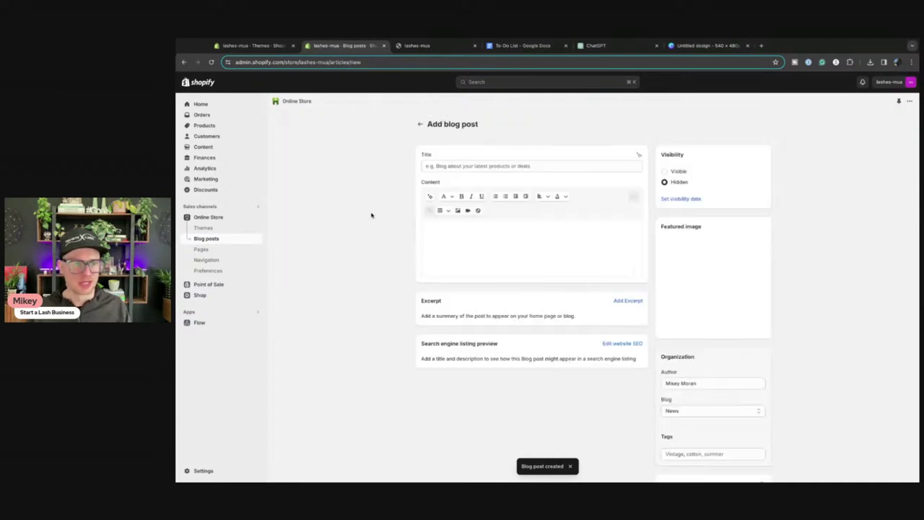
pyautogui.click(443, 167)
pyautogui.write('How')
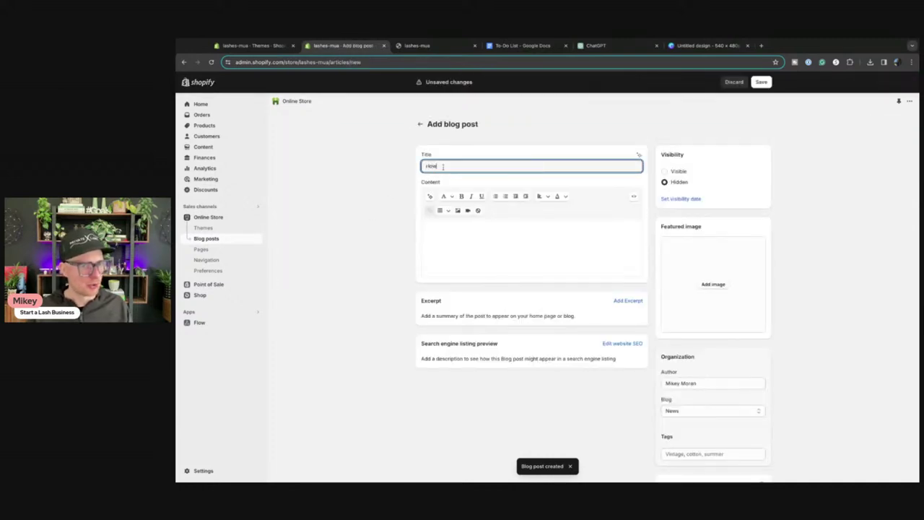
pyautogui.write(' to R')
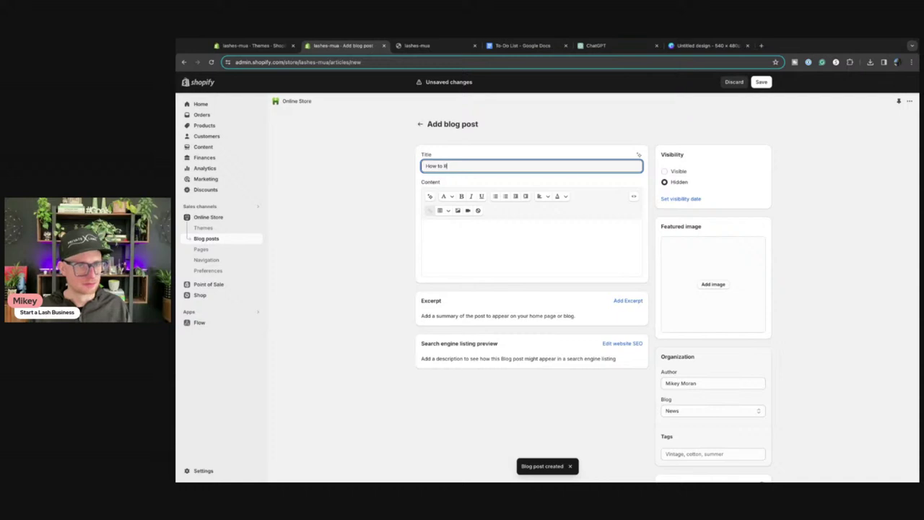
pyautogui.write('emove False Eyelashes')
pyautogui.click(765, 82)
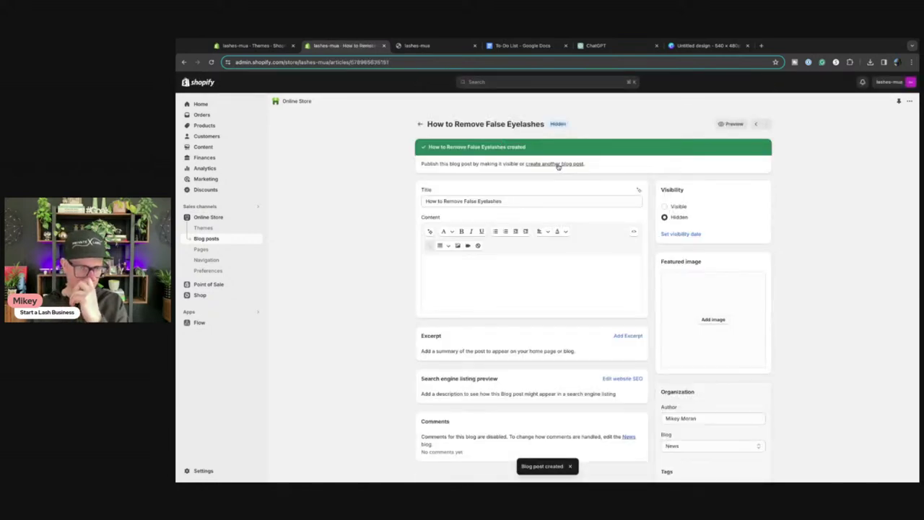
# Add a blog post titled "How to Care for False Eyelashes to Make Them Last" and save it
pyautogui.click(566, 163)
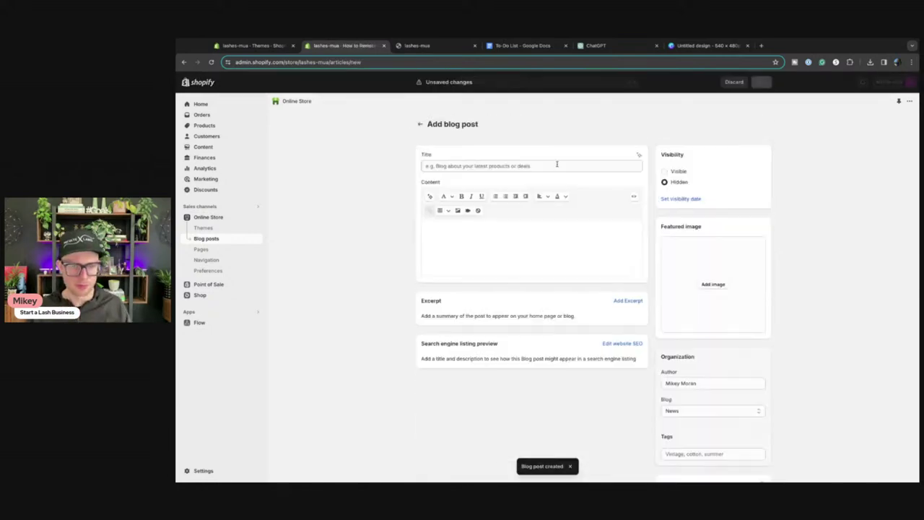
pyautogui.click(478, 163)
pyautogui.click(209, 238)
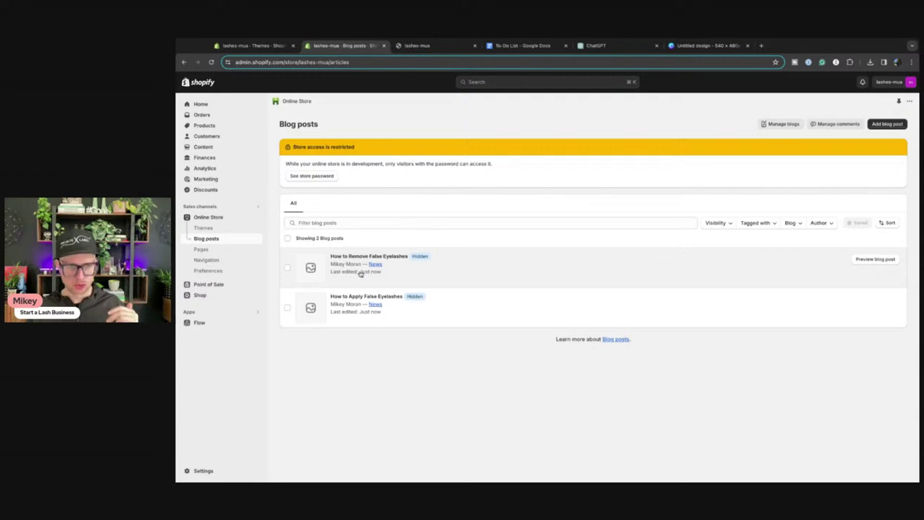
pyautogui.click(895, 124)
pyautogui.click(466, 167)
pyautogui.write('How')
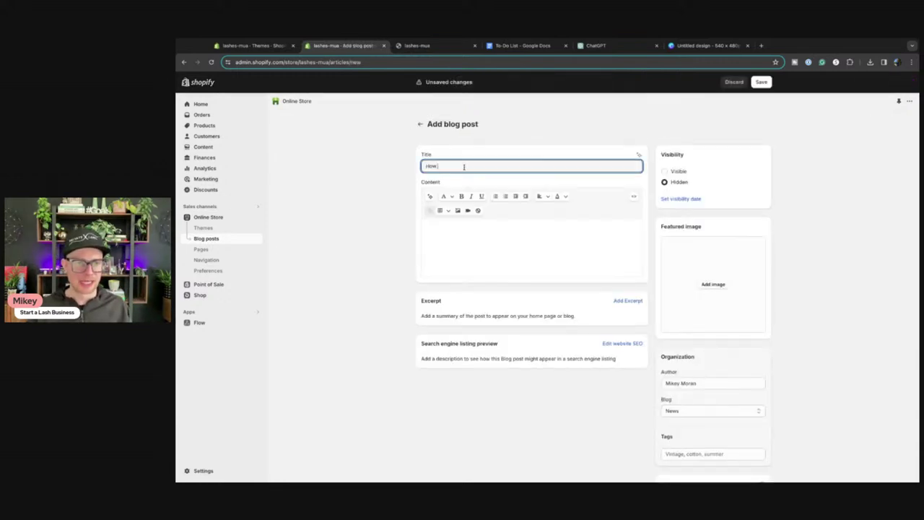
pyautogui.write(' to Care for False Eyelashes to Make Them Las')
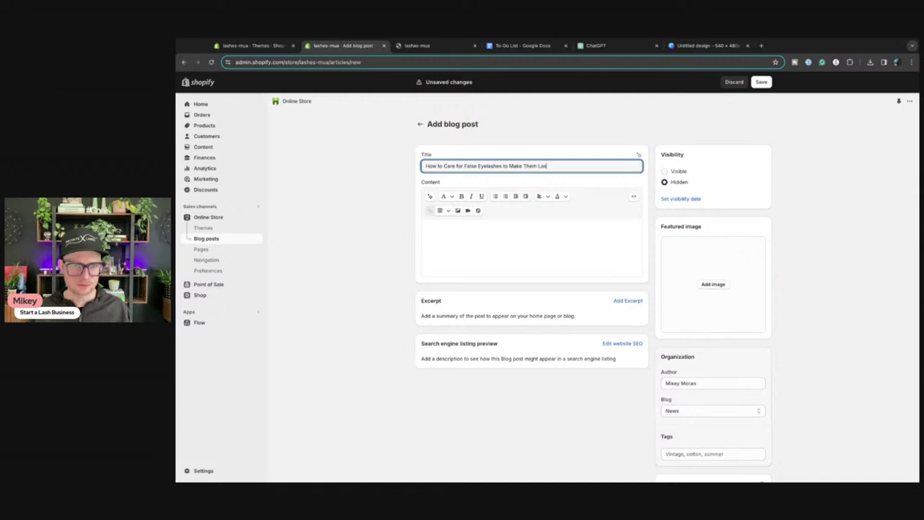
pyautogui.write('t')
pyautogui.click(761, 82)
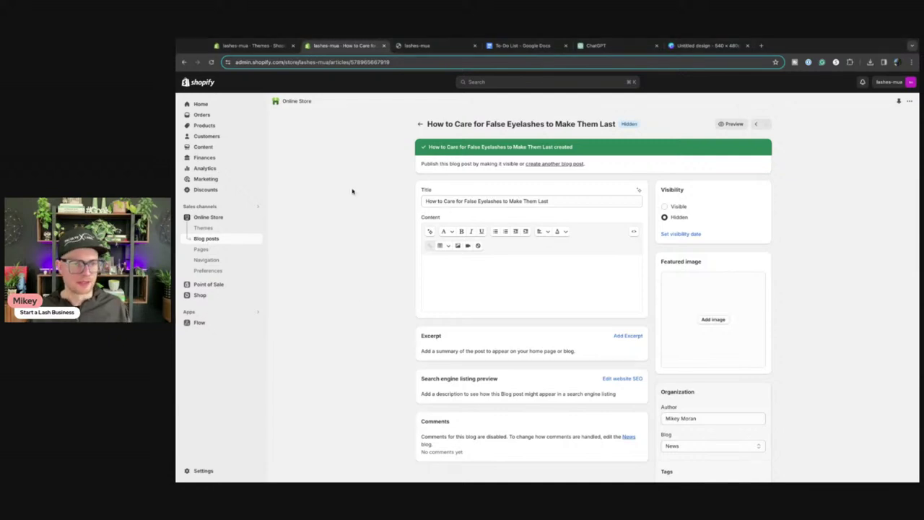
# Select all three false eyelash posts in the blog posts list and publish them
pyautogui.click(216, 238)
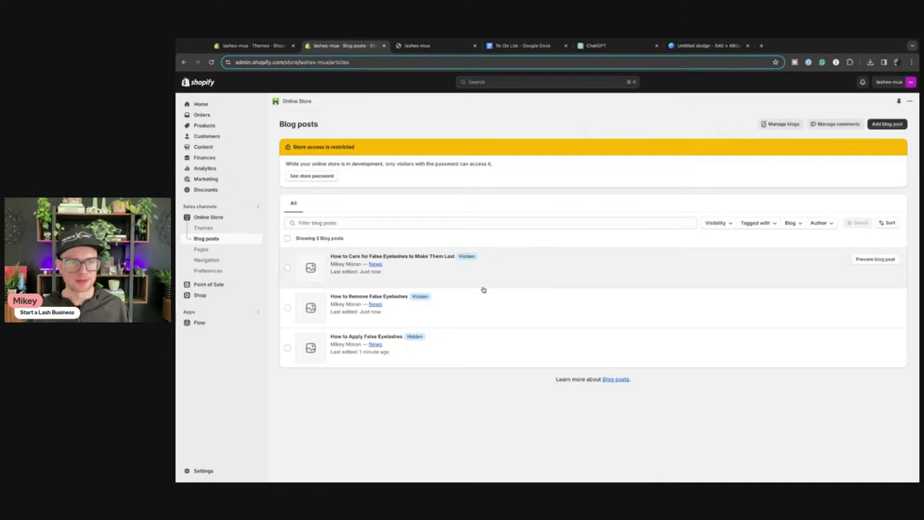
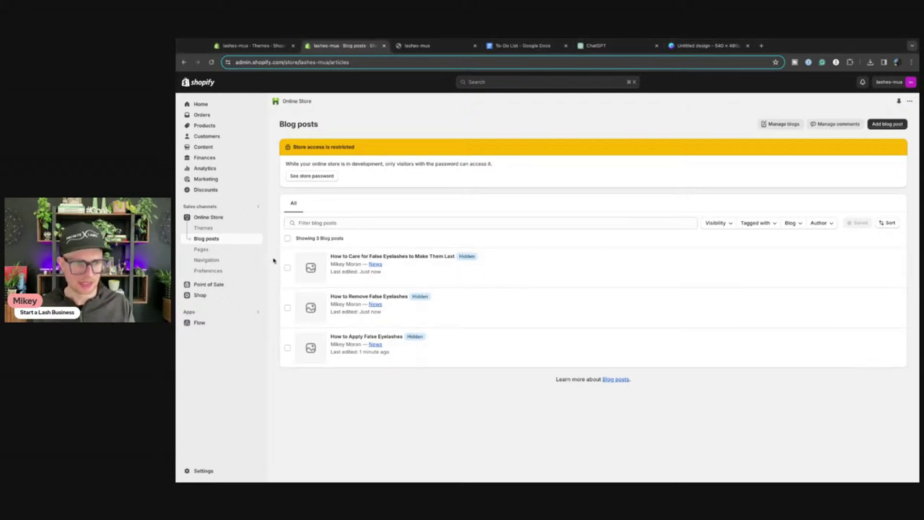
pyautogui.click(287, 238)
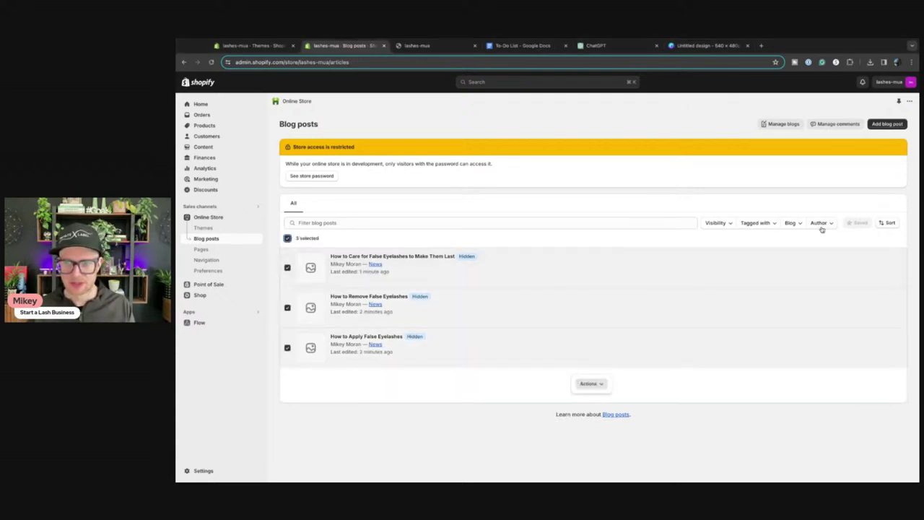
pyautogui.click(720, 224)
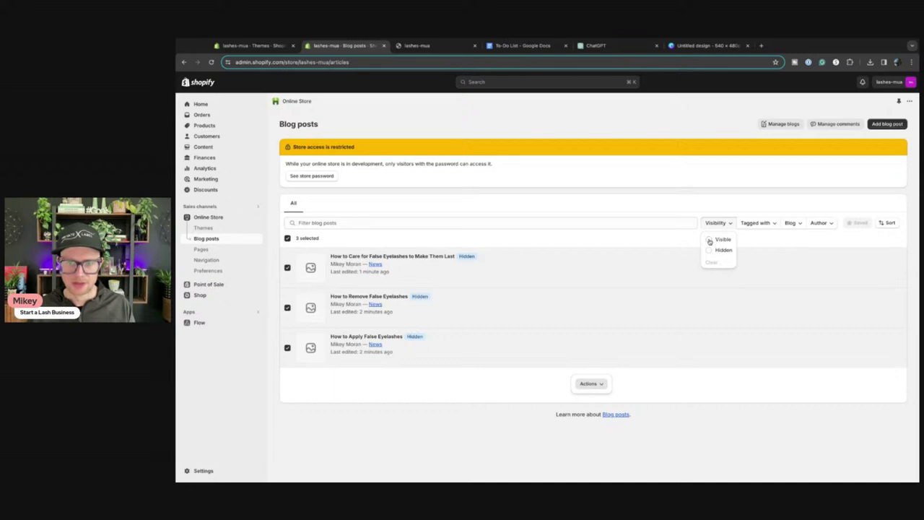
pyautogui.click(709, 240)
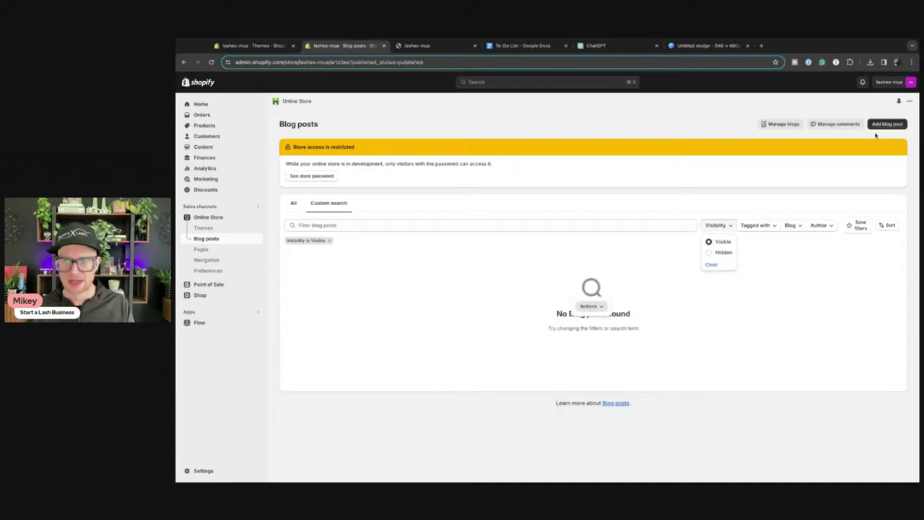
pyautogui.click(331, 244)
pyautogui.click(329, 241)
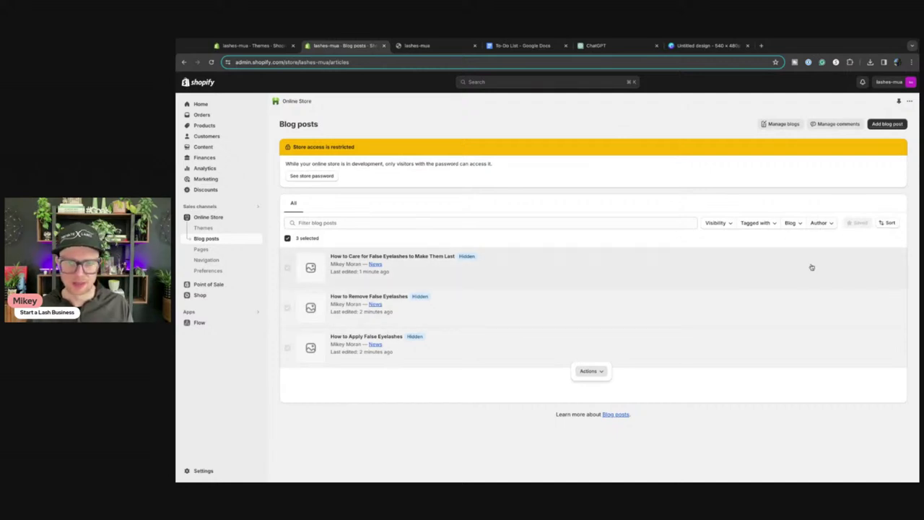
pyautogui.click(591, 371)
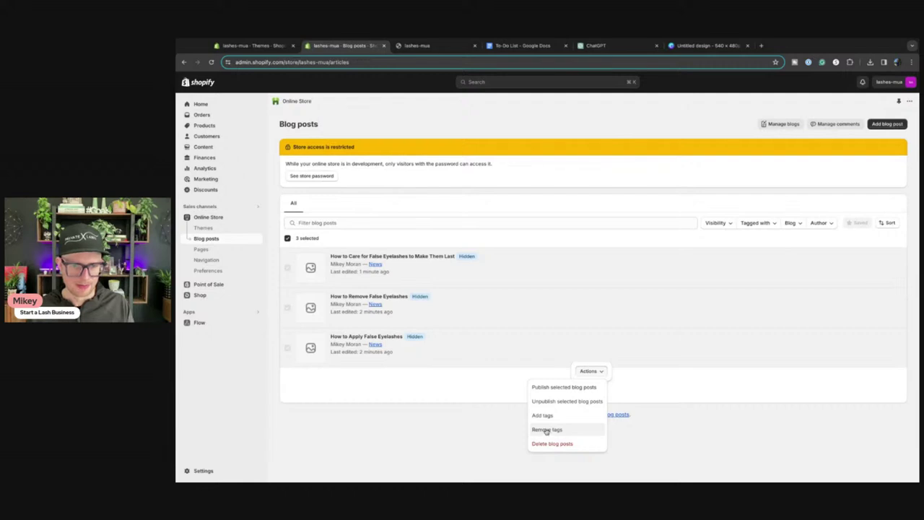
pyautogui.click(563, 388)
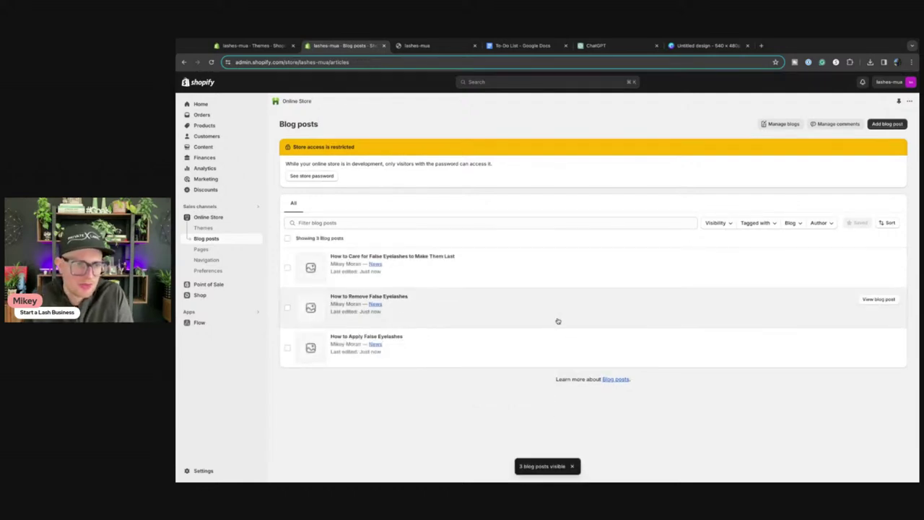
# Customize the Dawn theme's home page so its Blog posts section shows the News blog
pyautogui.click(202, 217)
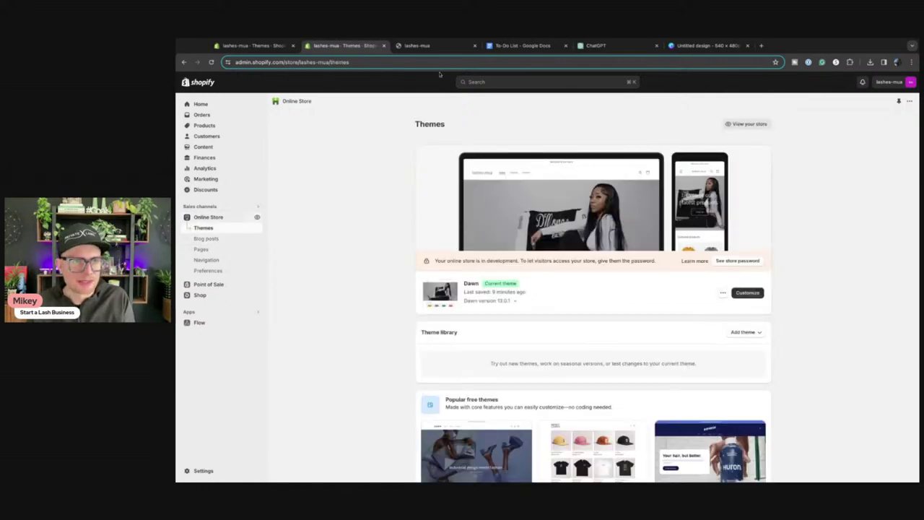
pyautogui.click(747, 293)
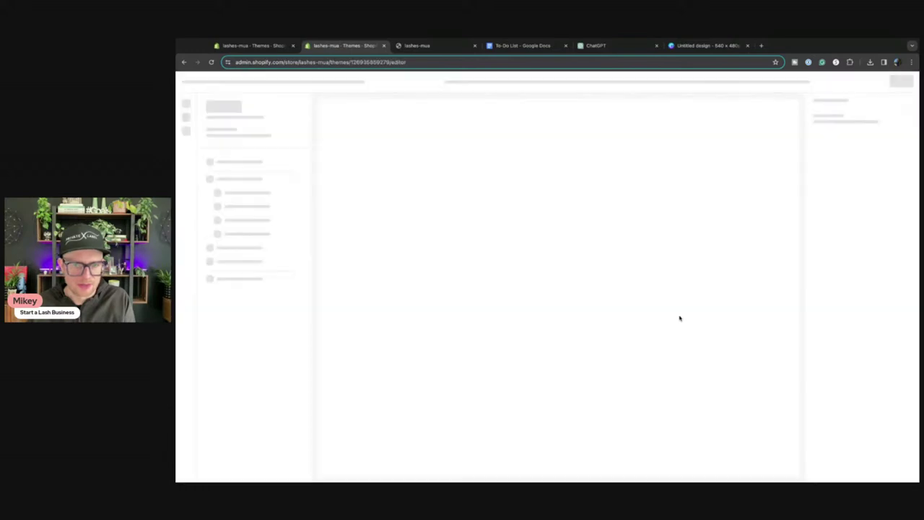
pyautogui.scroll(-15, 503, 336)
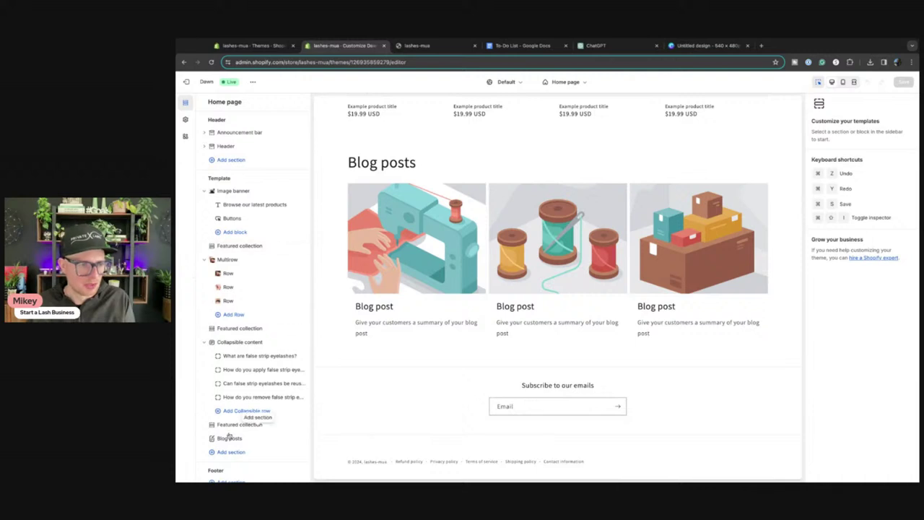
pyautogui.scroll(-1, 229, 434)
pyautogui.click(229, 408)
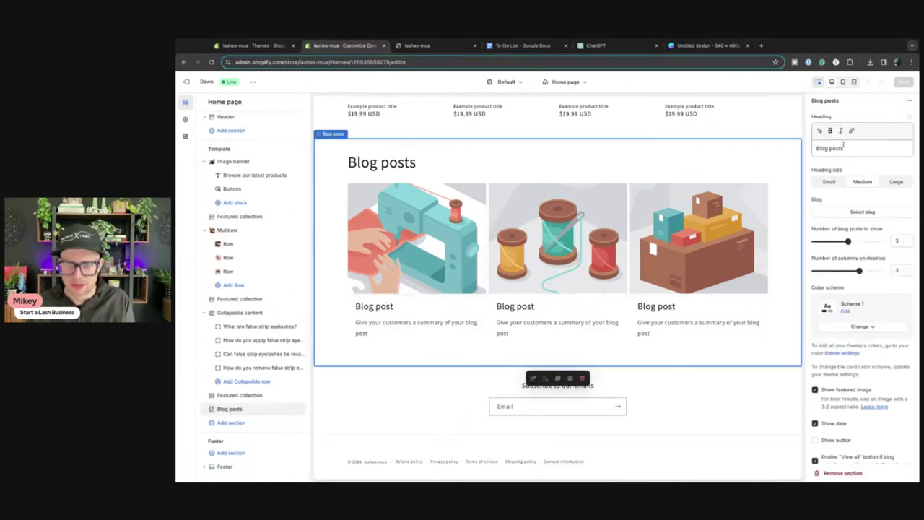
pyautogui.click(854, 327)
pyautogui.click(854, 327)
pyautogui.click(862, 211)
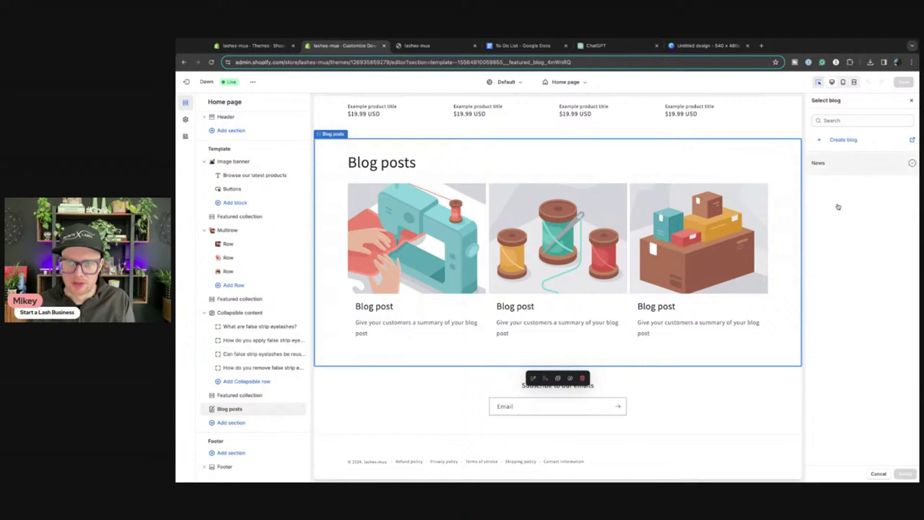
pyautogui.click(822, 163)
pyautogui.click(904, 473)
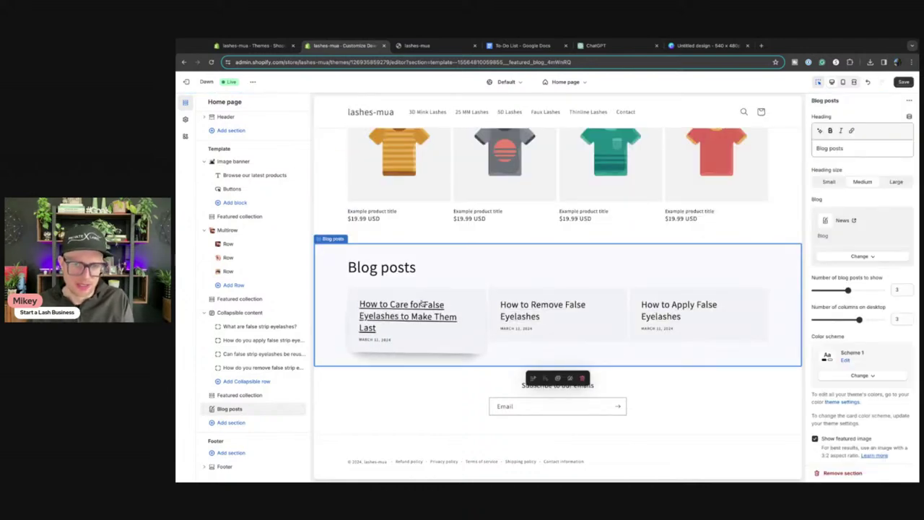
# Set the home page Blog posts section heading to "The Lash Blog" and save the theme
pyautogui.scroll(10, 526, 303)
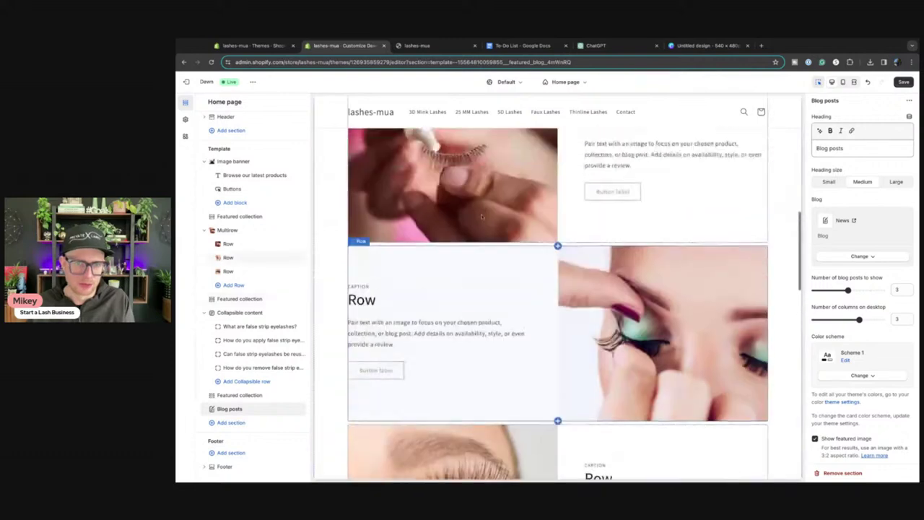
pyautogui.scroll(-10, 481, 217)
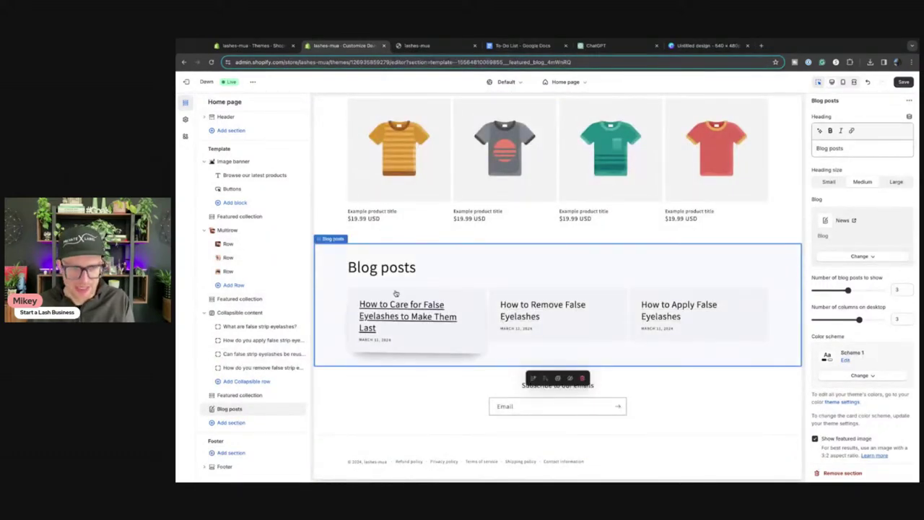
pyautogui.moveTo(848, 150); pyautogui.dragTo(759, 146)
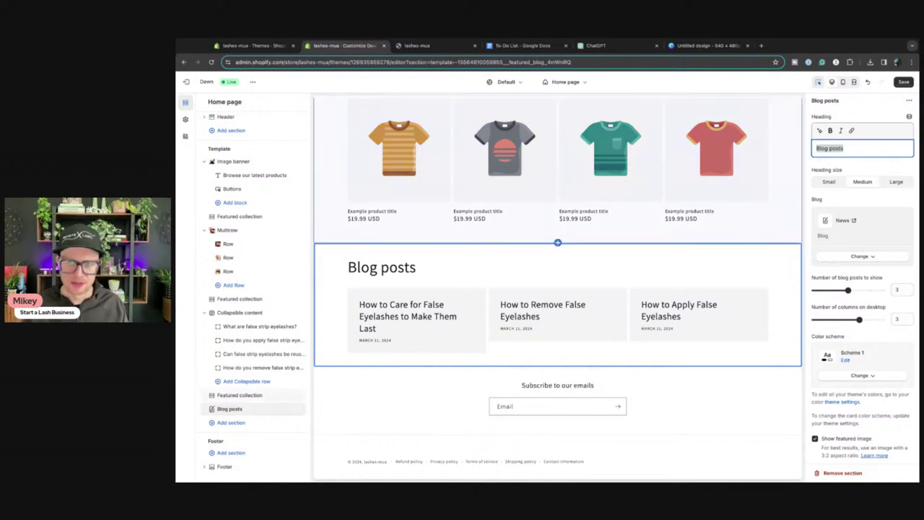
pyautogui.write('The Lash Blog')
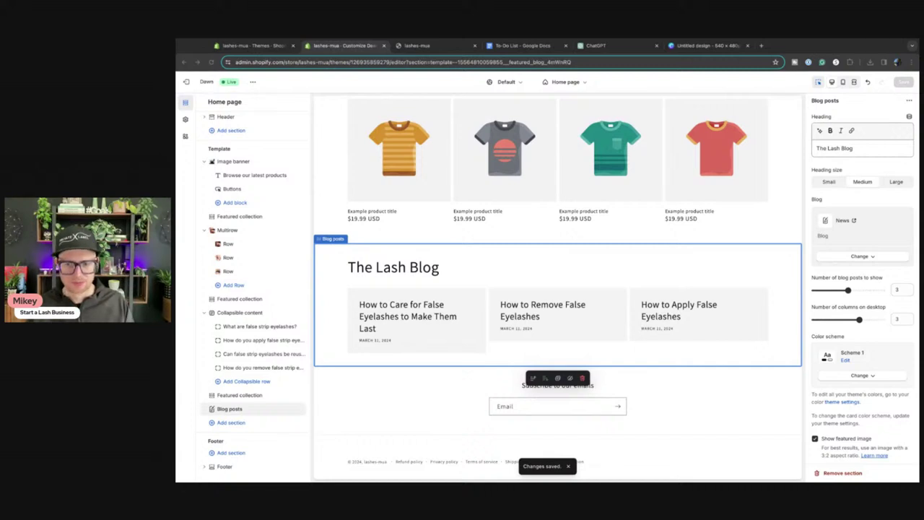
# Open the Dropship Beauty app from the store admin and select all products in its import list
pyautogui.click(238, 46)
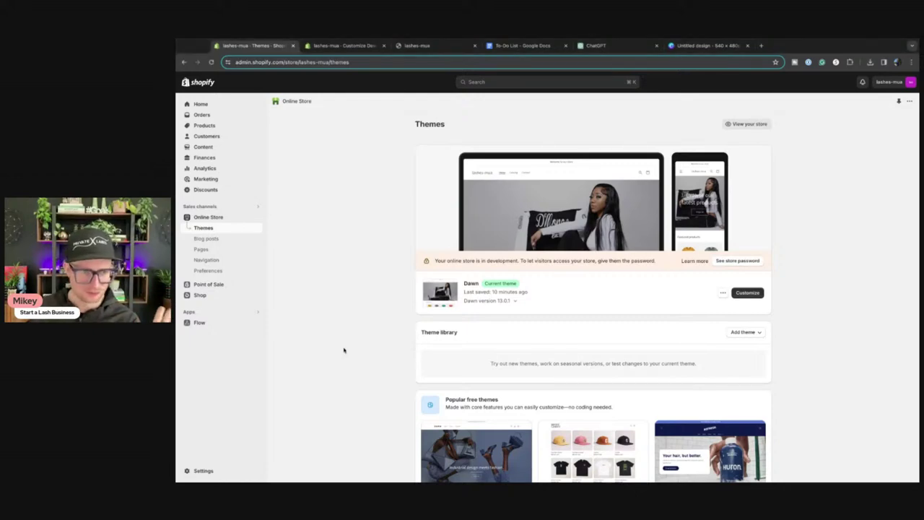
pyautogui.click(190, 312)
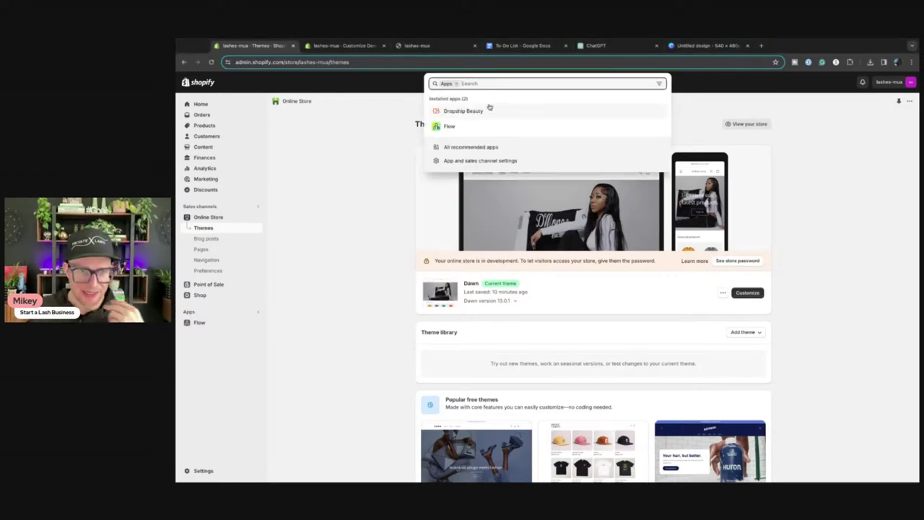
pyautogui.click(466, 112)
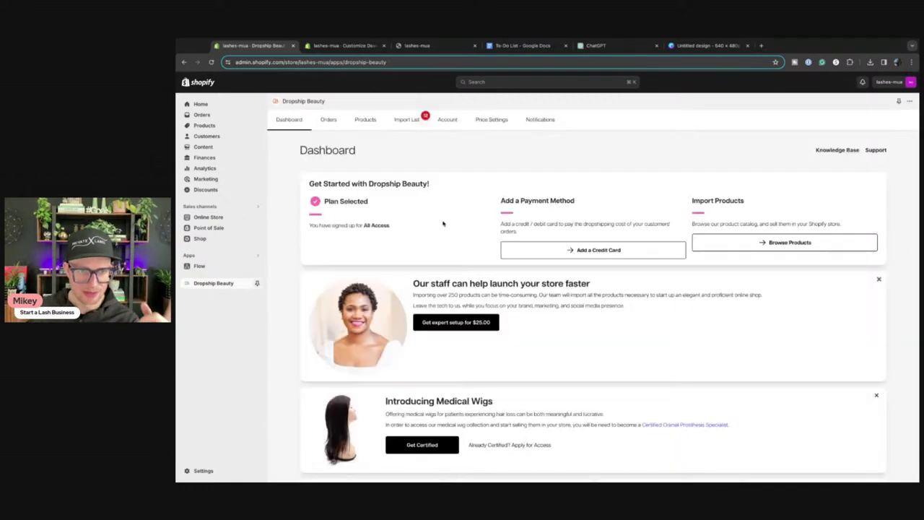
pyautogui.click(400, 121)
pyautogui.click(315, 205)
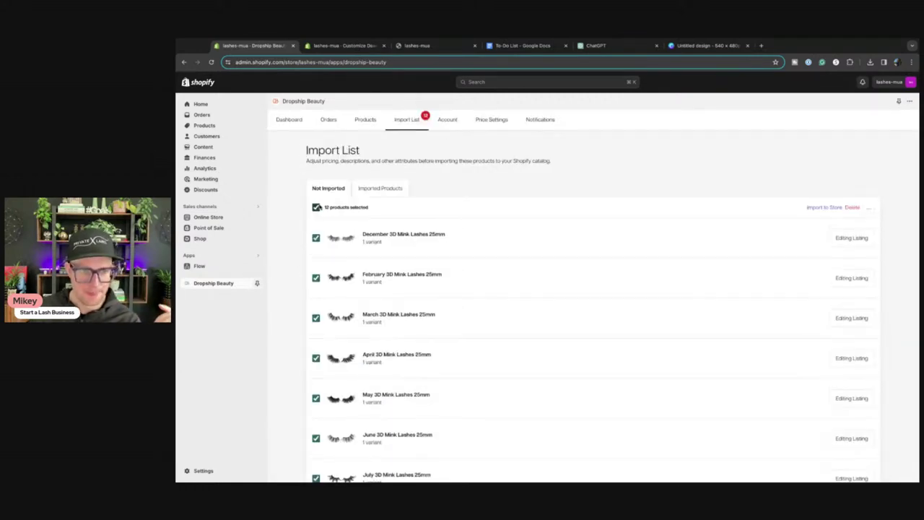
pyautogui.click(868, 208)
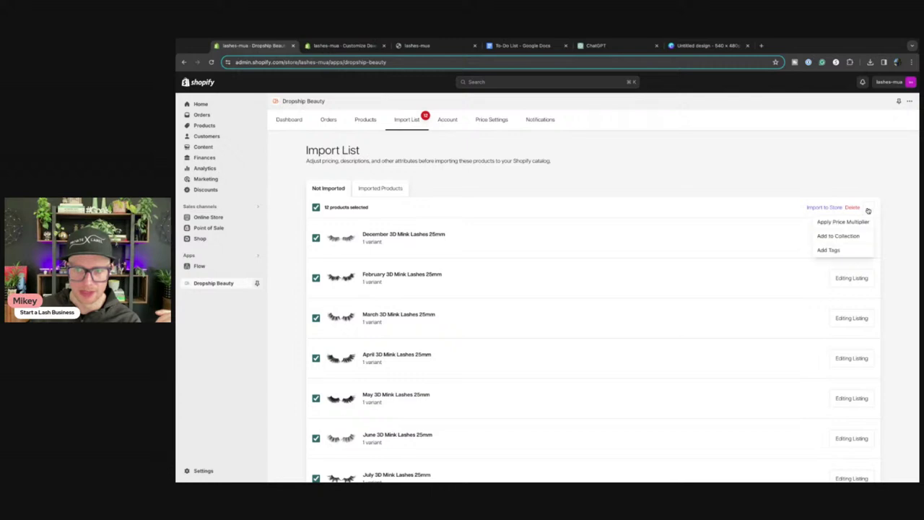
pyautogui.click(837, 236)
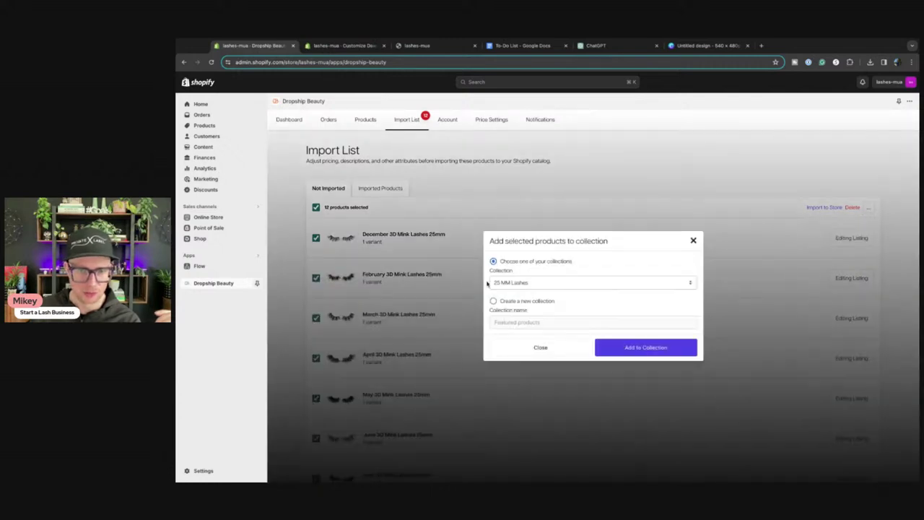
pyautogui.click(693, 241)
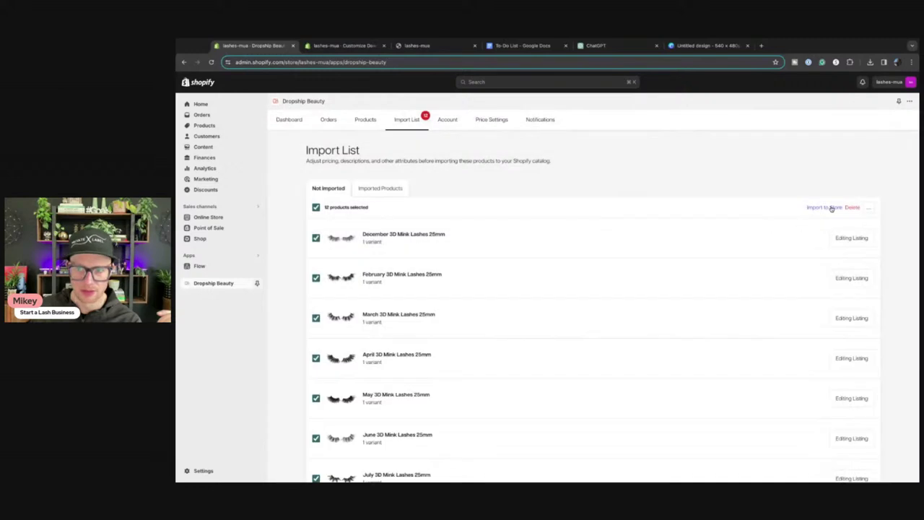
# Import the selected 25mm 3D mink lash products into the store
pyautogui.click(828, 207)
pyautogui.click(656, 314)
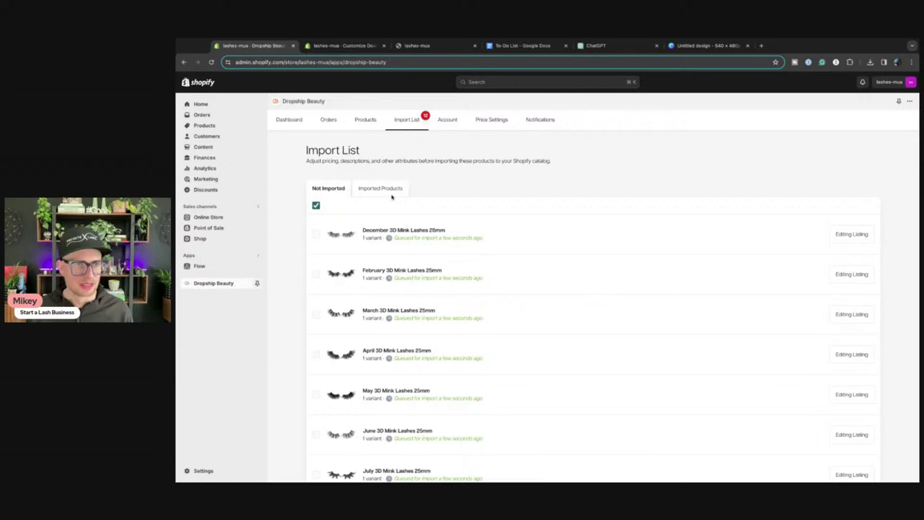
# Filter the Dropship Beauty catalog to 3D Mink Lashes, add all ten products to the import list and open that list
pyautogui.click(365, 120)
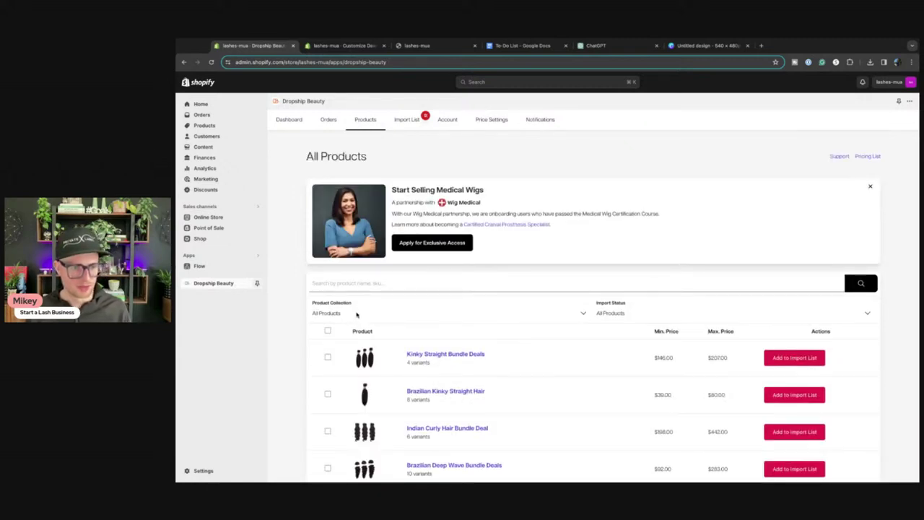
pyautogui.scroll(-5, 355, 314)
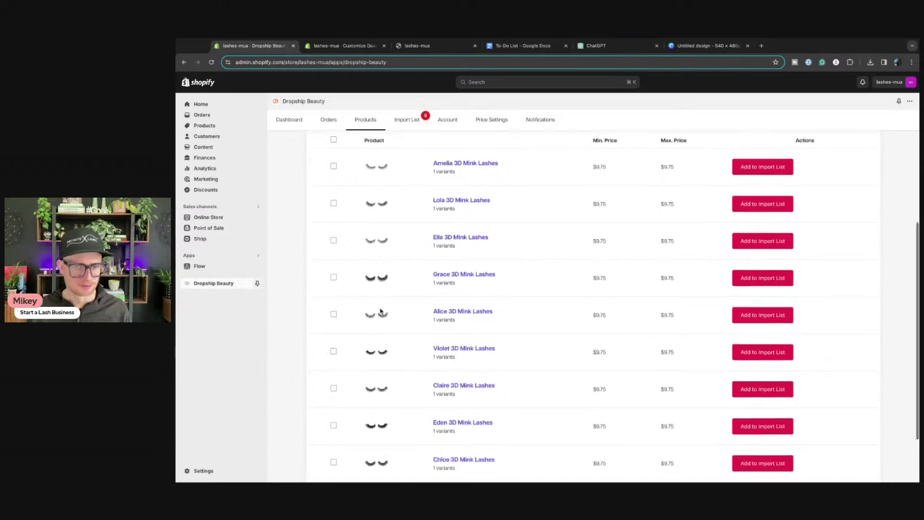
pyautogui.scroll(5, 380, 310)
pyautogui.click(332, 330)
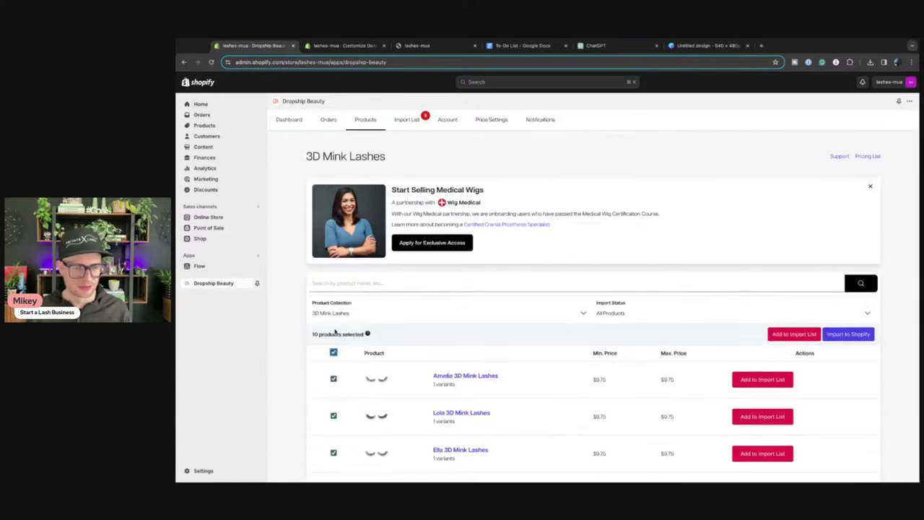
pyautogui.click(806, 336)
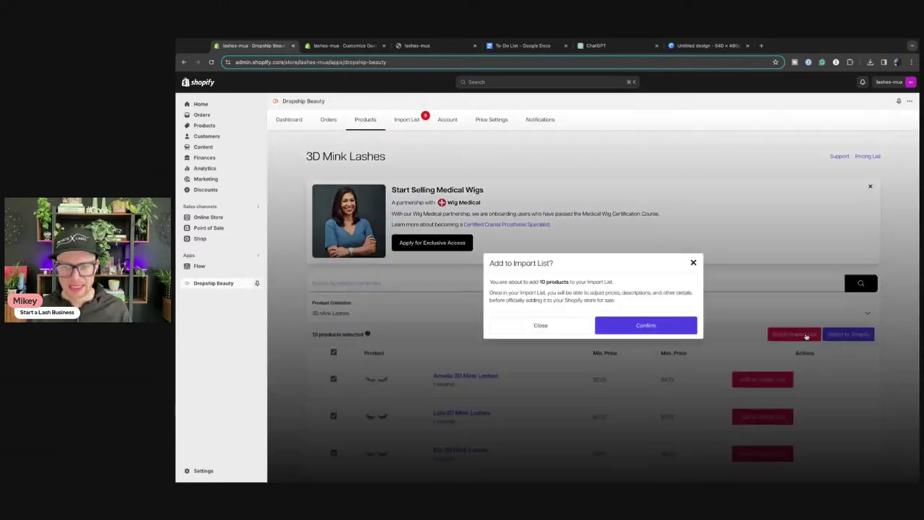
pyautogui.click(658, 326)
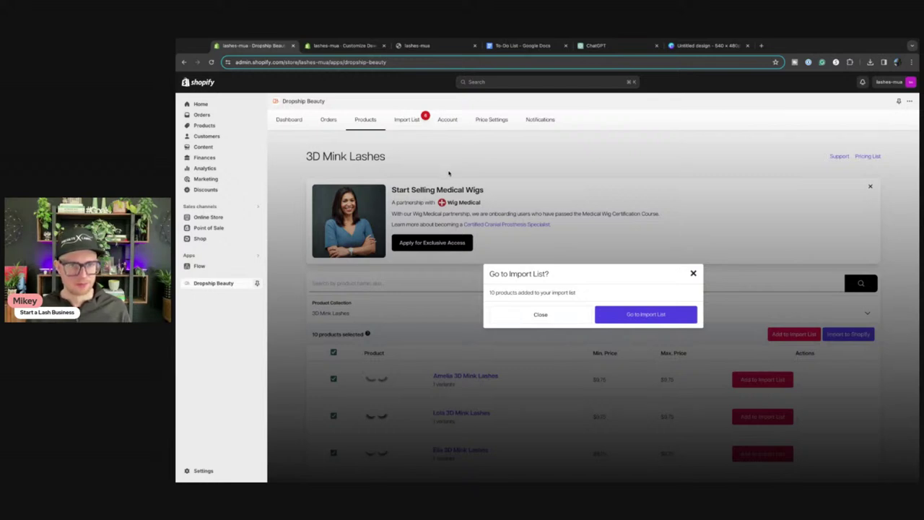
pyautogui.click(641, 316)
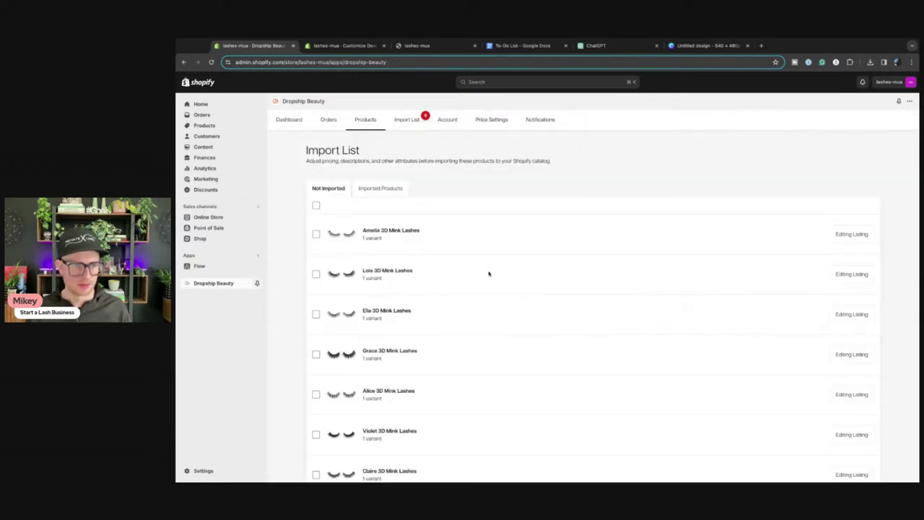
# Select every product in the import list except January 3D Mink Lashes 25mm
pyautogui.scroll(-5, 489, 275)
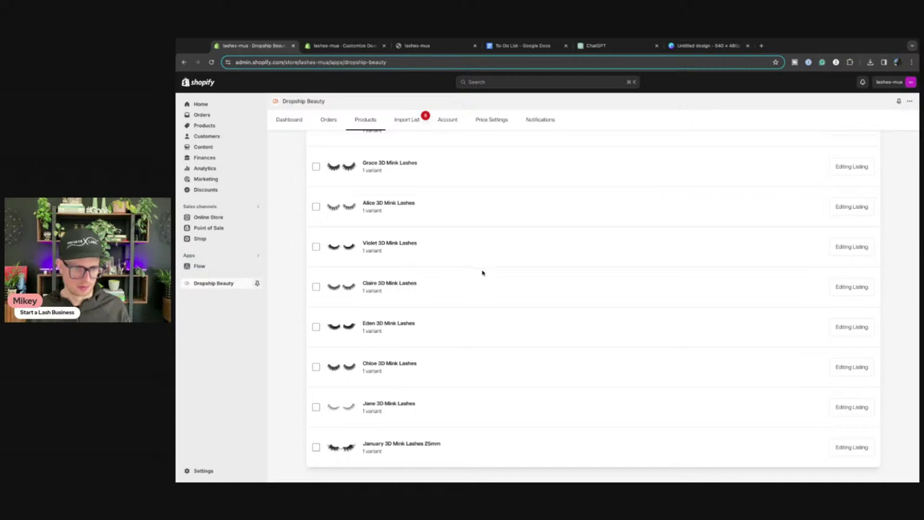
pyautogui.scroll(3, 458, 325)
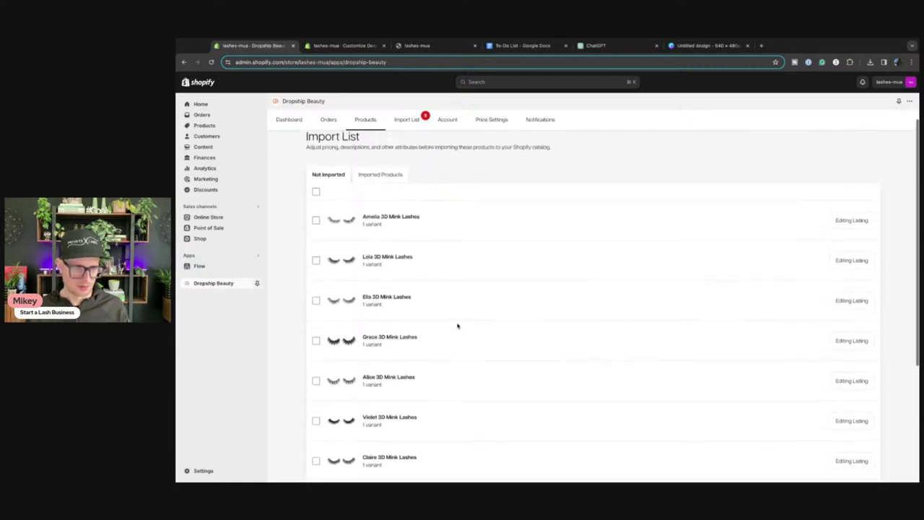
pyautogui.scroll(-3, 457, 324)
pyautogui.scroll(3, 453, 293)
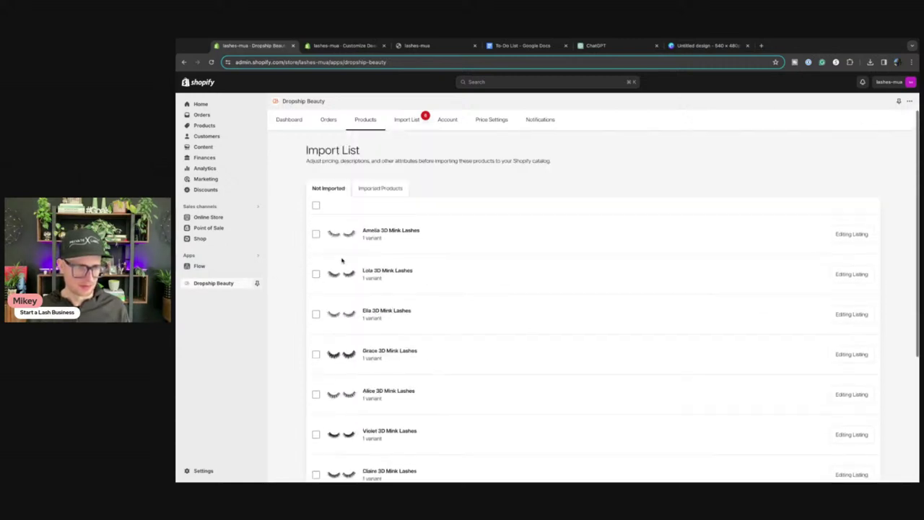
pyautogui.scroll(-5, 342, 261)
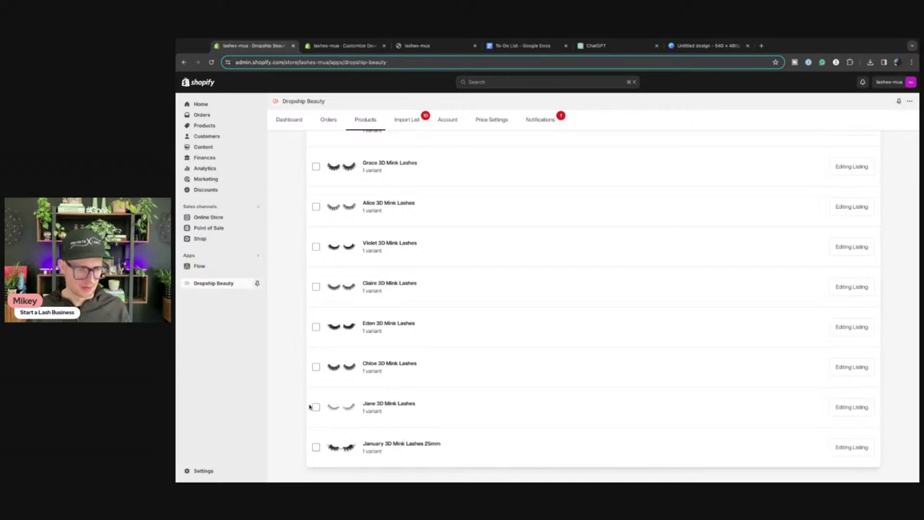
pyautogui.scroll(5, 310, 361)
pyautogui.click(315, 207)
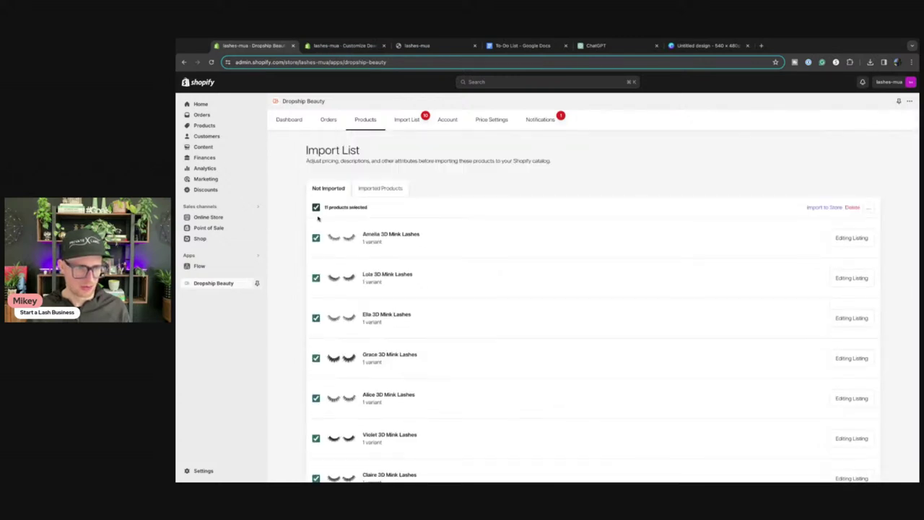
pyautogui.scroll(-2, 464, 343)
pyautogui.click(315, 446)
pyautogui.scroll(3, 548, 370)
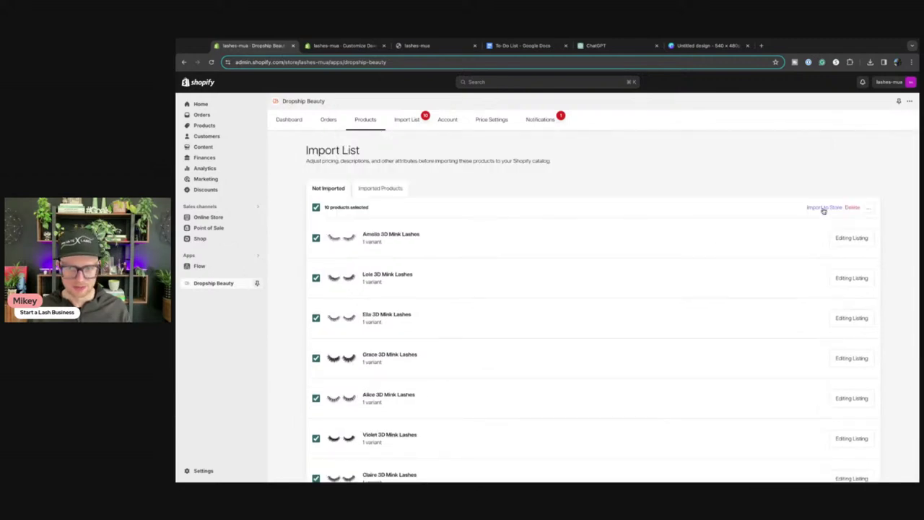
# Add the ten selected products to the 3D Mink Lashes collection and import them into the store
pyautogui.click(867, 207)
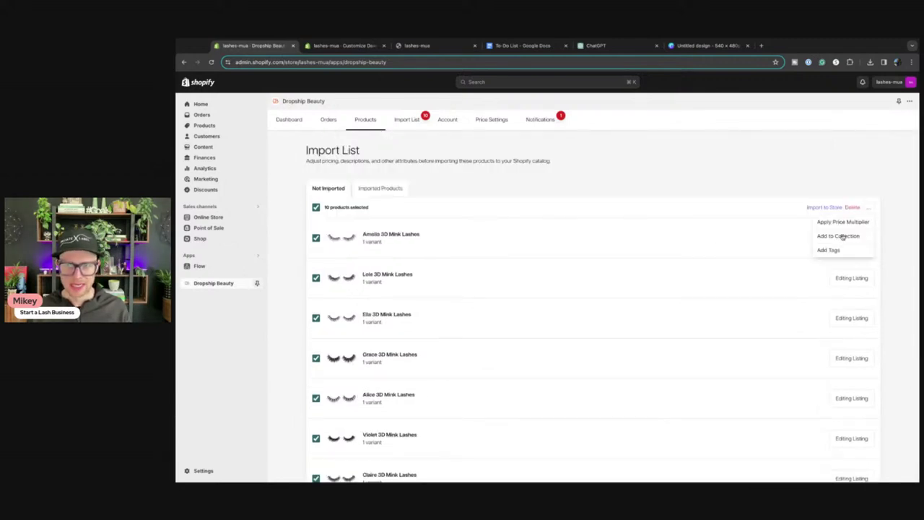
pyautogui.click(832, 236)
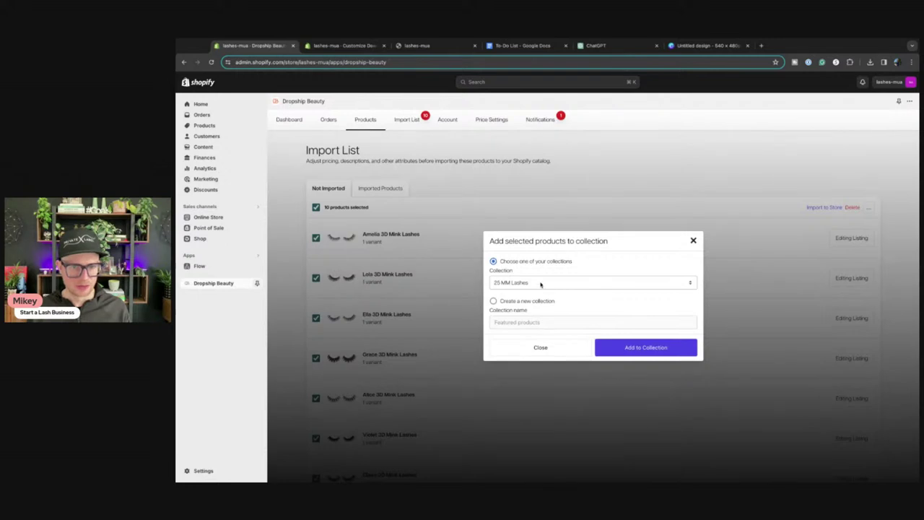
pyautogui.click(636, 351)
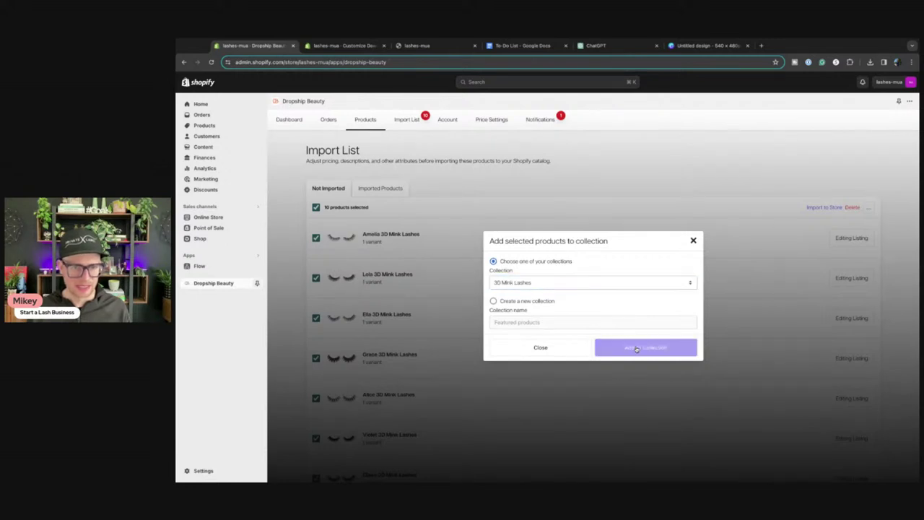
pyautogui.click(821, 207)
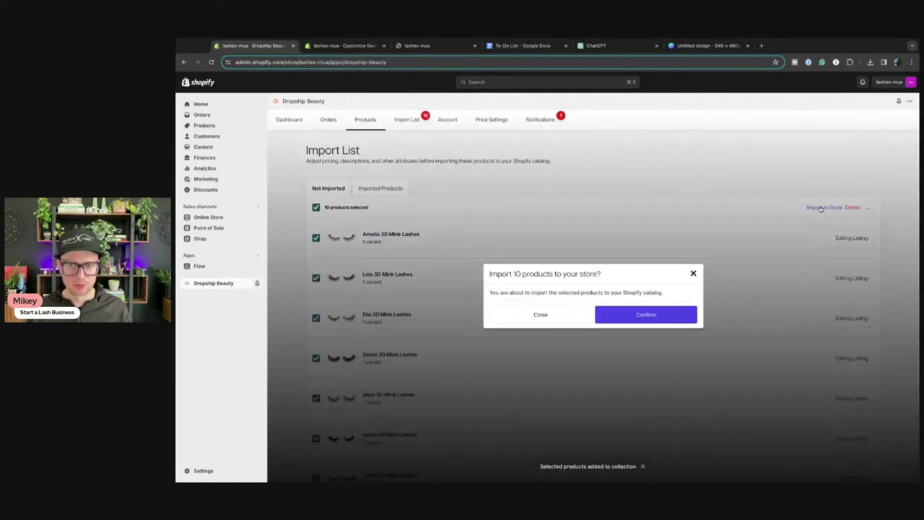
pyautogui.click(635, 316)
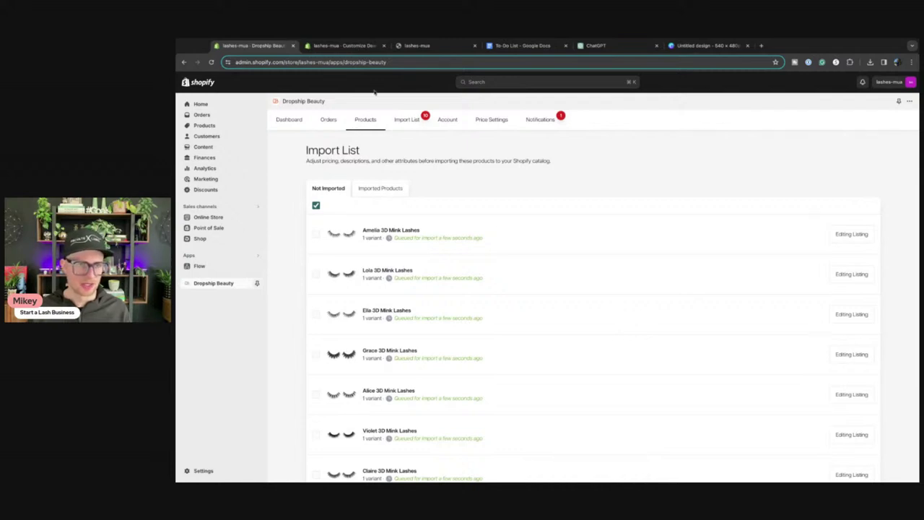
# Leave the theme editor and check the store's product list for the imported lashes
pyautogui.click(345, 45)
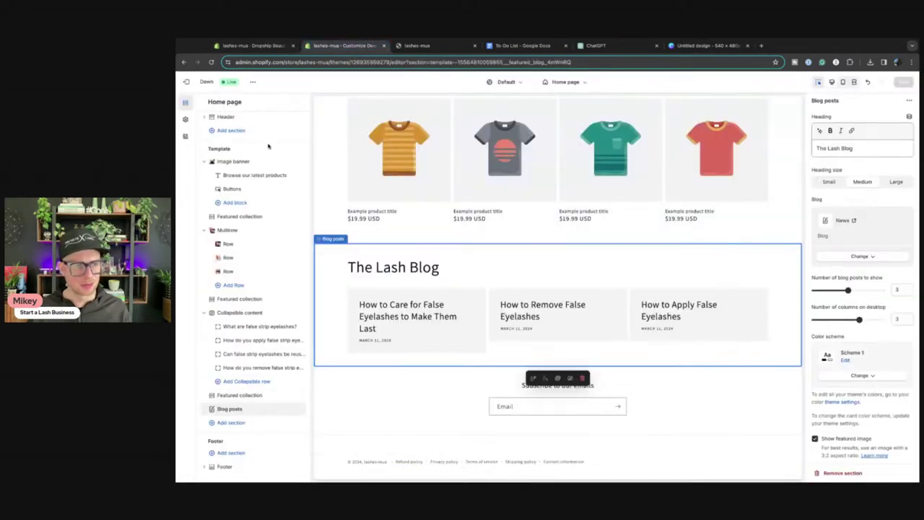
pyautogui.click(186, 83)
pyautogui.click(203, 125)
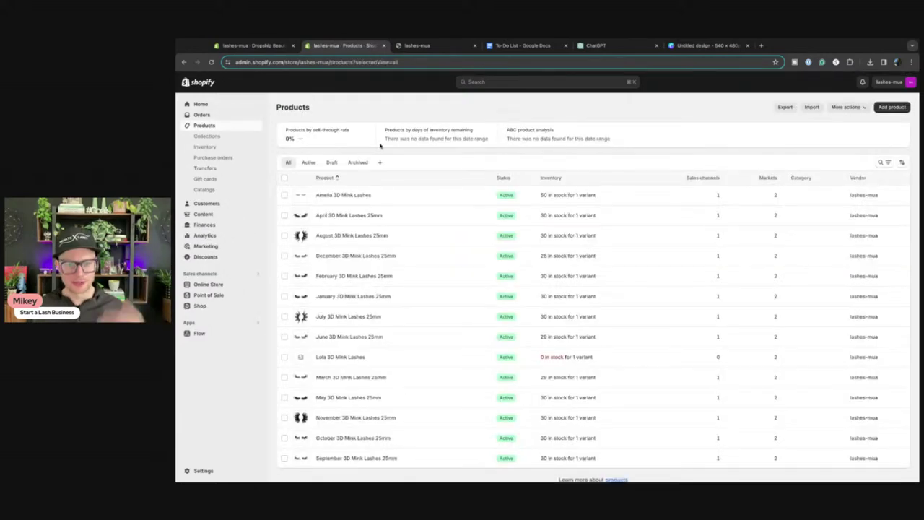
# Return to Dropship Beauty and filter its product catalog to the 3D Thinline Lashes collection
pyautogui.click(249, 45)
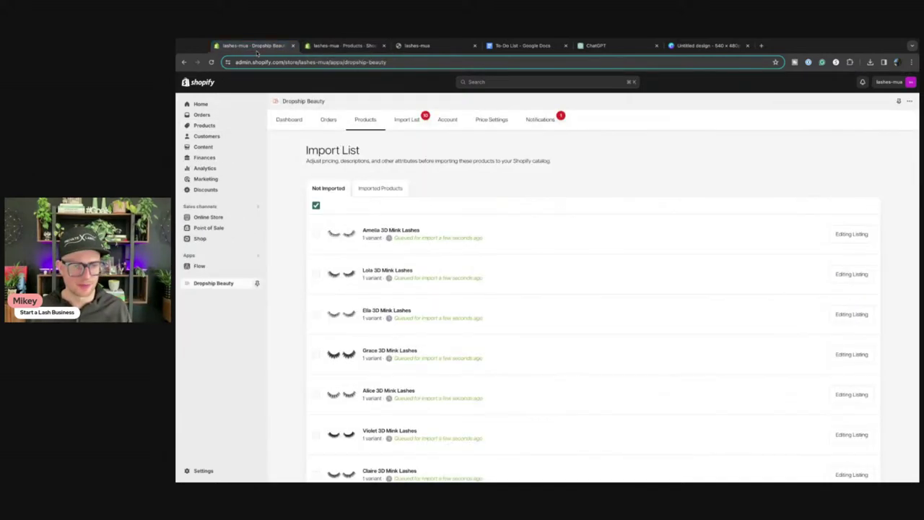
pyautogui.click(365, 119)
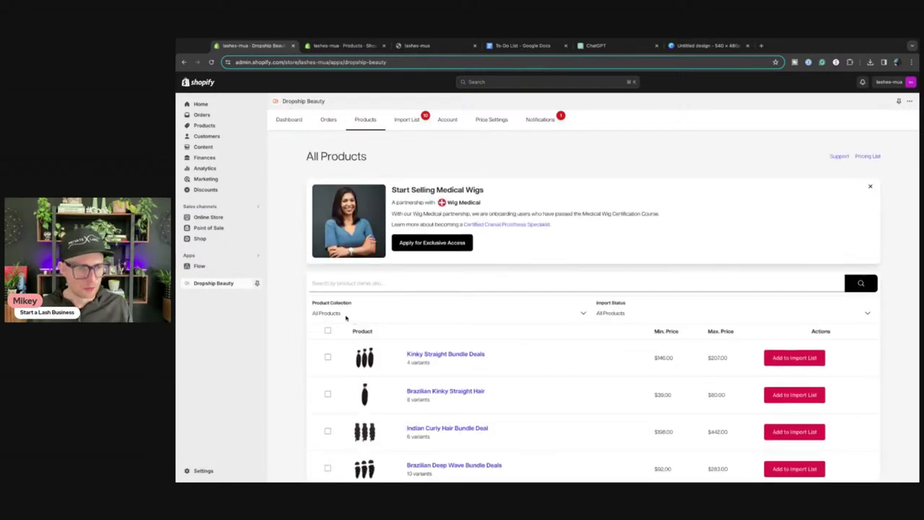
pyautogui.scroll(-5, 353, 317)
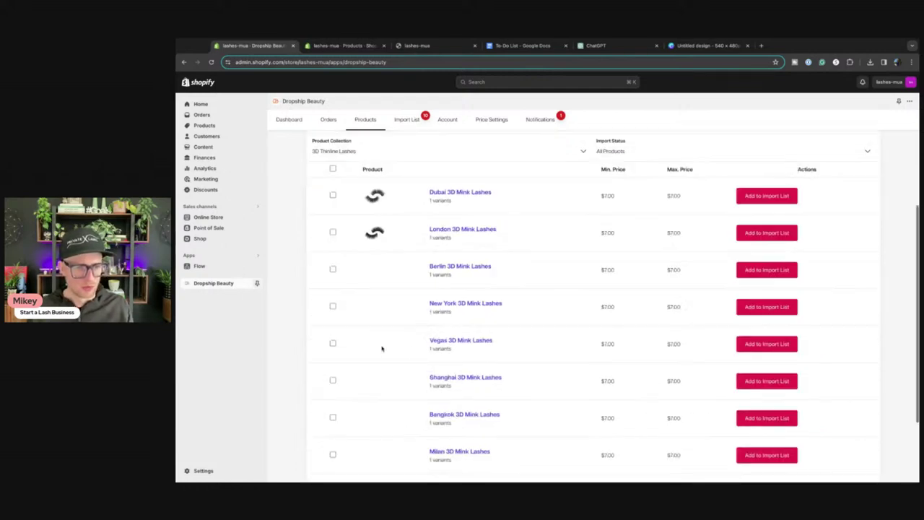
pyautogui.scroll(5, 359, 315)
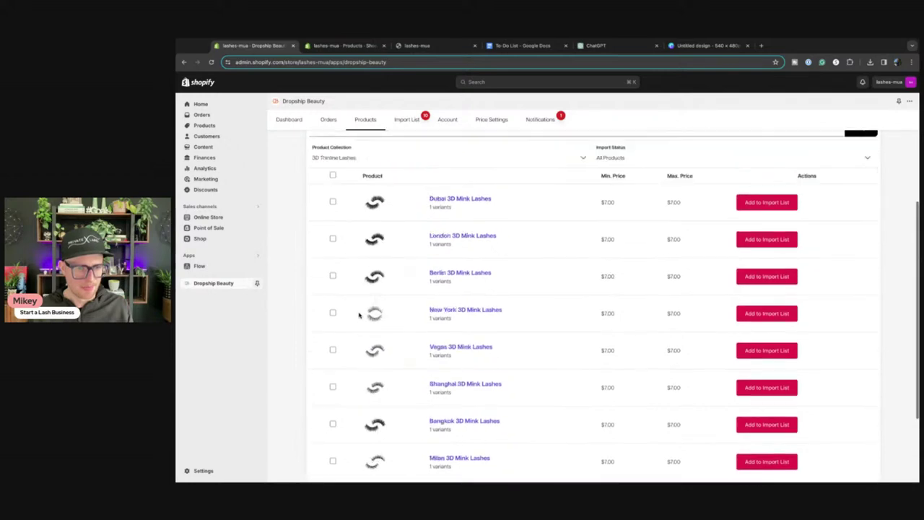
# Add all ten 3D Thinline Lashes products to the import list and open that list
pyautogui.click(333, 332)
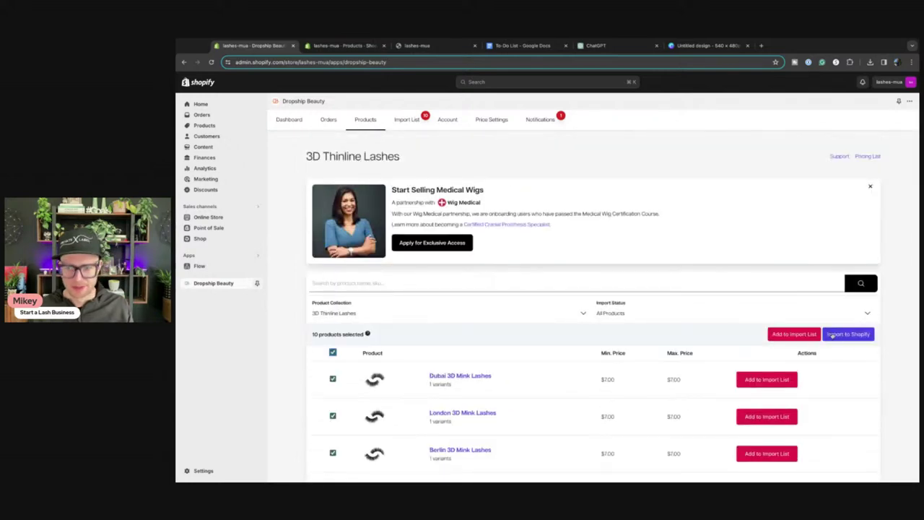
pyautogui.click(797, 334)
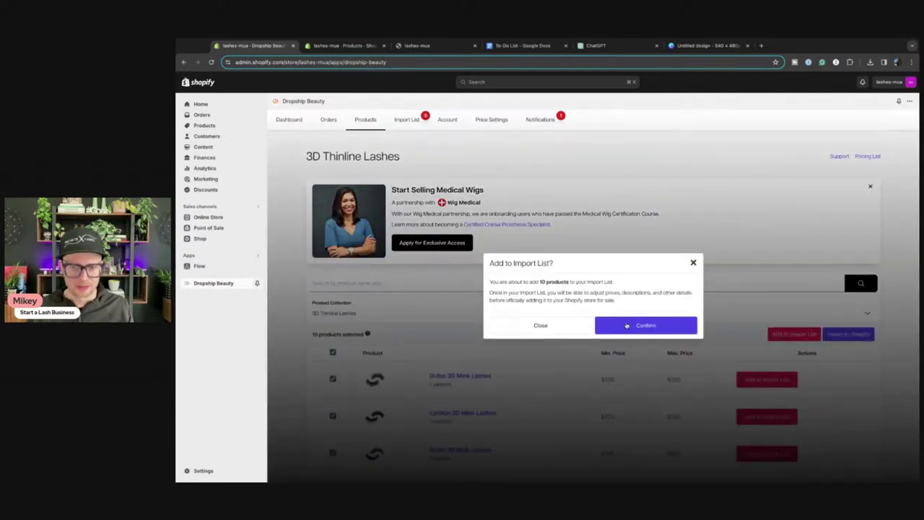
pyautogui.click(626, 326)
pyautogui.click(630, 322)
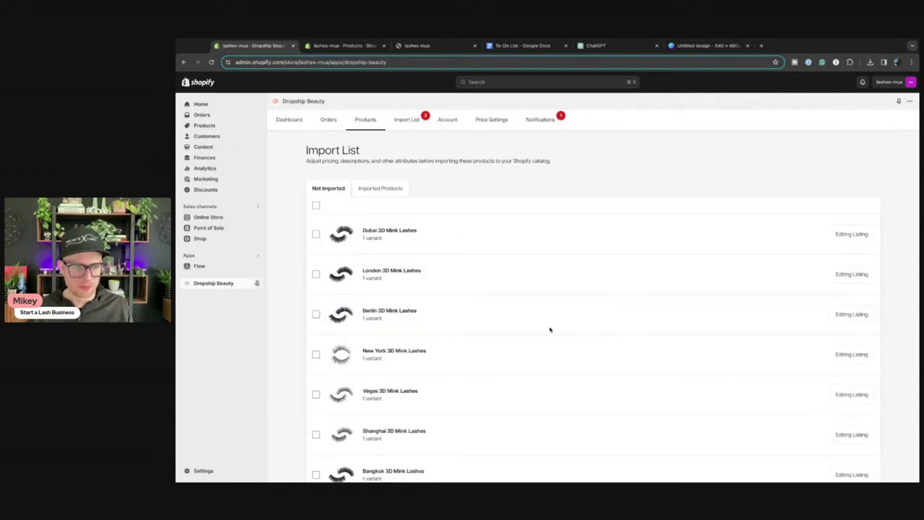
# Select all twelve products in the import list and try to add them to a collection
pyautogui.click(315, 205)
pyautogui.scroll(-5, 457, 295)
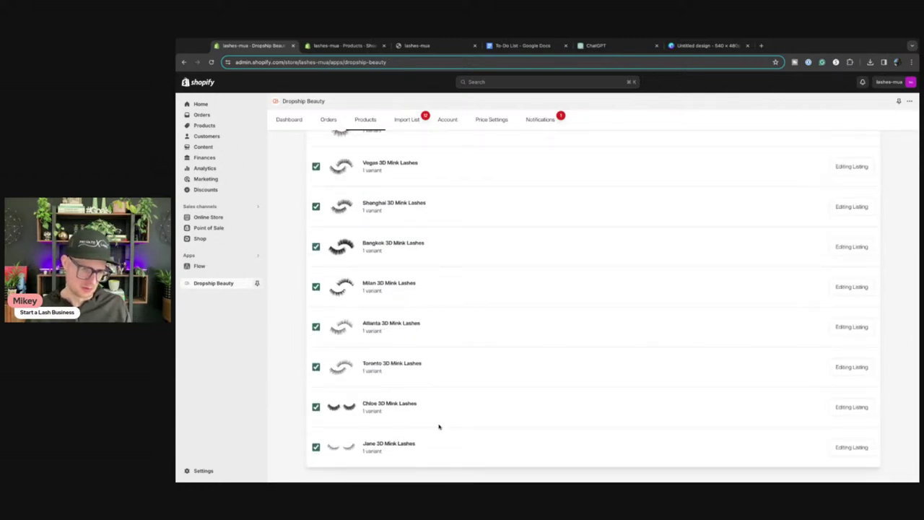
pyautogui.scroll(5, 439, 427)
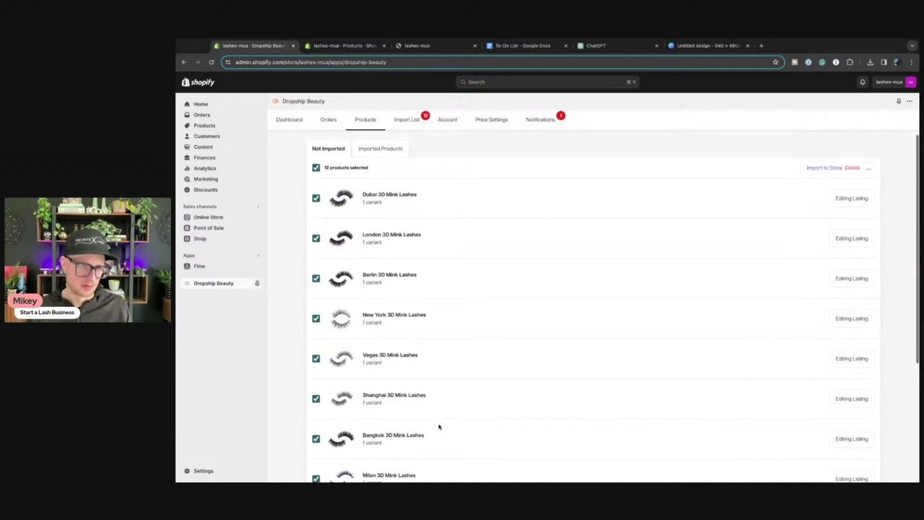
pyautogui.scroll(-5, 438, 426)
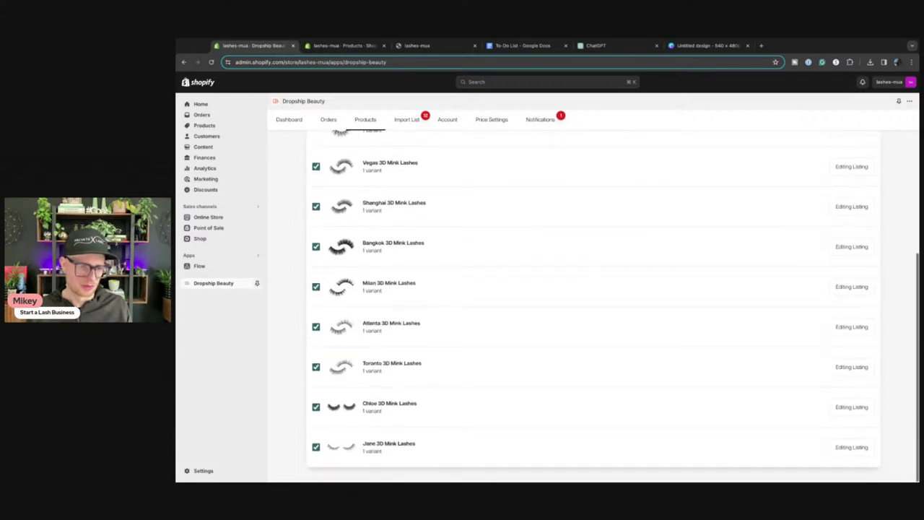
pyautogui.scroll(2, 593, 306)
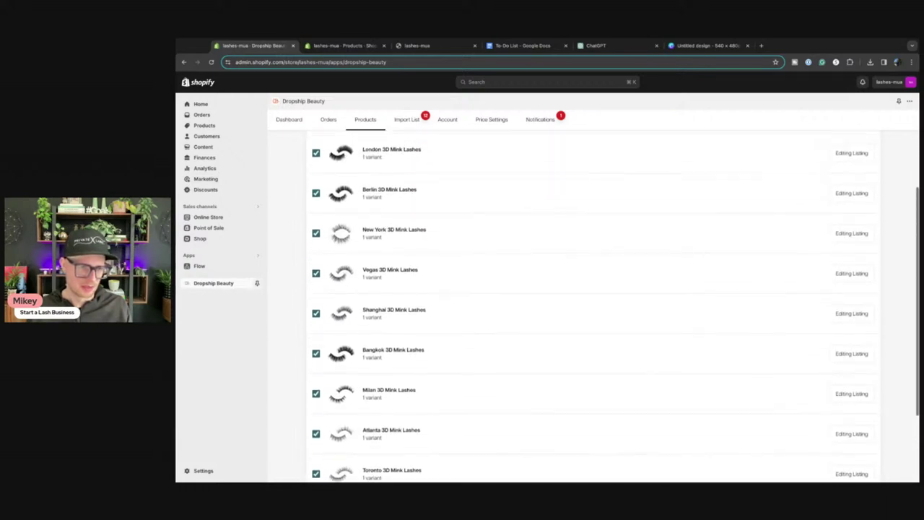
pyautogui.scroll(-3, 418, 442)
pyautogui.scroll(5, 417, 441)
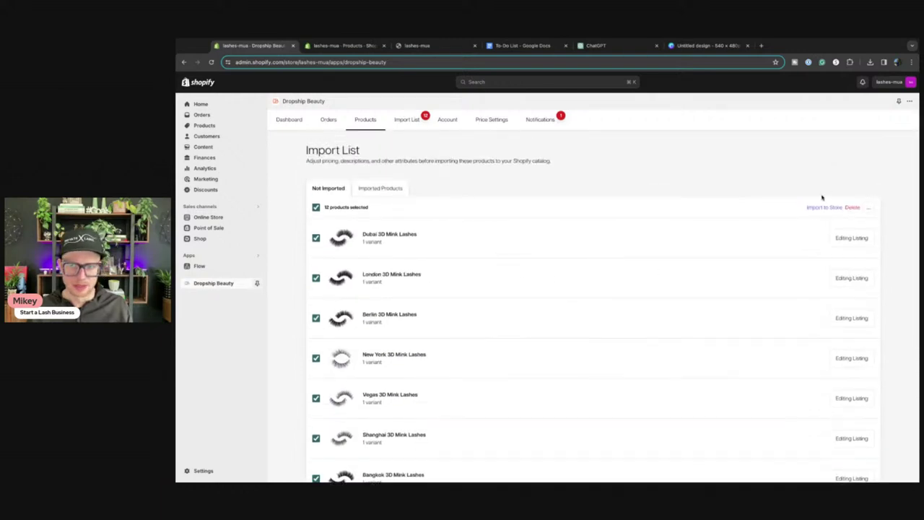
pyautogui.click(868, 207)
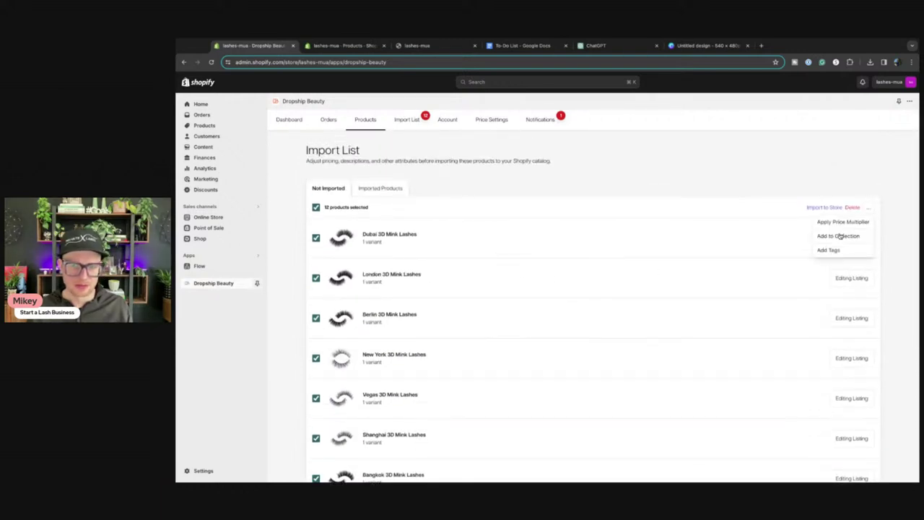
pyautogui.click(841, 235)
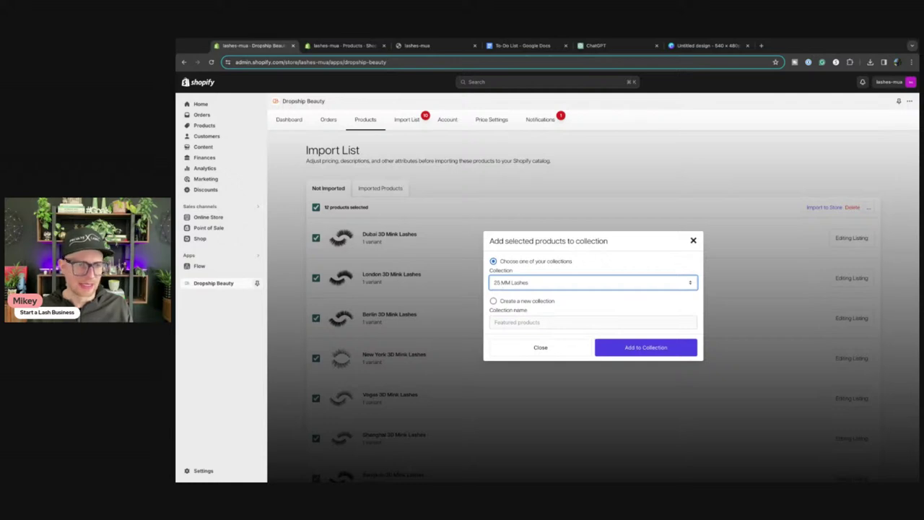
pyautogui.click(645, 347)
# Compare the store's product list with the import list and check the collection assigned to Amelia 3D Mink Lashes
pyautogui.click(340, 46)
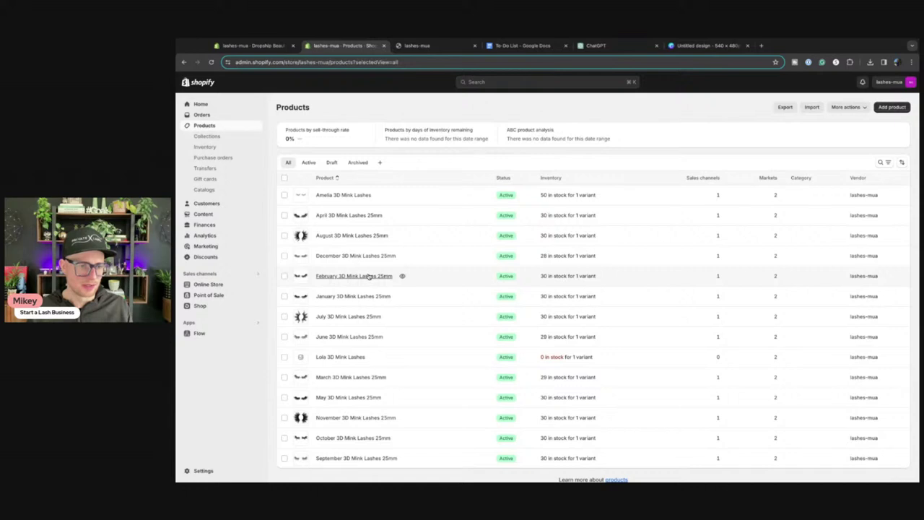
pyautogui.click(253, 45)
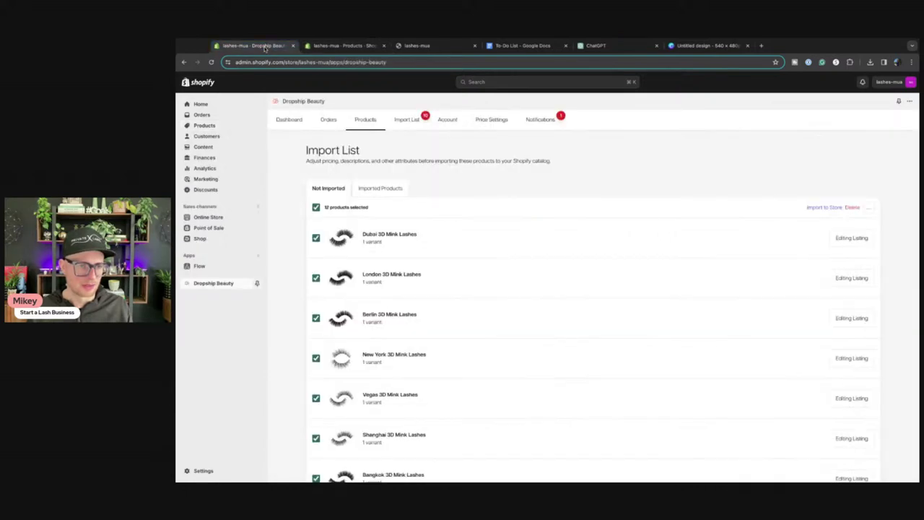
pyautogui.scroll(-5, 384, 260)
pyautogui.scroll(5, 355, 250)
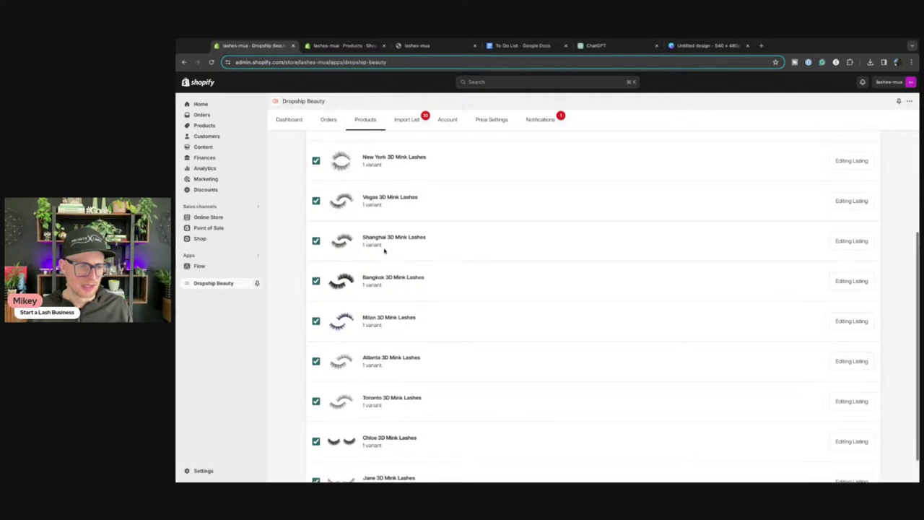
pyautogui.click(345, 46)
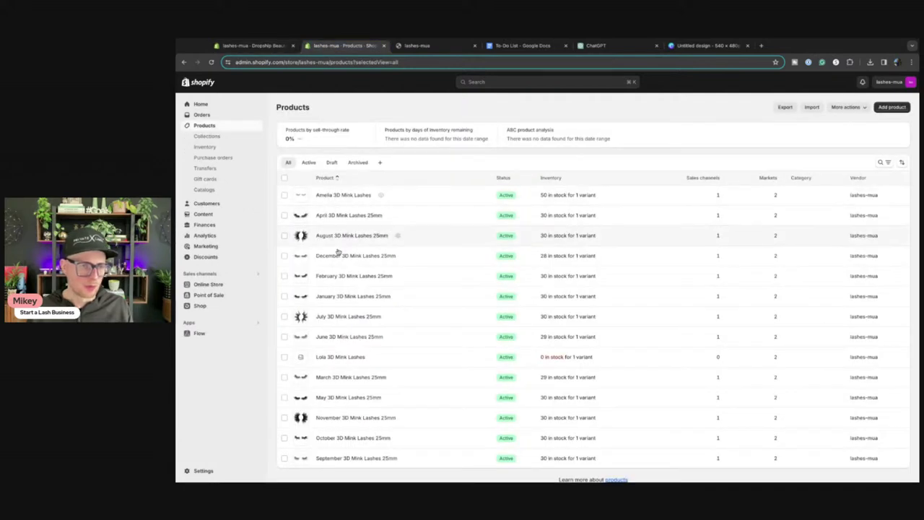
pyautogui.click(339, 194)
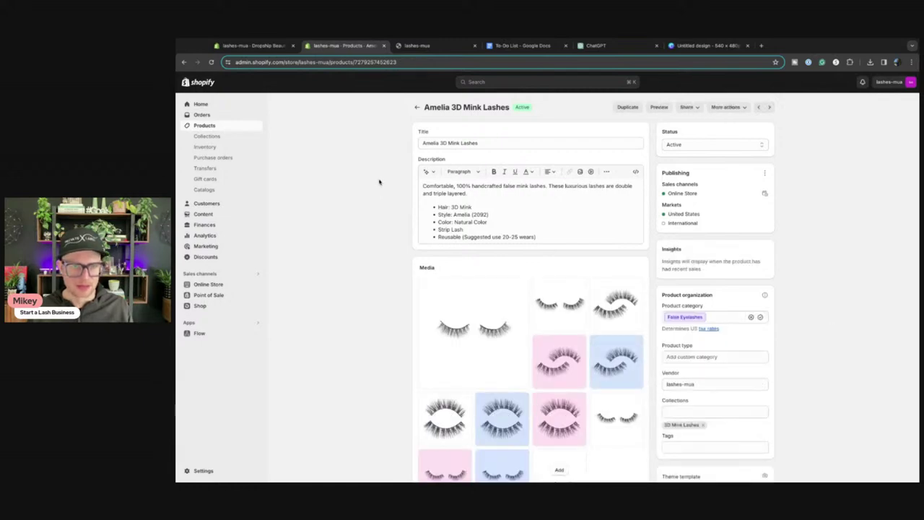
pyautogui.click(416, 106)
pyautogui.click(252, 45)
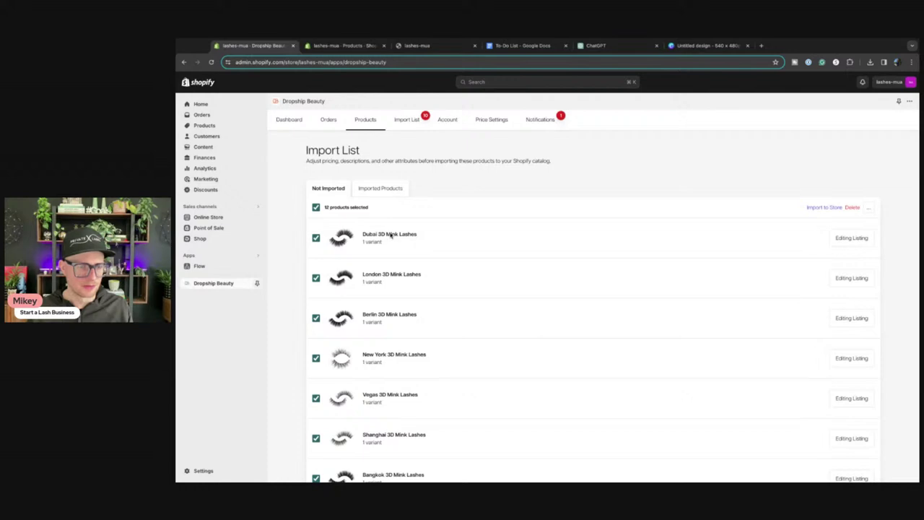
pyautogui.click(339, 45)
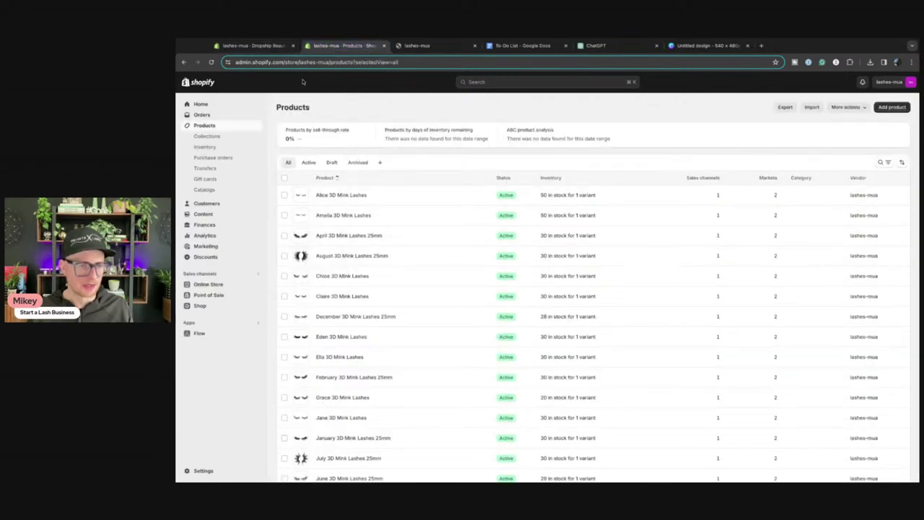
pyautogui.click(245, 45)
# Reload the Dropship Beauty app and check the import status of the catalog's 25 MM 3D Lashes
pyautogui.click(210, 62)
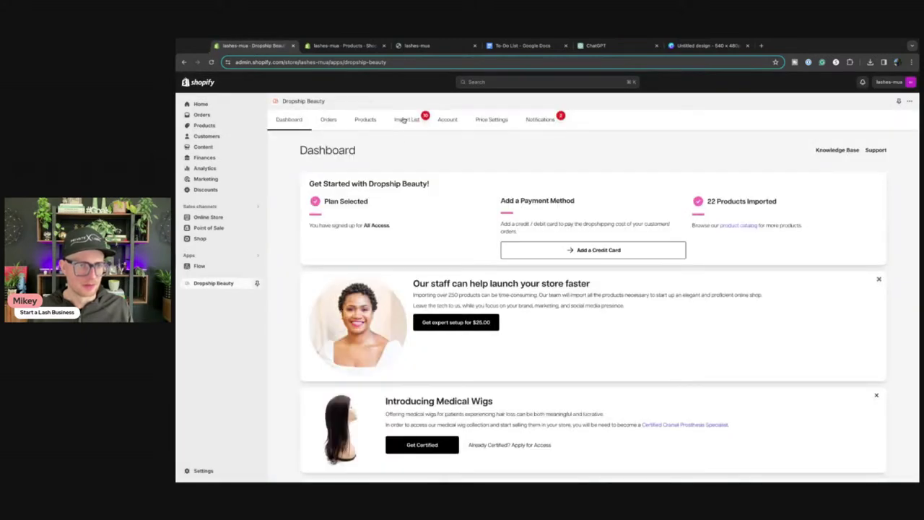
pyautogui.click(403, 120)
pyautogui.click(363, 123)
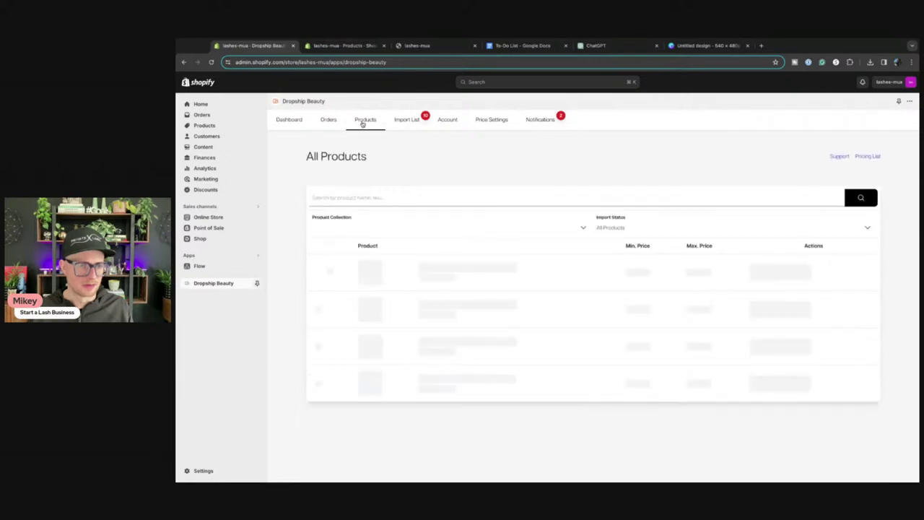
pyautogui.scroll(-10, 432, 269)
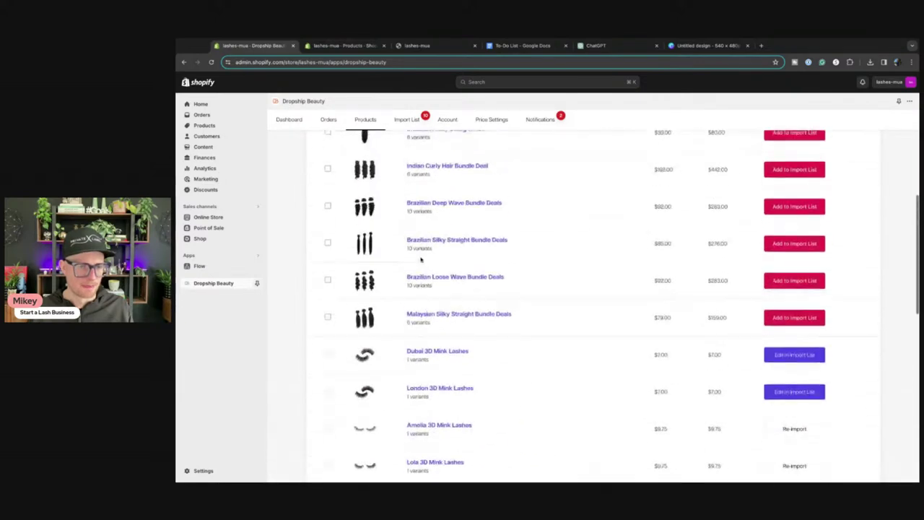
pyautogui.scroll(15, 423, 262)
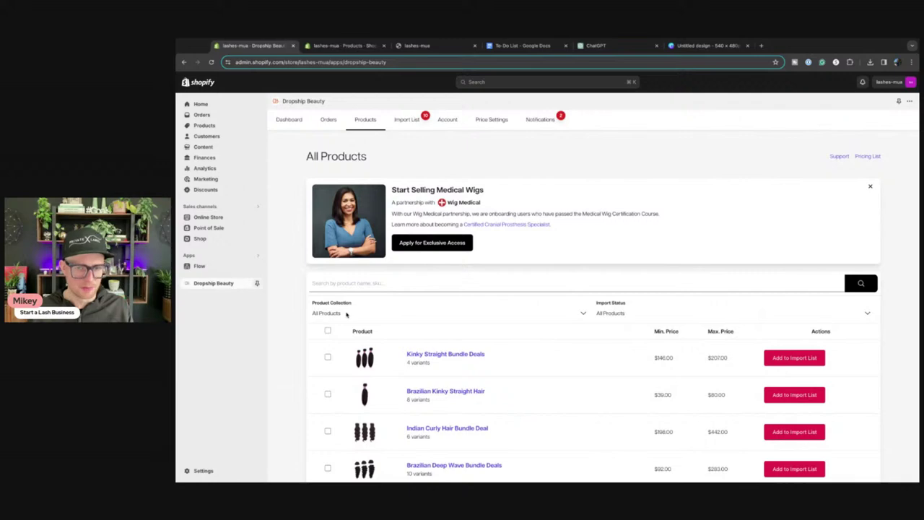
pyautogui.click(563, 346)
pyautogui.scroll(-5, 549, 346)
pyautogui.scroll(5, 492, 349)
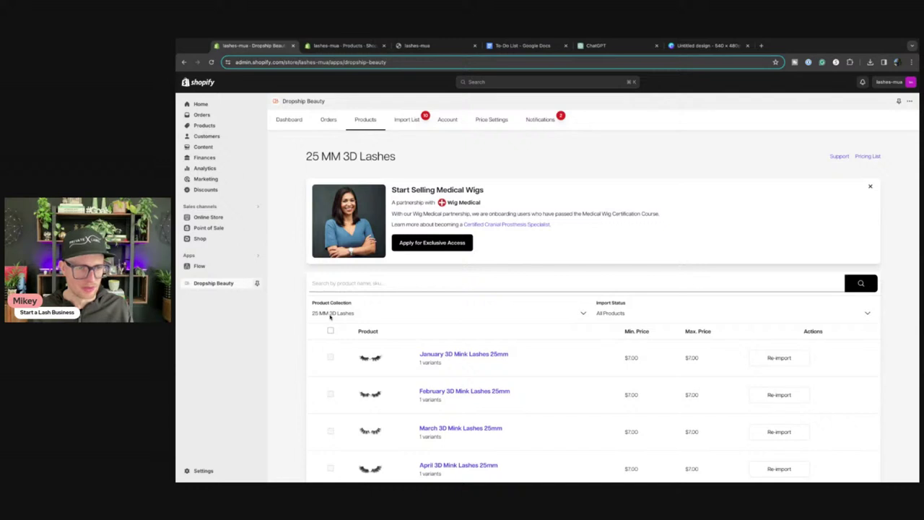
# Check the import status of the catalog's 3D Mink Lashes and 3D Thinline Lashes products
pyautogui.click(330, 315)
pyautogui.click(534, 343)
pyautogui.scroll(-5, 534, 342)
pyautogui.scroll(5, 543, 342)
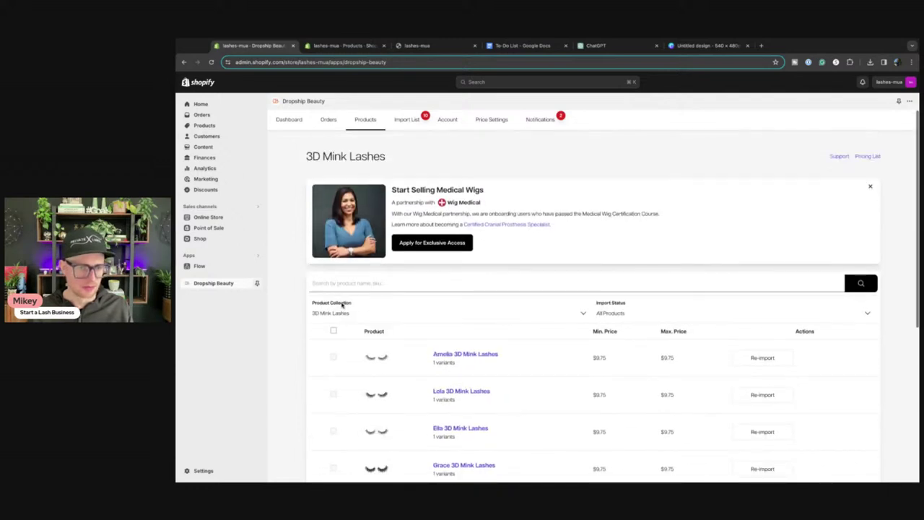
pyautogui.click(330, 315)
pyautogui.click(628, 345)
pyautogui.scroll(-5, 629, 345)
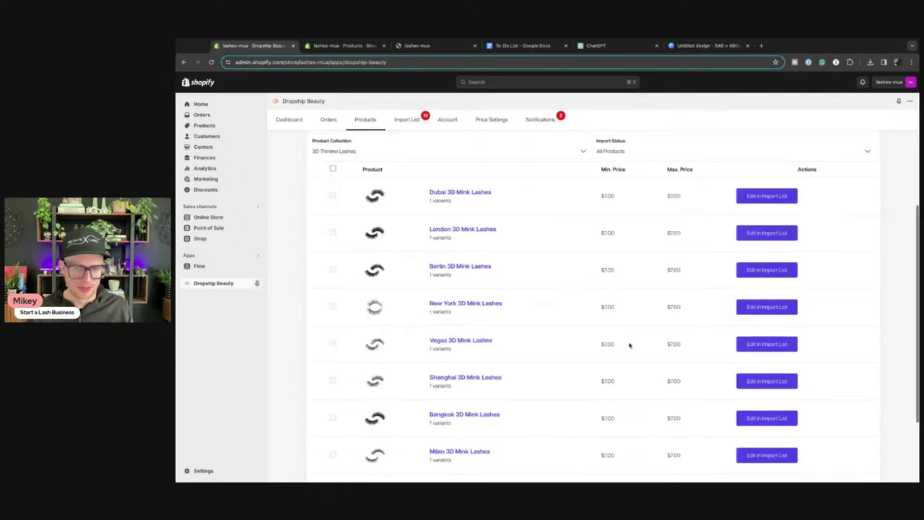
pyautogui.scroll(2, 621, 343)
pyautogui.scroll(3, 611, 338)
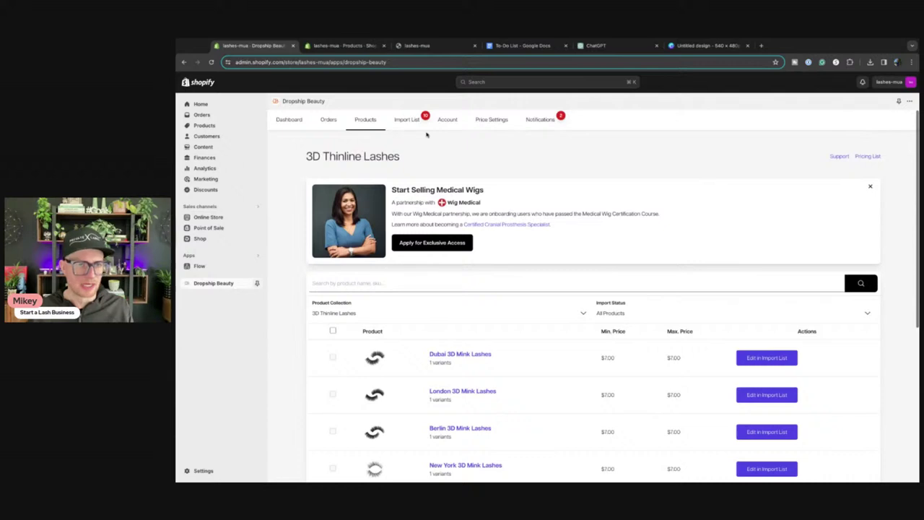
# Add all ten products in the import list to a store collection and import them into the store
pyautogui.click(407, 120)
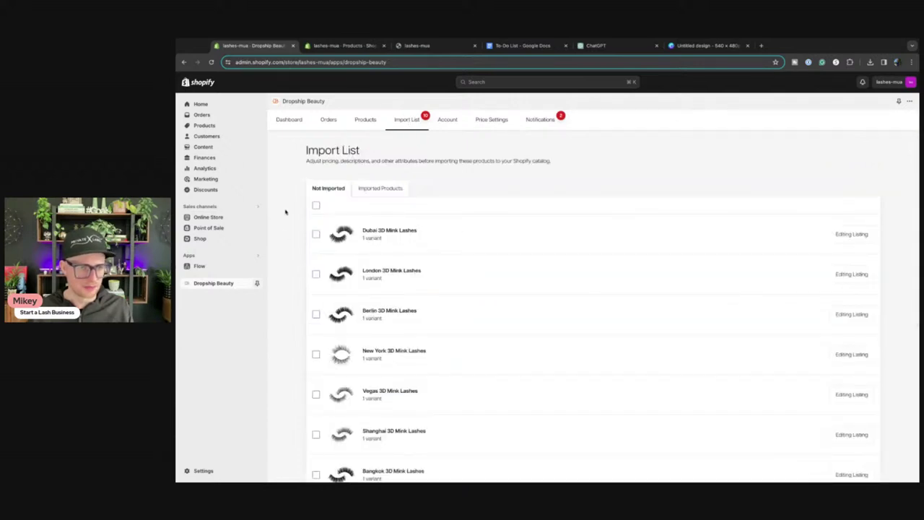
pyautogui.click(316, 206)
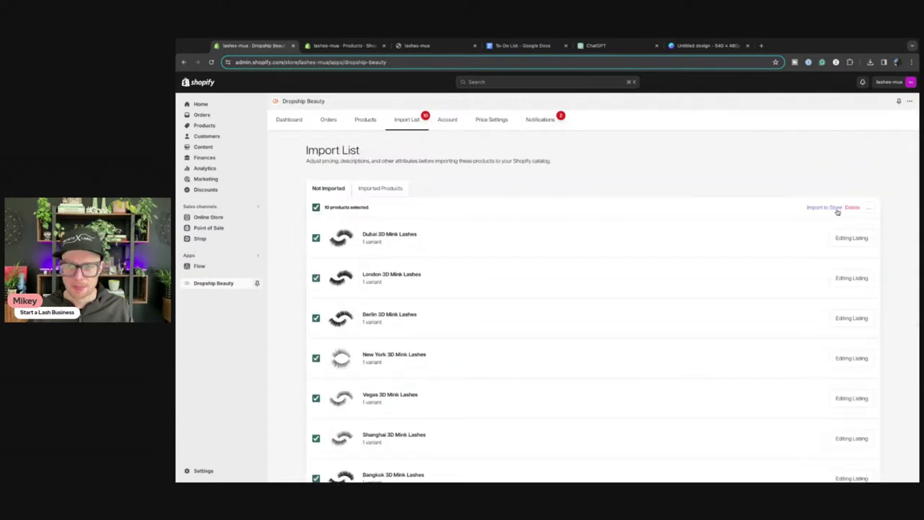
pyautogui.click(867, 207)
pyautogui.click(856, 236)
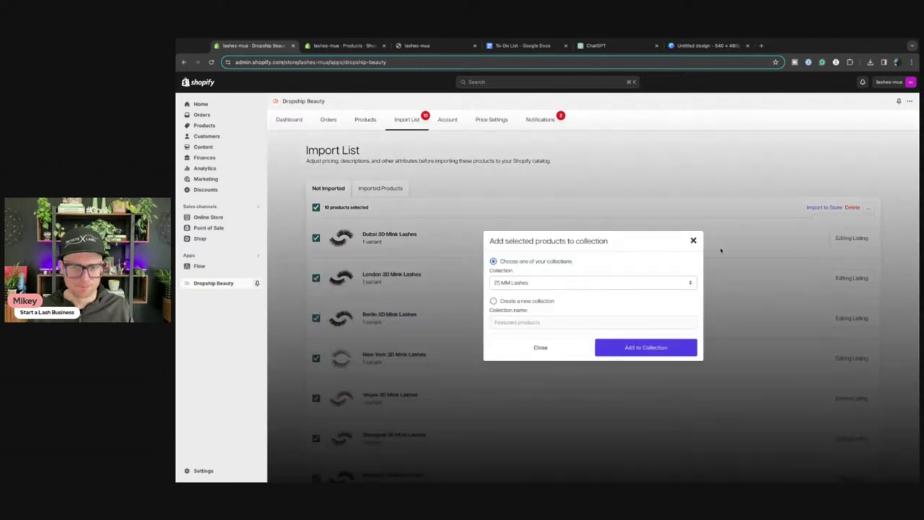
pyautogui.click(537, 286)
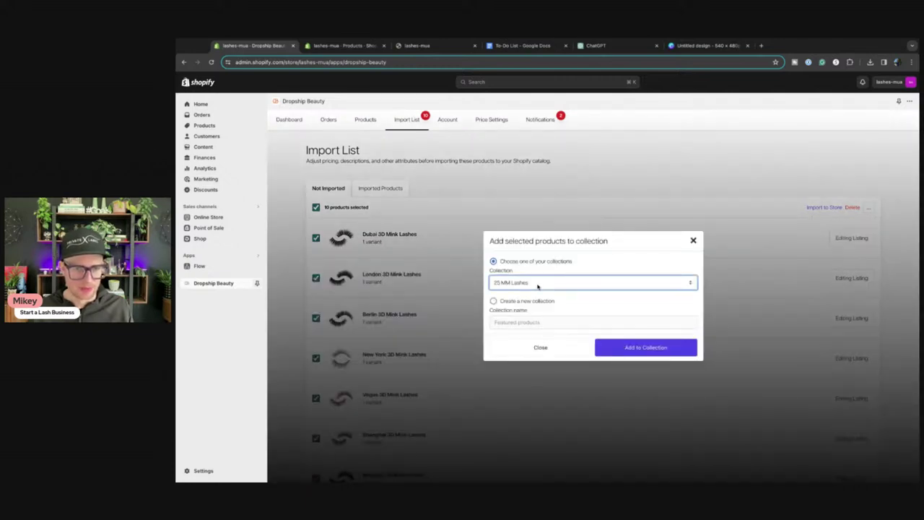
pyautogui.click(628, 350)
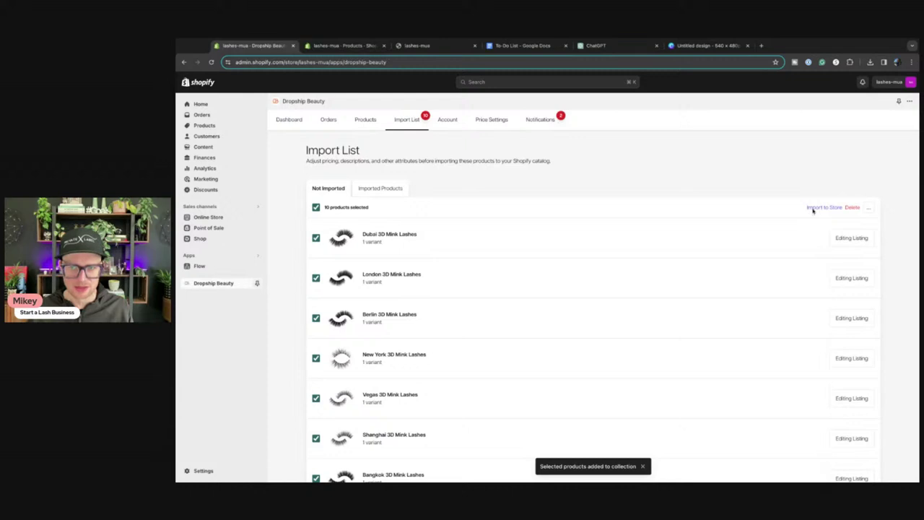
pyautogui.click(816, 208)
pyautogui.click(666, 321)
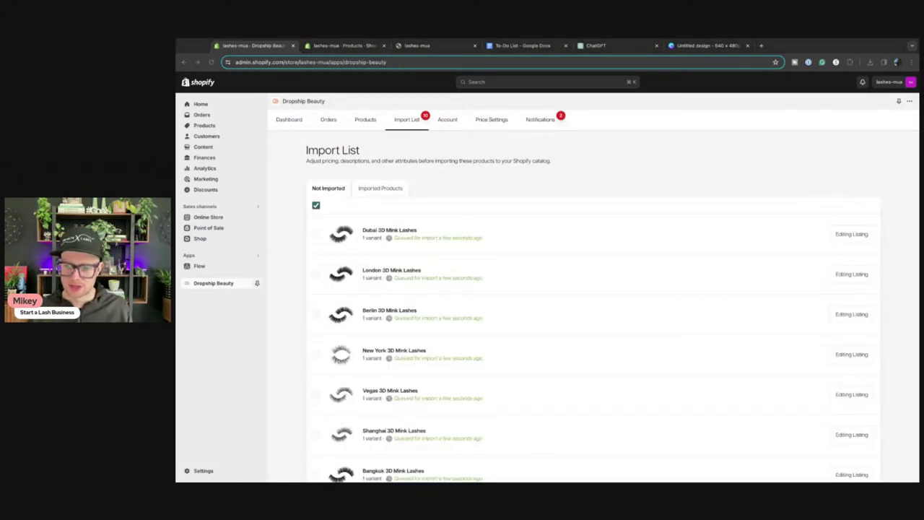
# Filter the Dropship Beauty catalog to the 3D Volume Lashes collection, add all ten products to the import list and open that list
pyautogui.click(365, 119)
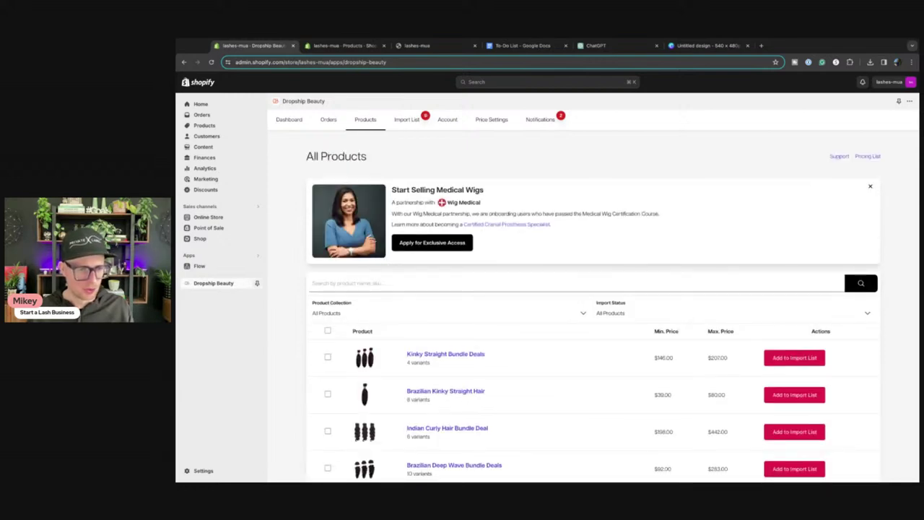
pyautogui.scroll(-3, 272, 344)
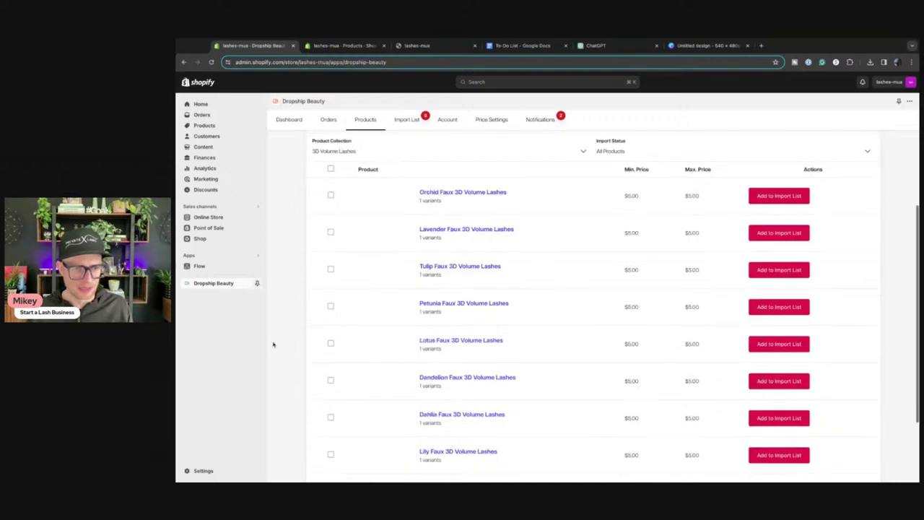
pyautogui.click(331, 168)
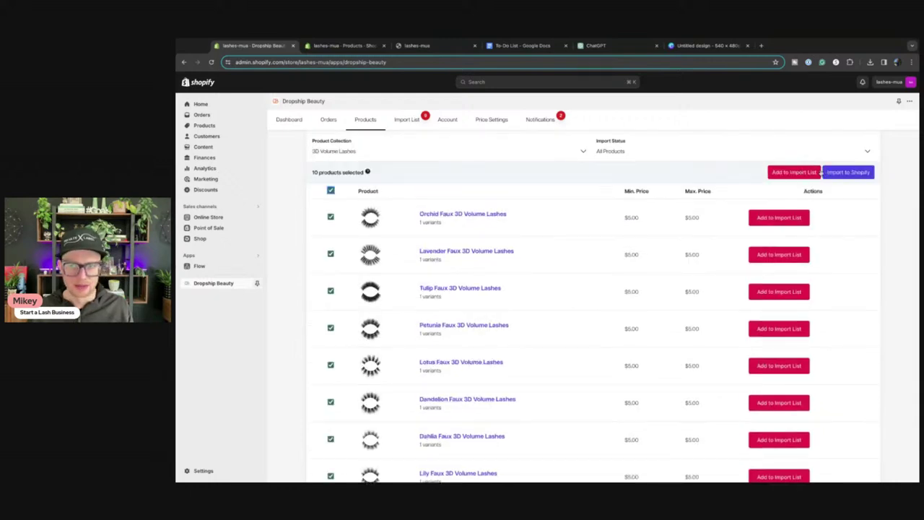
pyautogui.click(803, 174)
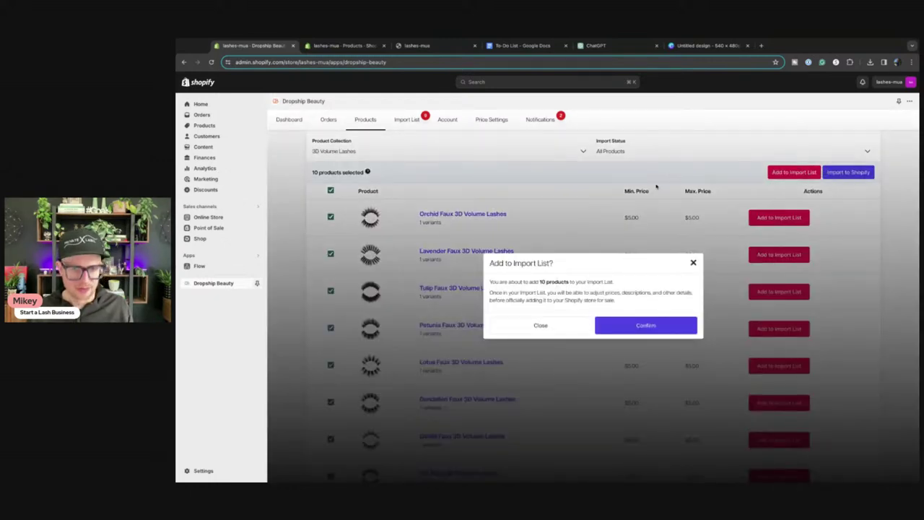
pyautogui.click(618, 331)
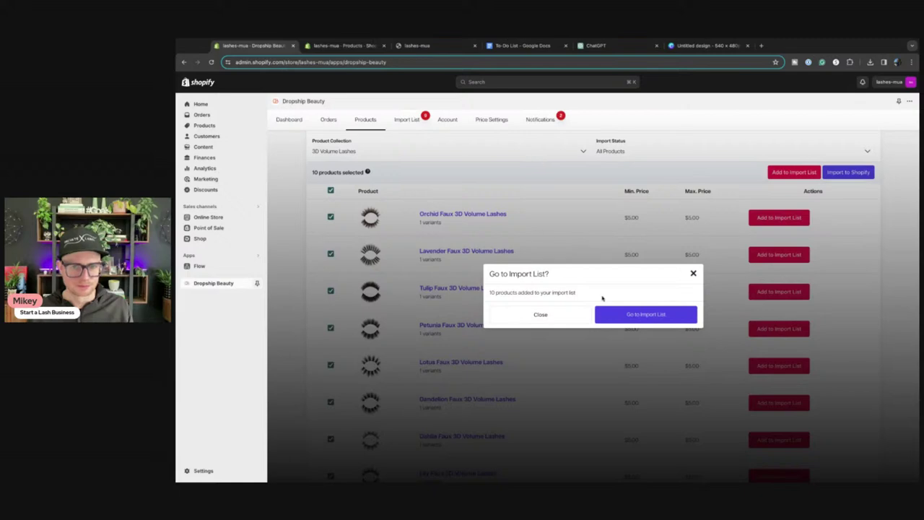
pyautogui.click(635, 318)
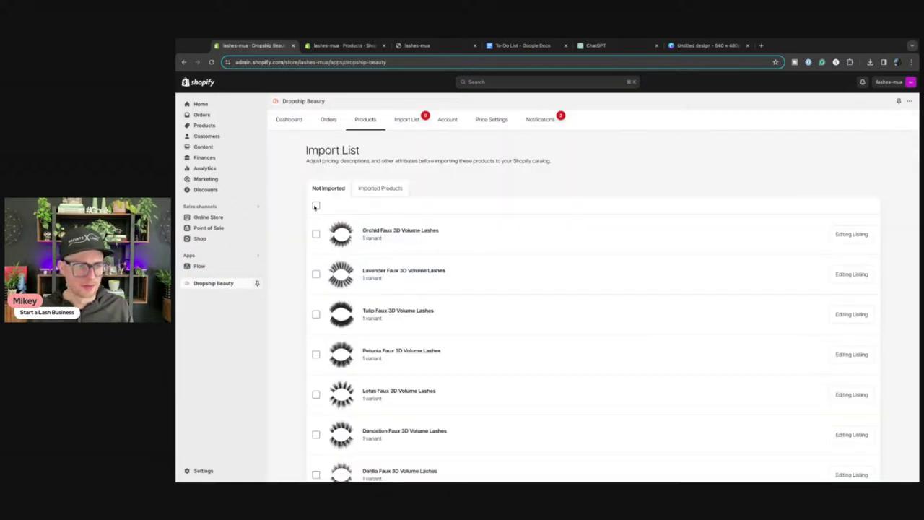
# Add every product waiting in the import list to an existing store collection and import them all into the store
pyautogui.click(316, 206)
pyautogui.click(867, 208)
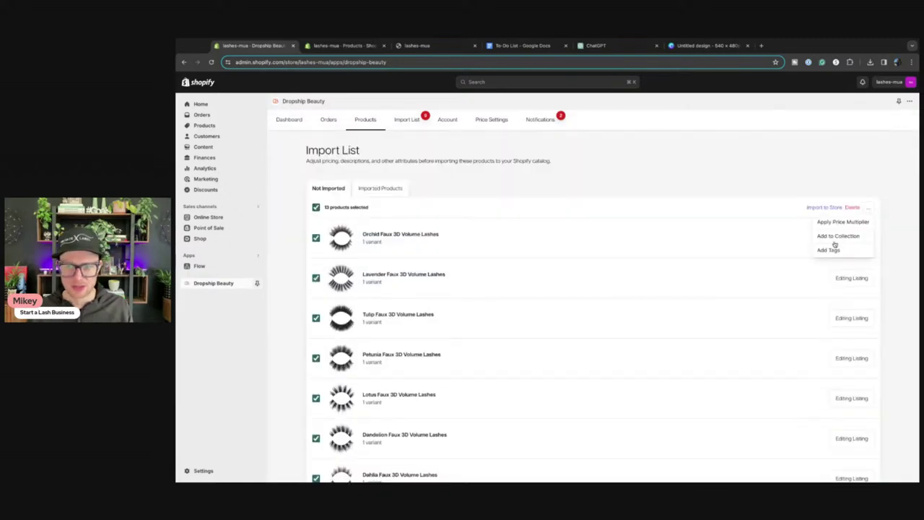
pyautogui.click(831, 235)
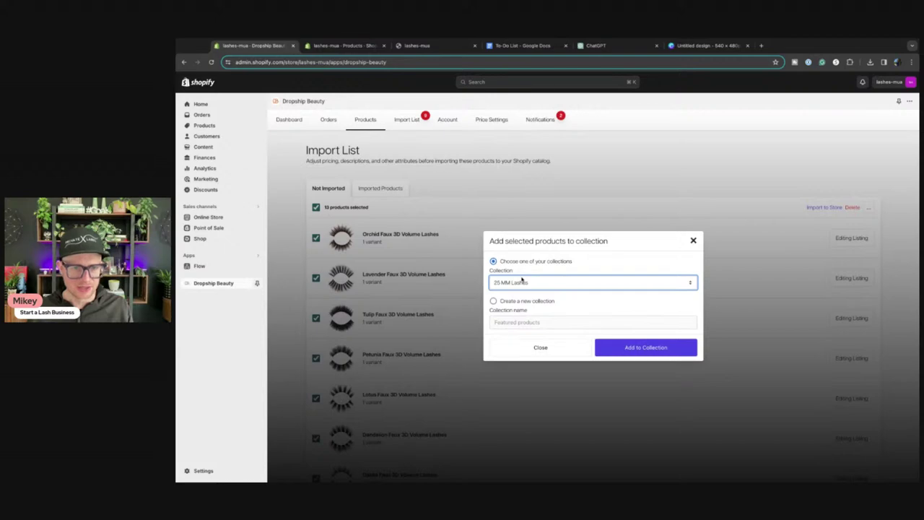
pyautogui.click(636, 355)
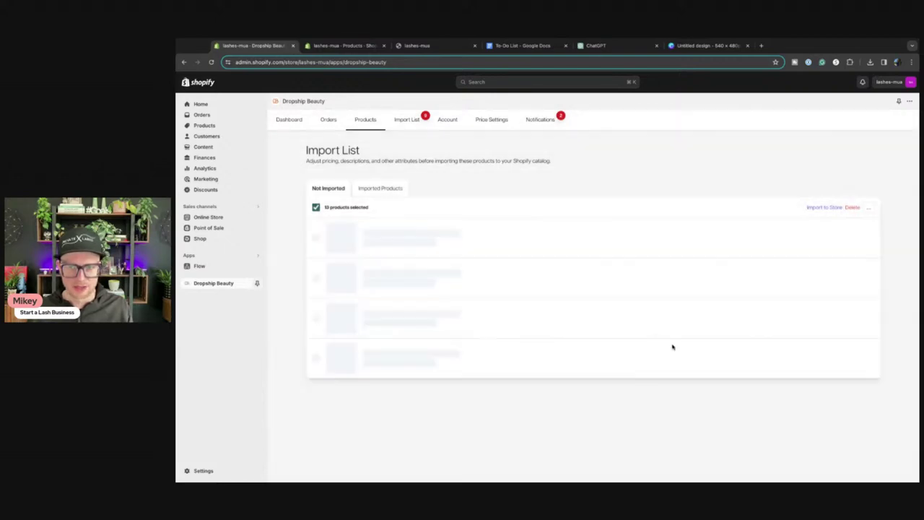
pyautogui.click(830, 207)
pyautogui.click(638, 317)
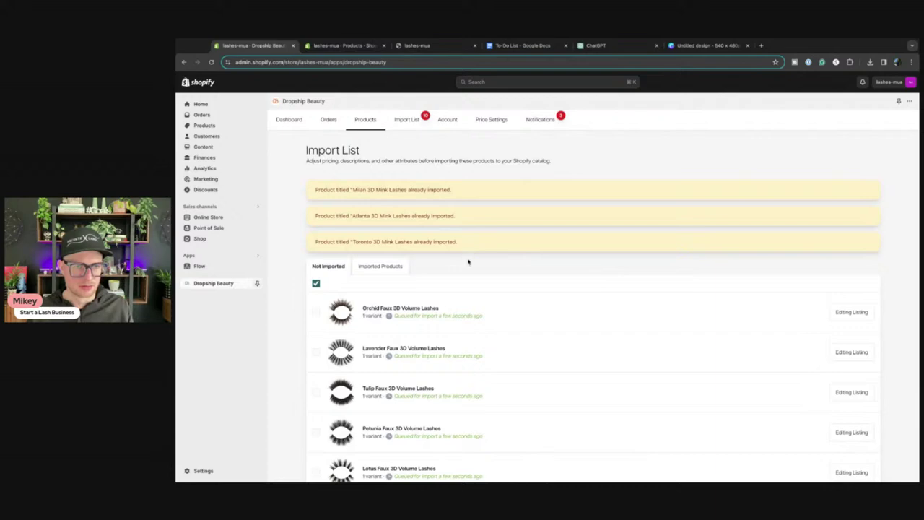
pyautogui.scroll(-3, 467, 258)
pyautogui.scroll(3, 466, 259)
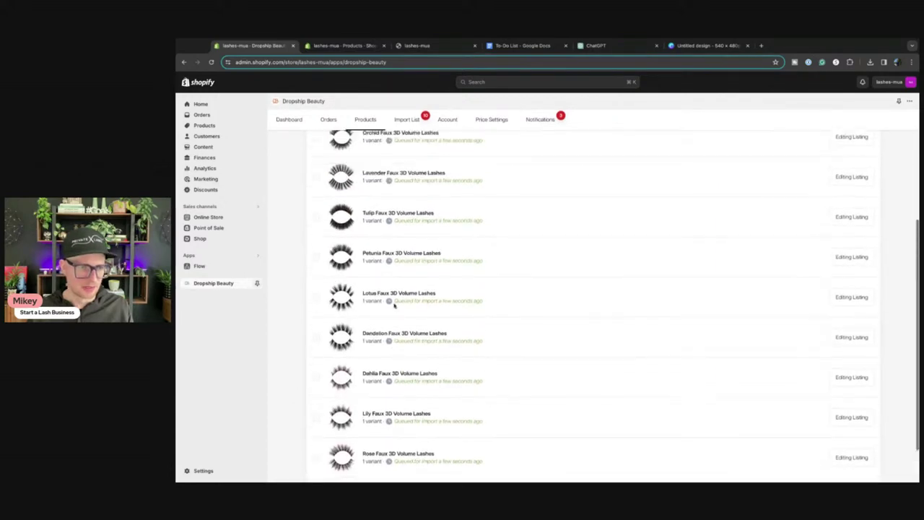
# Filter the Dropship Beauty product catalogue to the 5D Mink Lashes collection and look through its products
pyautogui.scroll(-3, 437, 283)
pyautogui.scroll(3, 439, 282)
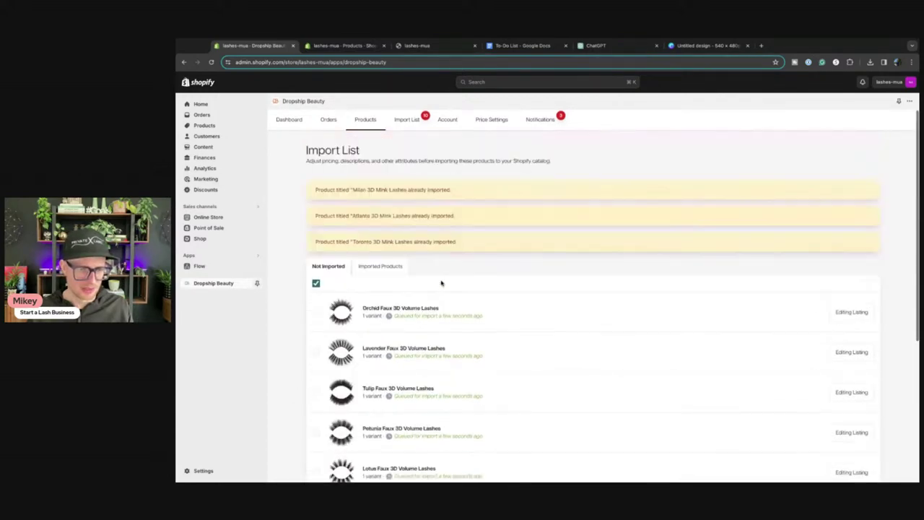
pyautogui.click(363, 120)
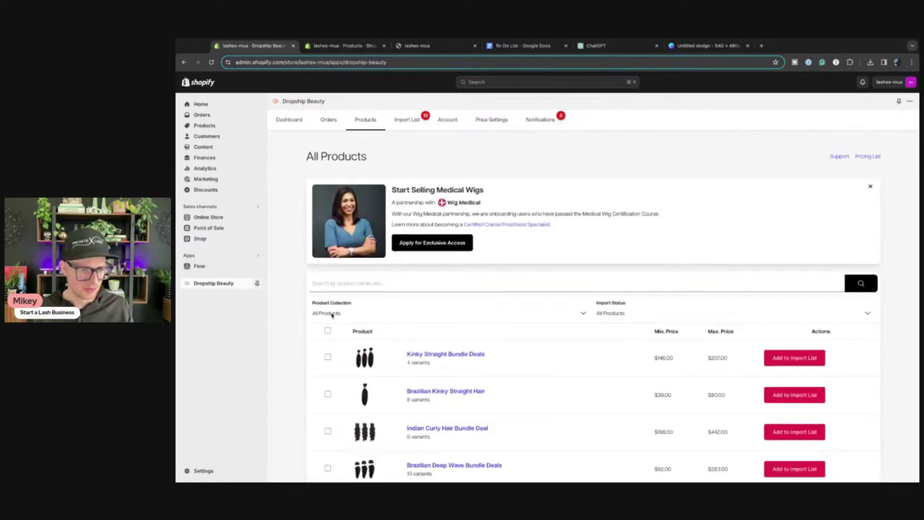
pyautogui.scroll(-3, 332, 317)
pyautogui.scroll(-5, 376, 339)
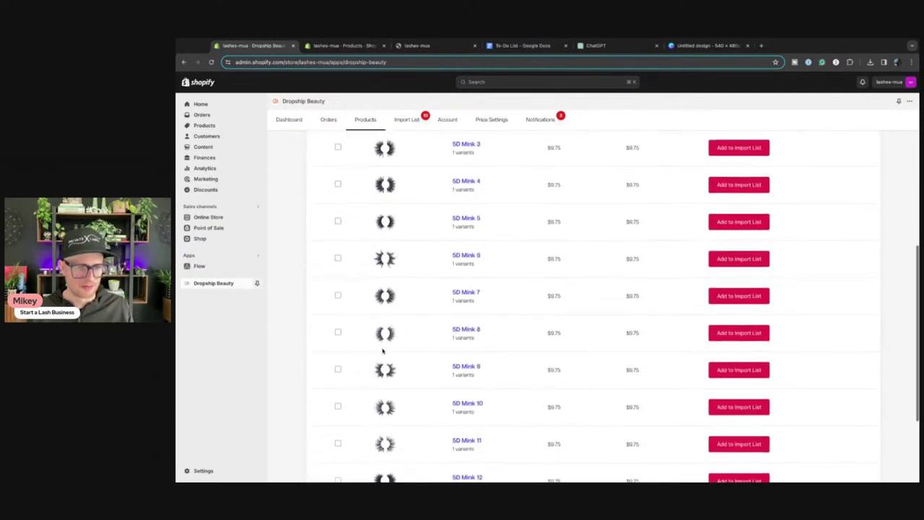
pyautogui.scroll(8, 364, 337)
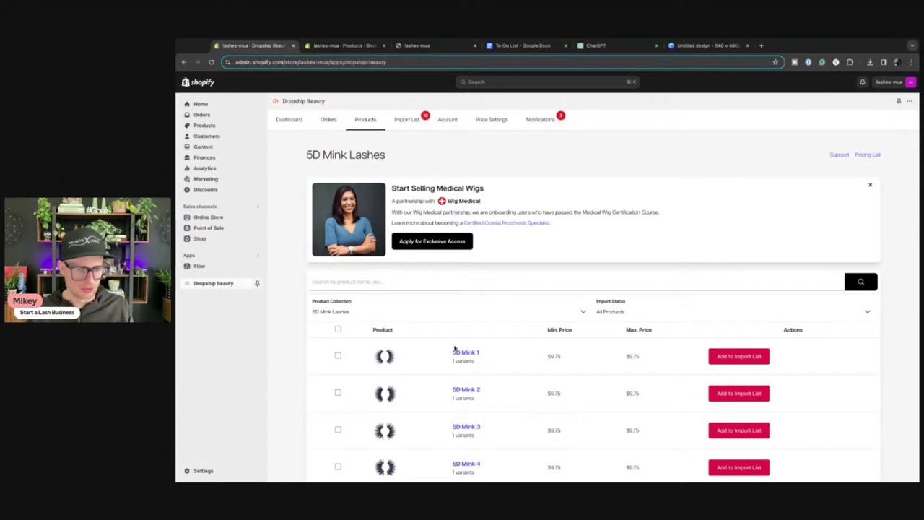
# Add all the 5D Mink Lashes products to the import list and go to that list
pyautogui.click(338, 329)
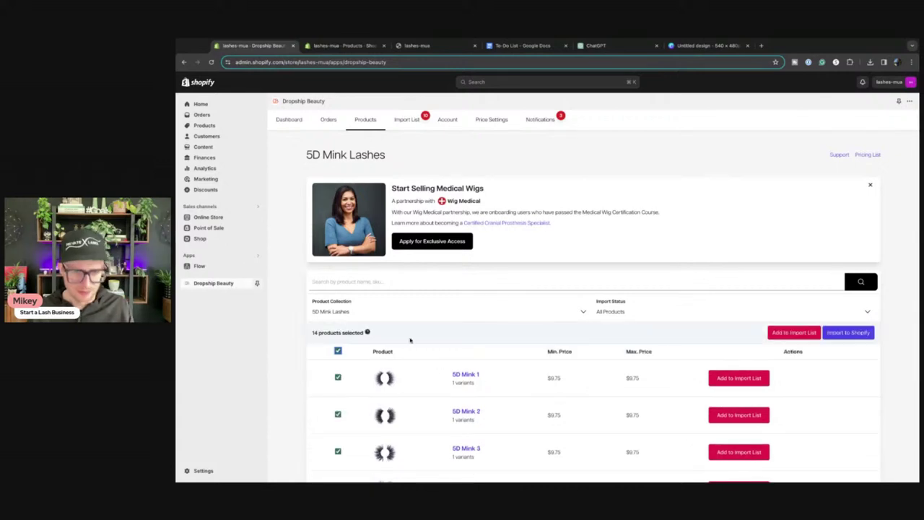
pyautogui.click(797, 333)
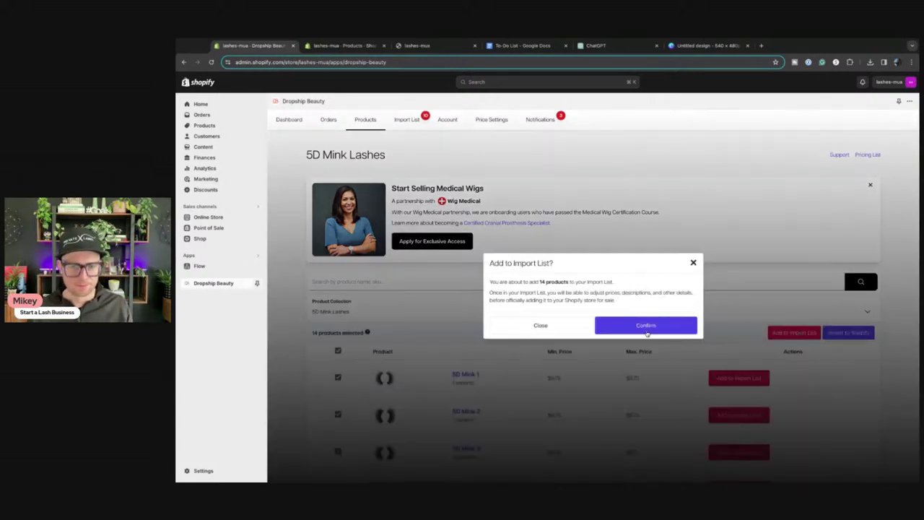
pyautogui.click(629, 325)
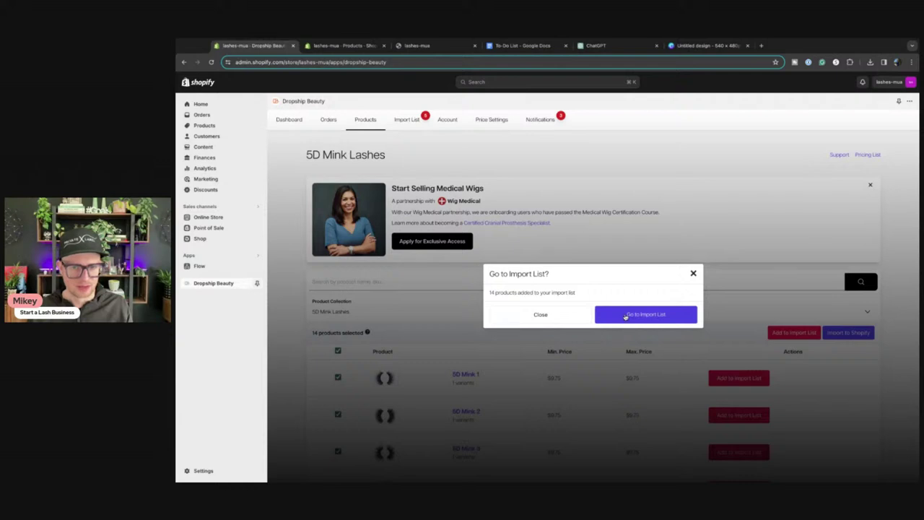
pyautogui.click(625, 315)
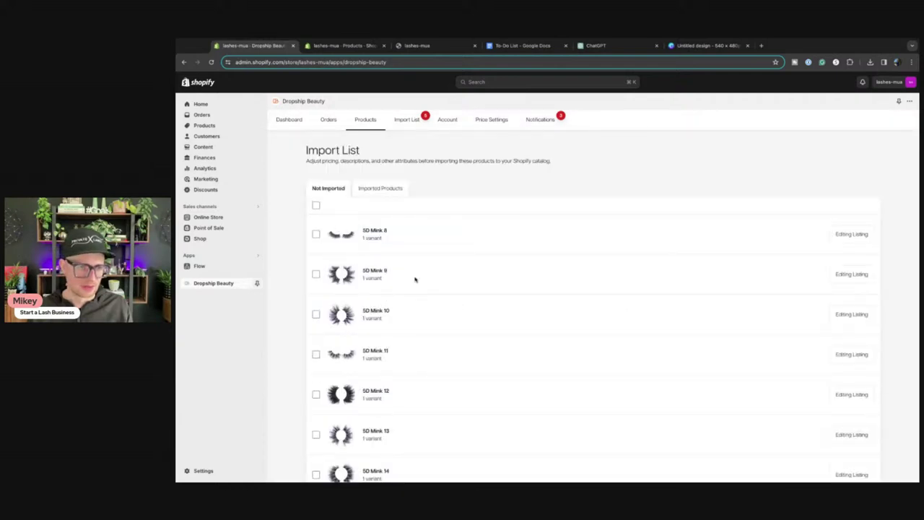
# Assign all products in the import list to the existing 5D Lashes collection and import them to the store
pyautogui.scroll(-5, 415, 280)
pyautogui.scroll(2, 365, 365)
pyautogui.scroll(5, 365, 364)
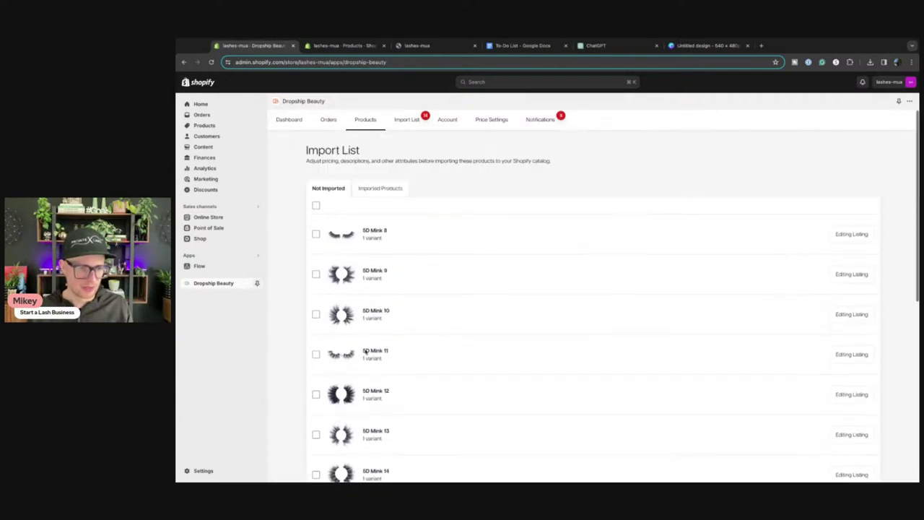
pyautogui.click(318, 205)
pyautogui.scroll(-10, 284, 463)
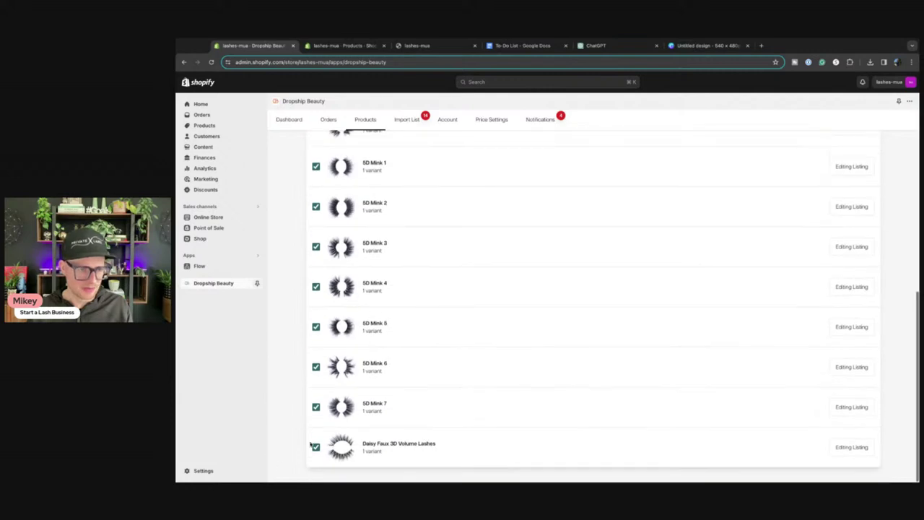
pyautogui.scroll(10, 430, 415)
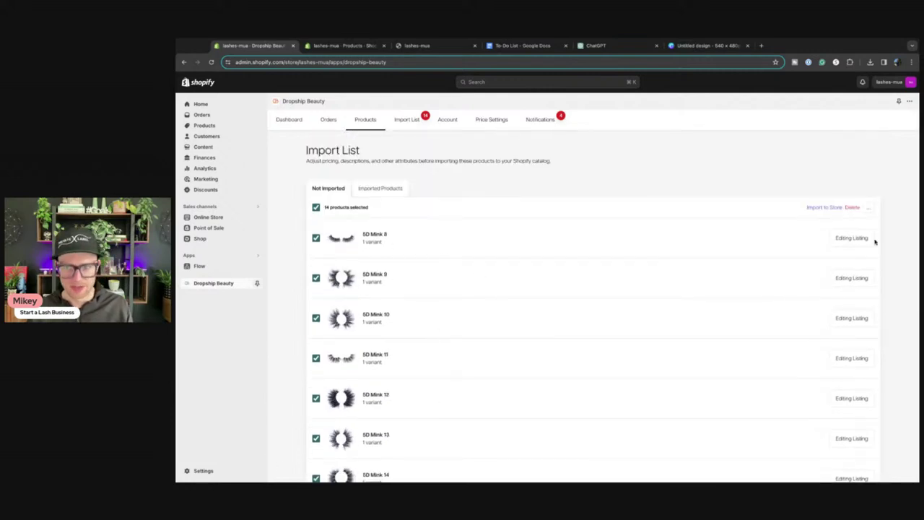
pyautogui.click(868, 208)
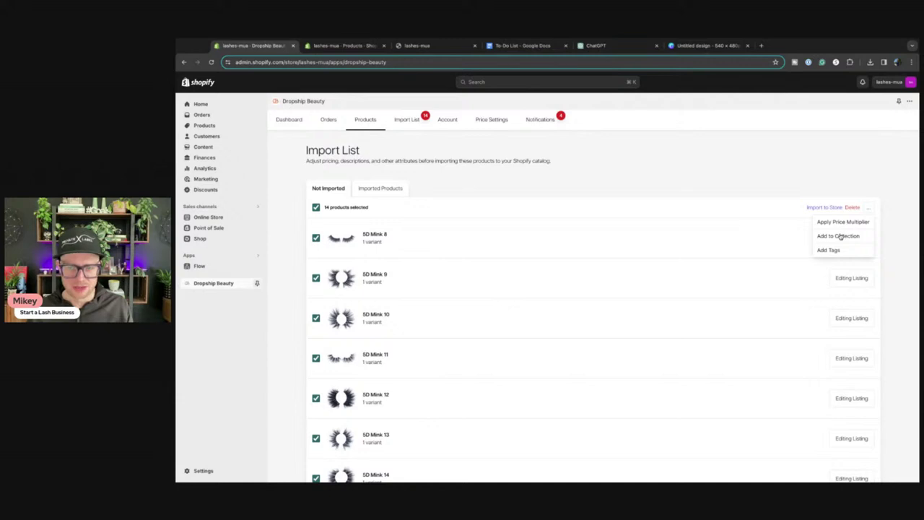
pyautogui.click(843, 236)
pyautogui.click(517, 285)
pyautogui.click(606, 357)
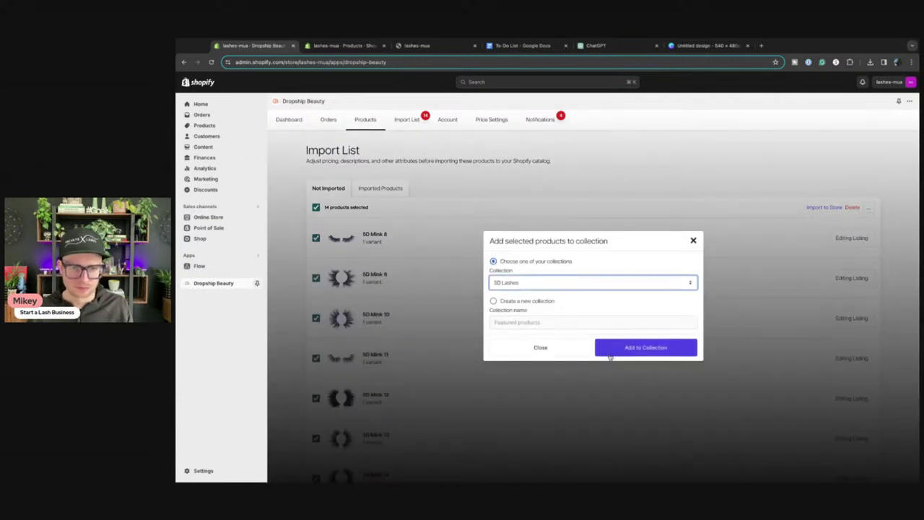
pyautogui.click(612, 352)
pyautogui.click(813, 209)
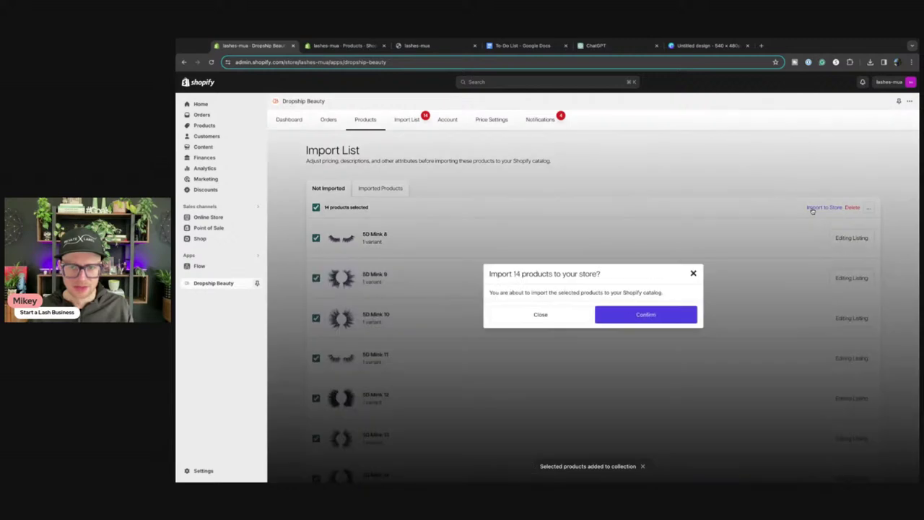
pyautogui.click(612, 317)
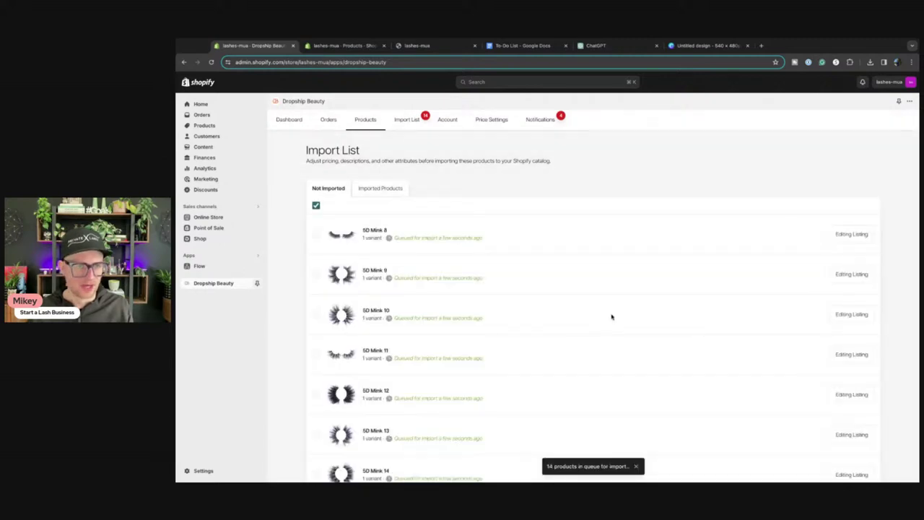
# Reload the Shopify store's product list and look through it for the imported lashes
pyautogui.click(334, 45)
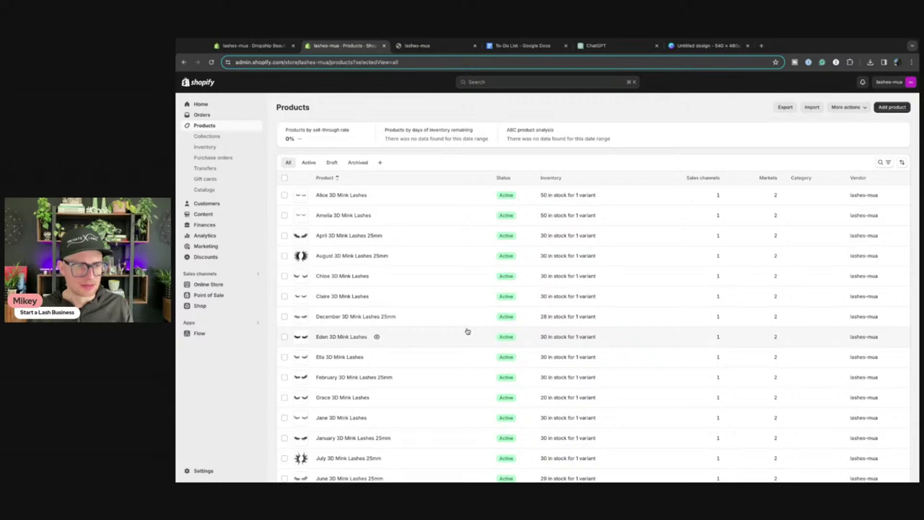
pyautogui.click(211, 63)
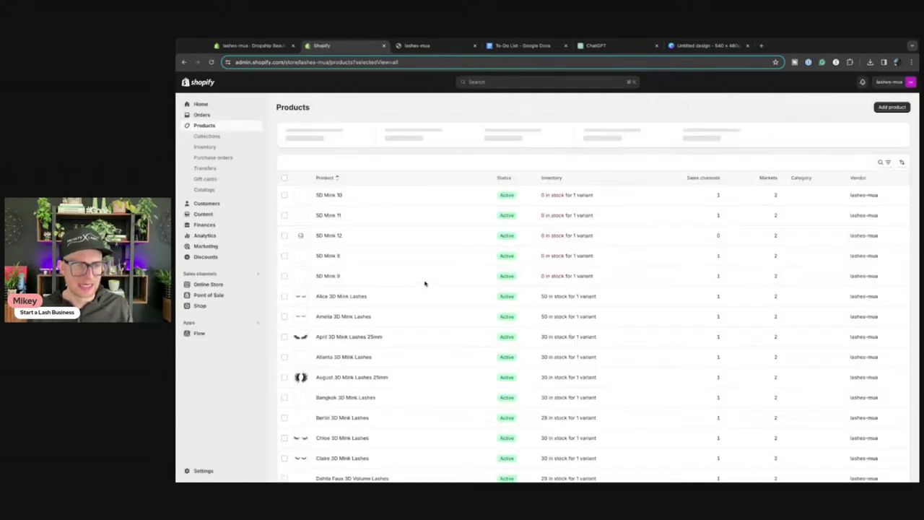
pyautogui.scroll(-10, 426, 283)
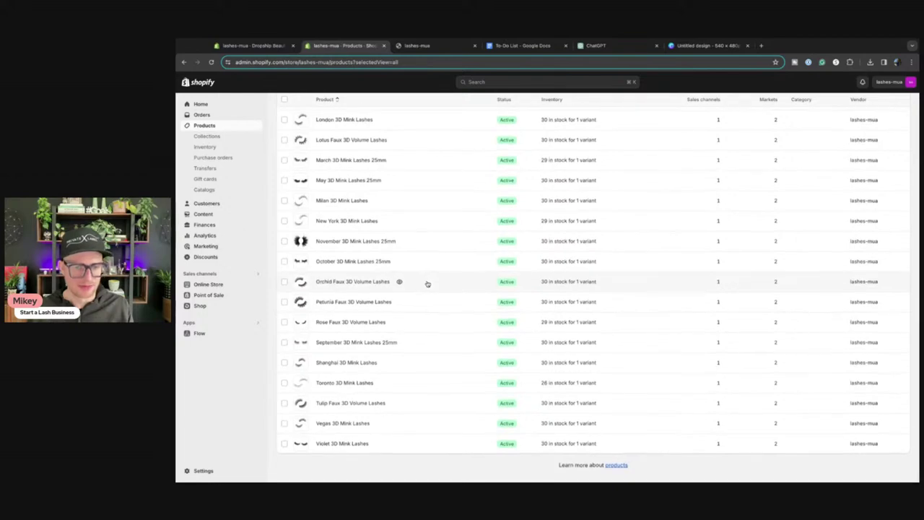
pyautogui.scroll(4, 426, 283)
pyautogui.scroll(-5, 326, 240)
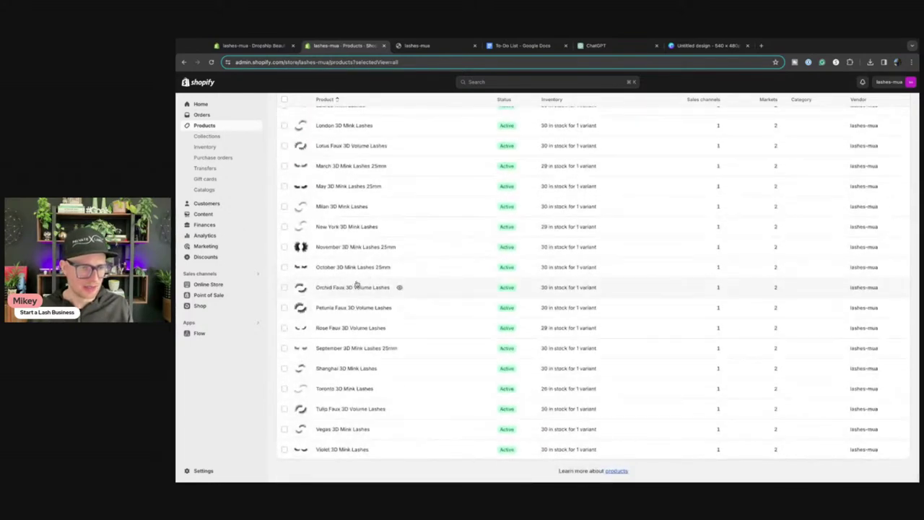
pyautogui.scroll(10, 357, 288)
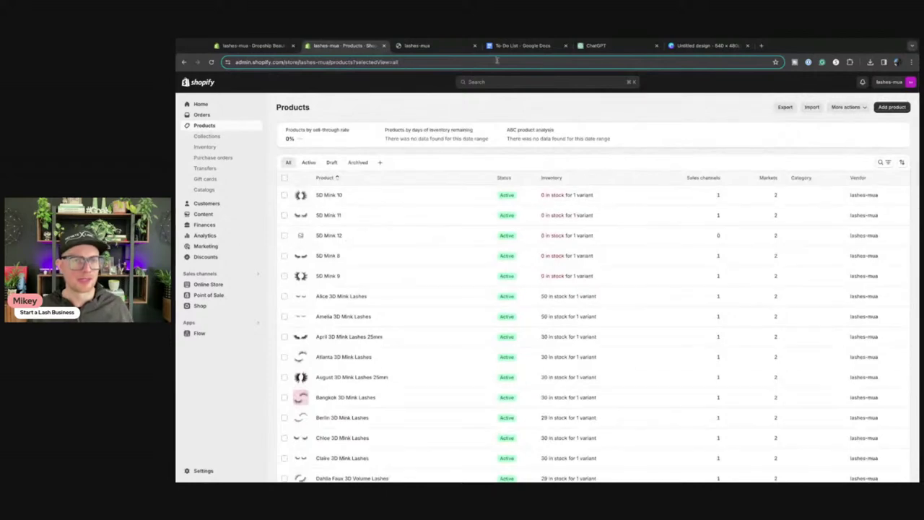
# Switch to the To-Do List in Google Docs, add the item "Rename 5D Lashes", and return to the Shopify product list
pyautogui.click(520, 46)
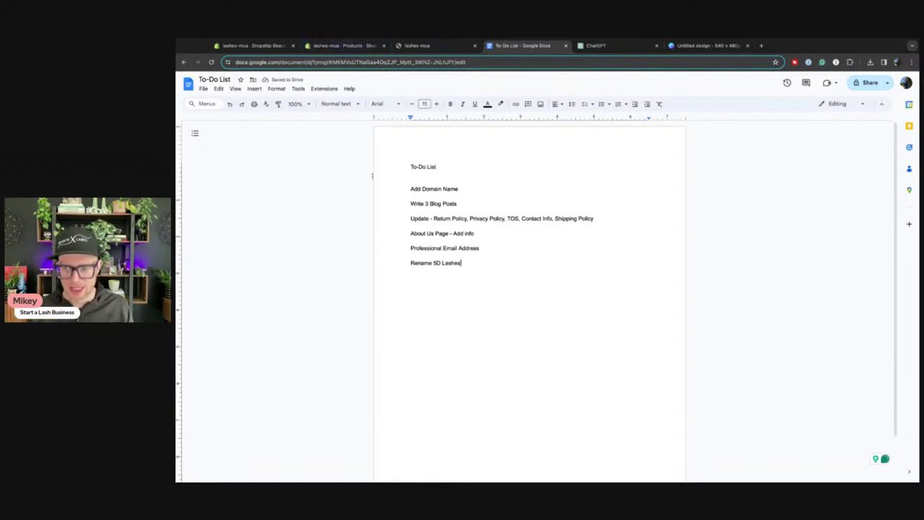
pyautogui.click(319, 46)
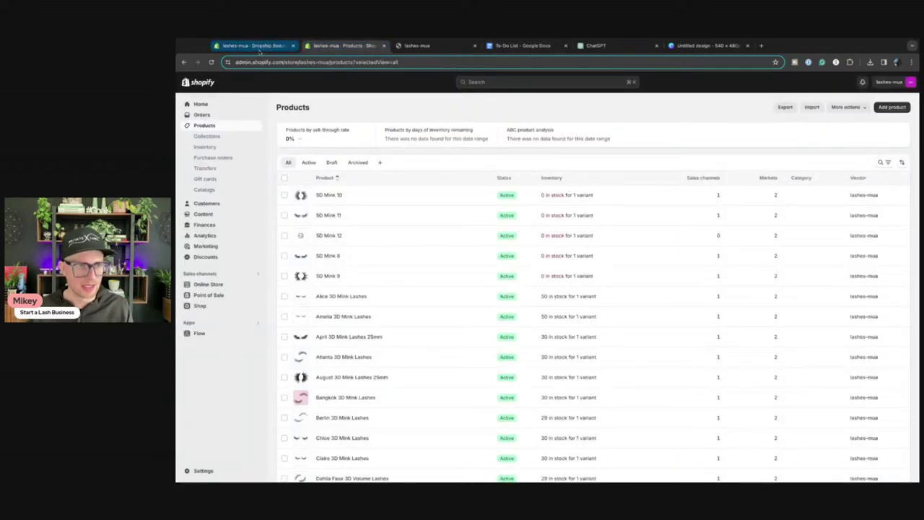
# Open the 5D Mink 10 product and examine its details and its variant's pricing and inventory
pyautogui.click(885, 163)
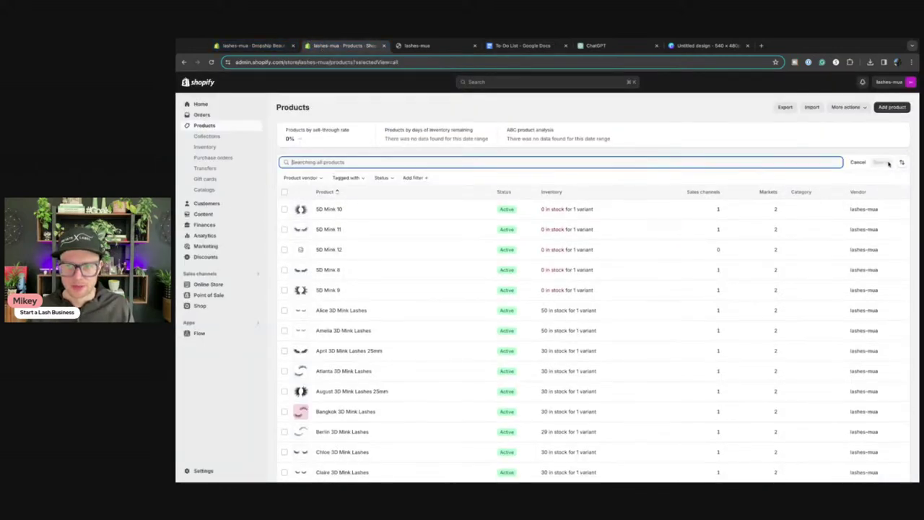
pyautogui.click(331, 209)
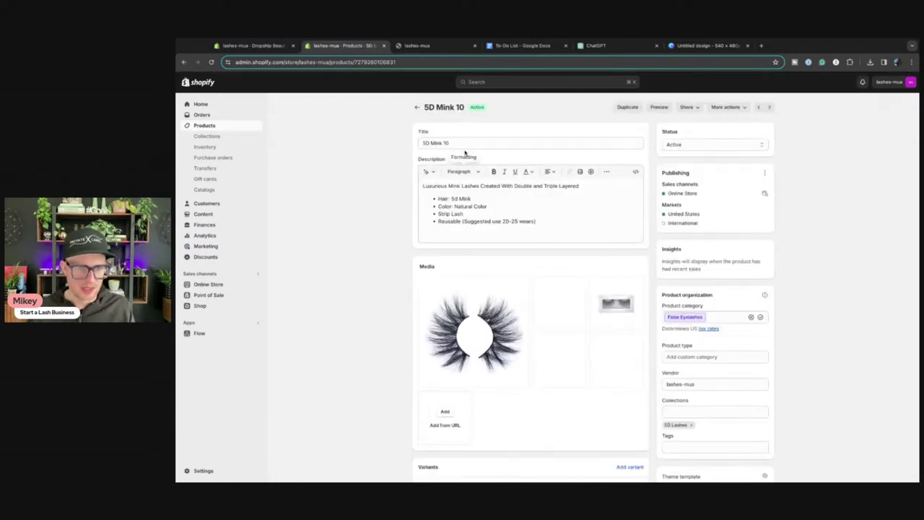
pyautogui.scroll(-3, 366, 281)
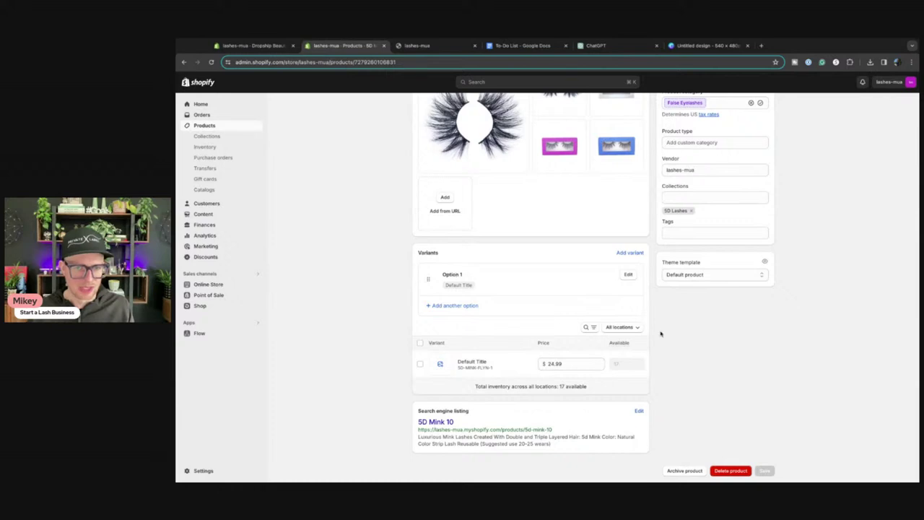
pyautogui.click(475, 366)
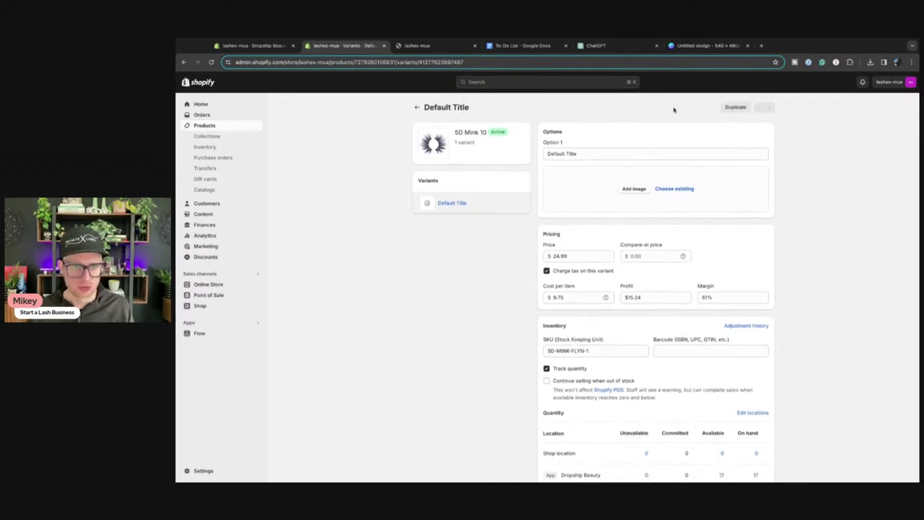
pyautogui.click(417, 107)
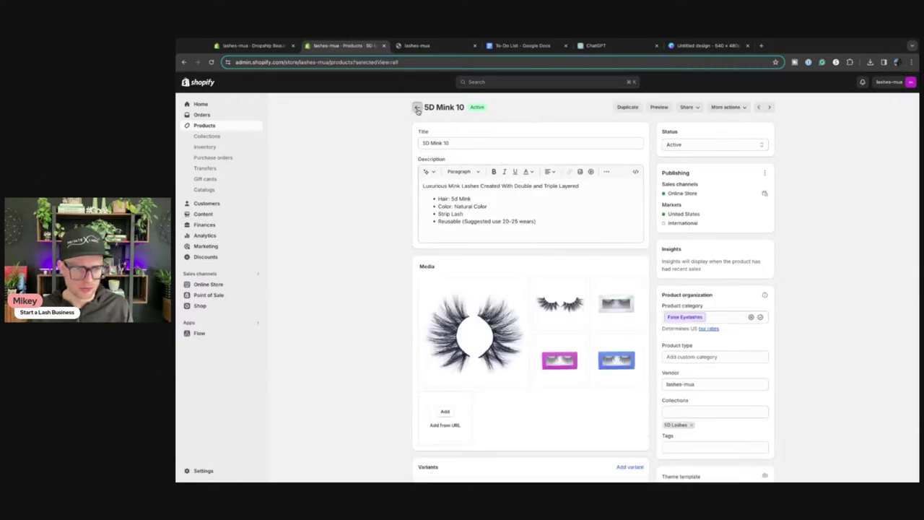
pyautogui.click(416, 108)
# Make the white-background lash image the first media item of the Bangkok 3D Mink Lashes product
pyautogui.scroll(-10, 446, 308)
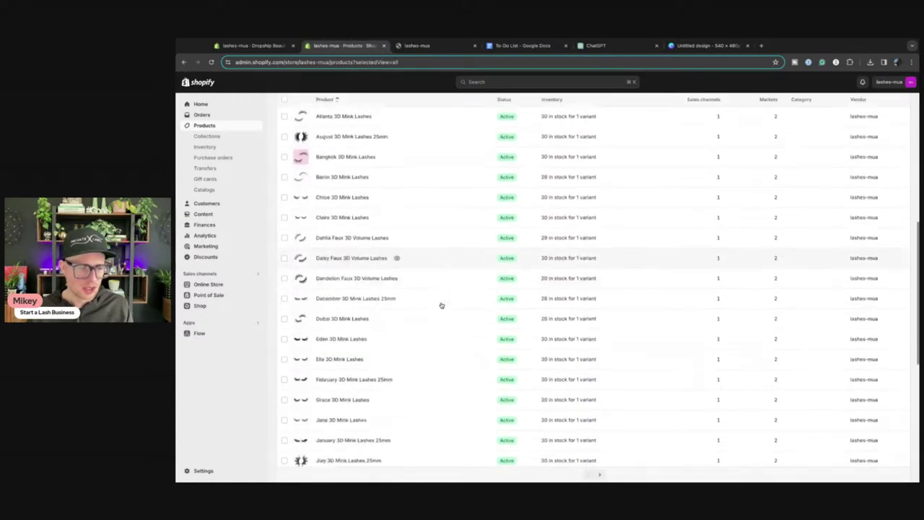
pyautogui.scroll(5, 441, 306)
pyautogui.scroll(-3, 440, 305)
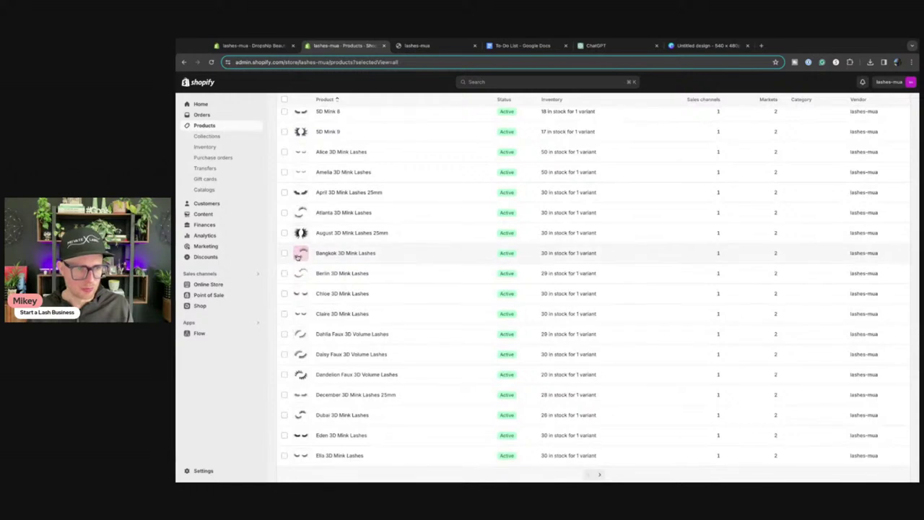
pyautogui.click(364, 257)
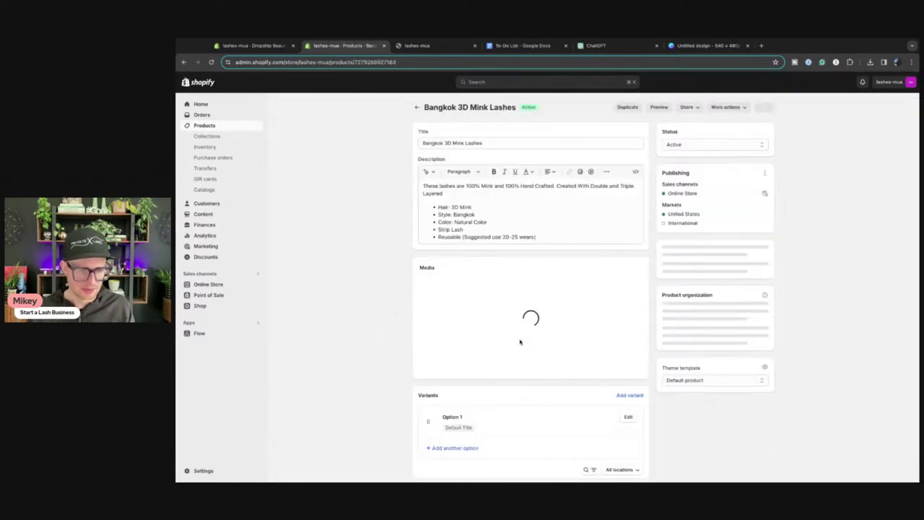
pyautogui.moveTo(570, 310); pyautogui.dragTo(462, 318)
pyautogui.scroll(-1, 487, 339)
pyautogui.scroll(-3, 486, 339)
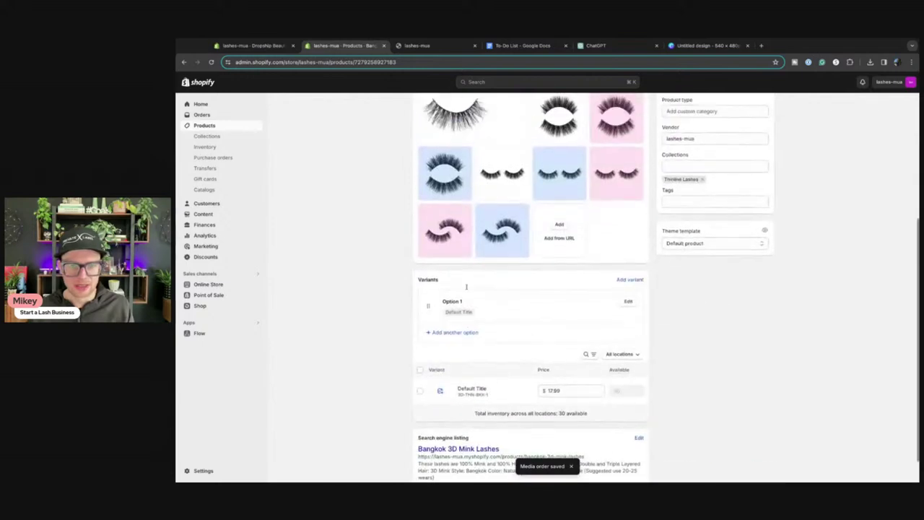
pyautogui.scroll(5, 775, 226)
pyautogui.scroll(-5, 604, 212)
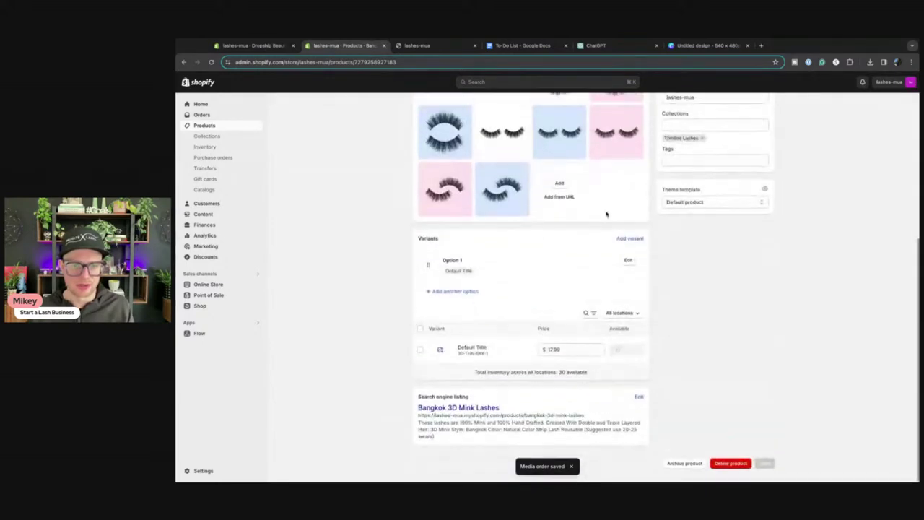
pyautogui.scroll(5, 604, 212)
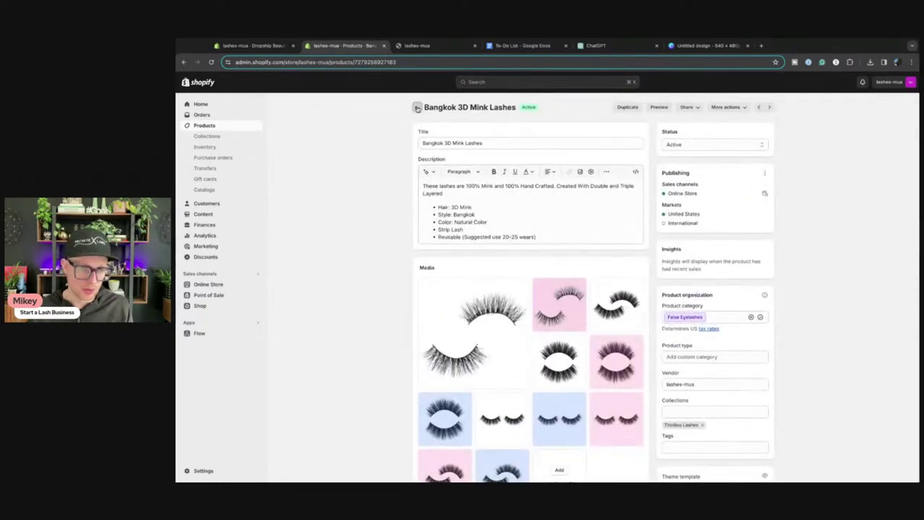
# Return to the store's product list and look through the imported 5D Mink products
pyautogui.click(417, 107)
pyautogui.scroll(-5, 350, 313)
pyautogui.scroll(-10, 347, 303)
pyautogui.scroll(10, 339, 288)
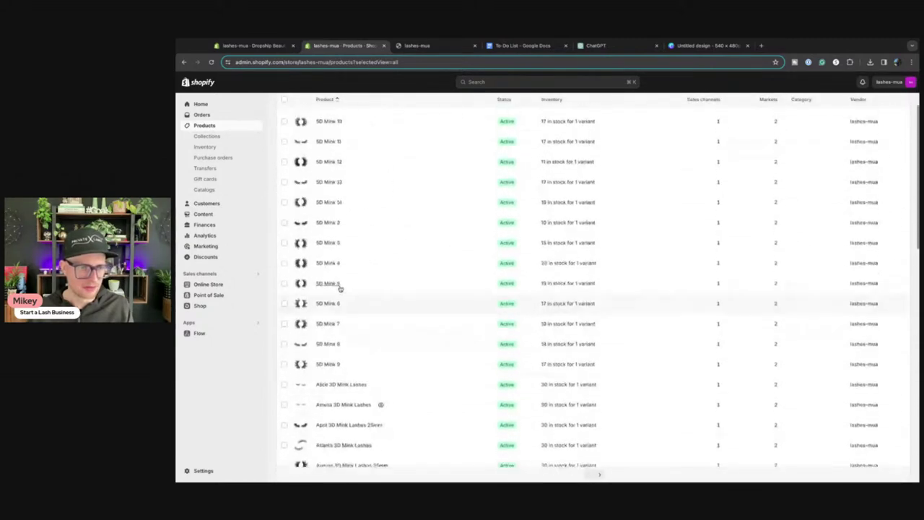
pyautogui.scroll(5, 339, 288)
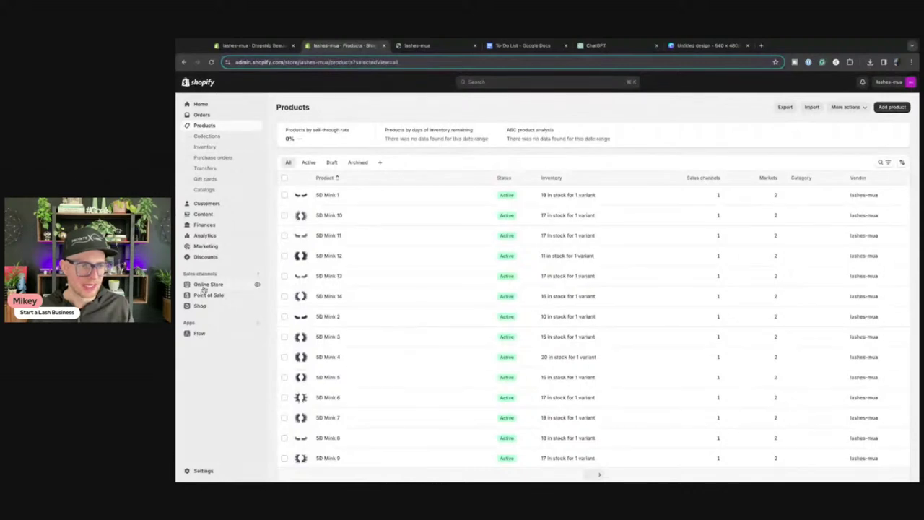
# Open the online store's current Dawn theme for customization
pyautogui.click(207, 286)
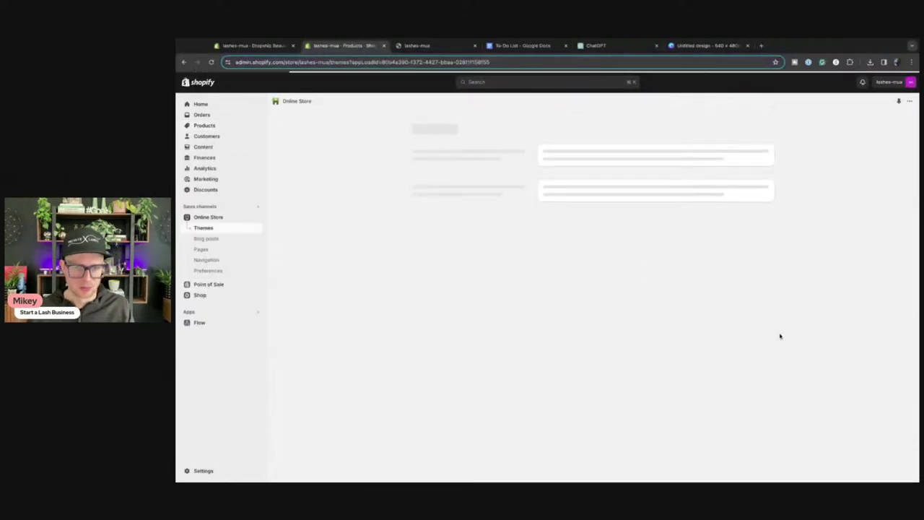
pyautogui.click(415, 47)
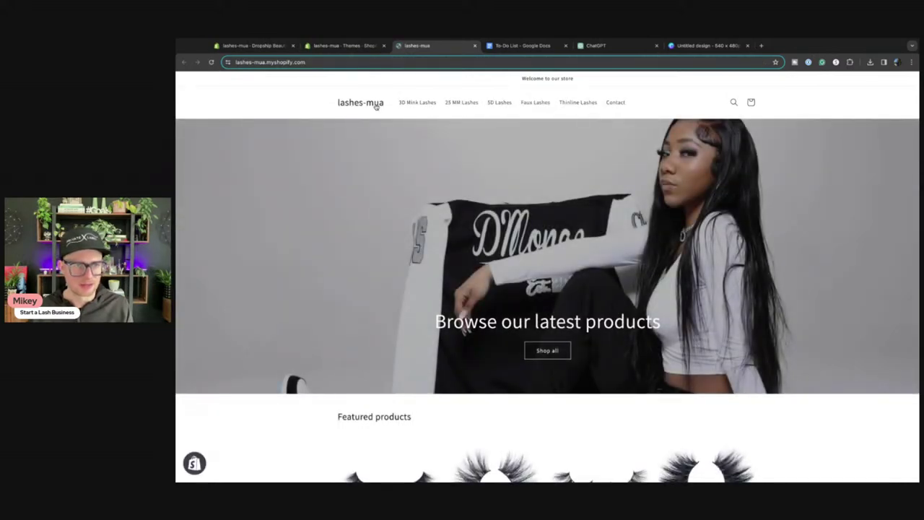
pyautogui.click(340, 45)
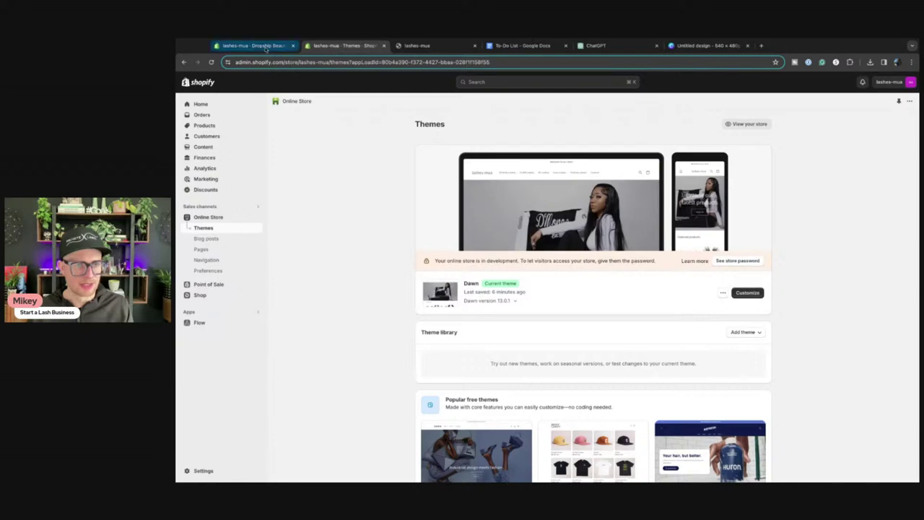
pyautogui.click(256, 48)
pyautogui.click(339, 46)
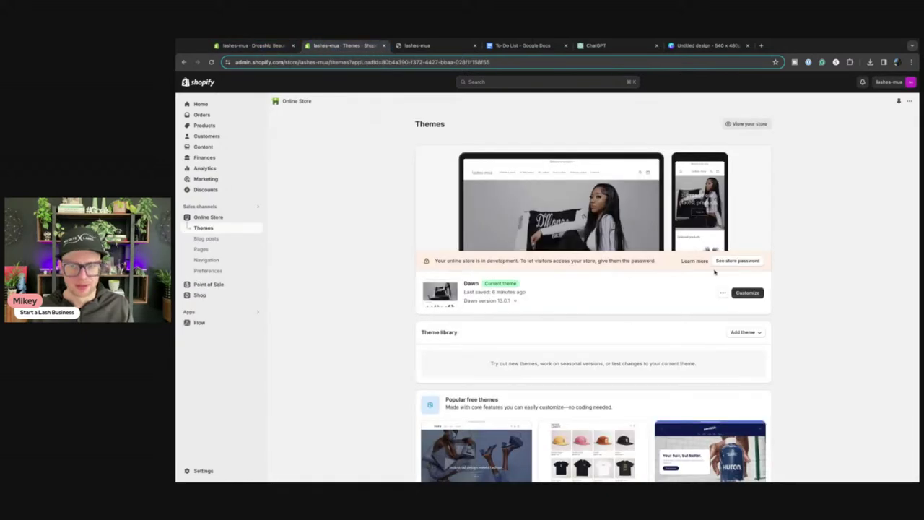
pyautogui.click(747, 292)
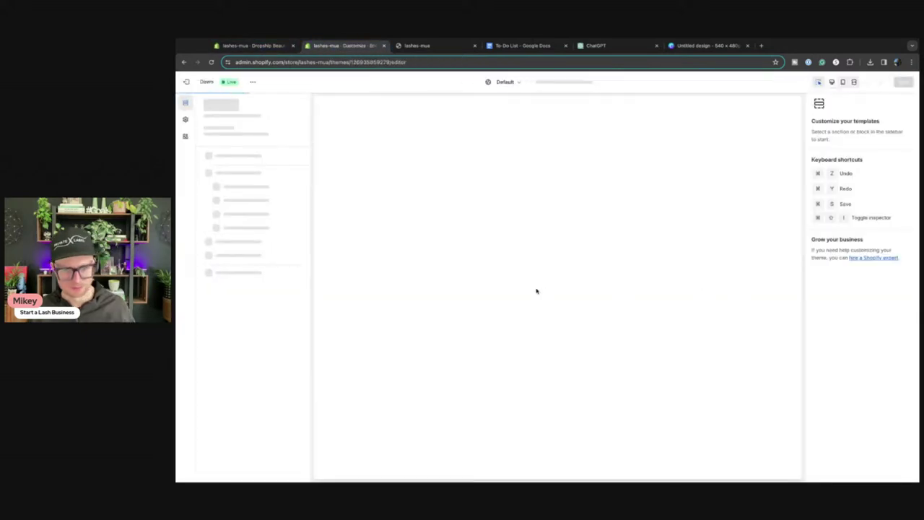
# Change the heading of the home page's first featured collection section, below the image banner, to "3D Mink Lashes"
pyautogui.scroll(-5, 505, 303)
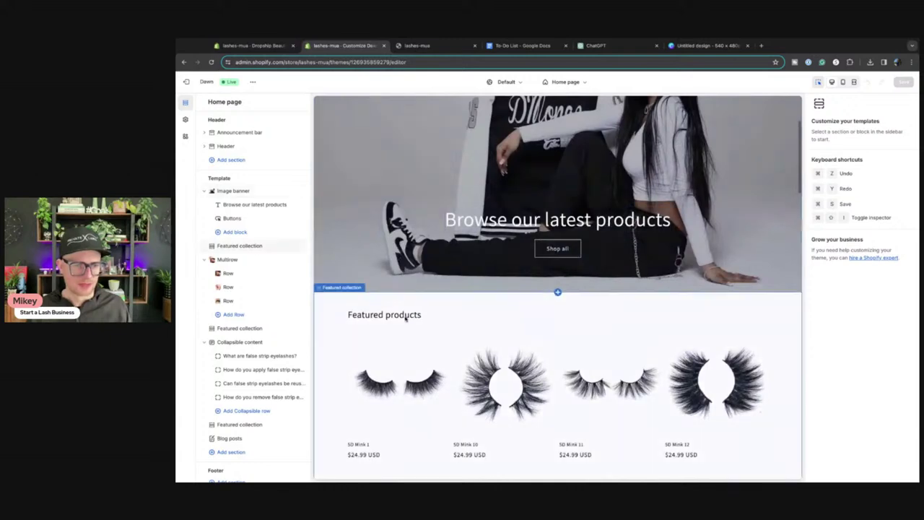
pyautogui.click(404, 319)
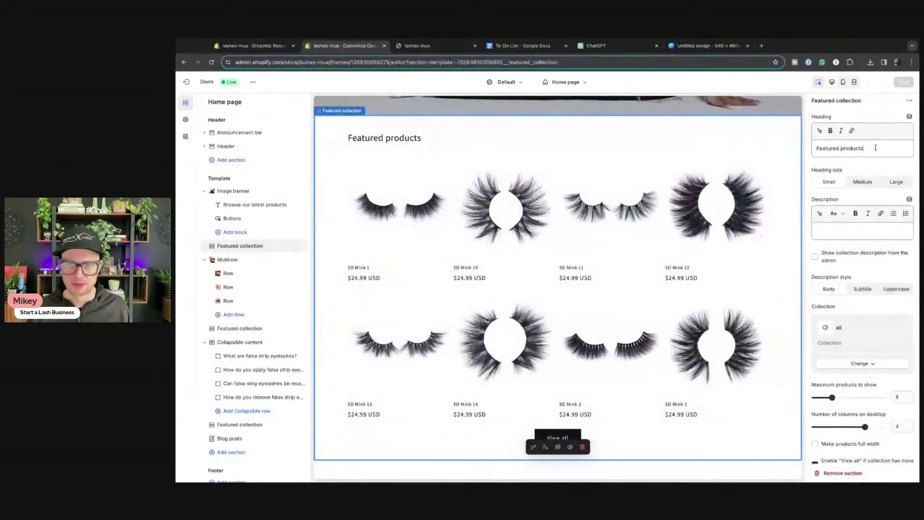
pyautogui.write('3D Mink Lashes')
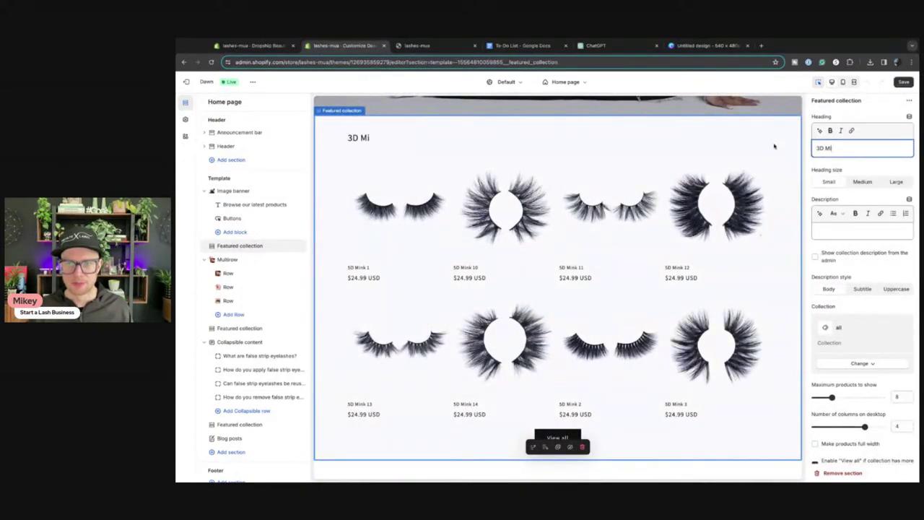
pyautogui.click(538, 274)
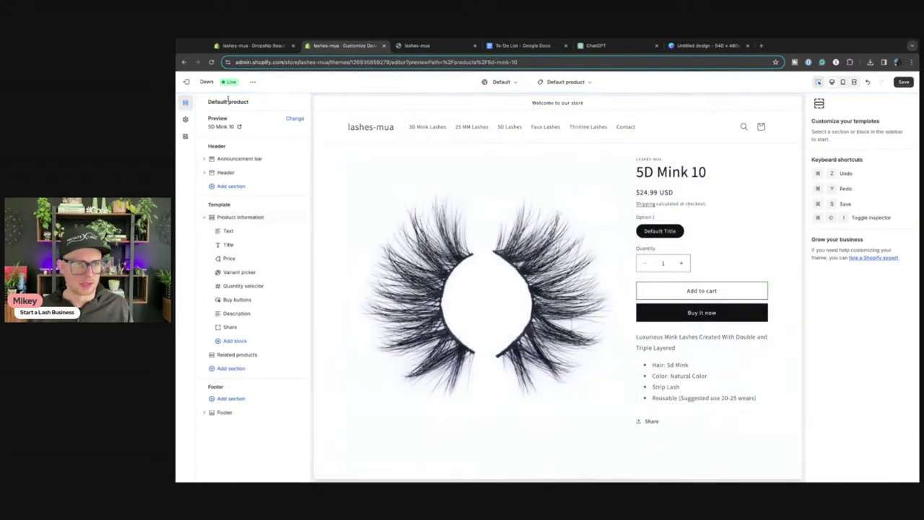
pyautogui.click(375, 131)
# Assign the 3D Mink Lashes collection to the home page's featured collection section below the image banner
pyautogui.scroll(-4, 456, 291)
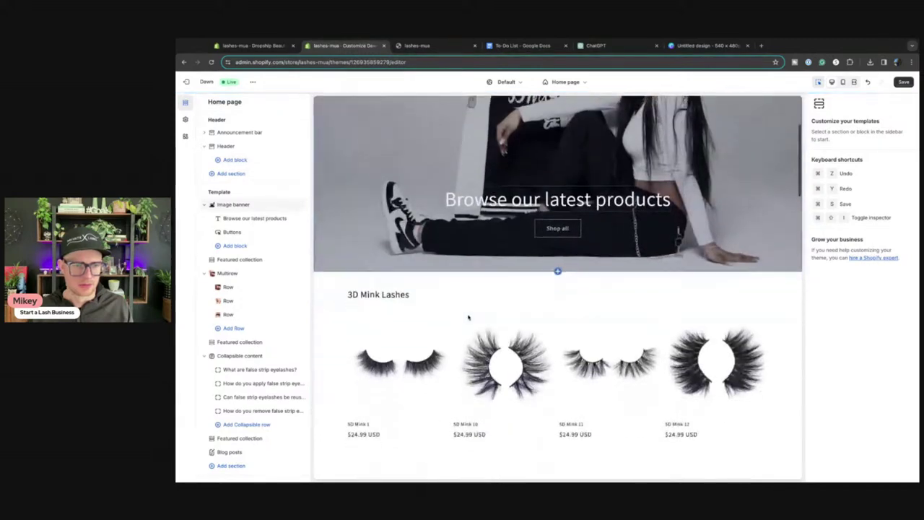
pyautogui.click(602, 293)
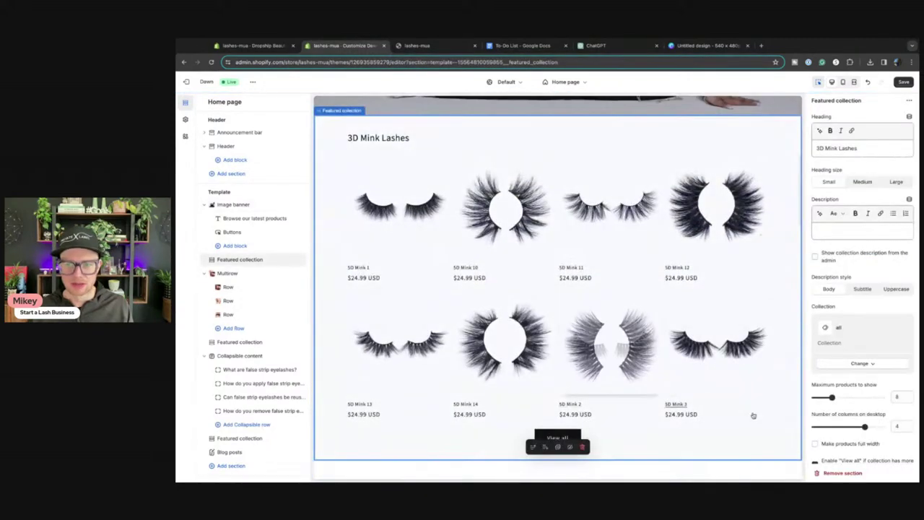
pyautogui.click(858, 364)
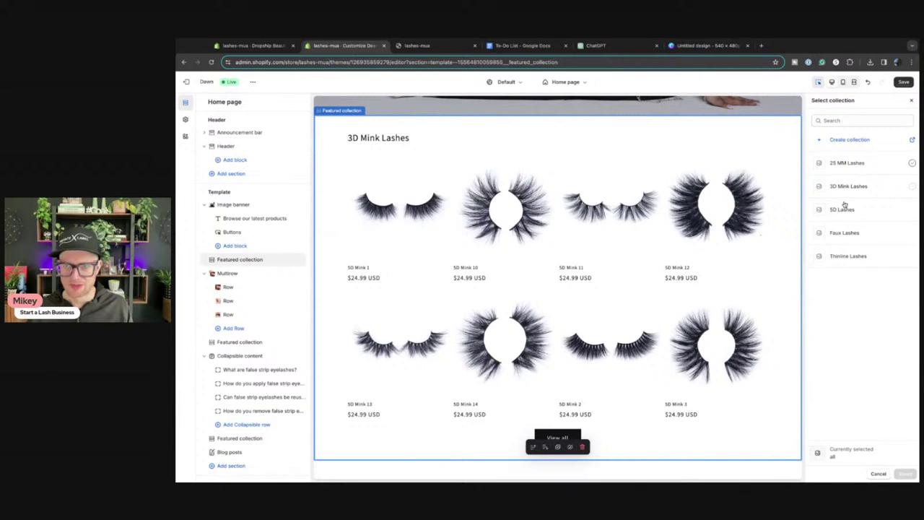
pyautogui.click(848, 187)
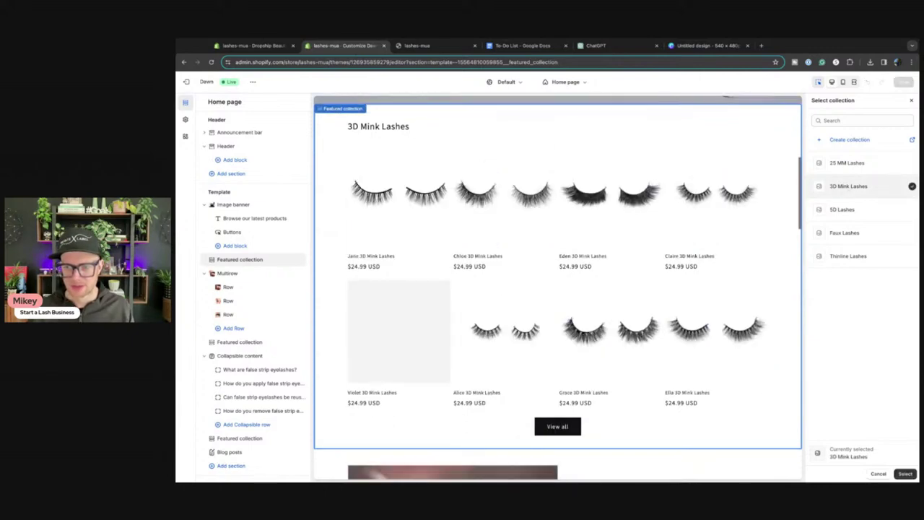
pyautogui.click(904, 473)
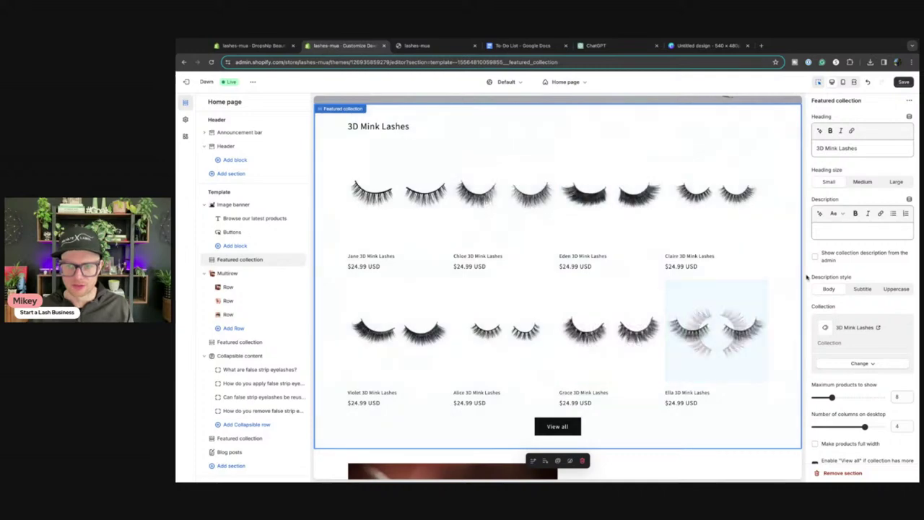
# Show up to 10 products in 5 desktop columns at full width with the desktop carousel enabled, and save the theme
pyautogui.scroll(-1, 826, 264)
pyautogui.scroll(-4, 826, 264)
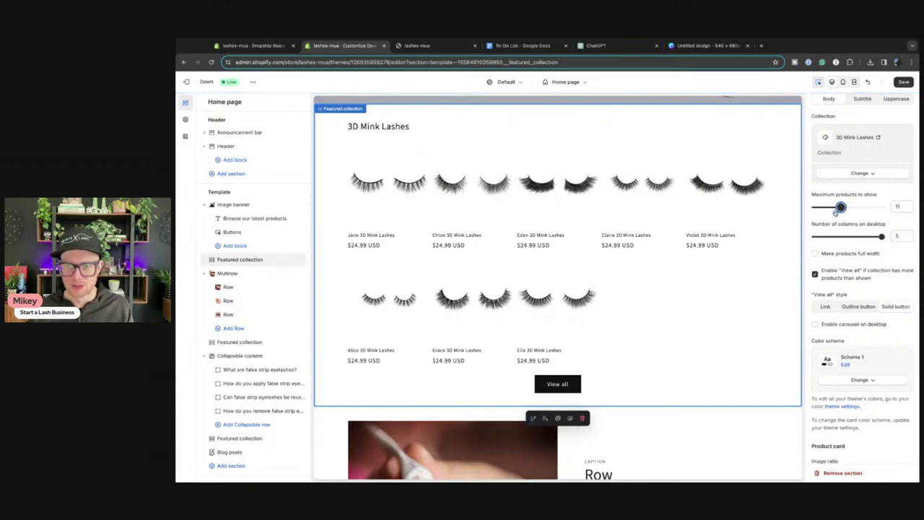
pyautogui.click(814, 253)
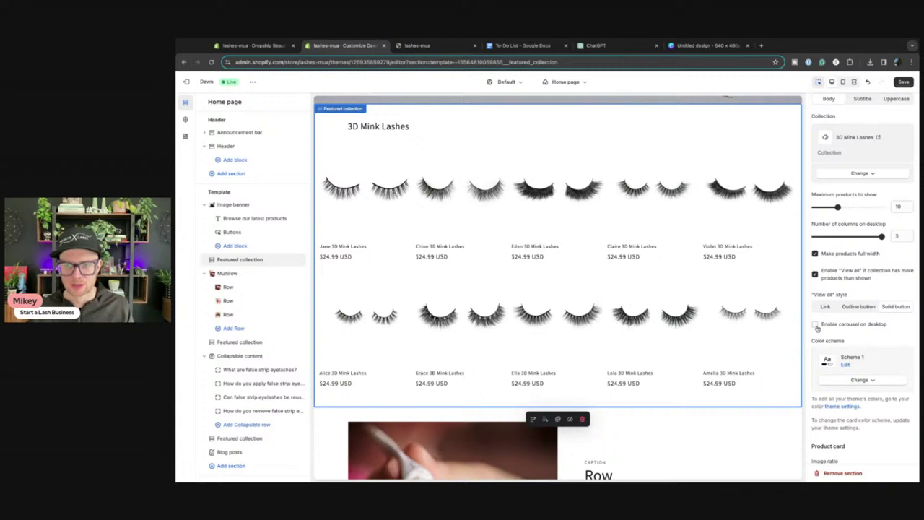
pyautogui.click(815, 324)
pyautogui.hscroll(5, 586, 208)
pyautogui.click(905, 83)
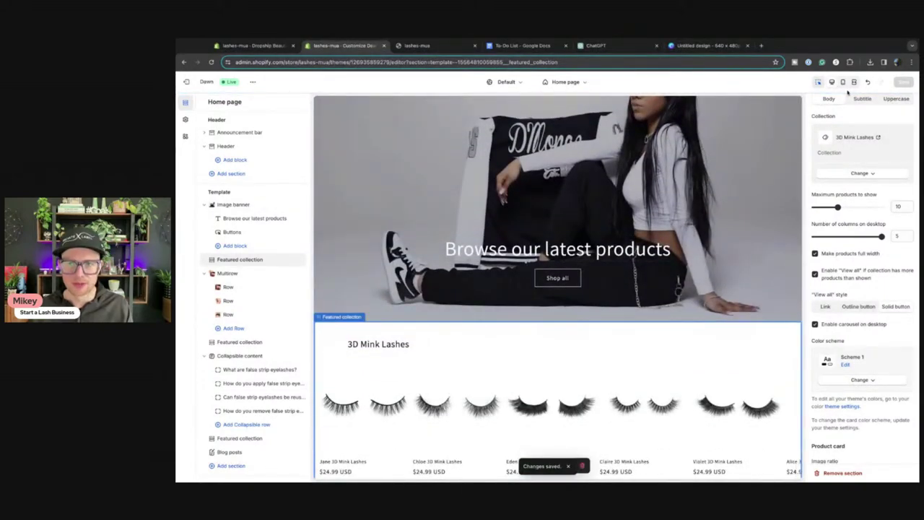
# Check the 3D Mink Lashes section in the mobile preview, enable swipe on mobile for it, and save
pyautogui.click(842, 82)
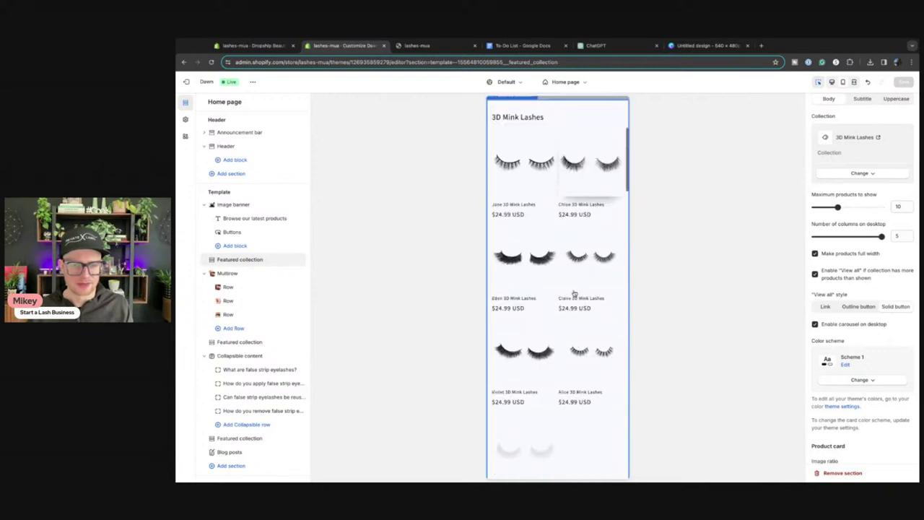
pyautogui.scroll(-5, 866, 325)
pyautogui.scroll(4, 567, 324)
pyautogui.scroll(-3, 567, 324)
pyautogui.scroll(-3, 567, 324)
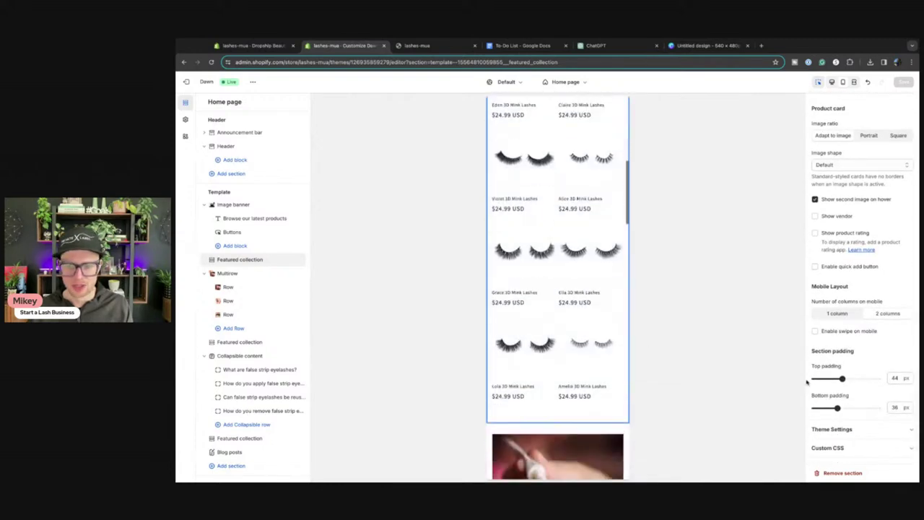
pyautogui.click(814, 331)
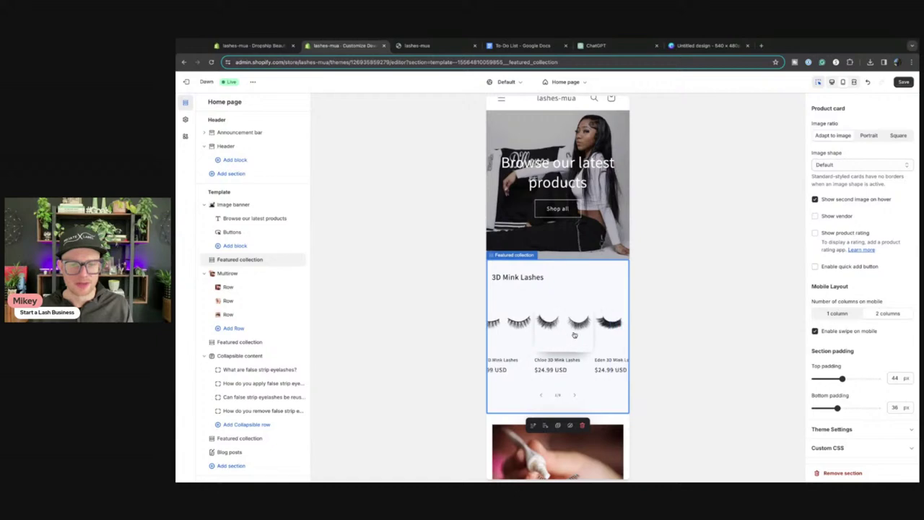
pyautogui.hscroll(3, 574, 334)
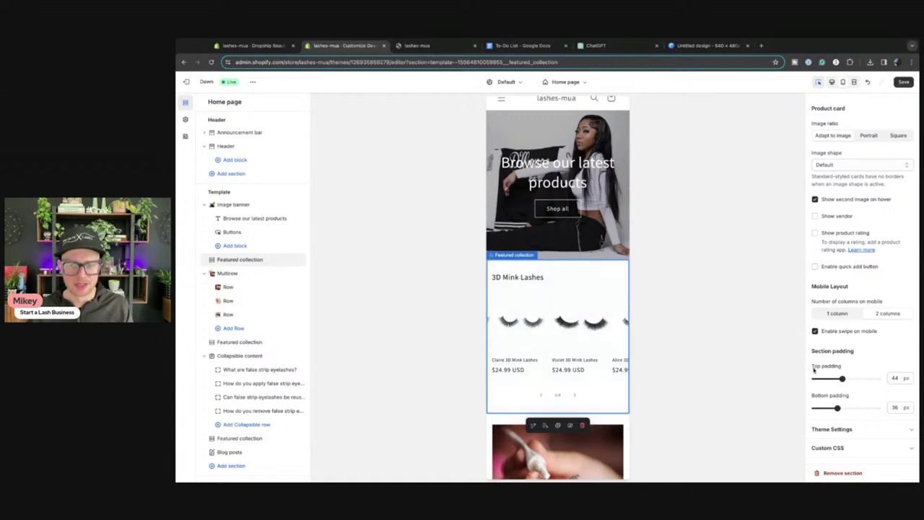
pyautogui.click(901, 82)
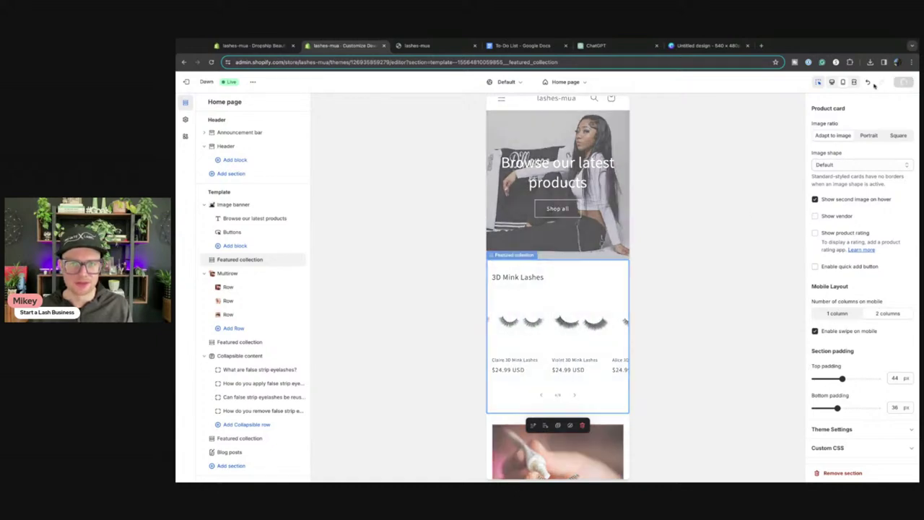
# Return to the desktop preview and assign the 5D Lashes collection to the featured collection section above the Frequently Asked Questions
pyautogui.click(833, 82)
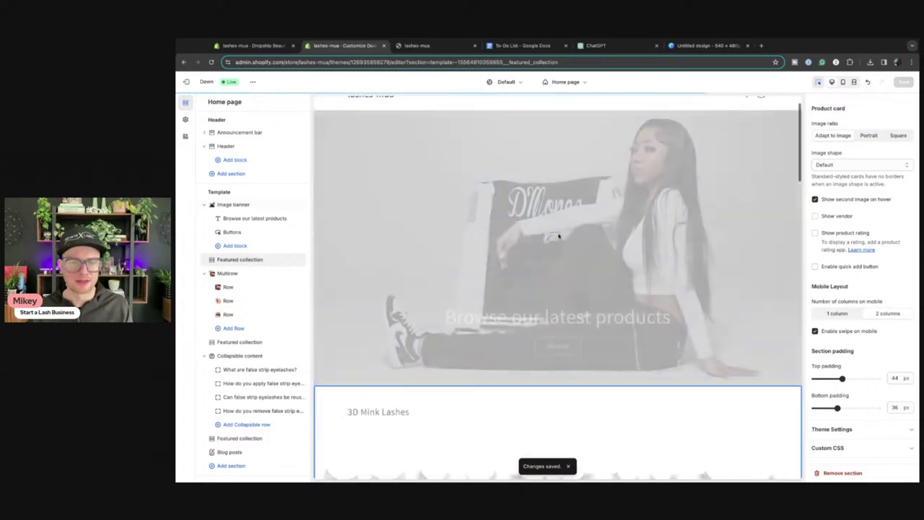
pyautogui.scroll(-10, 611, 310)
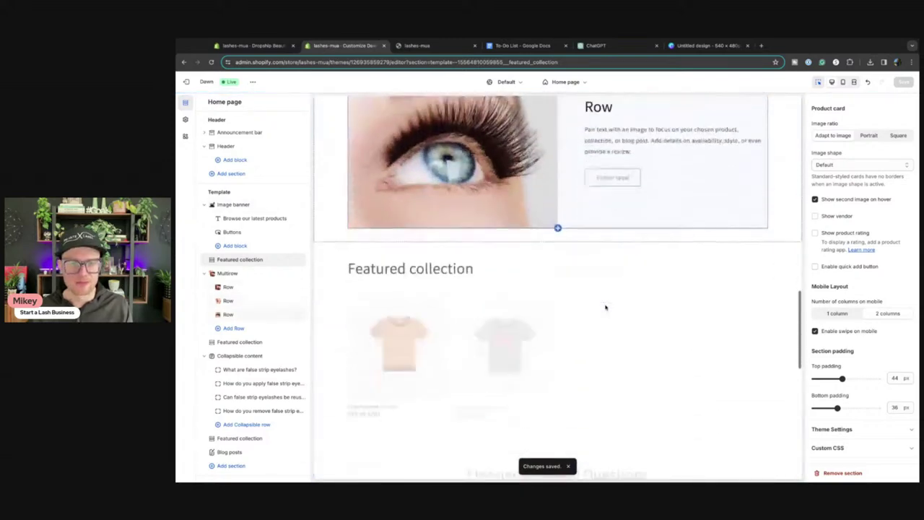
pyautogui.scroll(-1, 605, 307)
pyautogui.click(460, 185)
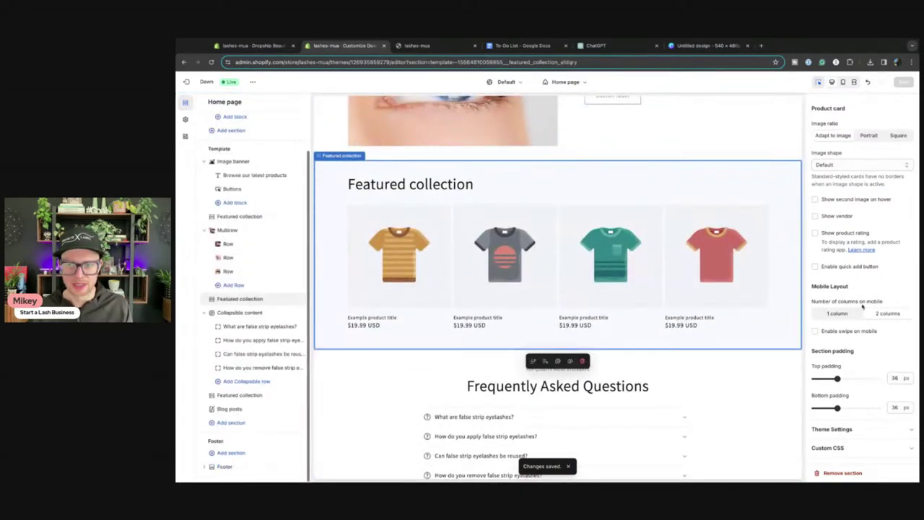
pyautogui.scroll(2, 857, 258)
pyautogui.scroll(3, 853, 289)
pyautogui.scroll(-4, 851, 322)
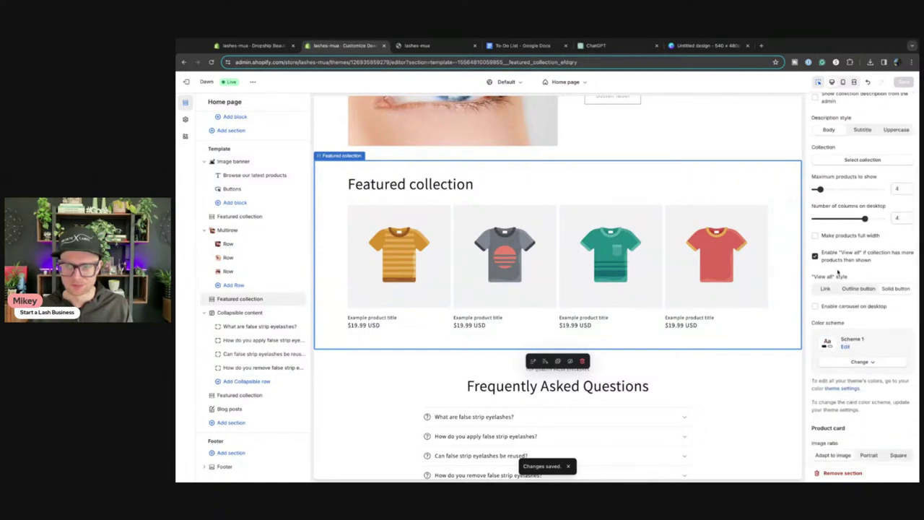
pyautogui.scroll(-4, 839, 281)
pyautogui.scroll(2, 844, 326)
pyautogui.scroll(5, 844, 326)
pyautogui.click(862, 327)
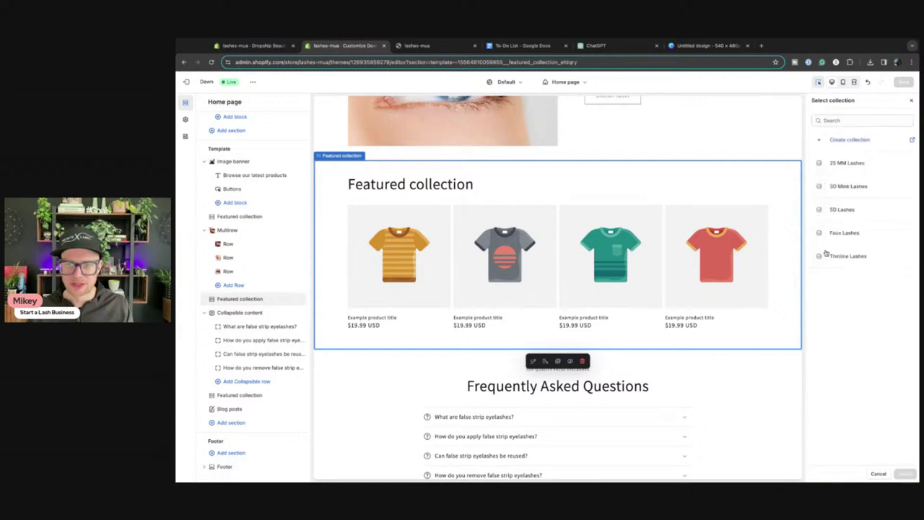
pyautogui.click(842, 210)
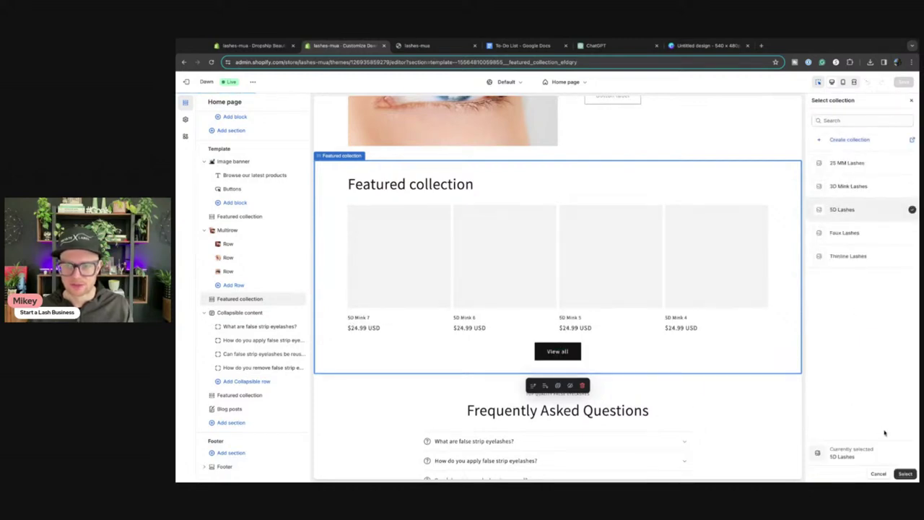
pyautogui.click(905, 474)
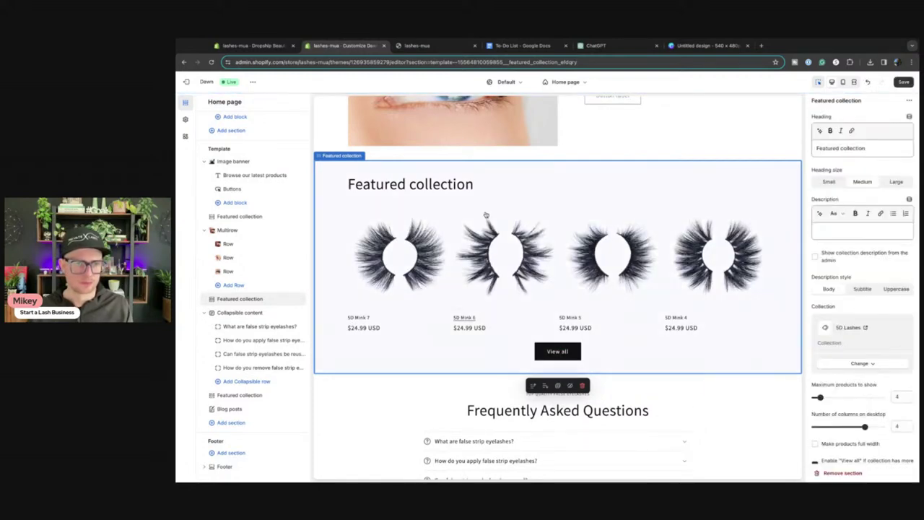
# Change the heading of the 5D Lashes featured collection section to "Dramatic 5D Lashes"
pyautogui.tripleClick(874, 147)
pyautogui.write('5')
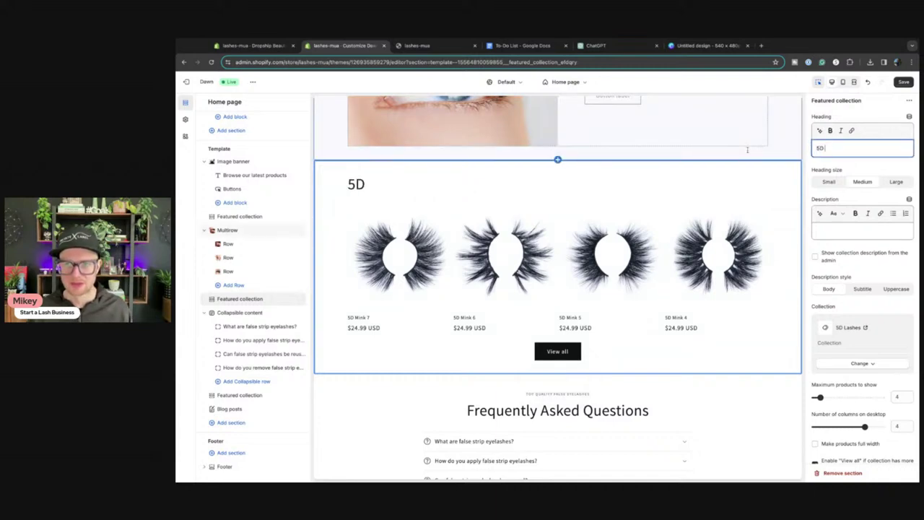
pyautogui.press('BackSpace')
pyautogui.write('Dramatic 5D Lashes')
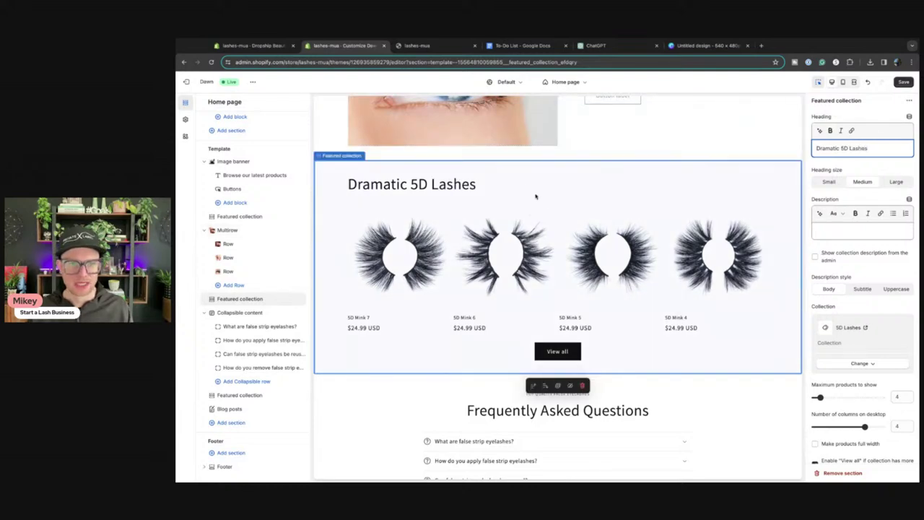
# Set the Dramatic 5D Lashes heading size to Small and compare it with the other home page sections
pyautogui.click(835, 181)
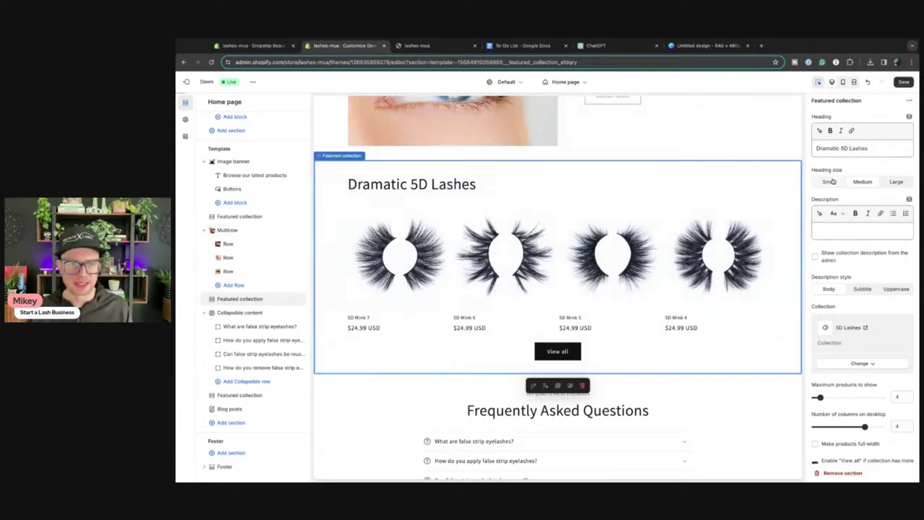
pyautogui.scroll(6, 563, 238)
pyautogui.scroll(5, 560, 241)
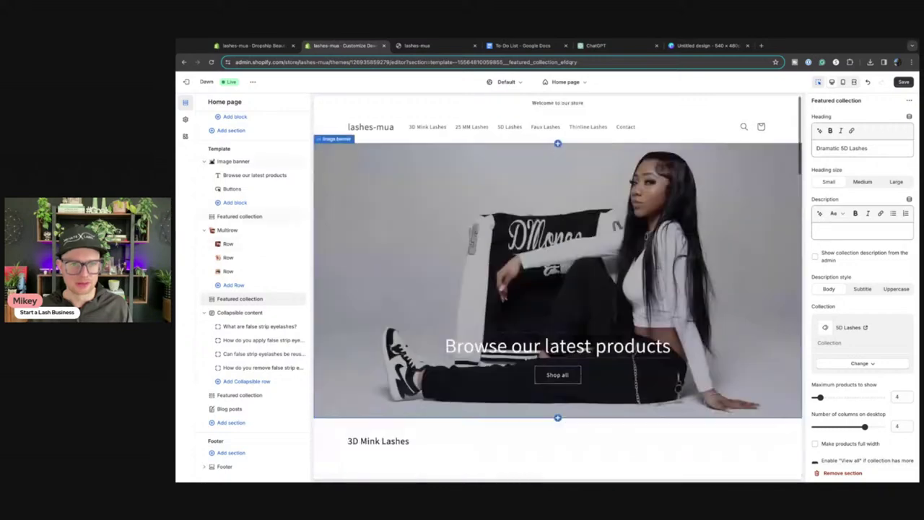
pyautogui.scroll(-5, 481, 369)
pyautogui.scroll(-10, 532, 339)
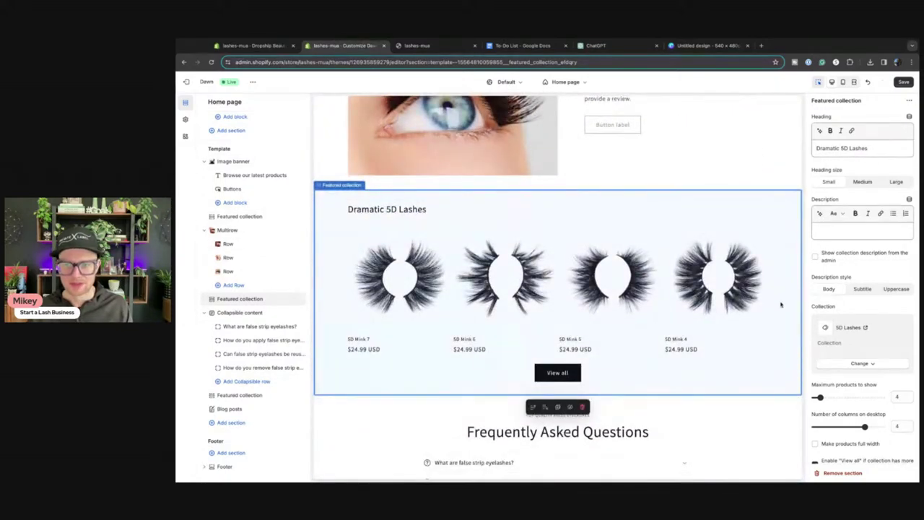
pyautogui.scroll(-5, 842, 270)
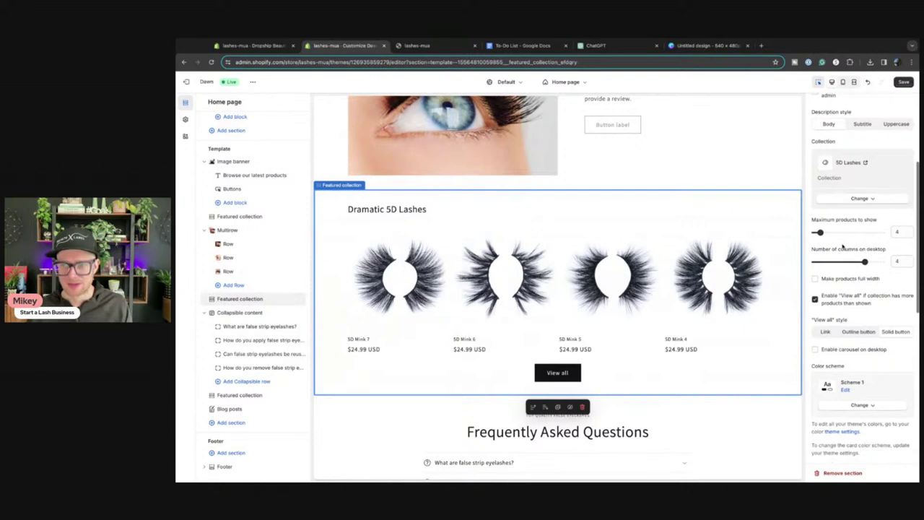
# Show up to 9 products in 5 full-width columns with a desktop carousel in the Dramatic 5D Lashes section
pyautogui.moveTo(820, 224); pyautogui.dragTo(835, 225)
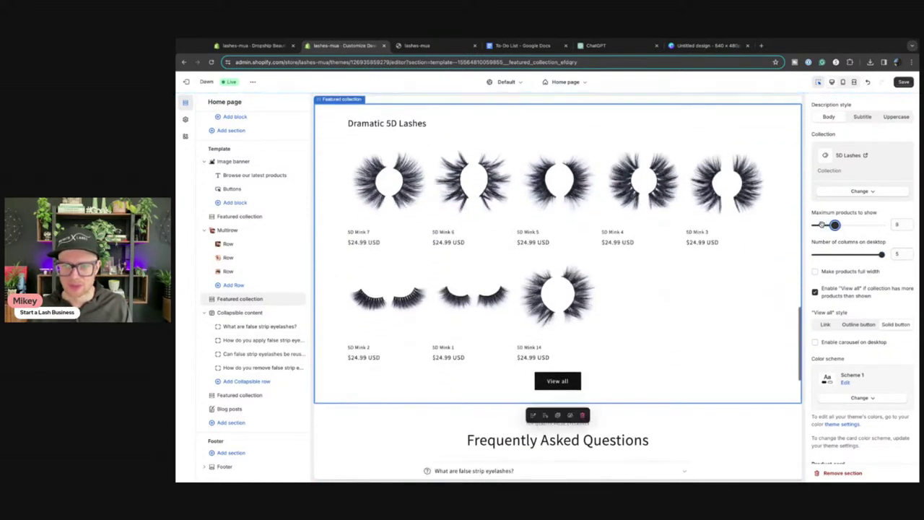
pyautogui.click(814, 271)
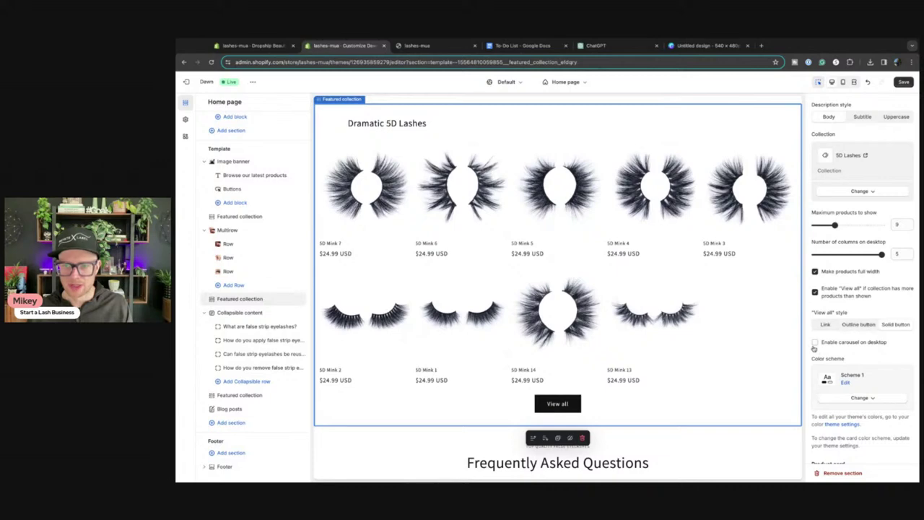
pyautogui.click(815, 343)
# Enable swipe on mobile for the Dramatic 5D Lashes section and keep its quick add button off
pyautogui.scroll(-5, 815, 354)
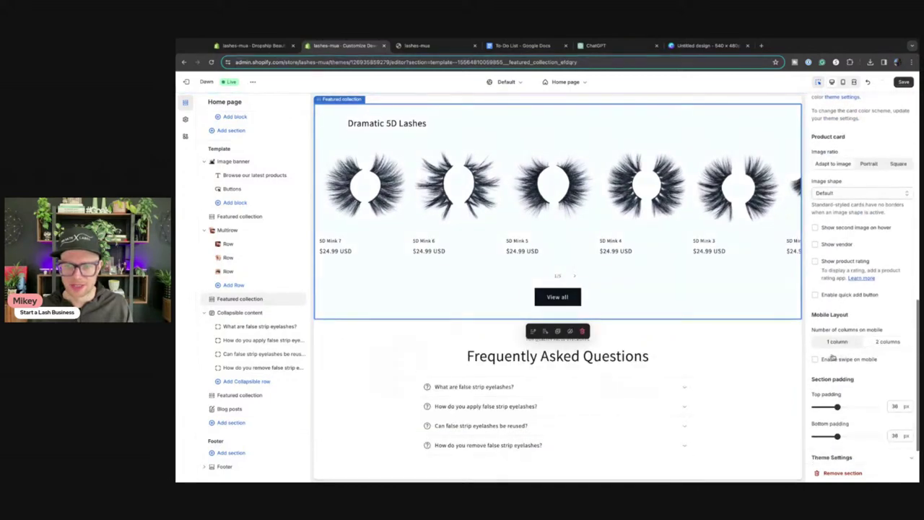
pyautogui.click(814, 358)
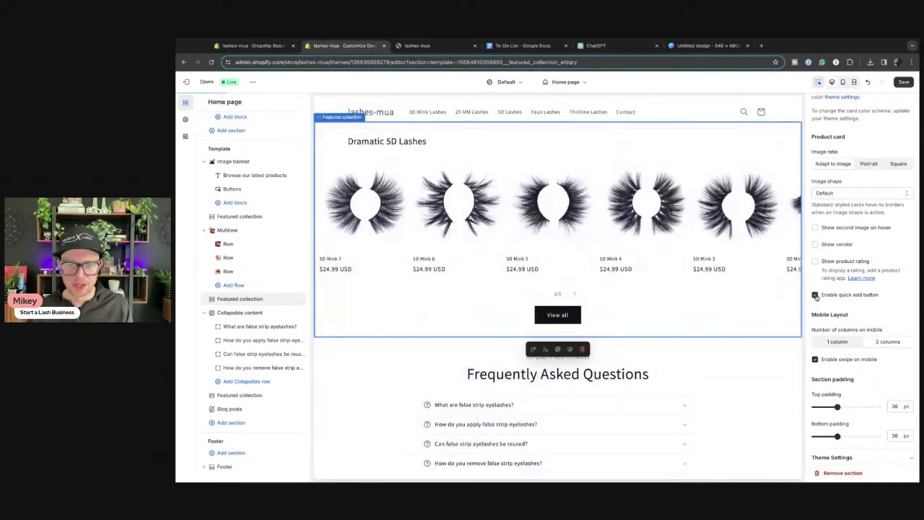
pyautogui.click(815, 295)
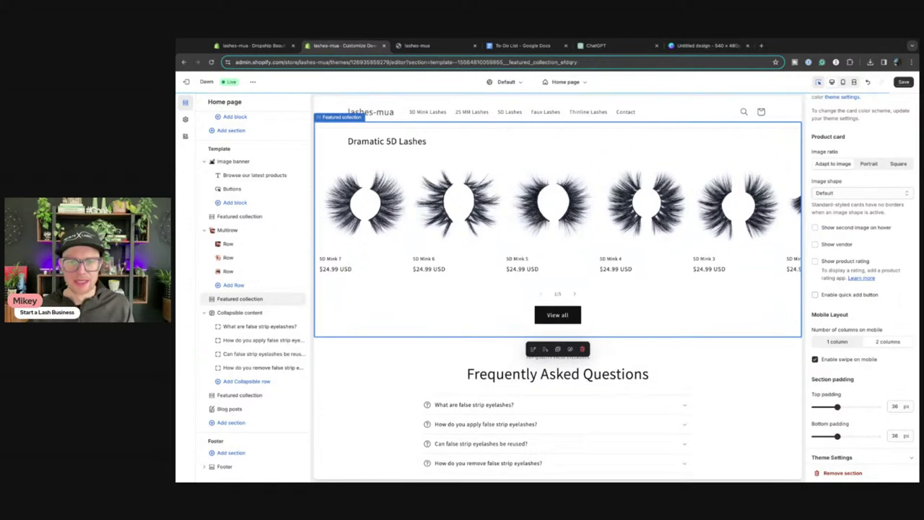
# Compare the Dramatic 5D Lashes section with the other home page sections, from the 3D Mink Lashes to the Frequently Asked Questions
pyautogui.scroll(-2, 635, 287)
pyautogui.scroll(2, 635, 288)
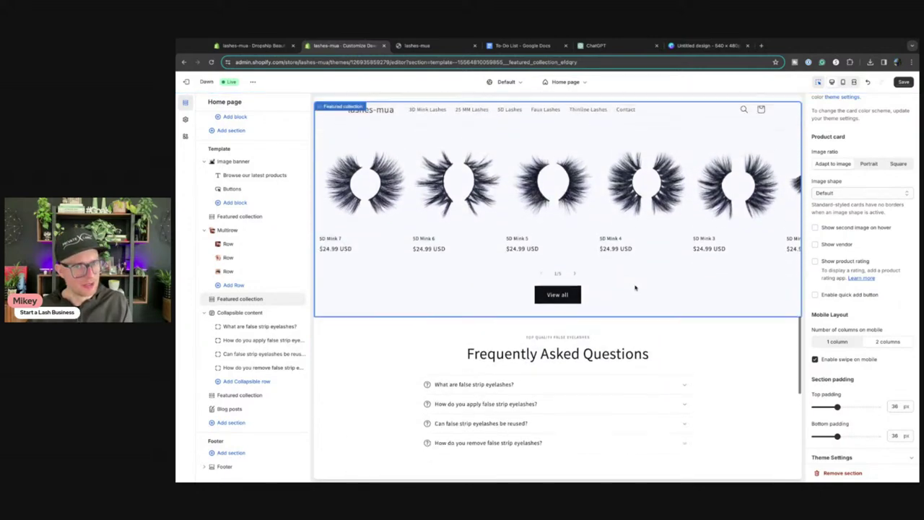
pyautogui.scroll(15, 678, 299)
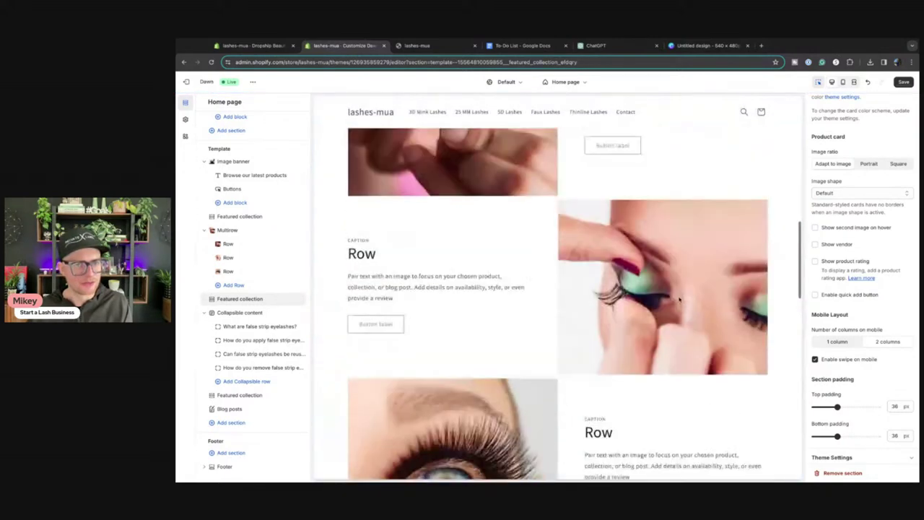
pyautogui.scroll(-5, 678, 297)
pyautogui.scroll(-15, 557, 288)
pyautogui.scroll(10, 558, 288)
pyautogui.scroll(10, 531, 248)
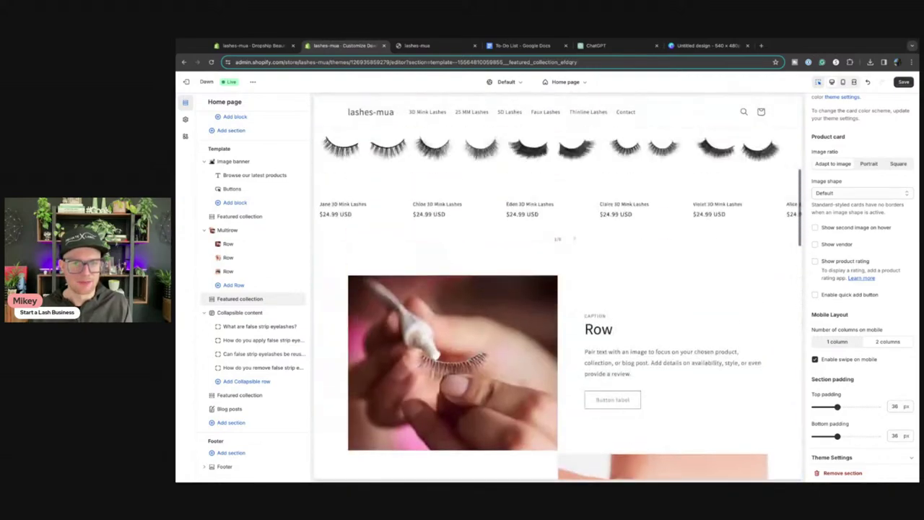
pyautogui.scroll(-5, 531, 248)
pyautogui.scroll(-8, 531, 247)
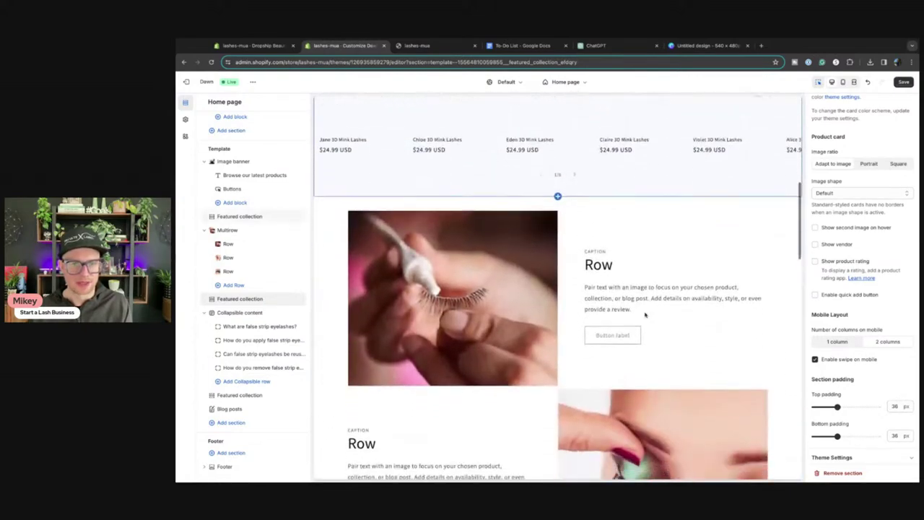
pyautogui.scroll(-5, 569, 306)
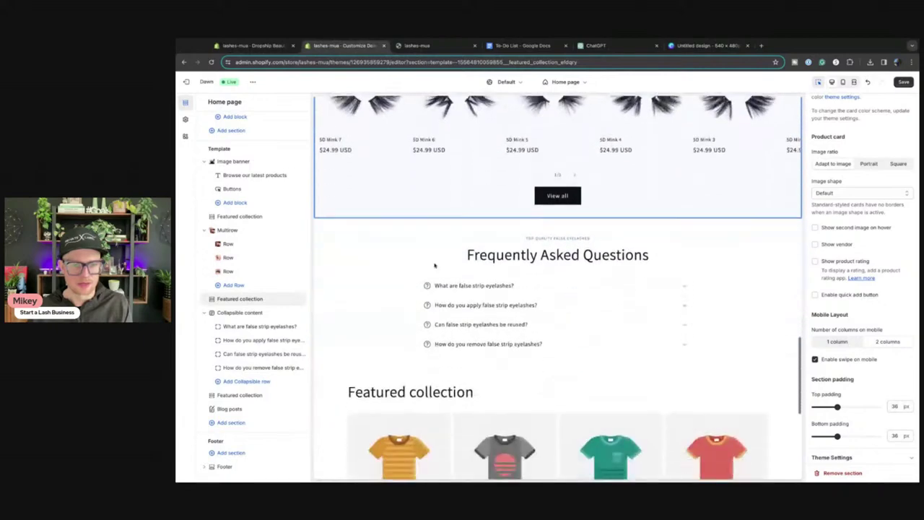
# Assign the Faux Lashes collection to the featured collection section between the Frequently Asked Questions and The Lash Blog
pyautogui.click(535, 322)
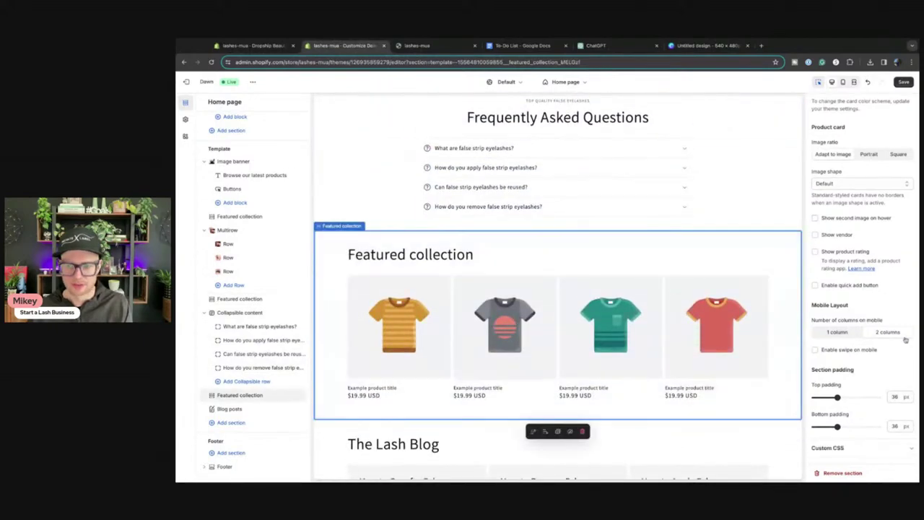
pyautogui.scroll(-3, 885, 278)
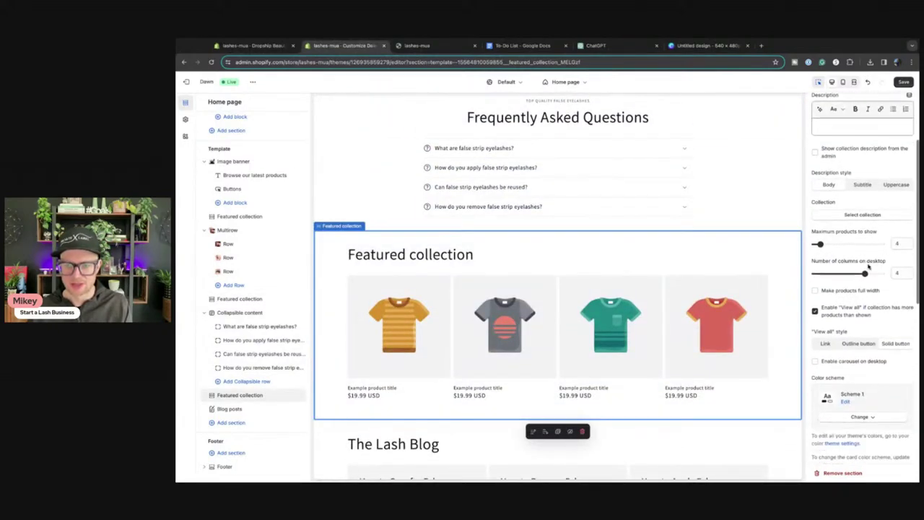
pyautogui.scroll(3, 832, 283)
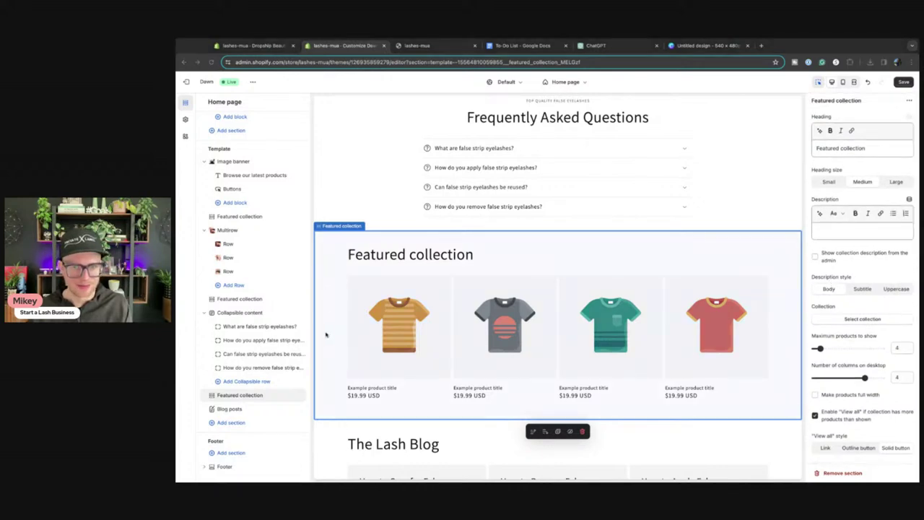
pyautogui.click(846, 319)
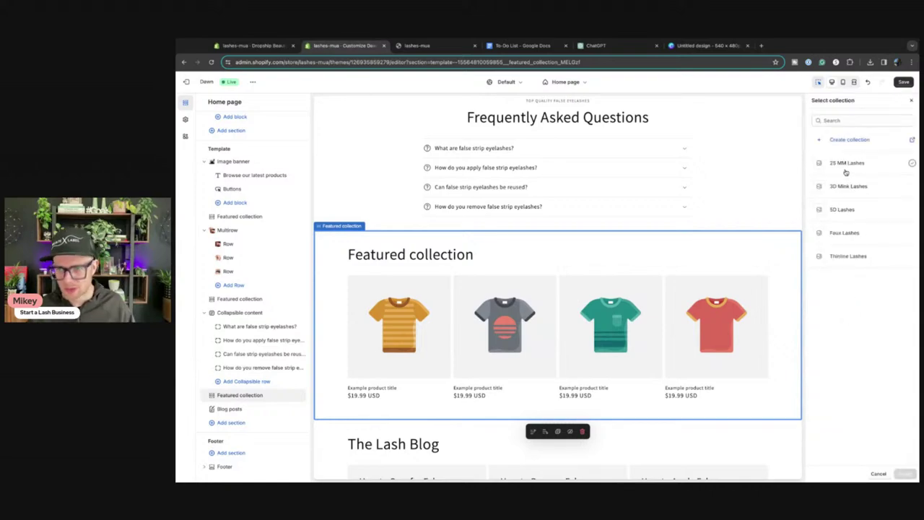
pyautogui.scroll(-5, 695, 294)
pyautogui.scroll(-10, 695, 295)
pyautogui.scroll(3, 691, 302)
pyautogui.scroll(-3, 691, 302)
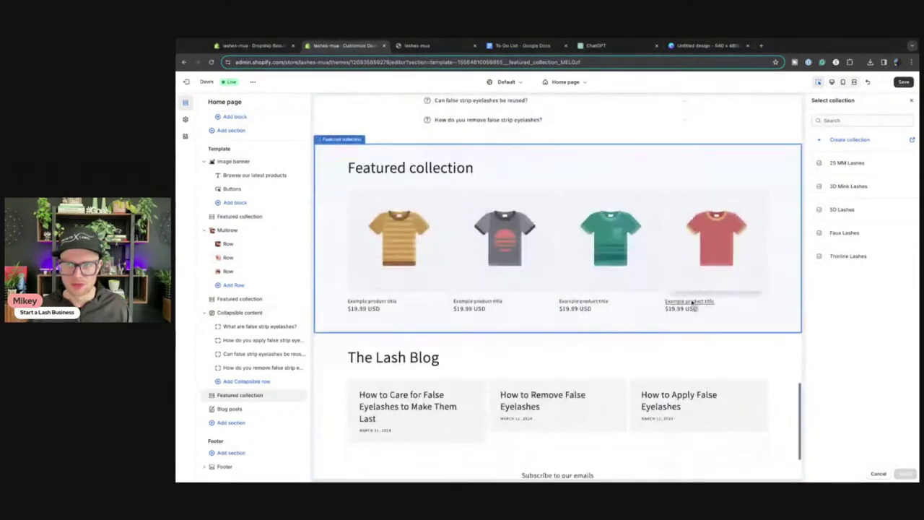
pyautogui.click(842, 238)
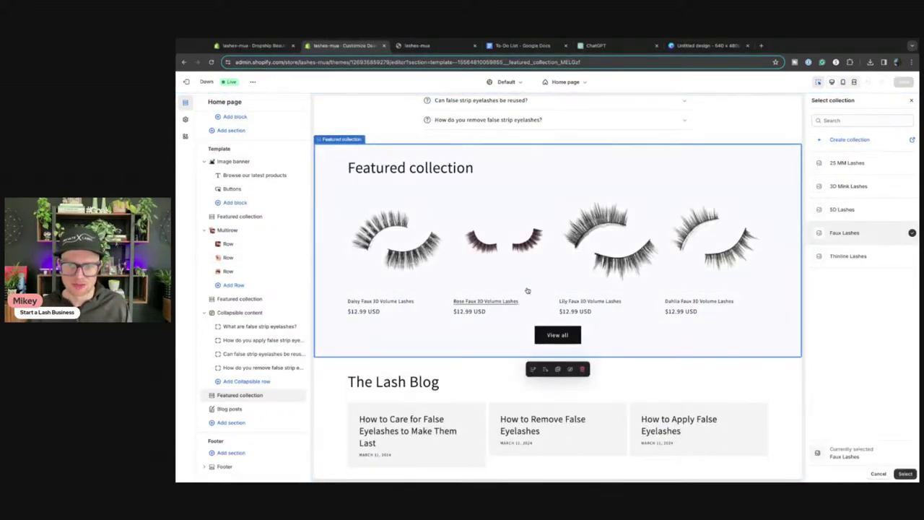
pyautogui.click(905, 474)
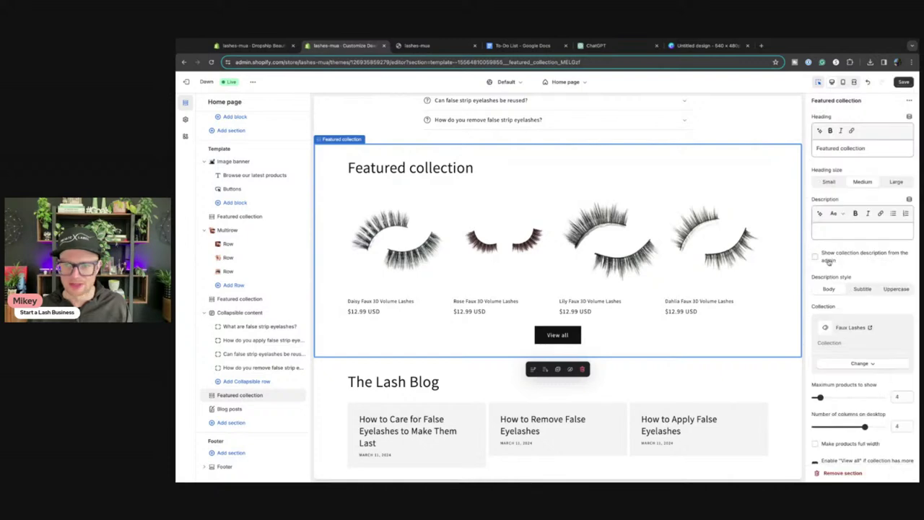
# Set the Faux Lashes section's heading size to Small and show up to 11 products in 5 full-width columns
pyautogui.click(829, 182)
pyautogui.scroll(-3, 832, 289)
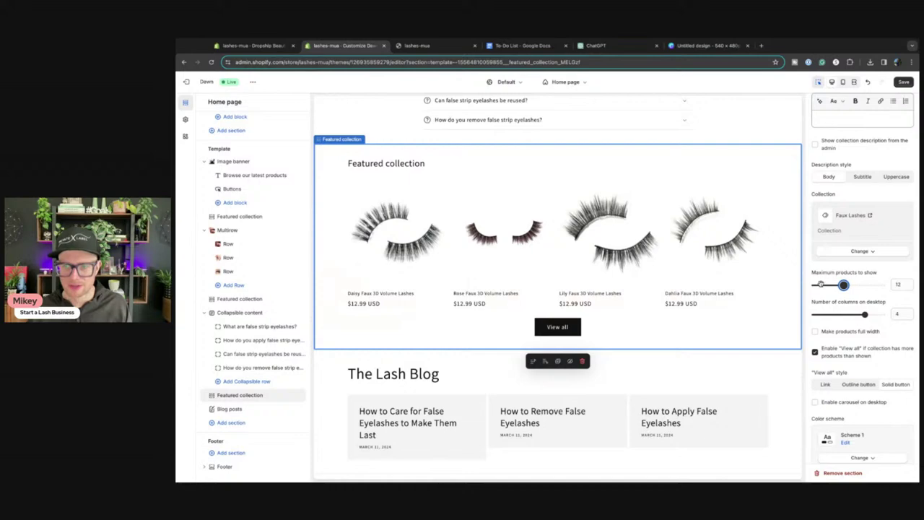
pyautogui.click(814, 331)
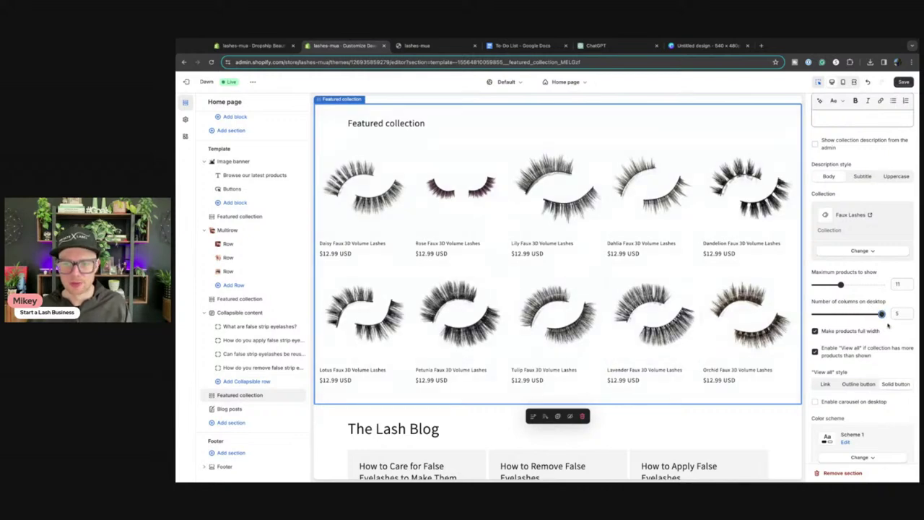
pyautogui.click(882, 315)
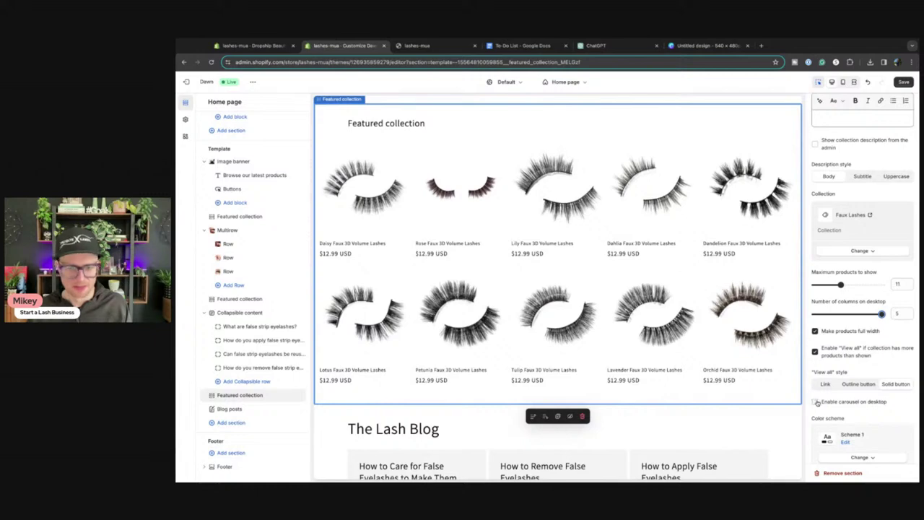
# Enable the desktop carousel and swipe on mobile for the Faux Lashes section, and save the home page
pyautogui.click(816, 402)
pyautogui.scroll(-5, 816, 393)
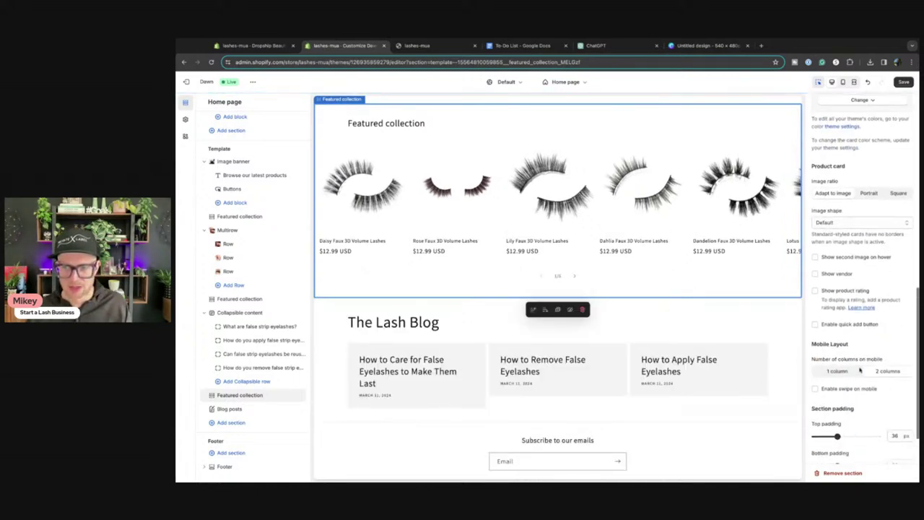
pyautogui.click(815, 382)
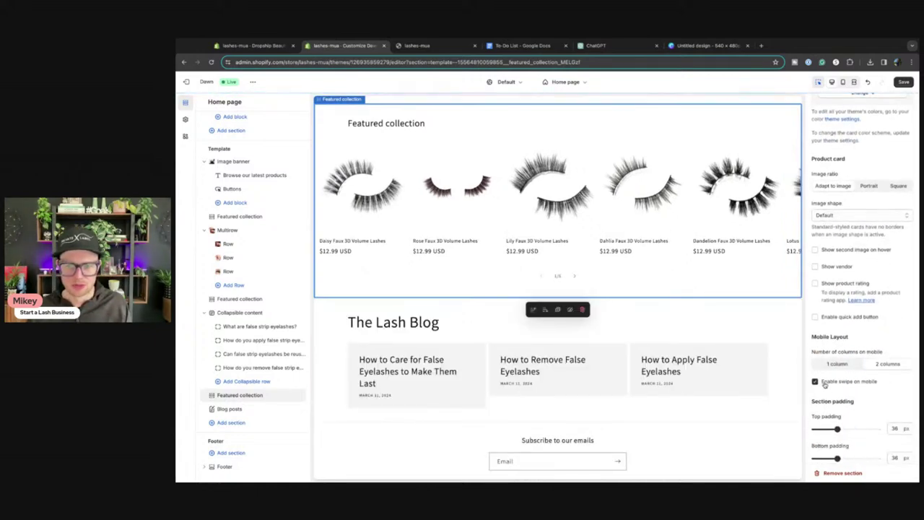
pyautogui.scroll(-1, 821, 380)
pyautogui.scroll(15, 599, 340)
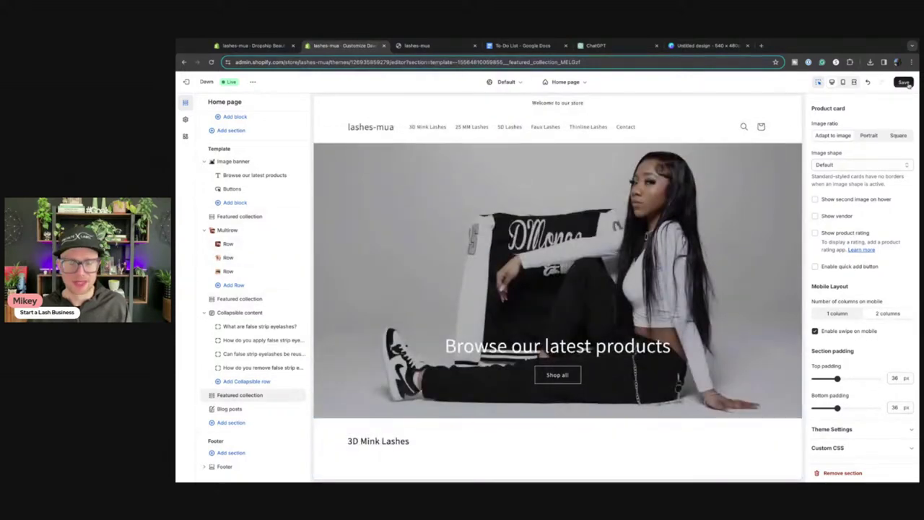
pyautogui.click(903, 83)
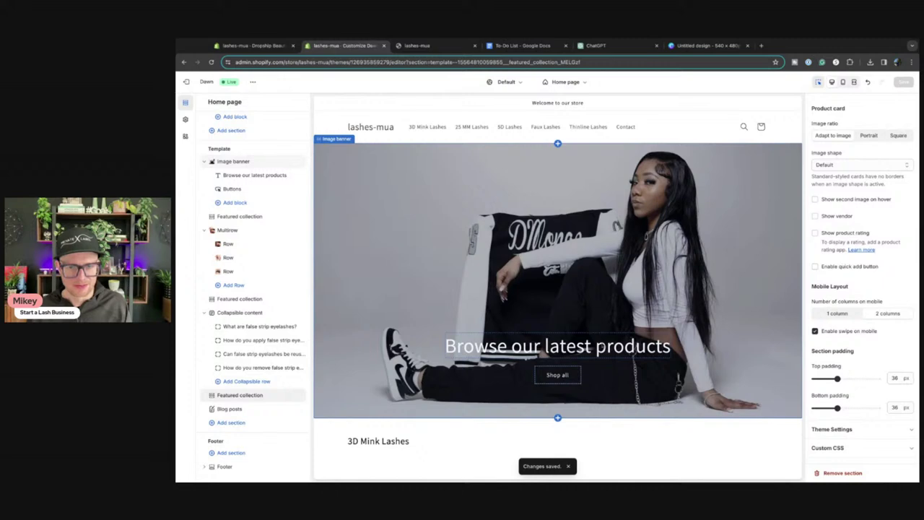
# Review the home page and compare the bottom of the Dramatic 5D Lashes section with the 3D Mink Lashes section
pyautogui.scroll(-10, 654, 141)
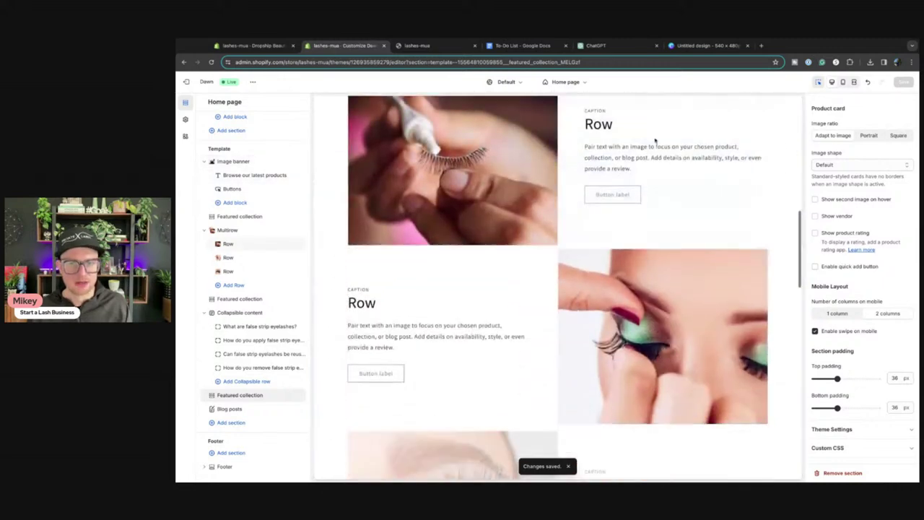
pyautogui.scroll(-3, 640, 155)
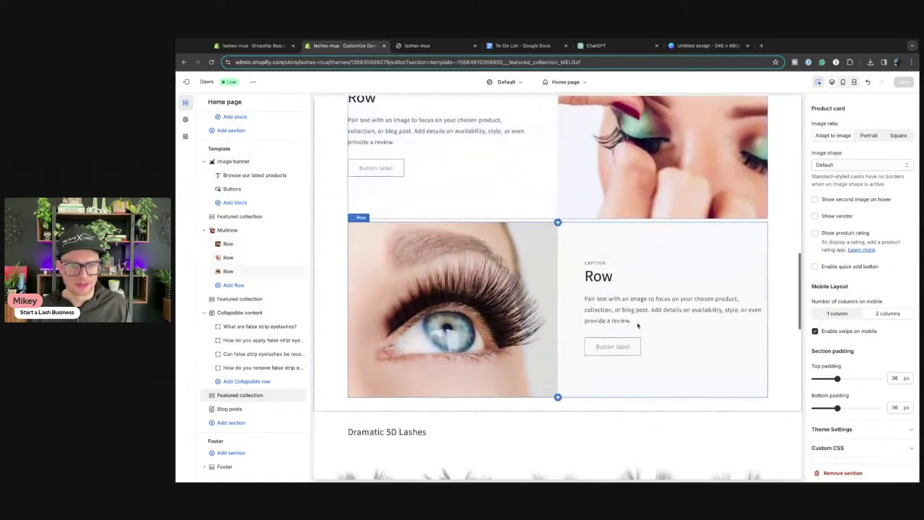
pyautogui.scroll(-5, 606, 325)
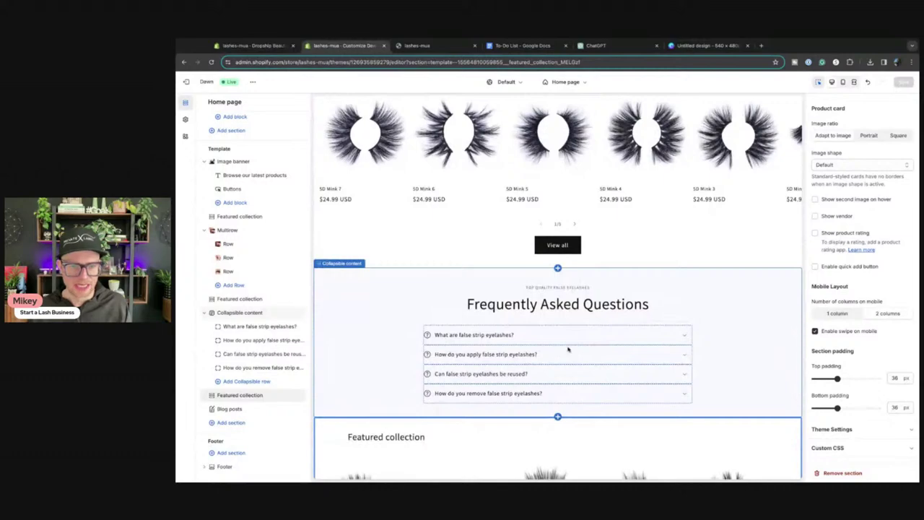
pyautogui.scroll(4, 568, 349)
pyautogui.scroll(-2, 556, 346)
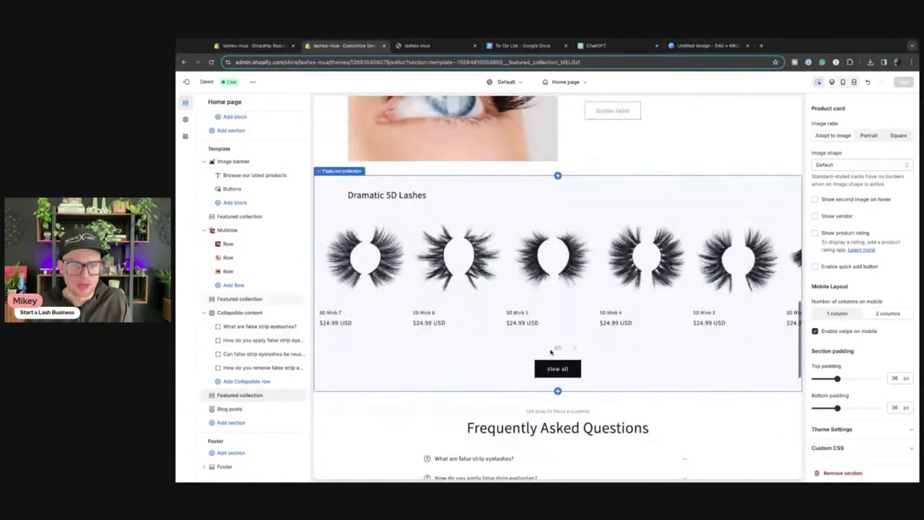
pyautogui.scroll(8, 570, 364)
pyautogui.scroll(-4, 577, 361)
pyautogui.scroll(3, 568, 186)
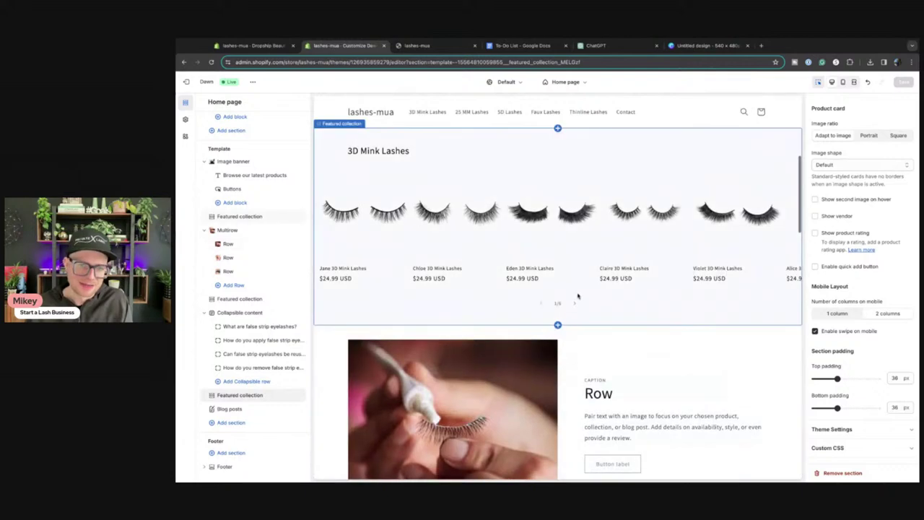
# Disable the "View all" option for the Dramatic 5D Lashes featured collection section
pyautogui.scroll(-8, 635, 289)
pyautogui.click(655, 333)
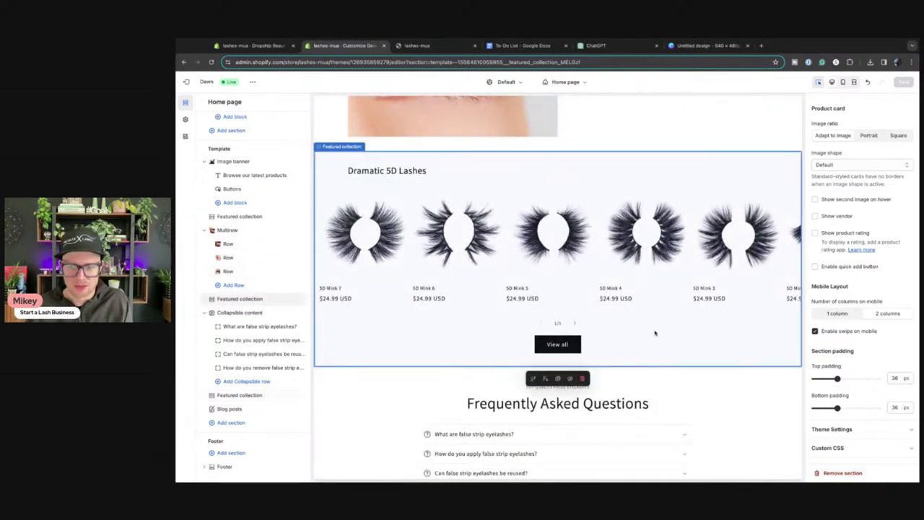
pyautogui.scroll(6, 838, 332)
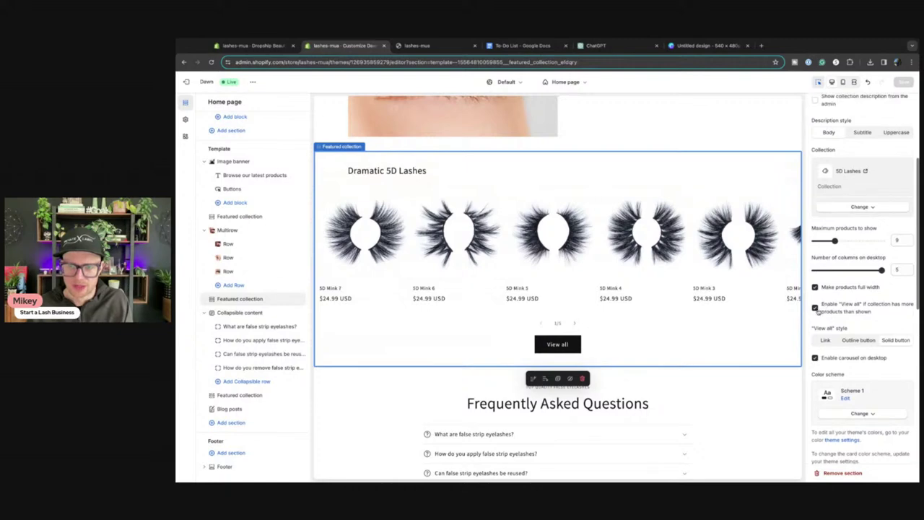
pyautogui.click(814, 307)
# Change the heading of the featured collection section above The Lash Blog to "Faux Lashes" and save
pyautogui.scroll(-8, 614, 290)
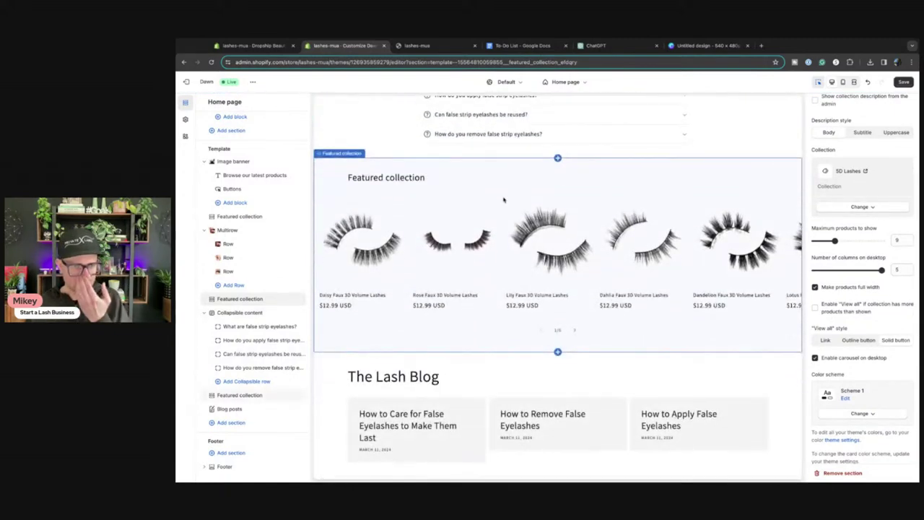
pyautogui.click(504, 200)
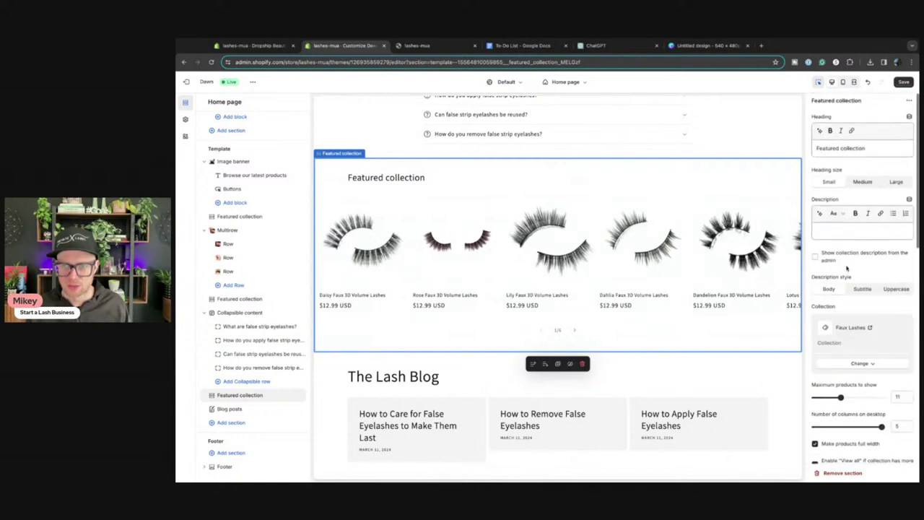
pyautogui.tripleClick(871, 153)
pyautogui.write('Faux Lashes')
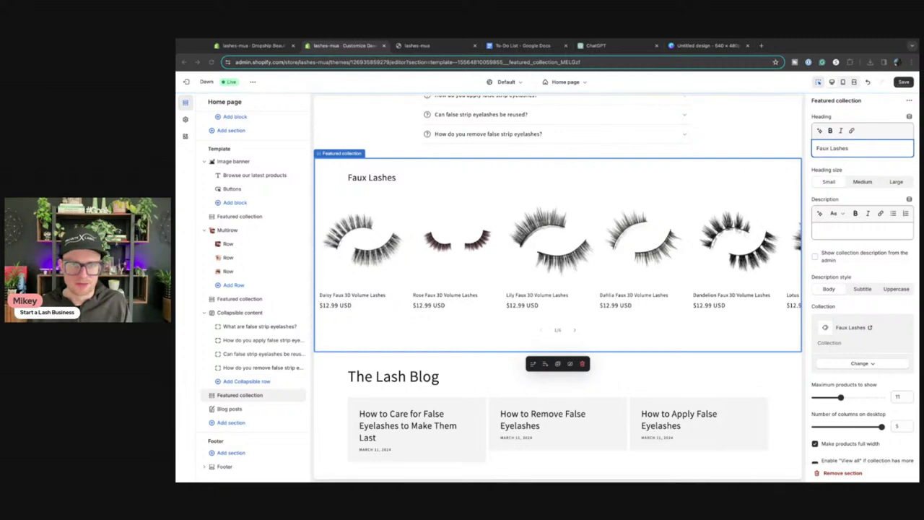
pyautogui.click(906, 84)
pyautogui.scroll(-1, 521, 386)
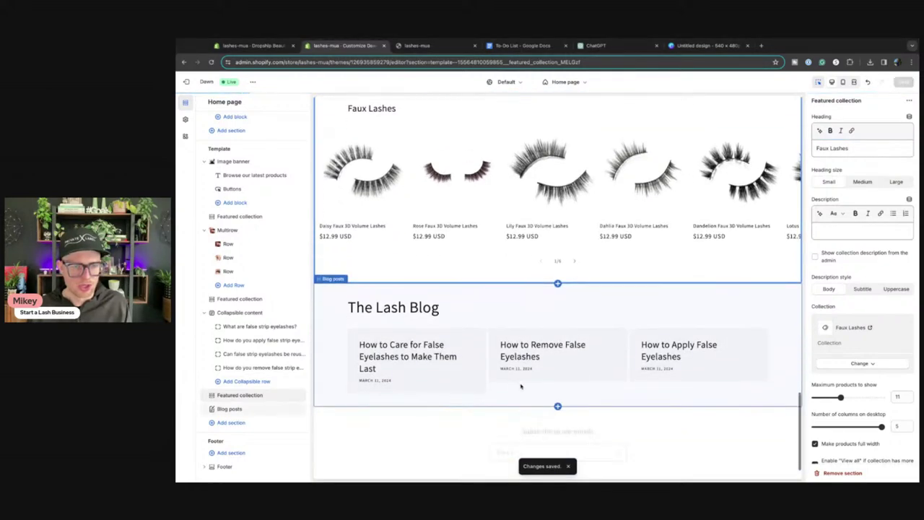
# Review the bottom of the home page and the To-Do List document, and open the theme footer's settings
pyautogui.scroll(-2, 480, 342)
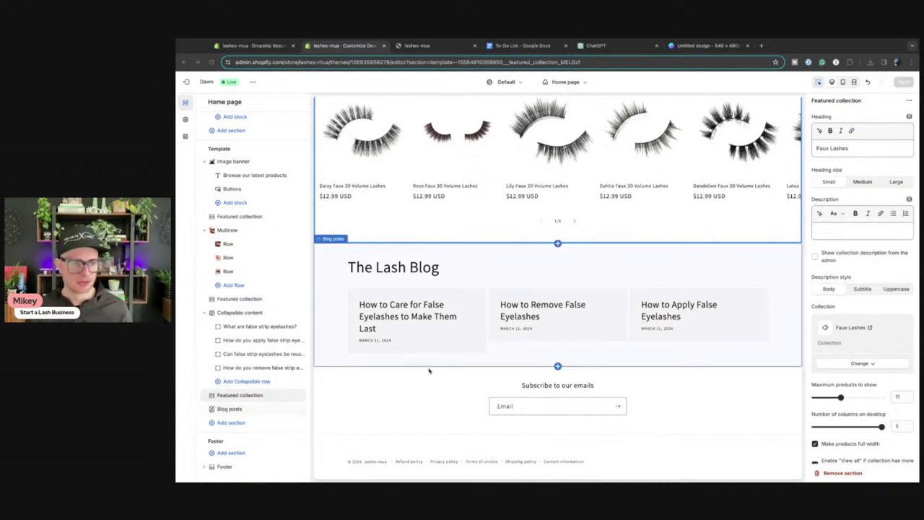
pyautogui.click(508, 45)
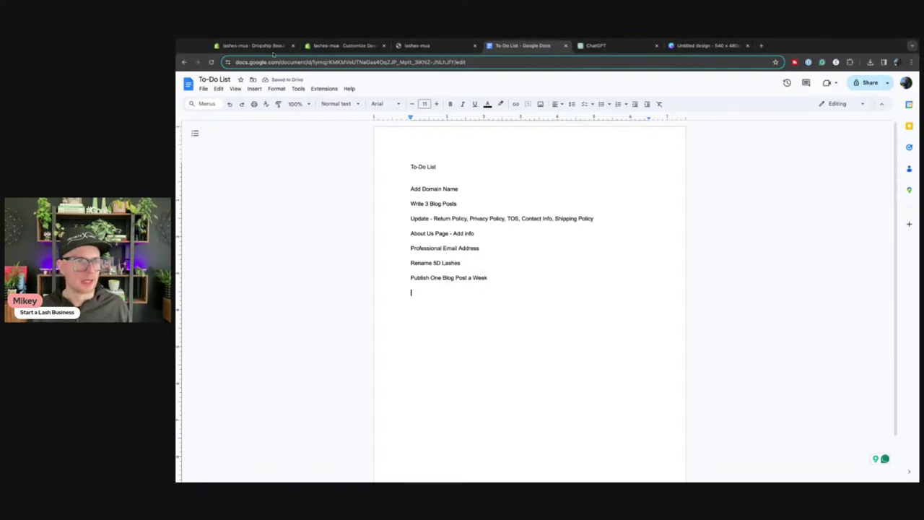
pyautogui.click(341, 45)
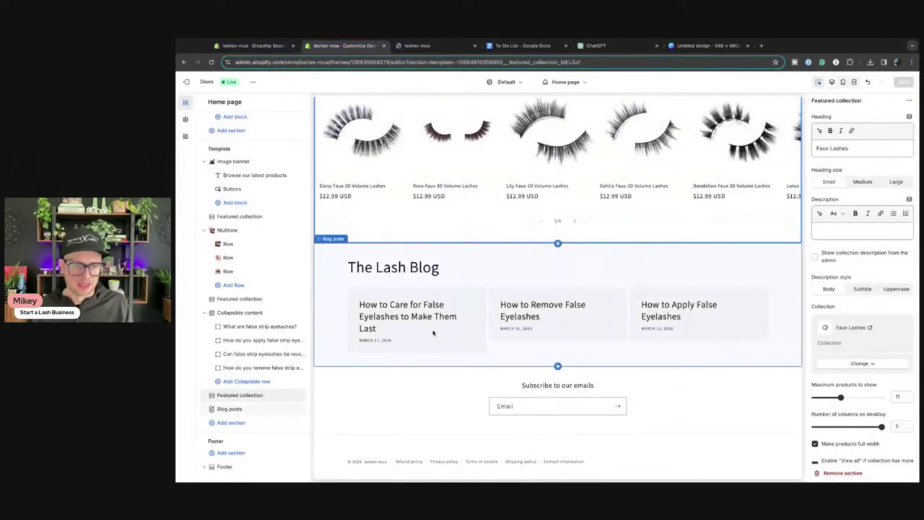
pyautogui.click(384, 447)
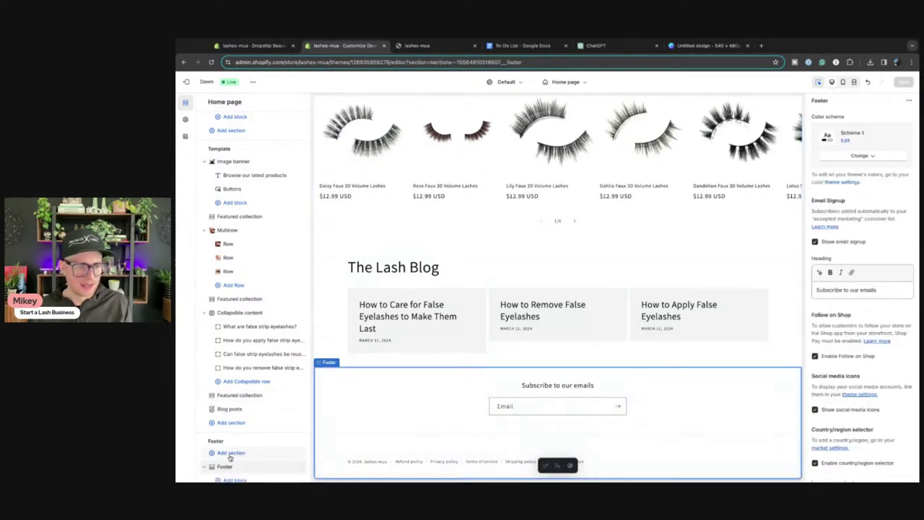
# Remove the Search item from the online store's Footer menu in the Shopify admin navigation
pyautogui.click(253, 46)
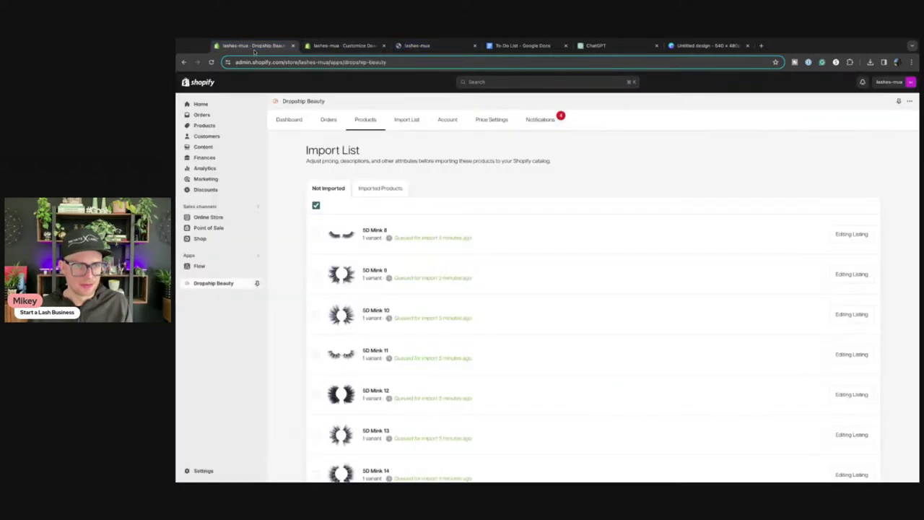
pyautogui.click(206, 218)
pyautogui.click(207, 260)
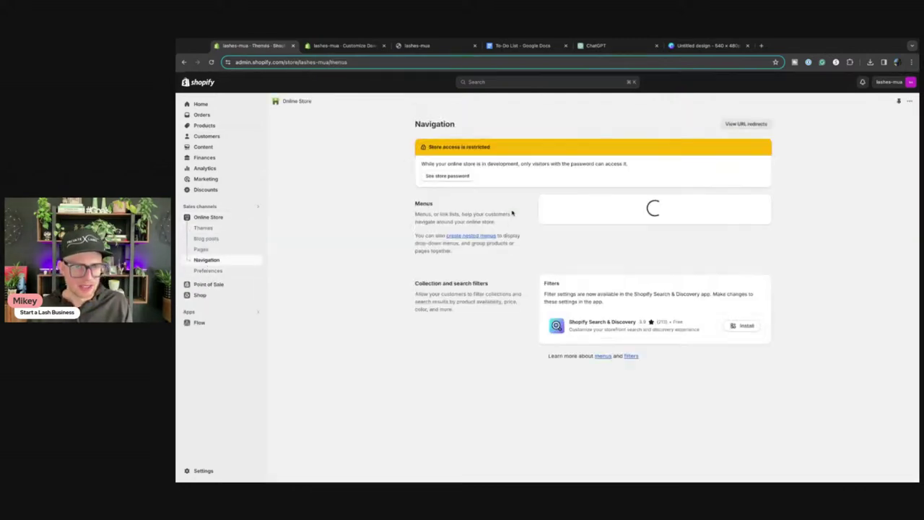
pyautogui.click(550, 242)
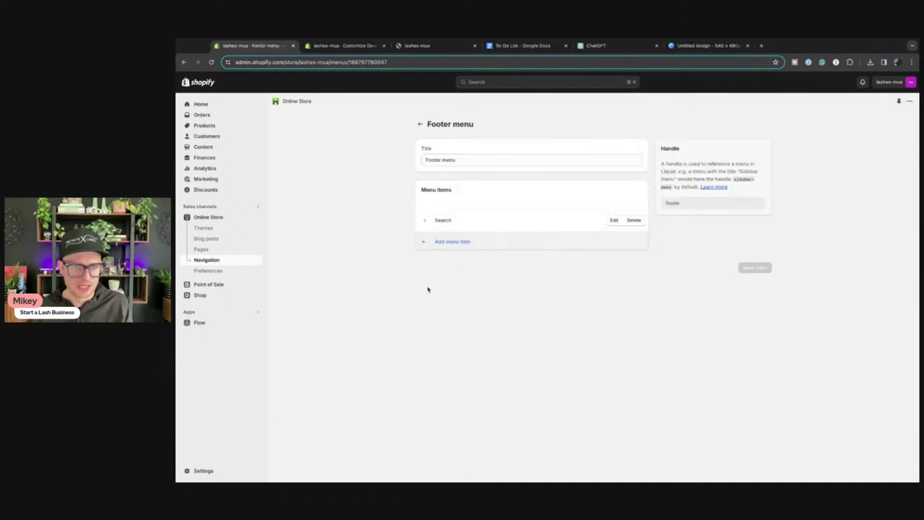
pyautogui.click(634, 220)
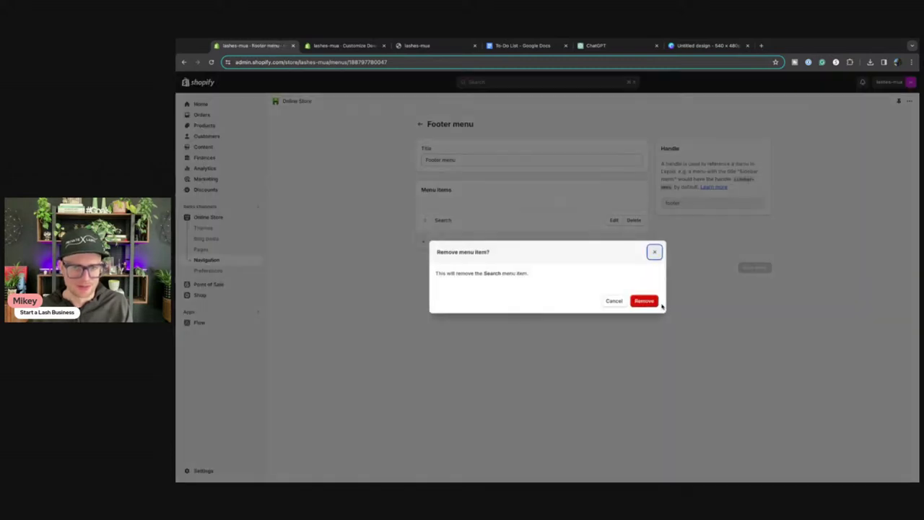
pyautogui.click(648, 303)
# Add a menu item linked to the 25 MM Lashes collection to the Footer menu
pyautogui.click(454, 249)
pyautogui.click(830, 153)
pyautogui.click(804, 214)
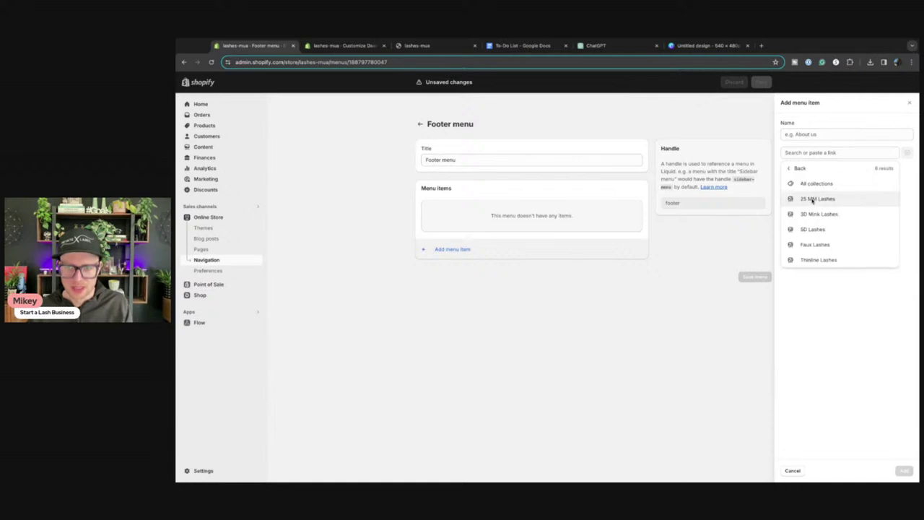
pyautogui.click(811, 198)
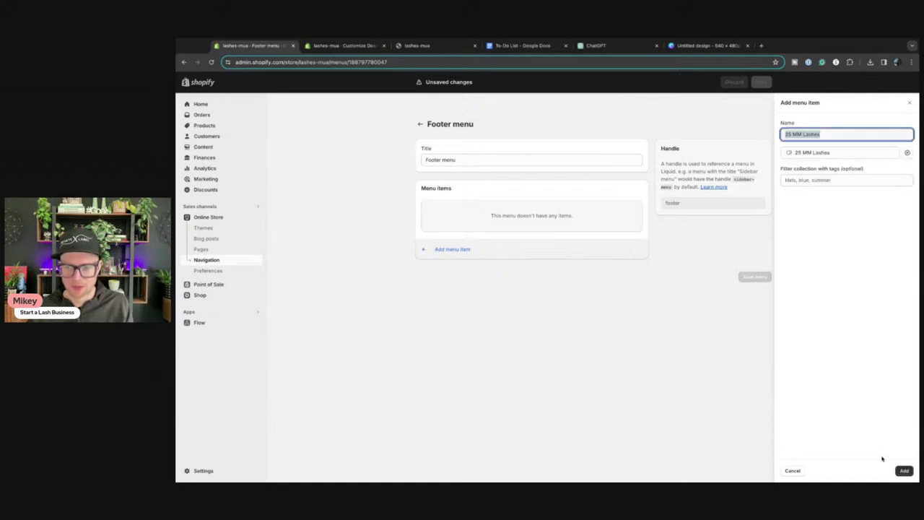
pyautogui.click(902, 470)
# Add a menu item linked to the 3D Mink Lashes collection to the Footer menu
pyautogui.click(454, 241)
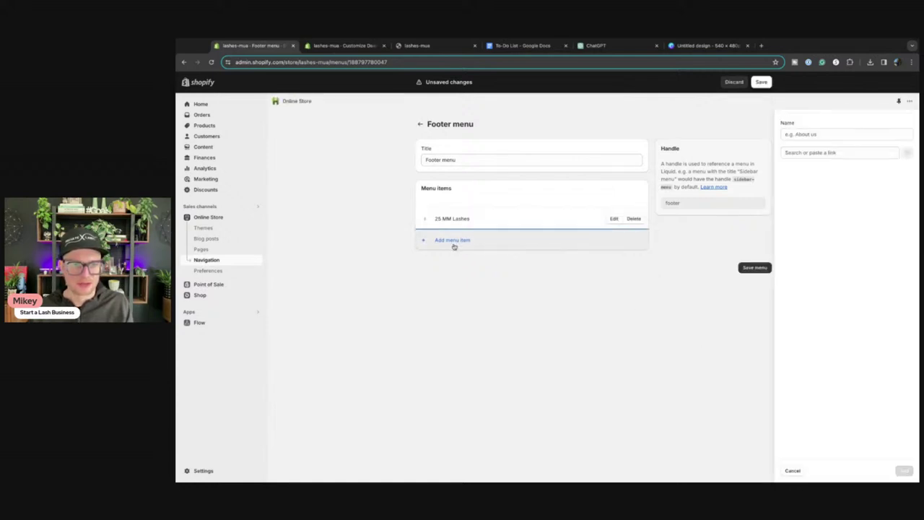
pyautogui.click(841, 153)
pyautogui.click(811, 199)
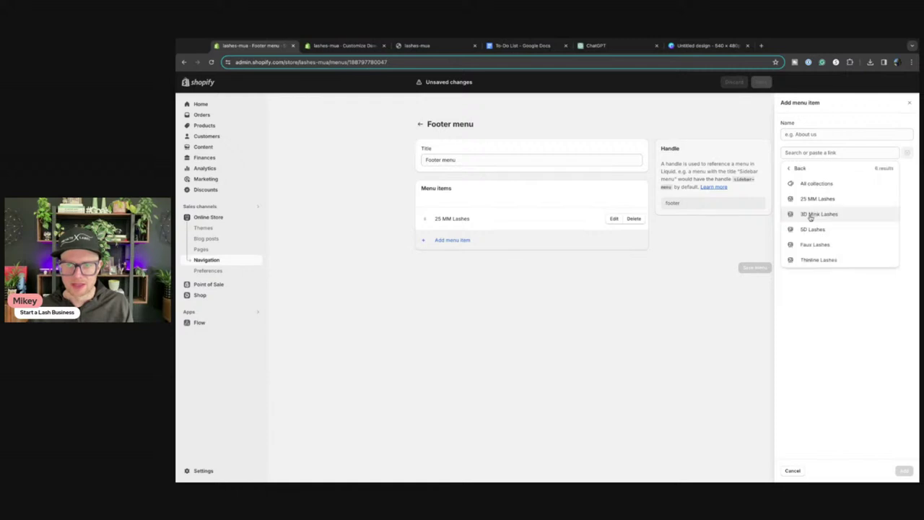
pyautogui.click(811, 214)
pyautogui.click(904, 471)
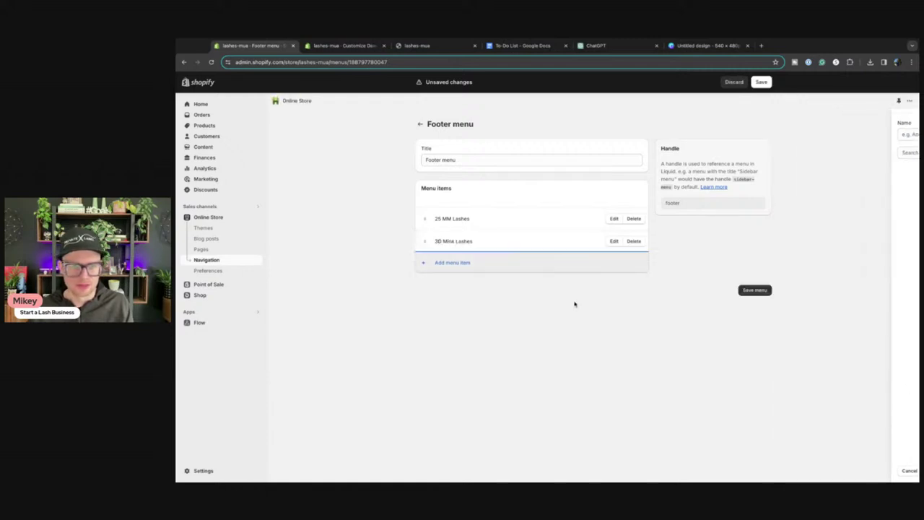
# Add a menu item linked to the 5D Lashes collection to the Footer menu
pyautogui.click(469, 265)
pyautogui.click(812, 152)
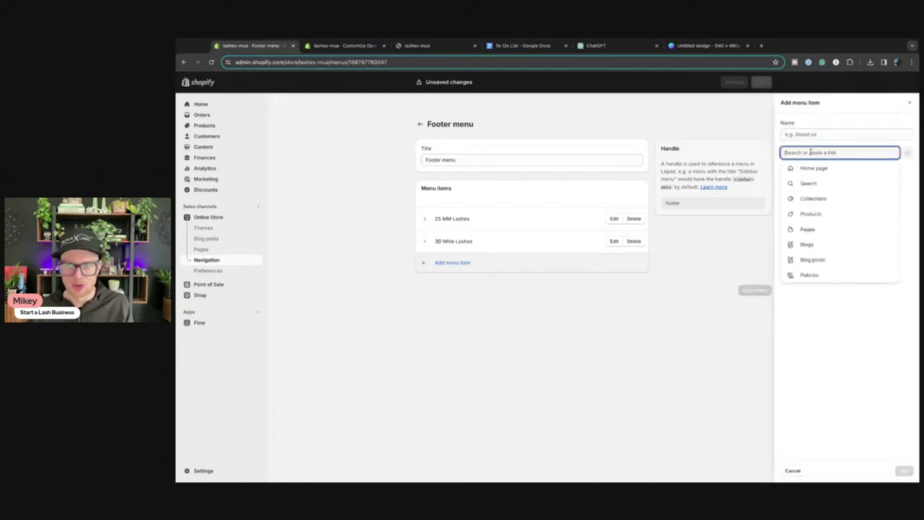
pyautogui.click(809, 199)
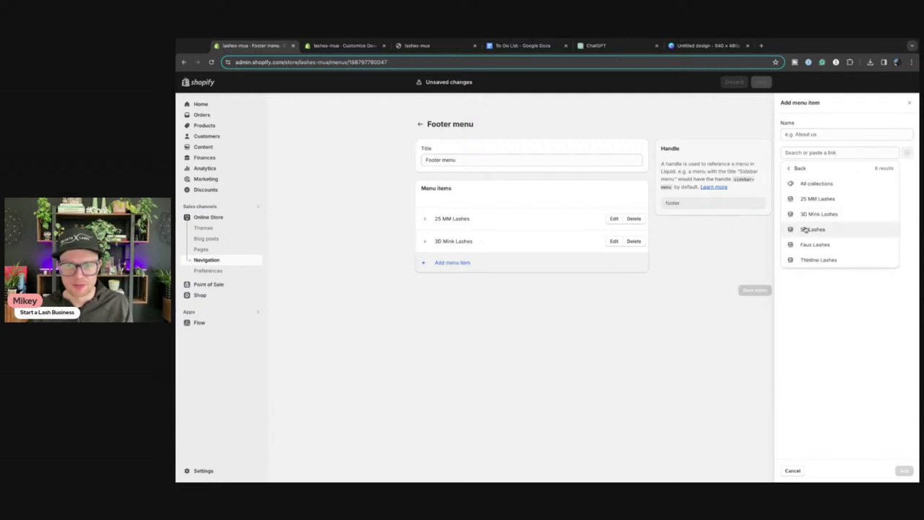
pyautogui.click(805, 229)
pyautogui.click(902, 469)
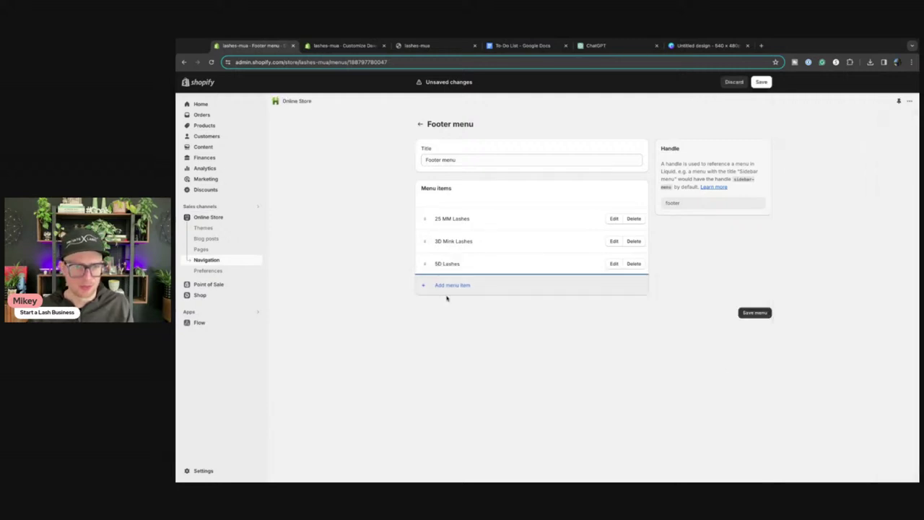
pyautogui.click(448, 286)
pyautogui.click(804, 153)
pyautogui.click(794, 198)
pyautogui.click(806, 229)
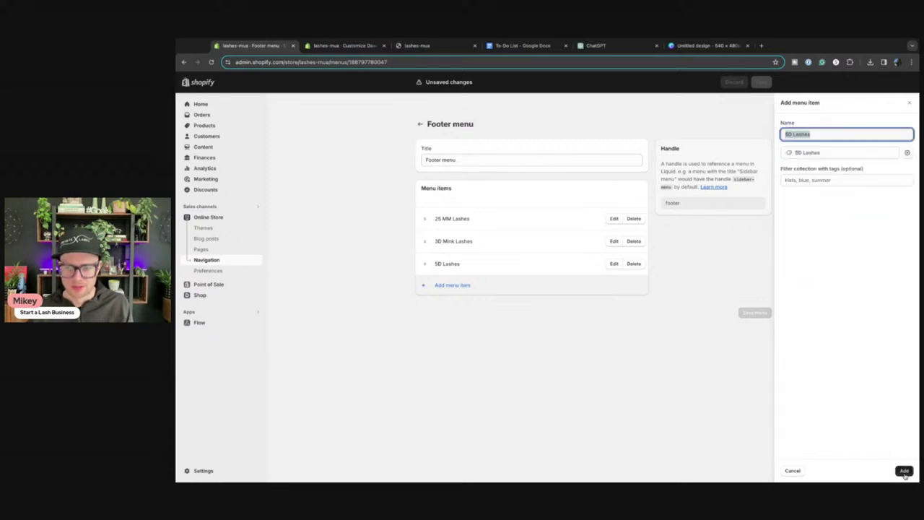
pyautogui.click(904, 470)
pyautogui.click(633, 286)
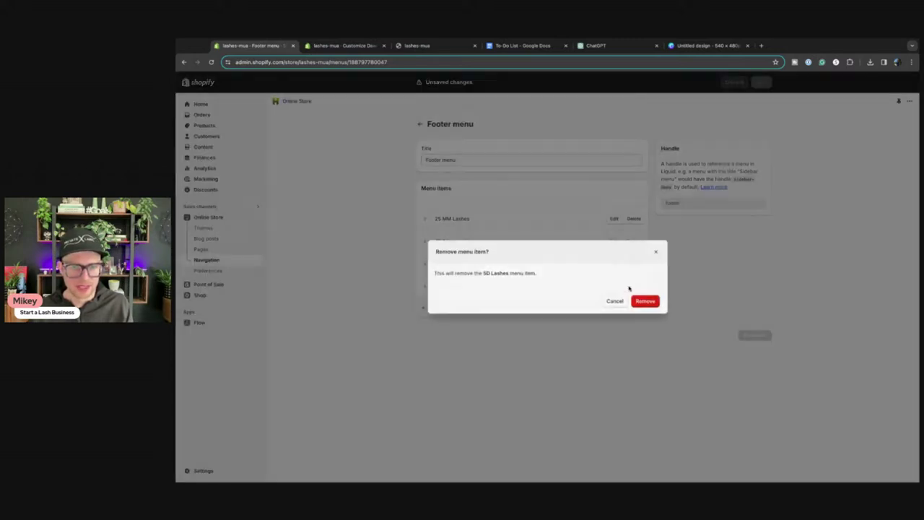
pyautogui.click(642, 303)
# Add a menu item linked to the Faux Lashes collection to the Footer menu
pyautogui.click(461, 285)
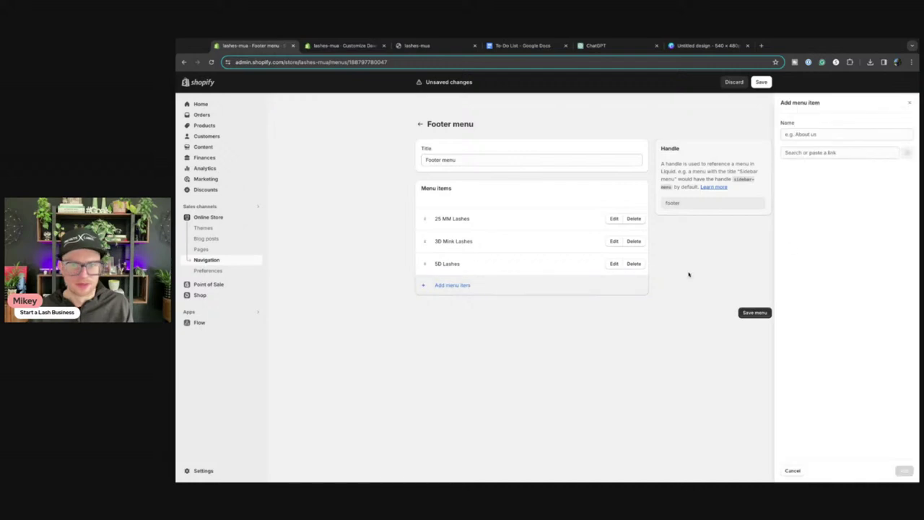
pyautogui.click(811, 153)
pyautogui.click(813, 200)
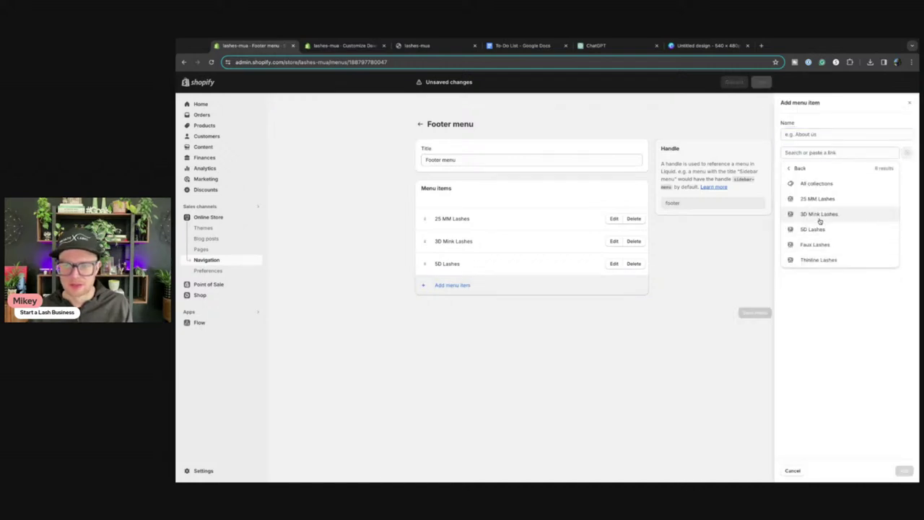
pyautogui.click(815, 244)
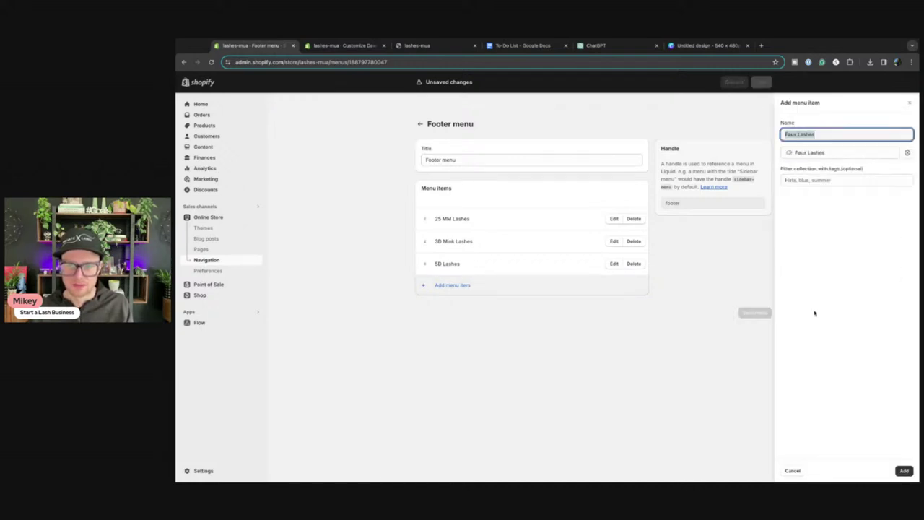
pyautogui.click(903, 469)
# Add a menu item linked to the Thinline Lashes collection to the Footer menu and save the menu
pyautogui.click(468, 309)
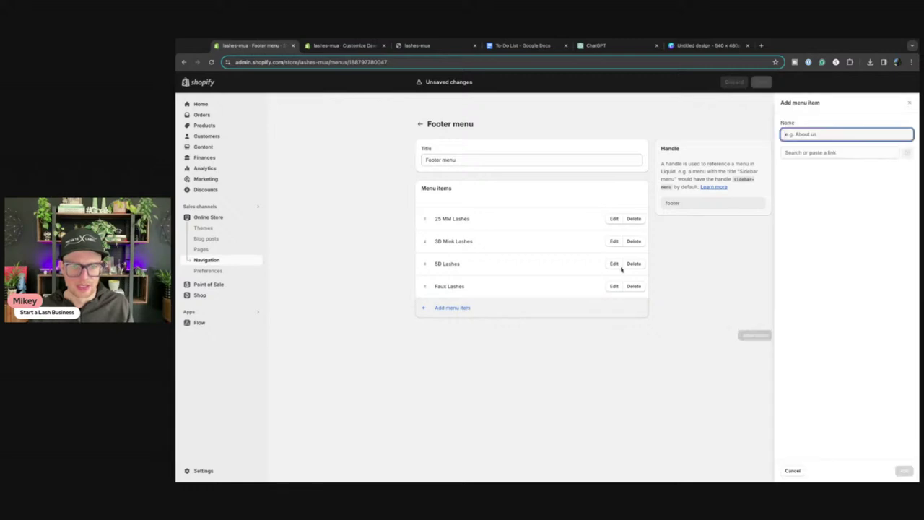
pyautogui.click(814, 153)
pyautogui.click(820, 200)
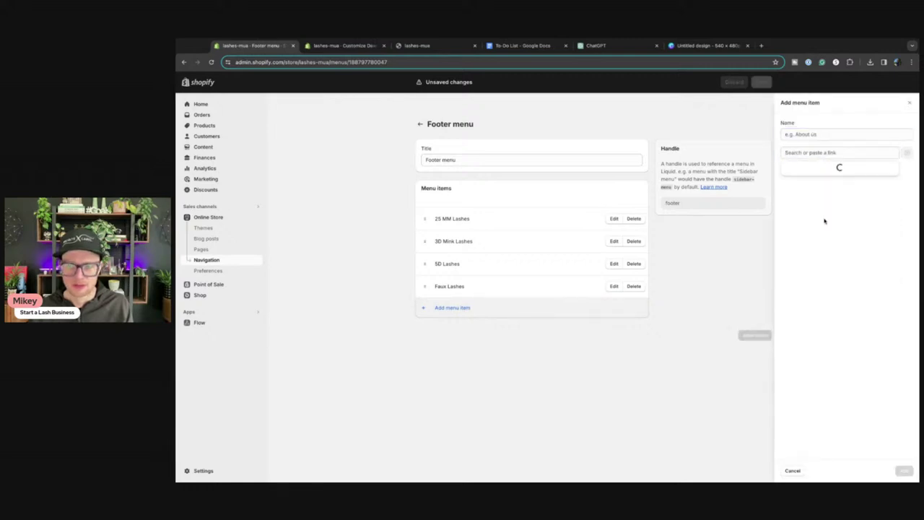
pyautogui.click(817, 259)
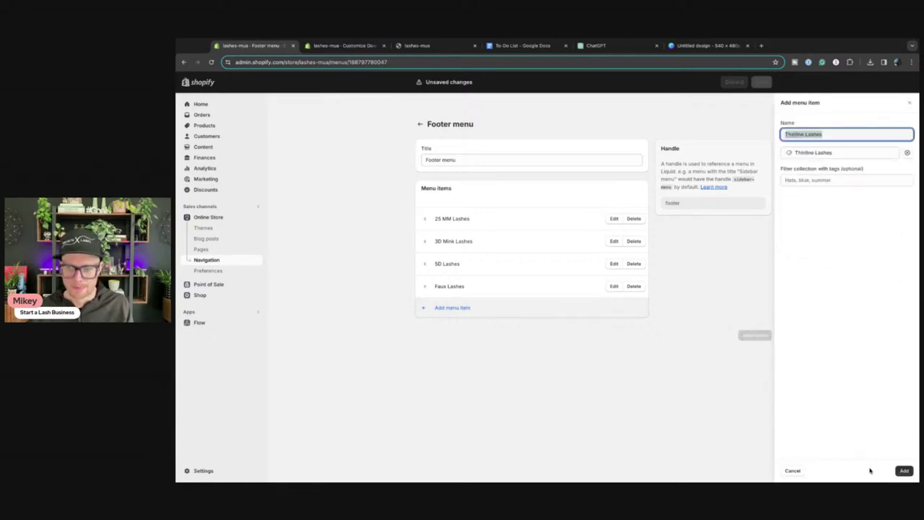
pyautogui.click(903, 470)
pyautogui.click(749, 358)
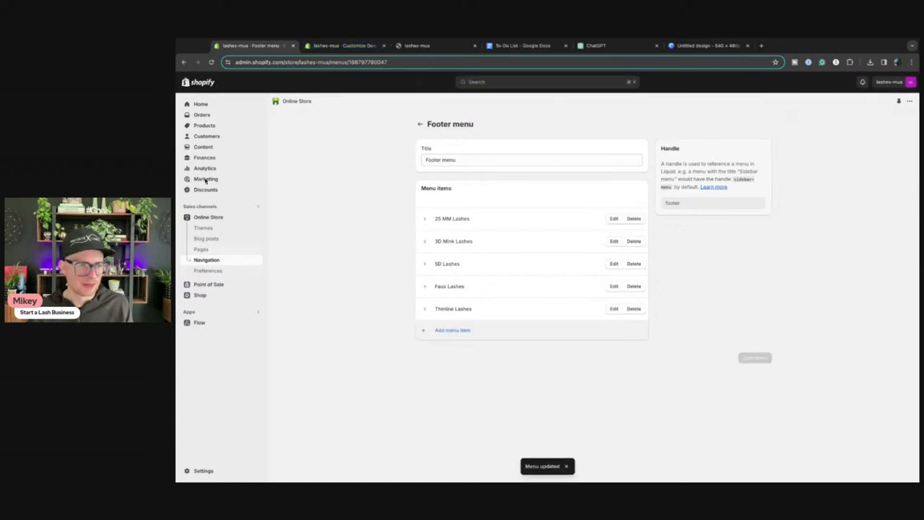
# Return to the theme editor and add a Menu block to the home page's footer
pyautogui.click(330, 49)
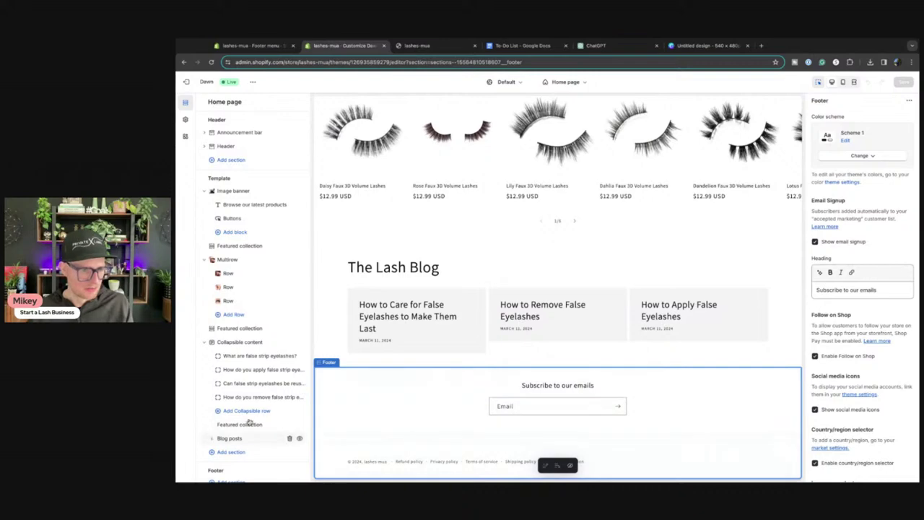
pyautogui.scroll(-5, 854, 289)
pyautogui.scroll(5, 854, 289)
pyautogui.scroll(-2, 855, 228)
pyautogui.scroll(-6, 855, 228)
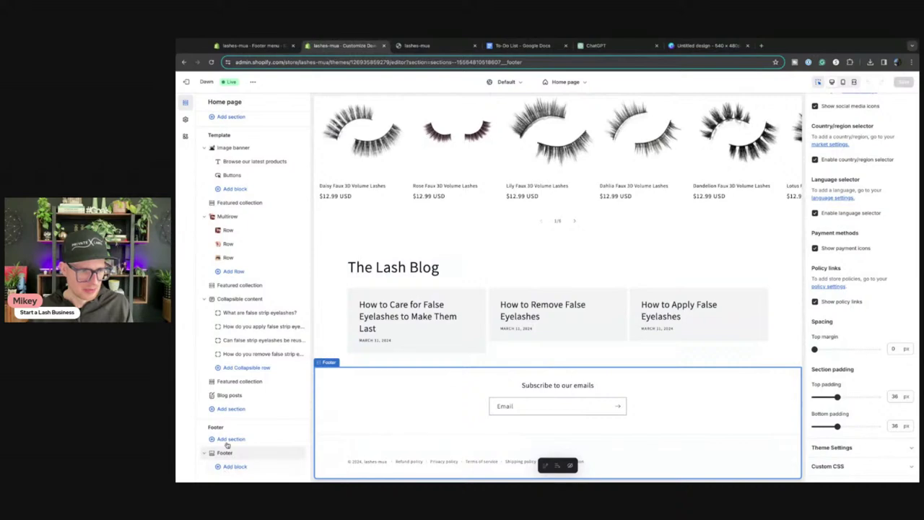
pyautogui.click(226, 467)
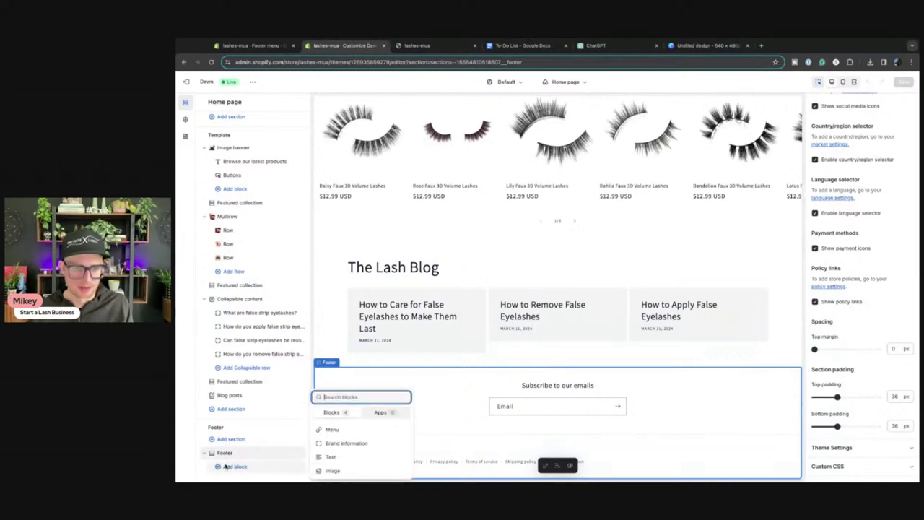
pyautogui.click(332, 428)
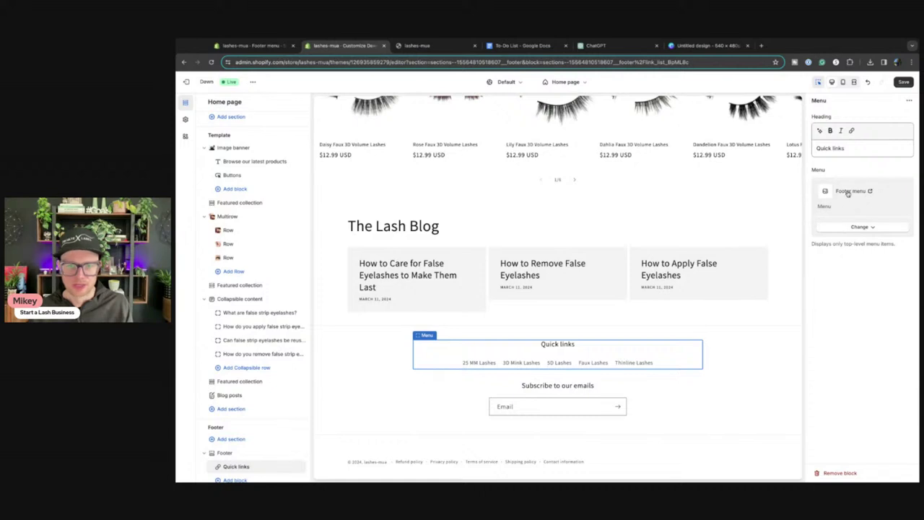
# Change the footer menu block's heading to "SHOP LASH COLLECTIONS" and save the theme
pyautogui.tripleClick(849, 148)
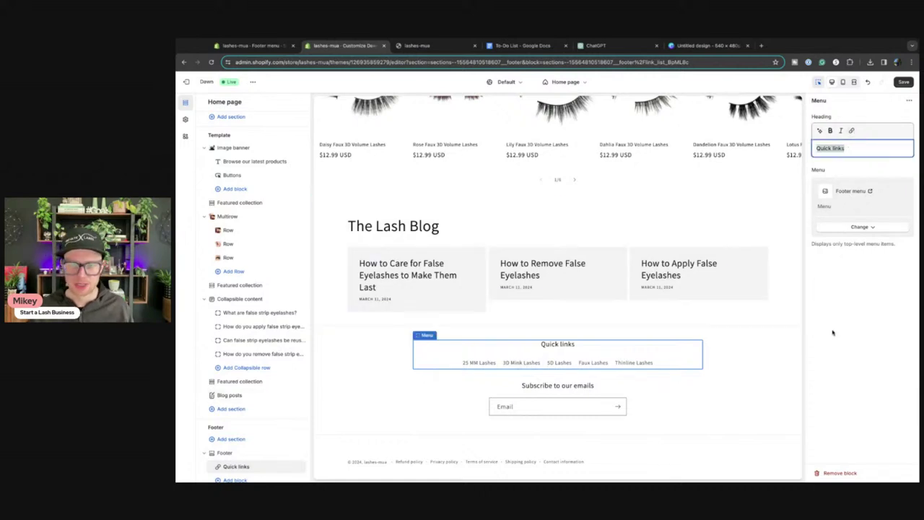
pyautogui.write('SHOP LASH COLLECTIONS')
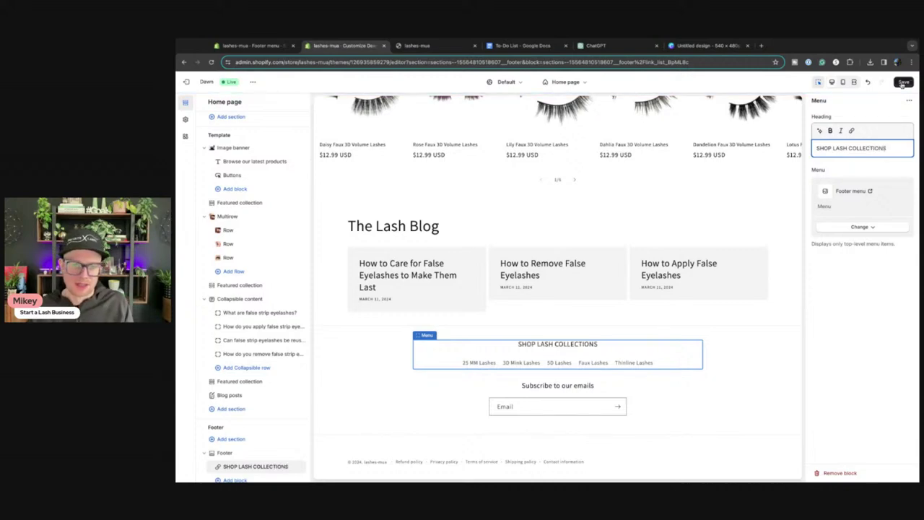
pyautogui.click(902, 82)
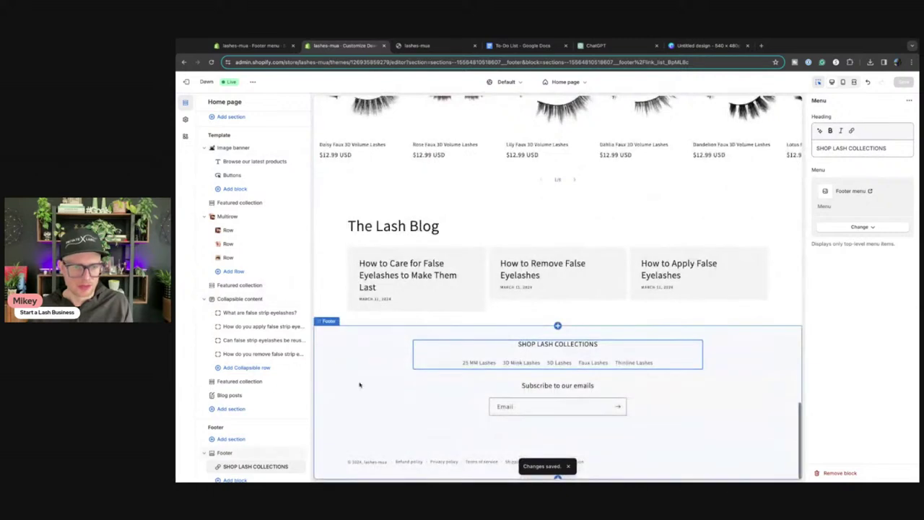
# Set the footer's color scheme to Scheme 4 and save the theme
pyautogui.click(340, 400)
pyautogui.scroll(5, 860, 301)
pyautogui.click(858, 160)
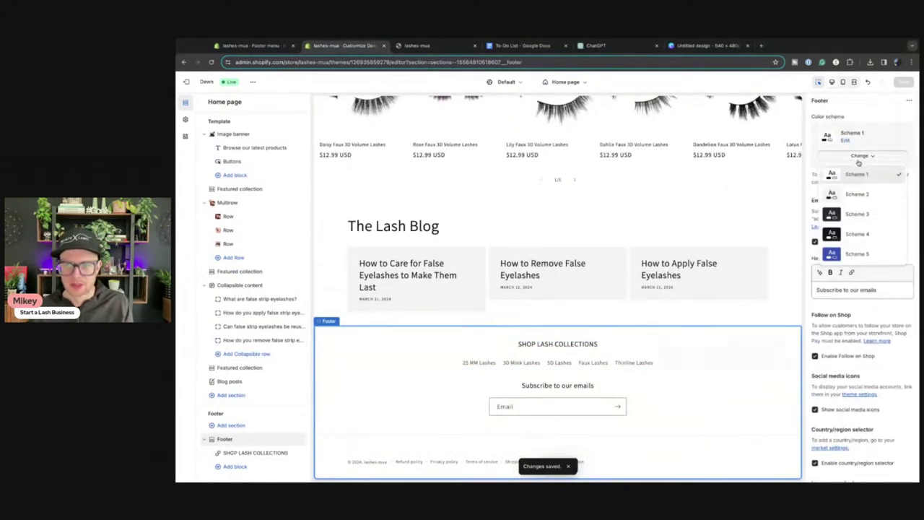
pyautogui.click(856, 233)
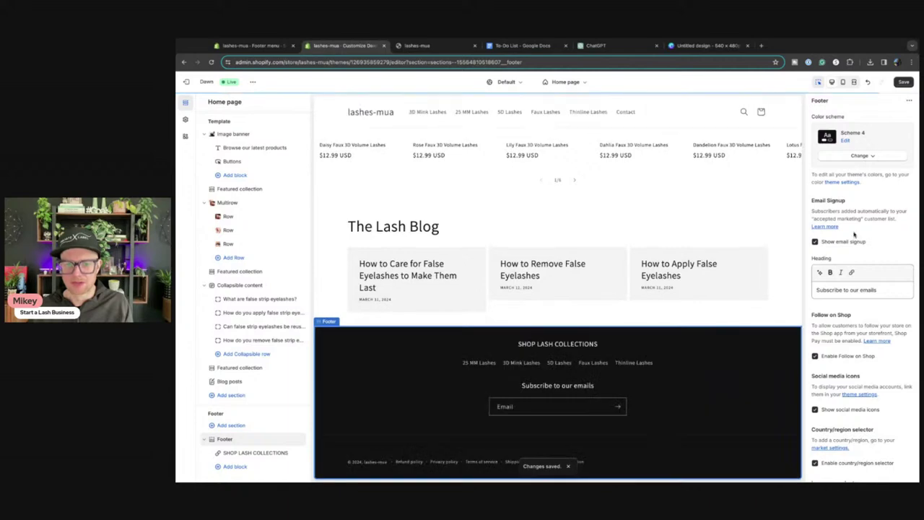
pyautogui.click(903, 82)
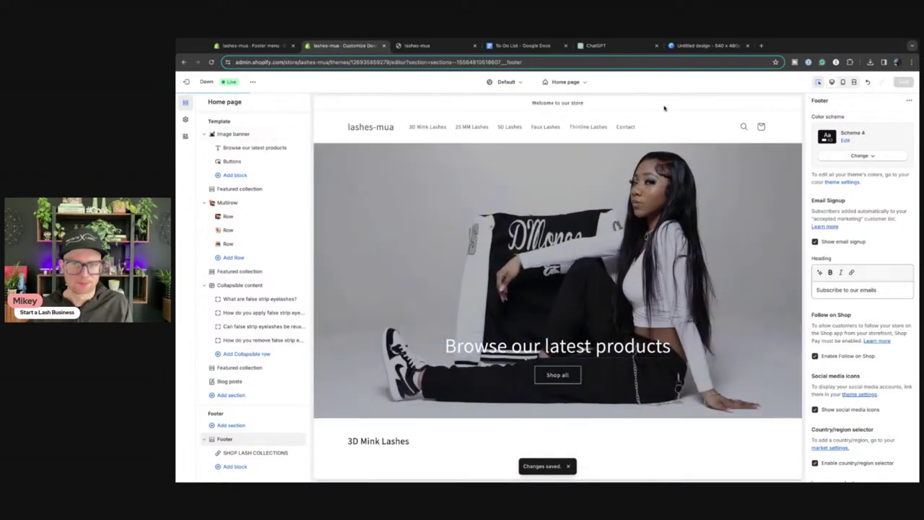
# Set the color scheme of the home page's Header section to Scheme 4
pyautogui.click(659, 128)
pyautogui.scroll(-3, 842, 219)
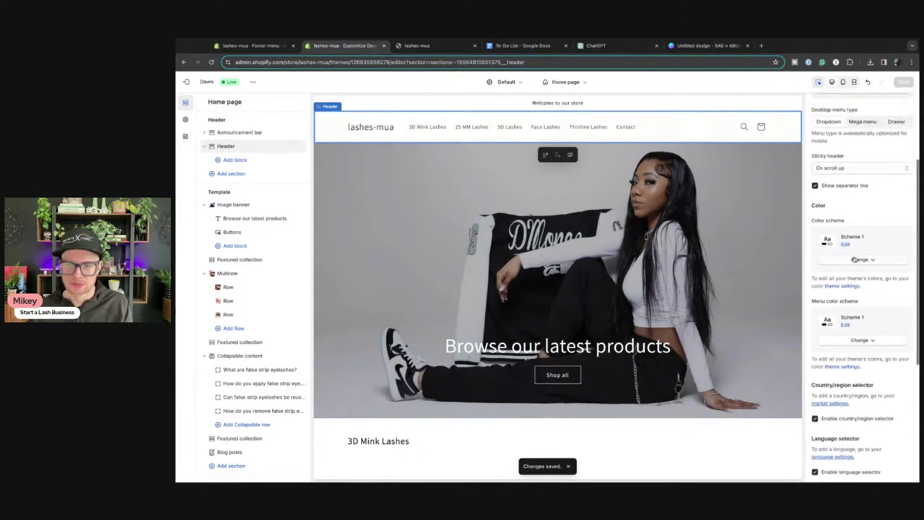
pyautogui.click(859, 259)
pyautogui.click(859, 341)
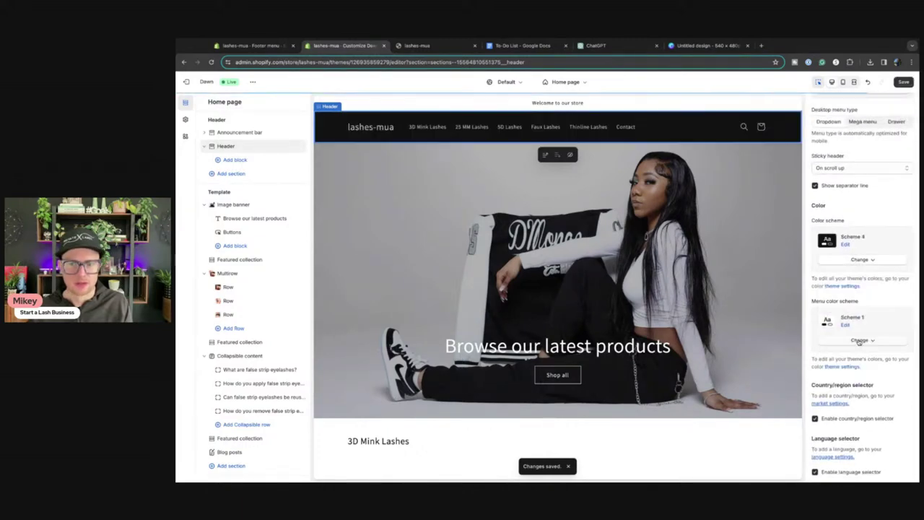
# Set the announcement bar's color scheme to Scheme 2
pyautogui.click(652, 105)
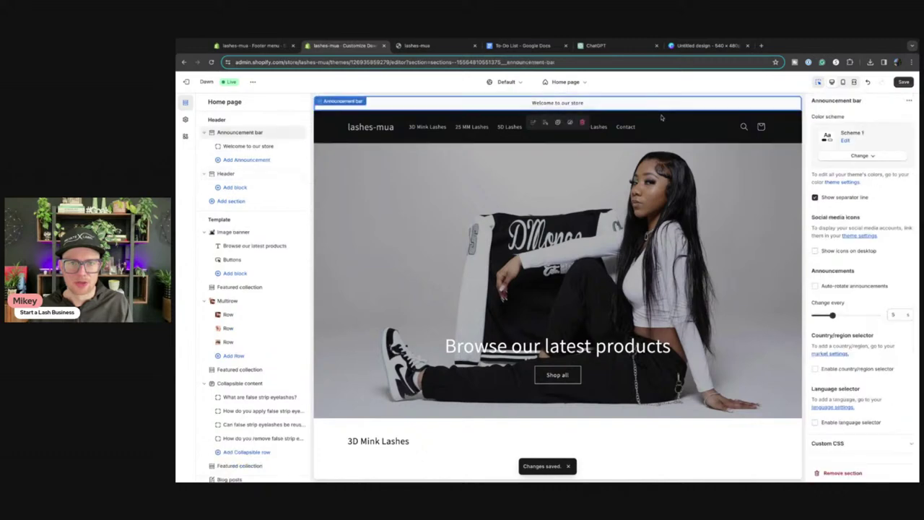
pyautogui.click(851, 155)
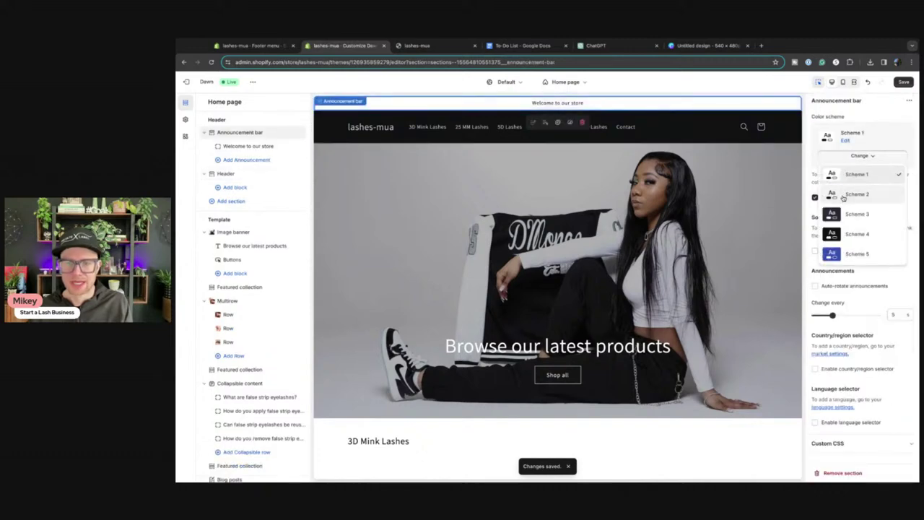
pyautogui.click(843, 198)
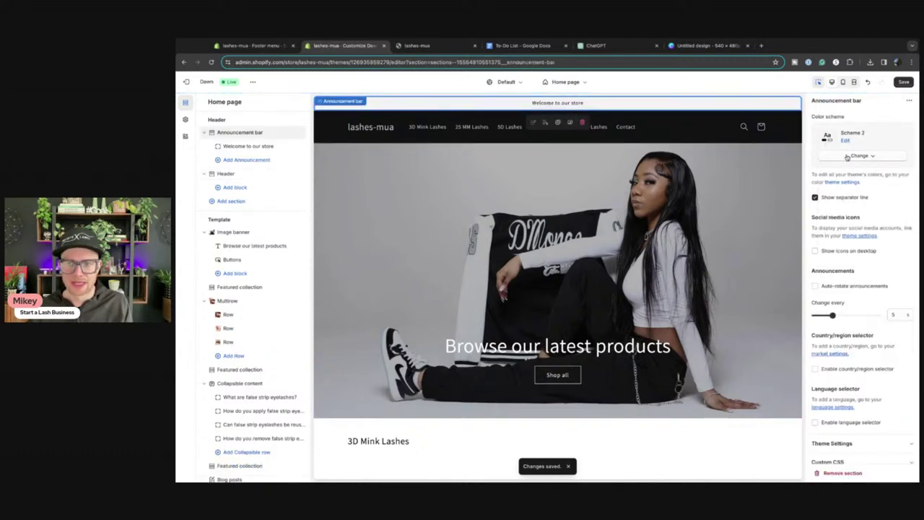
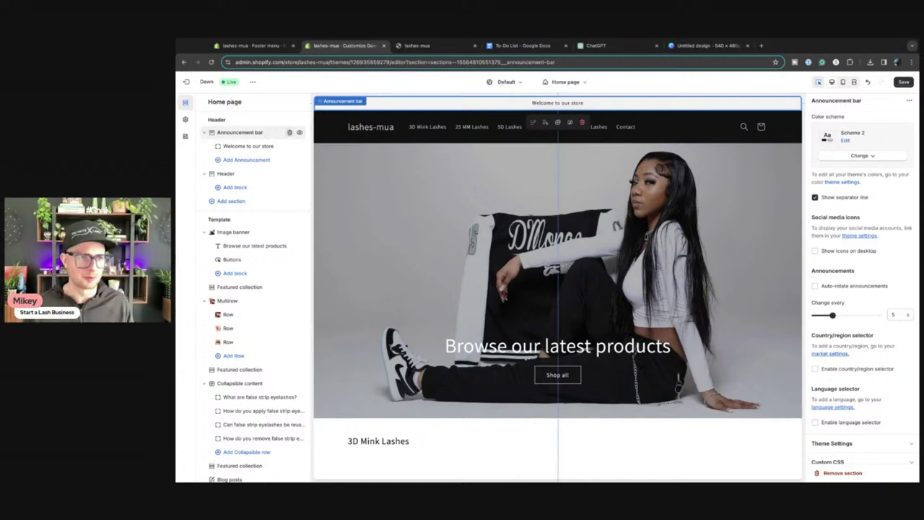
# Hide the announcement bar on the home page and save the theme
pyautogui.click(299, 133)
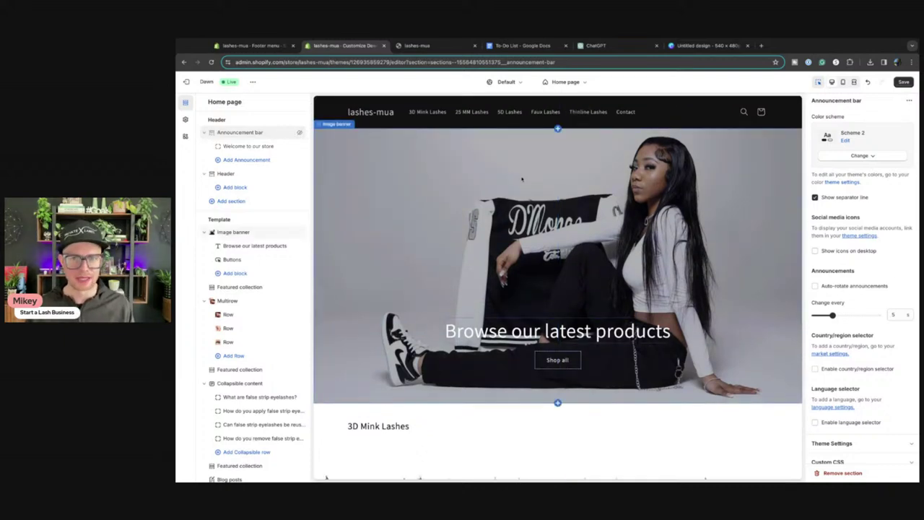
pyautogui.scroll(-15, 505, 173)
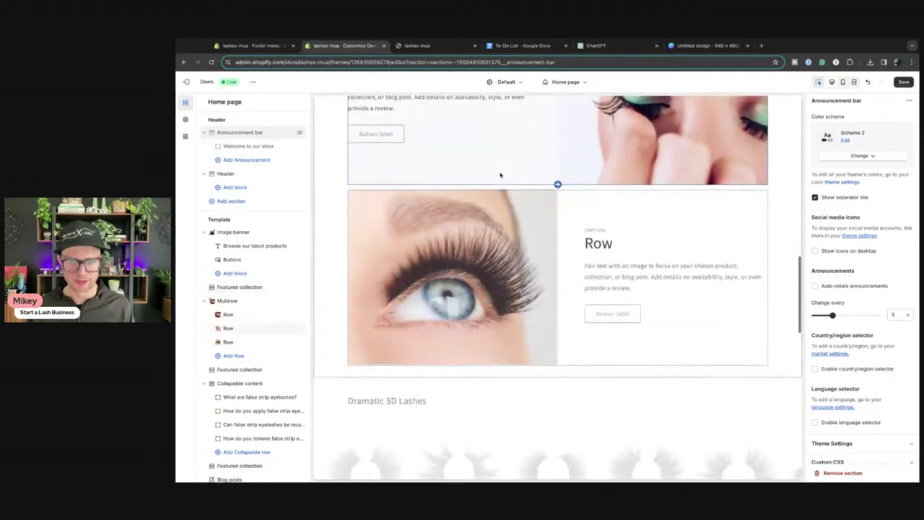
pyautogui.scroll(-5, 498, 175)
pyautogui.scroll(4, 498, 174)
pyautogui.scroll(-4, 499, 175)
pyautogui.hotkey('ctrl', 's')
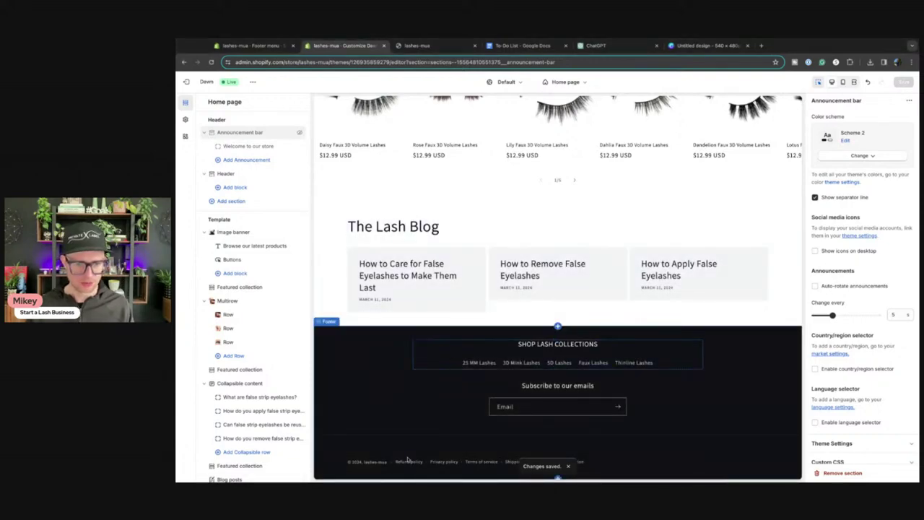
pyautogui.scroll(15, 473, 353)
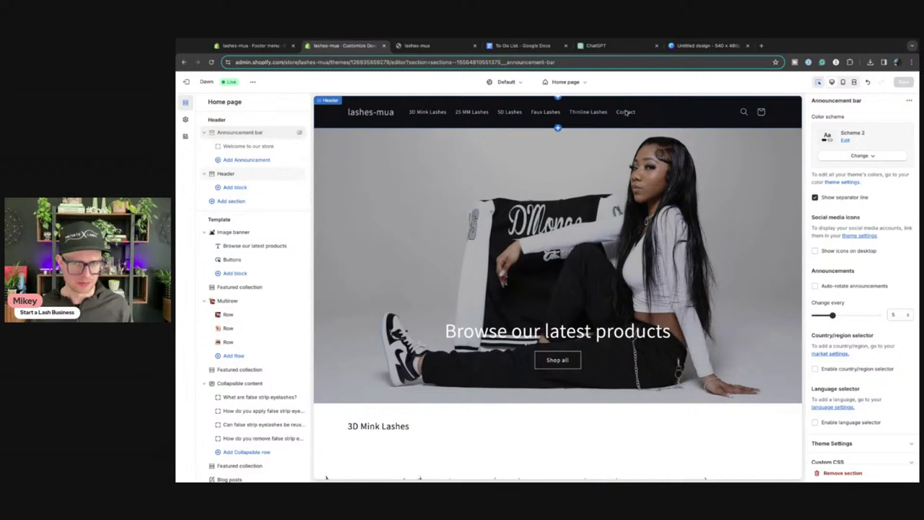
# Exit the theme editor and open the Main menu from the online store's navigation settings
pyautogui.click(194, 83)
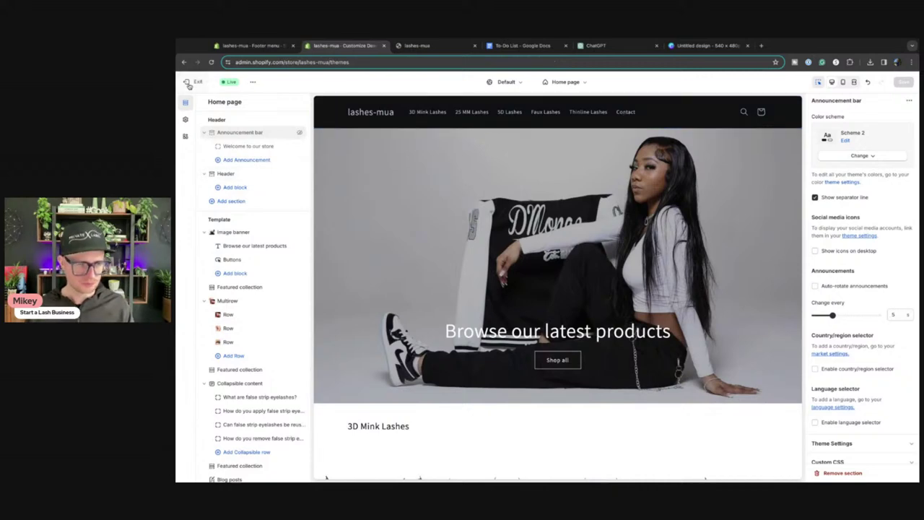
pyautogui.click(207, 260)
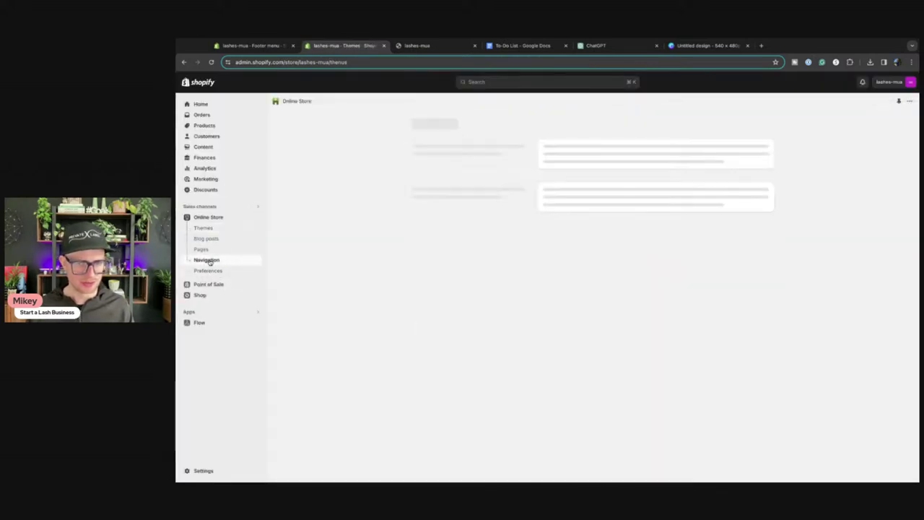
pyautogui.click(550, 256)
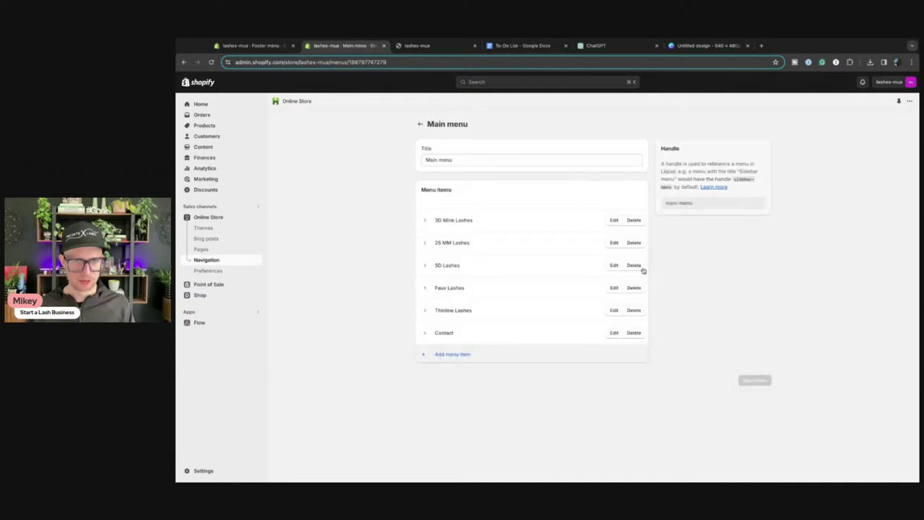
# Add a "More" item linked to "#" to the Main menu and nest the Contact item under it
pyautogui.click(442, 355)
pyautogui.click(801, 150)
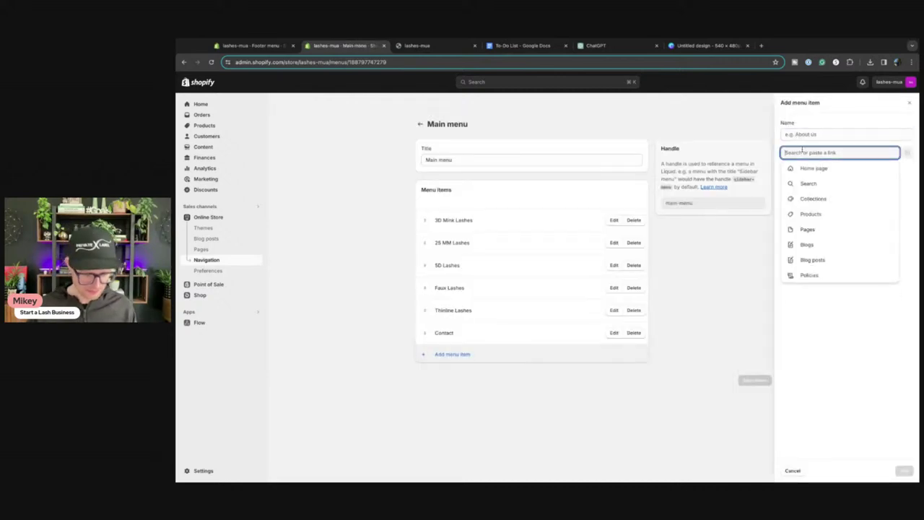
pyautogui.write('#')
pyautogui.click(797, 167)
pyautogui.click(810, 137)
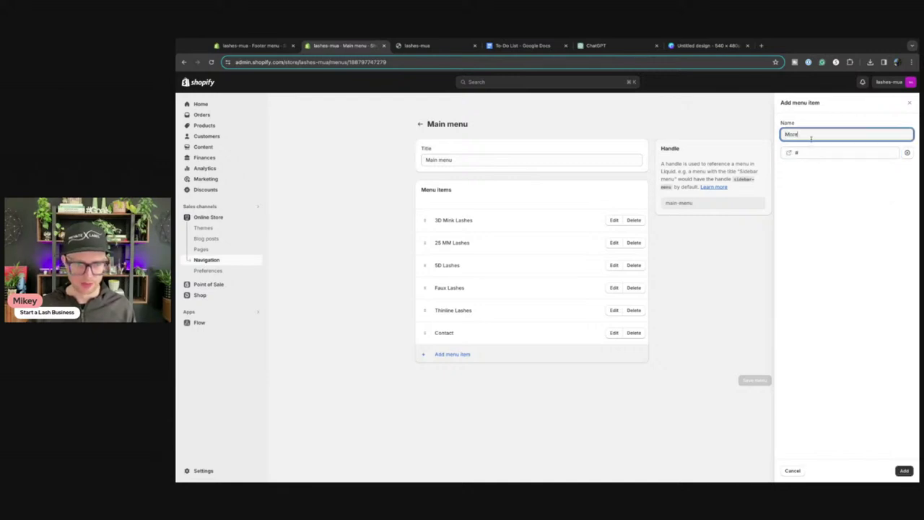
pyautogui.write('More')
pyautogui.click(904, 469)
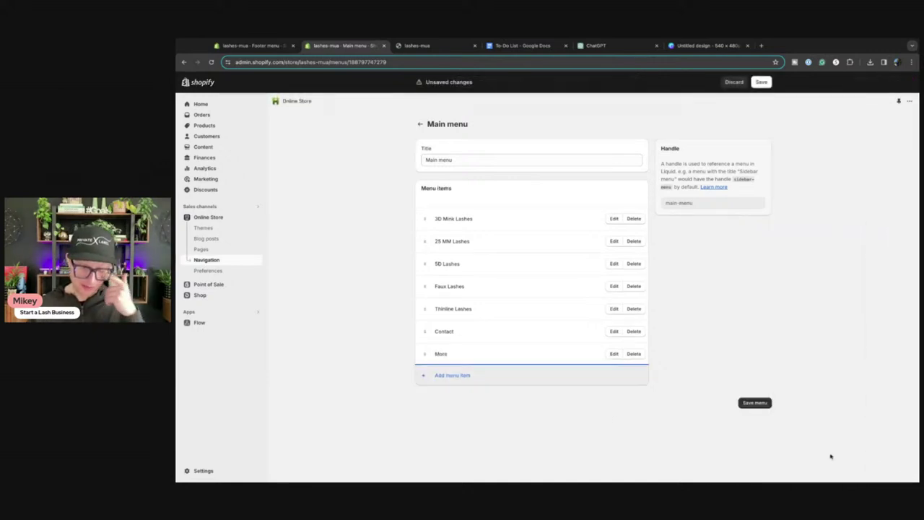
pyautogui.moveTo(426, 331); pyautogui.dragTo(449, 347)
# Add the About Us page as a sub-item of More and save the menu
pyautogui.click(454, 375)
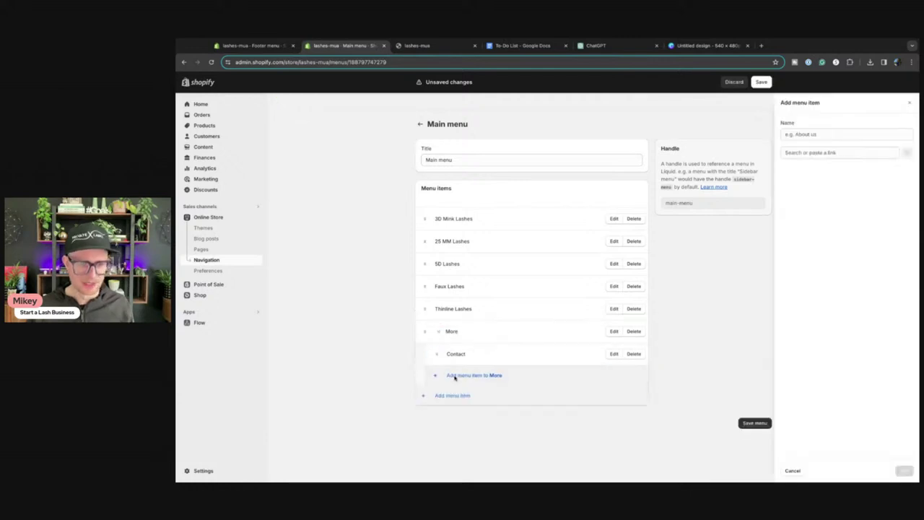
pyautogui.click(814, 151)
pyautogui.click(809, 229)
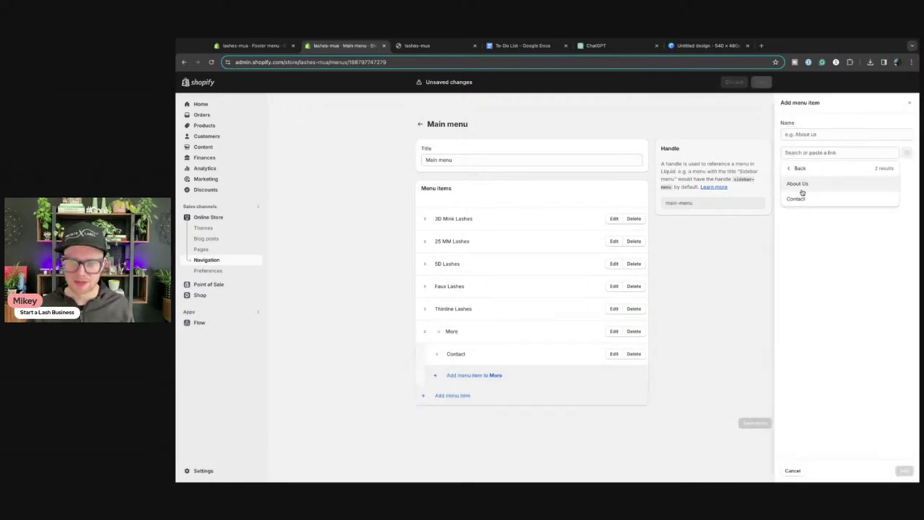
pyautogui.click(801, 189)
pyautogui.click(903, 469)
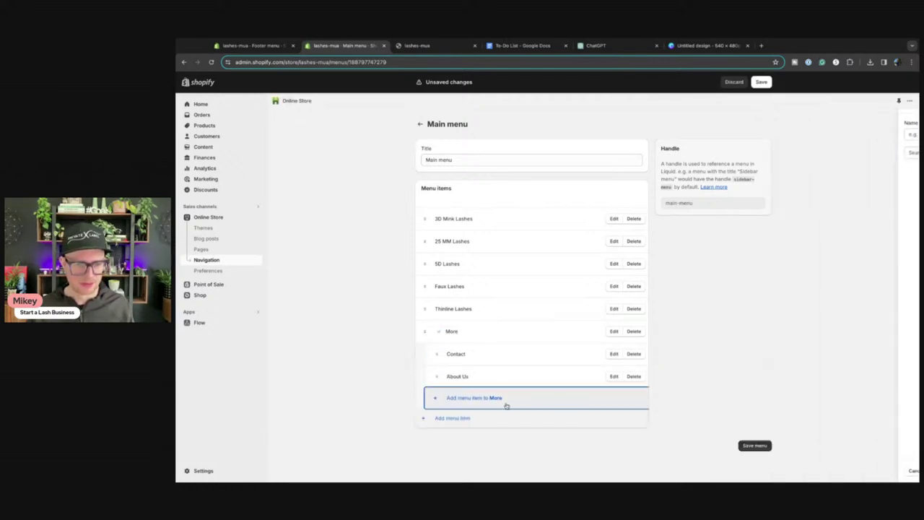
pyautogui.click(751, 445)
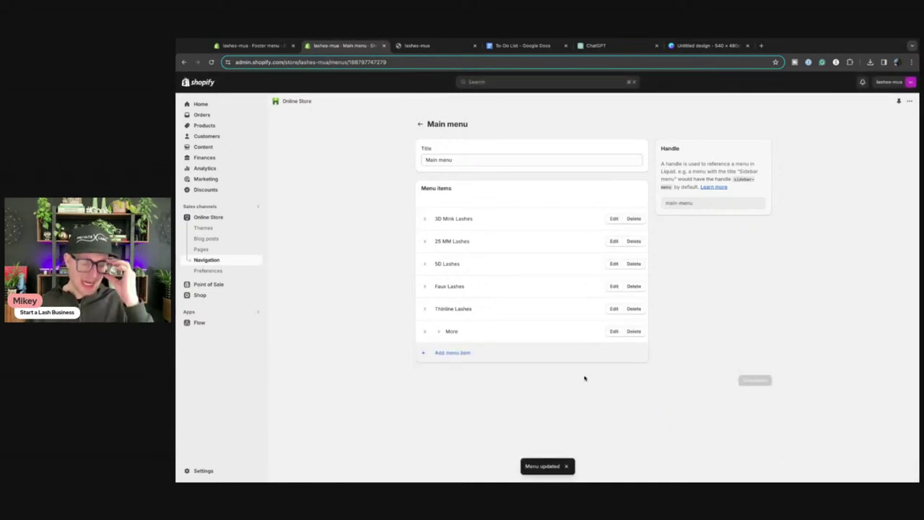
# Add the Shipping Policy as a sub-item of More in the Main menu
pyautogui.click(438, 332)
pyautogui.click(462, 401)
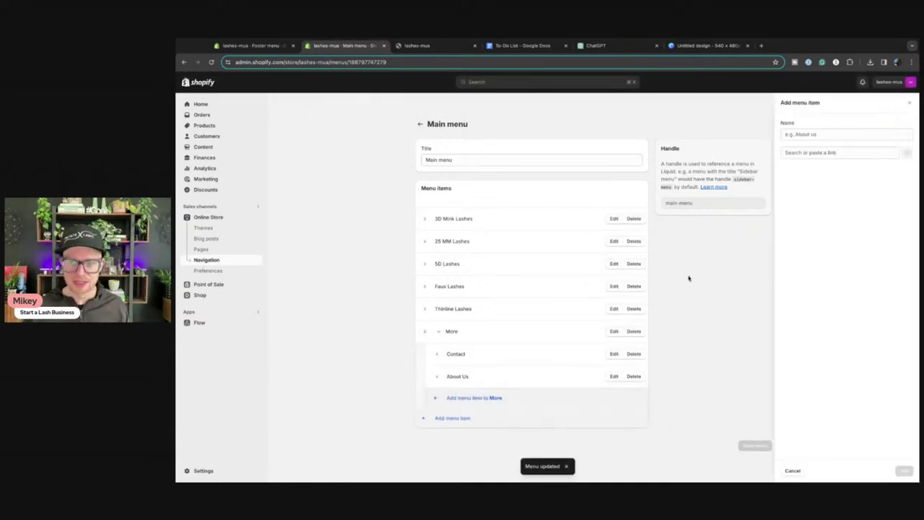
pyautogui.click(798, 153)
pyautogui.click(808, 274)
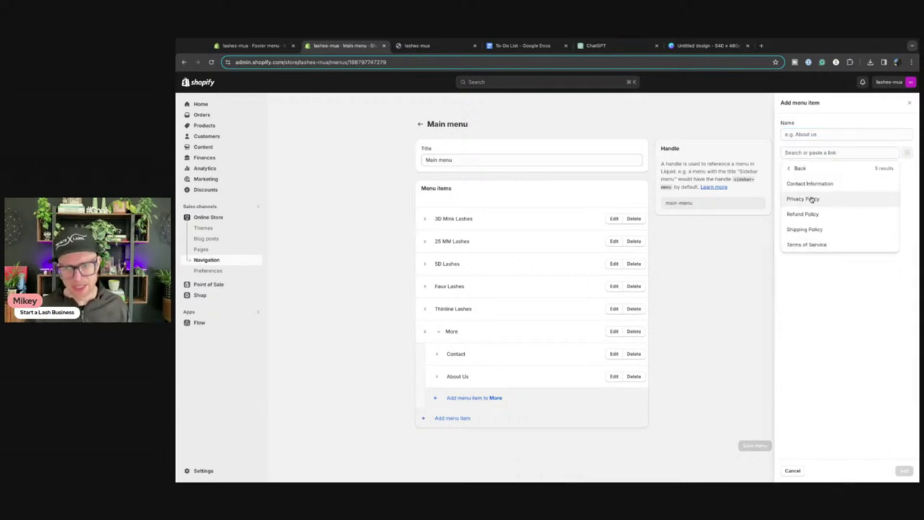
pyautogui.click(800, 229)
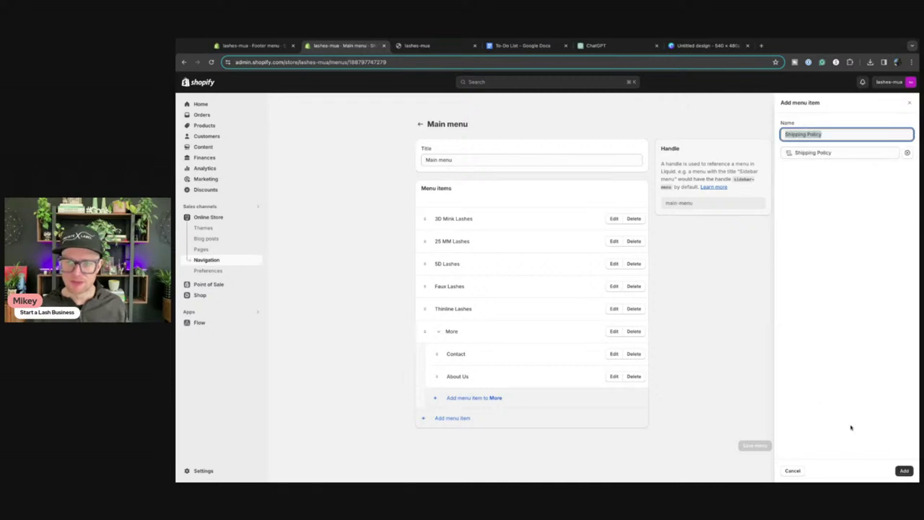
pyautogui.click(901, 470)
# Add the Refund Policy as a sub-item of More and save the menu
pyautogui.click(473, 420)
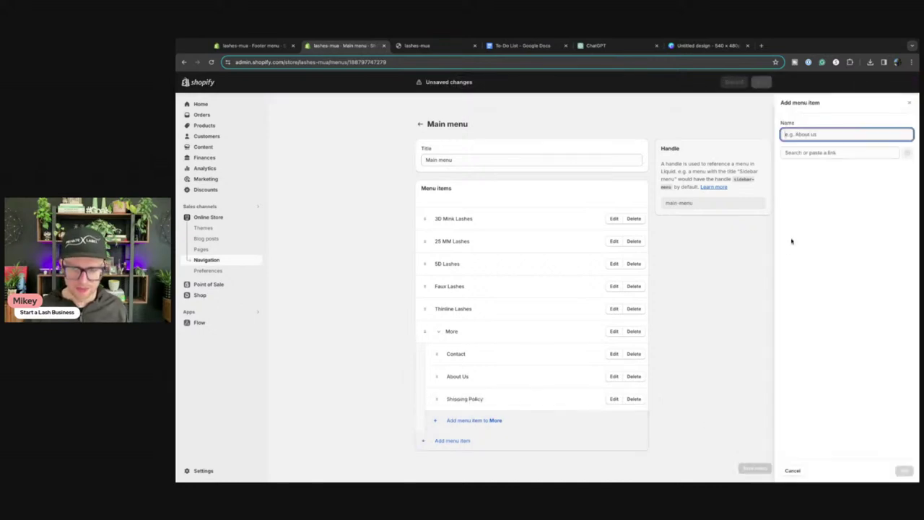
pyautogui.click(820, 154)
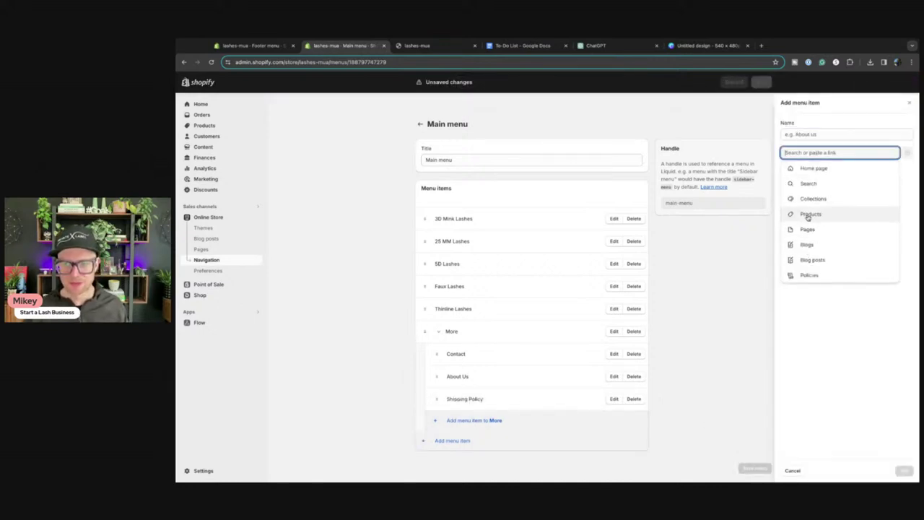
pyautogui.click(801, 275)
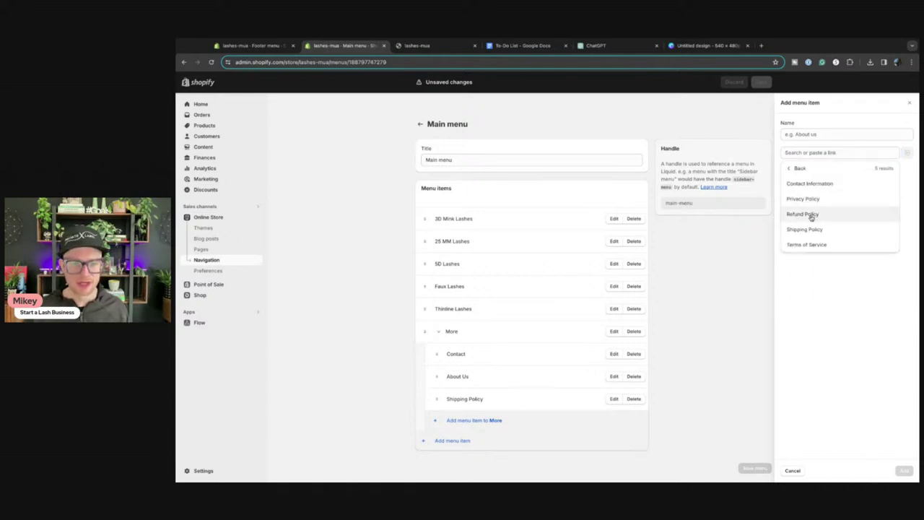
pyautogui.click(803, 214)
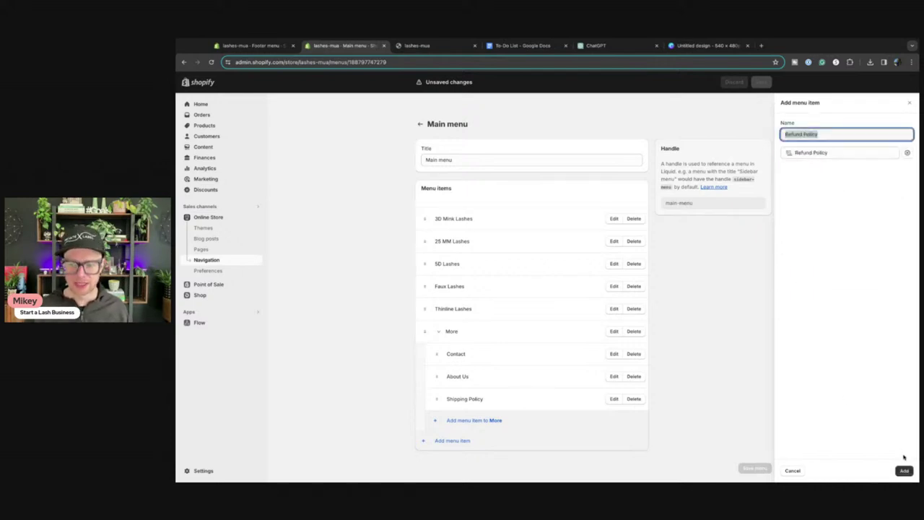
pyautogui.click(904, 470)
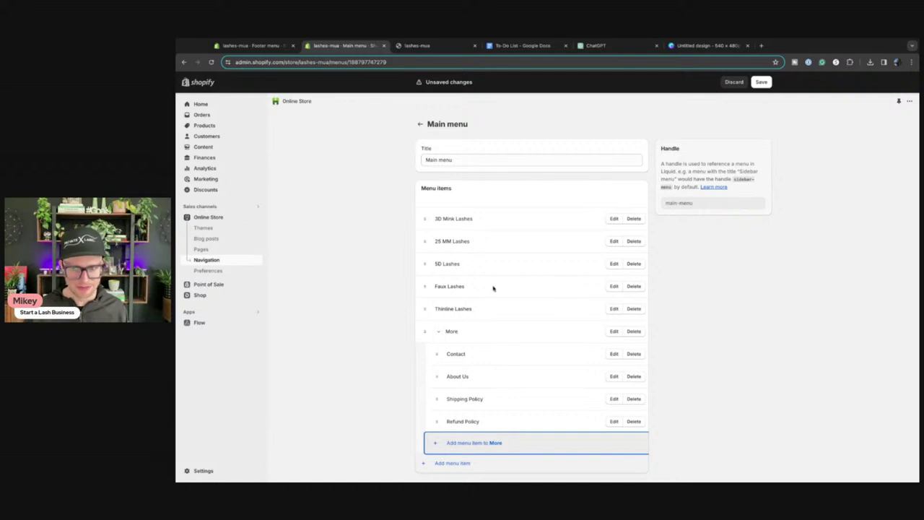
pyautogui.click(760, 82)
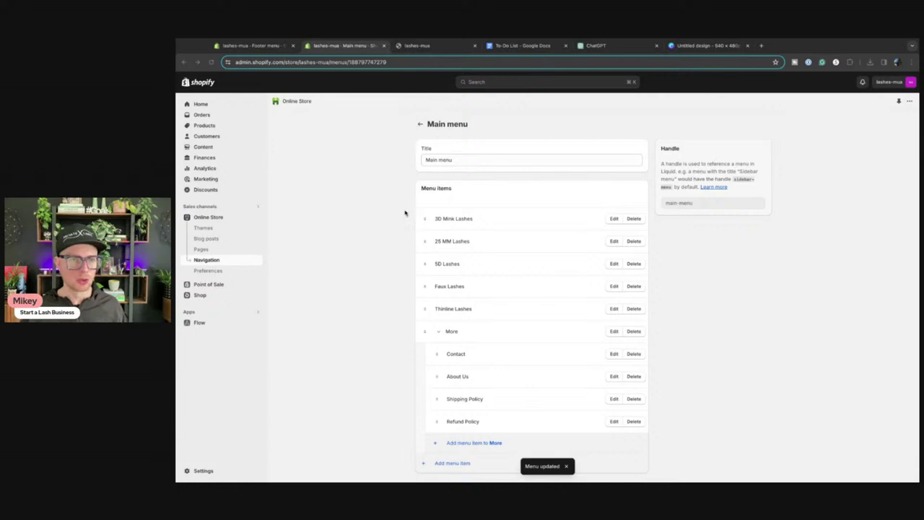
# Reload the live storefront and check the More submenu in the header and the home page down to the footer
pyautogui.click(429, 44)
pyautogui.click(212, 62)
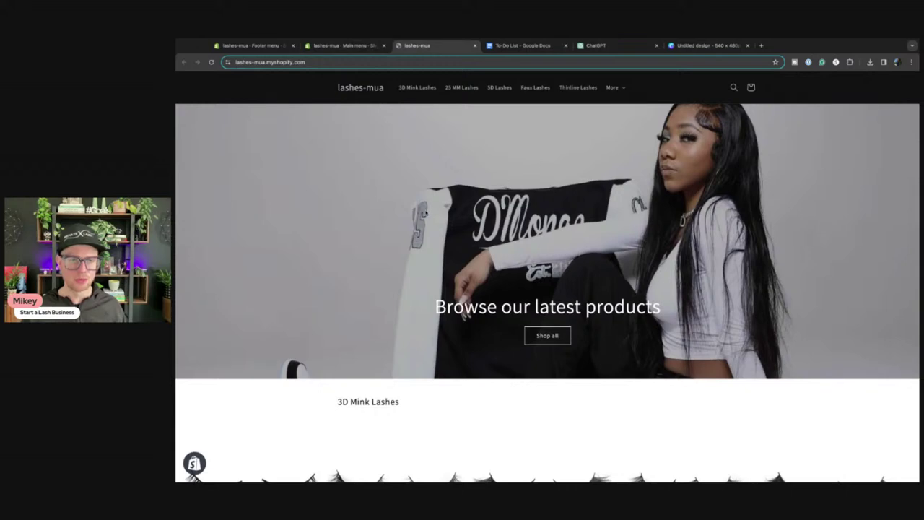
pyautogui.click(625, 87)
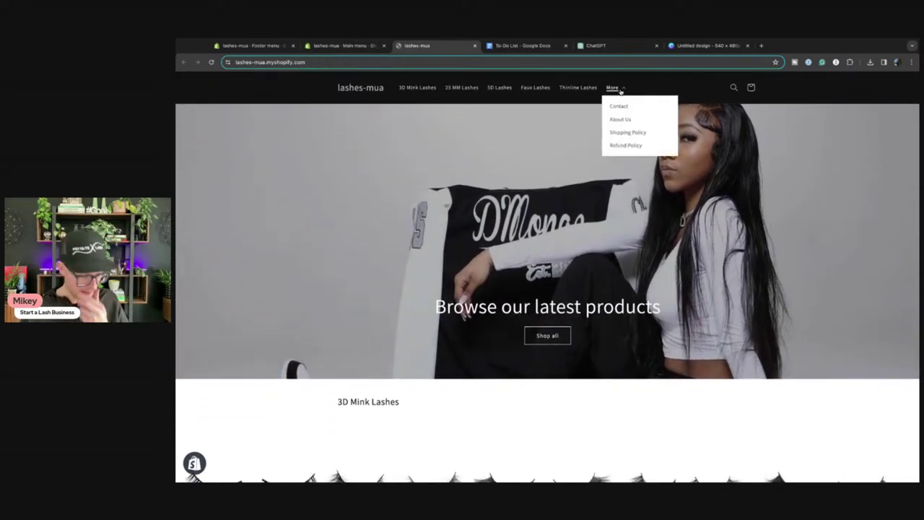
pyautogui.click(619, 88)
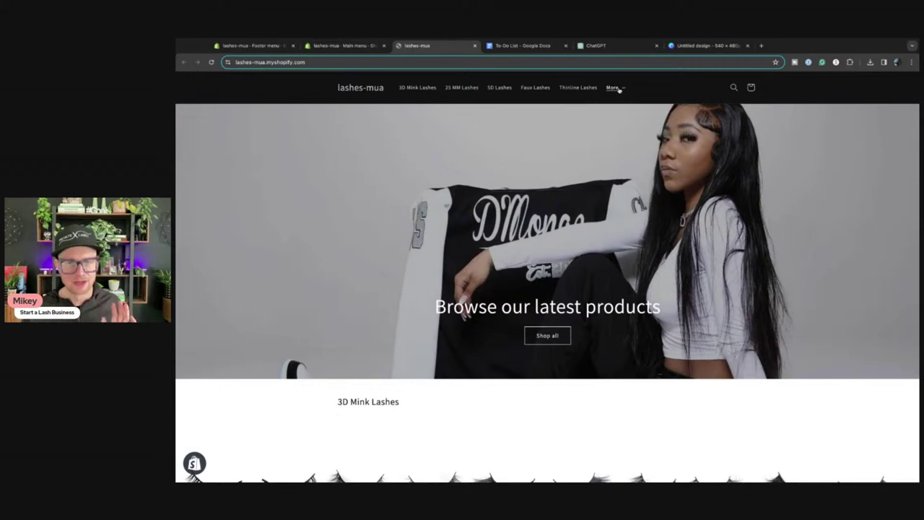
pyautogui.scroll(-15, 553, 162)
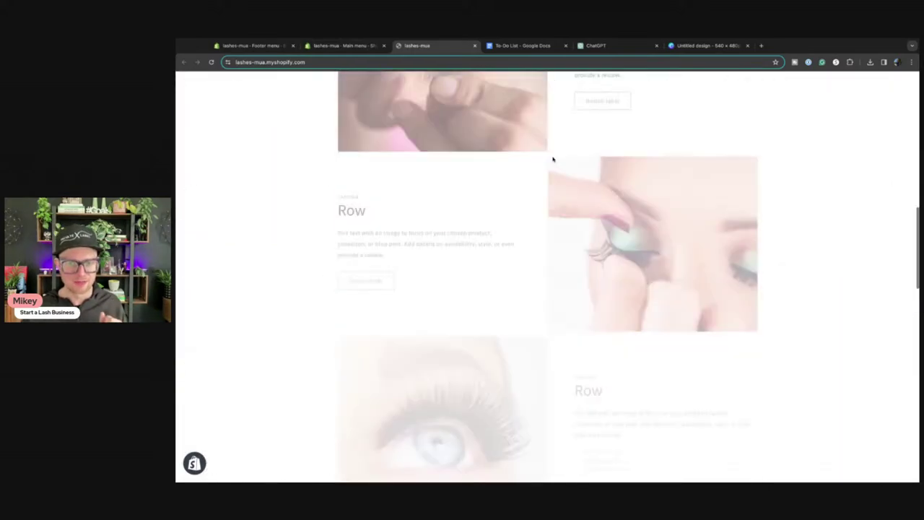
pyautogui.scroll(-10, 553, 159)
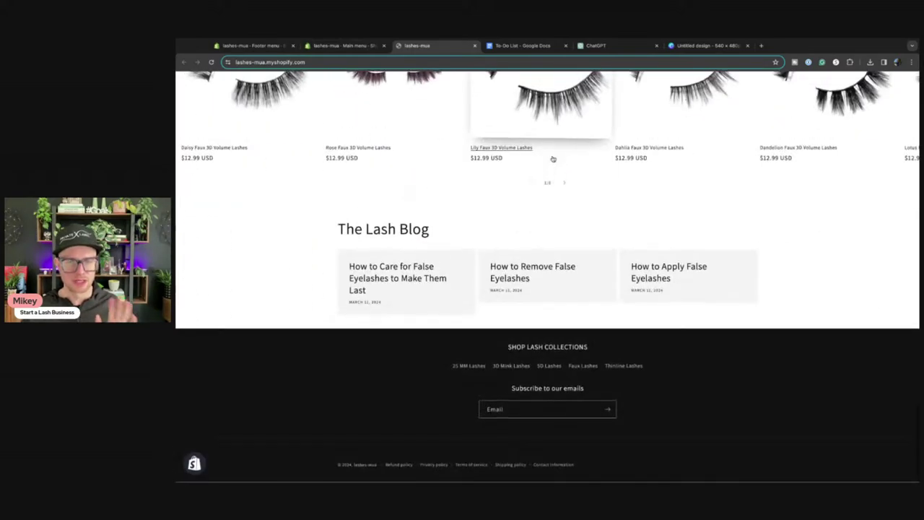
pyautogui.scroll(15, 553, 158)
pyautogui.click(369, 89)
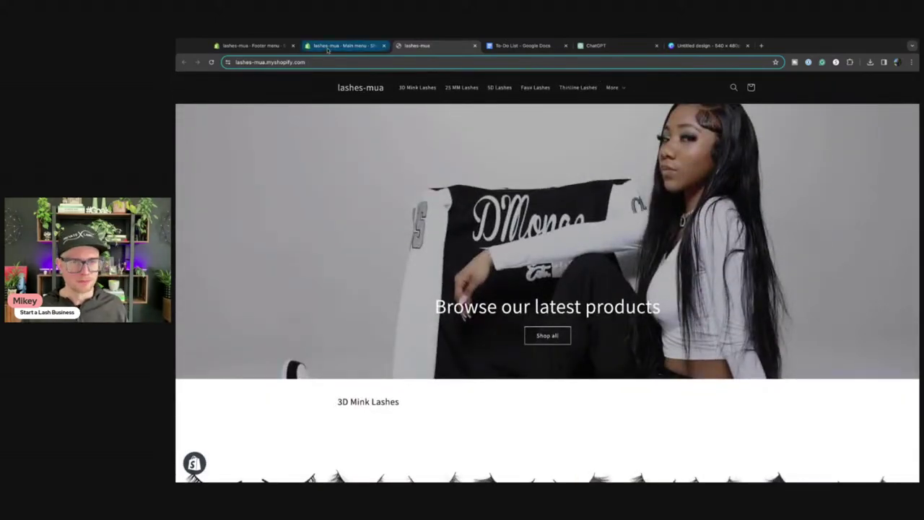
# Open the blog post "How to Care for False Eyelashes to Make Them Last" from the storefront's Lash Blog section
pyautogui.scroll(-10, 380, 162)
pyautogui.scroll(-15, 378, 161)
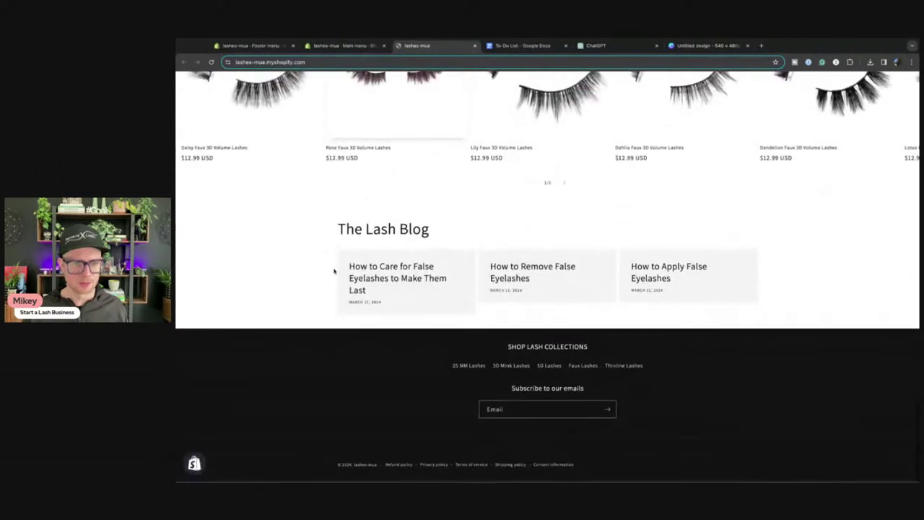
pyautogui.click(383, 264)
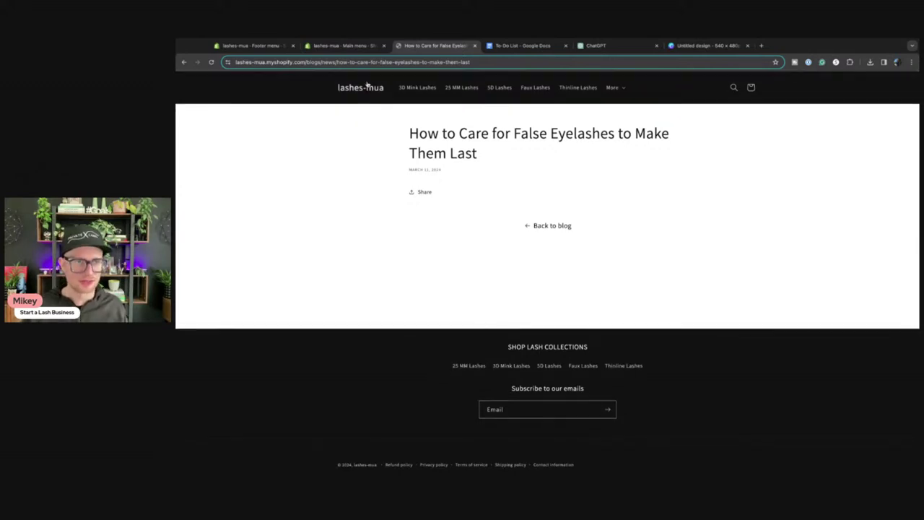
# Return to the store admin and open the current Dawn theme for customization
pyautogui.click(349, 48)
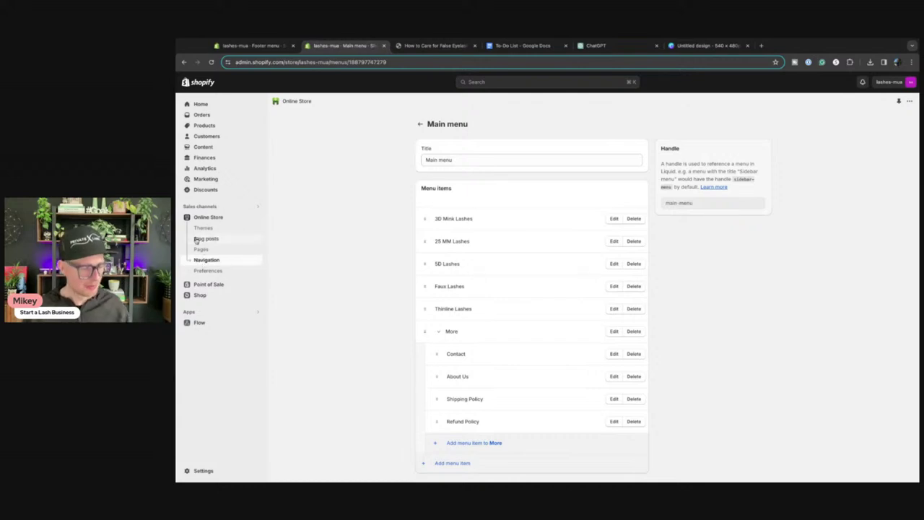
pyautogui.click(205, 238)
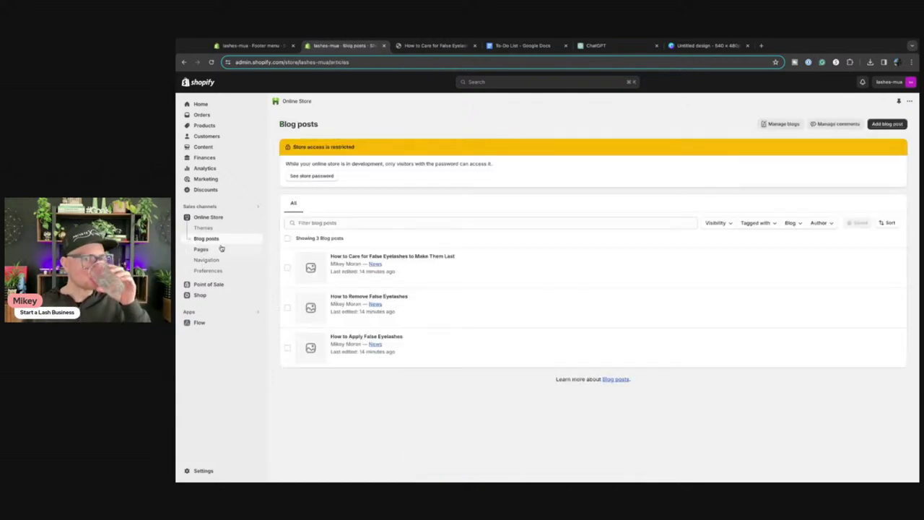
pyautogui.click(216, 228)
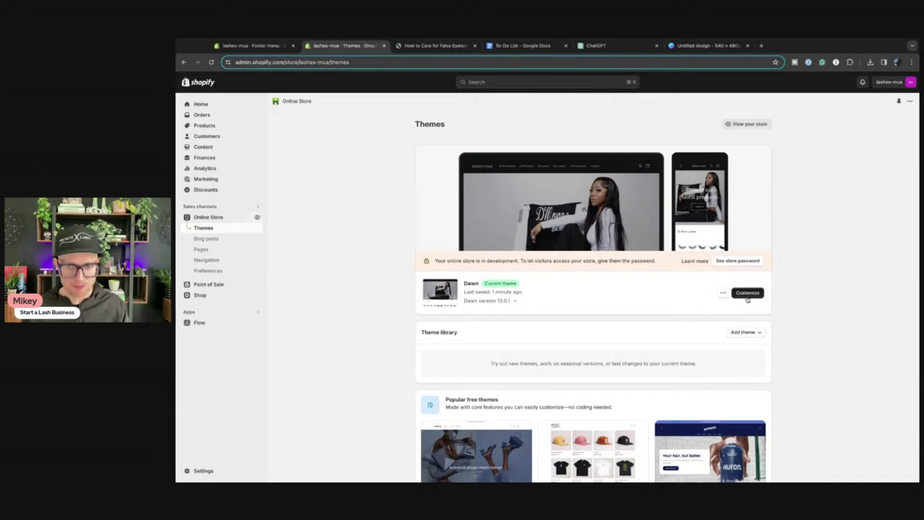
pyautogui.click(747, 296)
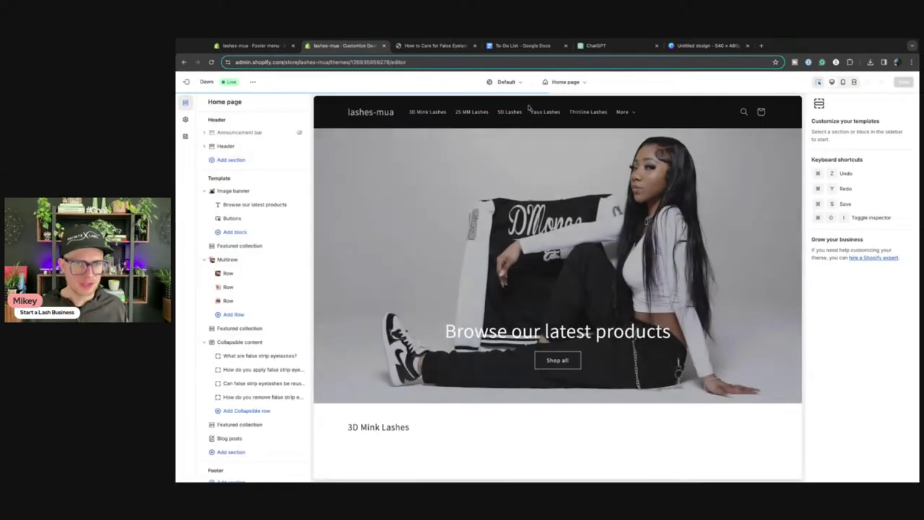
# Bring up the Default blog post template by opening the How to Care for False Eyelashes article from the Default blog preview
pyautogui.click(579, 82)
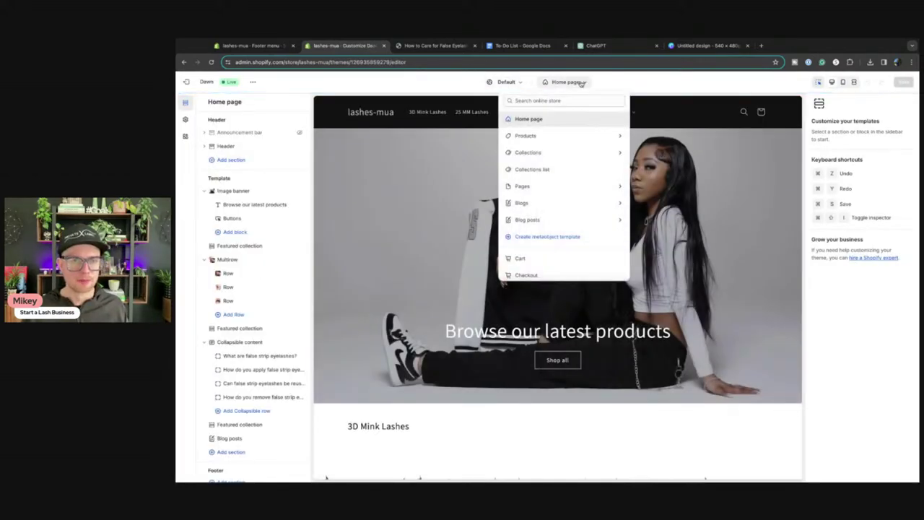
pyautogui.click(524, 202)
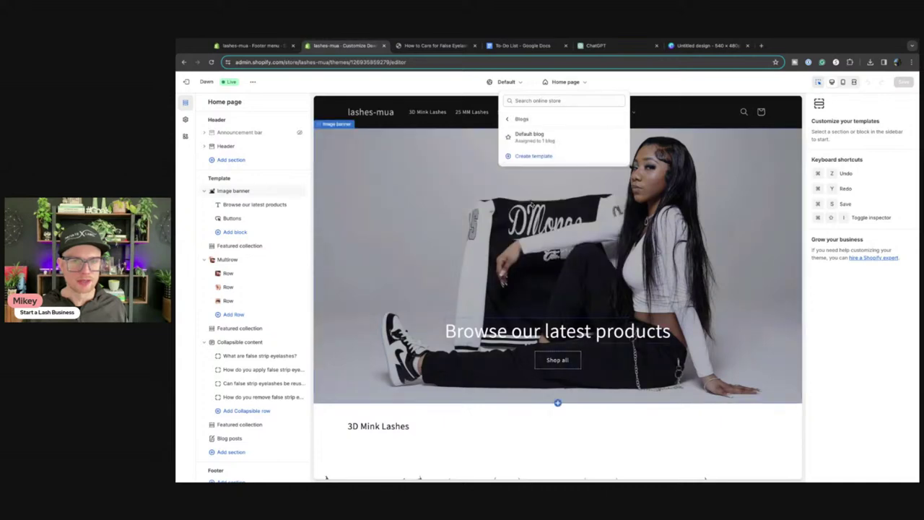
pyautogui.click(529, 135)
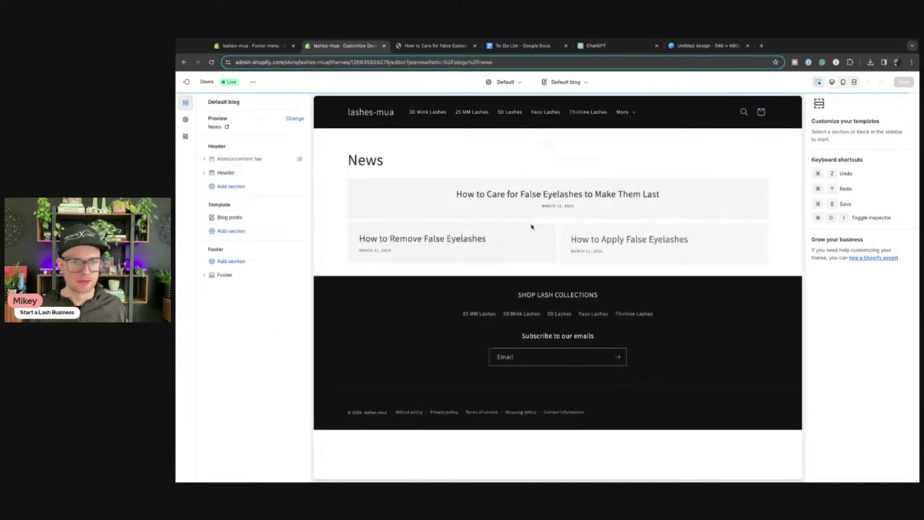
pyautogui.click(475, 234)
pyautogui.click(497, 194)
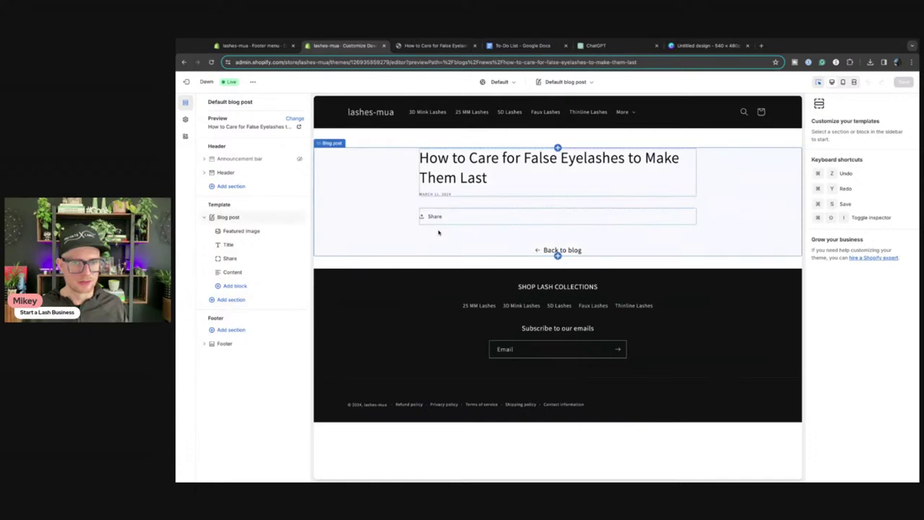
# Add a Collection list section to the blog post template and set its desktop columns to 5
pyautogui.click(231, 299)
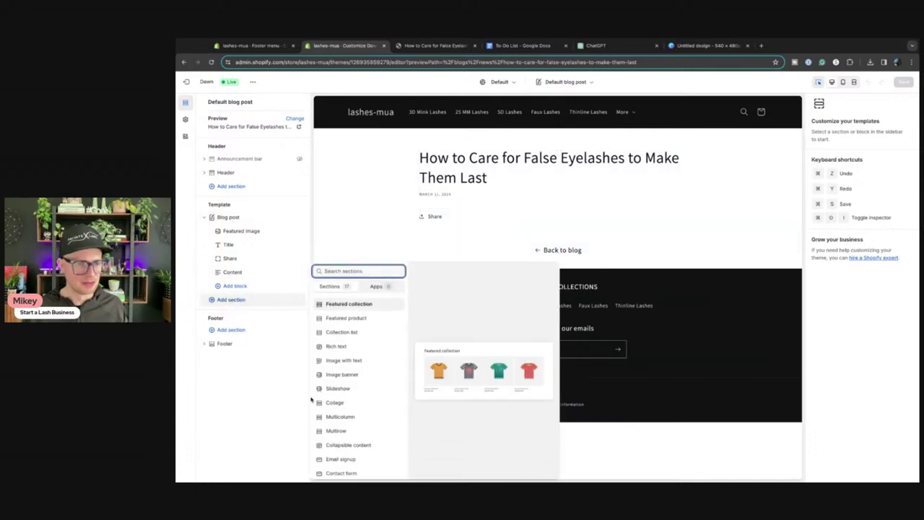
pyautogui.click(342, 332)
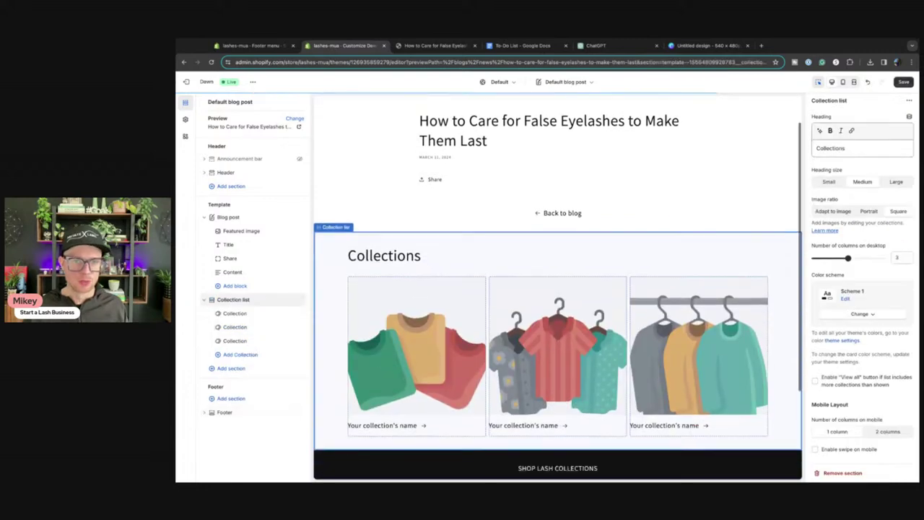
pyautogui.moveTo(847, 257); pyautogui.dragTo(881, 258)
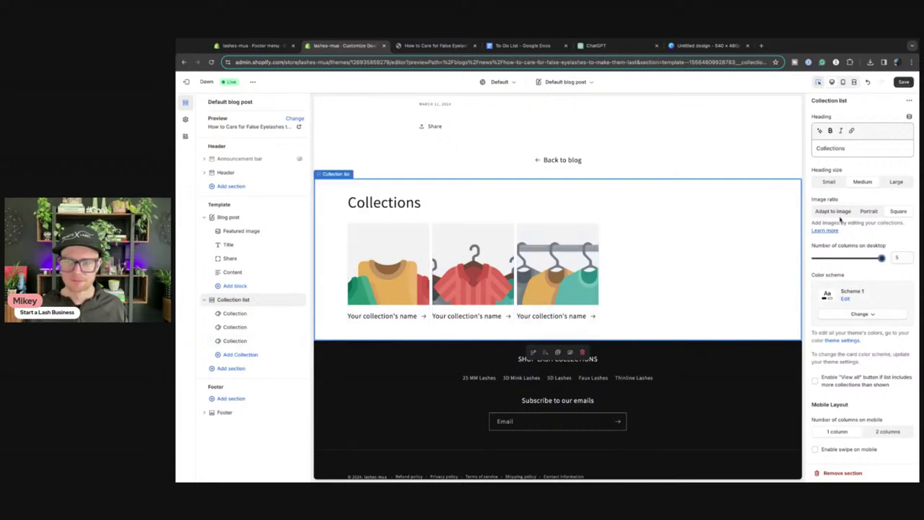
# Assign 25 MM Lashes to the first collection block and 3D Mink Lashes to the second
pyautogui.scroll(-3, 846, 186)
pyautogui.click(236, 313)
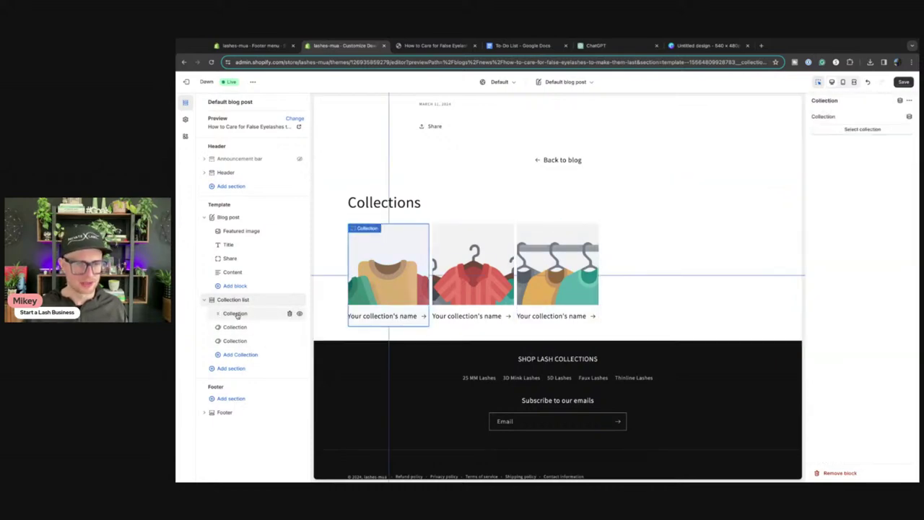
pyautogui.click(847, 129)
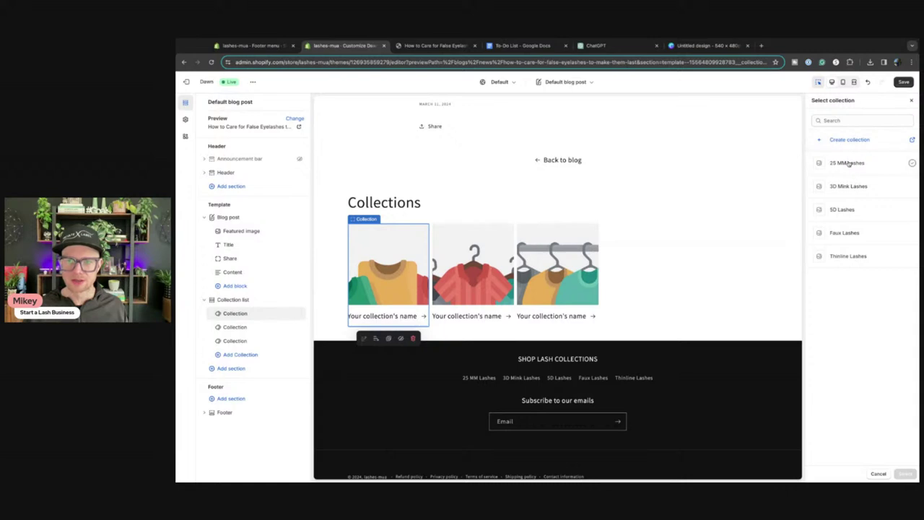
pyautogui.click(848, 164)
pyautogui.click(904, 473)
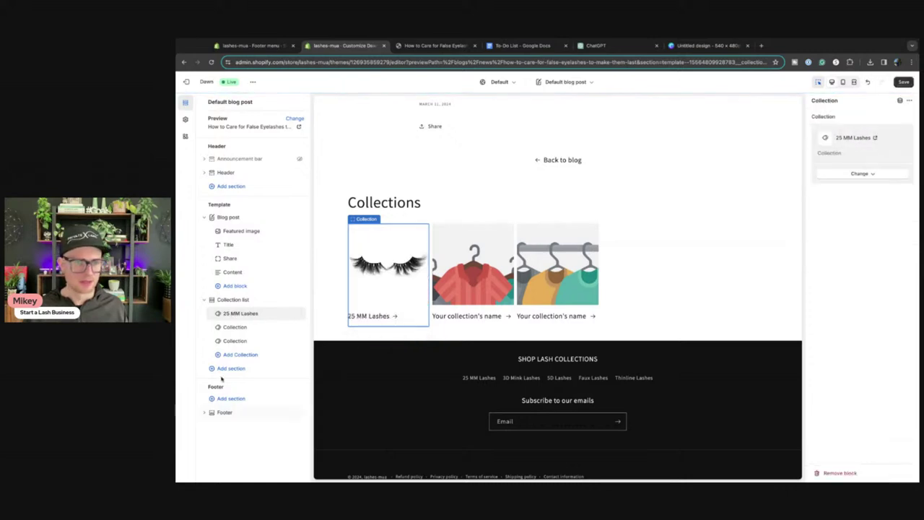
pyautogui.click(235, 327)
pyautogui.click(846, 130)
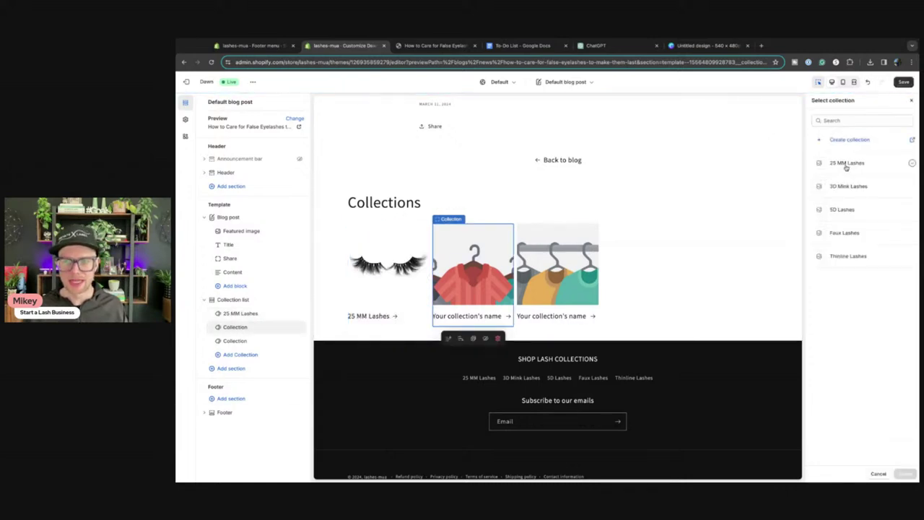
pyautogui.click(847, 187)
pyautogui.click(904, 473)
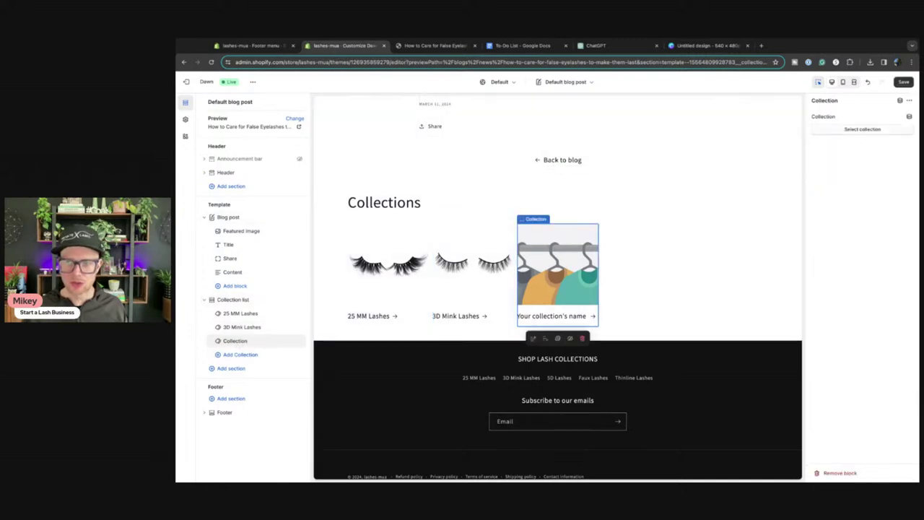
# Assign 5D Lashes to the third collection block and add a fourth block showing Faux Lashes
pyautogui.click(862, 130)
pyautogui.click(842, 213)
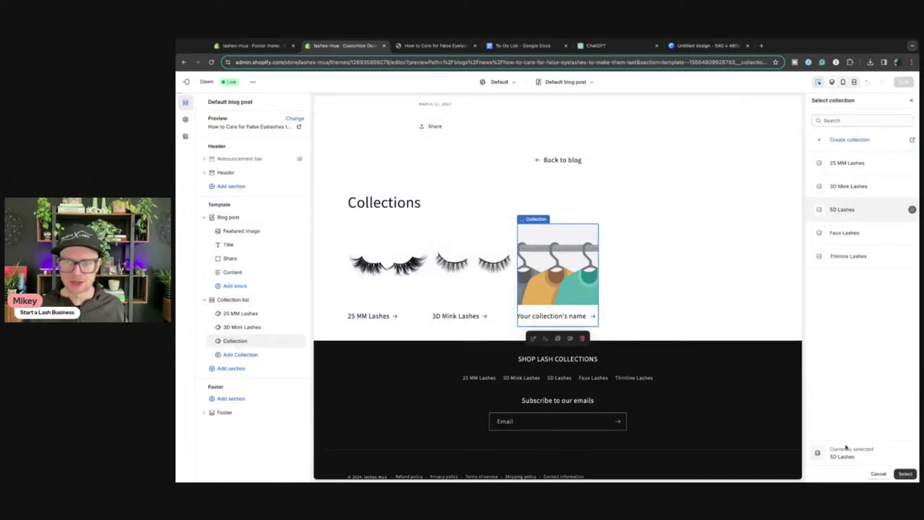
pyautogui.click(905, 473)
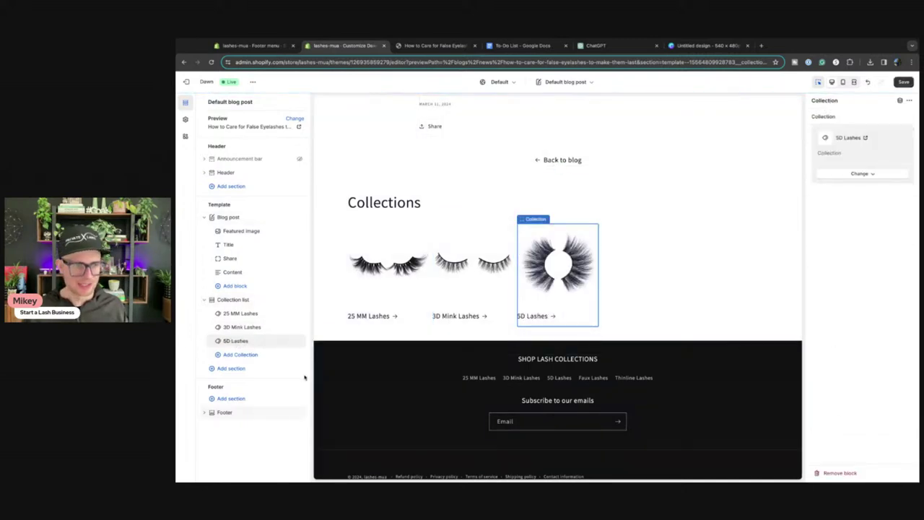
pyautogui.click(238, 354)
pyautogui.click(862, 130)
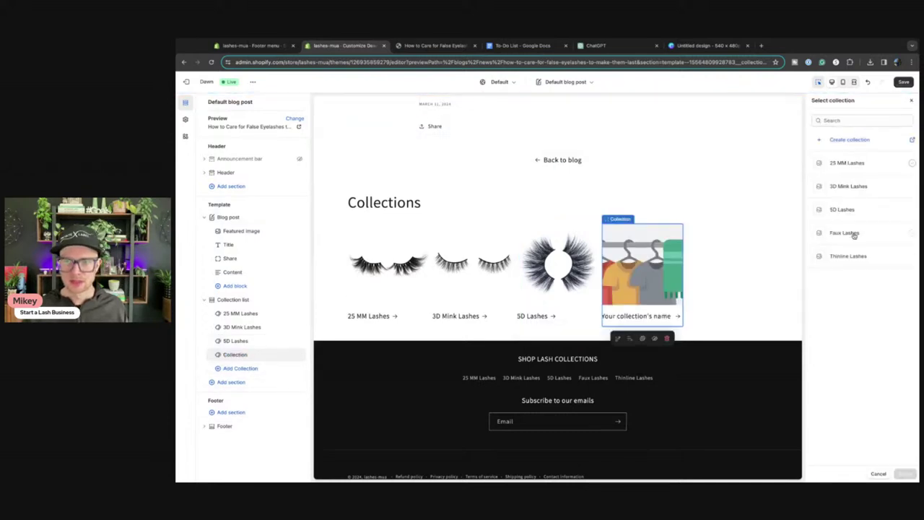
pyautogui.click(848, 232)
pyautogui.click(905, 474)
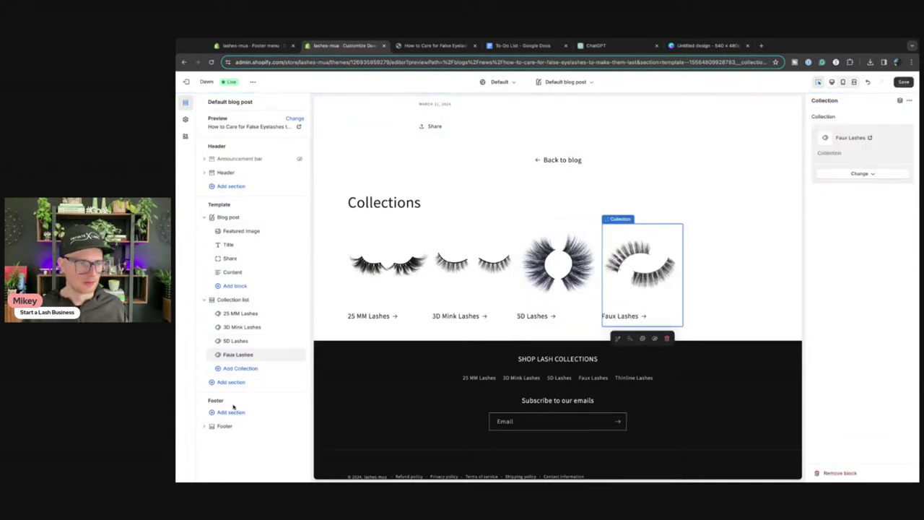
# Add a fifth collection block showing Thinline Lashes and save the template
pyautogui.click(257, 374)
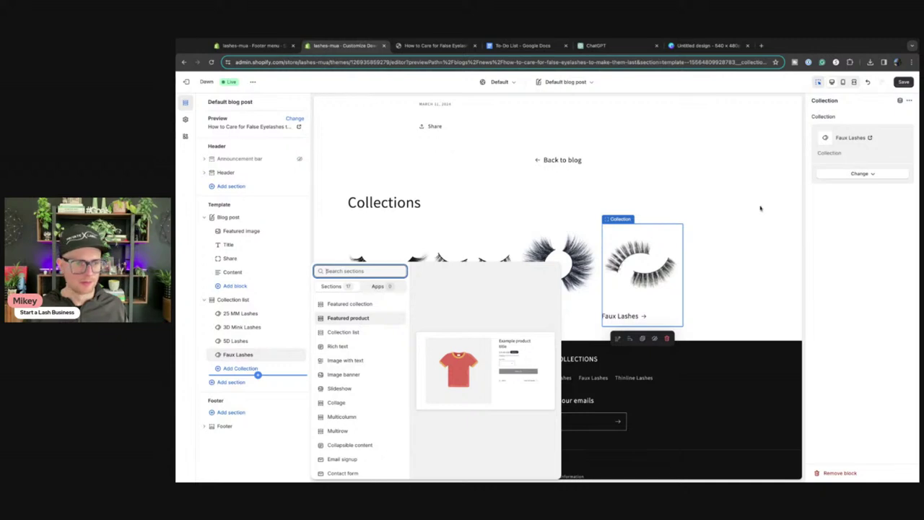
pyautogui.press('Escape')
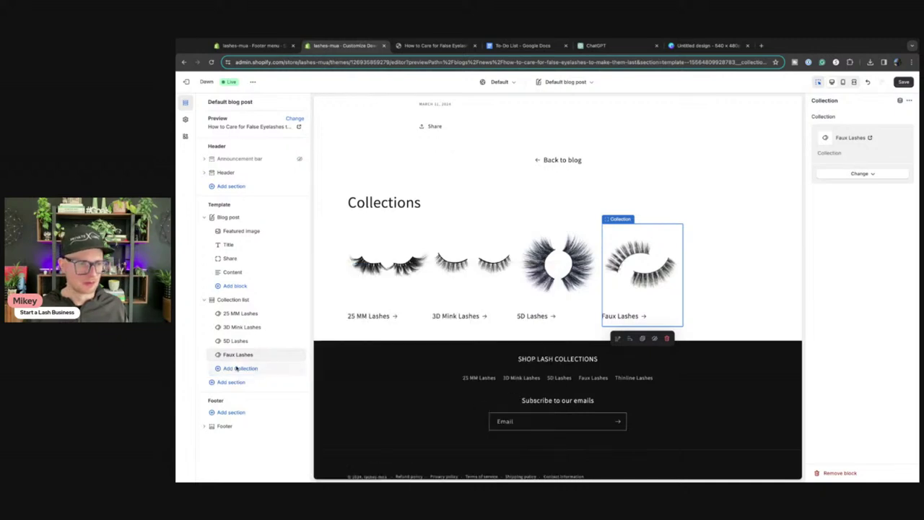
pyautogui.click(249, 368)
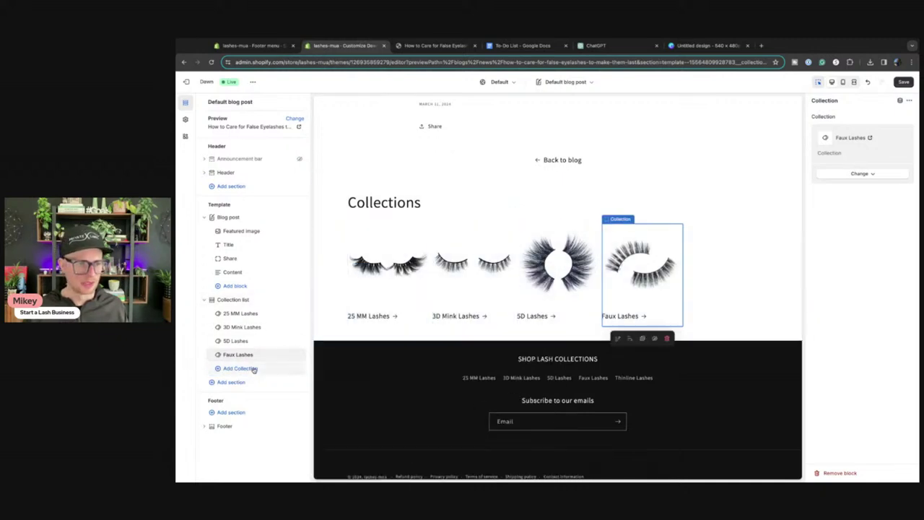
pyautogui.click(862, 129)
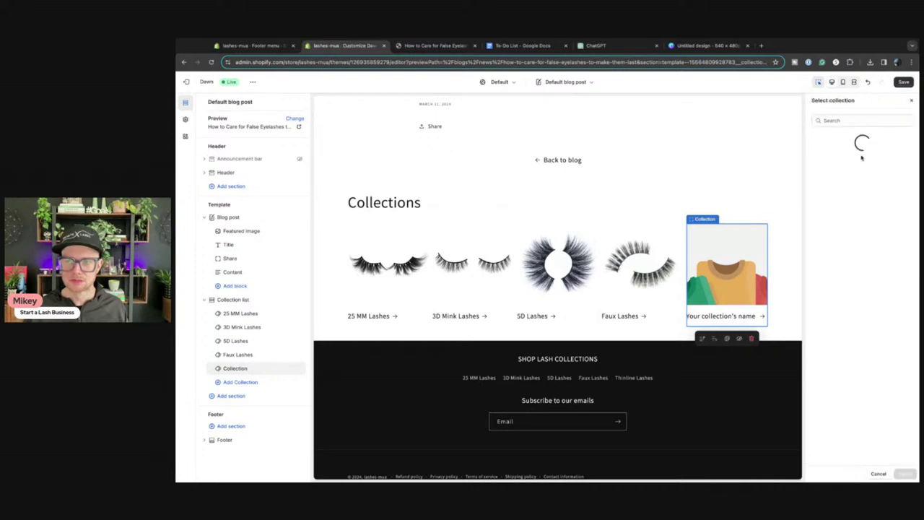
pyautogui.click(854, 256)
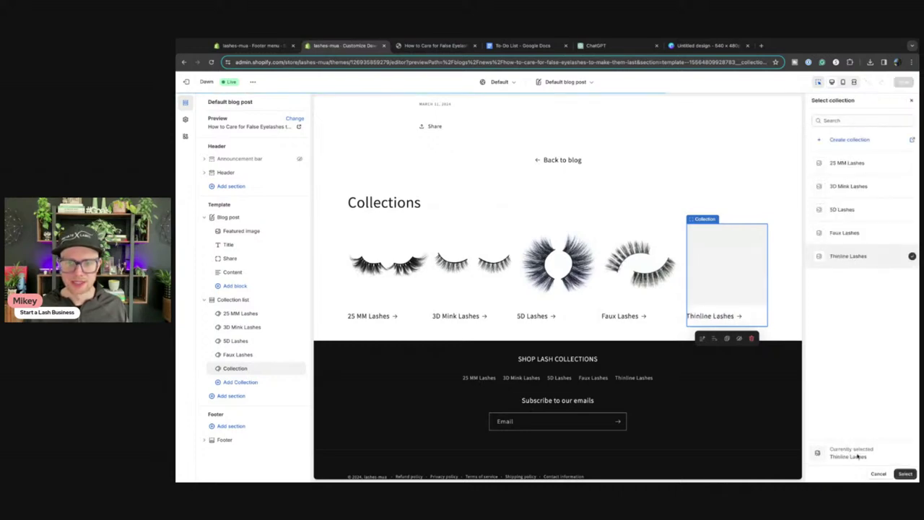
pyautogui.click(906, 474)
pyautogui.click(903, 82)
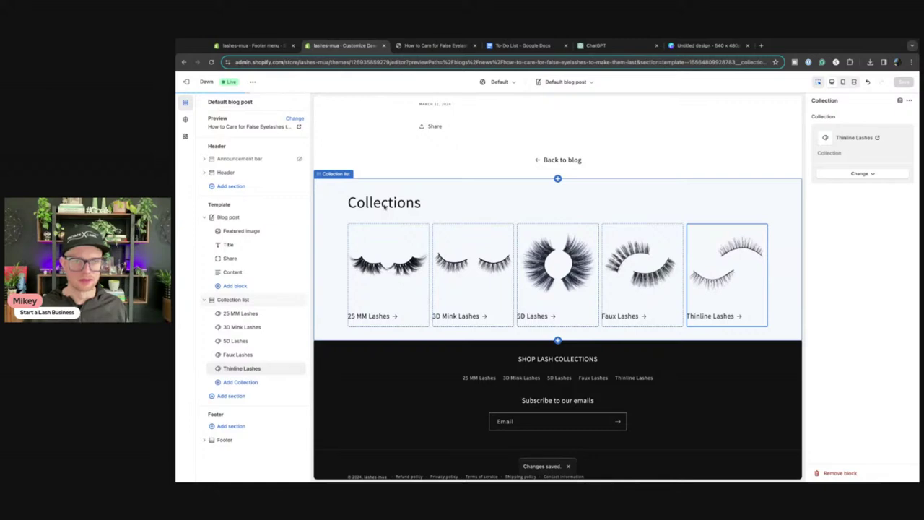
# Change the Collection list heading to "Lash Collections" and set the heading size to Small
pyautogui.click(487, 230)
pyautogui.doubleClick(830, 148)
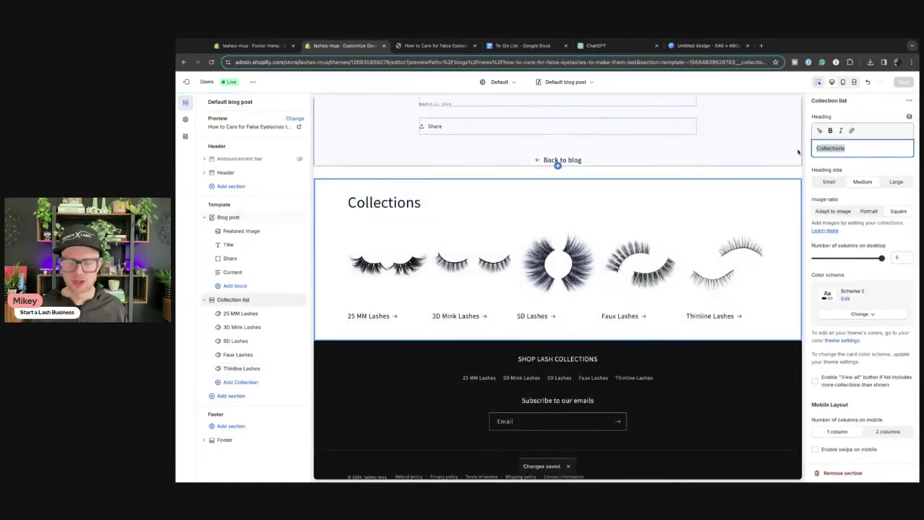
pyautogui.write('Lash')
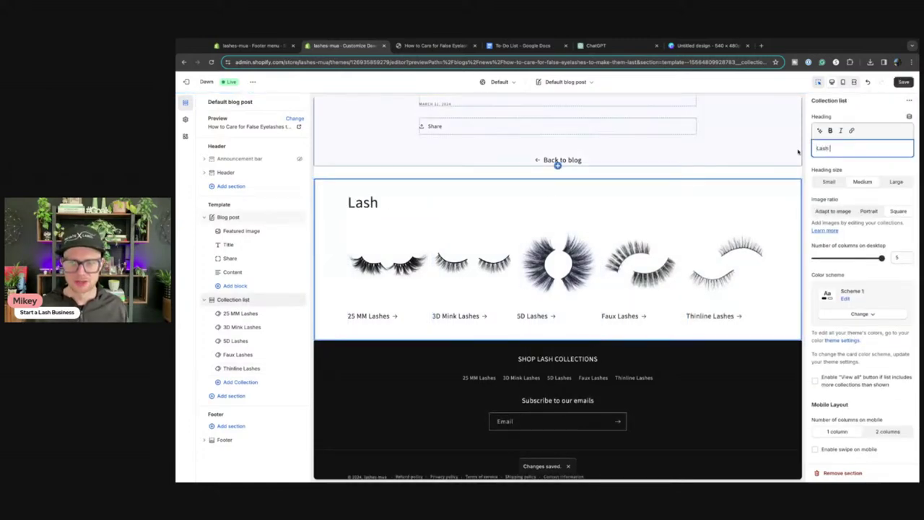
pyautogui.write(' Collections')
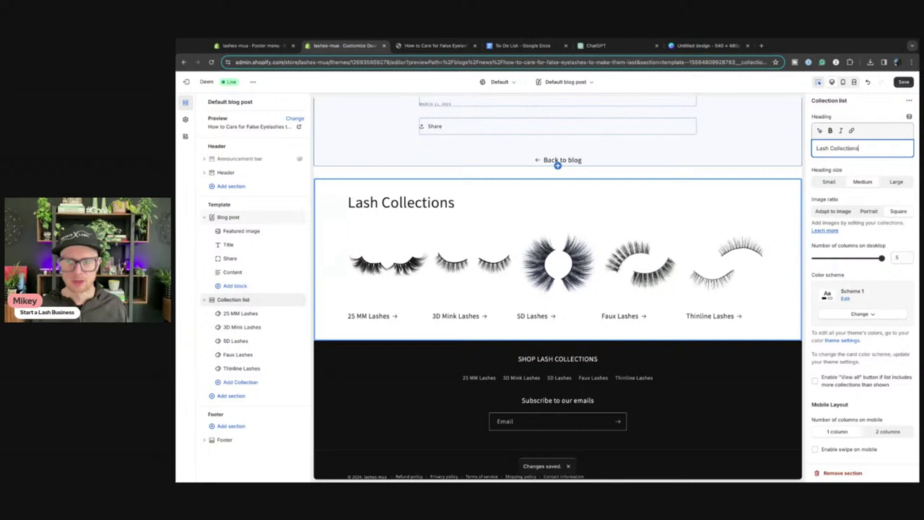
pyautogui.click(823, 184)
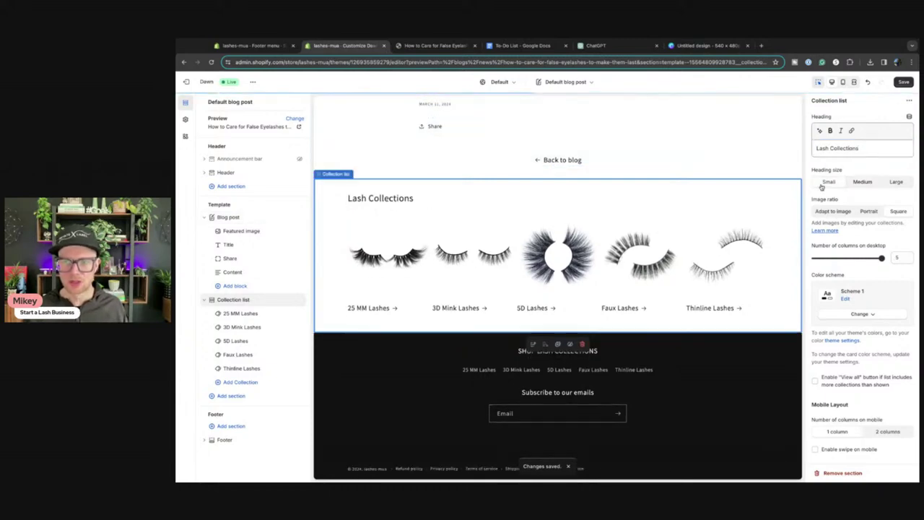
# Apply color Scheme 2 to the Collection list section and save the template
pyautogui.click(865, 315)
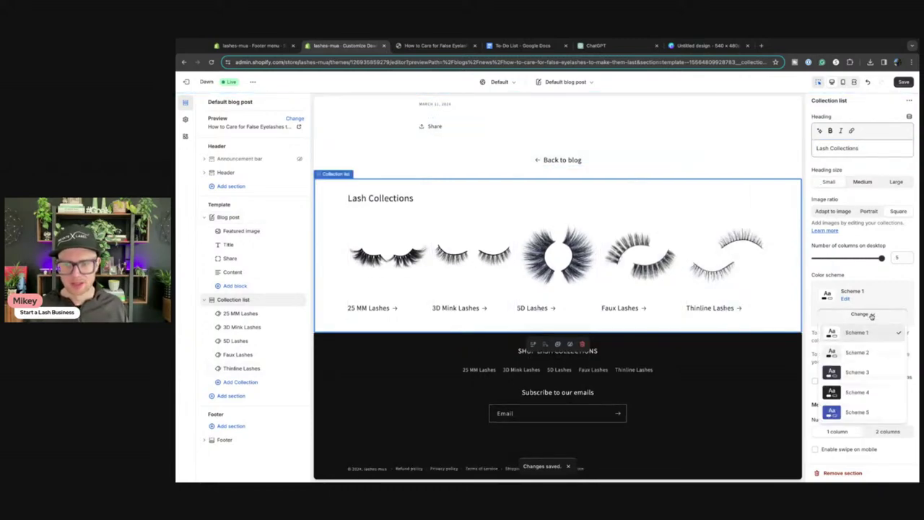
pyautogui.click(873, 352)
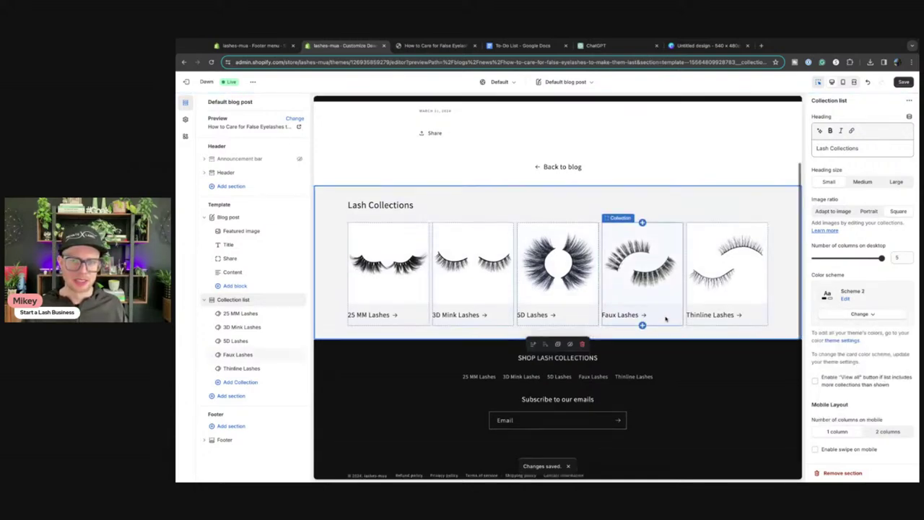
pyautogui.click(901, 82)
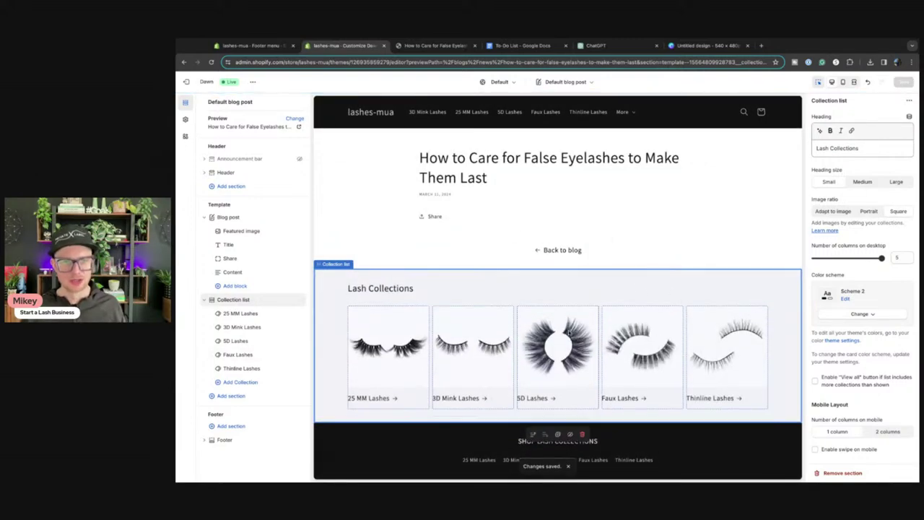
# Review the blog post template preview, checking the Lash Collections section, the footer and the header's More menu
pyautogui.scroll(-2, 522, 206)
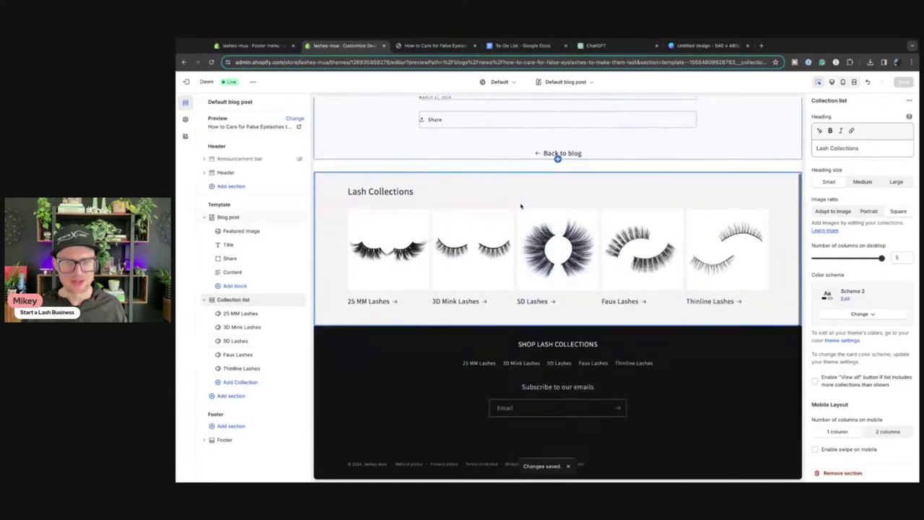
pyautogui.scroll(2, 516, 217)
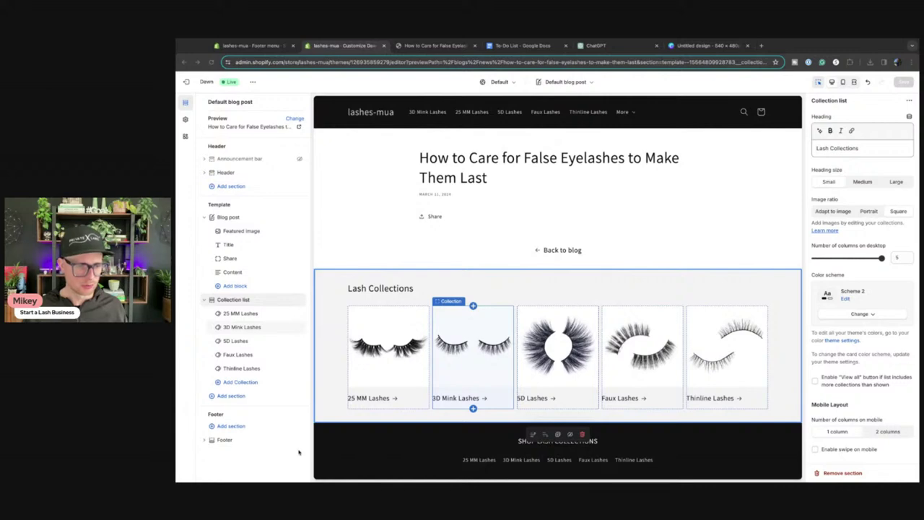
pyautogui.scroll(-2, 352, 440)
pyautogui.scroll(2, 557, 346)
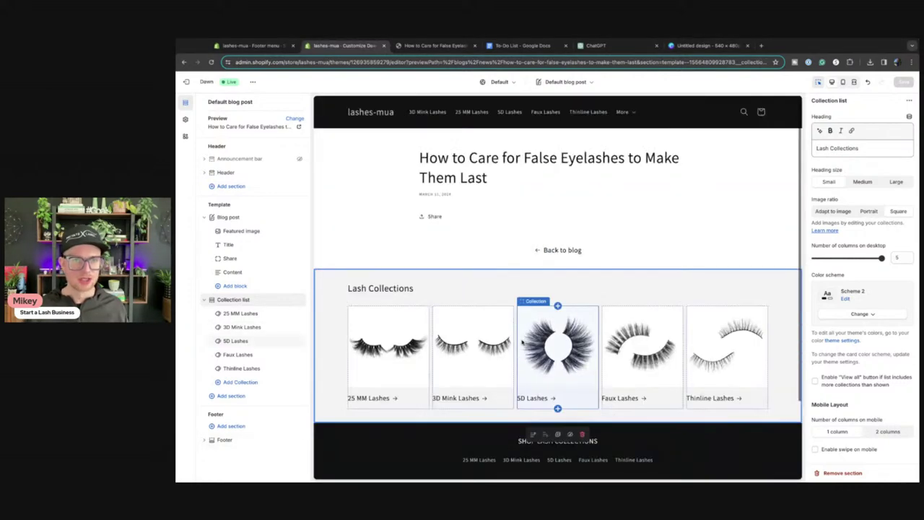
pyautogui.click(622, 113)
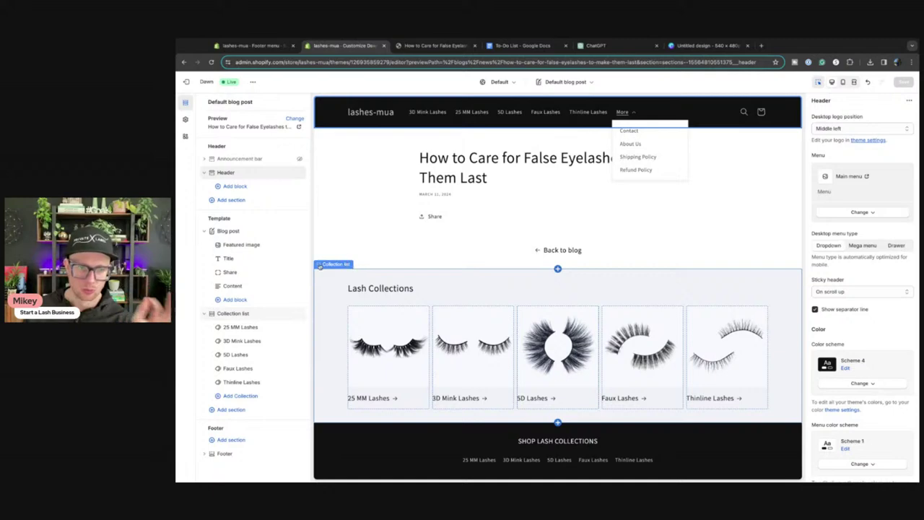
# Leave the theme editor for the store settings, and add "Update Store Information" to the end of the Google Docs To-Do List
pyautogui.click(185, 82)
pyautogui.click(203, 471)
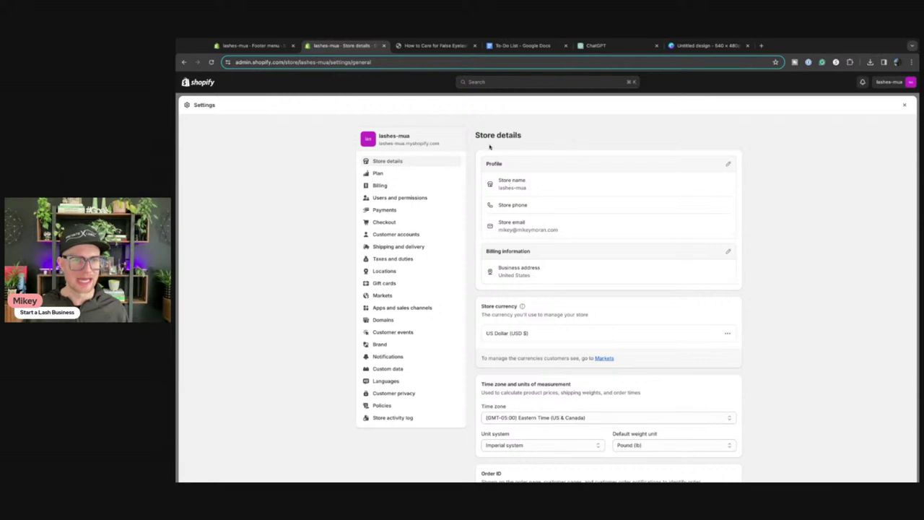
pyautogui.click(527, 47)
pyautogui.write('Update Store Information')
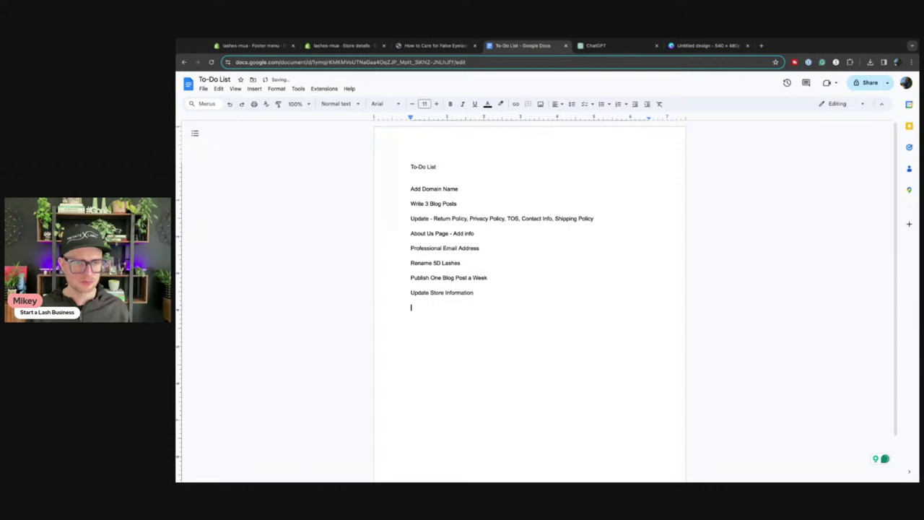
# Open the store's Plan settings, and add "Choose Shopify Plan" directly below the To-Do List title in Google Docs
pyautogui.click(249, 46)
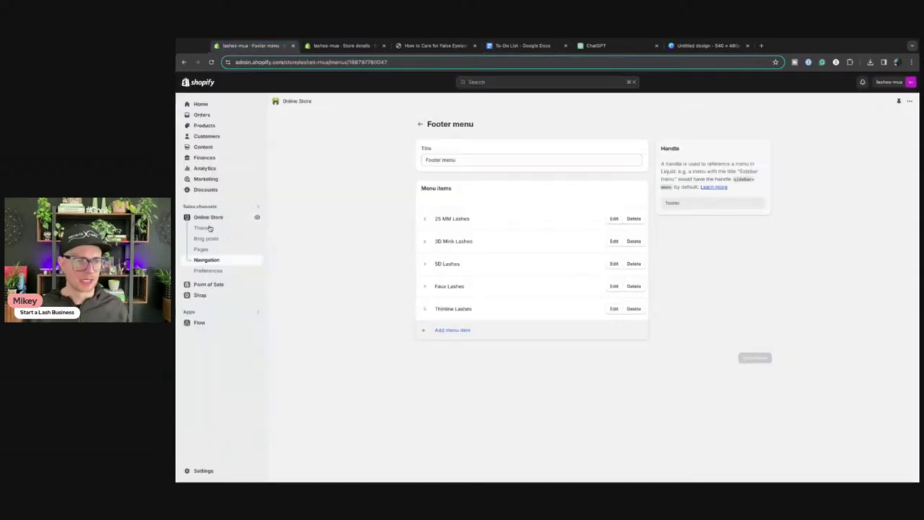
pyautogui.click(339, 46)
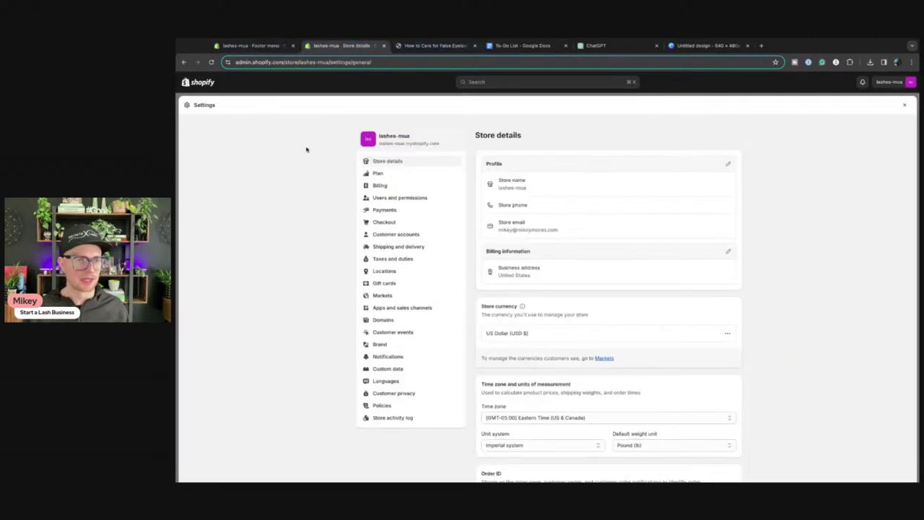
pyautogui.click(374, 174)
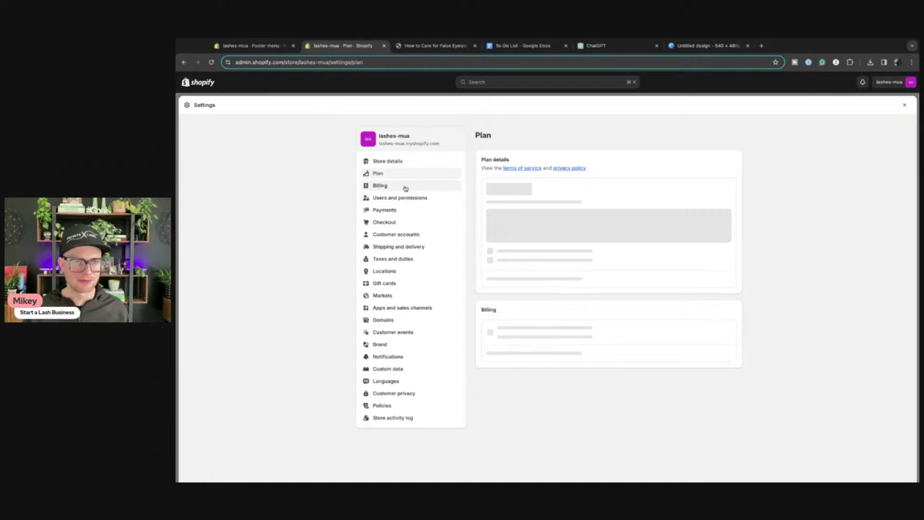
pyautogui.moveTo(519, 46); pyautogui.dragTo(437, 45)
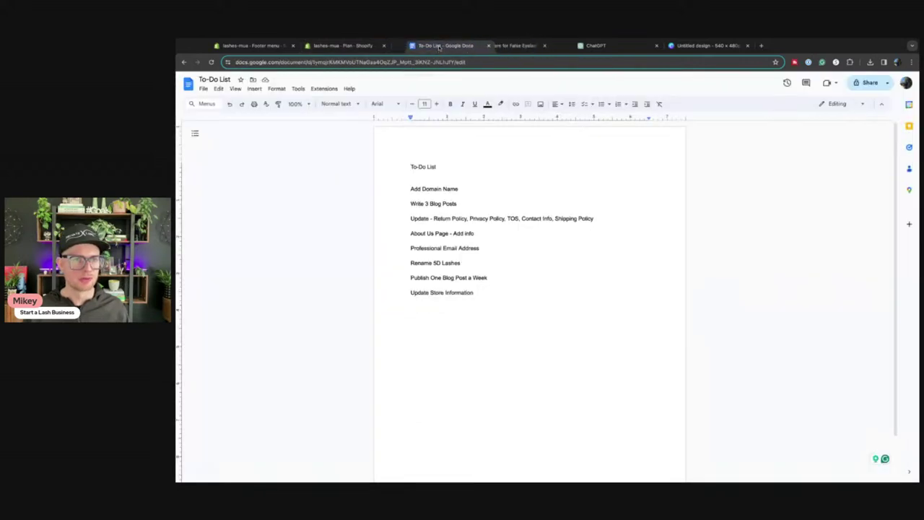
pyautogui.click(410, 188)
pyautogui.press('Return')
pyautogui.click(415, 185)
pyautogui.write('Che')
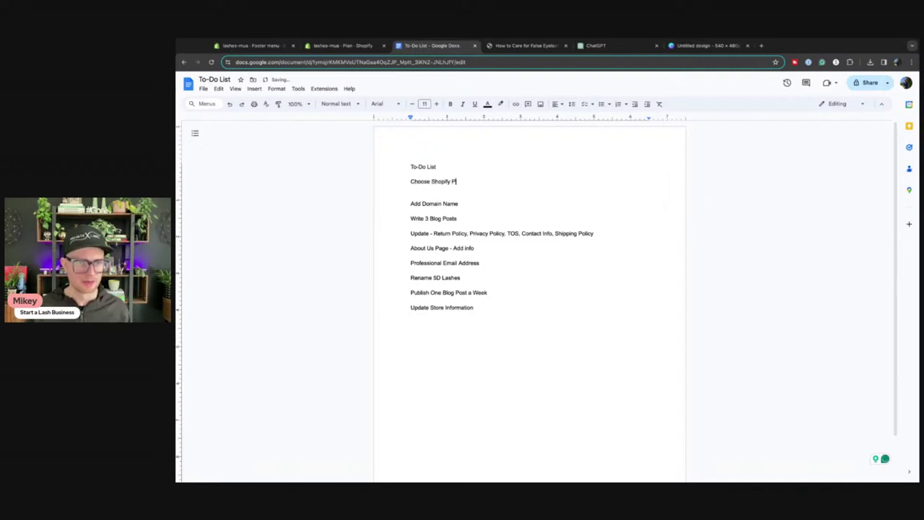
pyautogui.write('ose Shopify Plan')
pyautogui.press('Return')
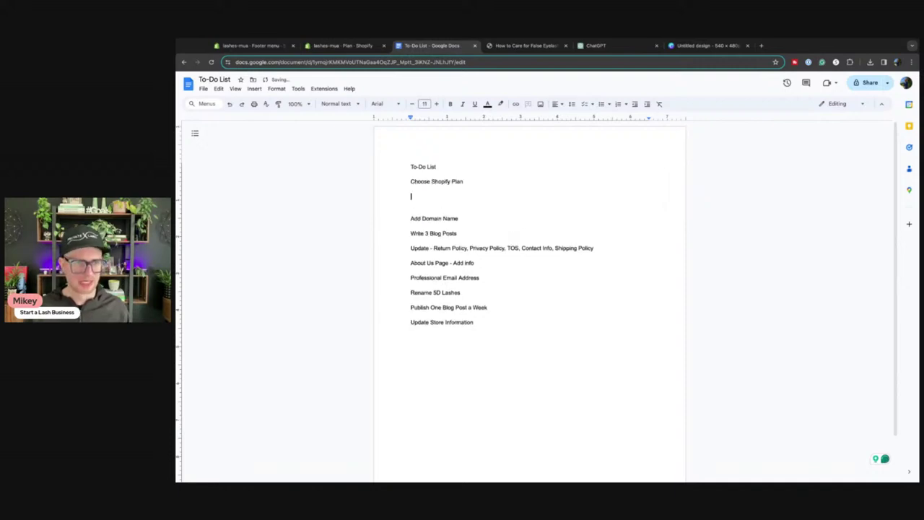
# Go through the store's Billing, Users and permissions, and Payments settings, and add "Activate Shopify Payment" below "Choose Shopify Plan" in the To-Do List
pyautogui.click(342, 45)
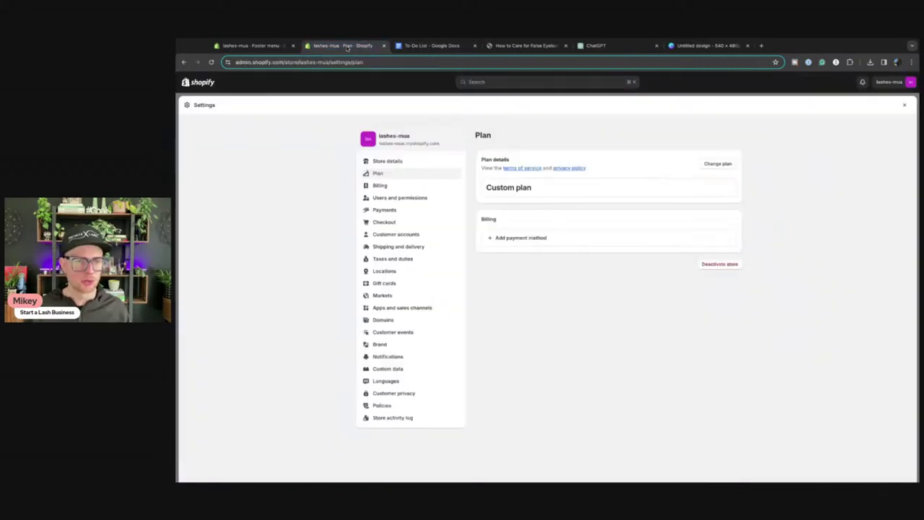
pyautogui.click(374, 186)
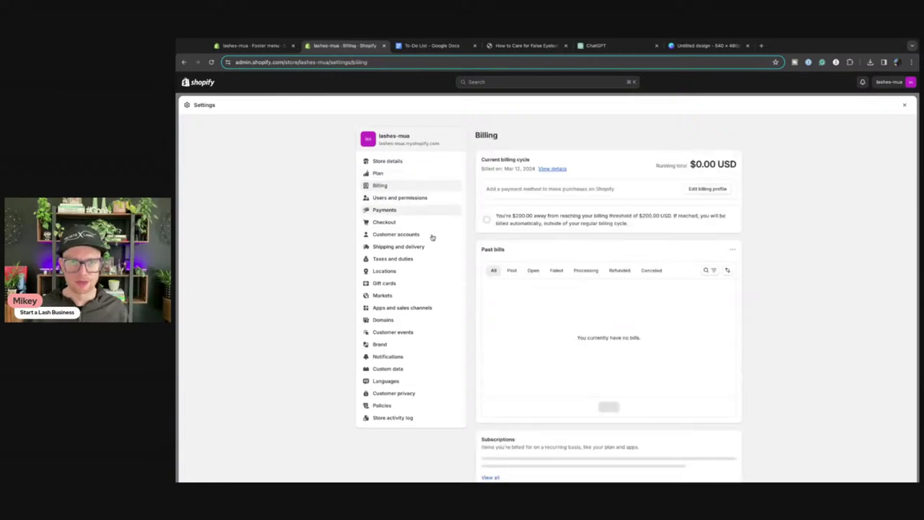
pyautogui.click(402, 198)
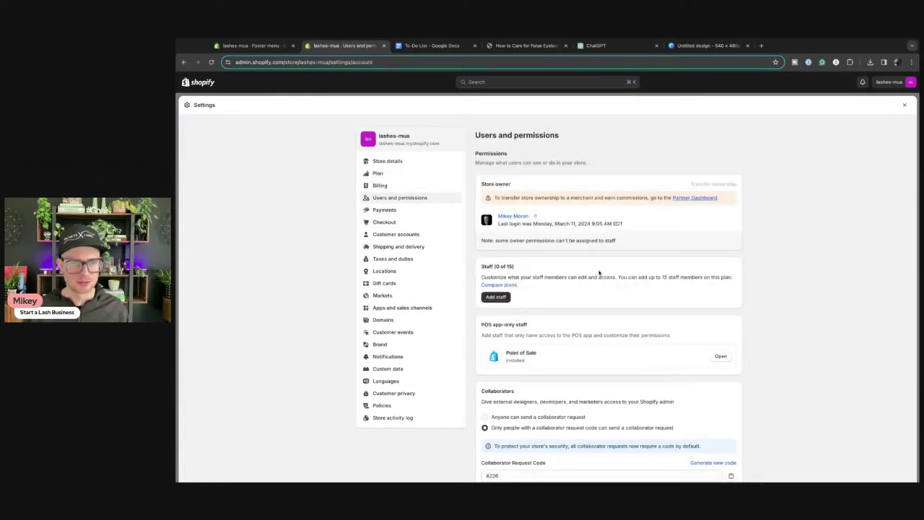
pyautogui.click(384, 210)
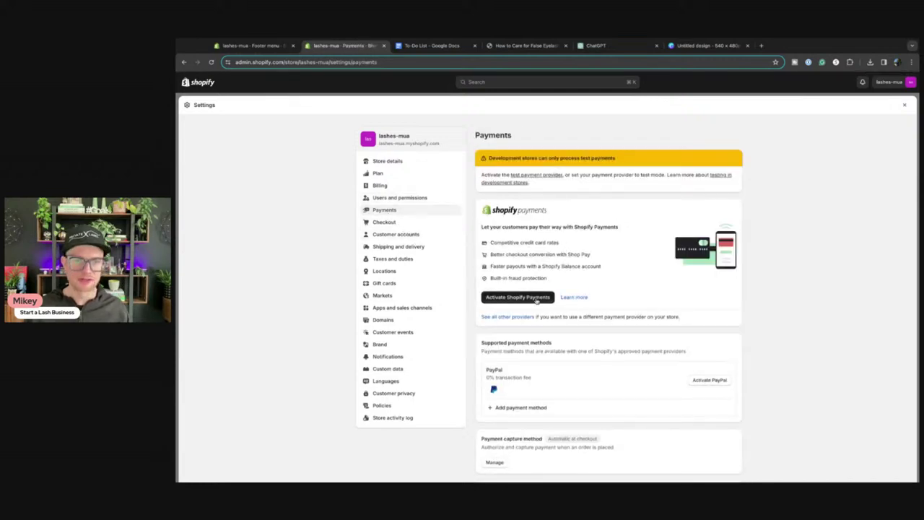
pyautogui.click(432, 46)
pyautogui.write('Activate Shopify')
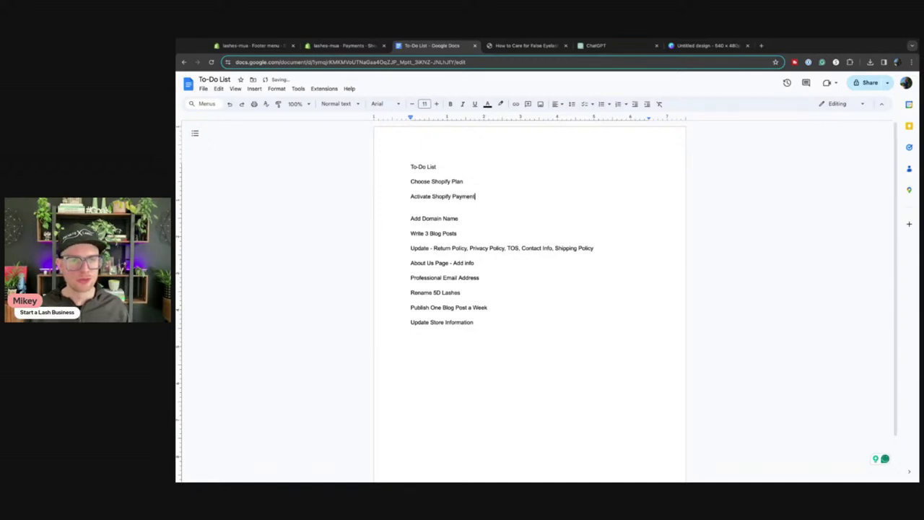
pyautogui.write(' Payment')
# Look over the store's Payments and Checkout settings, closing the coupon pop-up
pyautogui.click(344, 46)
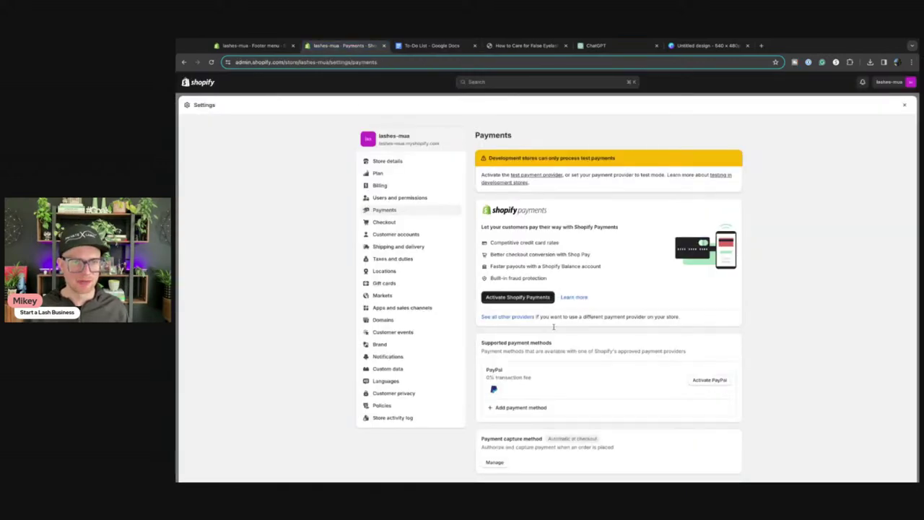
pyautogui.scroll(-2, 505, 290)
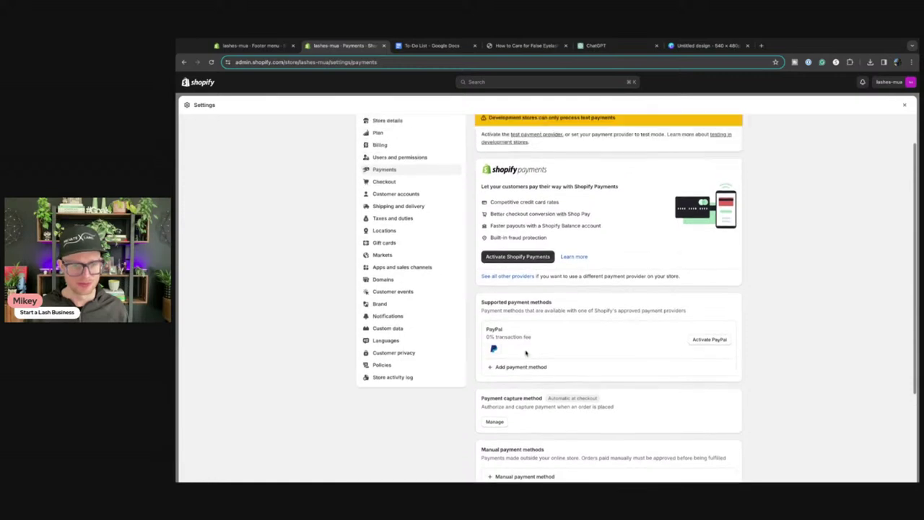
pyautogui.scroll(2, 534, 295)
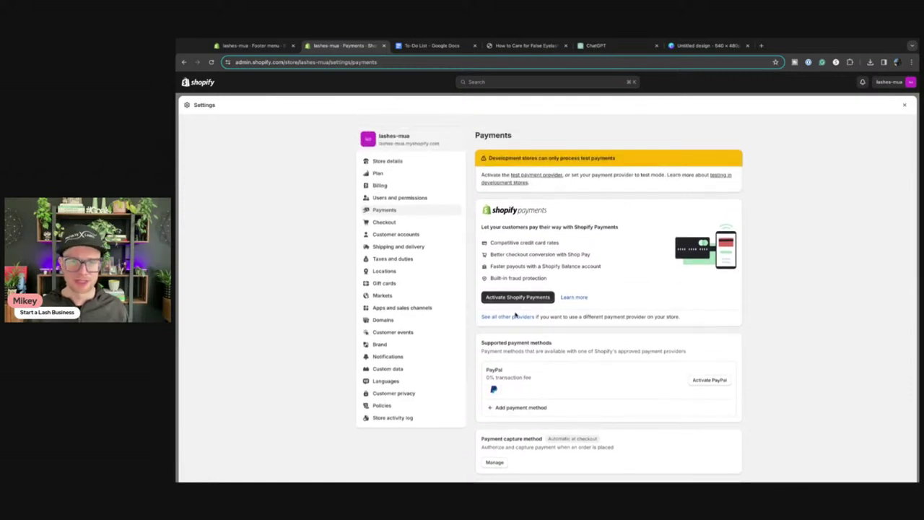
pyautogui.click(393, 224)
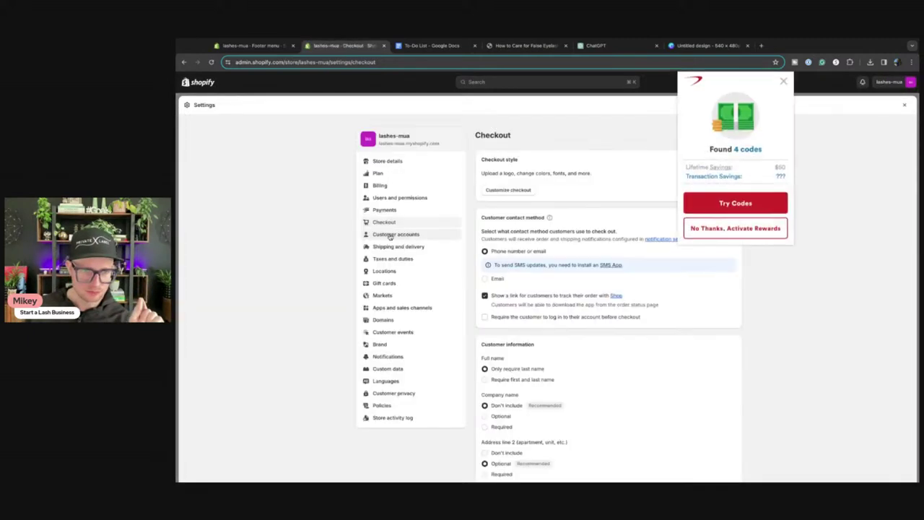
pyautogui.click(784, 81)
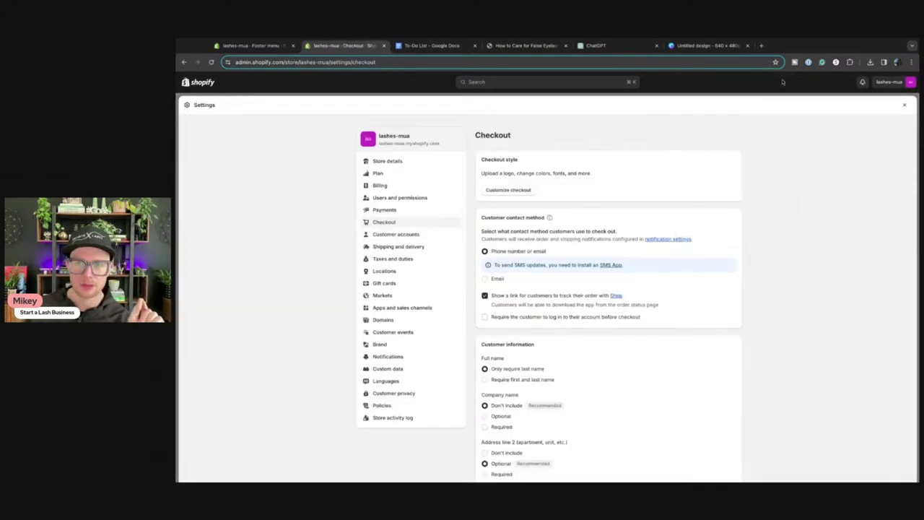
# Enable the customer login link in the online store header and at checkout with New customer accounts, and save the setting
pyautogui.click(399, 235)
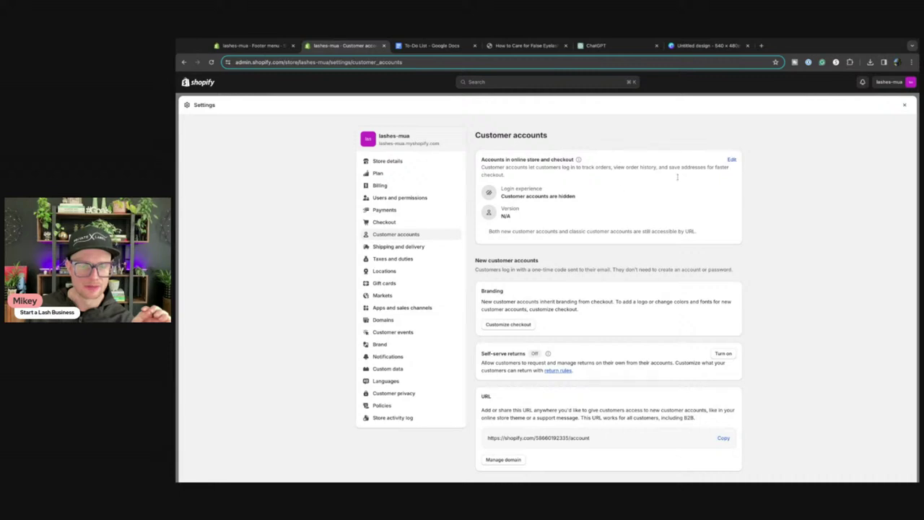
pyautogui.click(733, 161)
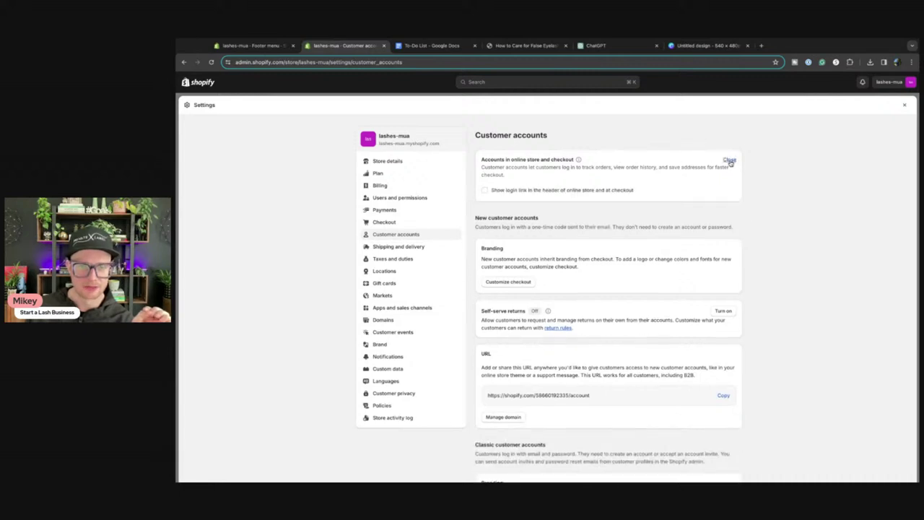
pyautogui.click(484, 190)
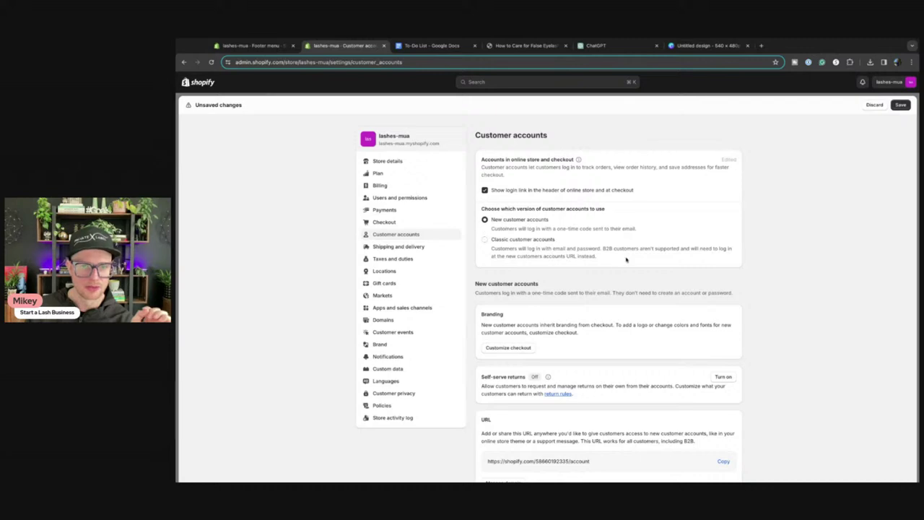
pyautogui.click(900, 104)
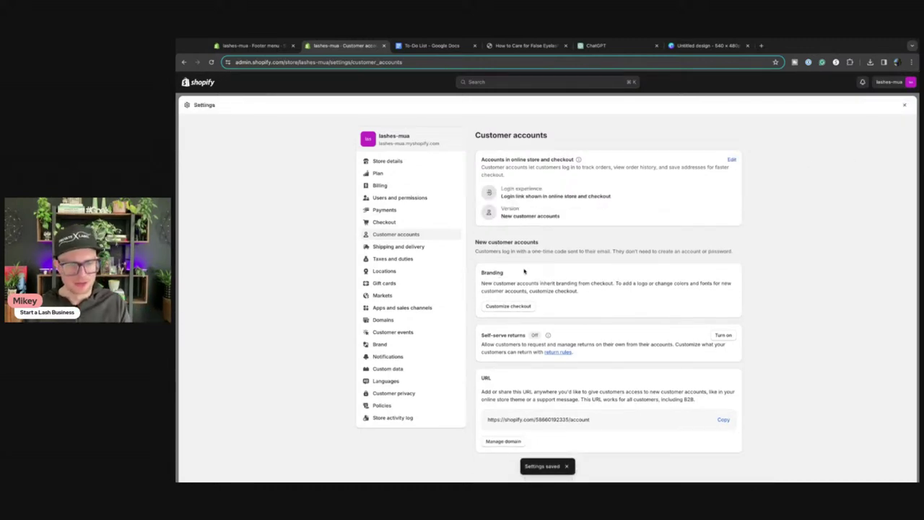
pyautogui.scroll(-1, 573, 307)
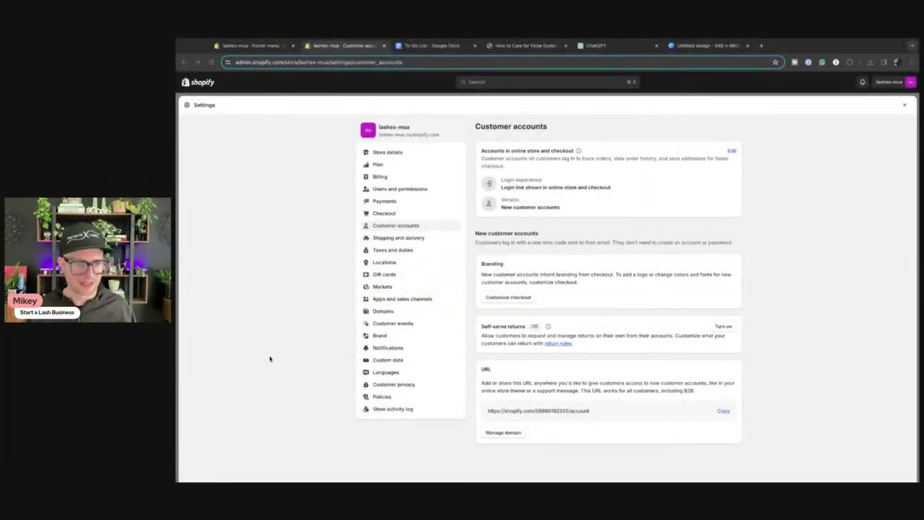
# Delete the 5lb–70lb Economy rate and both Standard rates from the Domestic zone of the General shipping profile, and save it
pyautogui.click(397, 238)
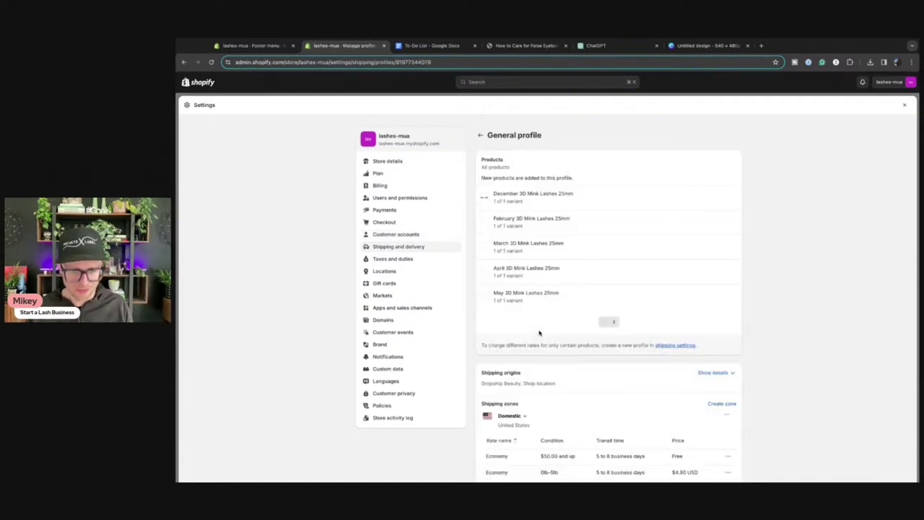
pyautogui.scroll(-5, 561, 351)
pyautogui.scroll(-2, 560, 350)
pyautogui.scroll(2, 561, 351)
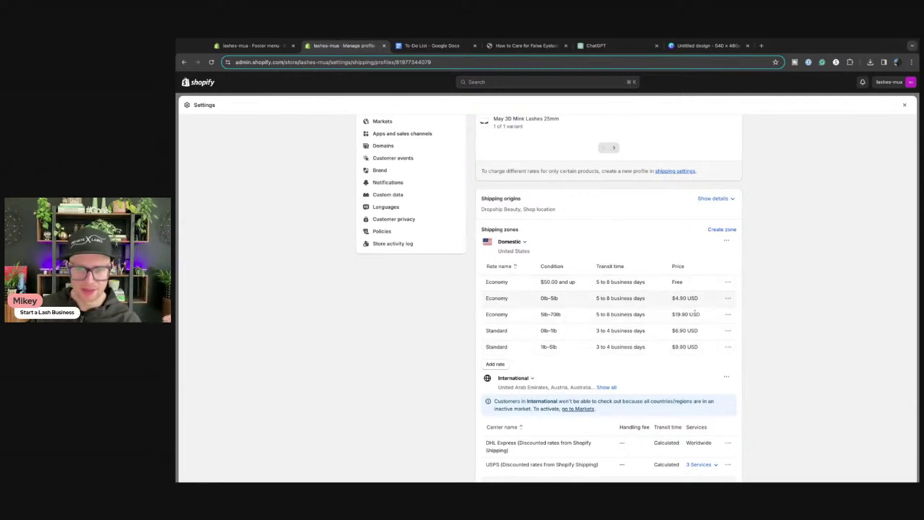
pyautogui.click(728, 314)
pyautogui.click(715, 343)
pyautogui.click(727, 315)
pyautogui.click(716, 344)
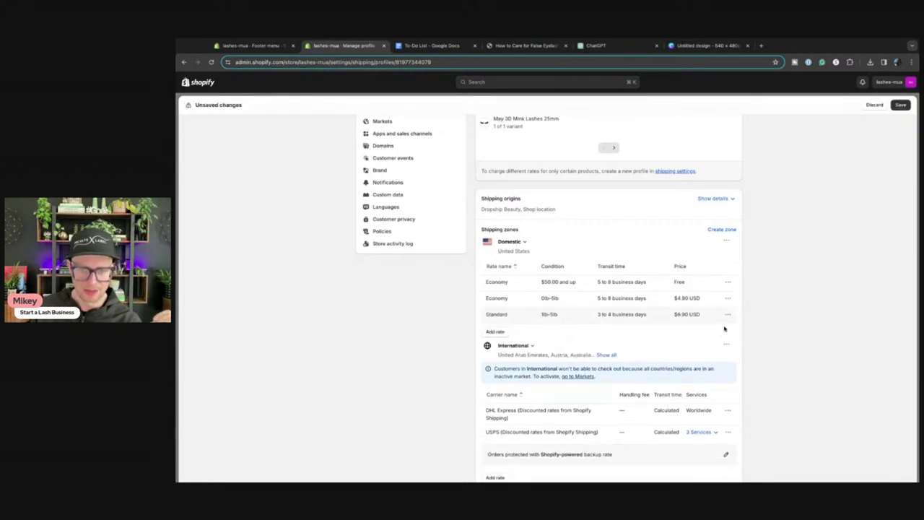
pyautogui.click(727, 316)
pyautogui.click(715, 345)
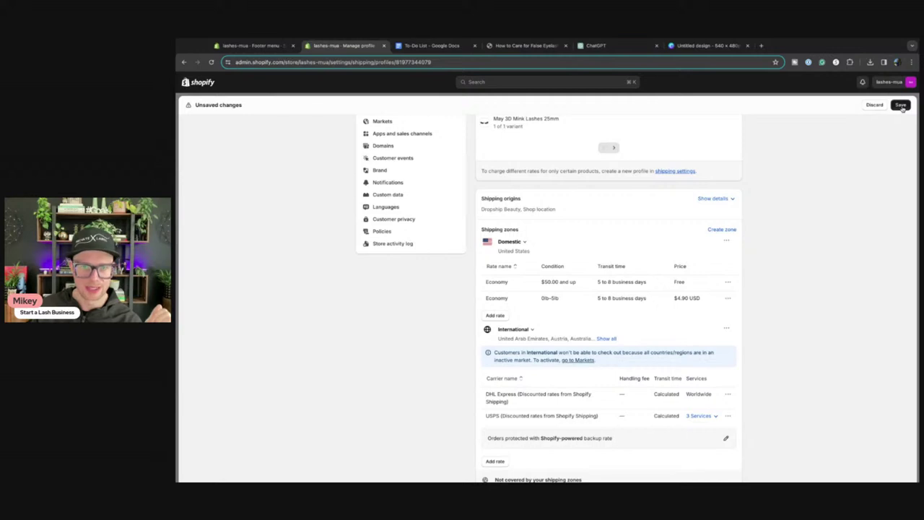
pyautogui.click(901, 105)
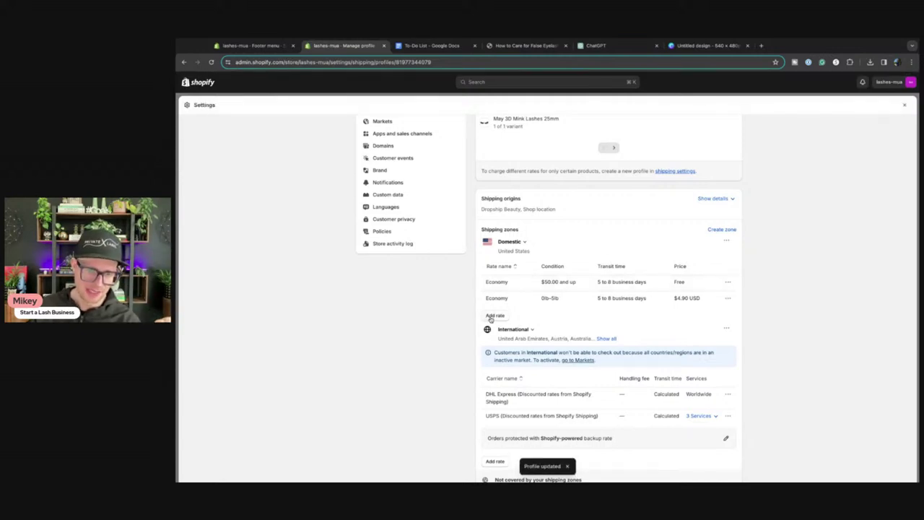
# Start a custom flat shipping rate for the Domestic zone named "Free Standard Shipping"
pyautogui.click(494, 315)
pyautogui.click(463, 226)
pyautogui.click(470, 251)
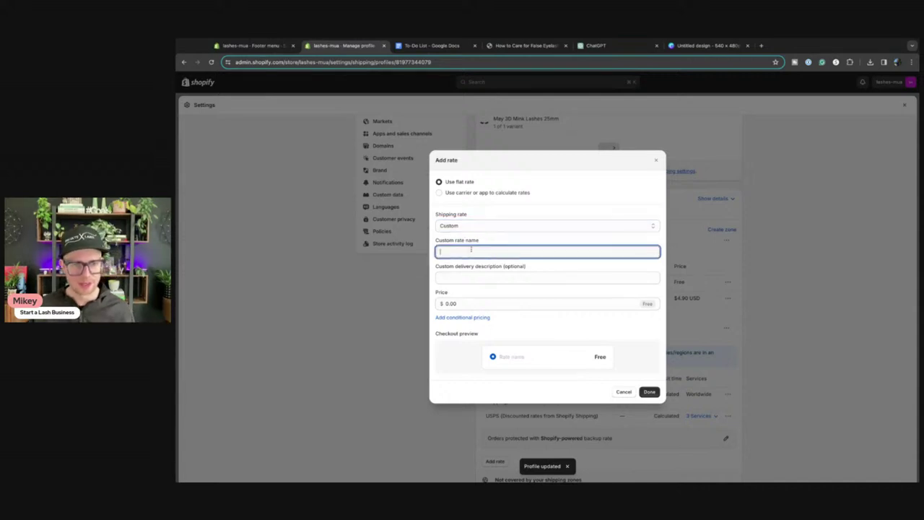
pyautogui.write('Free Shippi')
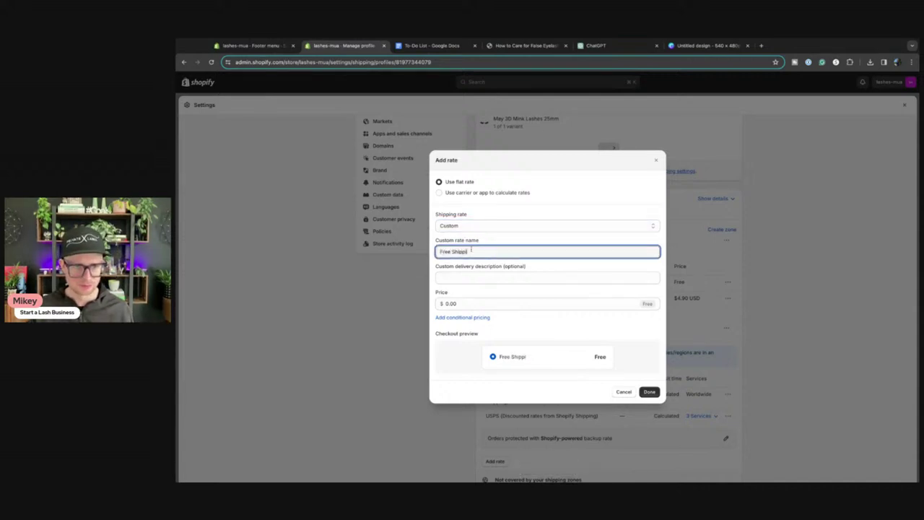
pyautogui.write(' Sh')
pyautogui.write('and')
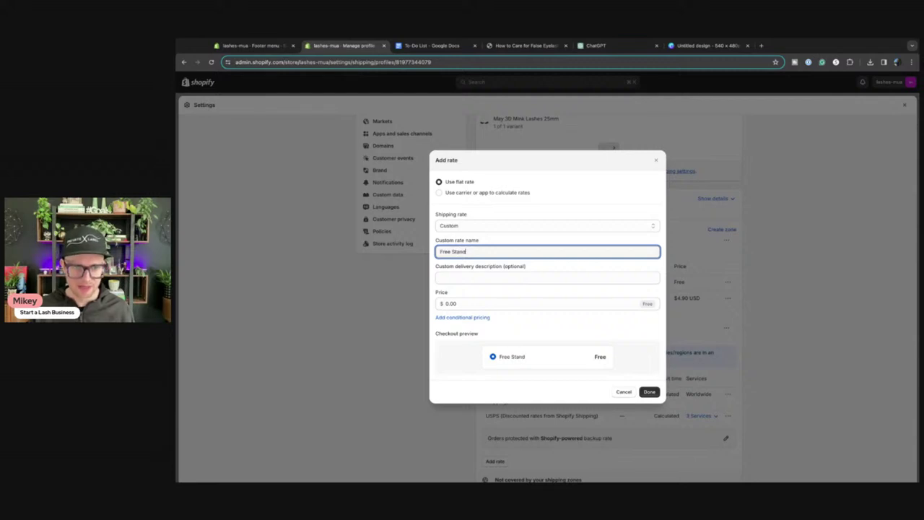
pyautogui.write('ard Shipping')
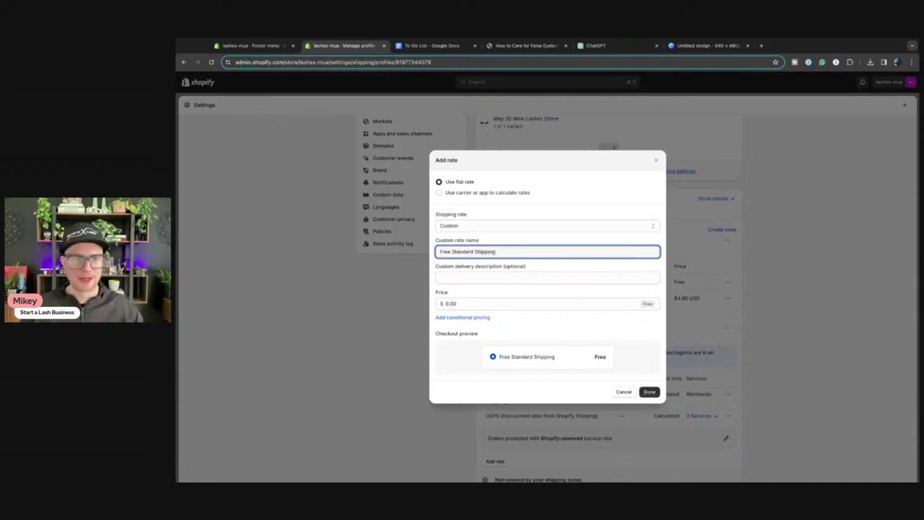
# Make the free rate conditional on order price with a $50.00 minimum, add it, and save the shipping profile
pyautogui.click(463, 318)
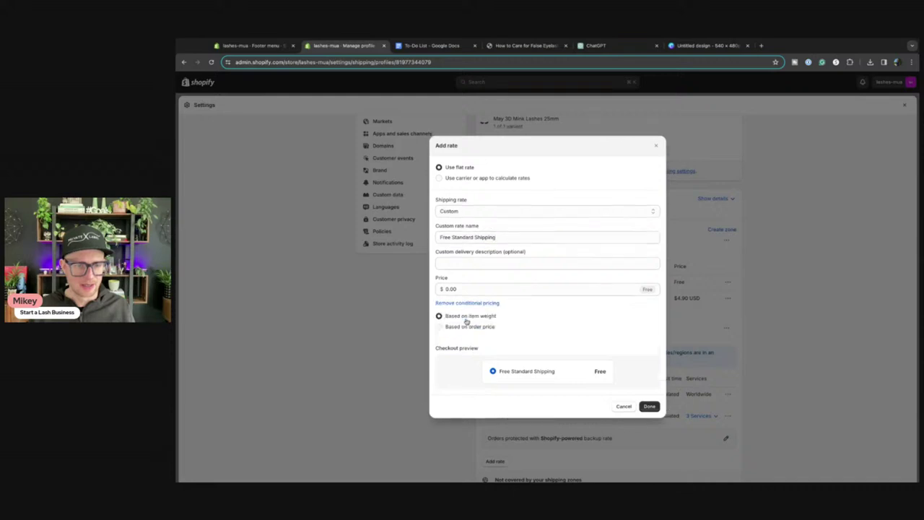
pyautogui.click(440, 316)
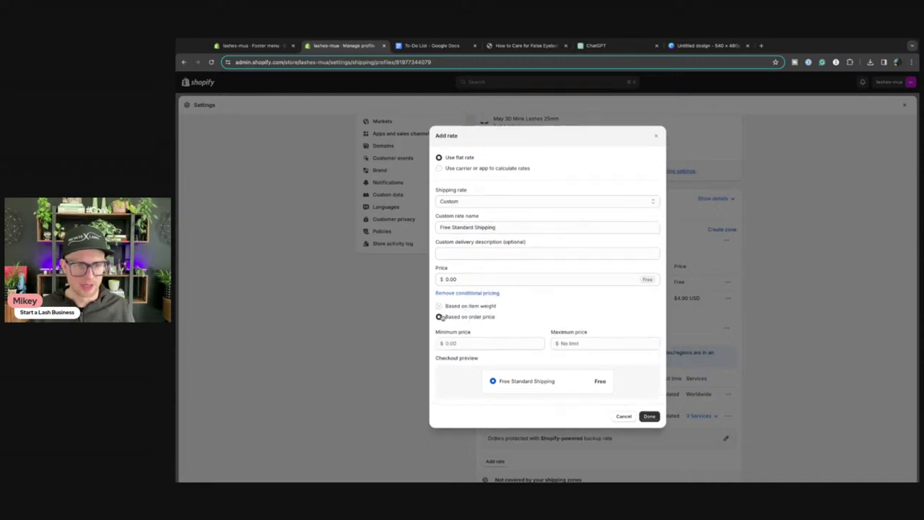
pyautogui.click(470, 343)
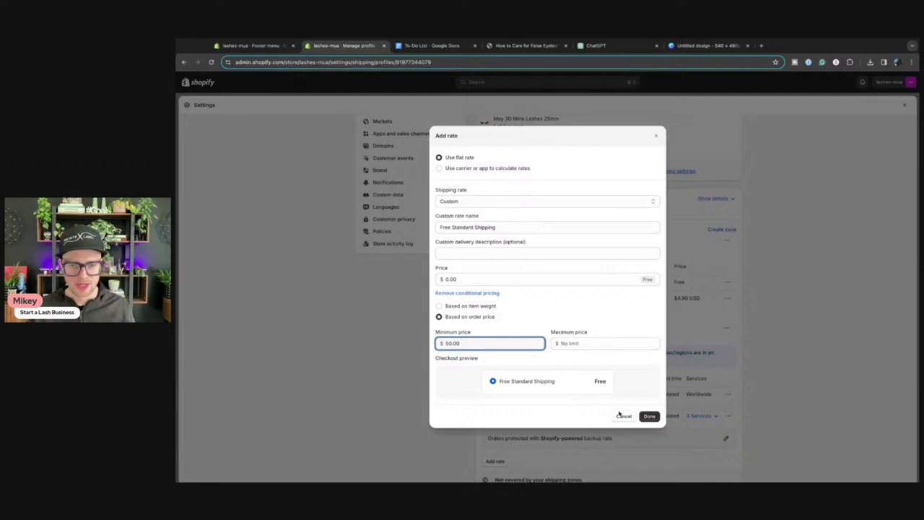
pyautogui.click(648, 416)
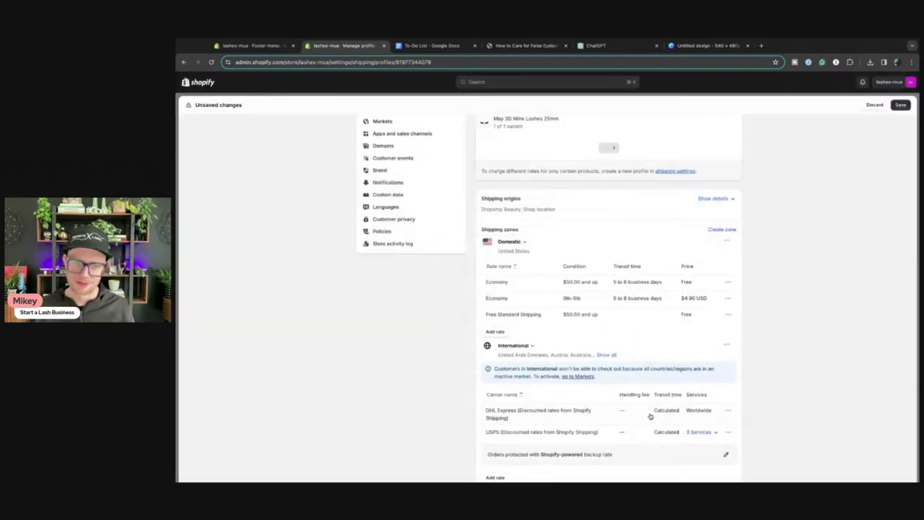
pyautogui.click(906, 105)
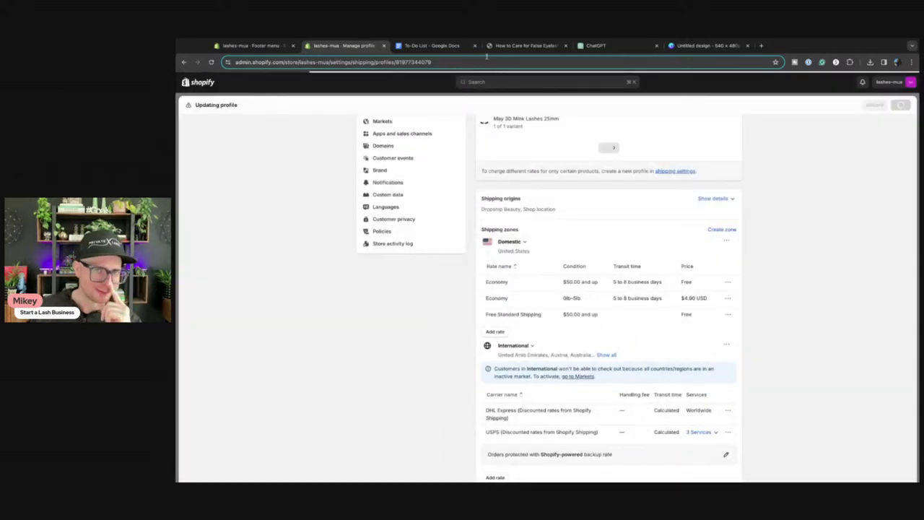
# Go to the storefront's home page and look over its product sections down to the Frequently Asked Questions
pyautogui.click(508, 46)
pyautogui.click(364, 90)
pyautogui.scroll(-2, 368, 209)
pyautogui.scroll(-3, 366, 222)
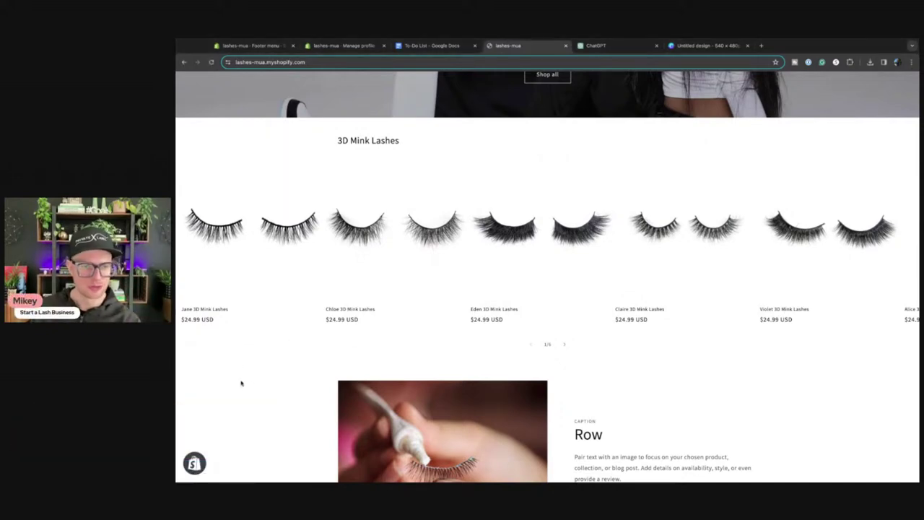
pyautogui.scroll(-3, 256, 368)
pyautogui.scroll(-10, 264, 370)
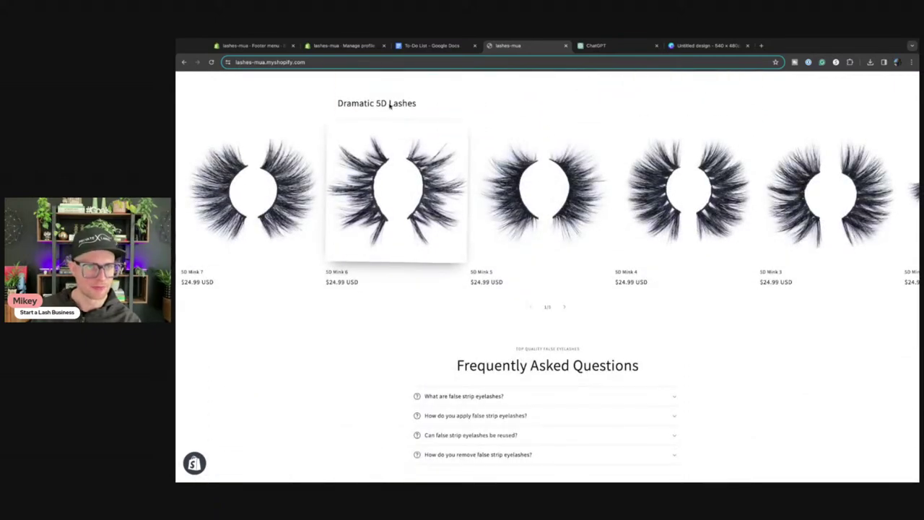
# Open the default variant of the 5D Mink 10 product in the store admin to examine its pricing and inventory
pyautogui.click(267, 46)
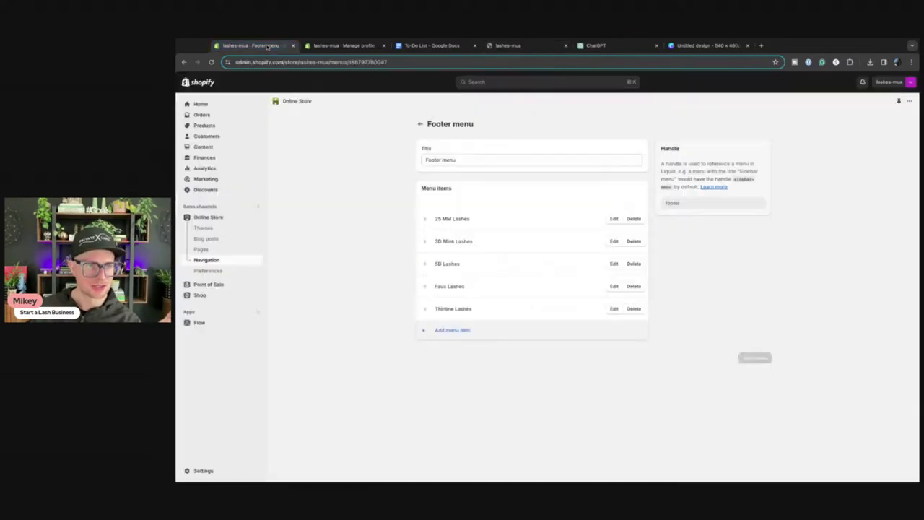
pyautogui.click(207, 126)
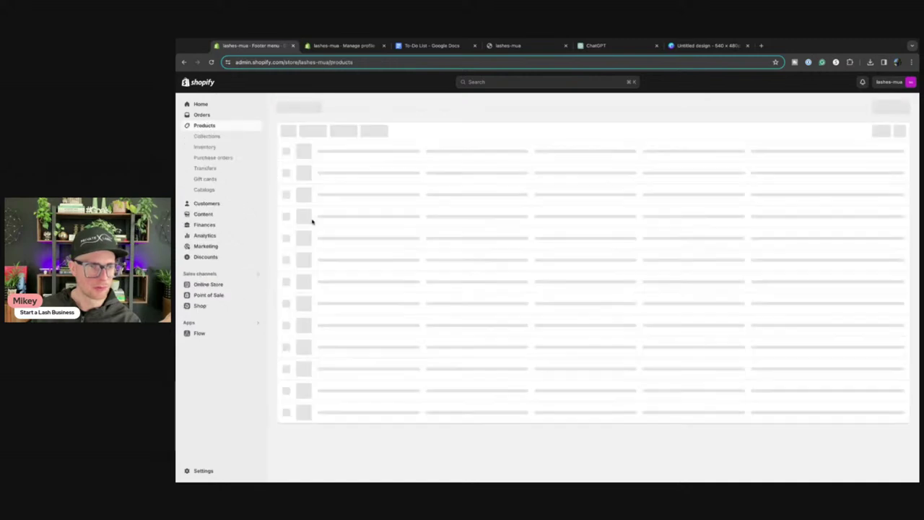
pyautogui.click(325, 216)
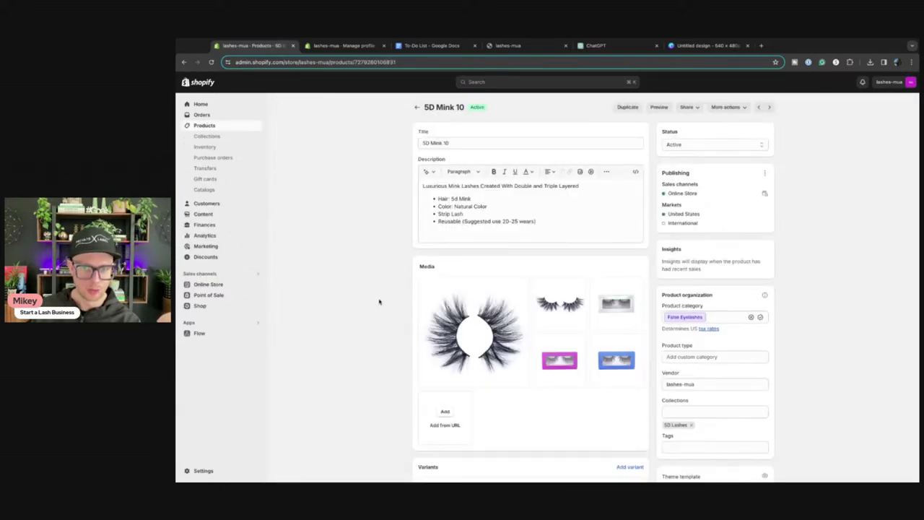
pyautogui.scroll(-5, 379, 302)
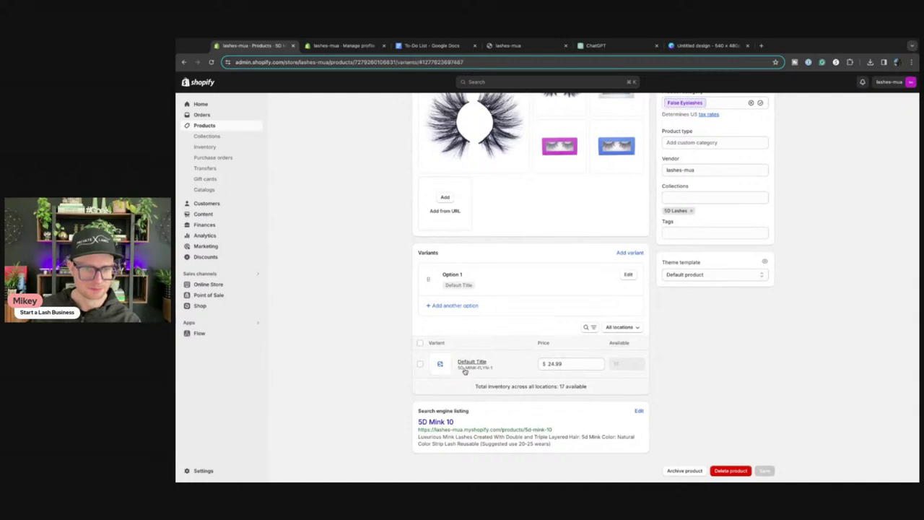
pyautogui.click(464, 371)
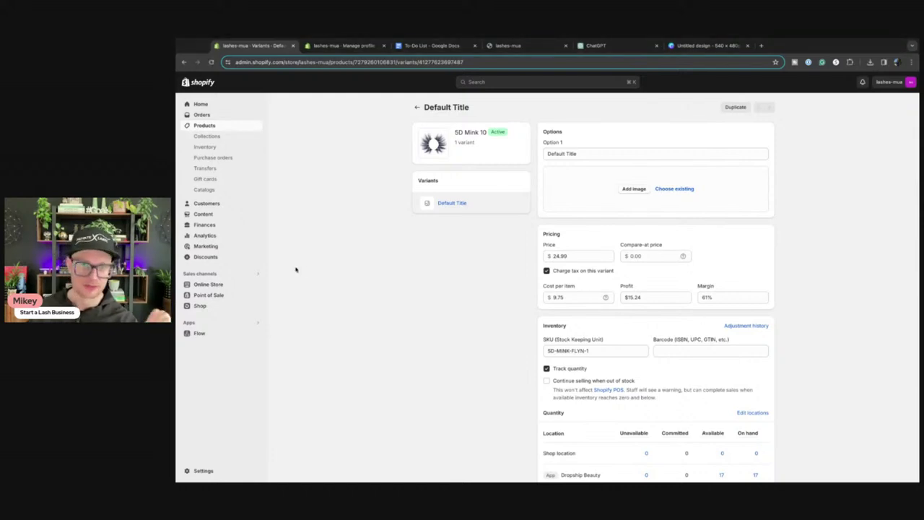
# Return to the 5D Mink 10 product page and review its description, media, variants and search engine listing
pyautogui.click(416, 107)
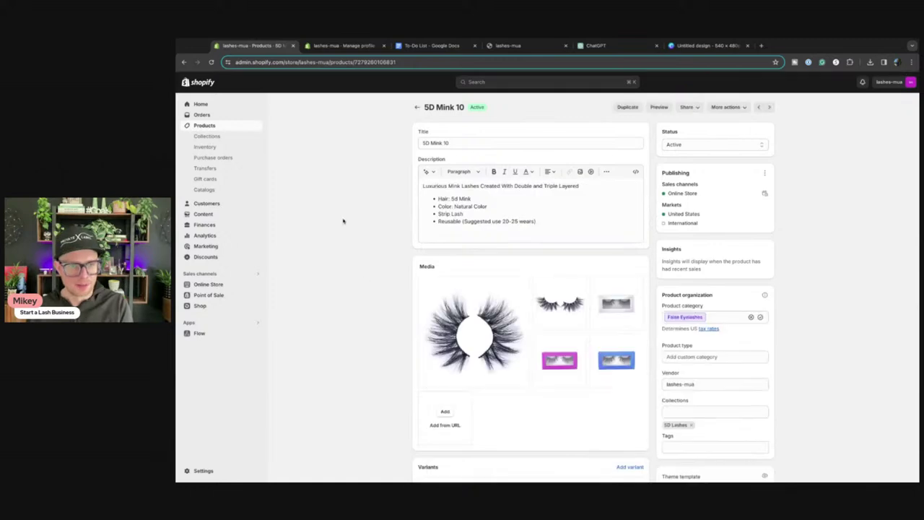
pyautogui.scroll(-3, 337, 271)
pyautogui.scroll(3, 337, 270)
pyautogui.scroll(-3, 338, 273)
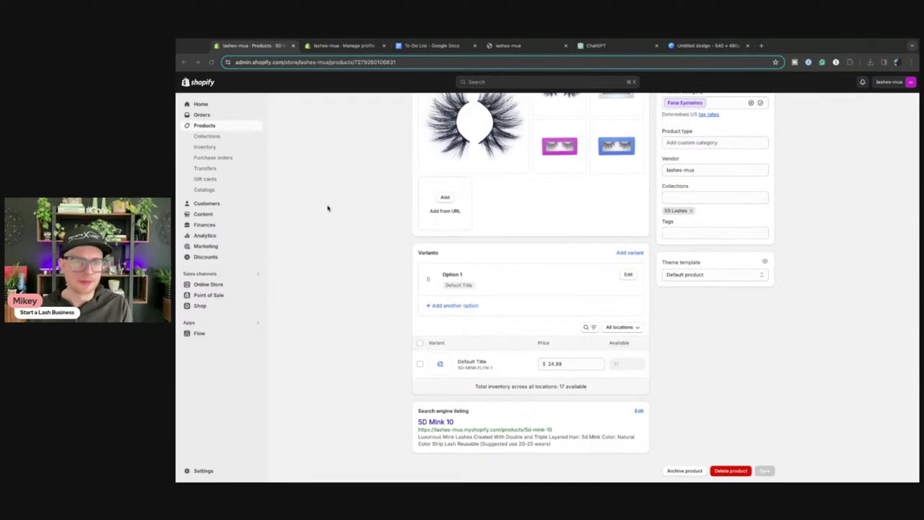
pyautogui.scroll(5, 328, 207)
pyautogui.scroll(-1, 331, 207)
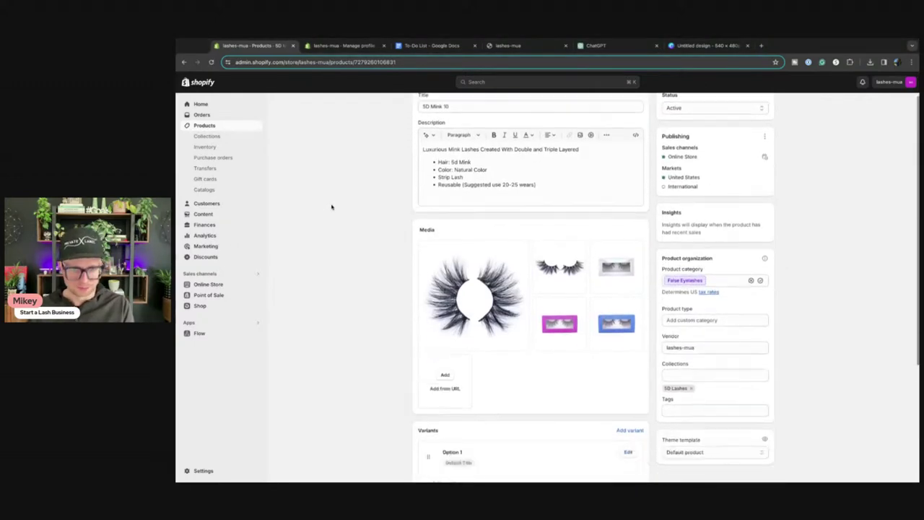
pyautogui.scroll(-3, 331, 207)
pyautogui.scroll(5, 332, 204)
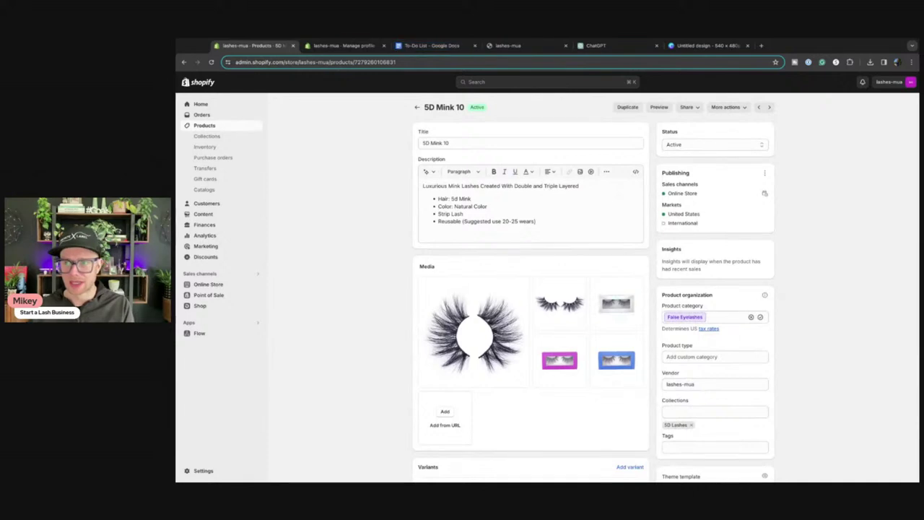
# Look through the store's Markets, Apps and sales channels, and Domains settings
pyautogui.click(203, 471)
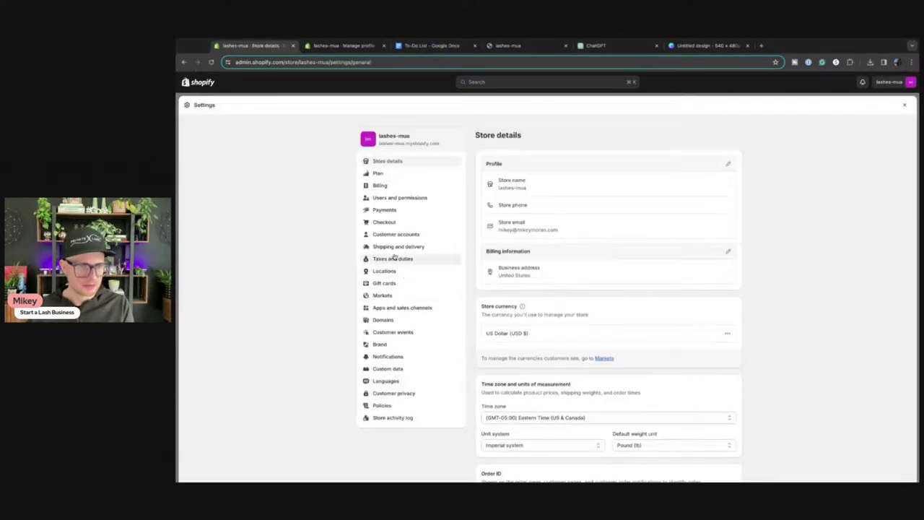
pyautogui.click(381, 295)
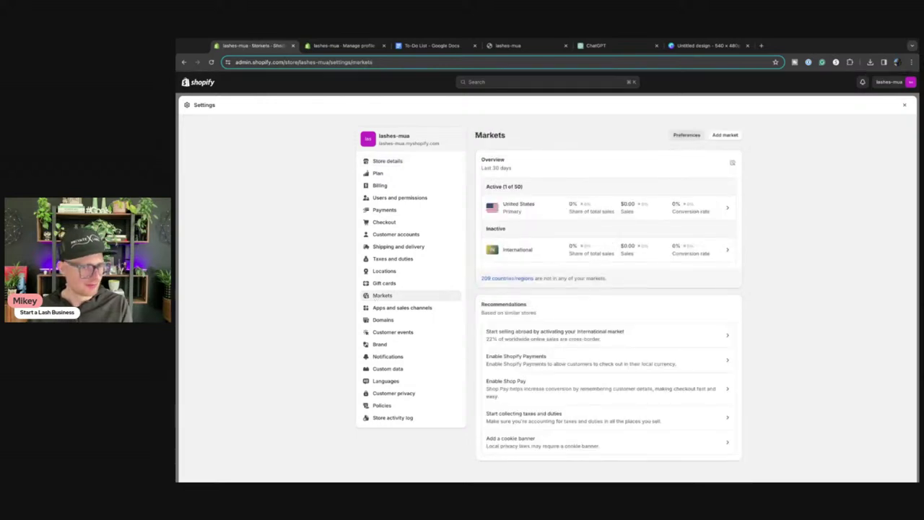
pyautogui.click(387, 308)
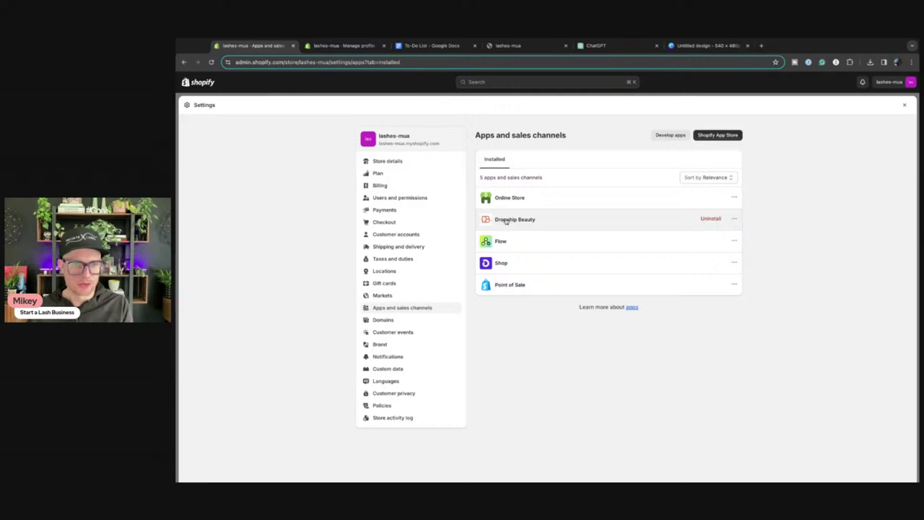
pyautogui.moveTo(498, 285)
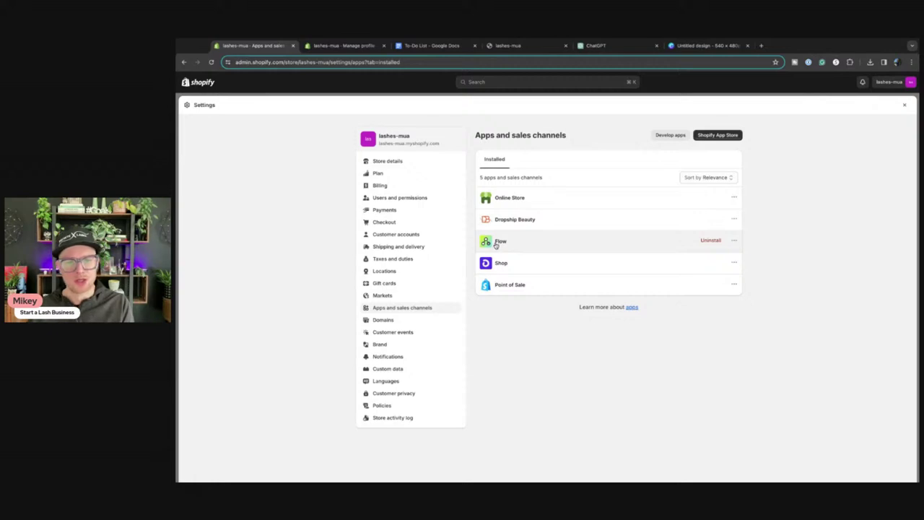
pyautogui.click(384, 320)
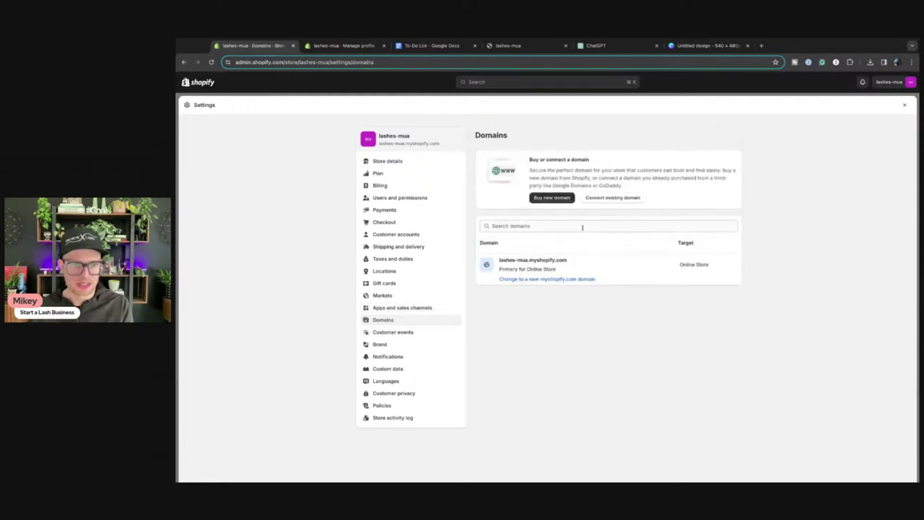
# Look over the Customer events settings and the Brand settings for logos, colors, cover image, slogan and social links
pyautogui.click(384, 335)
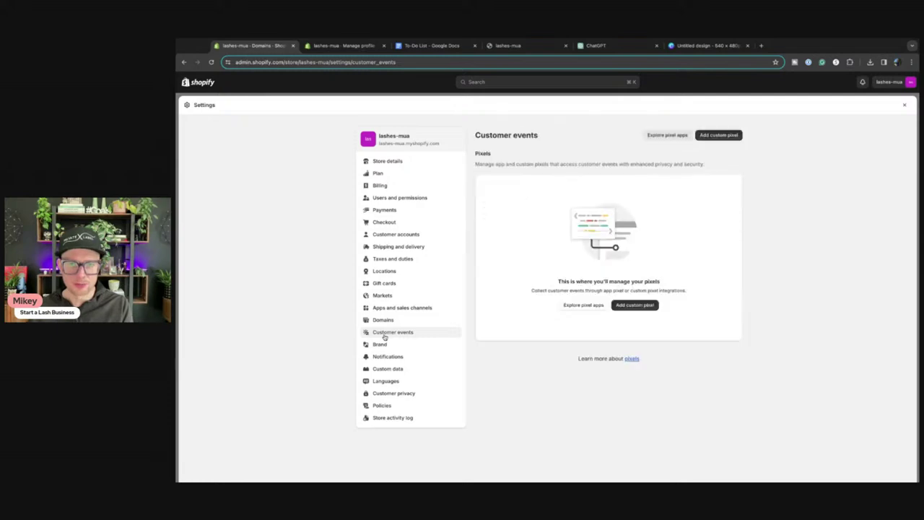
pyautogui.click(379, 344)
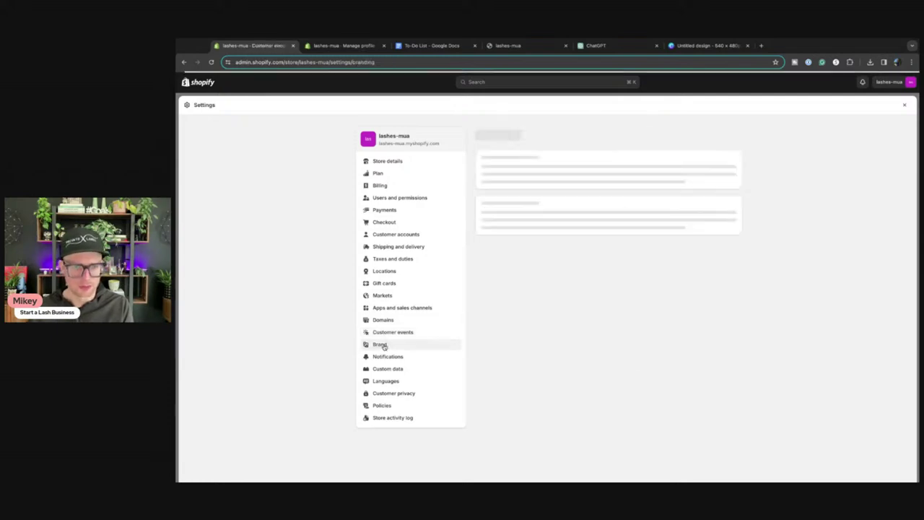
pyautogui.scroll(-4, 551, 217)
pyautogui.scroll(3, 527, 238)
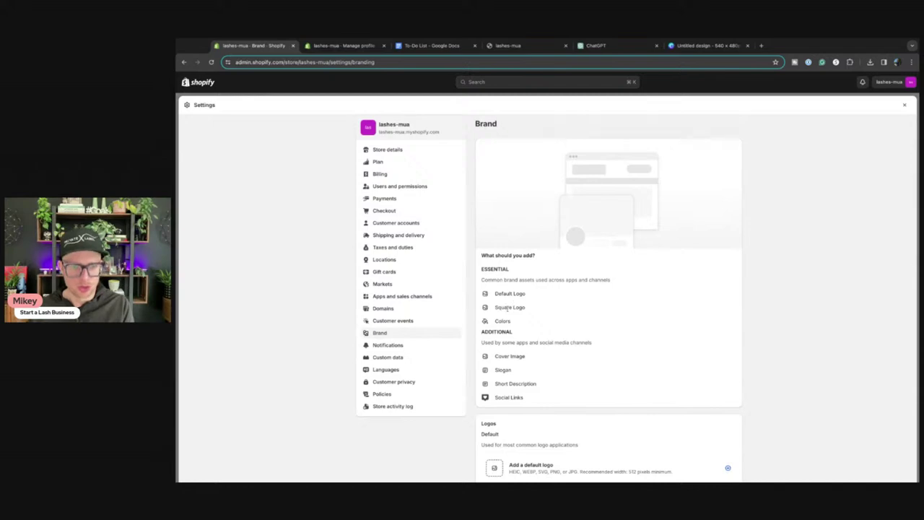
pyautogui.scroll(-10, 520, 323)
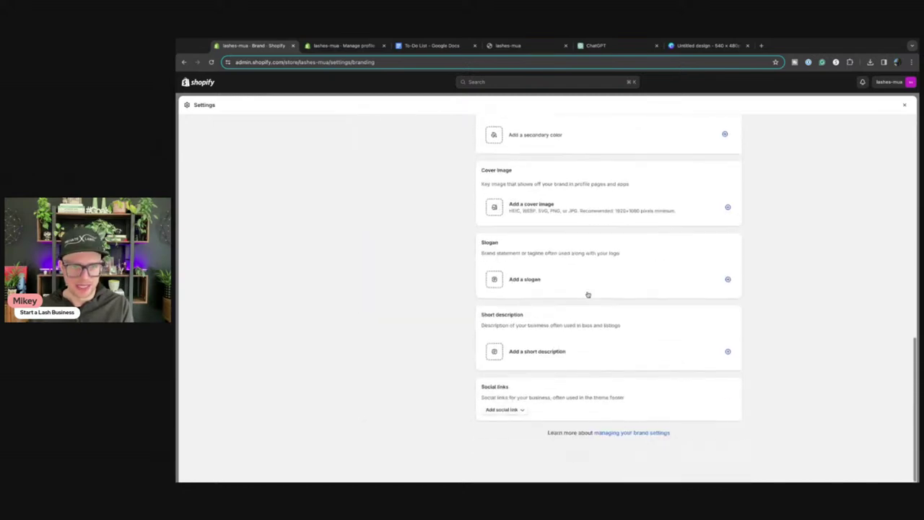
pyautogui.scroll(15, 586, 293)
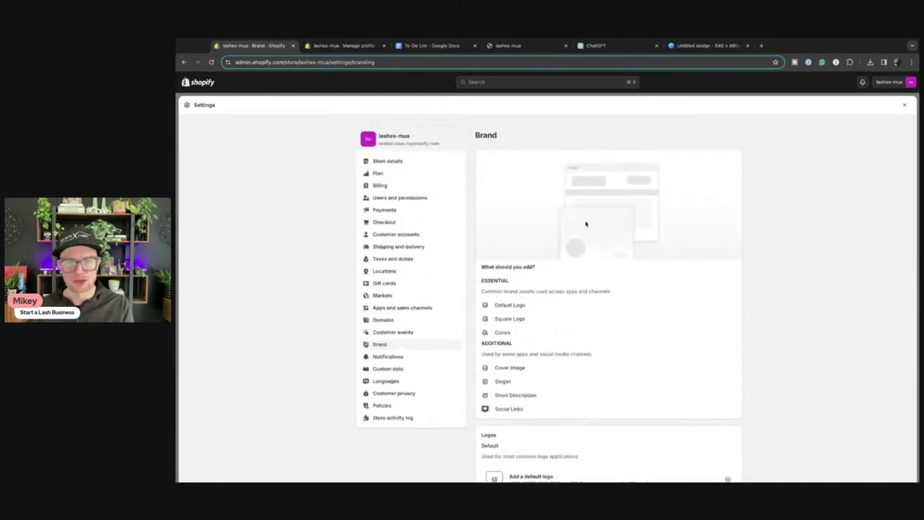
# Go through the Notifications, Custom data, Languages, Customer privacy, Policies and Store details settings, and close the settings
pyautogui.click(385, 357)
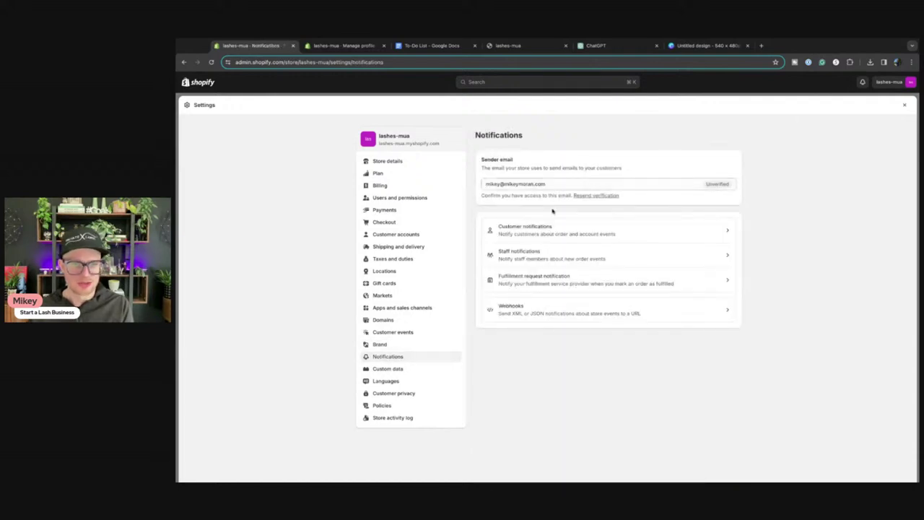
pyautogui.click(388, 368)
pyautogui.scroll(-1, 541, 309)
pyautogui.scroll(1, 541, 307)
pyautogui.click(387, 381)
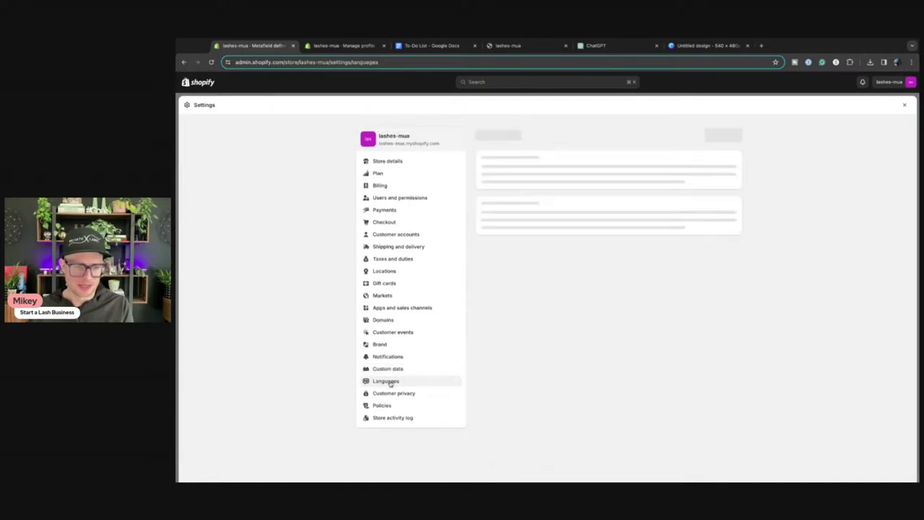
pyautogui.click(390, 396)
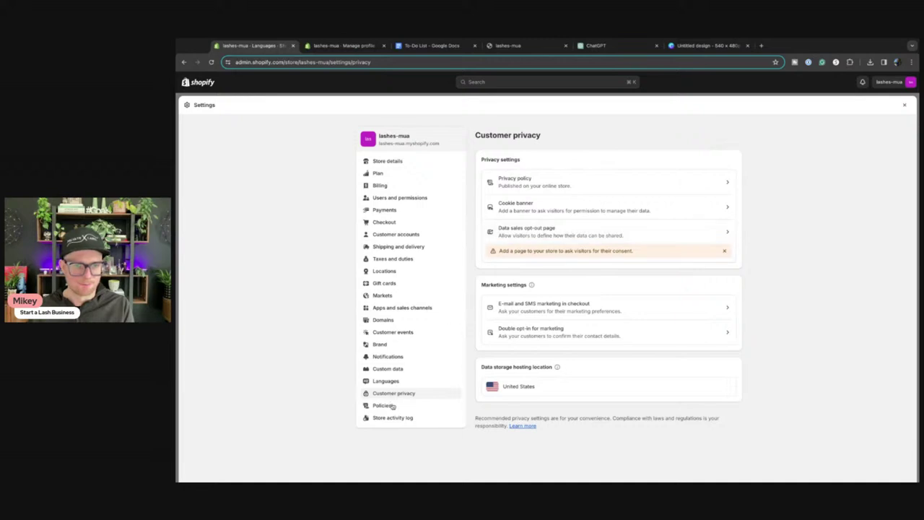
pyautogui.click(387, 408)
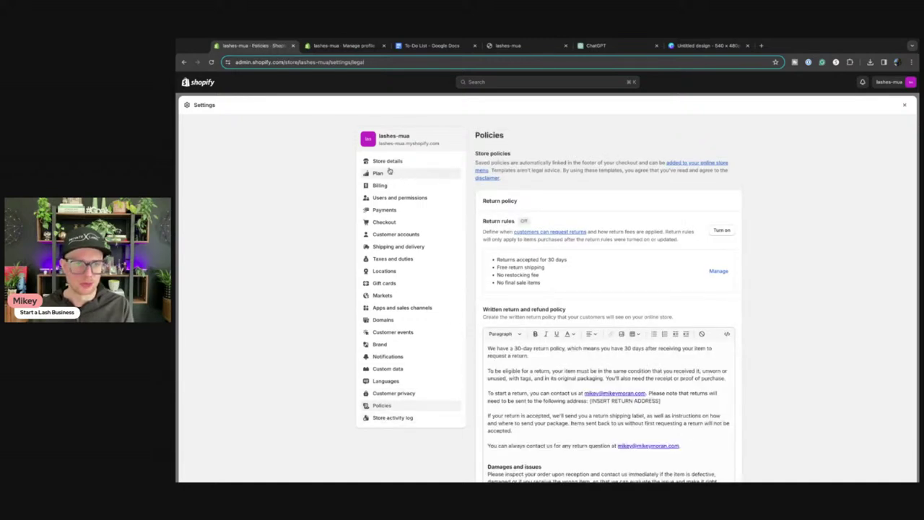
pyautogui.click(386, 161)
pyautogui.click(902, 107)
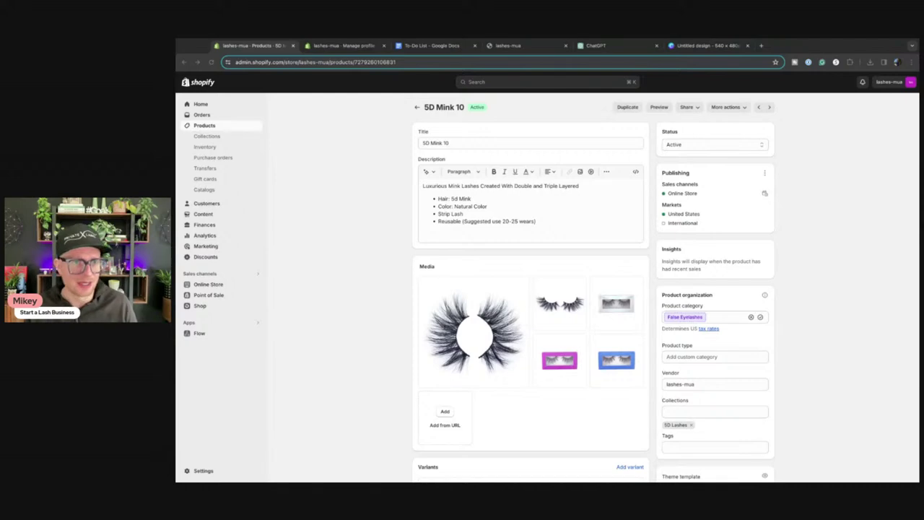
# Switch to the storefront and look over the home page from its lower sections back up to the banner
pyautogui.click(508, 45)
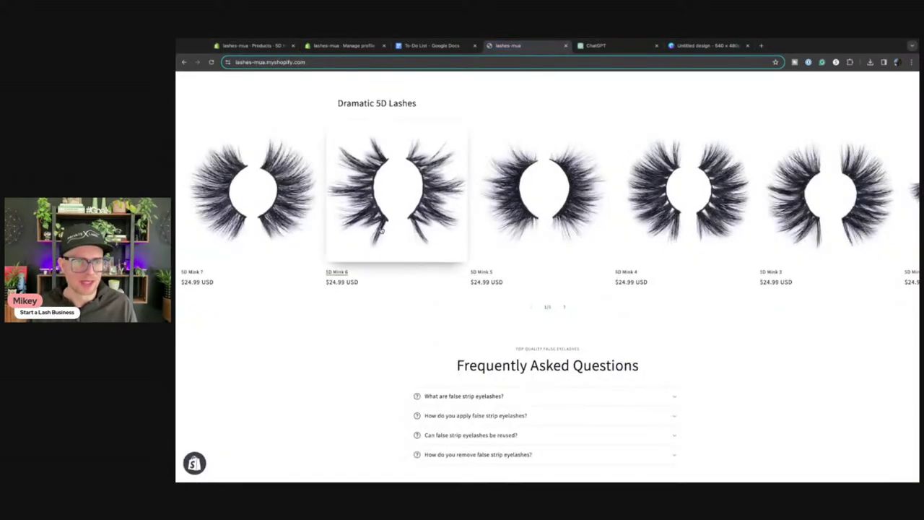
pyautogui.scroll(-5, 382, 230)
pyautogui.scroll(10, 382, 230)
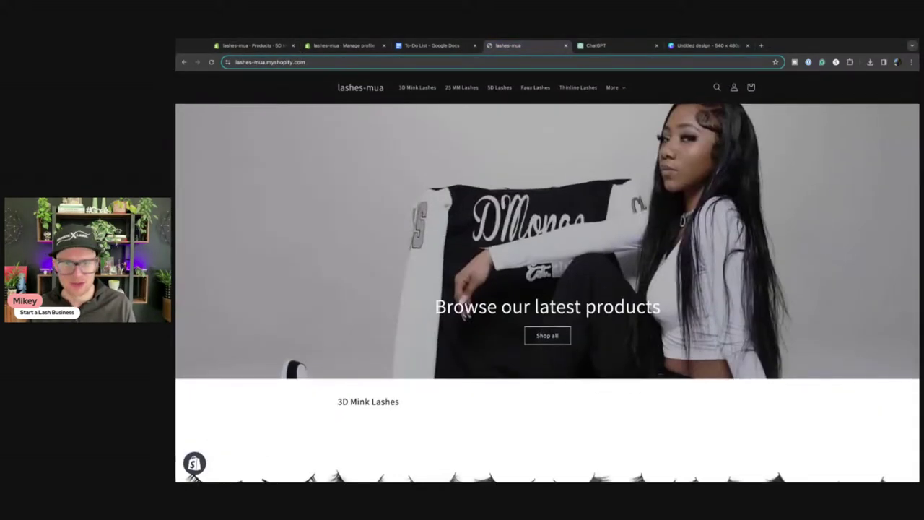